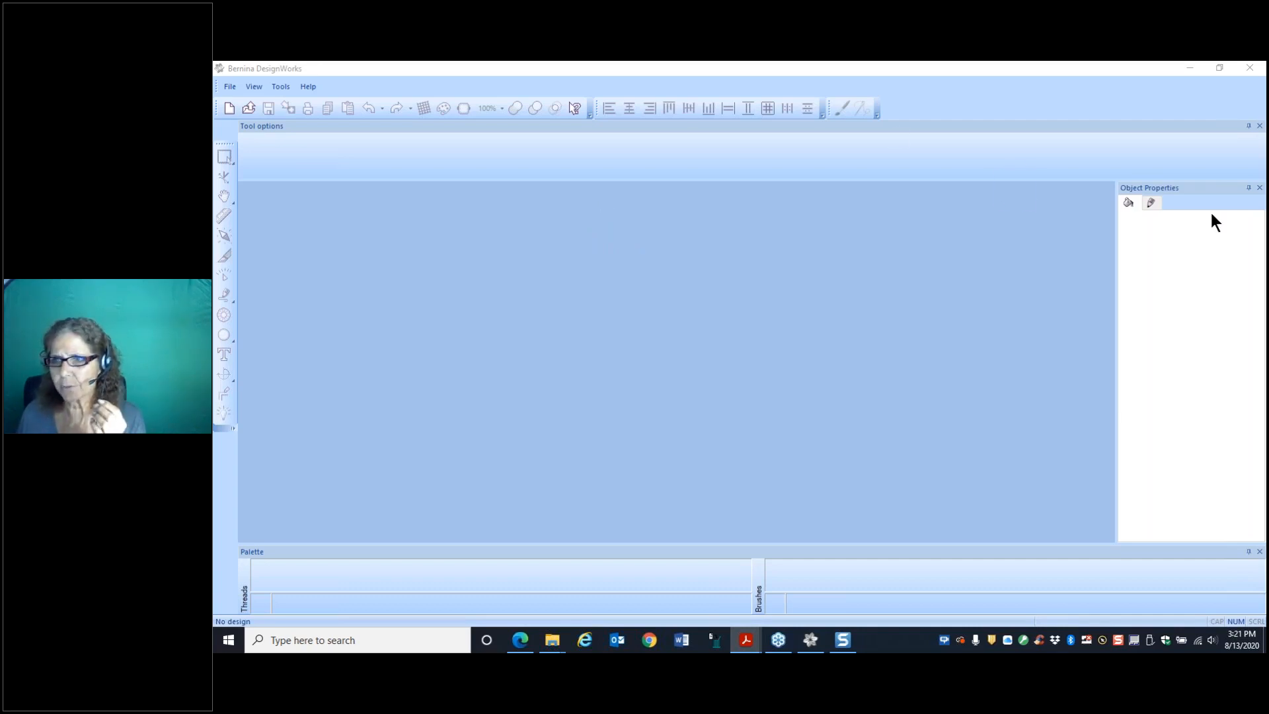
Step: Start a new design with the <None> fabric from the Embroidery Normal group
{"action": "left_click", "coordinate": [229, 86]}
{"action": "left_click", "coordinate": [240, 105]}
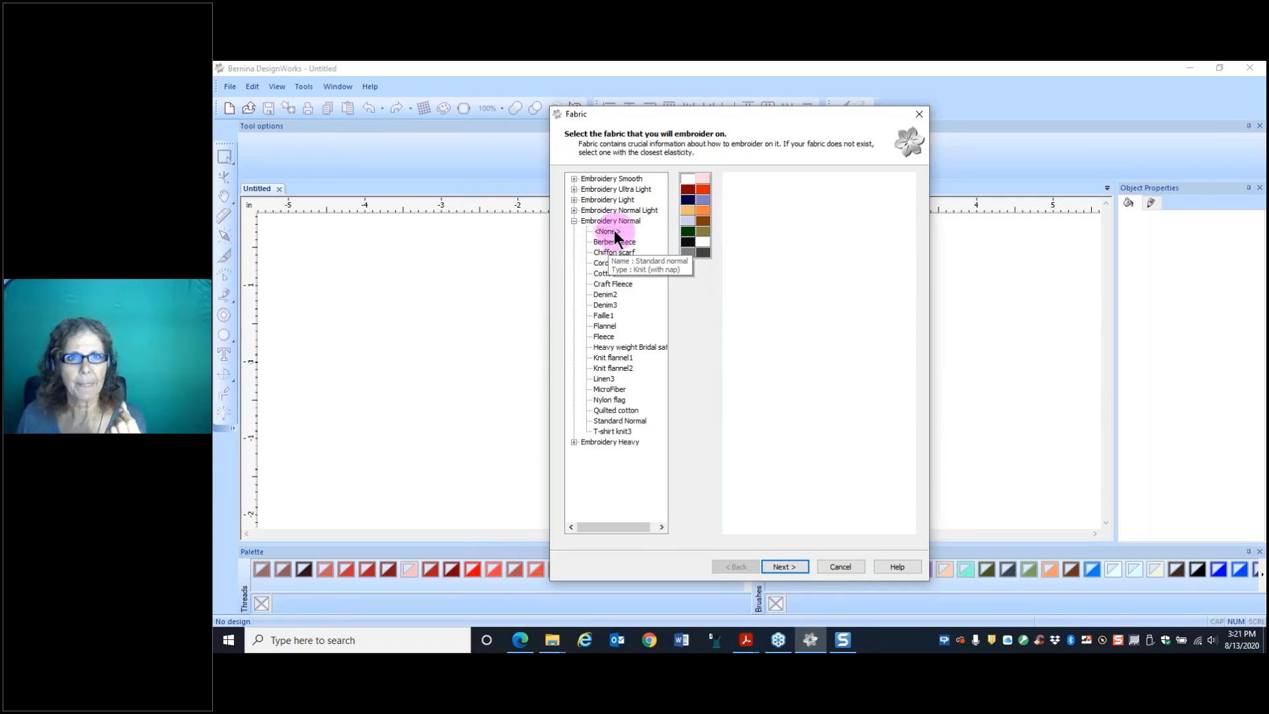
{"action": "left_click", "coordinate": [608, 232]}
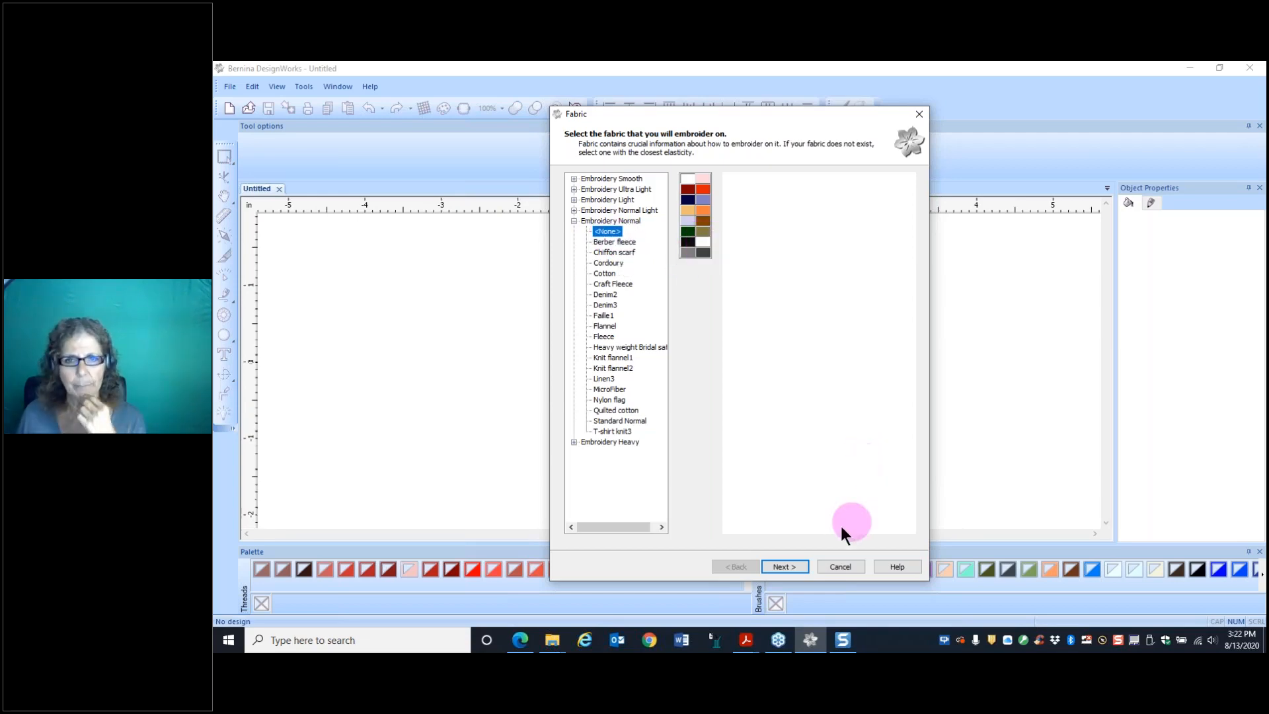
{"action": "left_click", "coordinate": [783, 566]}
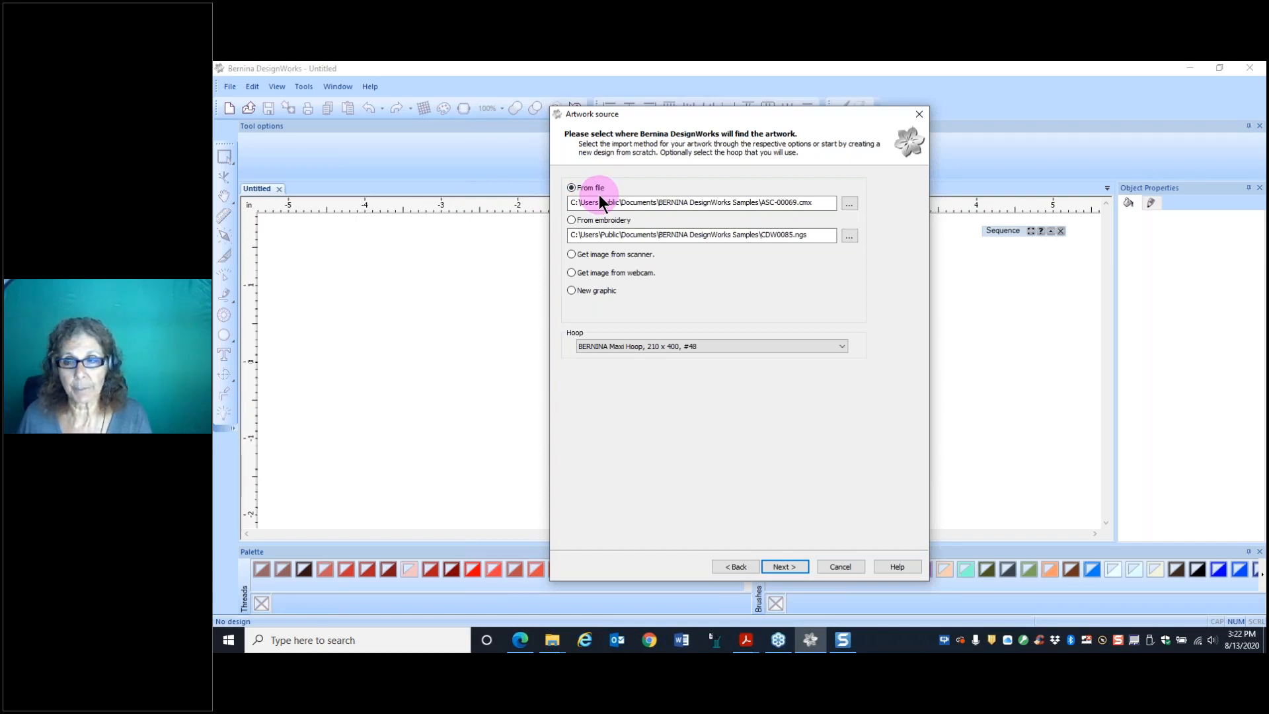
Step: Choose ASC-00069.cmx from the BERNINA DesignWorks Samples folder as the artwork file
{"action": "left_click", "coordinate": [831, 203]}
{"action": "left_click", "coordinate": [850, 204]}
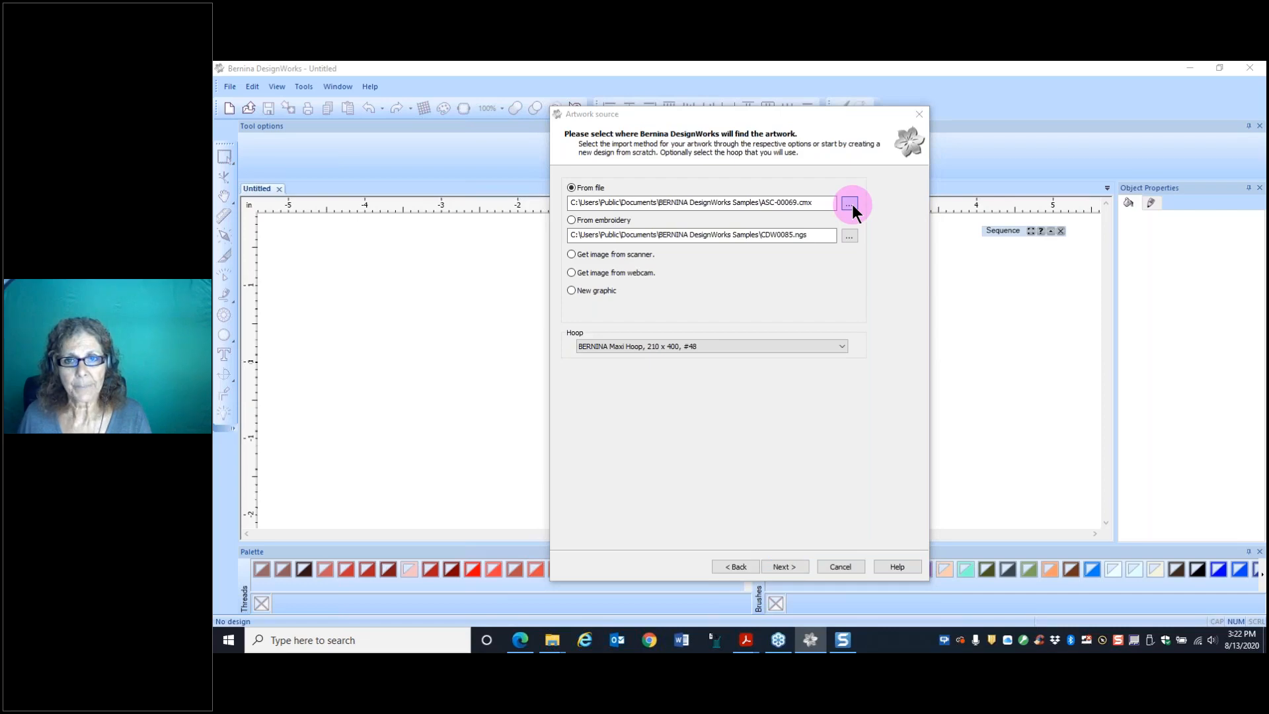
{"action": "scroll", "coordinate": [925, 411], "scroll_direction": "down", "scroll_amount": 1}
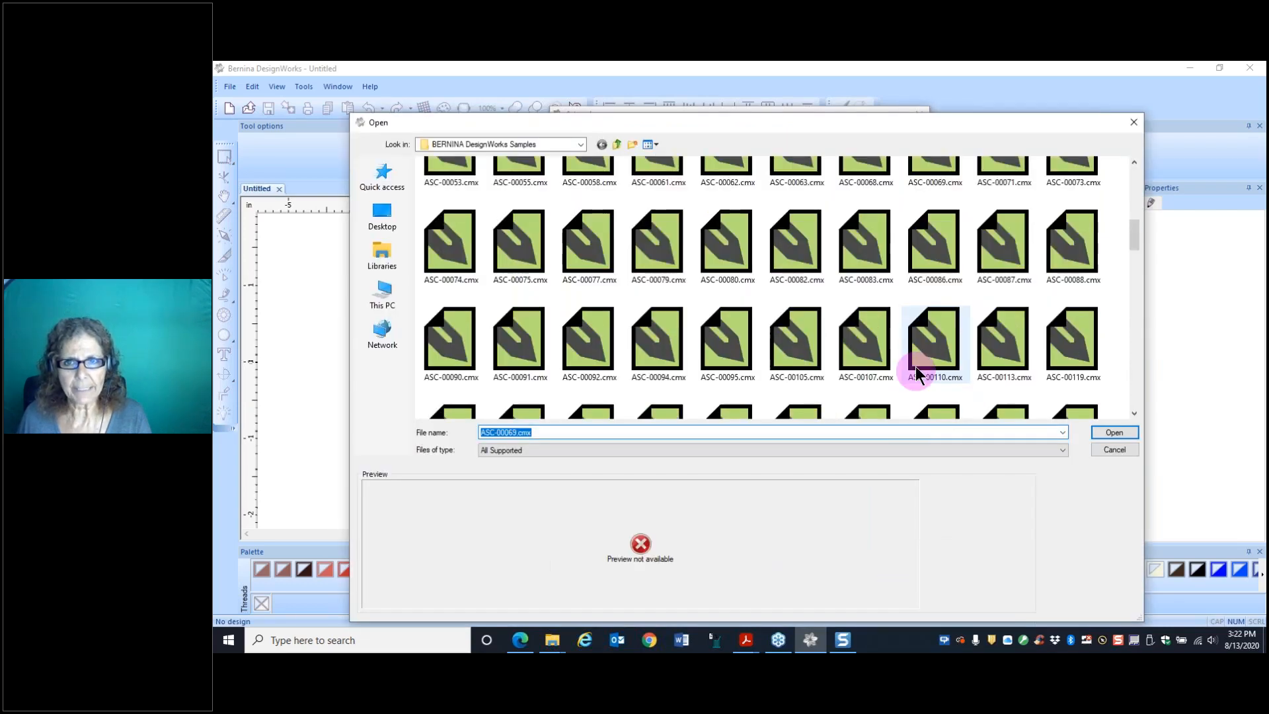
{"action": "scroll", "coordinate": [919, 357], "scroll_direction": "up", "scroll_amount": 3}
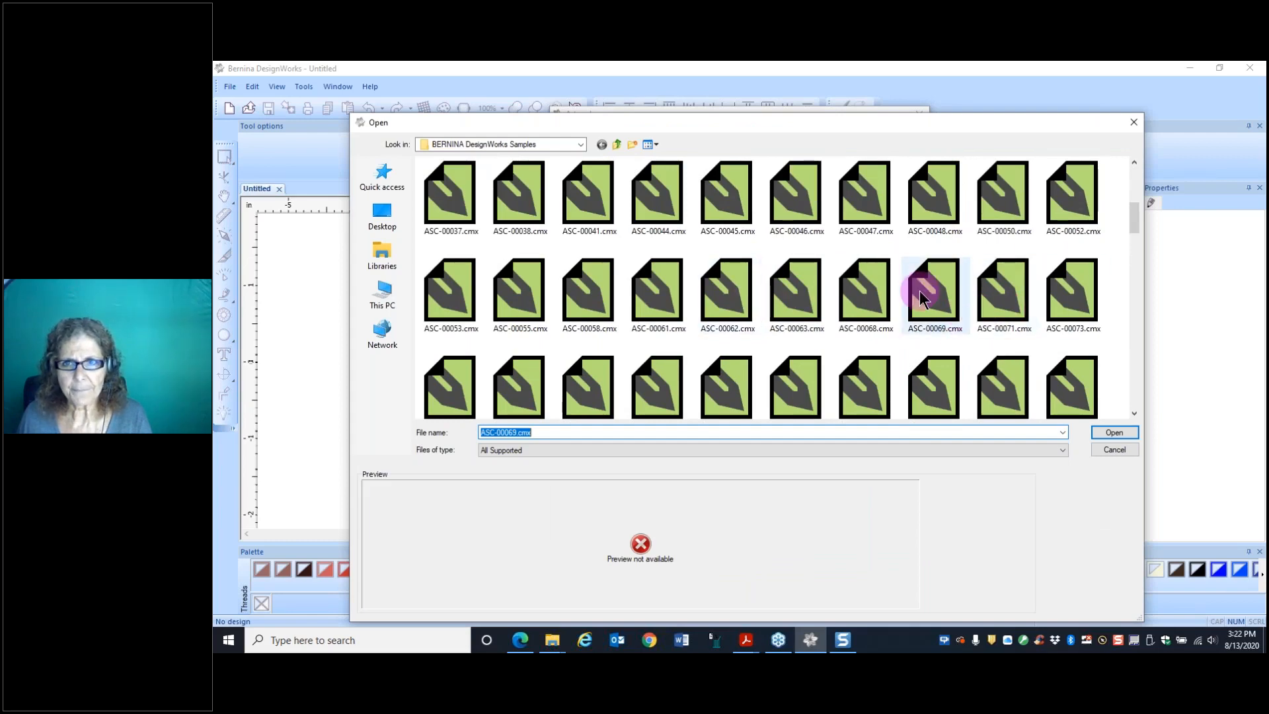
{"action": "left_click", "coordinate": [927, 299]}
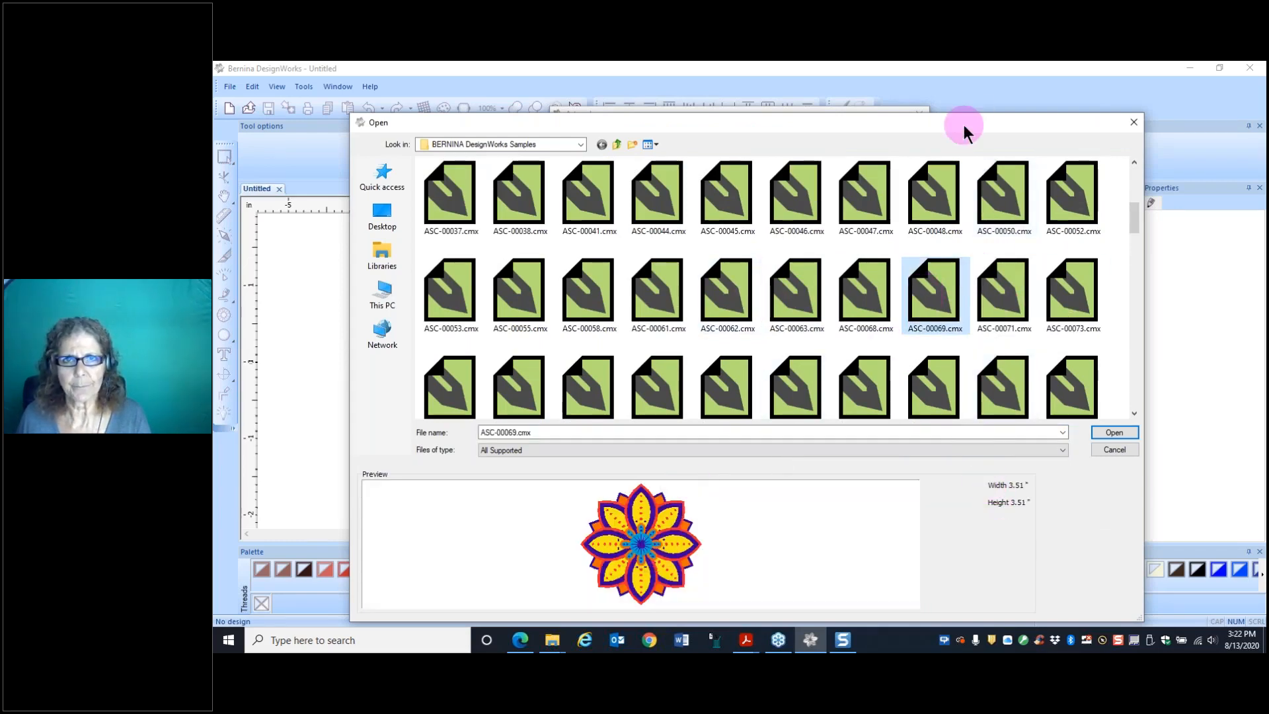
{"action": "left_click_drag", "start_coordinate": [964, 130], "coordinate": [880, 113]}
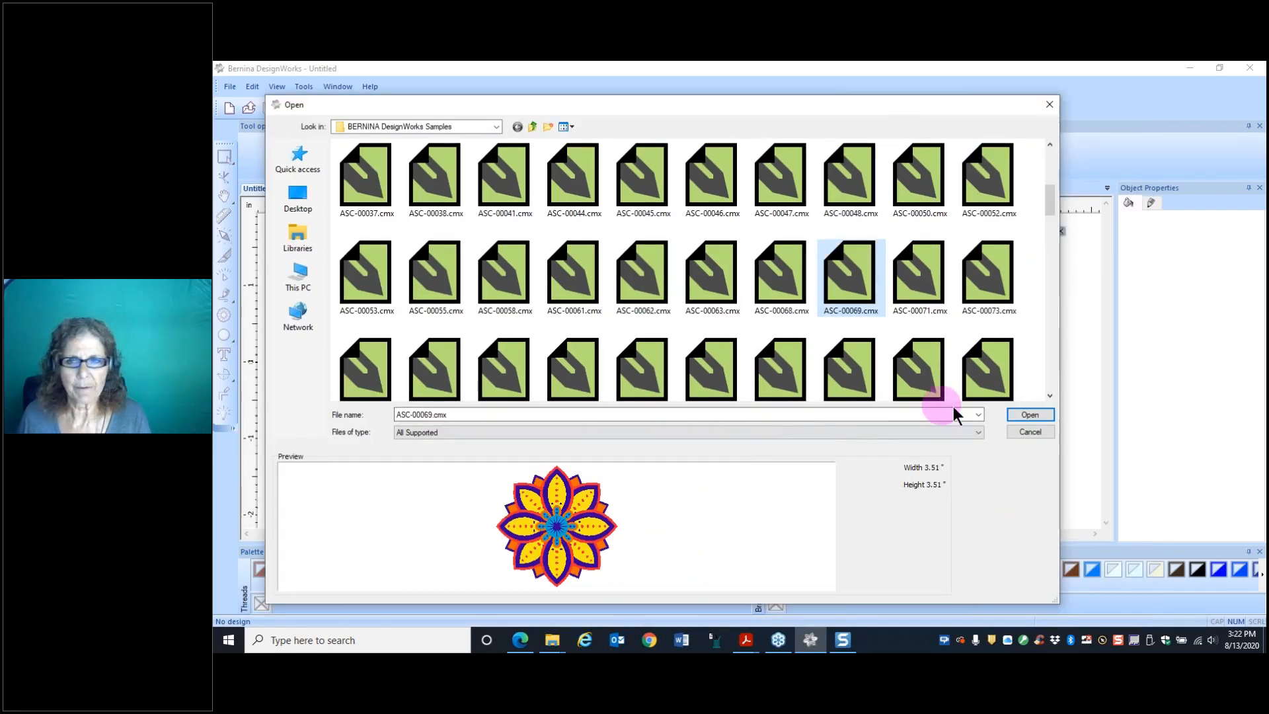
{"action": "left_click", "coordinate": [1026, 415]}
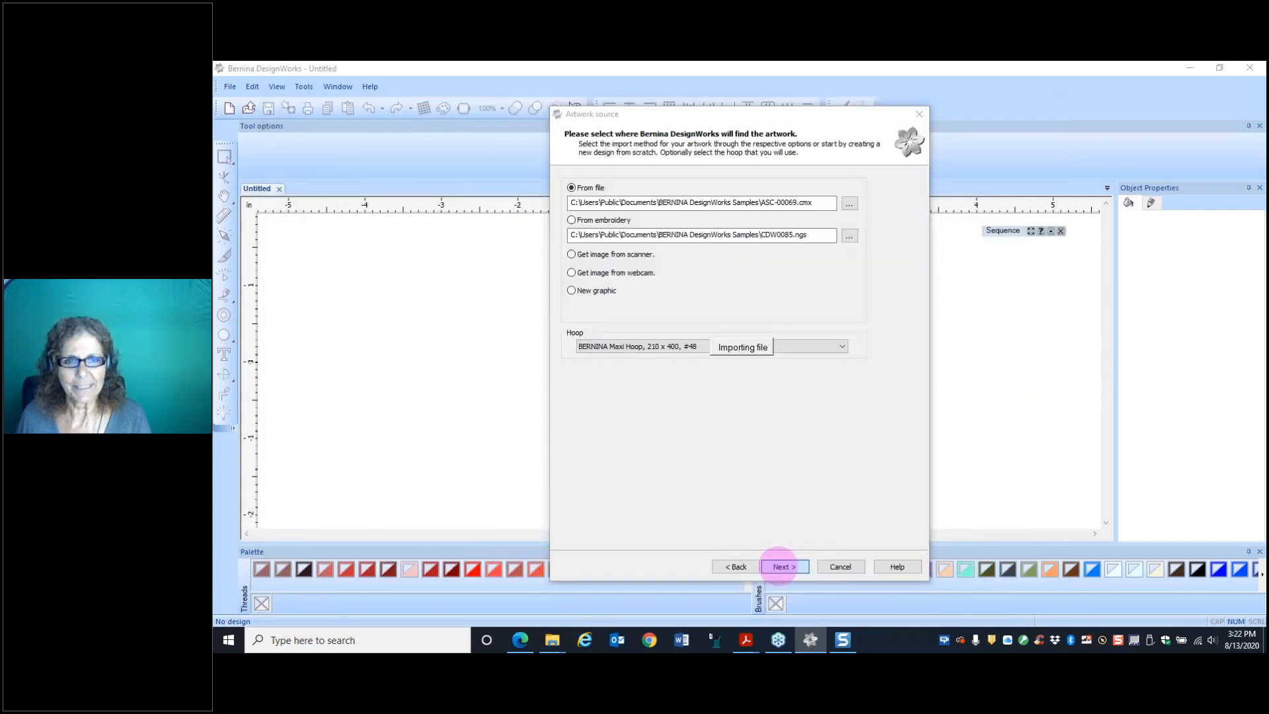
Step: Import the artwork with all five brush colors and the RGB palettes, and finish the setup
{"action": "left_click", "coordinate": [782, 566]}
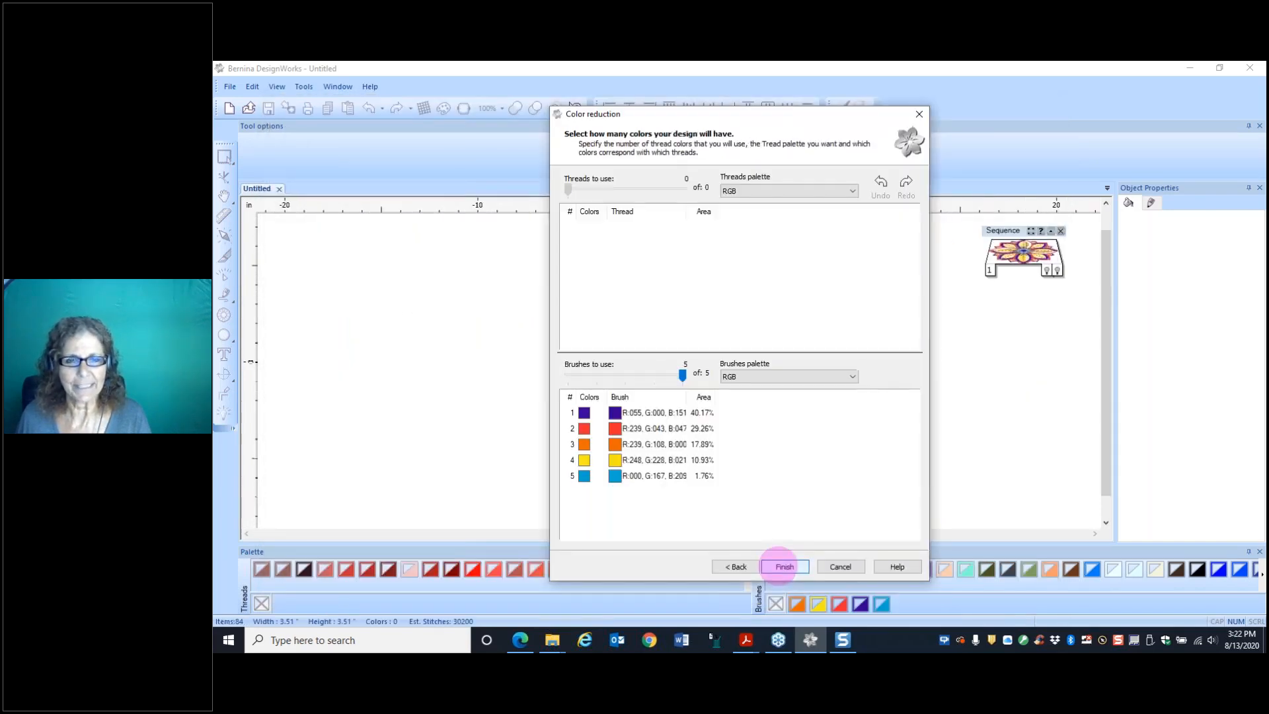
{"action": "left_click", "coordinate": [616, 429]}
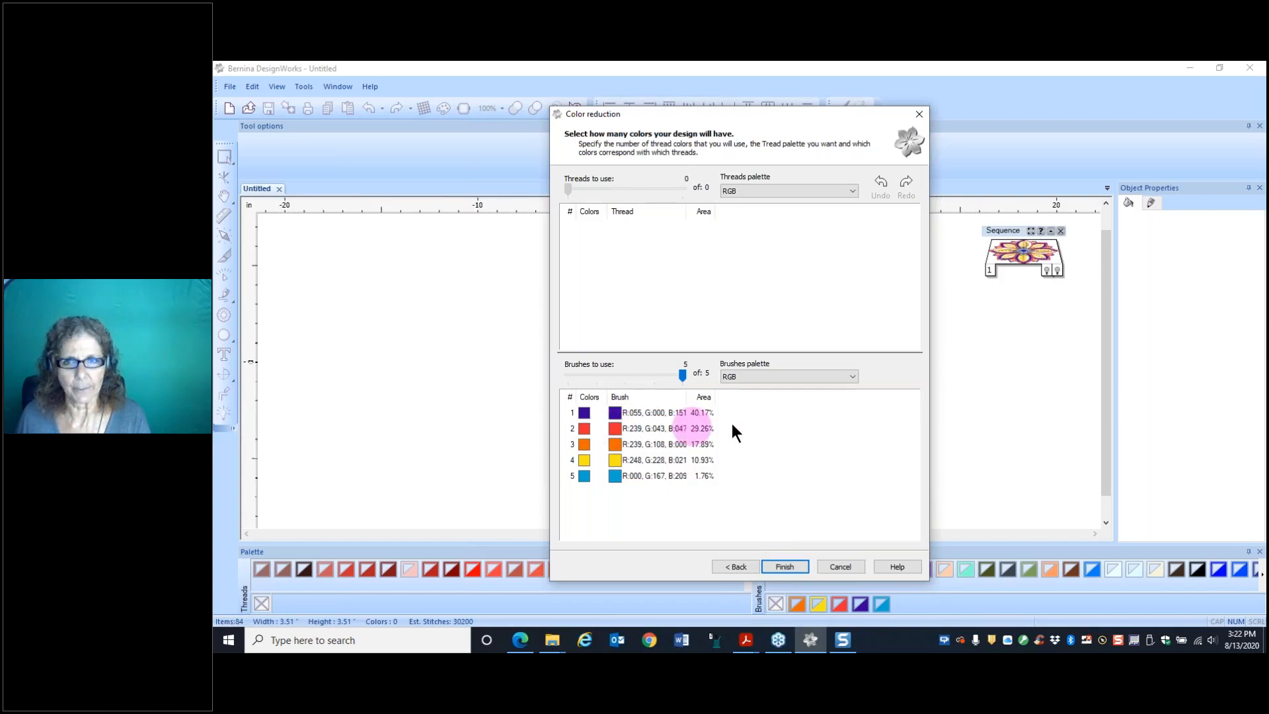
{"action": "left_click", "coordinate": [783, 567]}
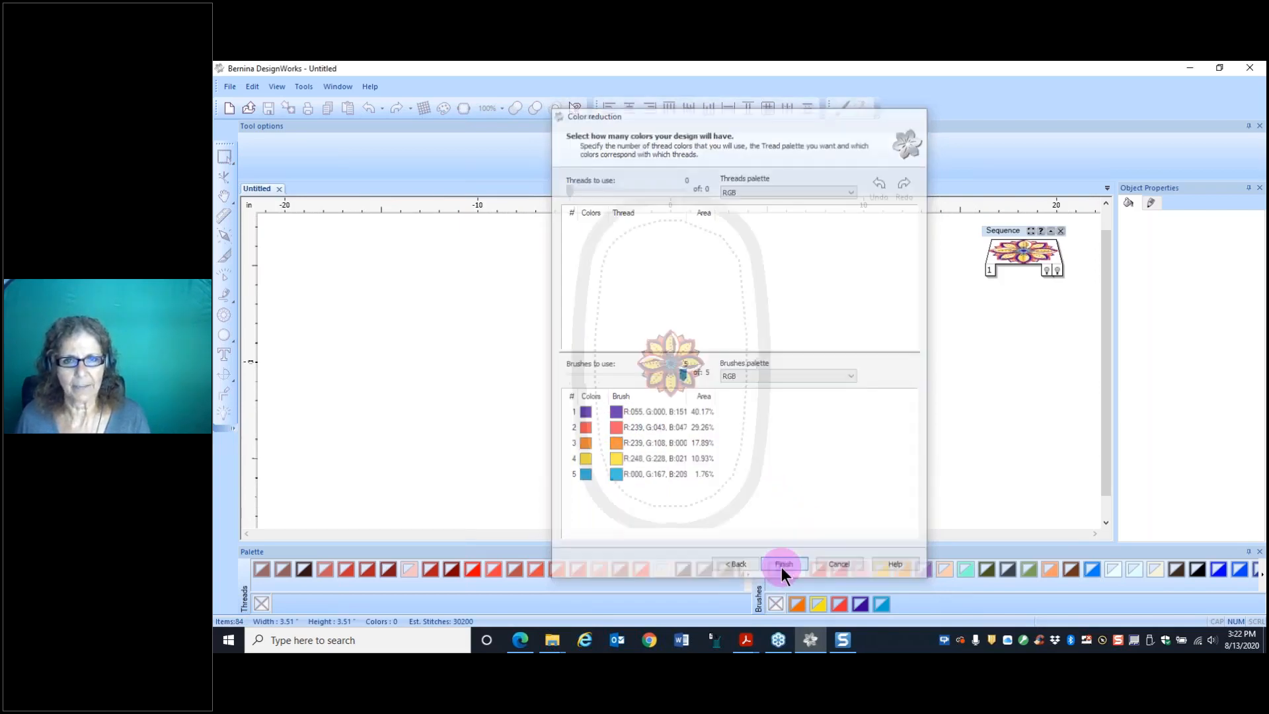
Step: Run the optimizer once on the flower design with the Nothing technique, leaving the design as is
{"action": "scroll", "coordinate": [677, 410], "scroll_direction": "up", "scroll_amount": 3}
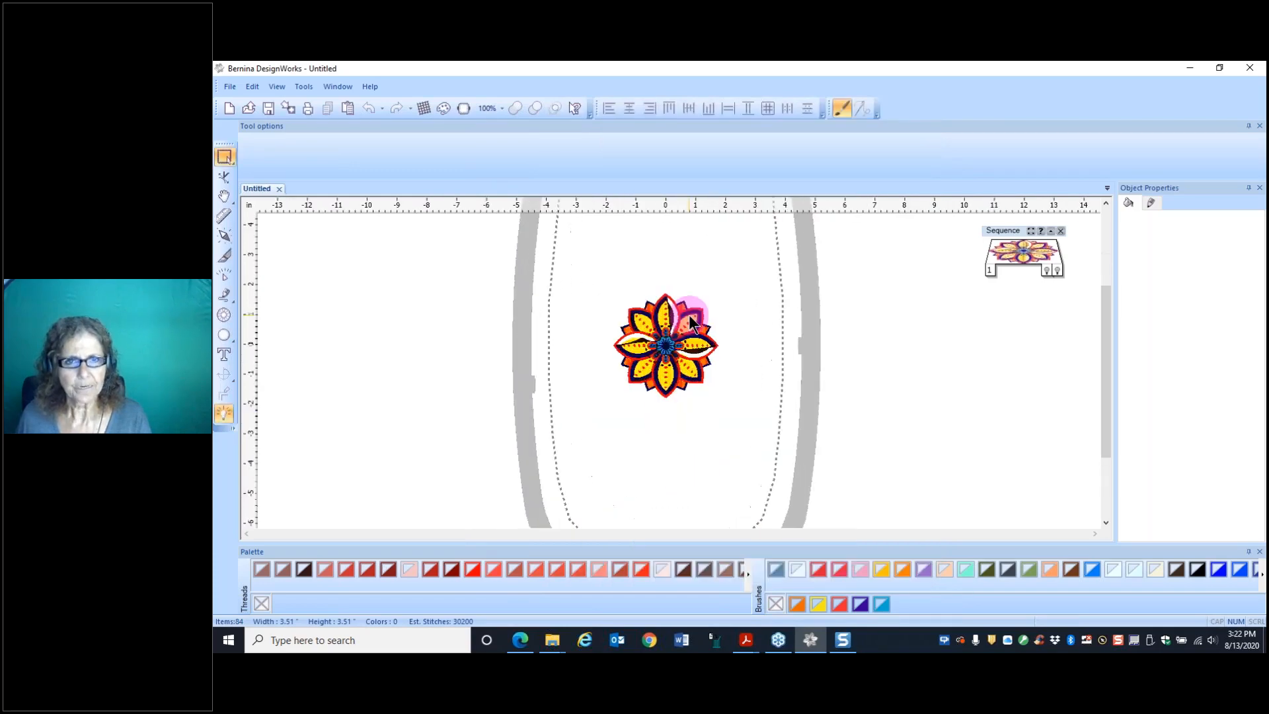
{"action": "scroll", "coordinate": [709, 328], "scroll_direction": "up", "scroll_amount": 2}
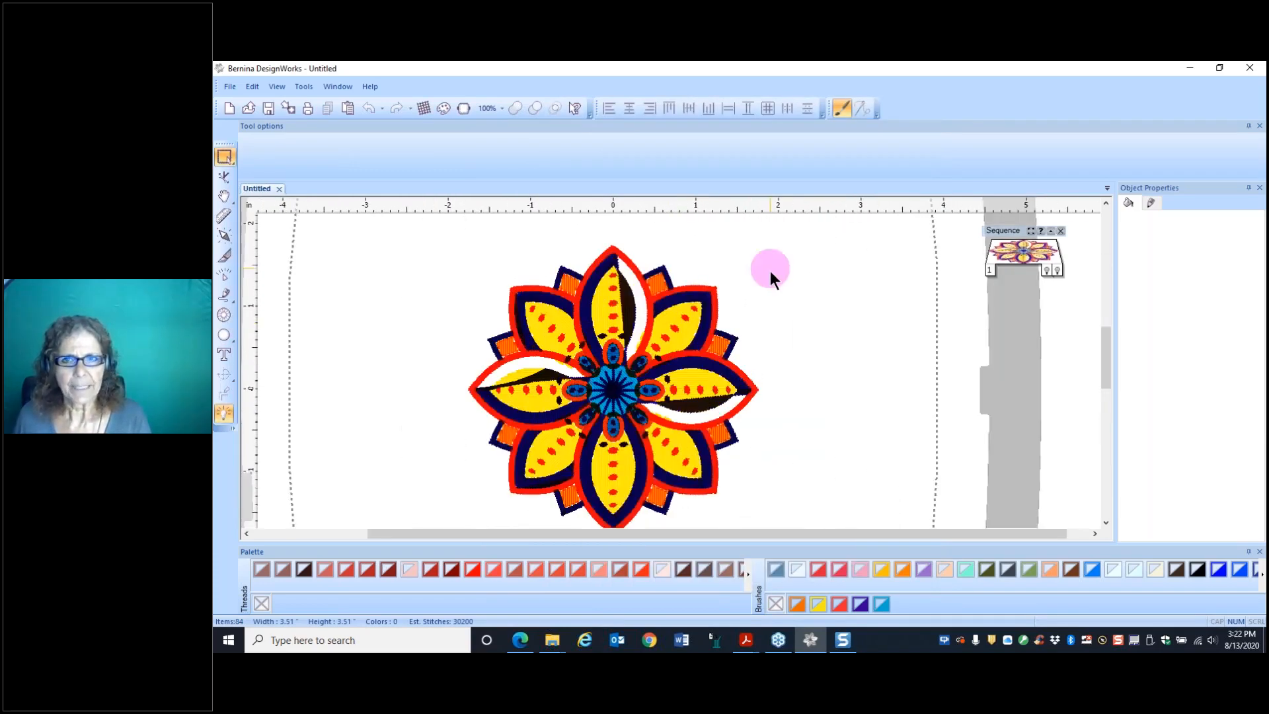
{"action": "left_click", "coordinate": [224, 414]}
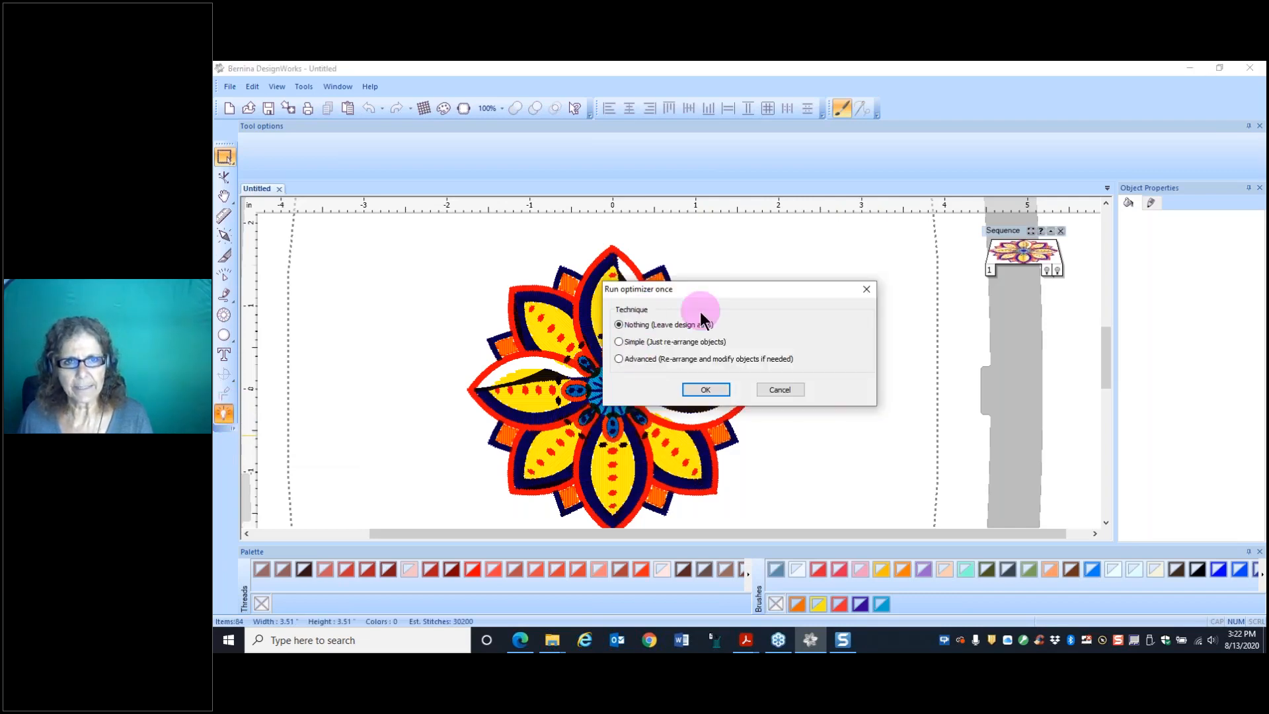
{"action": "left_click", "coordinate": [698, 392]}
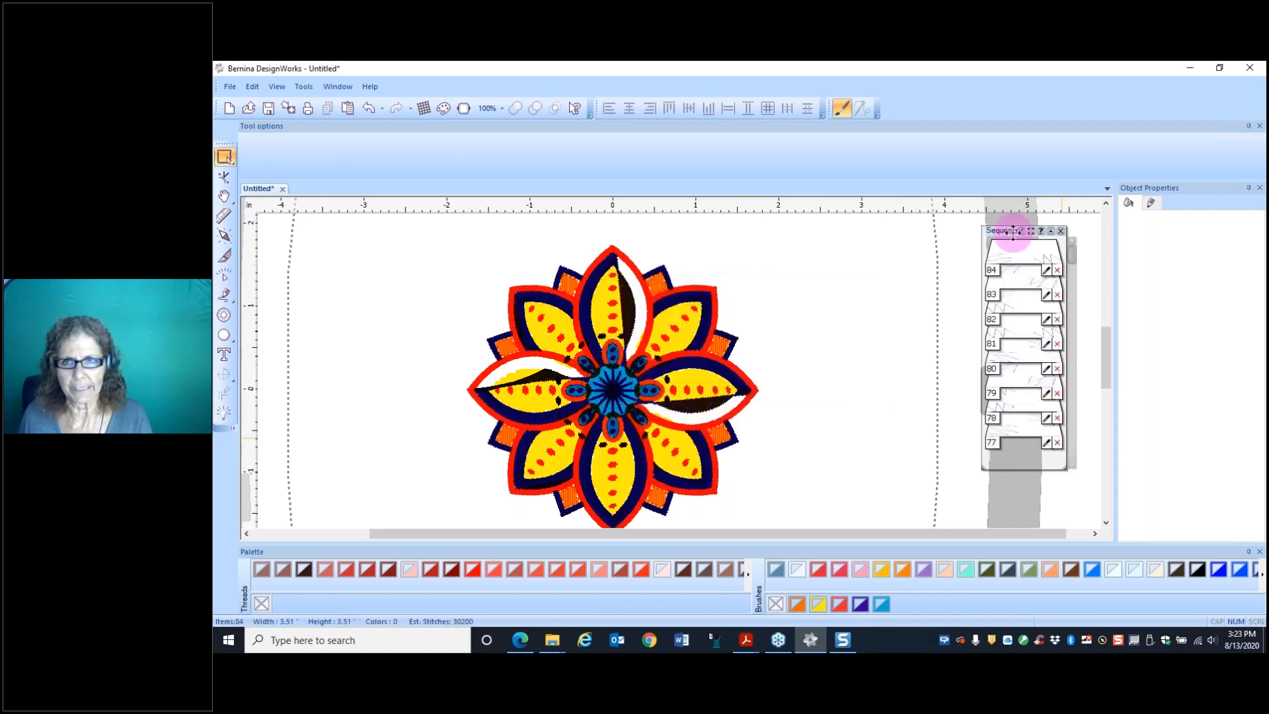
Step: Move the Sequence window closer to the flower and examine the objects in its stitching order
{"action": "left_click_drag", "start_coordinate": [1010, 230], "coordinate": [965, 222]}
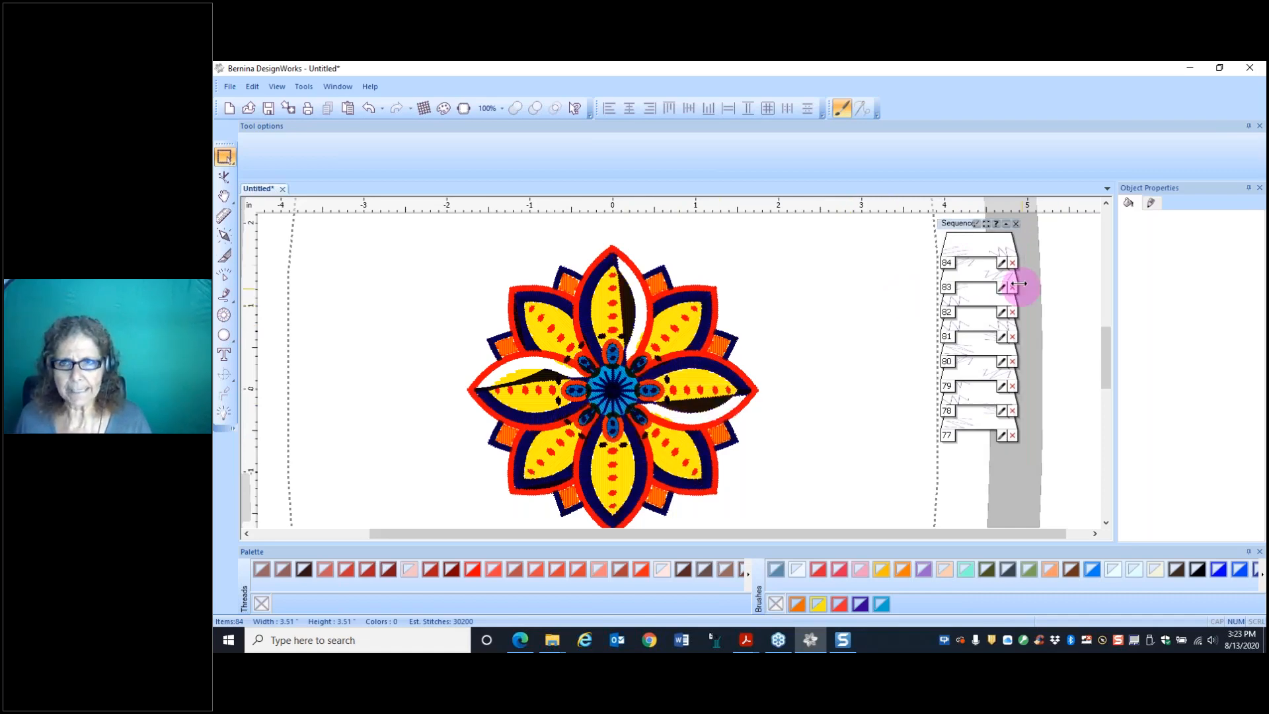
{"action": "scroll", "coordinate": [1019, 284], "scroll_direction": "up", "scroll_amount": 1}
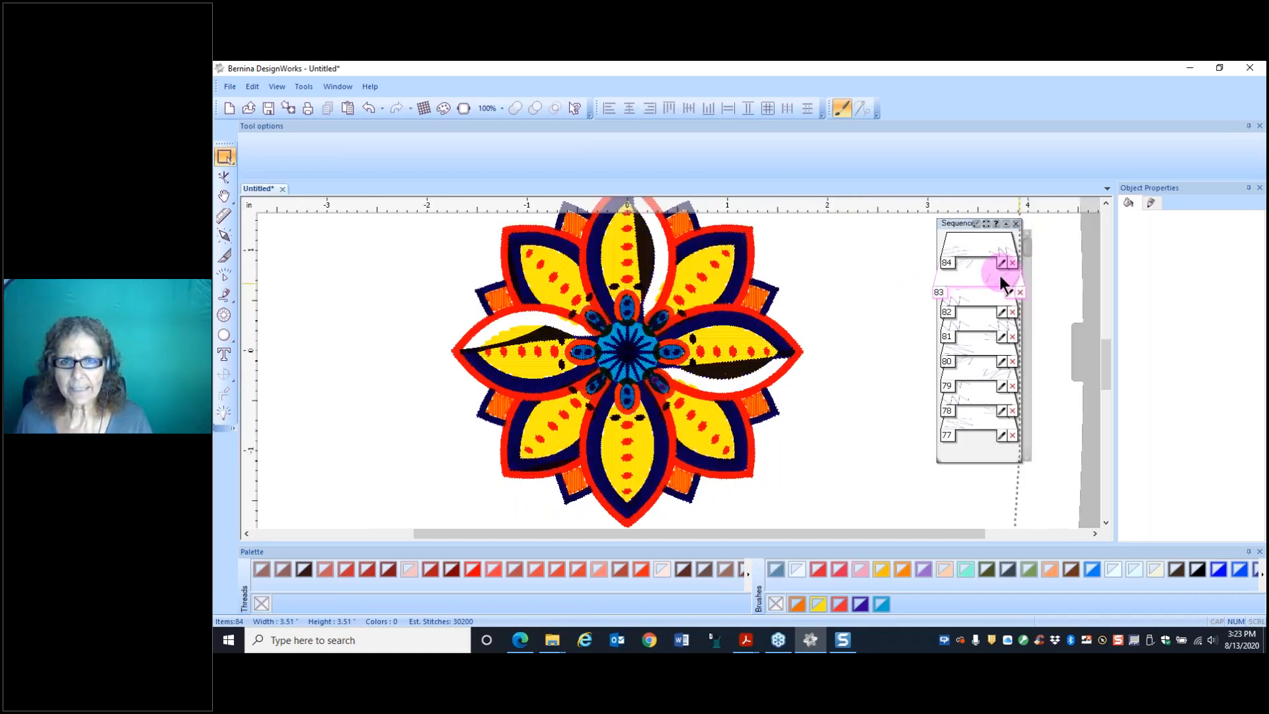
{"action": "scroll", "coordinate": [1000, 275], "scroll_direction": "up", "scroll_amount": 1}
{"action": "scroll", "coordinate": [807, 363], "scroll_direction": "down", "scroll_amount": 2}
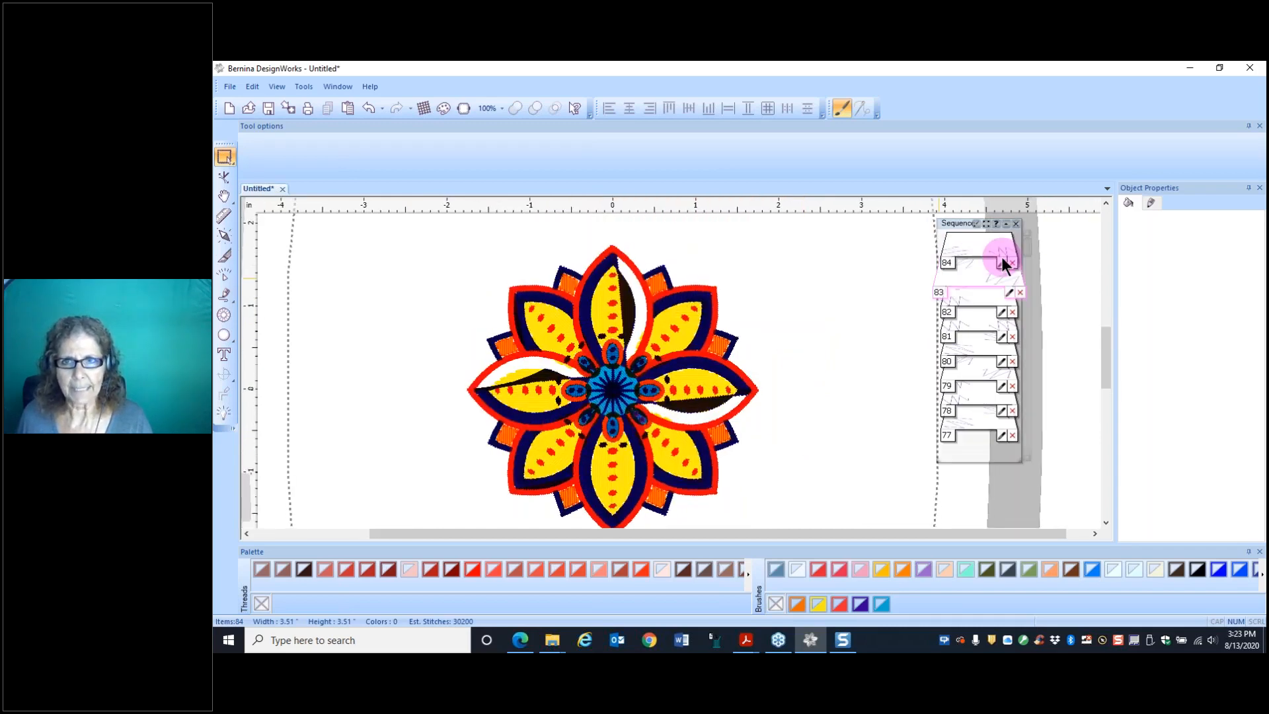
{"action": "scroll", "coordinate": [1002, 263], "scroll_direction": "up", "scroll_amount": 1}
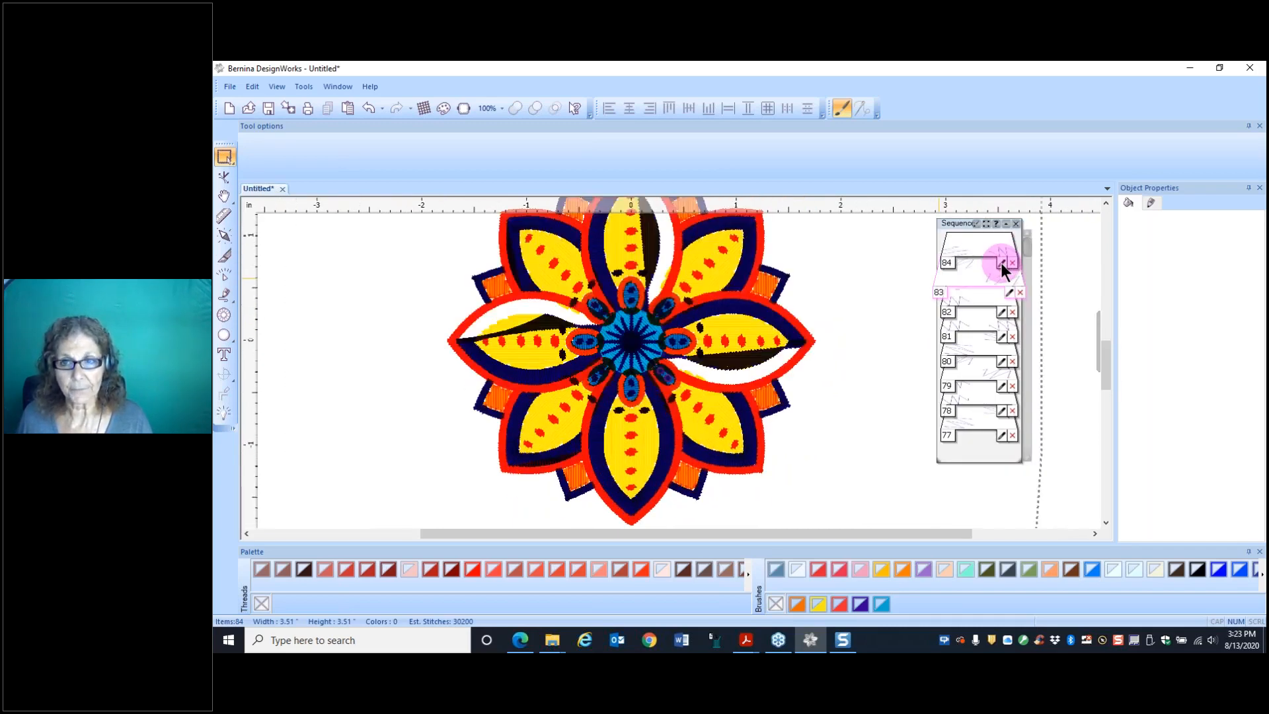
{"action": "scroll", "coordinate": [1000, 263], "scroll_direction": "down", "scroll_amount": 1}
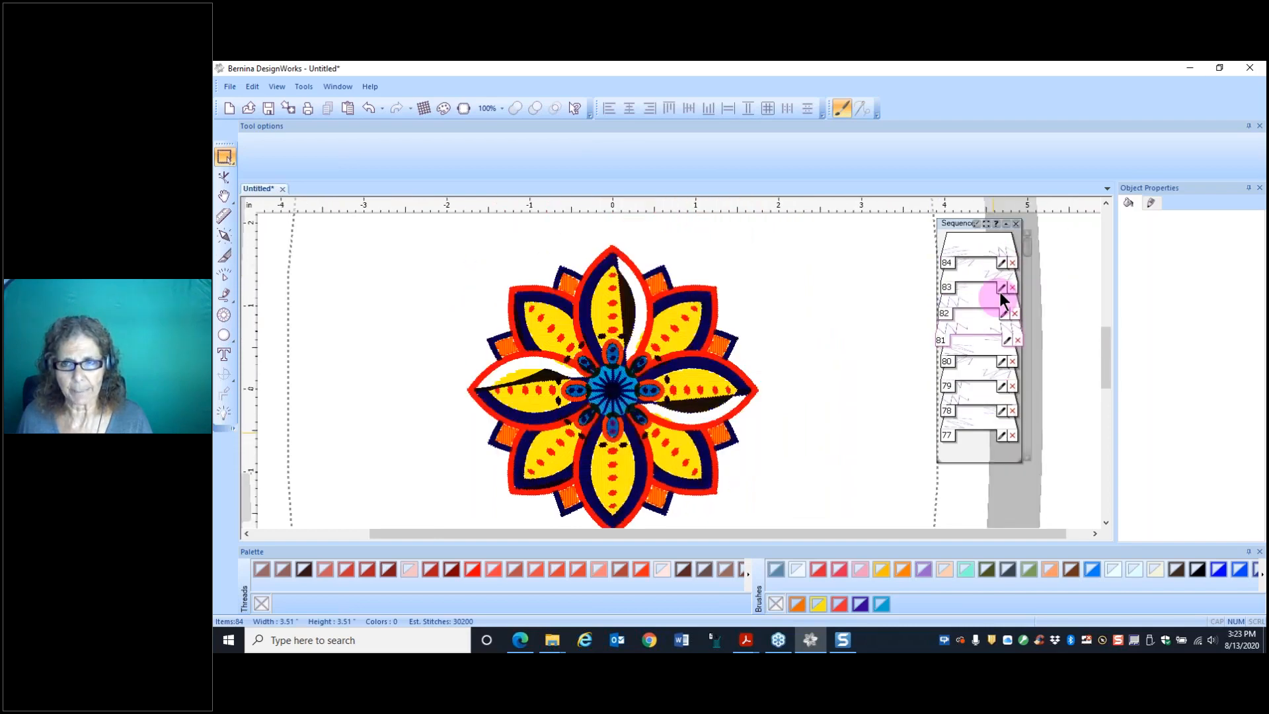
{"action": "scroll", "coordinate": [1003, 284], "scroll_direction": "up", "scroll_amount": 1}
{"action": "scroll", "coordinate": [1003, 268], "scroll_direction": "up", "scroll_amount": 1}
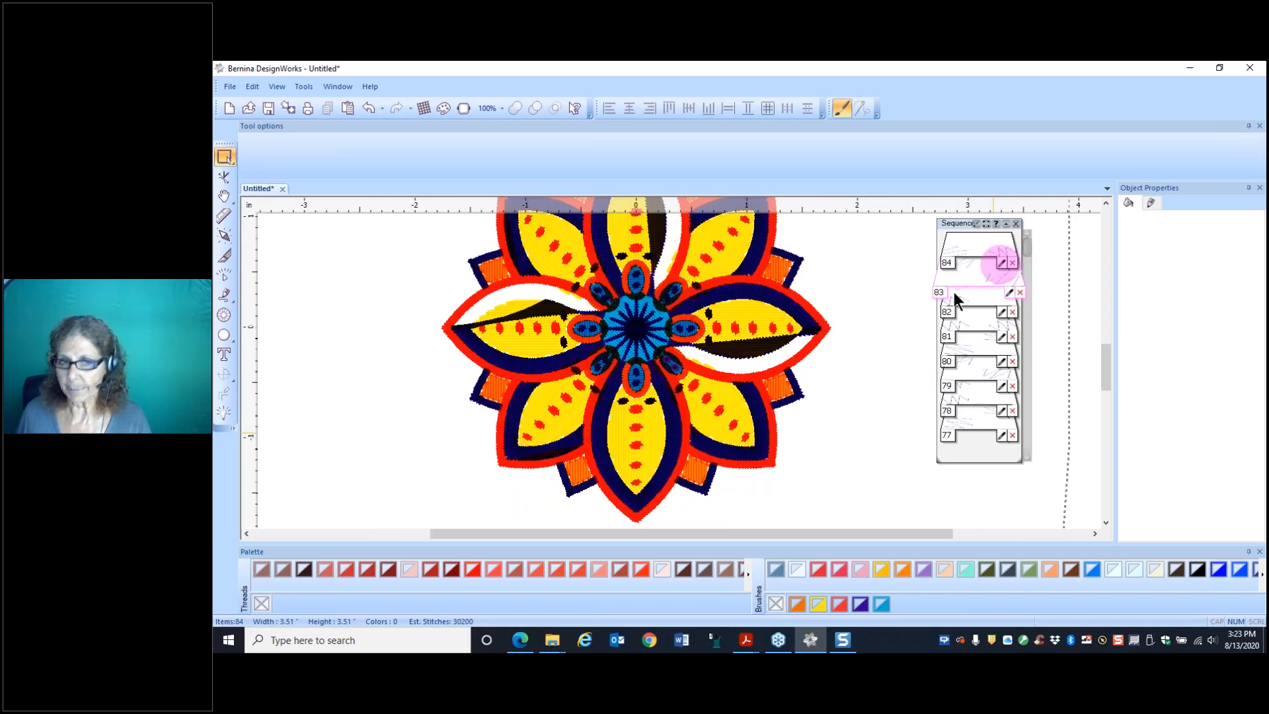
{"action": "scroll", "coordinate": [811, 343], "scroll_direction": "down", "scroll_amount": 1}
{"action": "scroll", "coordinate": [810, 337], "scroll_direction": "down", "scroll_amount": 1}
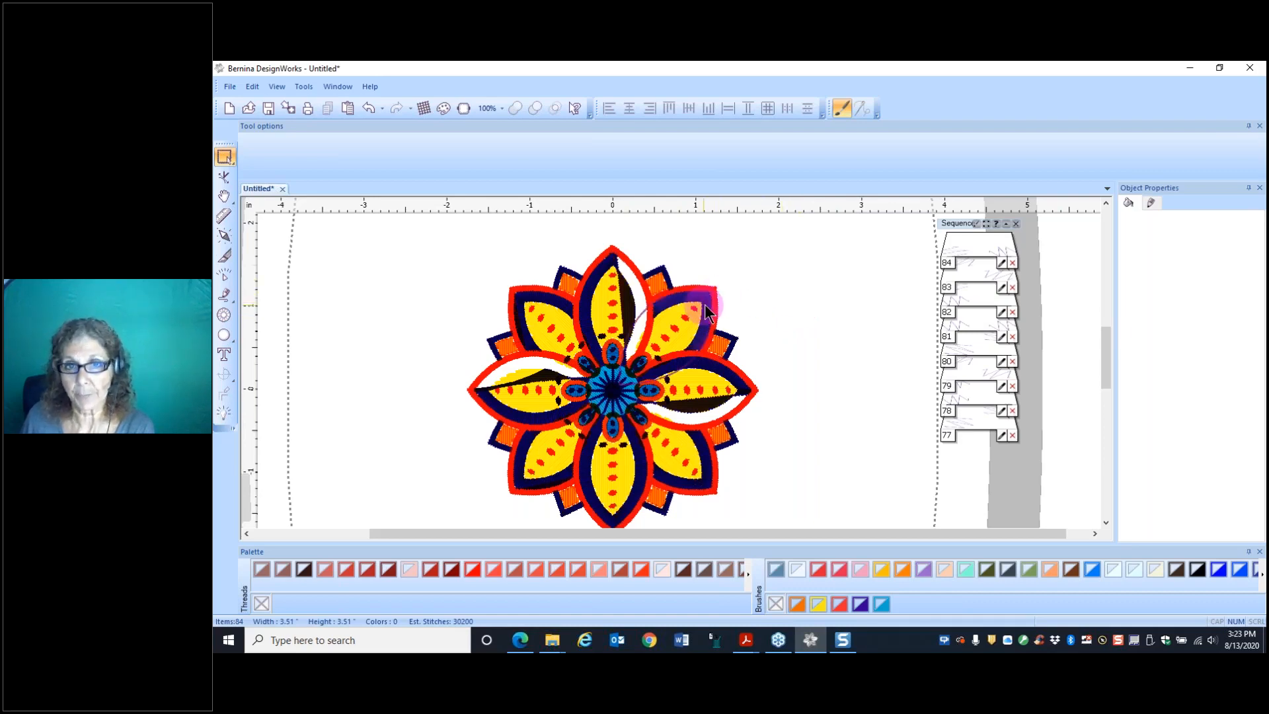
Step: Select the red petal shapes at the flower's upper right, right, top and upper left together
{"action": "scroll", "coordinate": [715, 292], "scroll_direction": "up", "scroll_amount": 1}
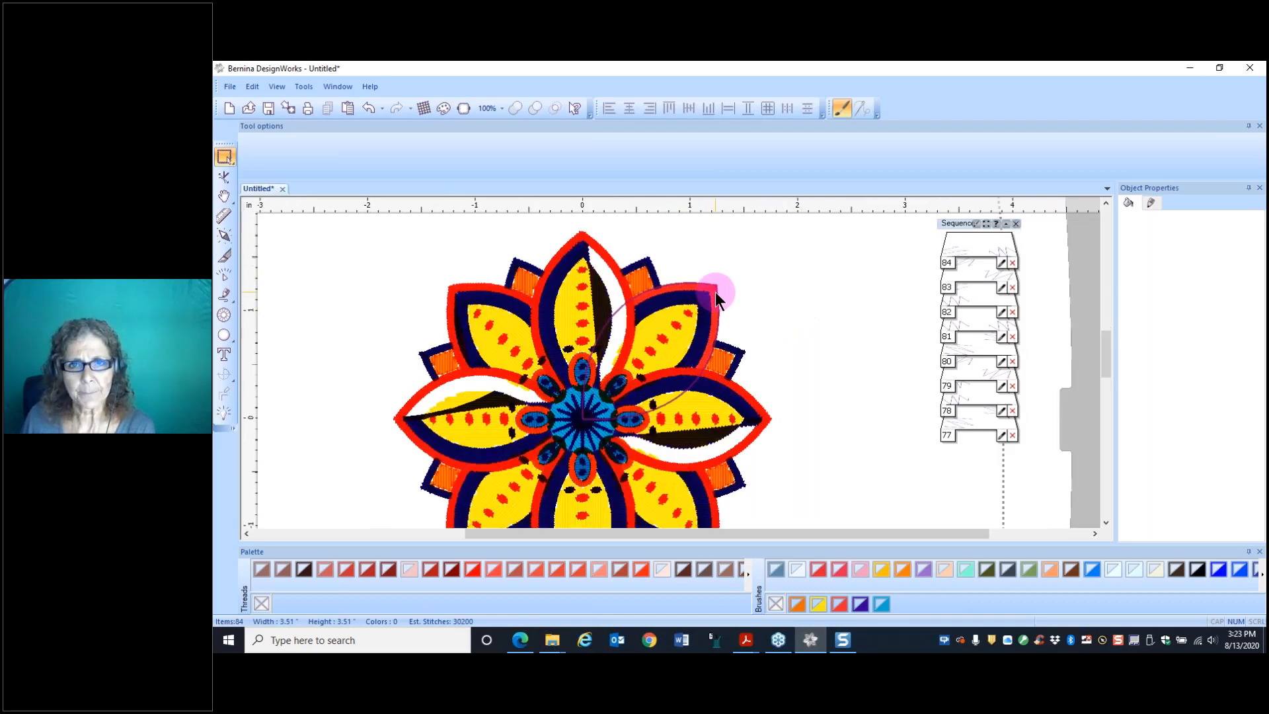
{"action": "scroll", "coordinate": [715, 292], "scroll_direction": "up", "scroll_amount": 1}
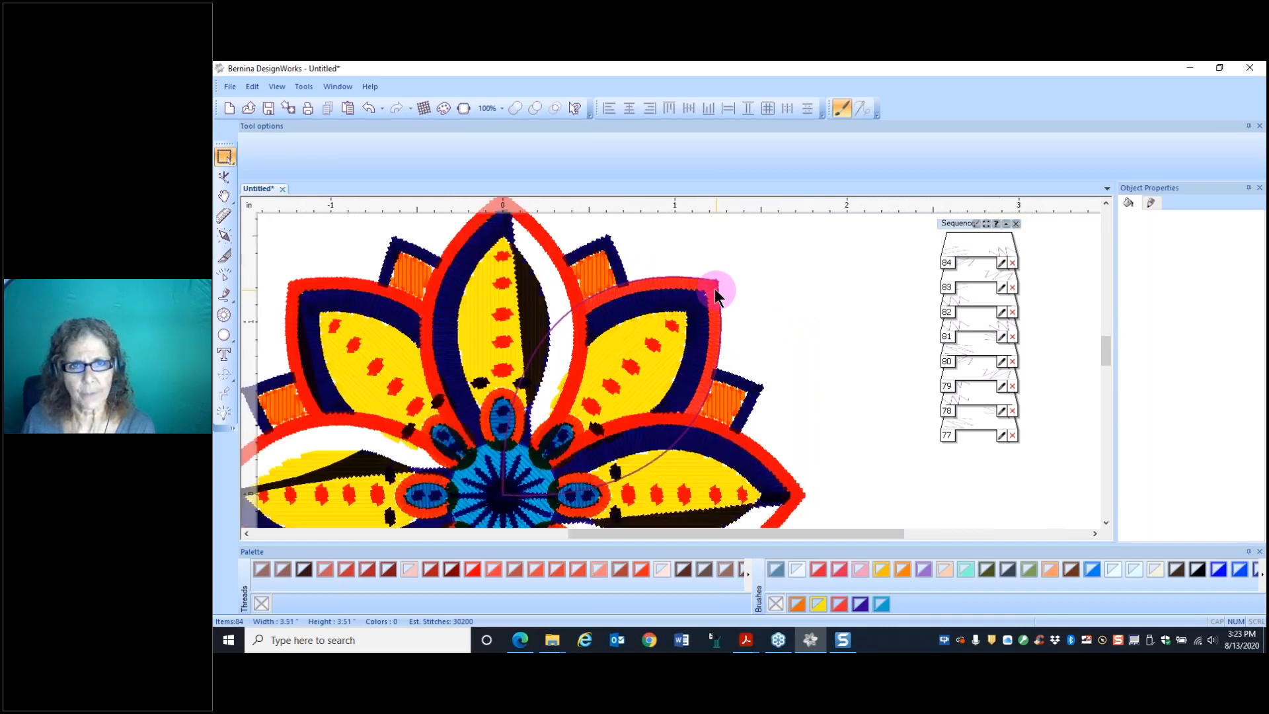
{"action": "left_click", "coordinate": [715, 288]}
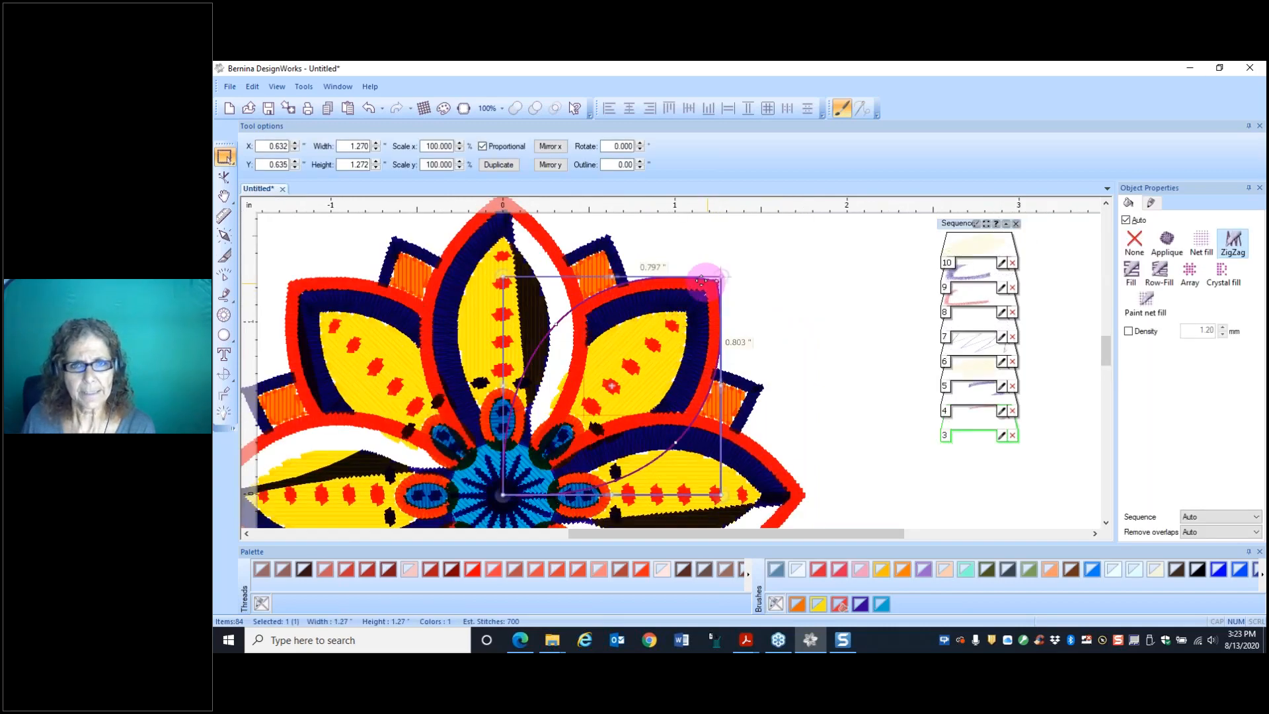
{"action": "left_click", "coordinate": [800, 494], "text": "shift"}
{"action": "left_click", "coordinate": [545, 235], "text": "shift"}
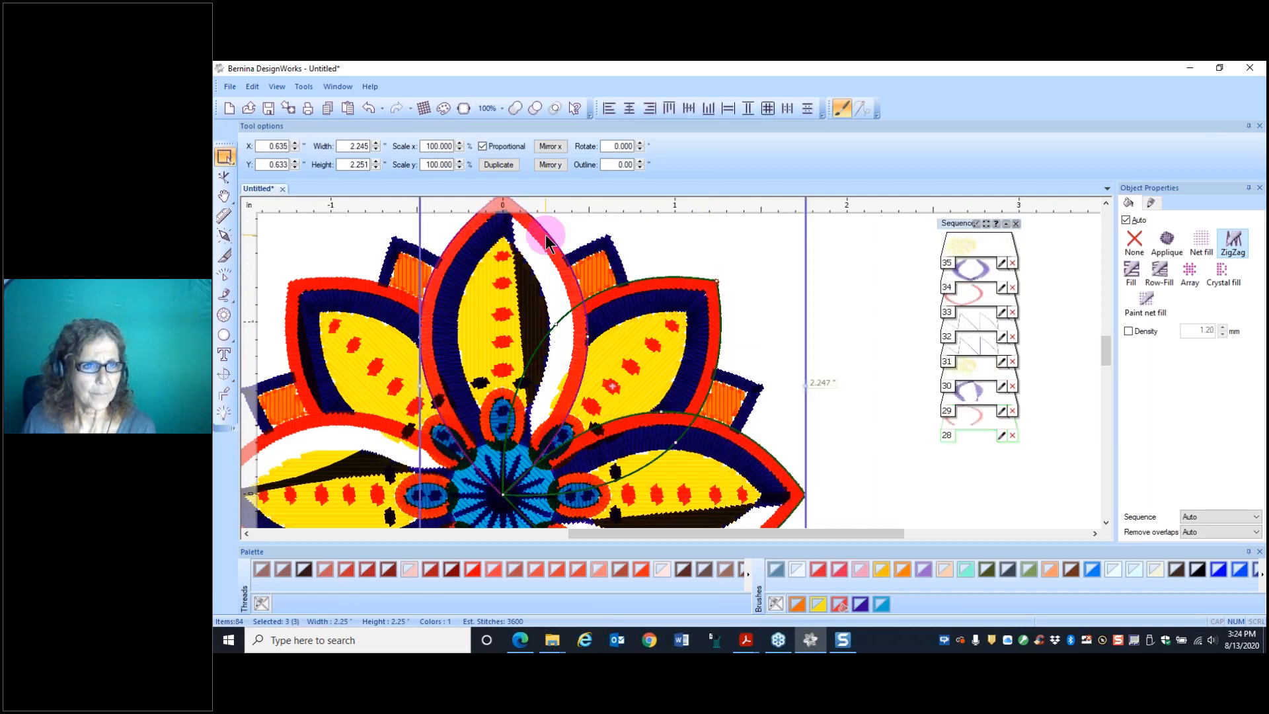
{"action": "left_click", "coordinate": [272, 444], "text": "shift"}
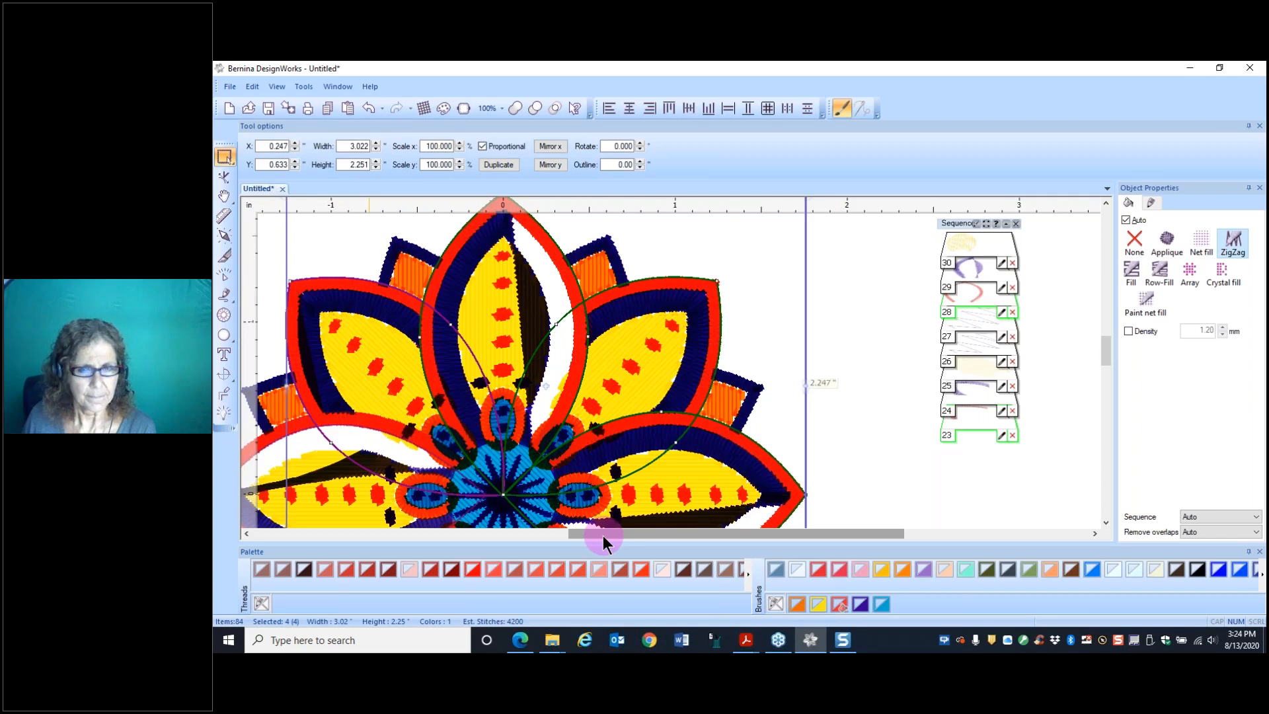
Step: Add the red petal shapes at the flower's left, lower left, bottom and lower right to the selection
{"action": "left_click_drag", "start_coordinate": [603, 535], "coordinate": [507, 535]}
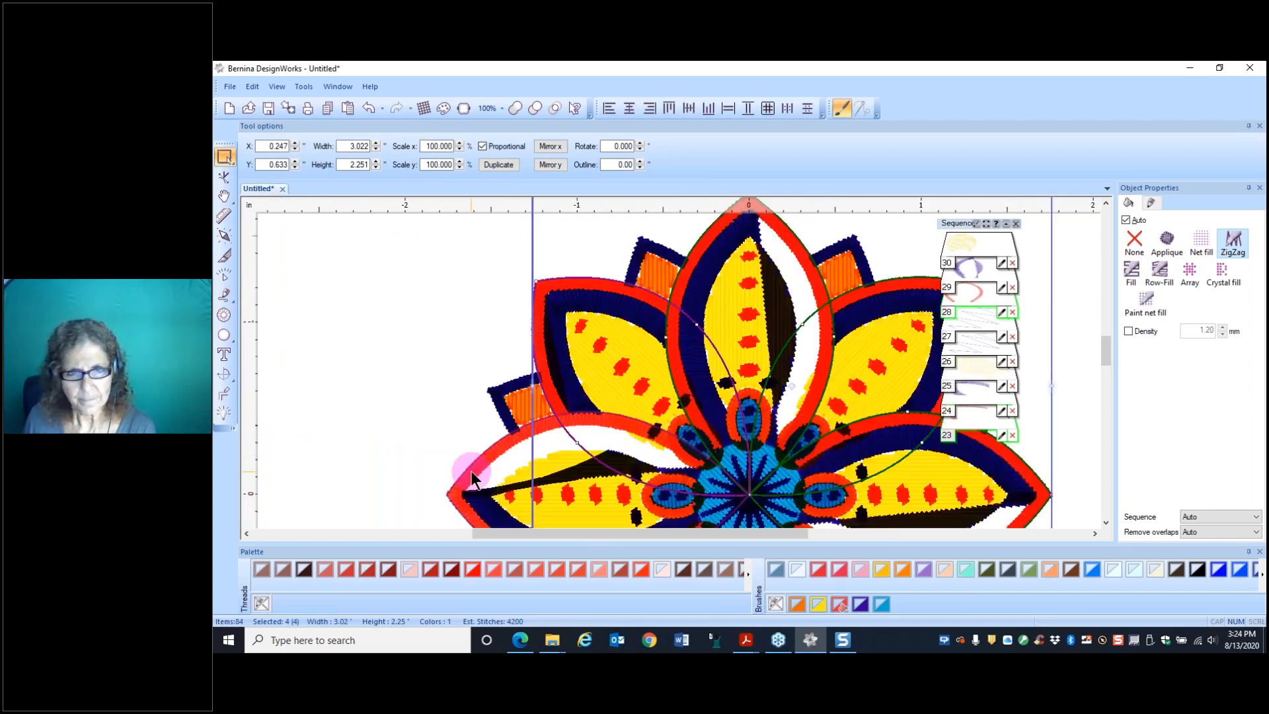
{"action": "left_click", "coordinate": [470, 471], "text": "shift"}
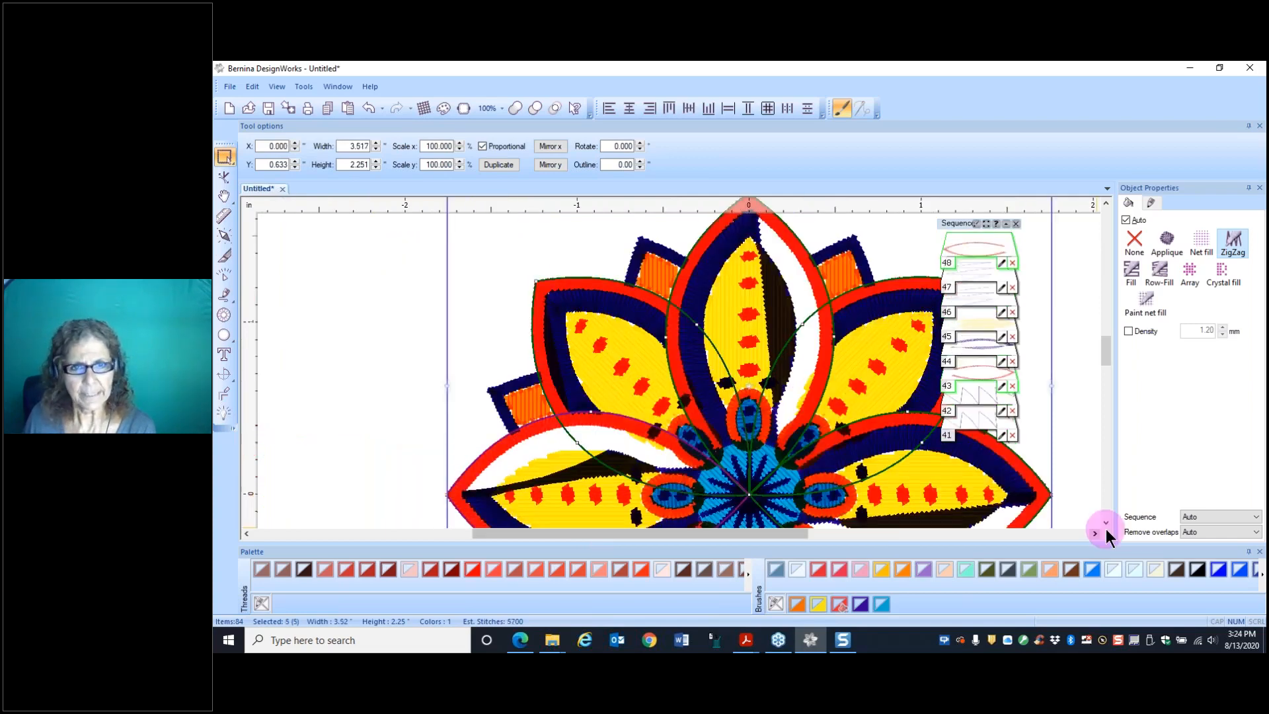
{"action": "left_click", "coordinate": [1105, 524]}
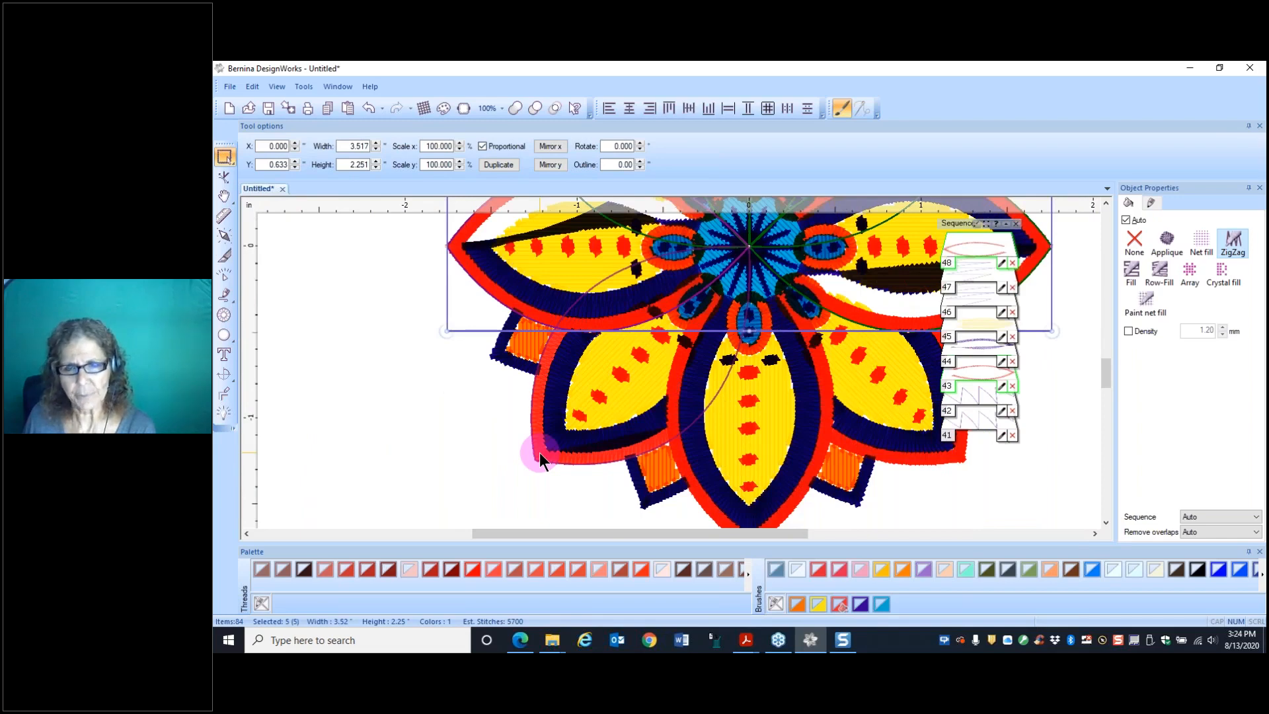
{"action": "left_click", "coordinate": [784, 513], "text": "shift"}
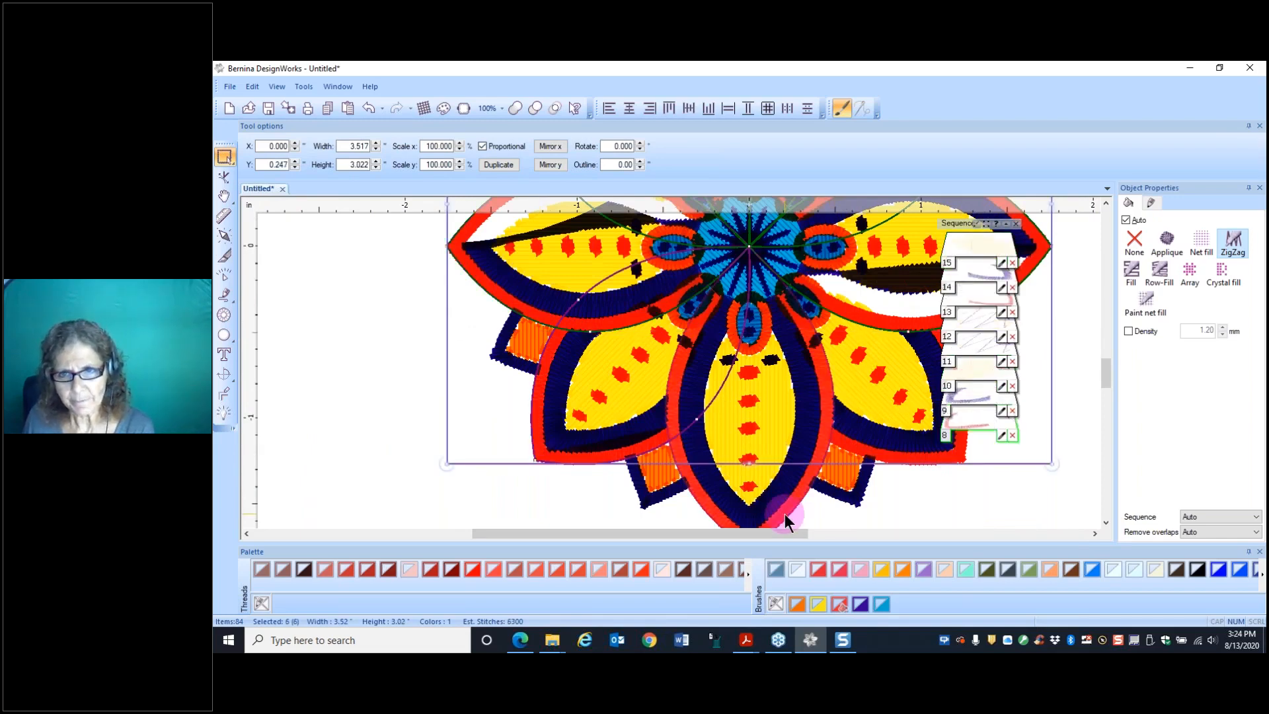
{"action": "left_click", "coordinate": [784, 513], "text": "shift"}
{"action": "scroll", "coordinate": [928, 508], "scroll_direction": "down", "scroll_amount": 2}
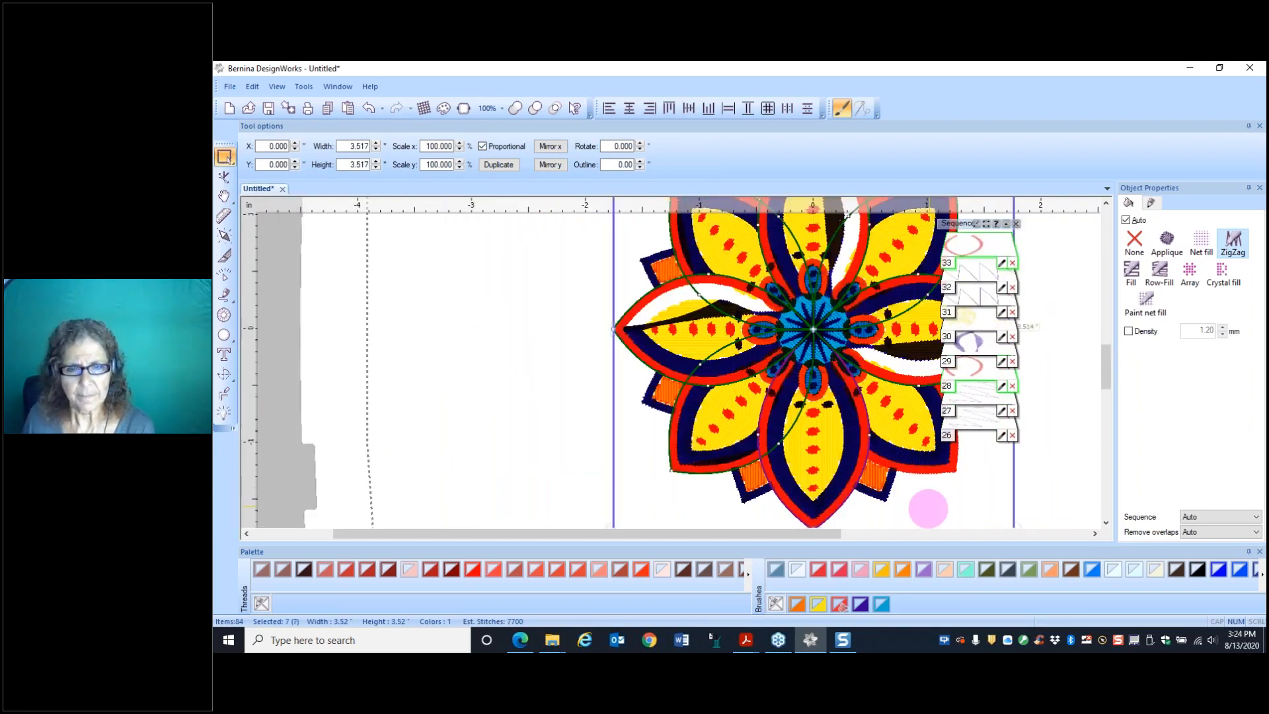
{"action": "scroll", "coordinate": [928, 509], "scroll_direction": "down", "scroll_amount": 1}
{"action": "left_click", "coordinate": [942, 466], "text": "shift"}
{"action": "left_click_drag", "start_coordinate": [770, 534], "coordinate": [867, 429]}
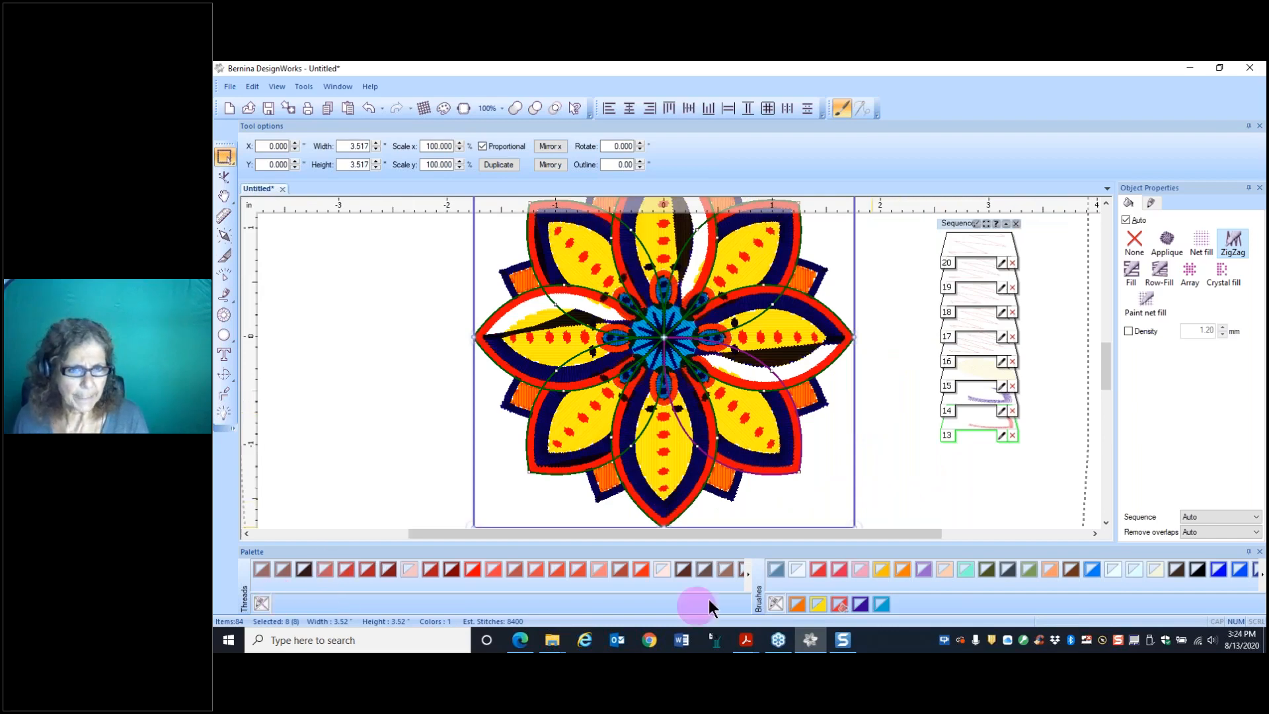
Step: Give the selected red petal shapes an outline in dark green thread
{"action": "left_click", "coordinate": [747, 575]}
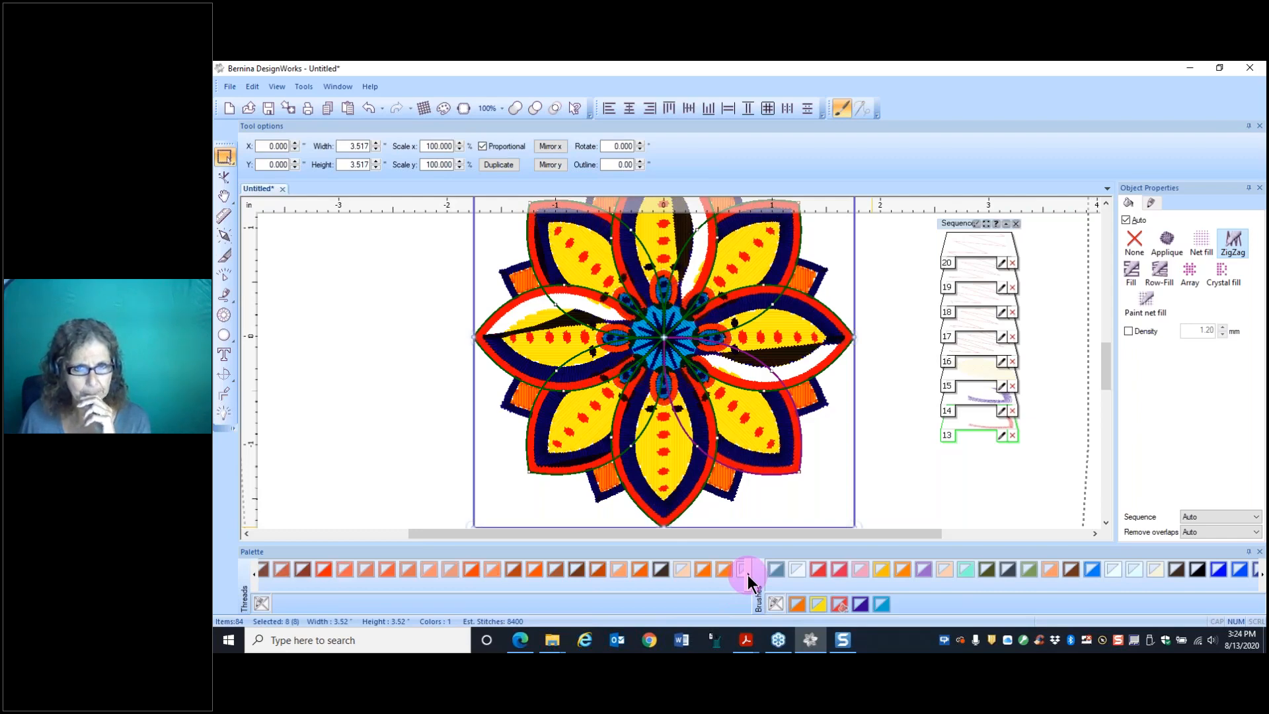
{"action": "left_click", "coordinate": [747, 573]}
{"action": "left_click", "coordinate": [748, 574]}
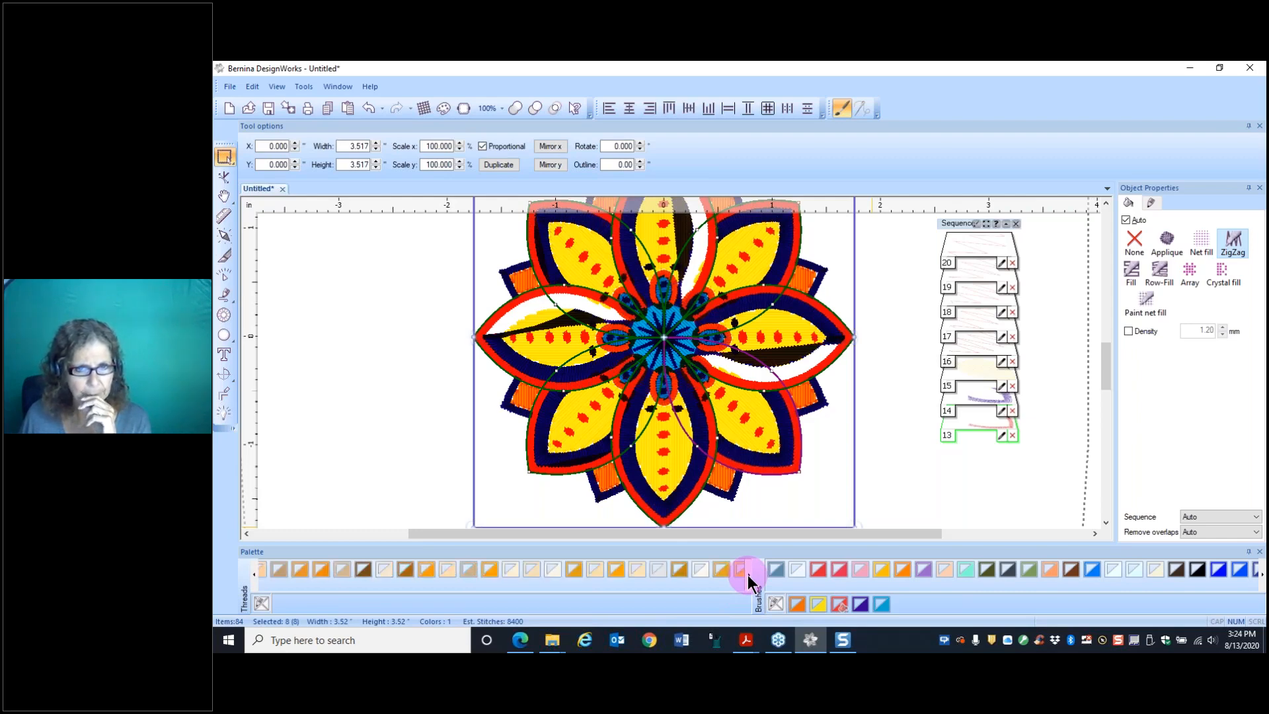
{"action": "left_click", "coordinate": [747, 575]}
{"action": "left_click", "coordinate": [748, 575]}
{"action": "left_click", "coordinate": [749, 575]}
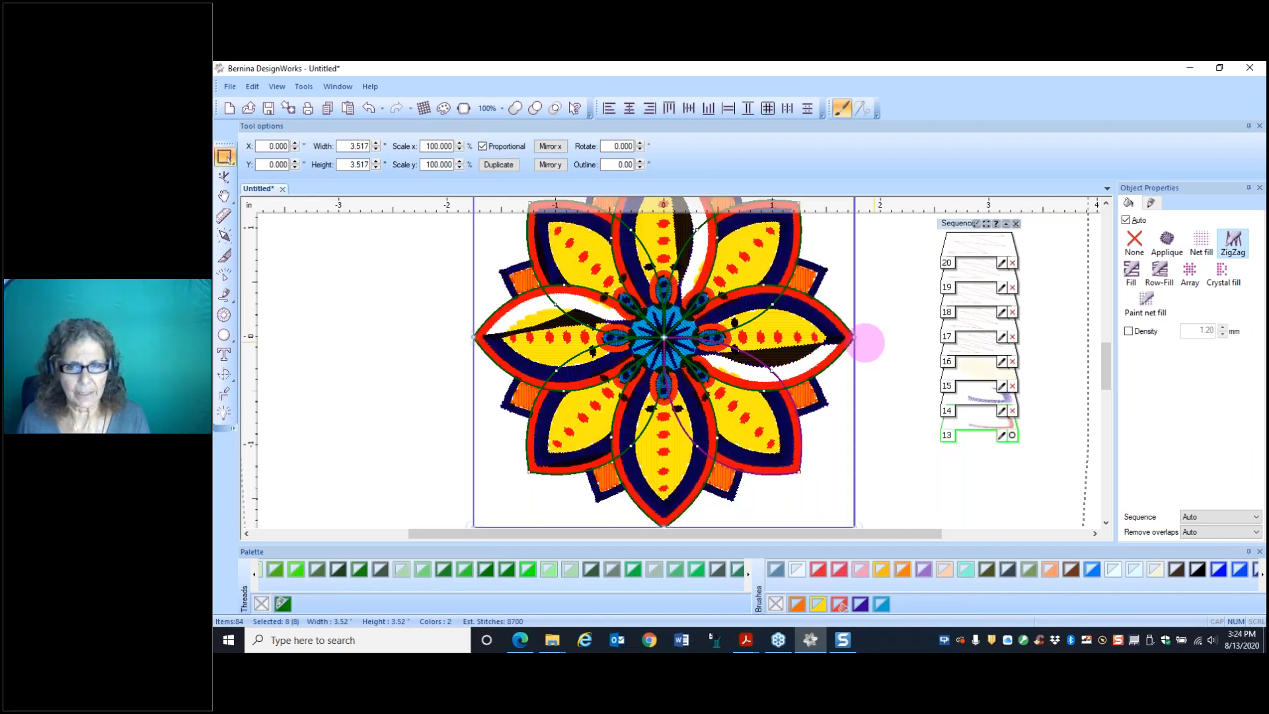
Step: Remove the red fill from the selected petal shapes and clear the selection
{"action": "scroll", "coordinate": [851, 320], "scroll_direction": "up", "scroll_amount": 7}
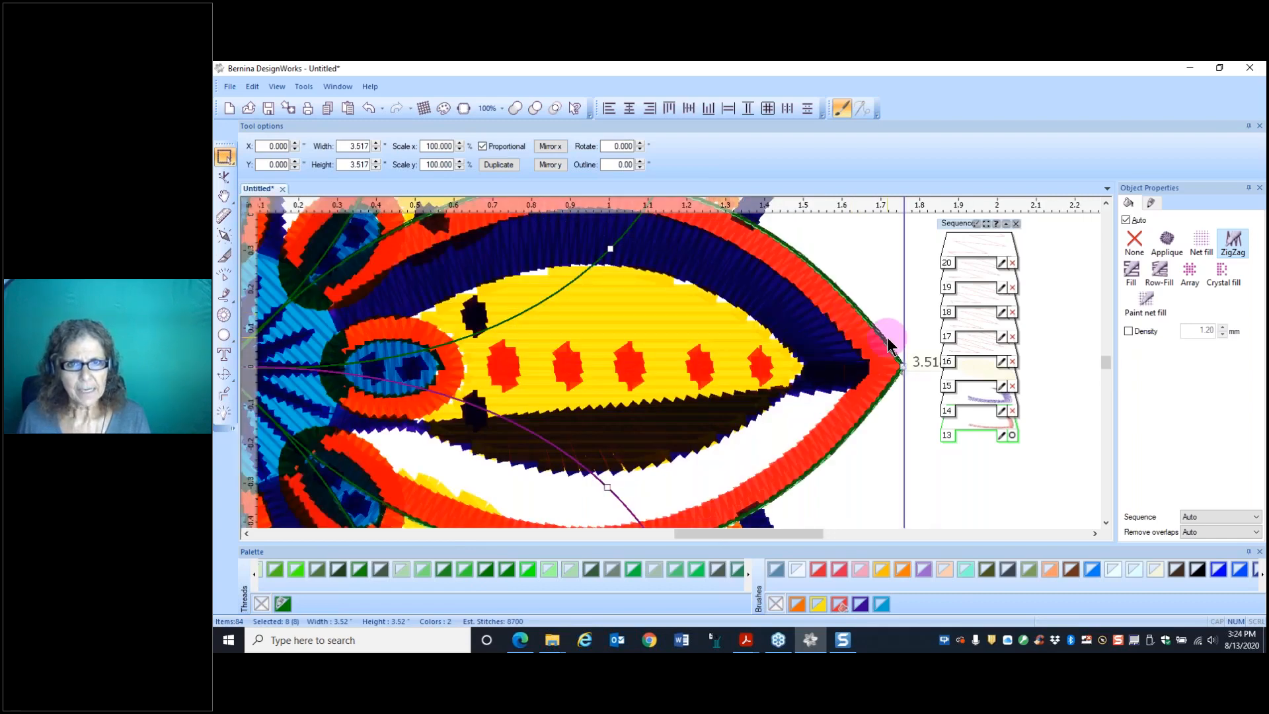
{"action": "scroll", "coordinate": [889, 344], "scroll_direction": "down", "scroll_amount": 5}
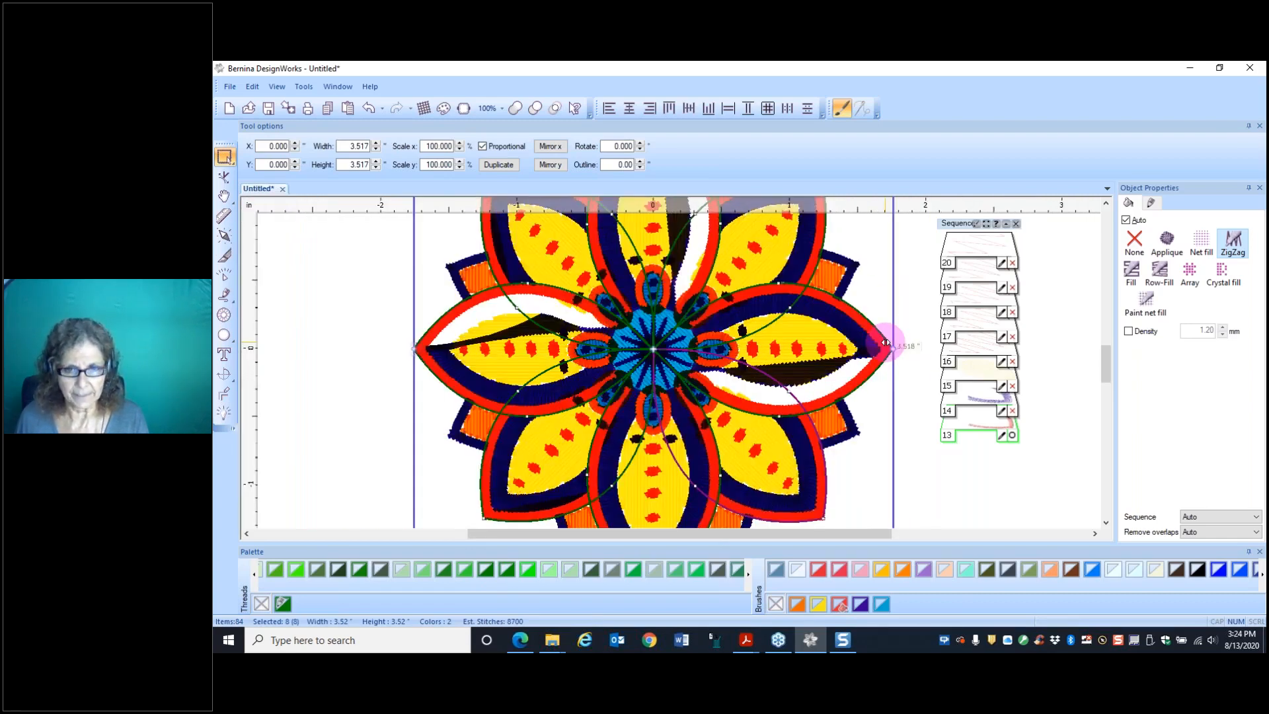
{"action": "scroll", "coordinate": [886, 343], "scroll_direction": "down", "scroll_amount": 2}
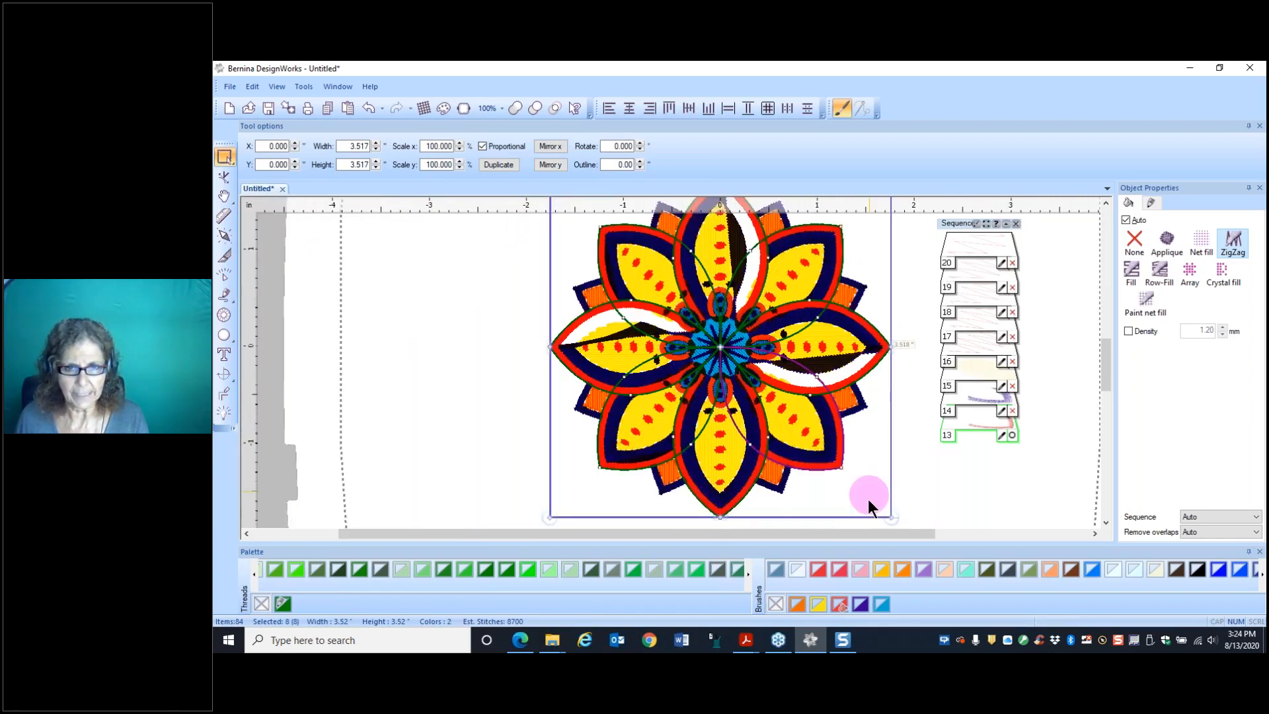
{"action": "left_click", "coordinate": [778, 605]}
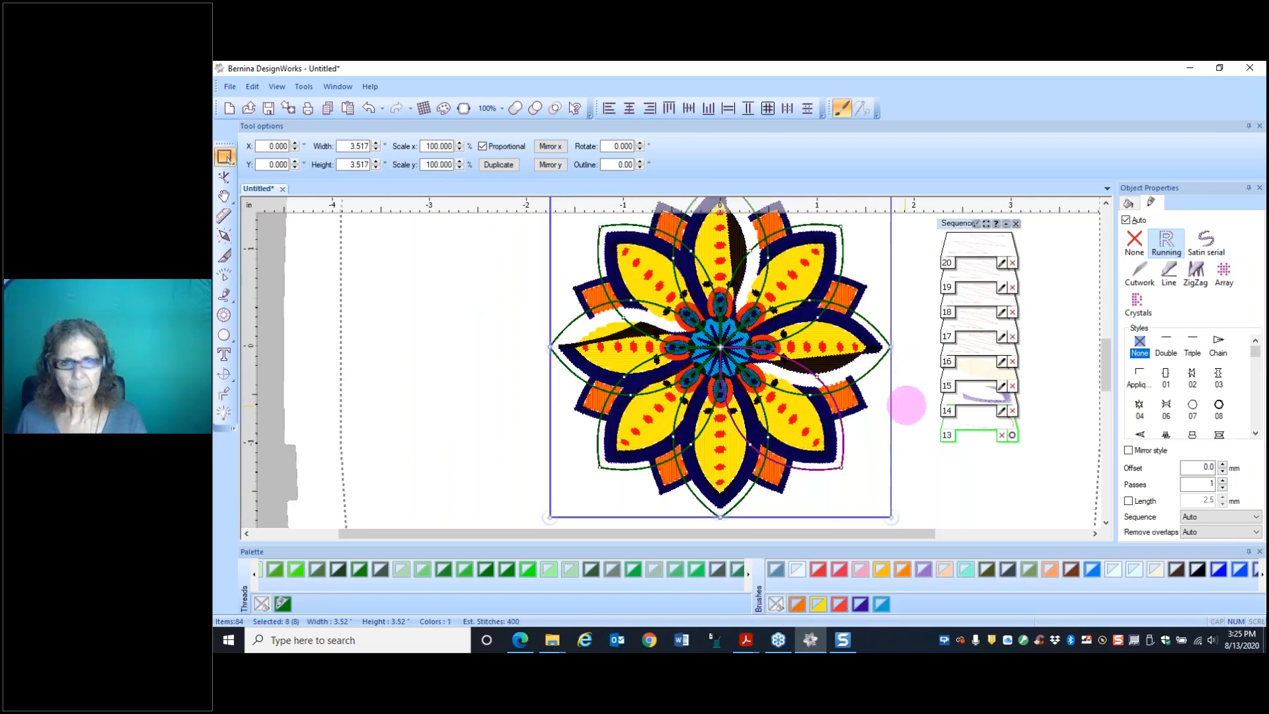
{"action": "right_click", "coordinate": [868, 324]}
{"action": "left_click", "coordinate": [901, 351]}
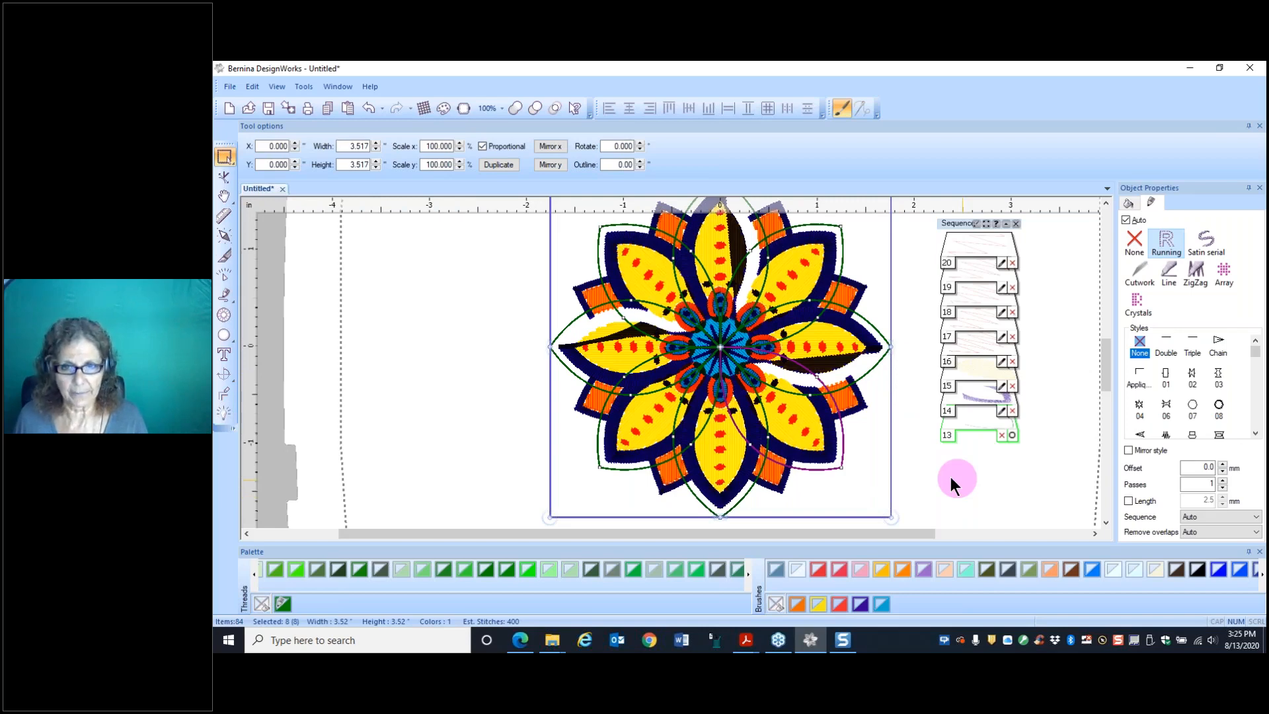
{"action": "left_click_drag", "start_coordinate": [836, 533], "coordinate": [906, 533]}
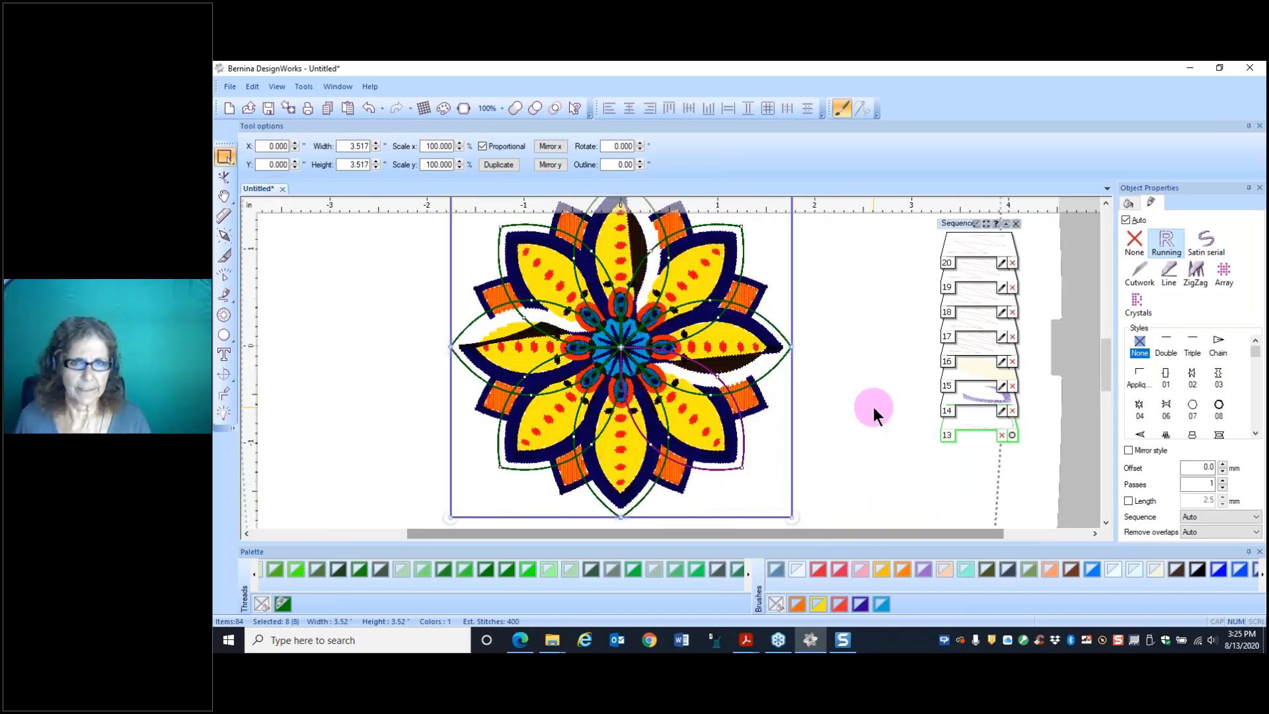
{"action": "left_click", "coordinate": [874, 407]}
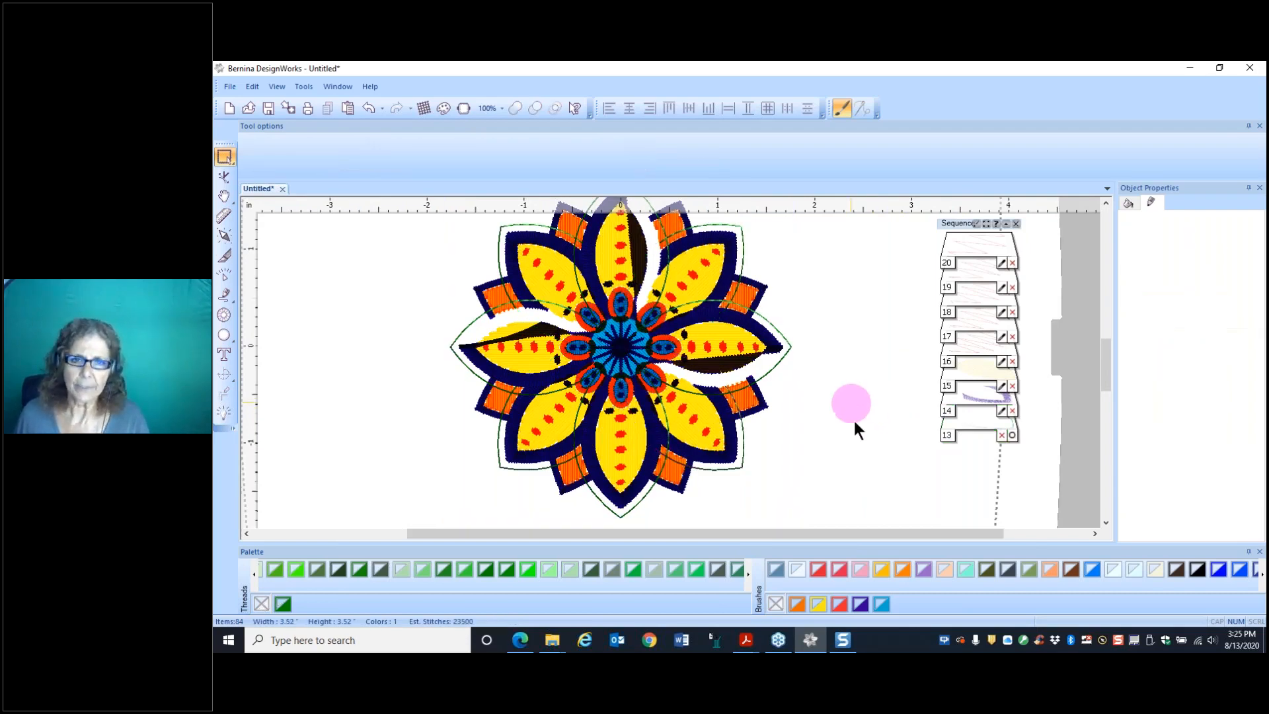
Step: Select every shape with the yellow fill color and replace the fill with a yellow thread outline
{"action": "right_click", "coordinate": [819, 604]}
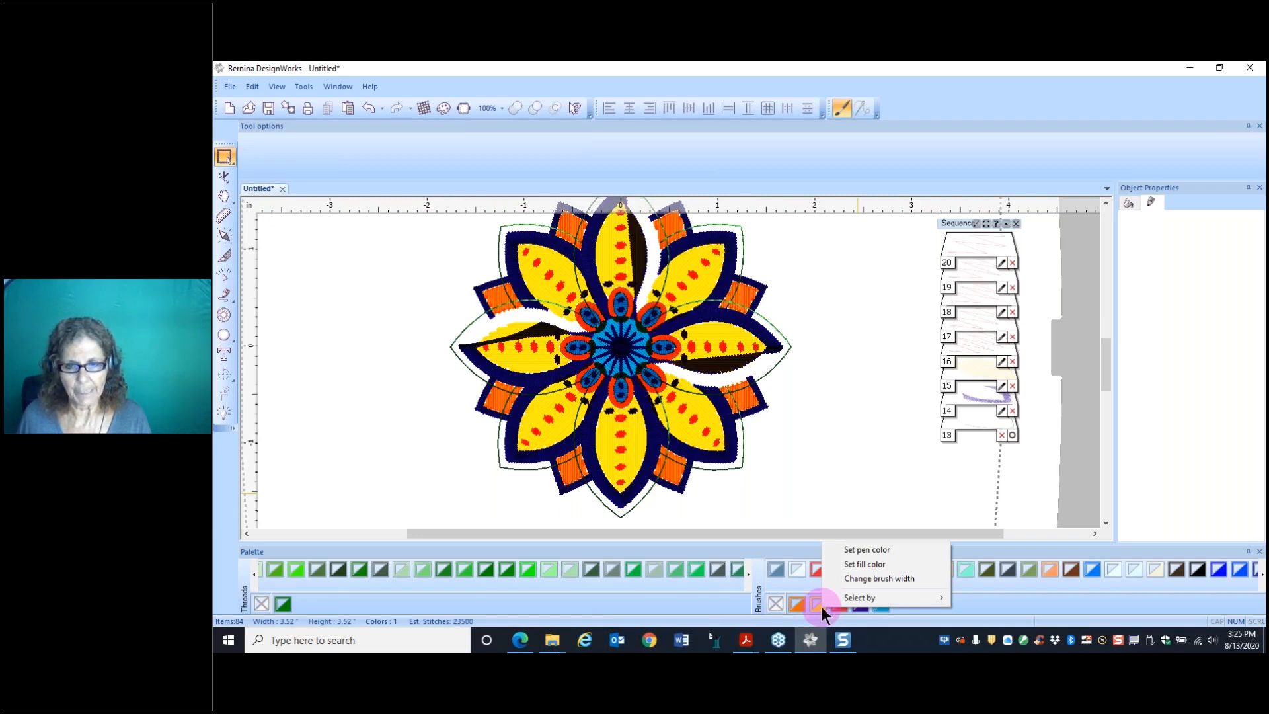
{"action": "mouse_move", "coordinate": [863, 597]}
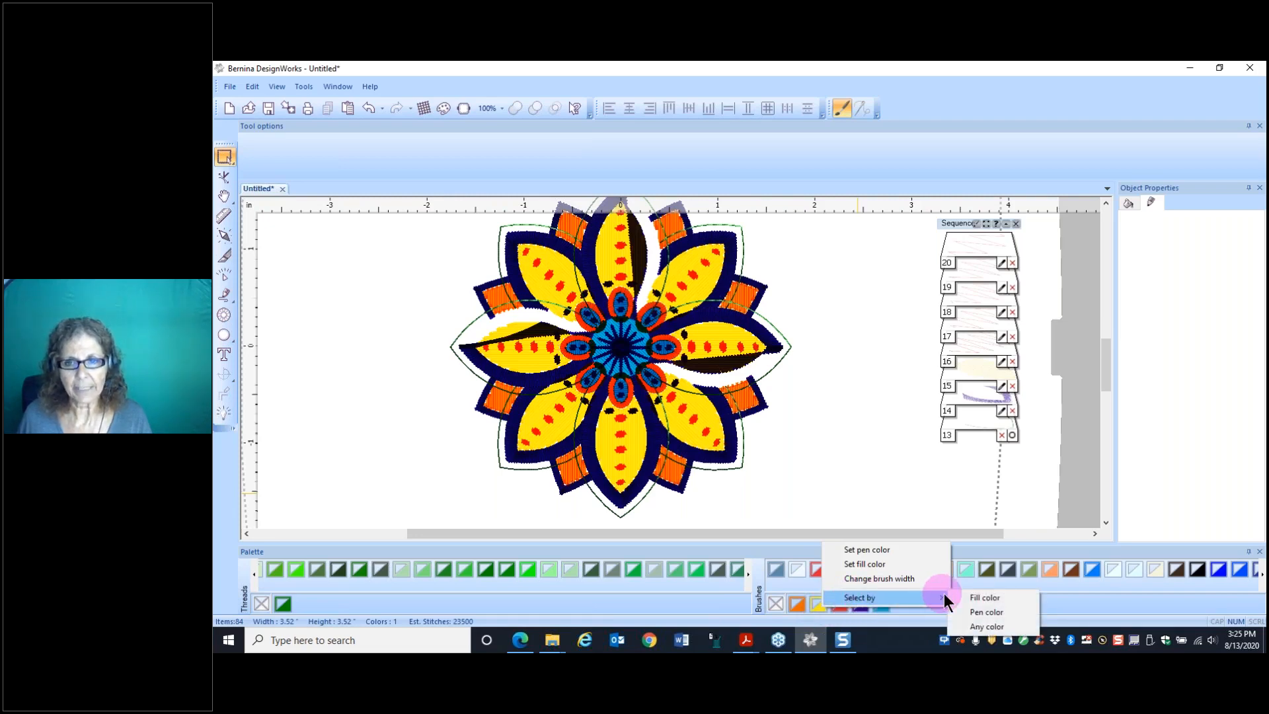
{"action": "left_click", "coordinate": [984, 597]}
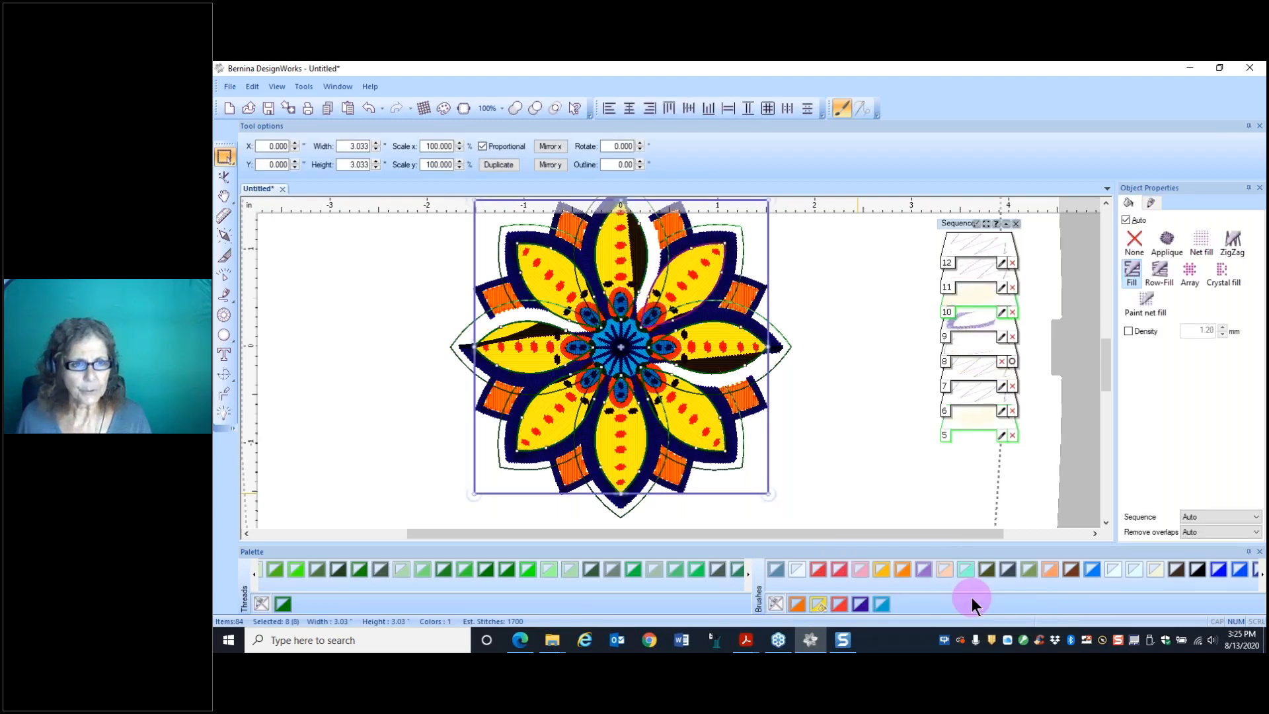
{"action": "scroll", "coordinate": [725, 575], "scroll_direction": "up", "scroll_amount": 5}
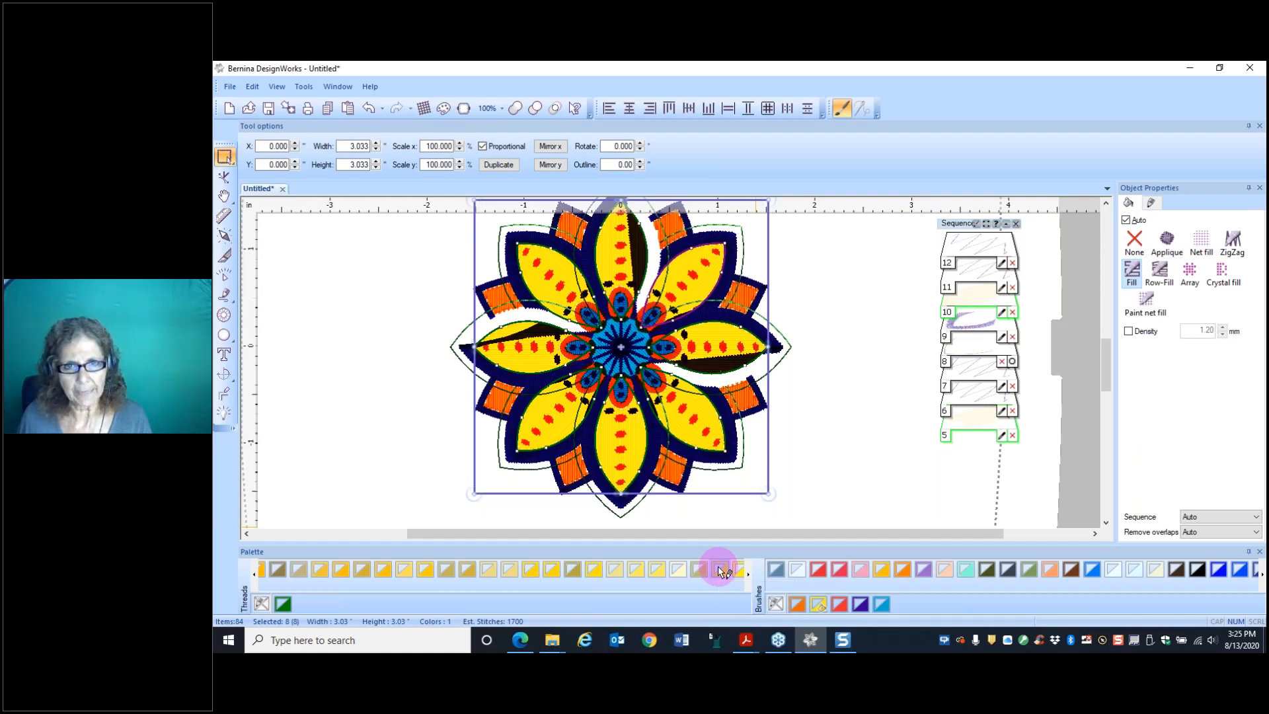
{"action": "left_click", "coordinate": [723, 571]}
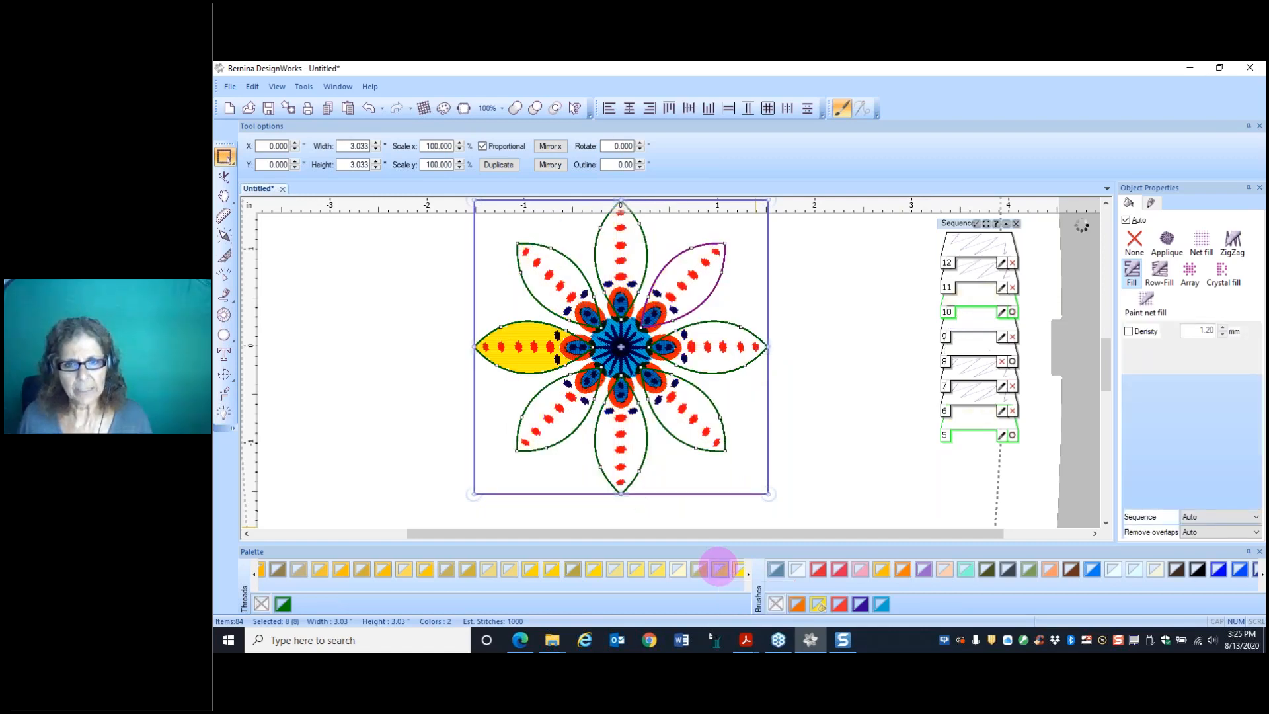
{"action": "left_click", "coordinate": [777, 604]}
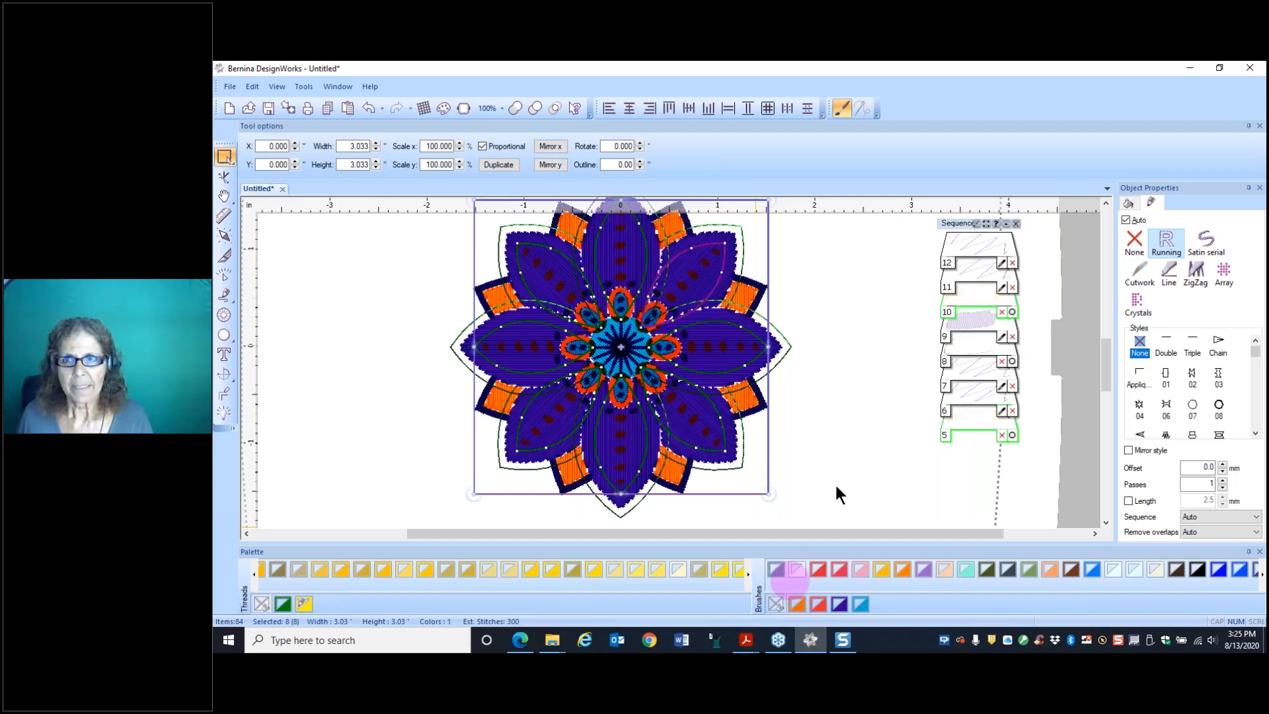
{"action": "left_click", "coordinate": [874, 433]}
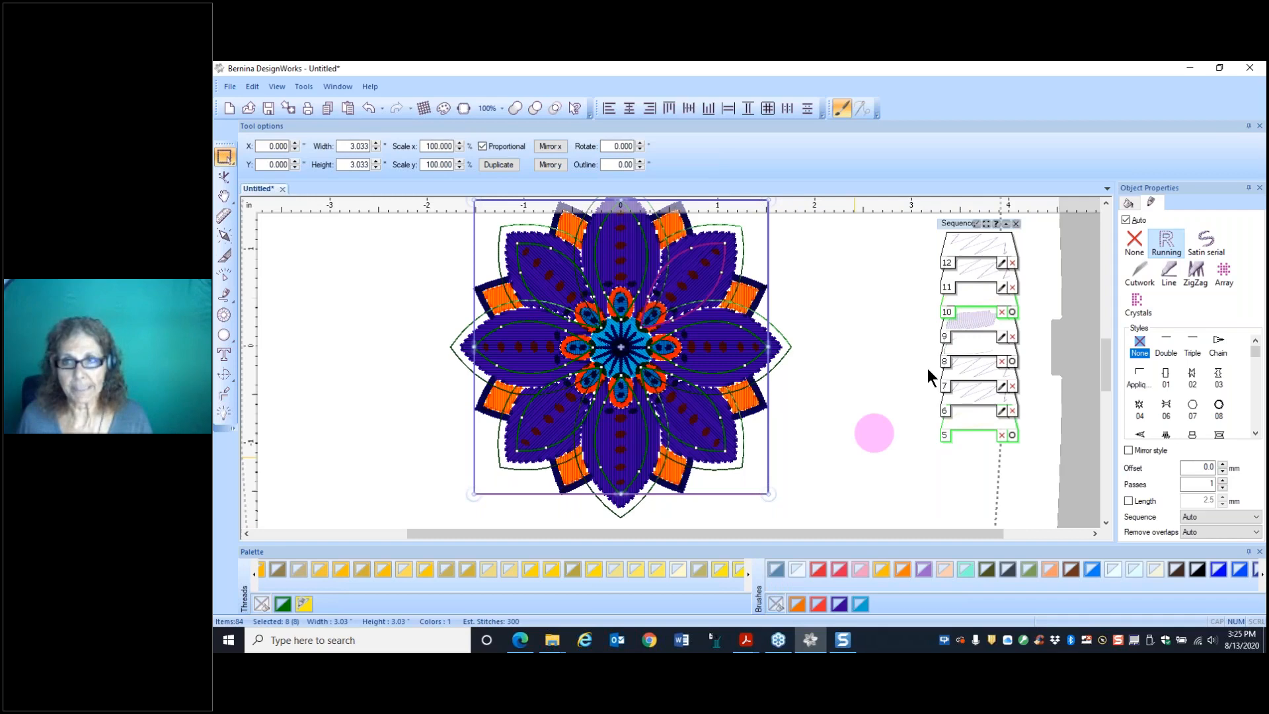
{"action": "left_click", "coordinate": [1128, 204]}
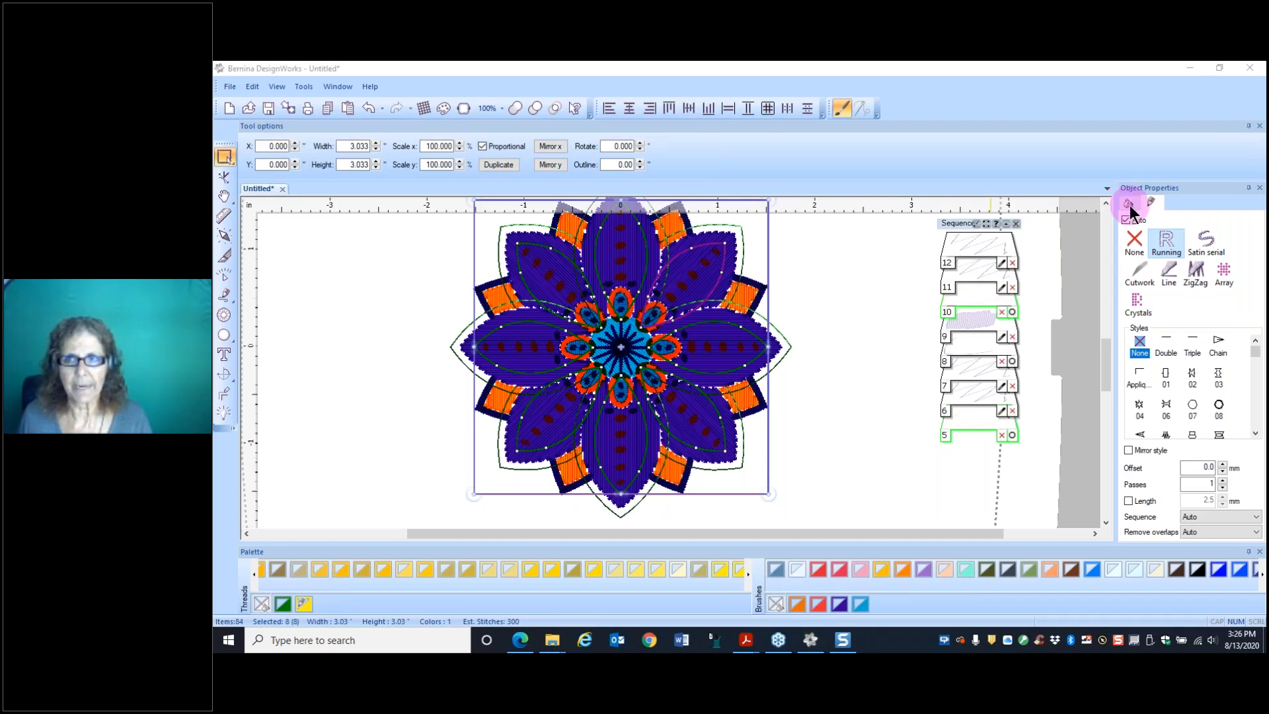
{"action": "left_click", "coordinate": [1135, 243]}
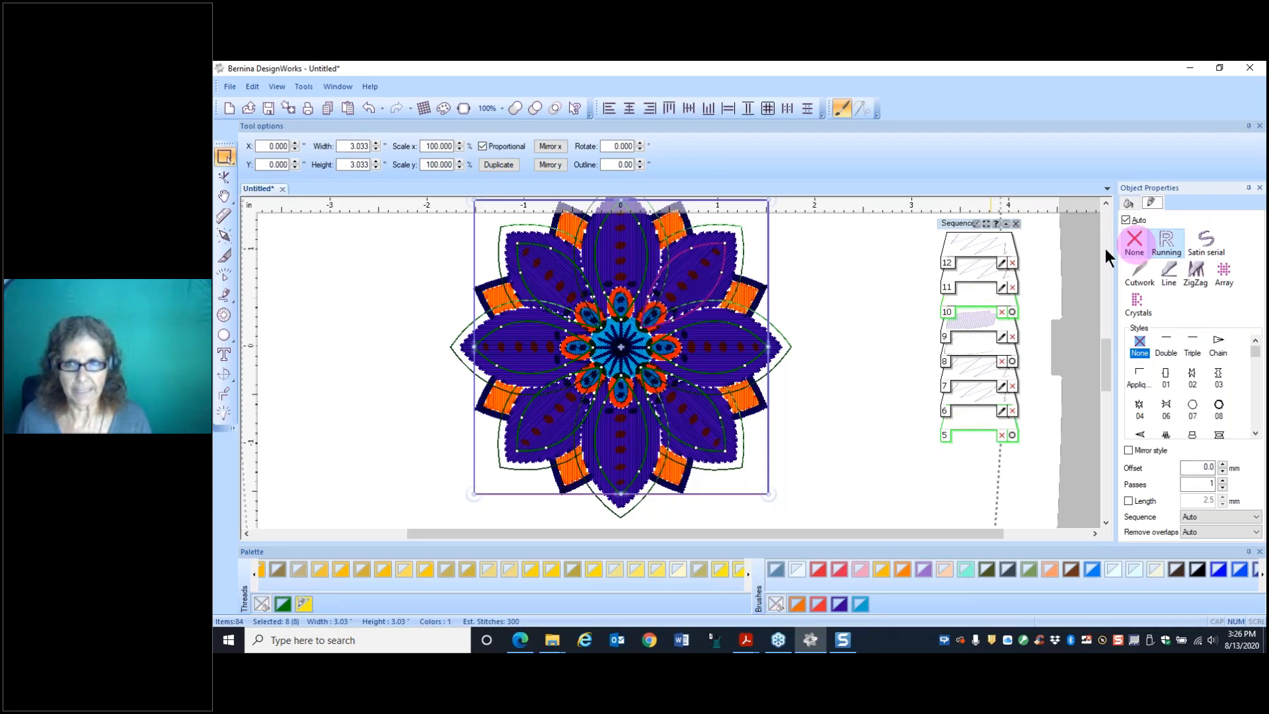
{"action": "left_click", "coordinate": [1105, 249]}
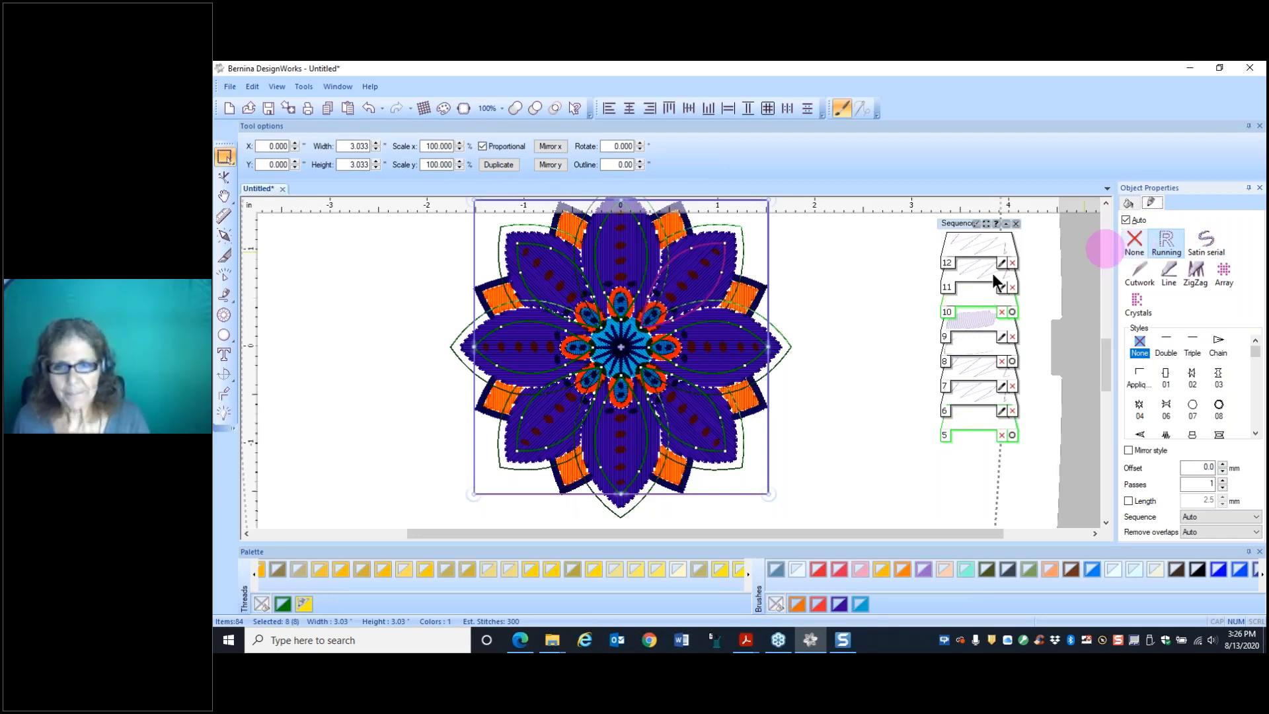
{"action": "left_click", "coordinate": [789, 472]}
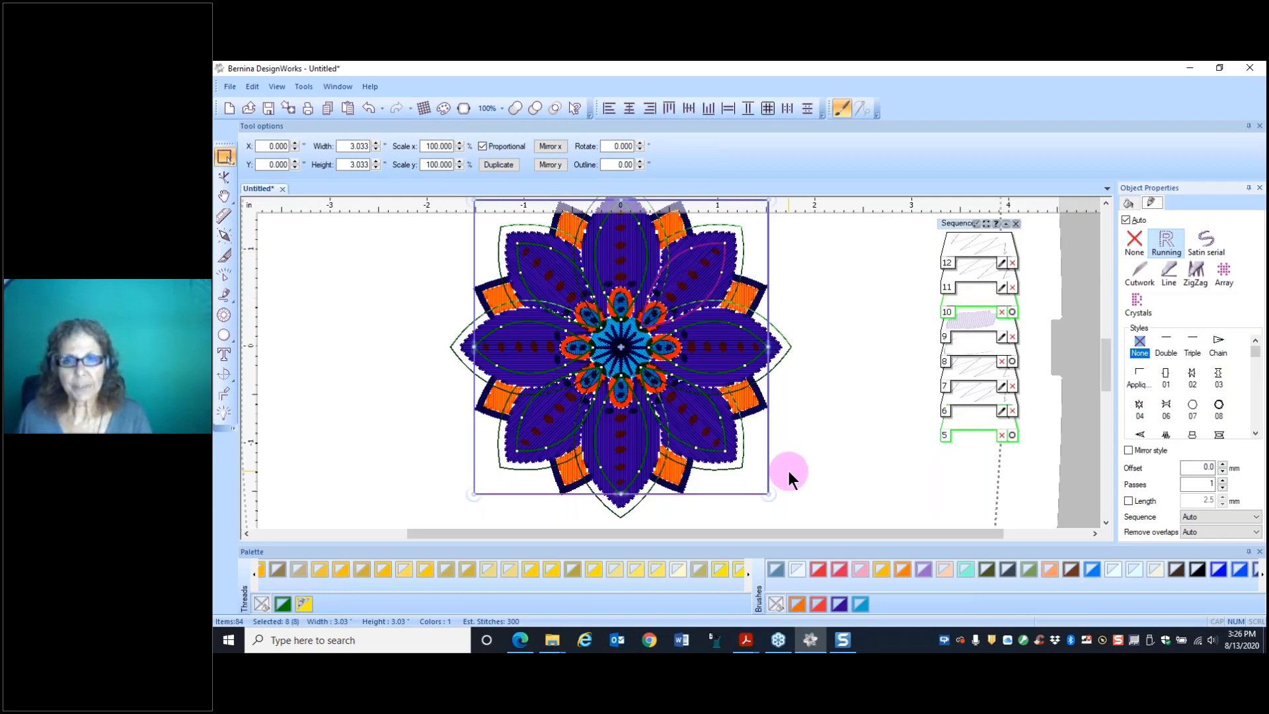
Step: Select every shape that uses the dark purple R:055, G:000, B:151 as its fill color
{"action": "left_click", "coordinate": [842, 609]}
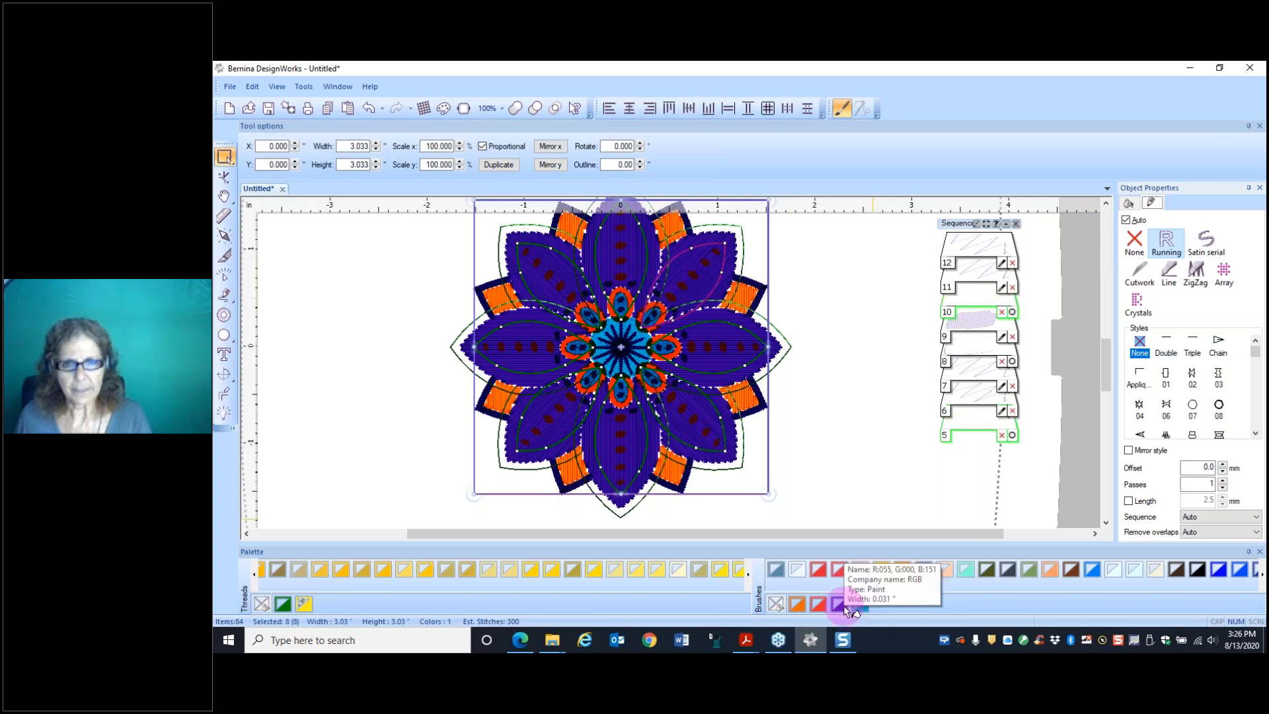
{"action": "right_click", "coordinate": [846, 604]}
{"action": "mouse_move", "coordinate": [851, 597]}
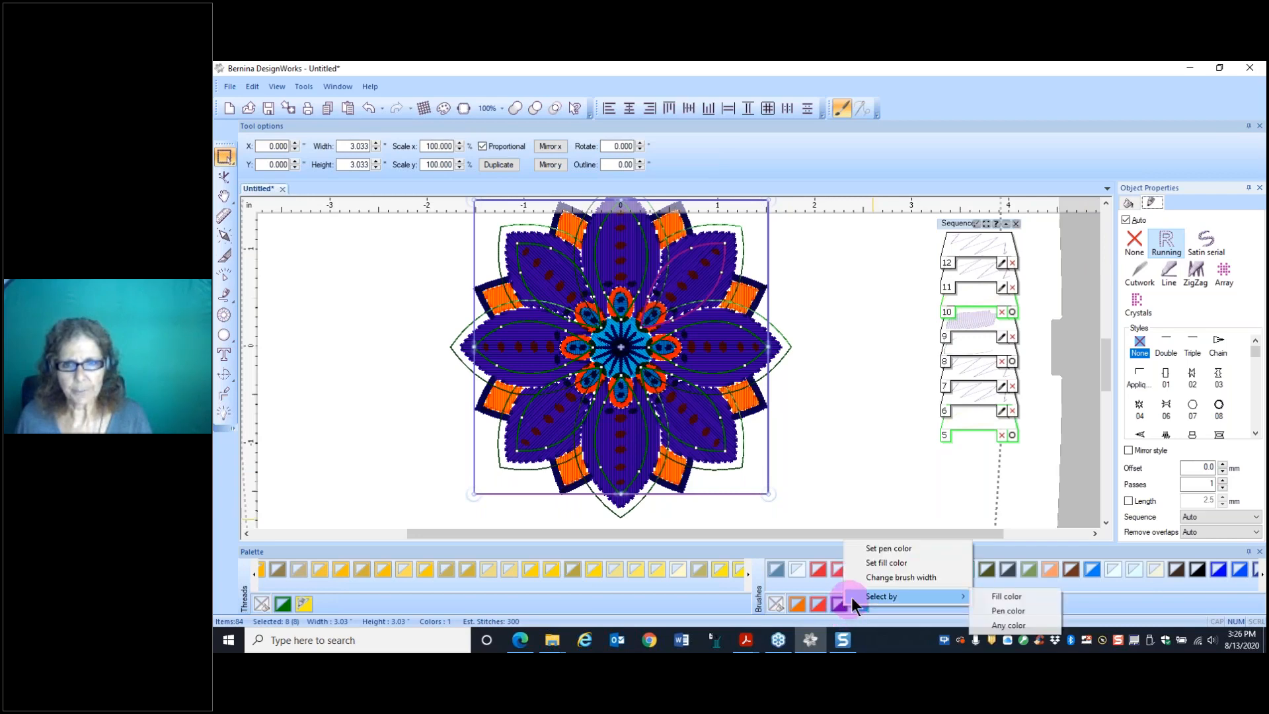
{"action": "left_click", "coordinate": [998, 597]}
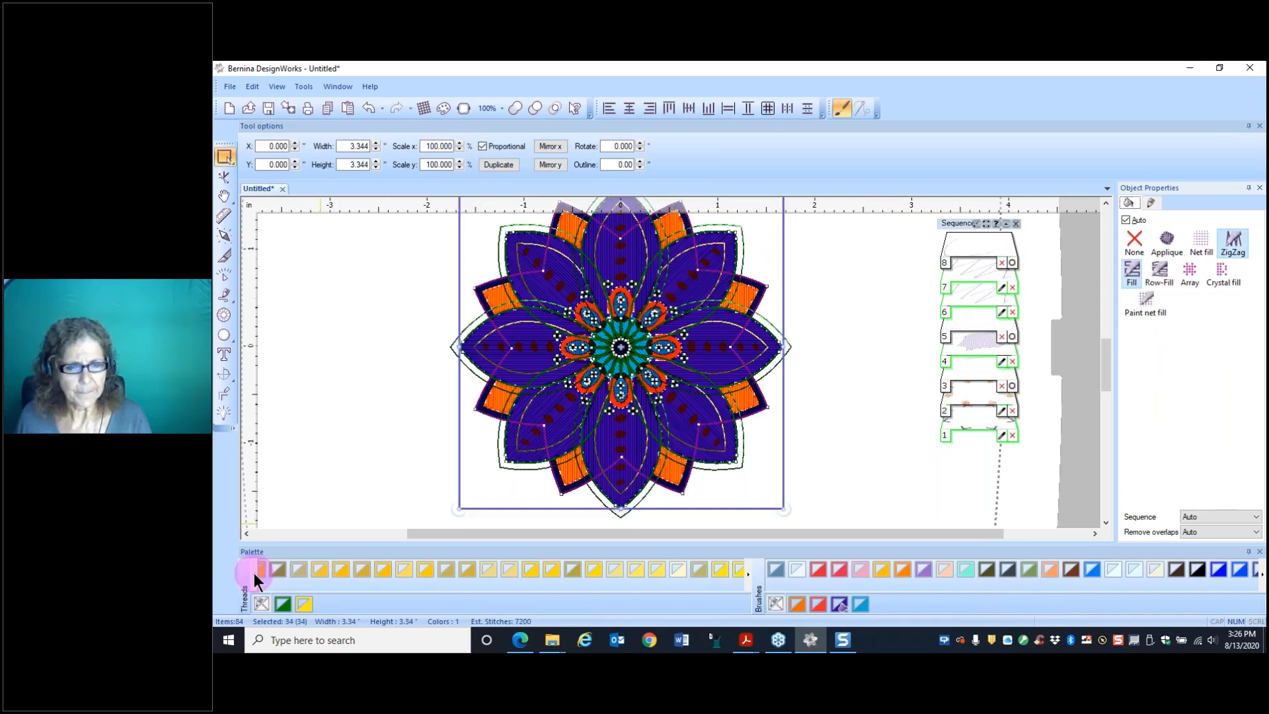
Step: Replace the fill of the selected purple shapes with an outline in Blue (RYB) thread and clear the selection
{"action": "left_click", "coordinate": [748, 573]}
{"action": "left_click", "coordinate": [749, 573]}
{"action": "left_click", "coordinate": [749, 573]}
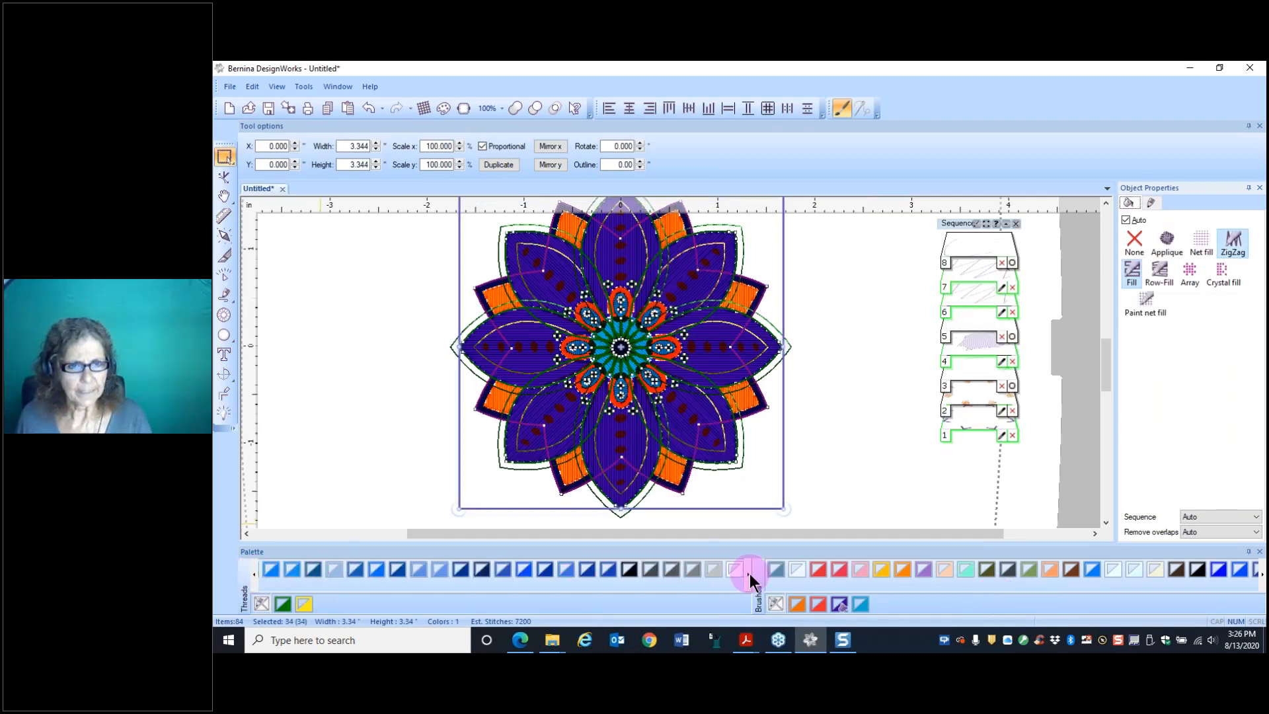
{"action": "left_click", "coordinate": [525, 569]}
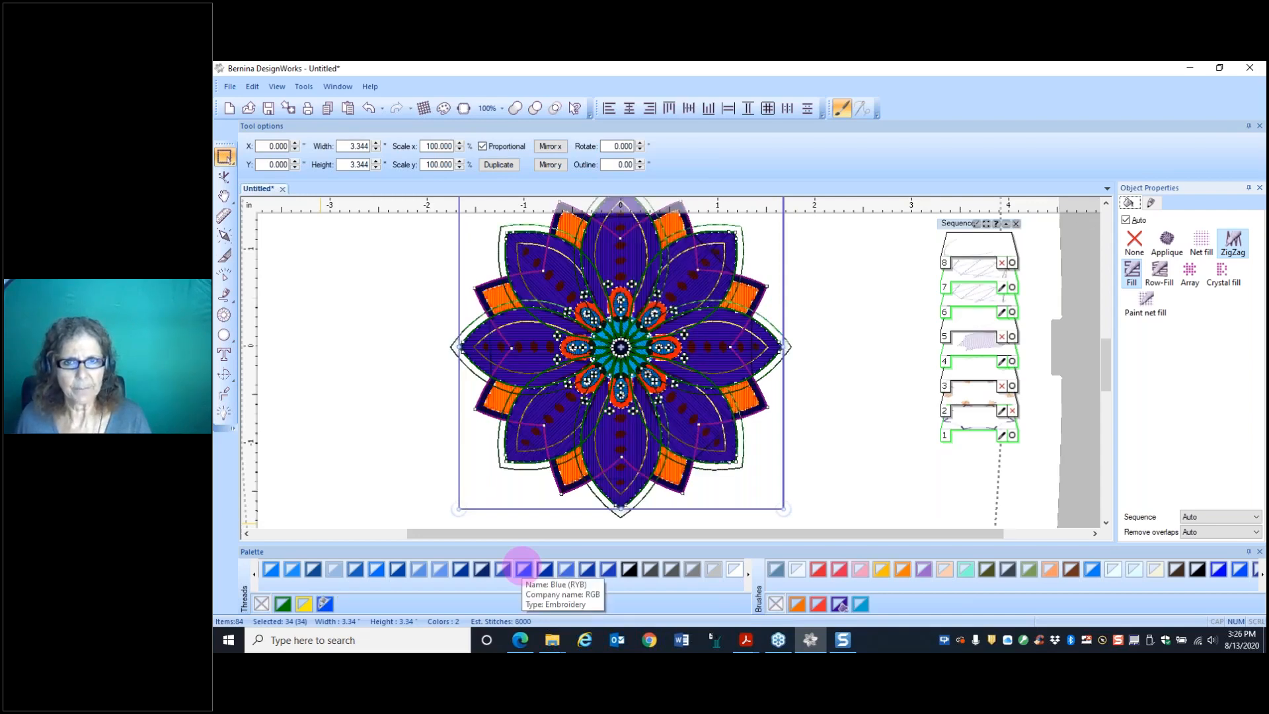
{"action": "left_click", "coordinate": [776, 603]}
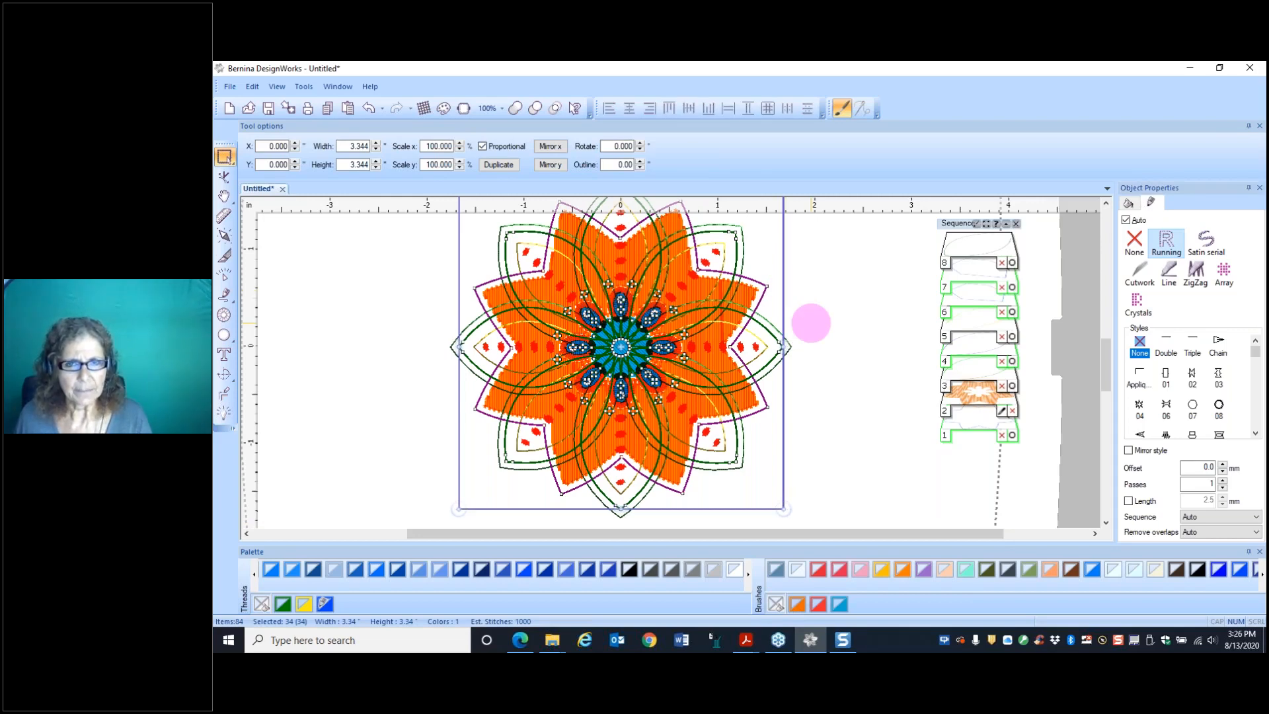
{"action": "left_click", "coordinate": [811, 322]}
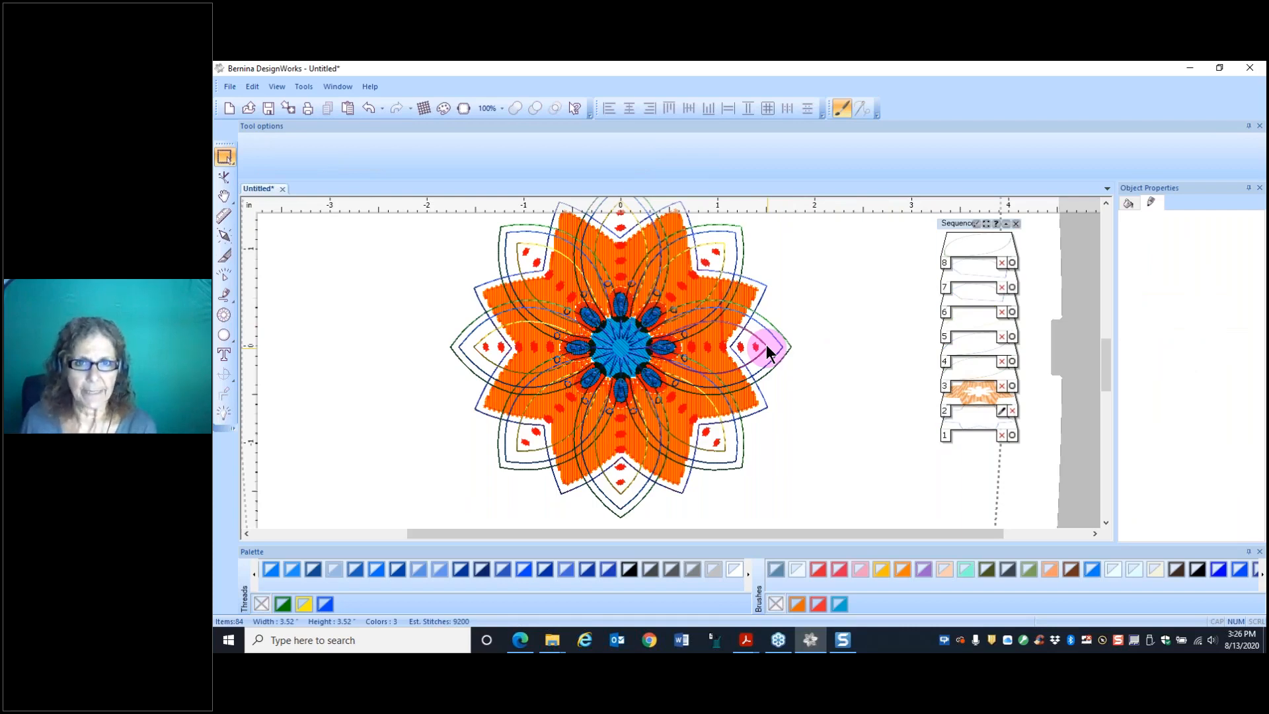
Step: Select the eight yellow-outlined petal shapes around the flower together and clear the selection
{"action": "left_click", "coordinate": [767, 345]}
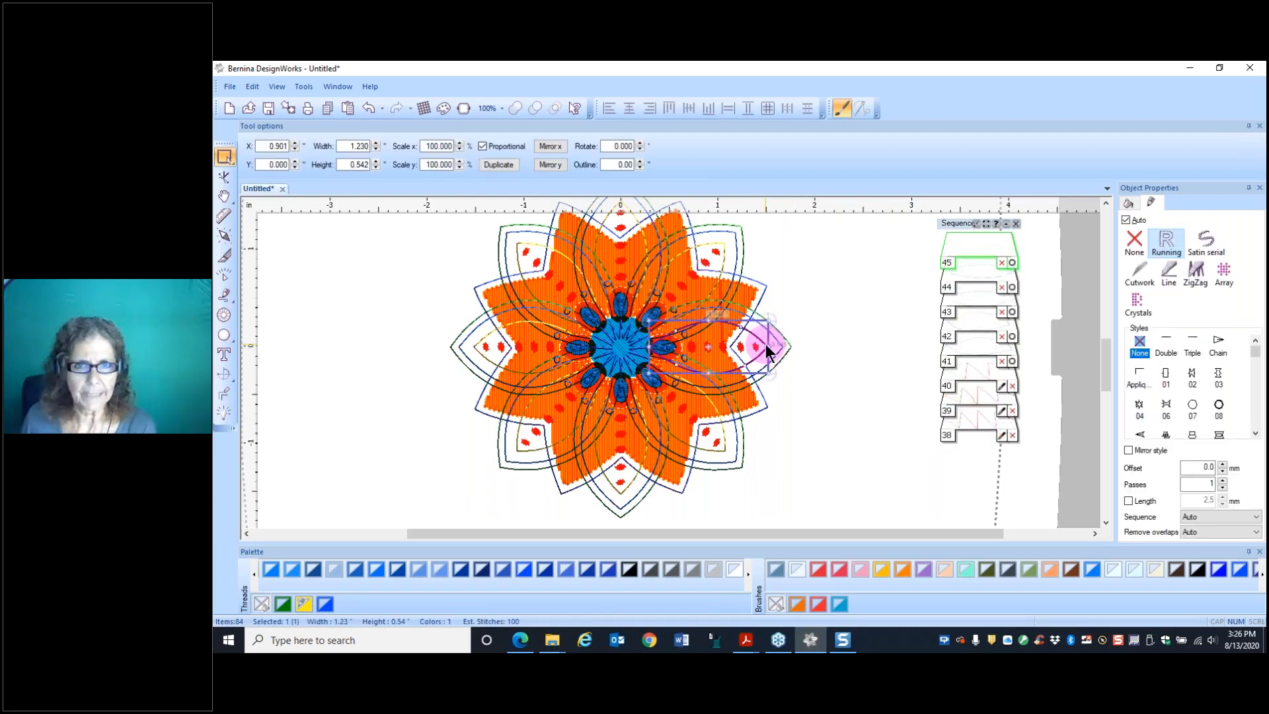
{"action": "scroll", "coordinate": [766, 346], "scroll_direction": "down", "scroll_amount": 1}
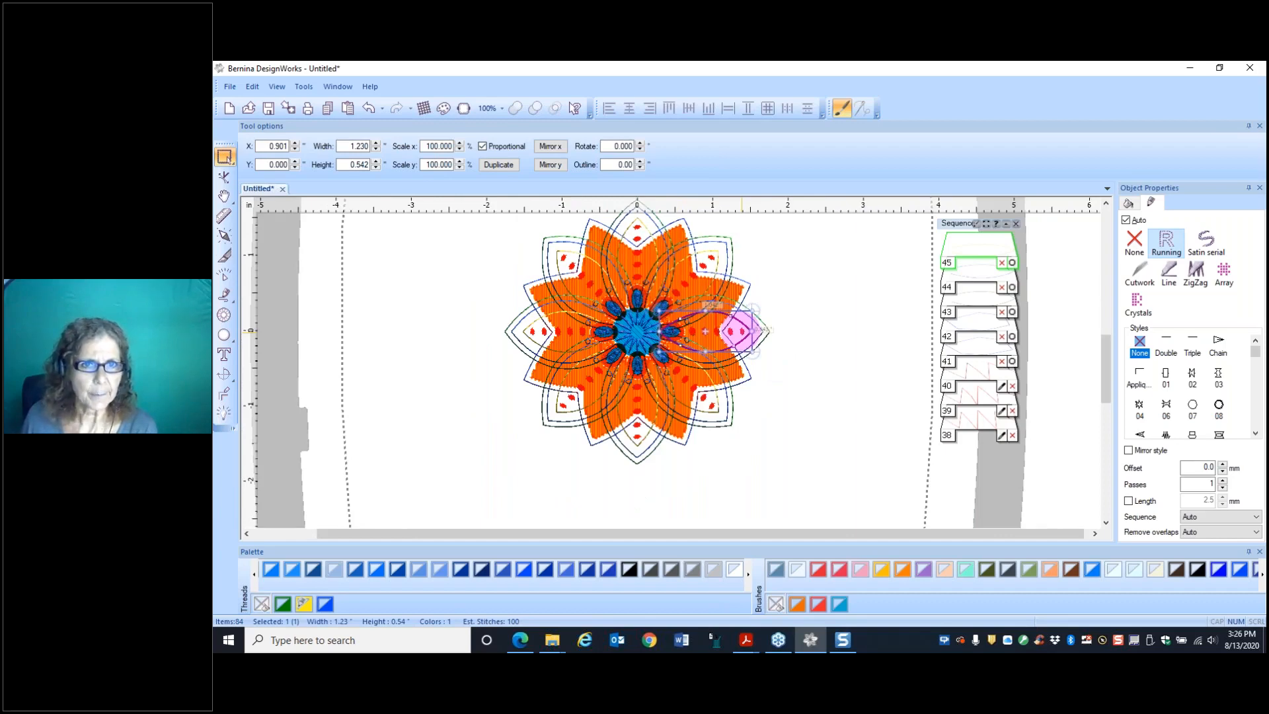
{"action": "left_click", "coordinate": [717, 254], "text": "ctrl"}
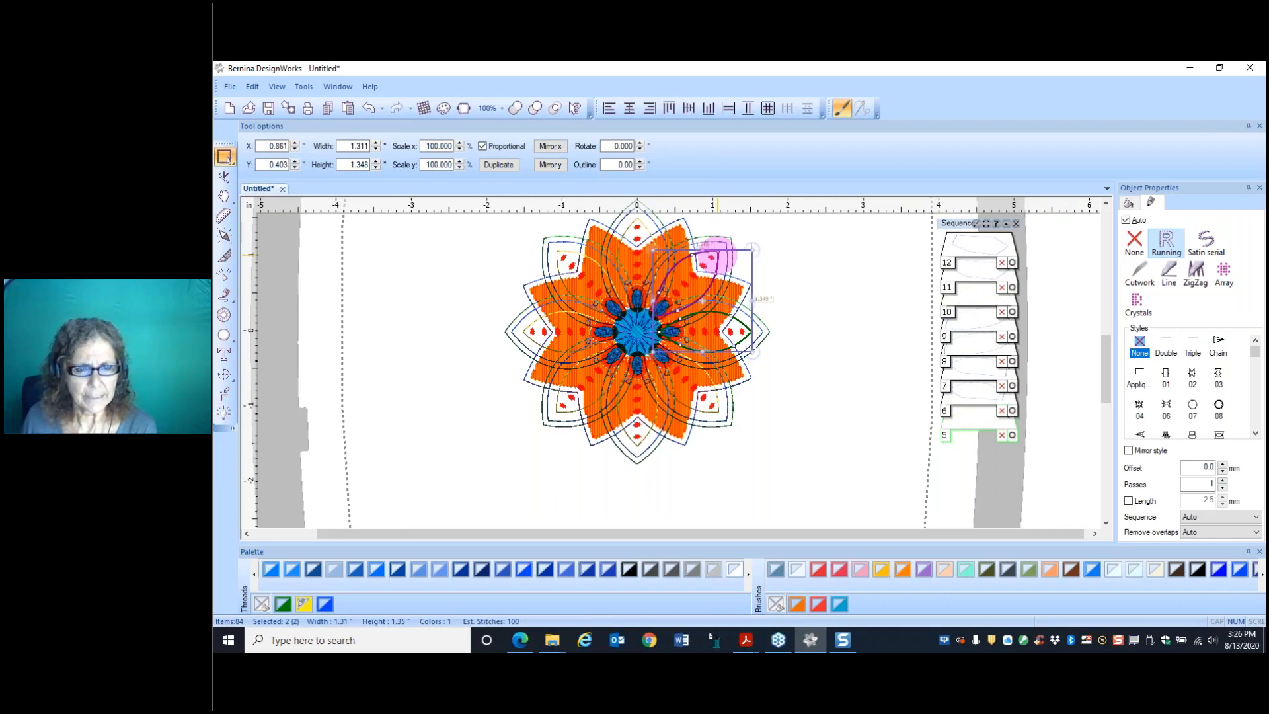
{"action": "left_click", "coordinate": [527, 340], "text": "ctrl"}
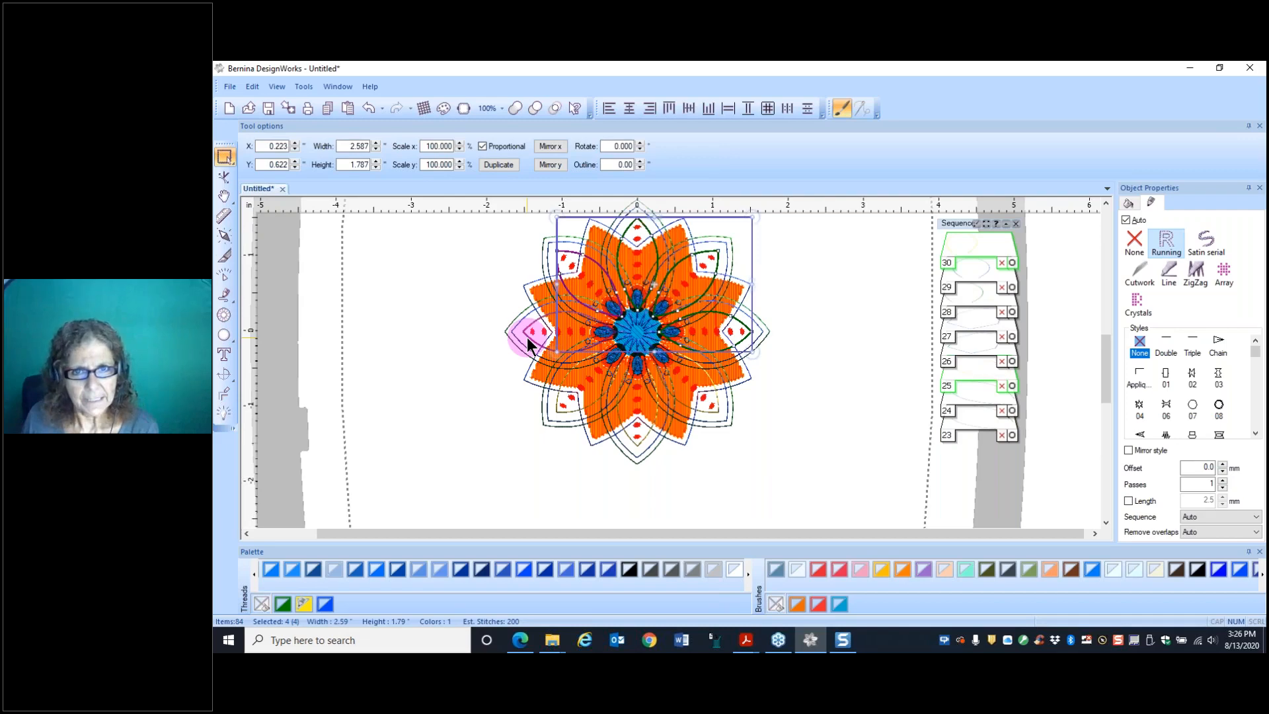
{"action": "left_click", "coordinate": [723, 420], "text": "ctrl"}
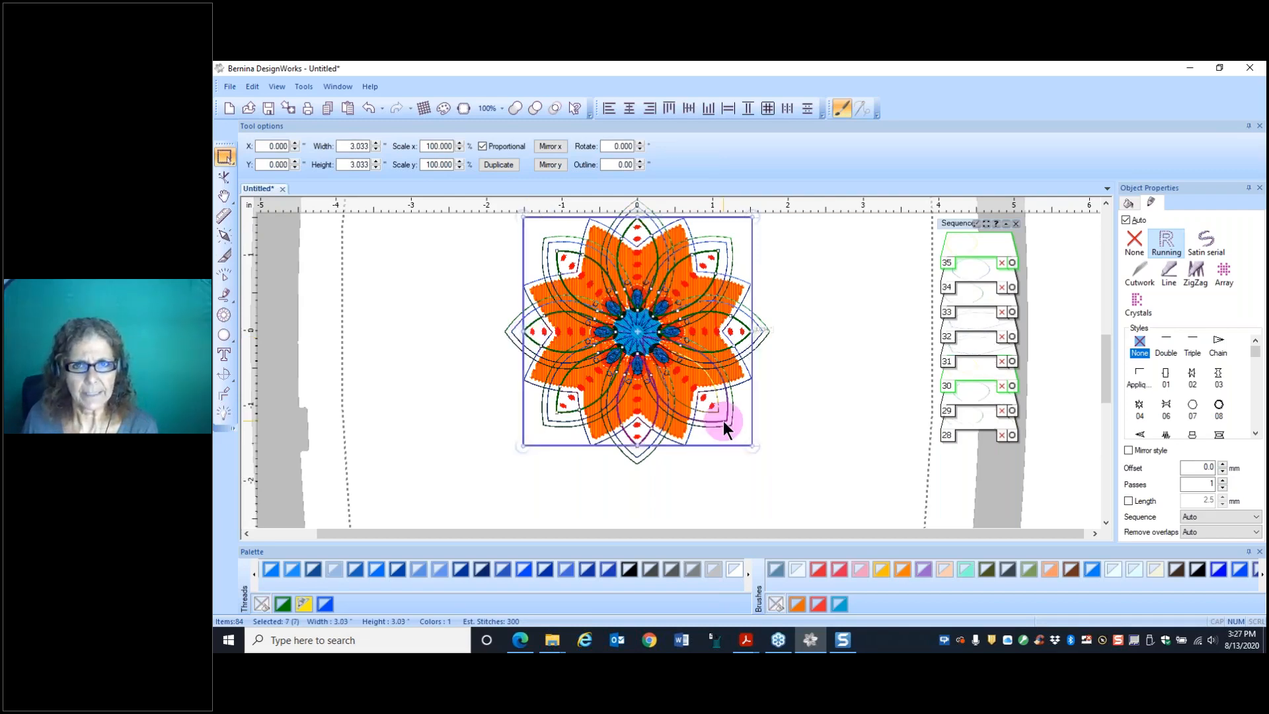
{"action": "left_click", "coordinate": [743, 262], "text": "ctrl"}
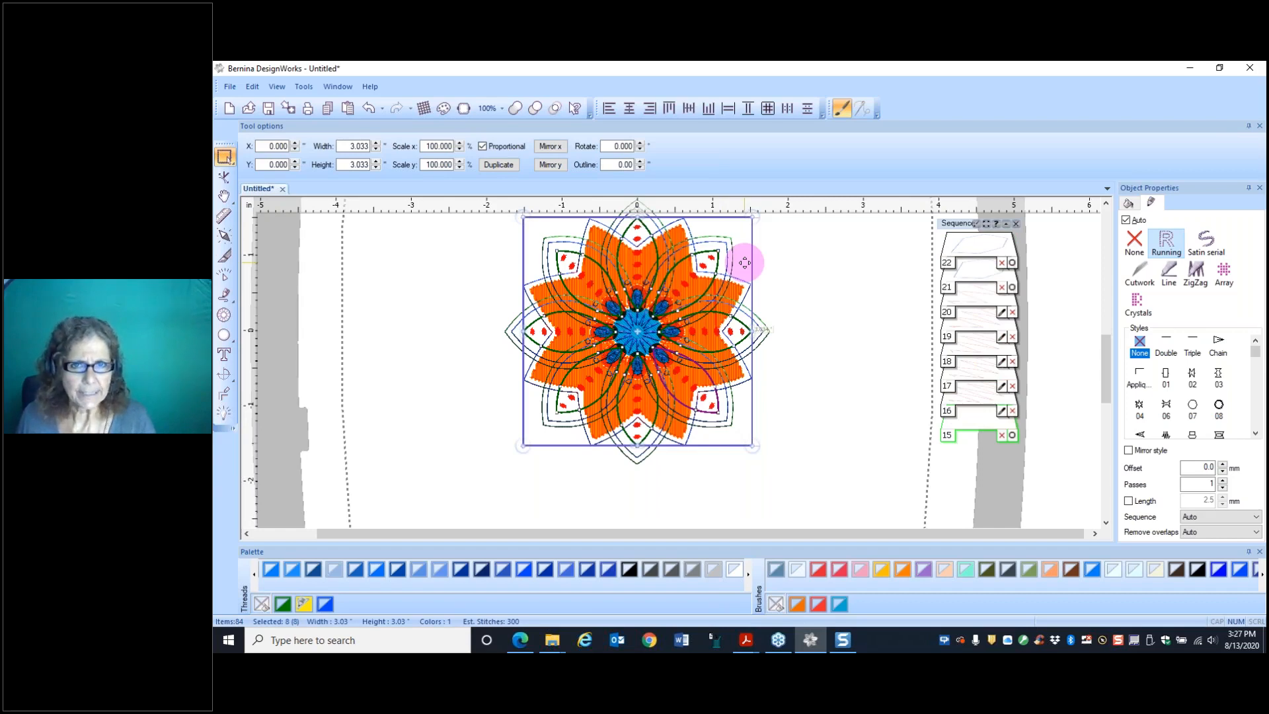
{"action": "left_click", "coordinate": [847, 269]}
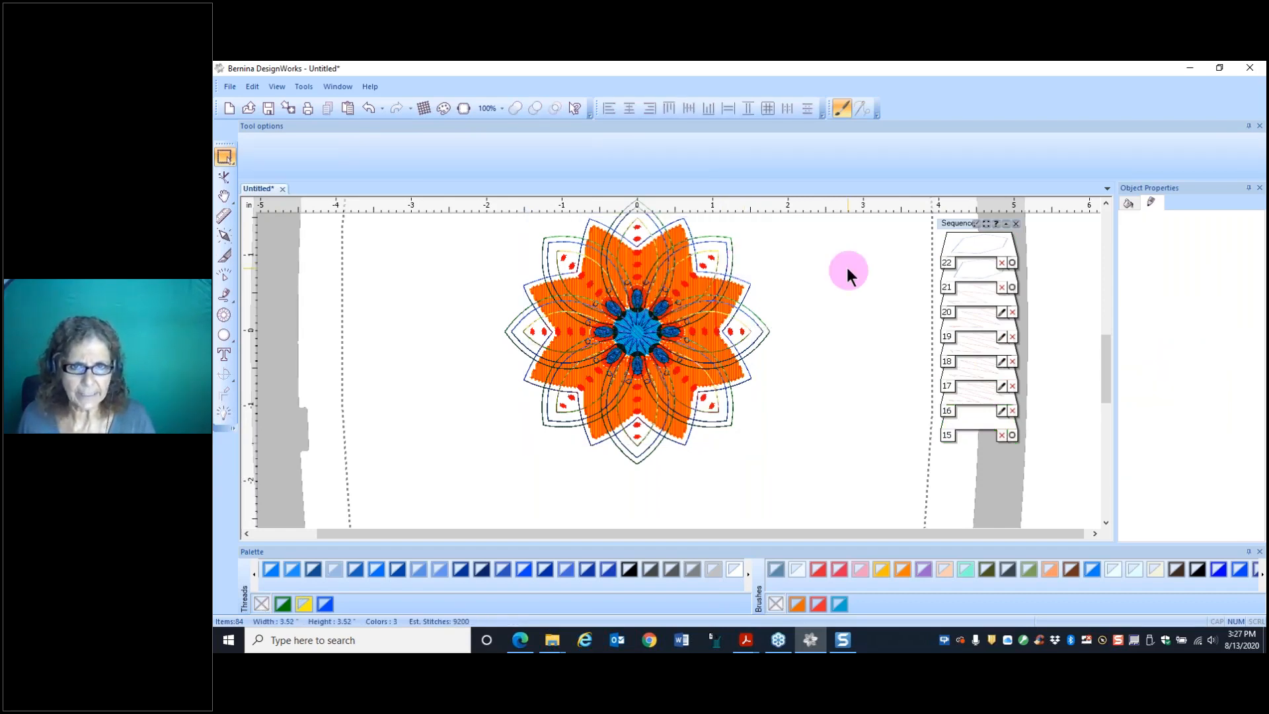
Step: Check the group of yellow petal outlines once more by selecting it, and deselect it
{"action": "left_click", "coordinate": [745, 329]}
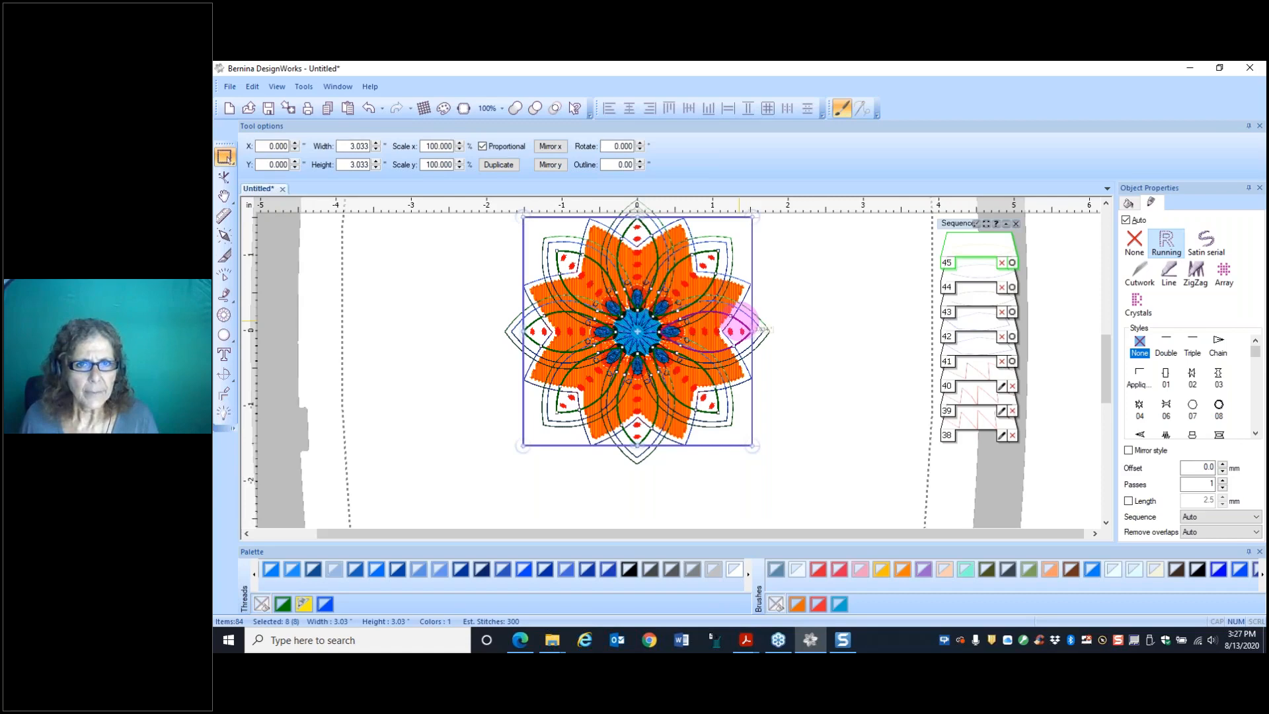
{"action": "left_click", "coordinate": [802, 306]}
{"action": "scroll", "coordinate": [803, 306], "scroll_direction": "down", "scroll_amount": 1}
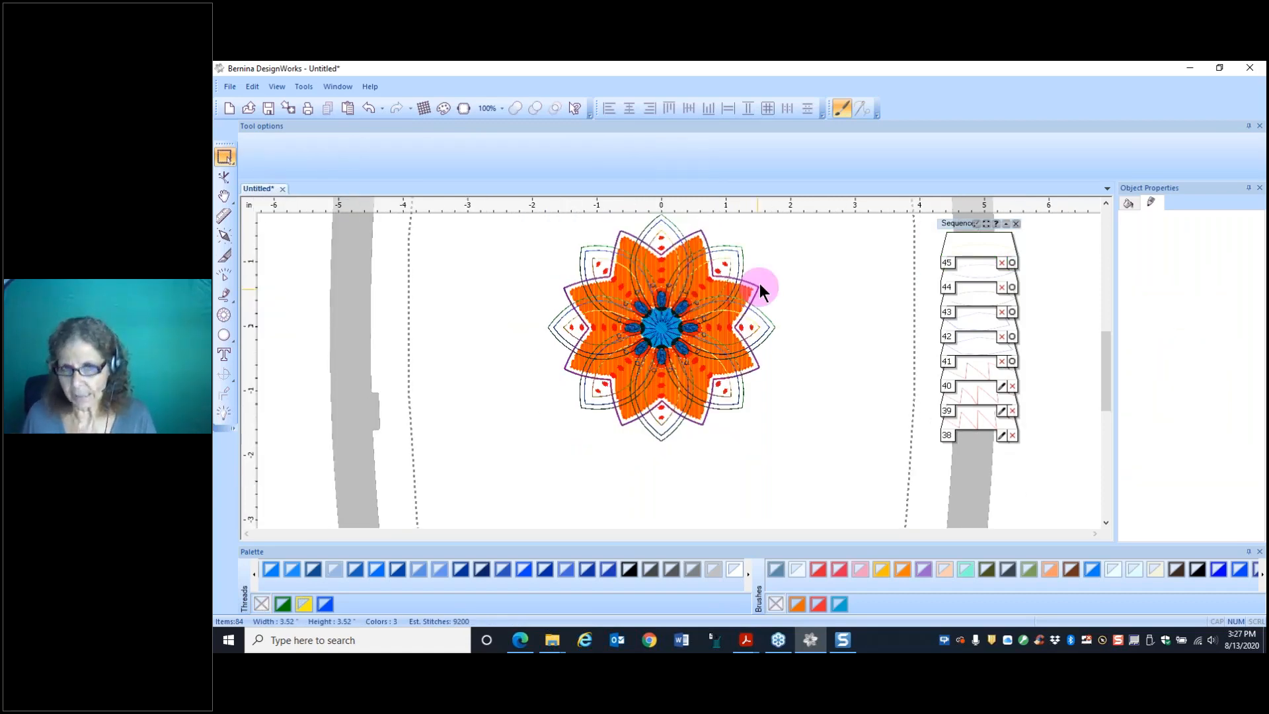
Step: Give the large orange star shape an orange thread outline, remove its fill and clear the selection
{"action": "scroll", "coordinate": [760, 288], "scroll_direction": "up", "scroll_amount": 1}
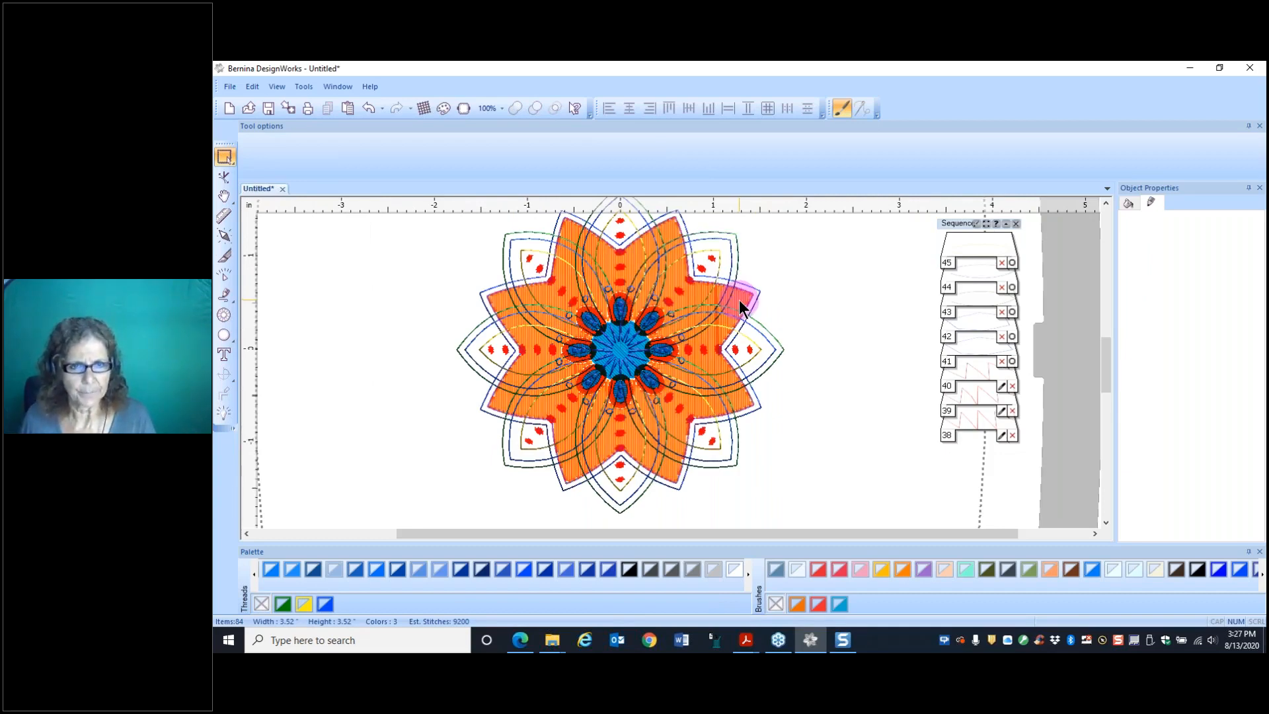
{"action": "left_click", "coordinate": [740, 308]}
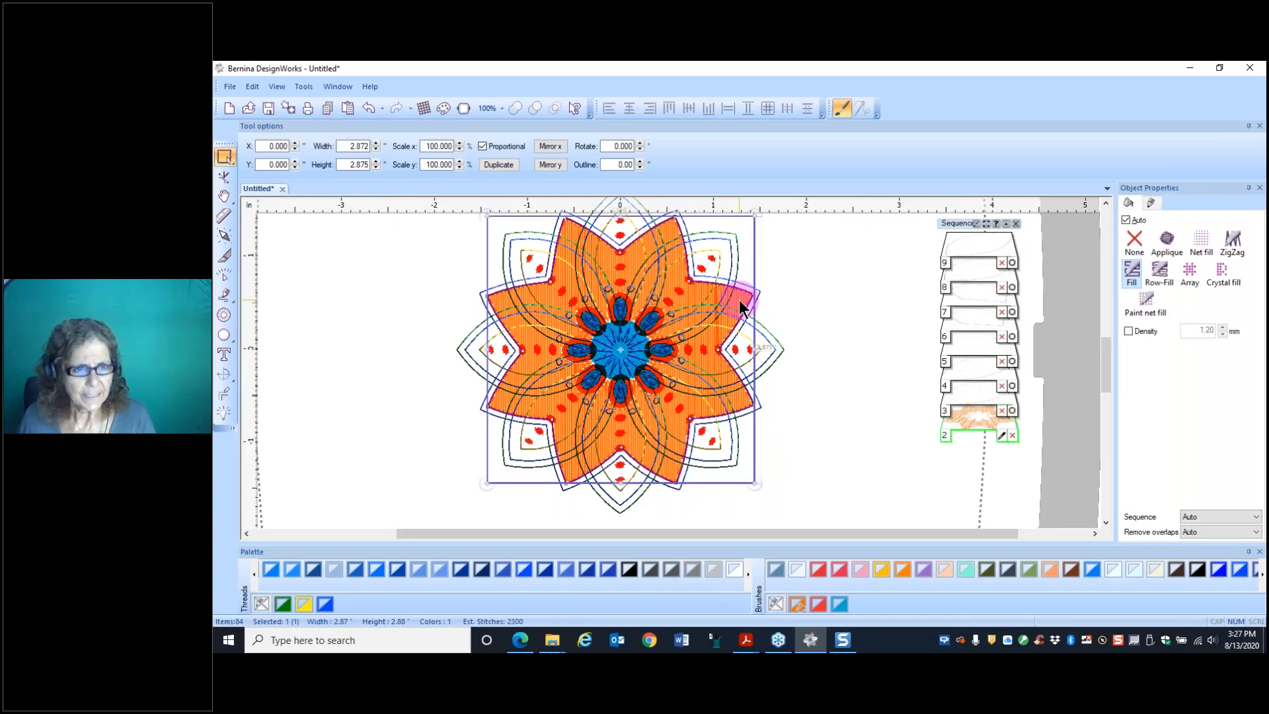
{"action": "left_click", "coordinate": [260, 599]}
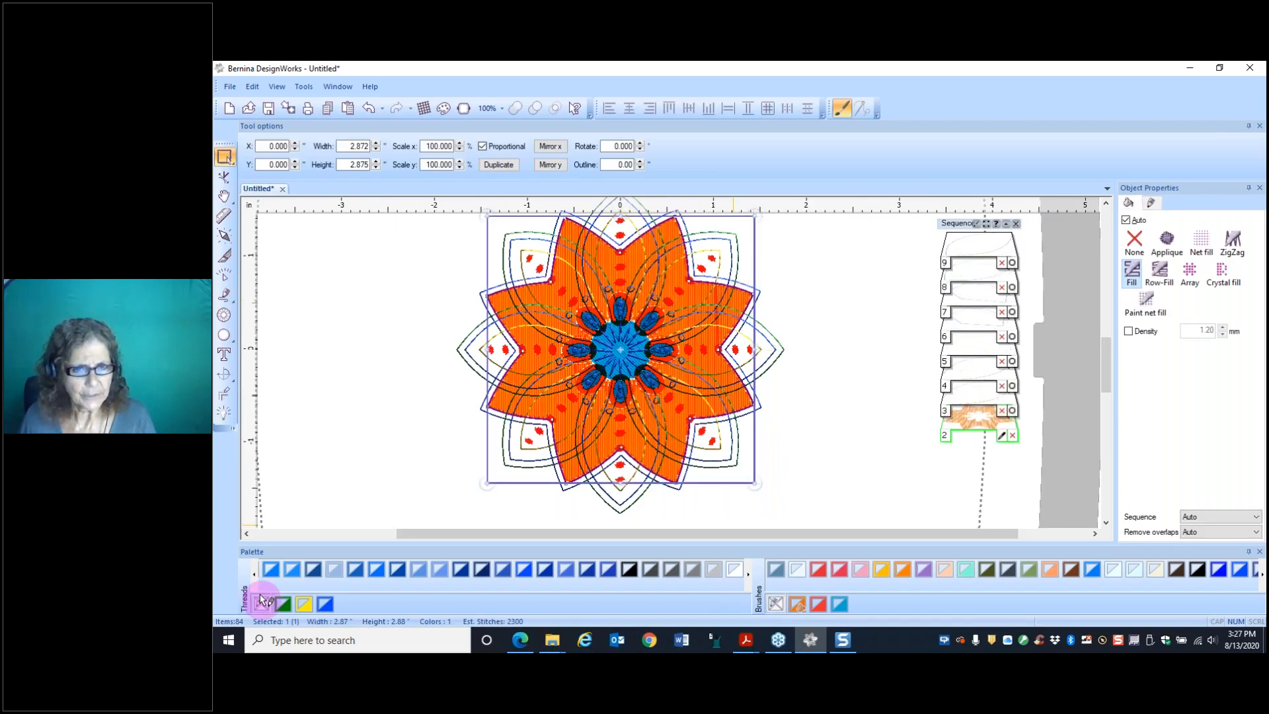
{"action": "left_click", "coordinate": [253, 575]}
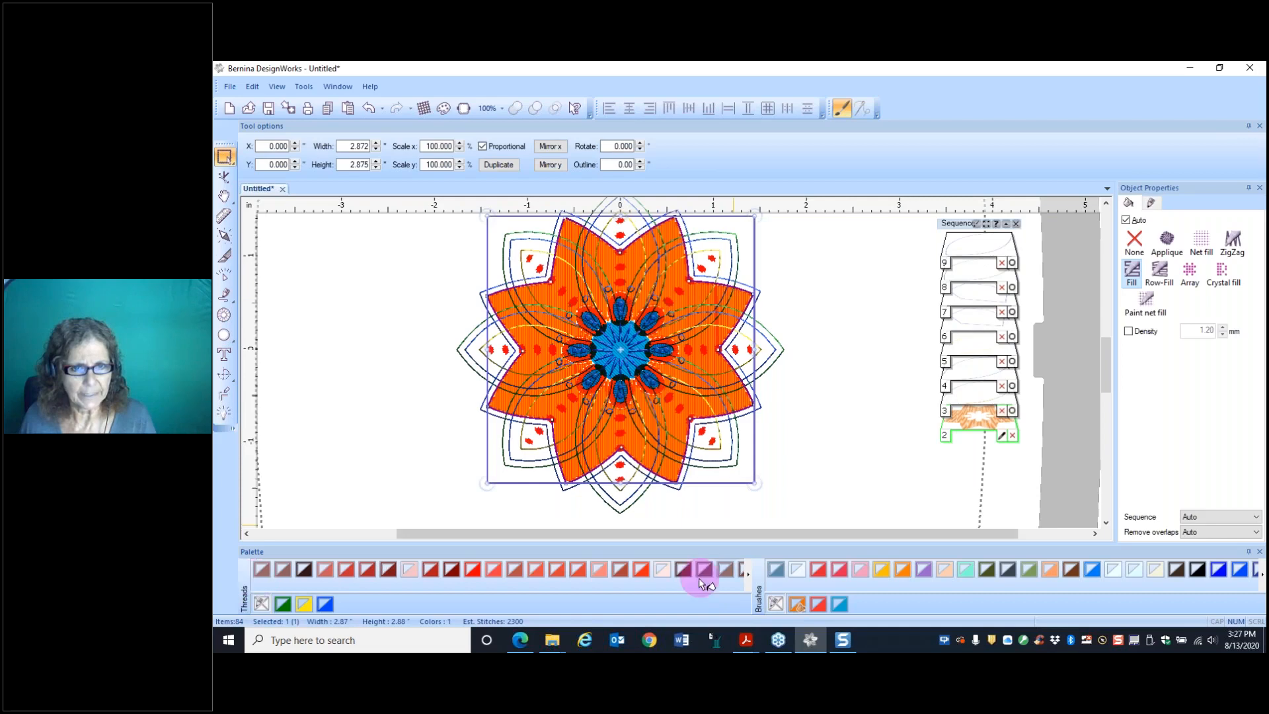
{"action": "left_click", "coordinate": [748, 581]}
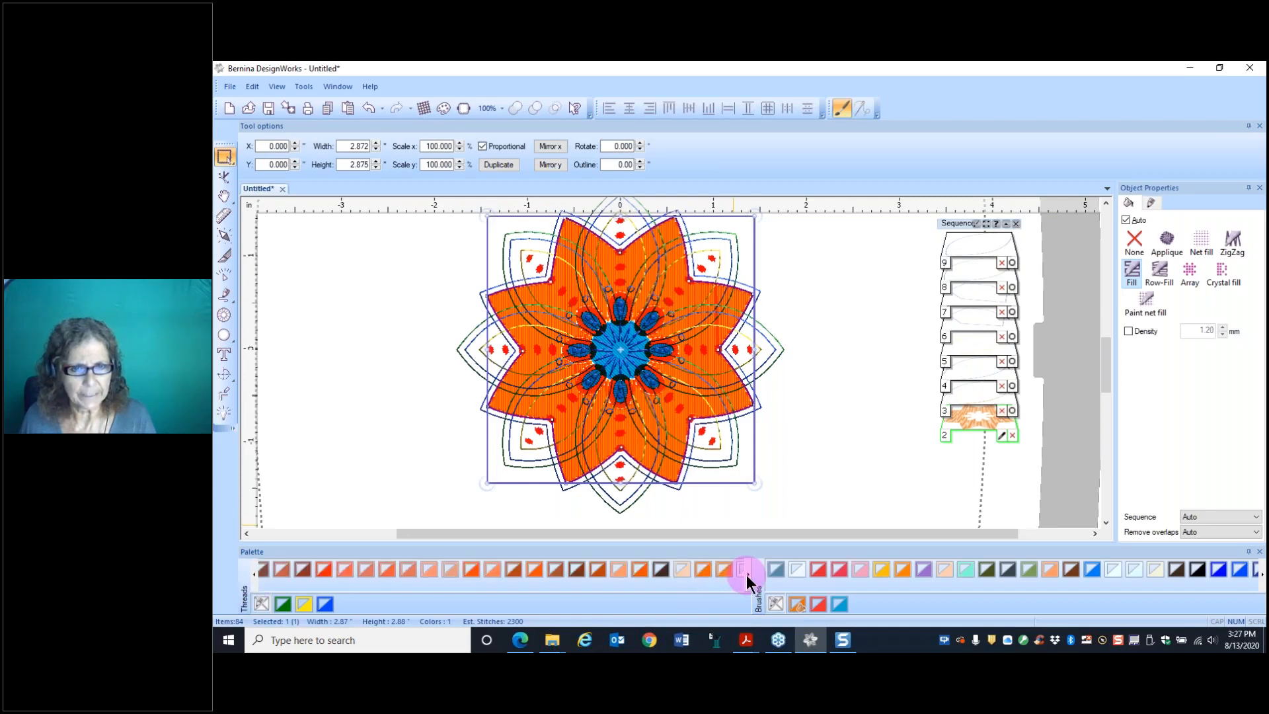
{"action": "left_click", "coordinate": [639, 569]}
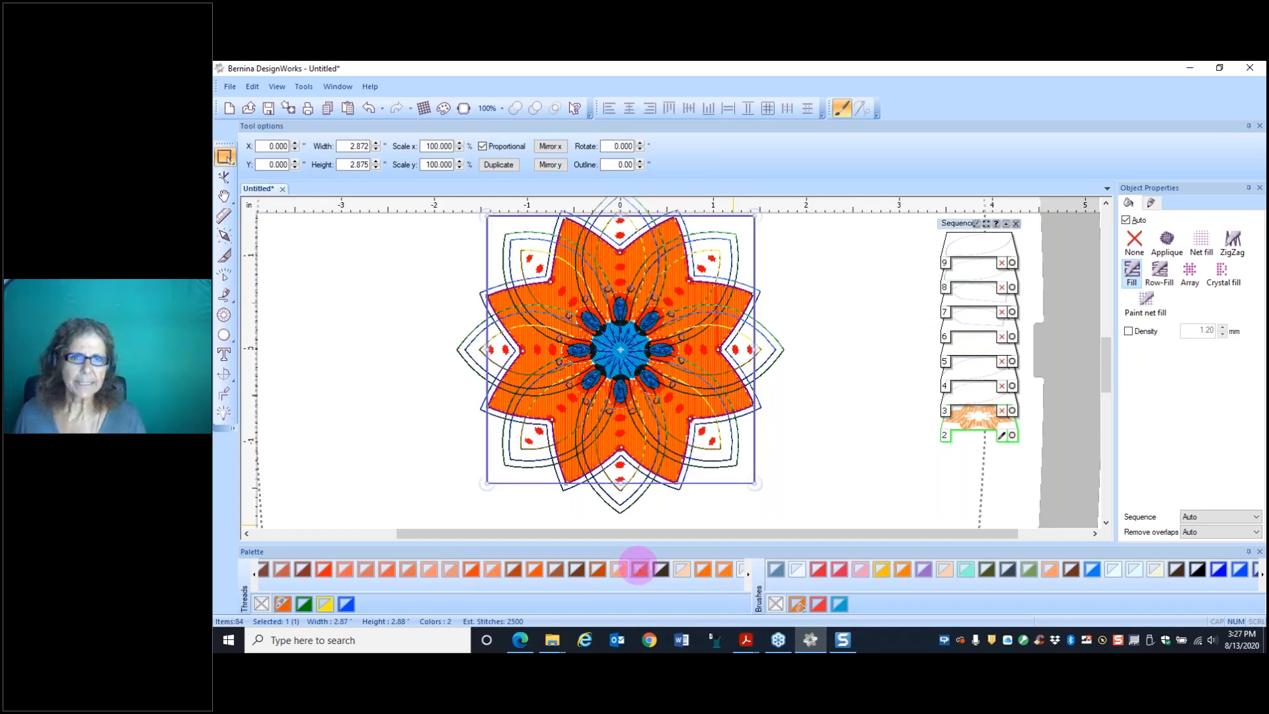
{"action": "left_click", "coordinate": [776, 603]}
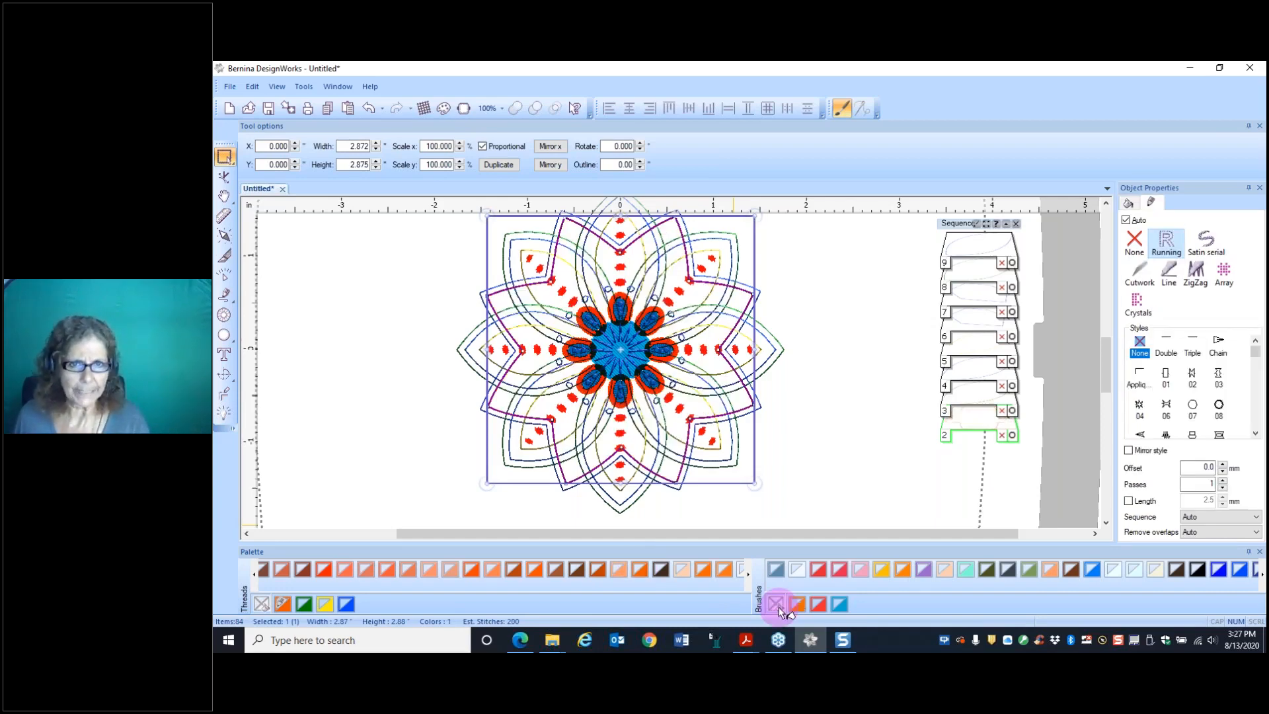
{"action": "left_click", "coordinate": [813, 361]}
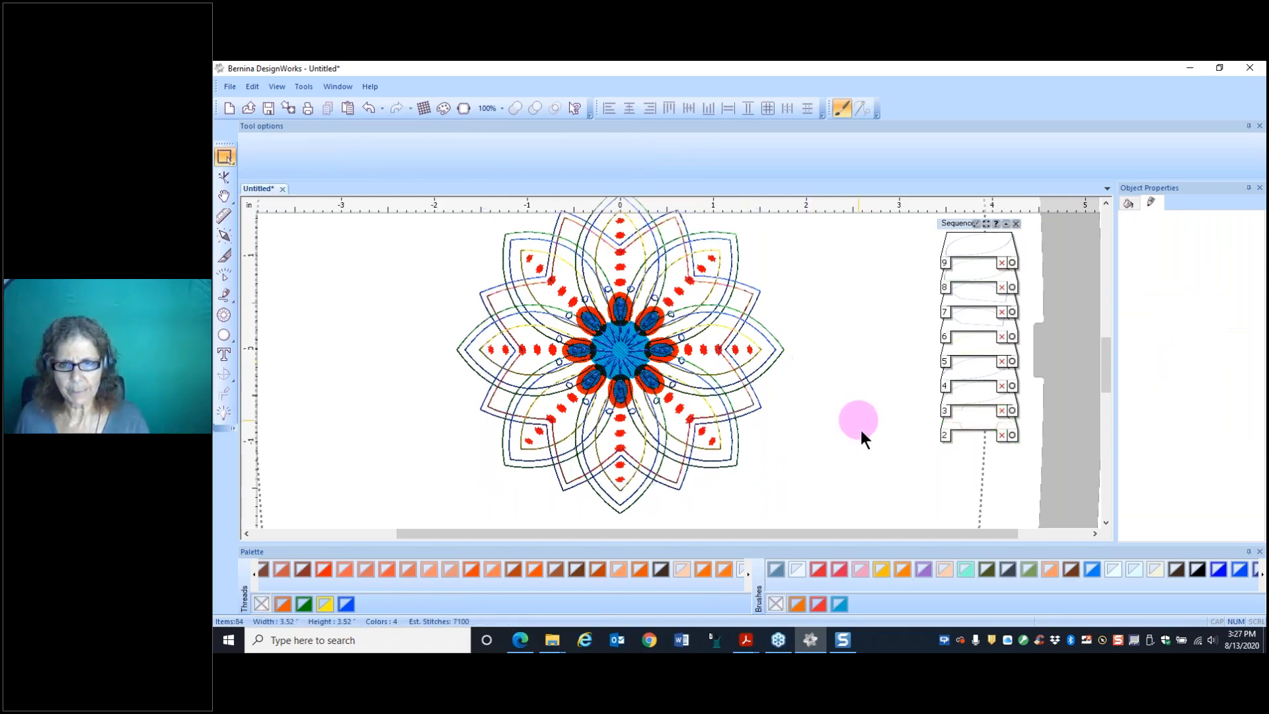
Step: Select every shape that uses orange as its fill color and delete them
{"action": "right_click", "coordinate": [802, 607]}
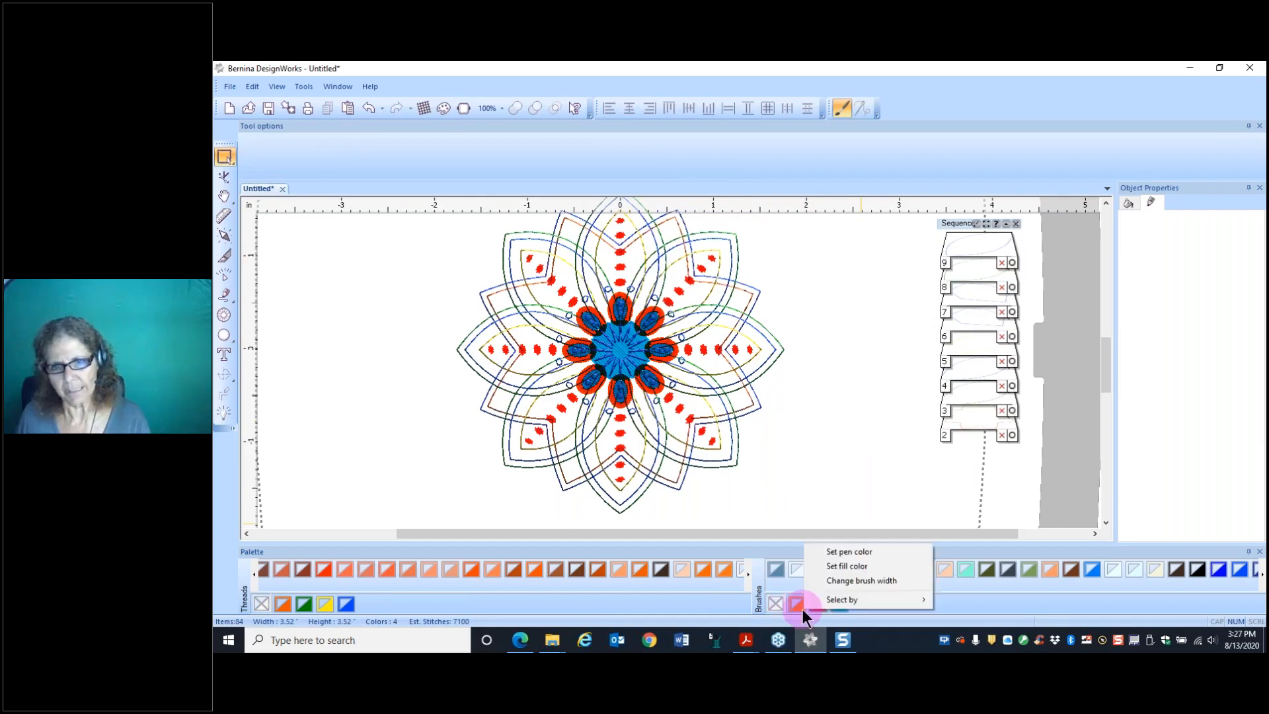
{"action": "mouse_move", "coordinate": [834, 599]}
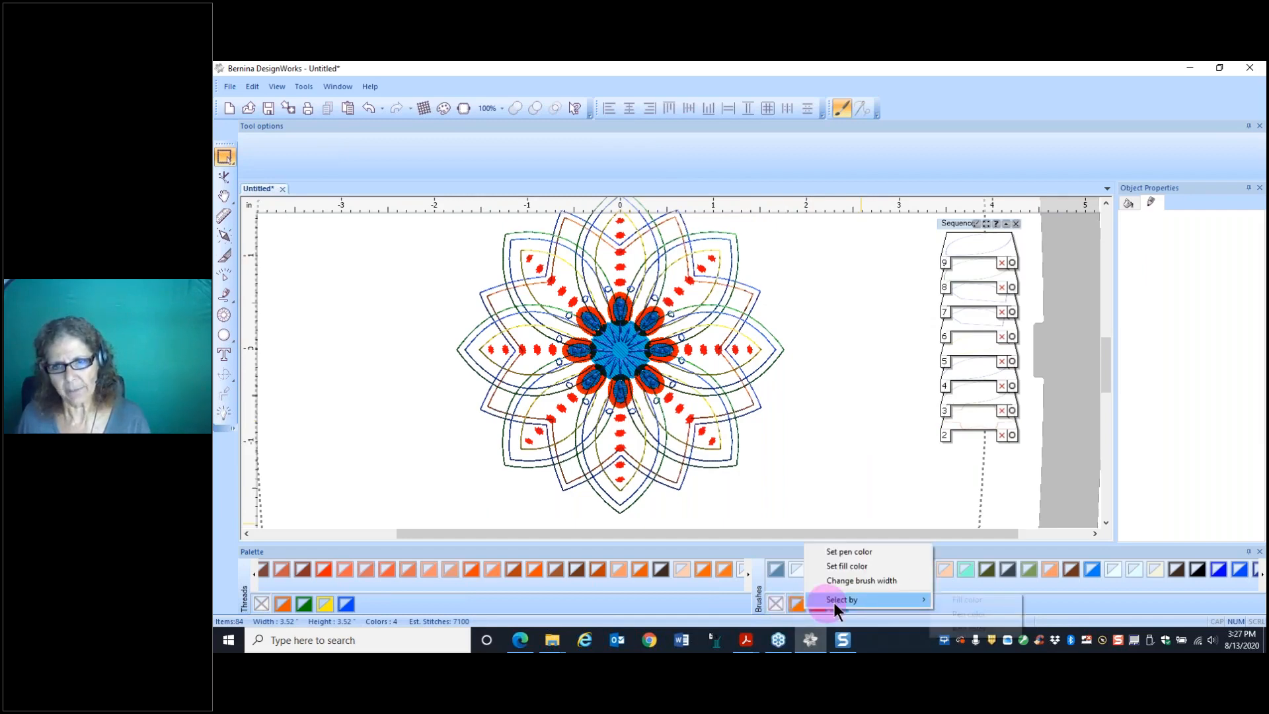
{"action": "left_click", "coordinate": [946, 599]}
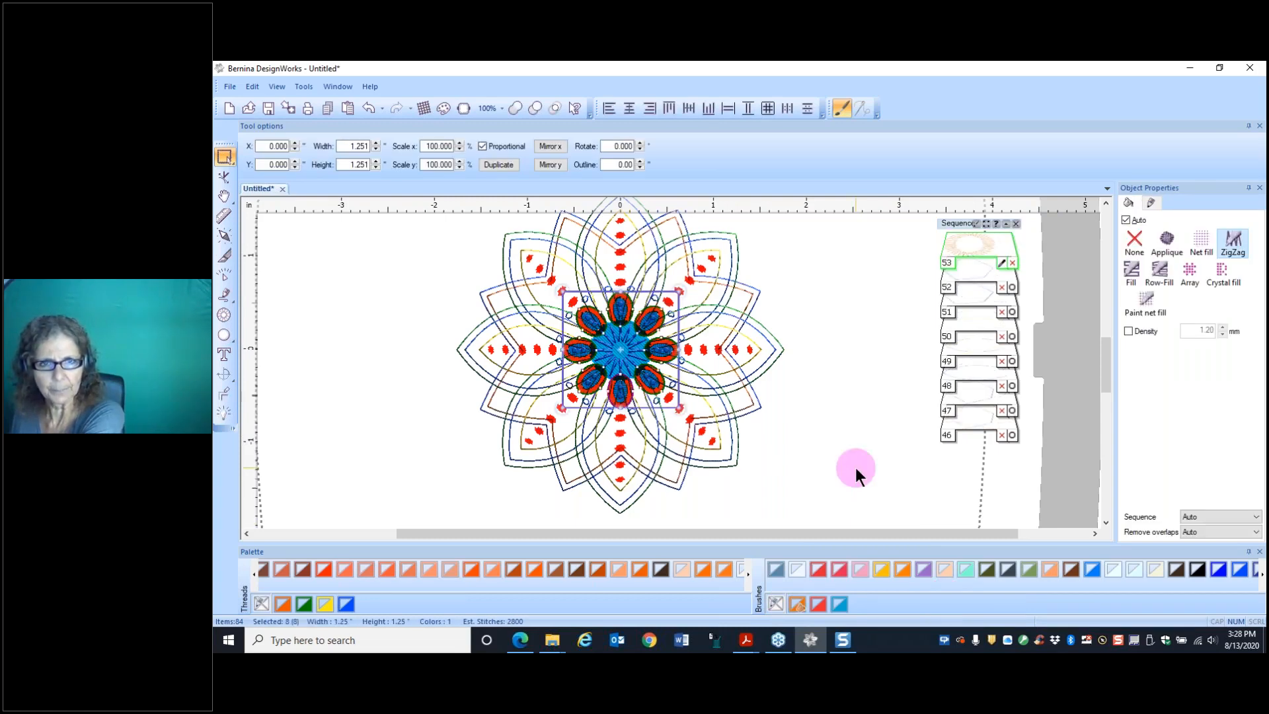
Step: Delete all the shapes with a red fill and all those with a blue fill
{"action": "right_click", "coordinate": [801, 603]}
{"action": "mouse_move", "coordinate": [919, 596]}
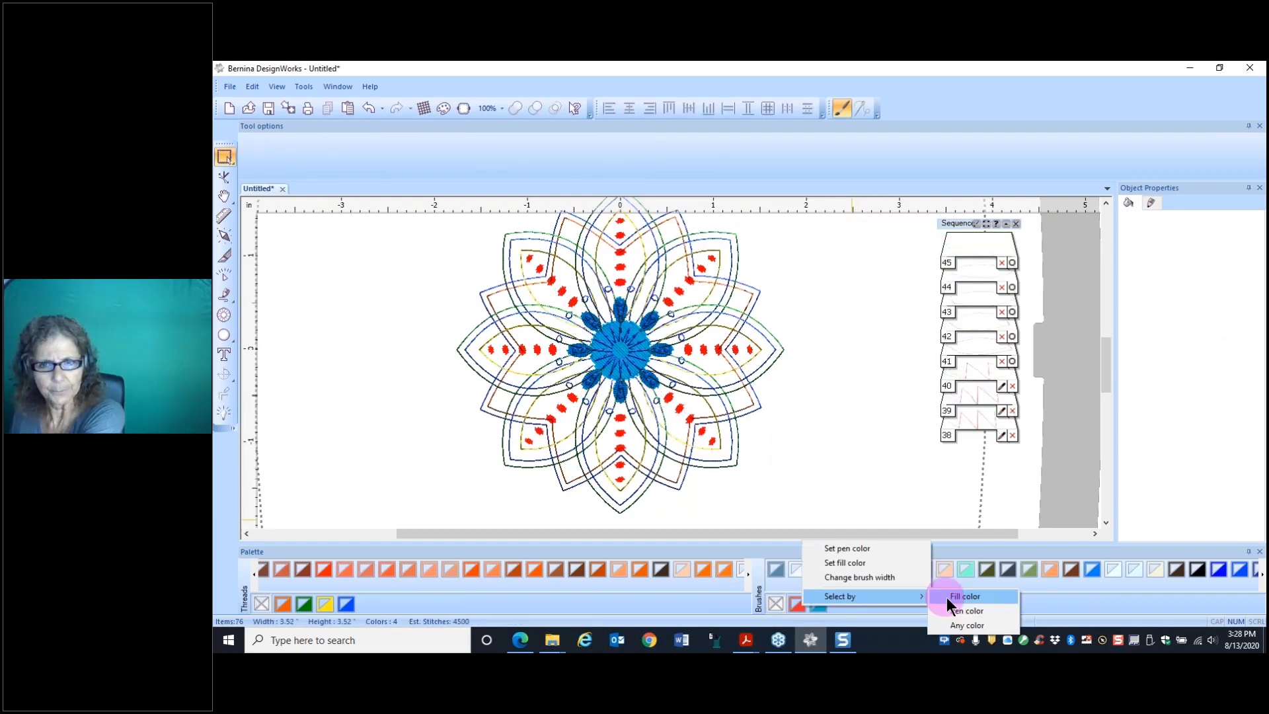
{"action": "left_click", "coordinate": [946, 596]}
{"action": "key", "text": "Delete"}
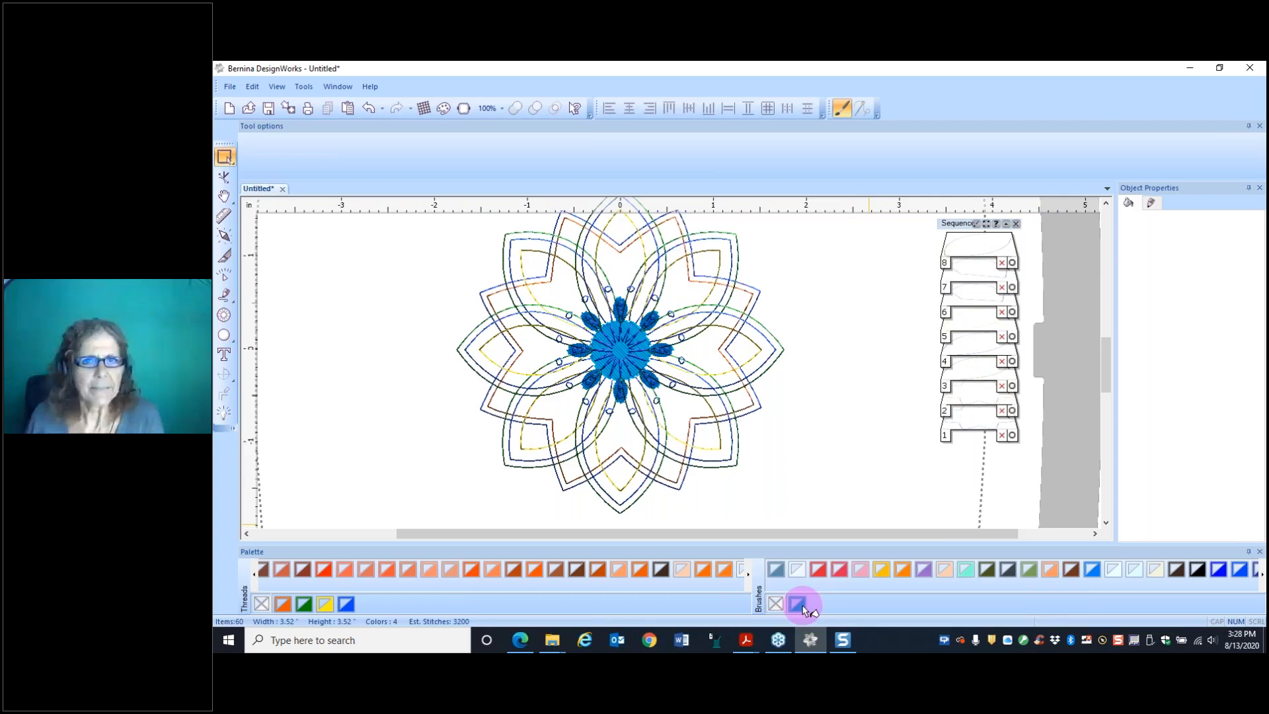
{"action": "key", "text": "Delete"}
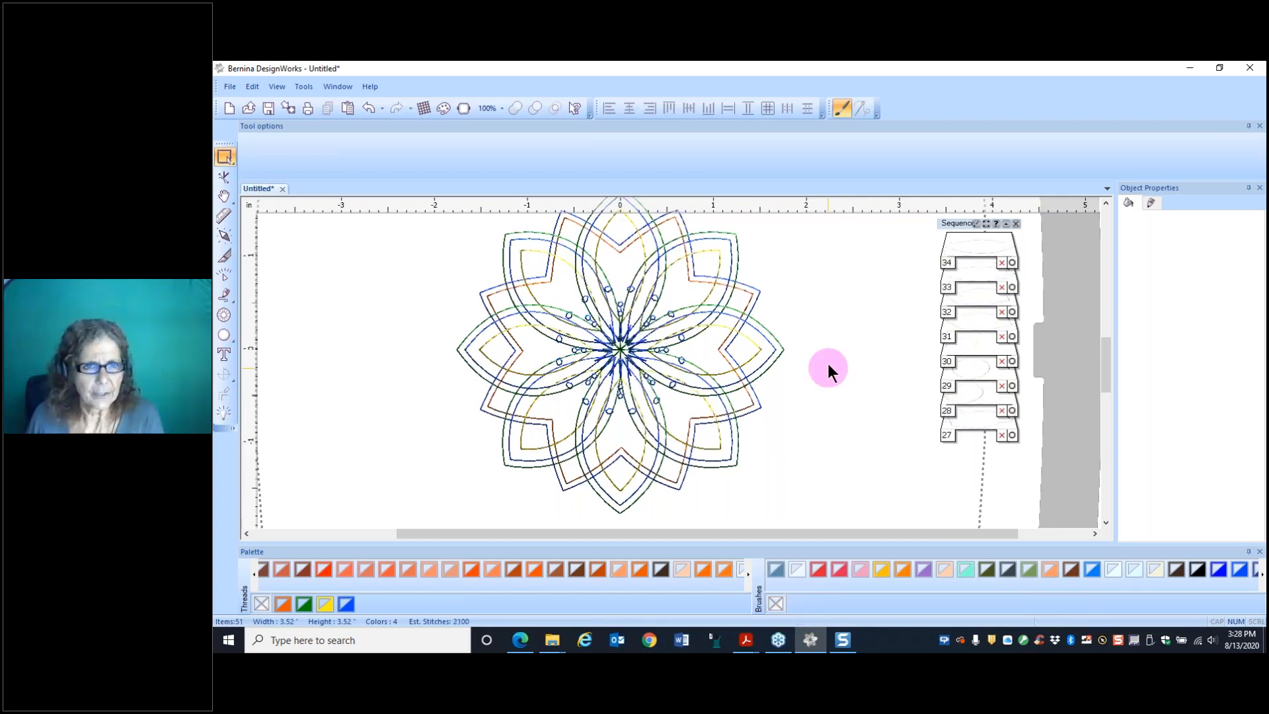
Step: Inspect the remaining outlines, selecting the blue-outlined shapes to check how they are grouped, and clear the selection
{"action": "scroll", "coordinate": [746, 317], "scroll_direction": "up", "scroll_amount": 3}
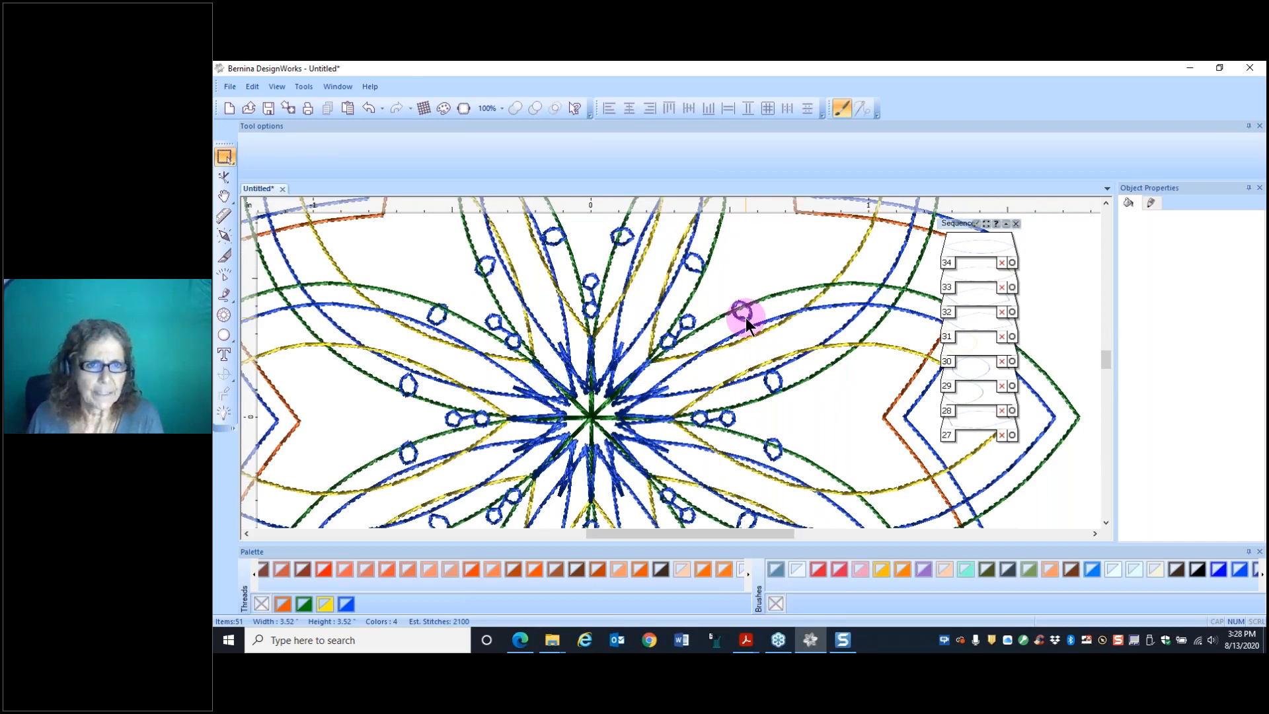
{"action": "scroll", "coordinate": [745, 317], "scroll_direction": "down", "scroll_amount": 2}
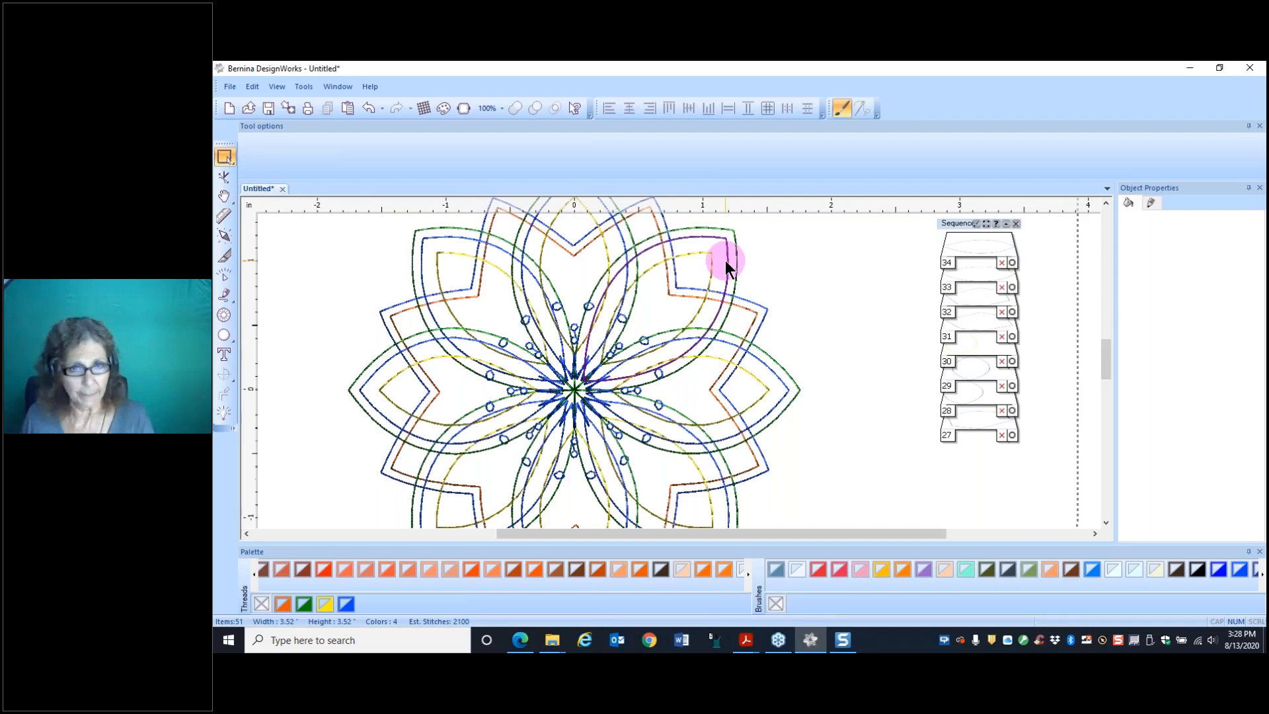
{"action": "left_click", "coordinate": [724, 261]}
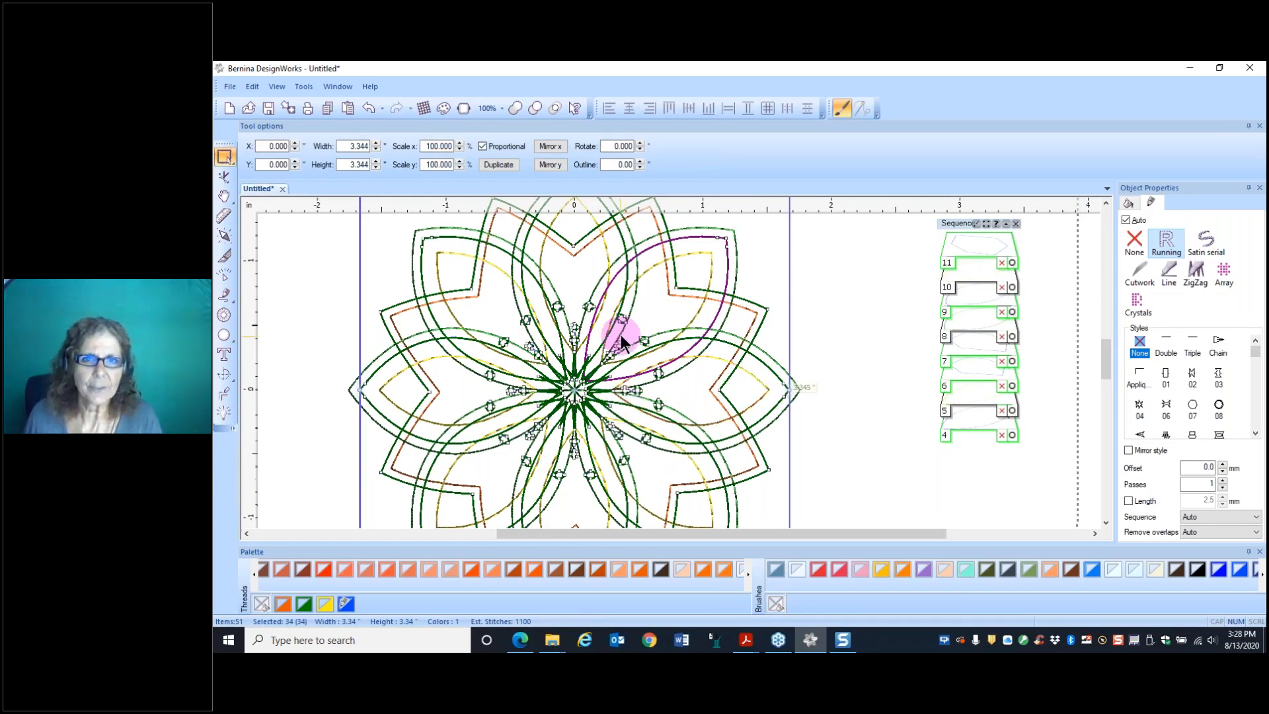
{"action": "scroll", "coordinate": [846, 272], "scroll_direction": "down", "scroll_amount": 1}
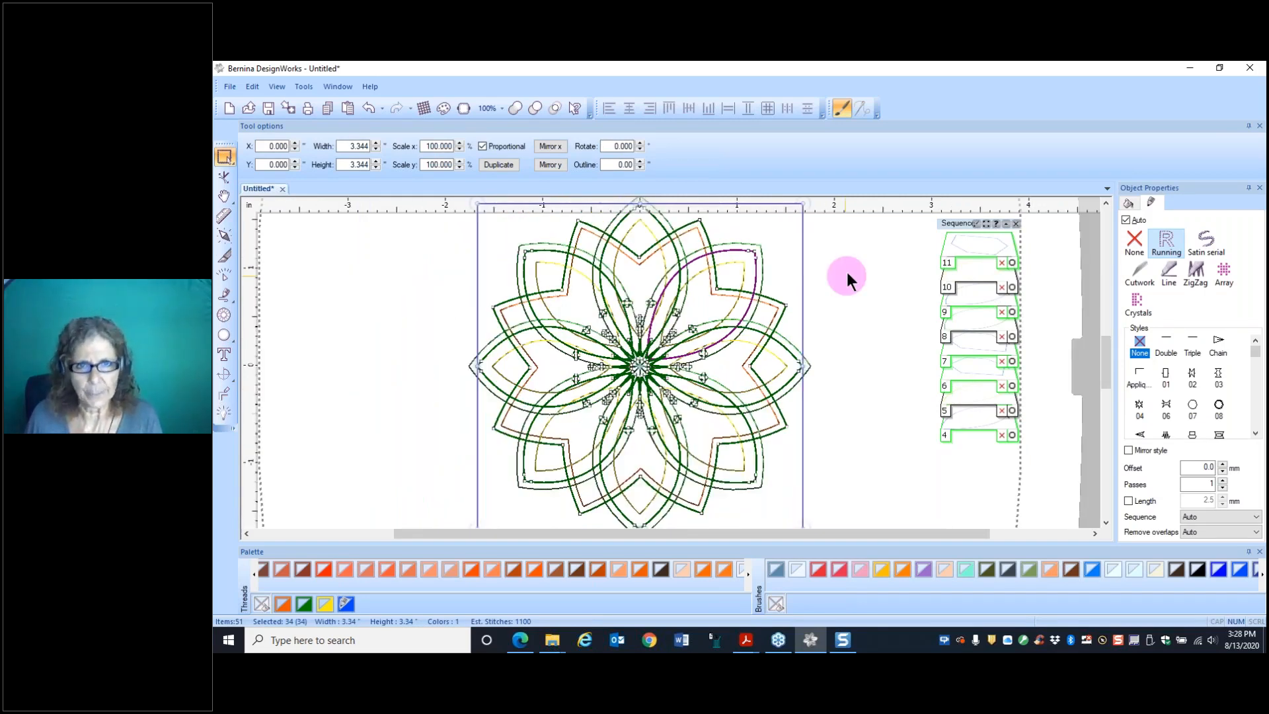
{"action": "left_click", "coordinate": [846, 271]}
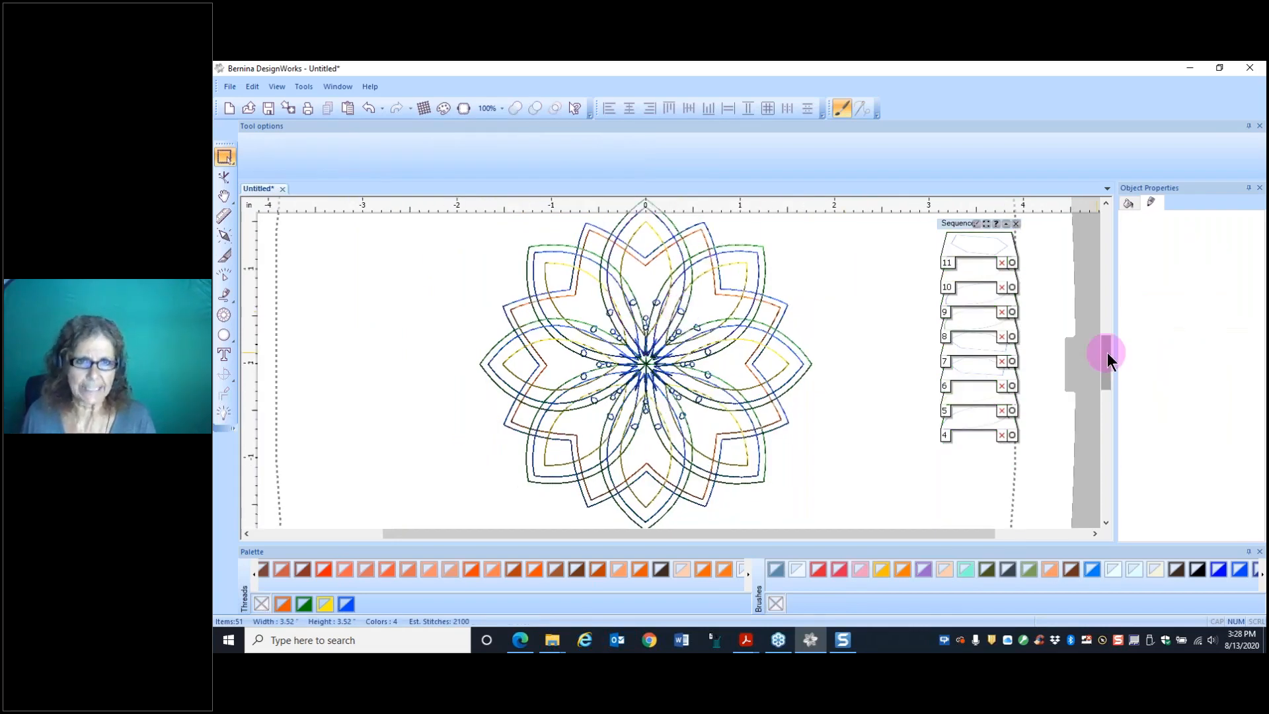
{"action": "scroll", "coordinate": [1108, 352], "scroll_direction": "up", "scroll_amount": 1}
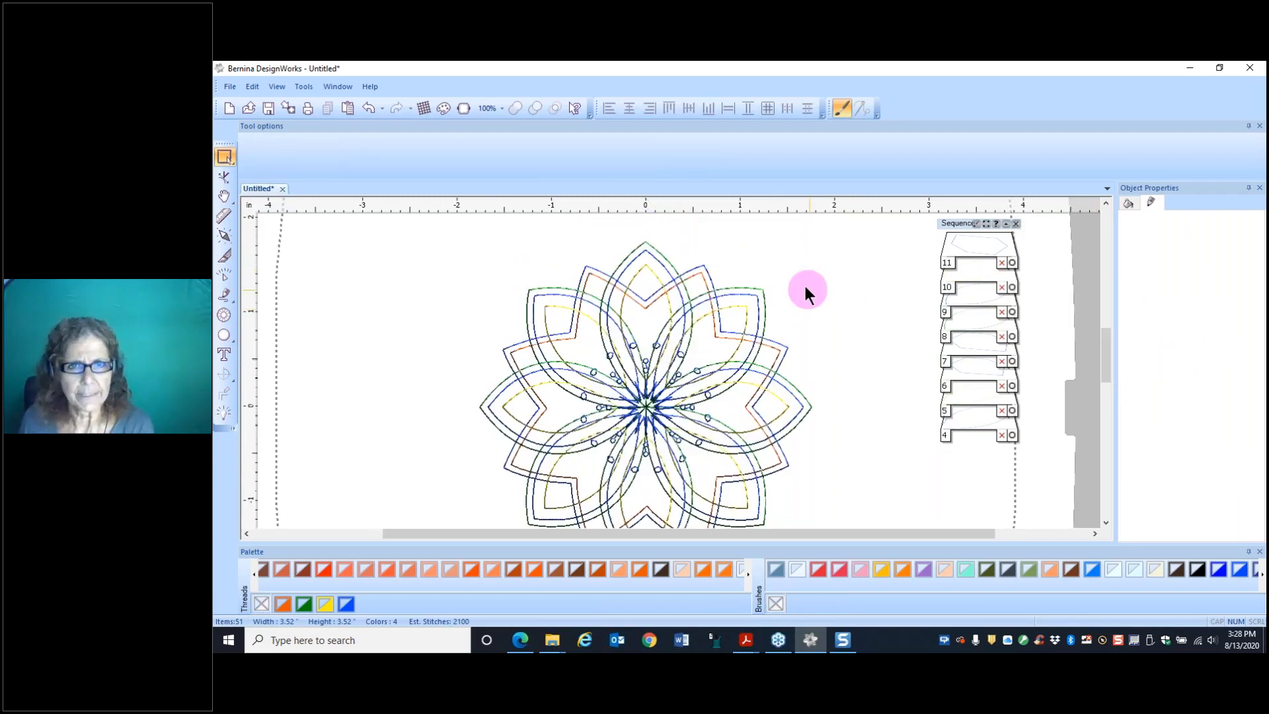
Step: Ungroup the blue-outlined shapes so they can be picked individually, and clear the selection
{"action": "left_click", "coordinate": [700, 271]}
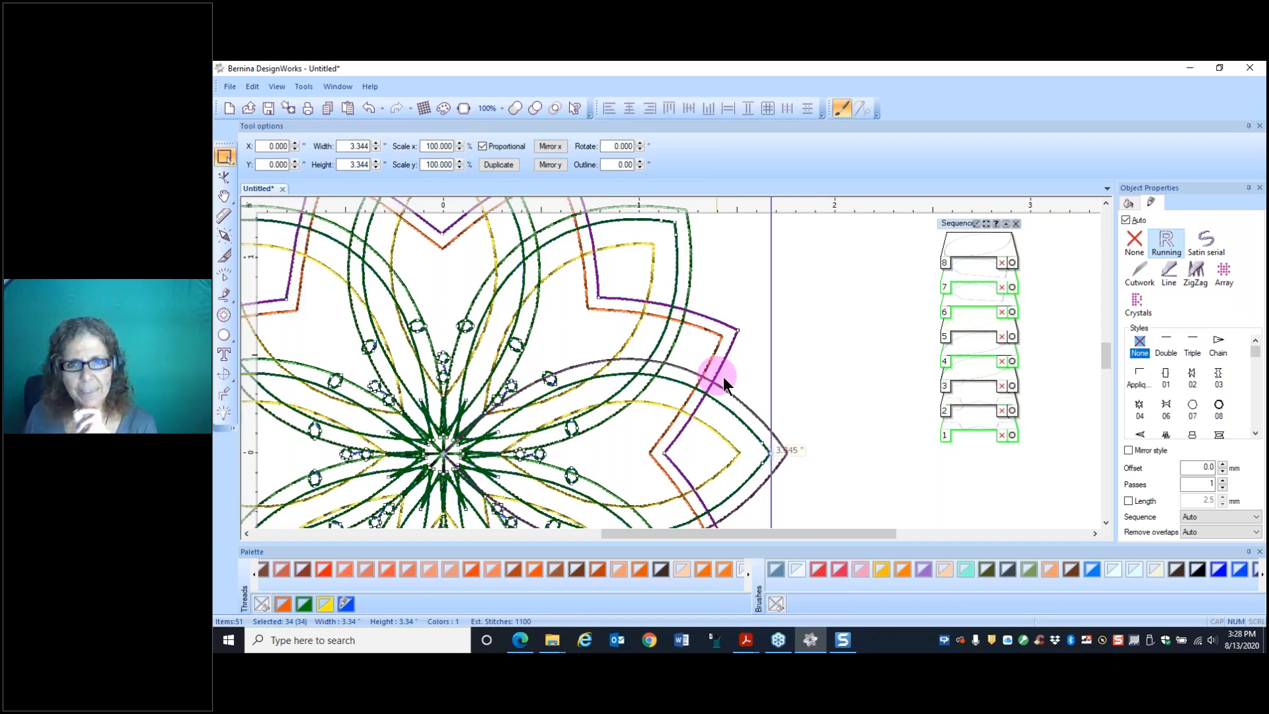
{"action": "right_click", "coordinate": [768, 350]}
{"action": "mouse_move", "coordinate": [793, 367]}
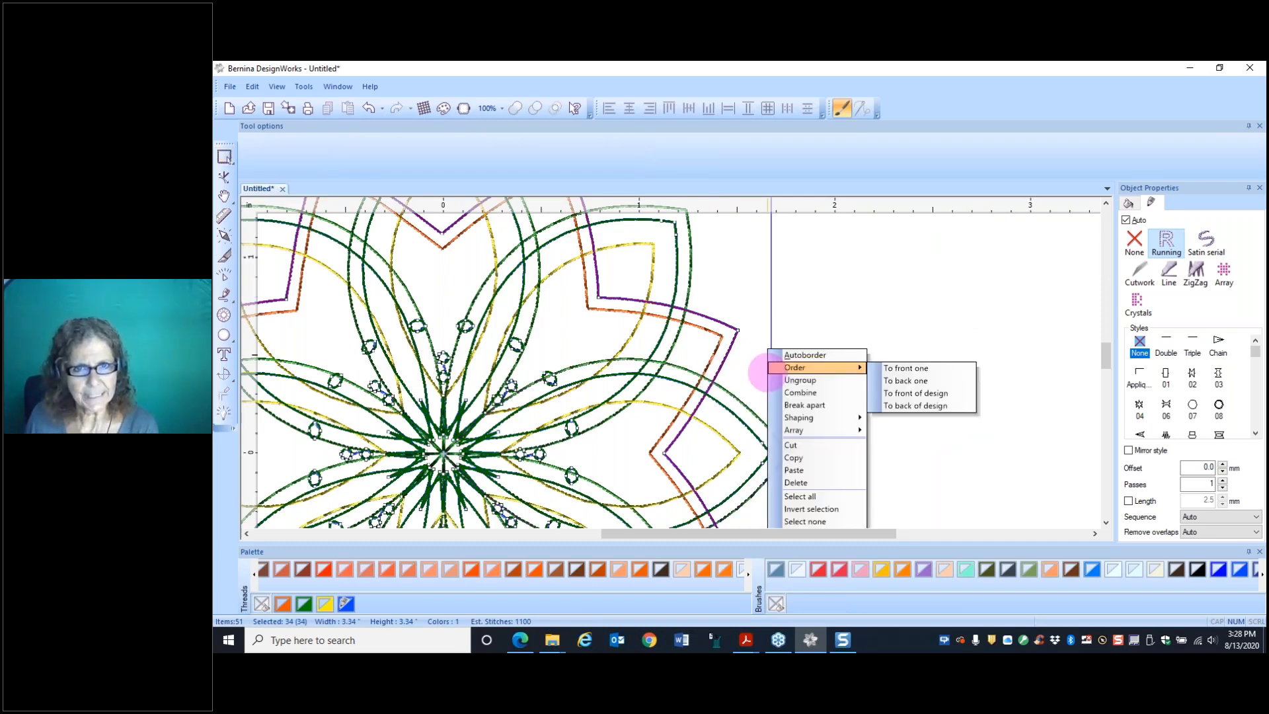
{"action": "left_click", "coordinate": [828, 348]}
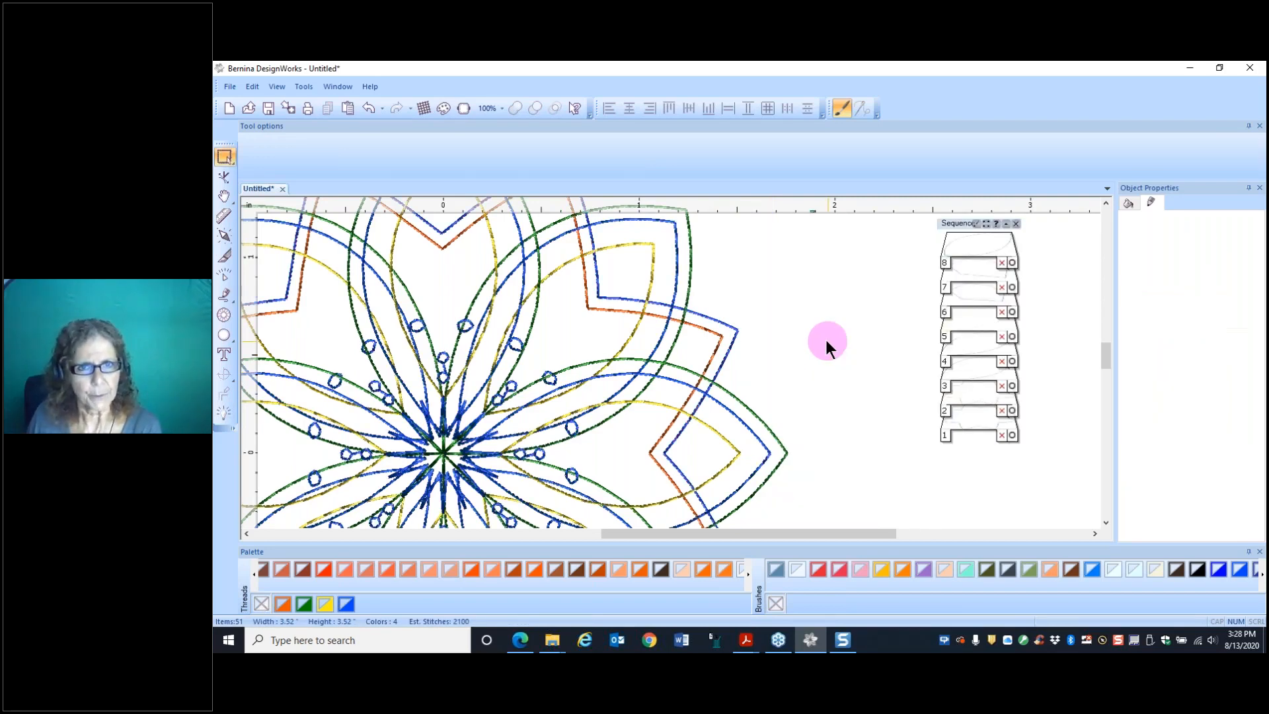
Step: Recolor the blue star outline around the orange one with a lighter blue thread and clear the selection
{"action": "left_click", "coordinate": [738, 376]}
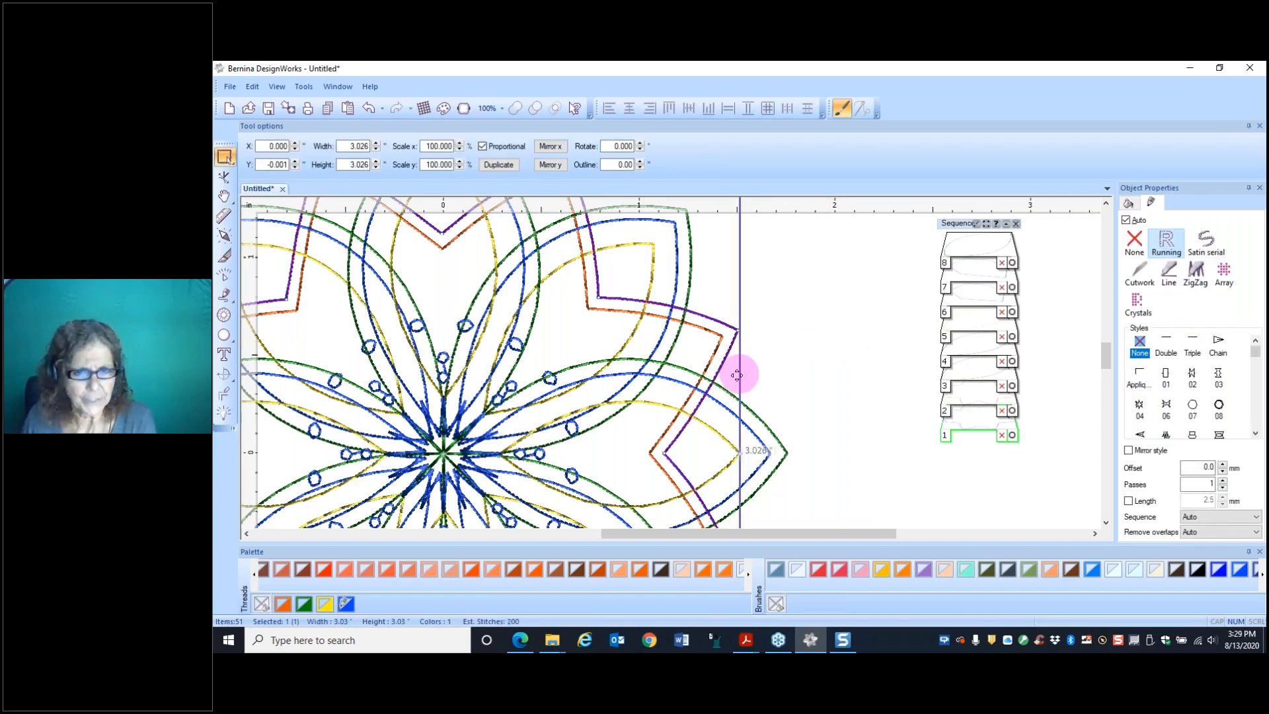
{"action": "scroll", "coordinate": [737, 376], "scroll_direction": "down", "scroll_amount": 3}
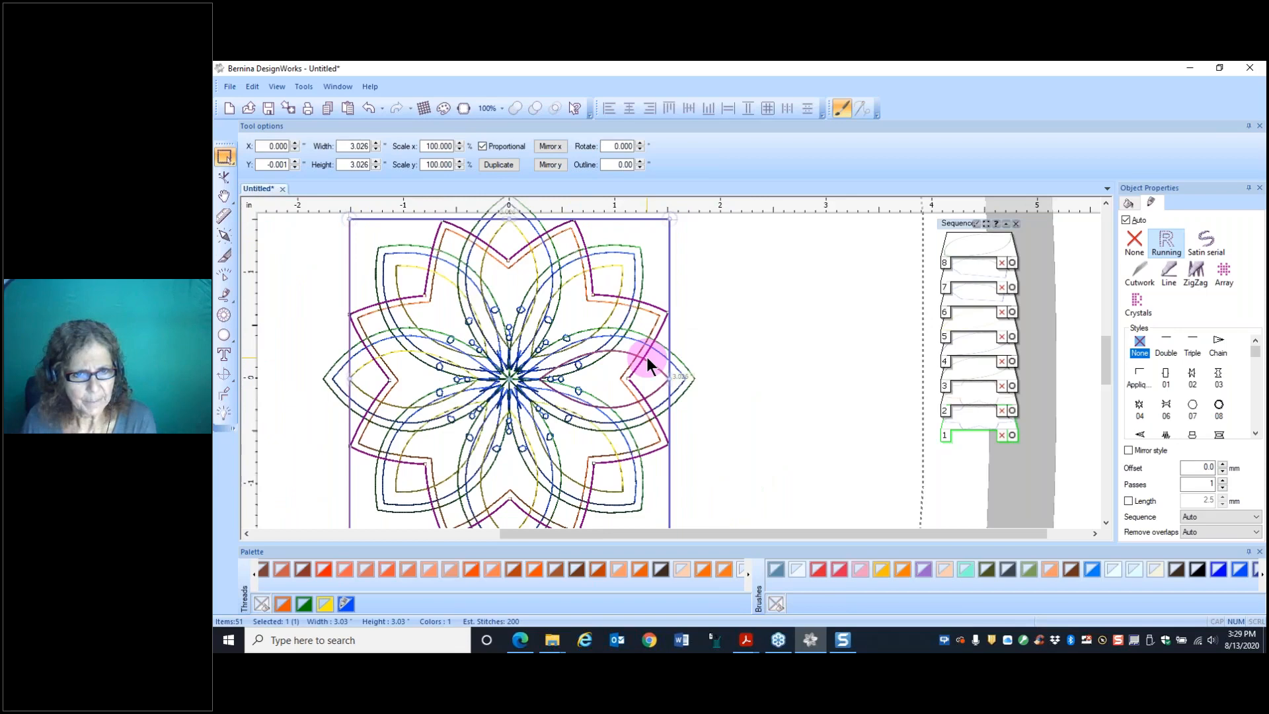
{"action": "left_click", "coordinate": [748, 575]}
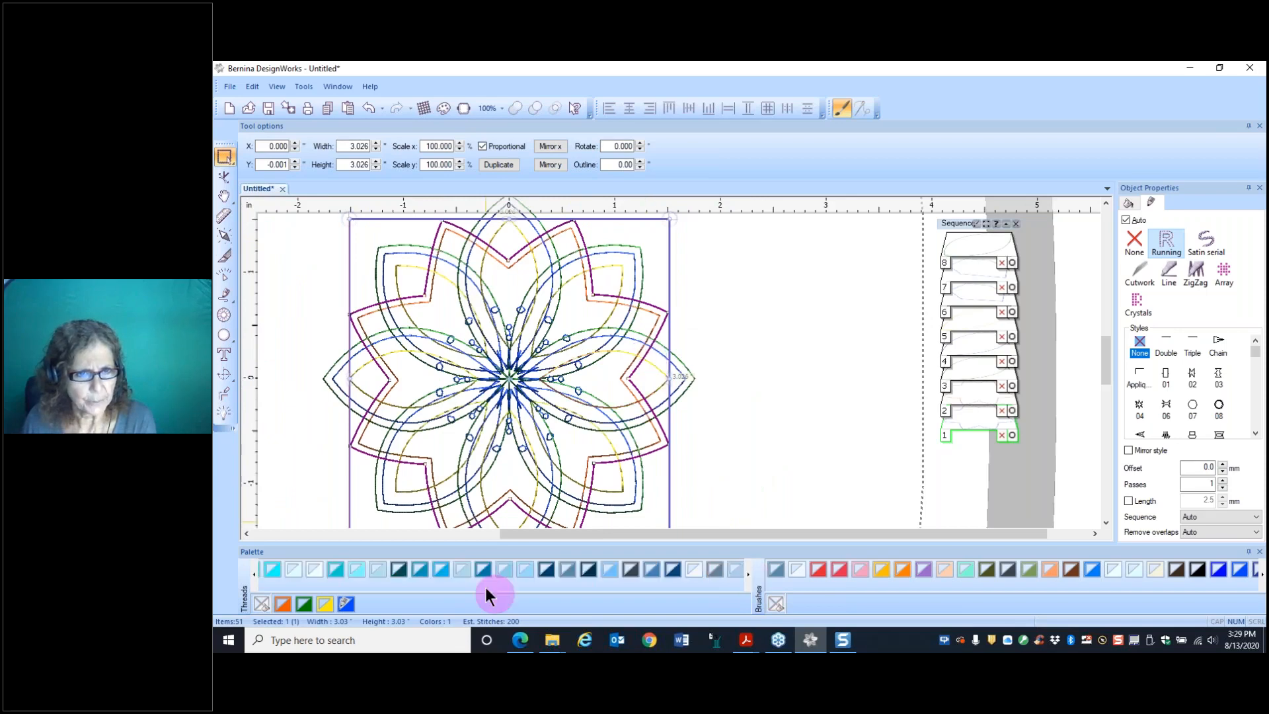
{"action": "left_click", "coordinate": [440, 570]}
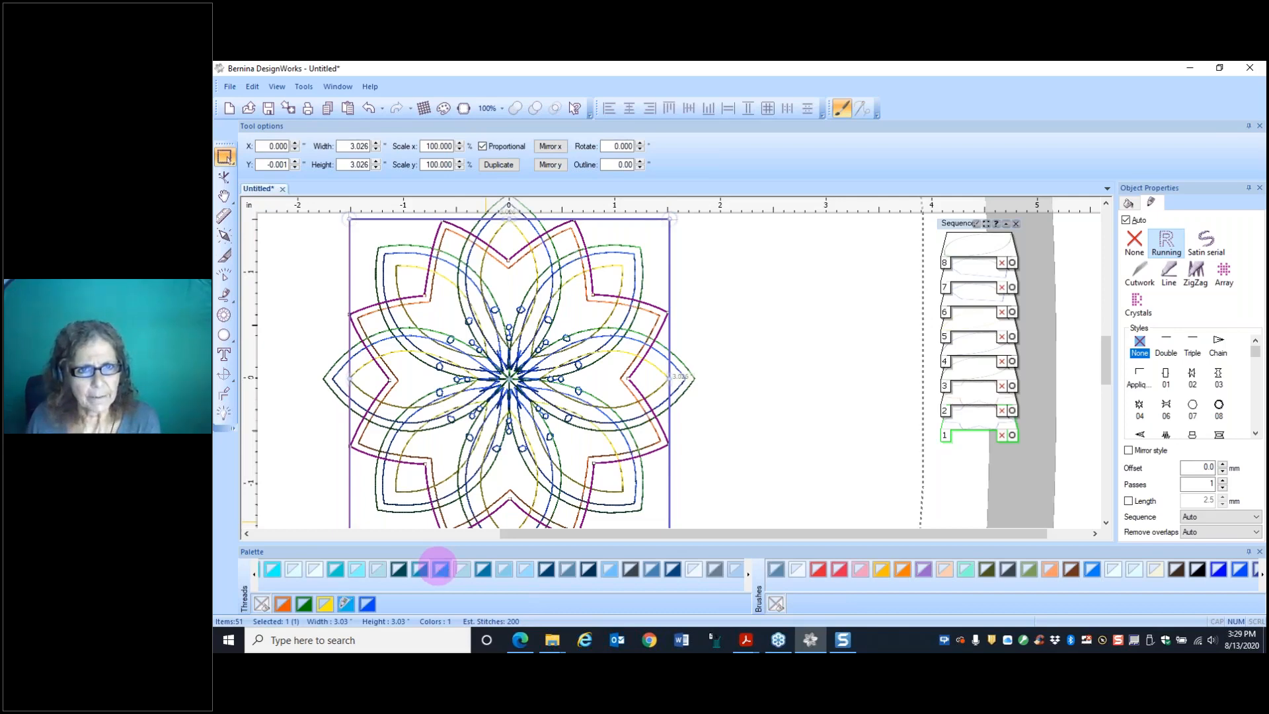
{"action": "left_click", "coordinate": [737, 294]}
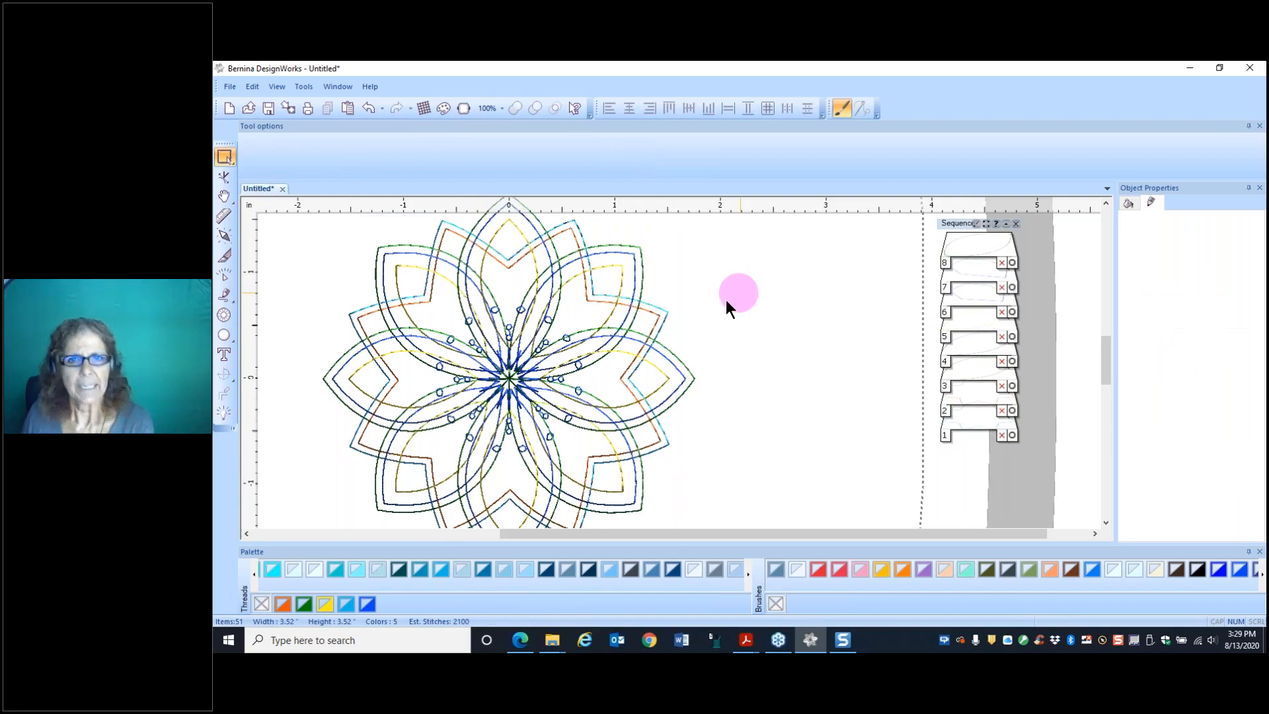
Step: Select the blue outline of the flower's upper petal on its own and deselect it
{"action": "scroll", "coordinate": [530, 339], "scroll_direction": "up", "scroll_amount": 2}
{"action": "left_click", "coordinate": [536, 340]}
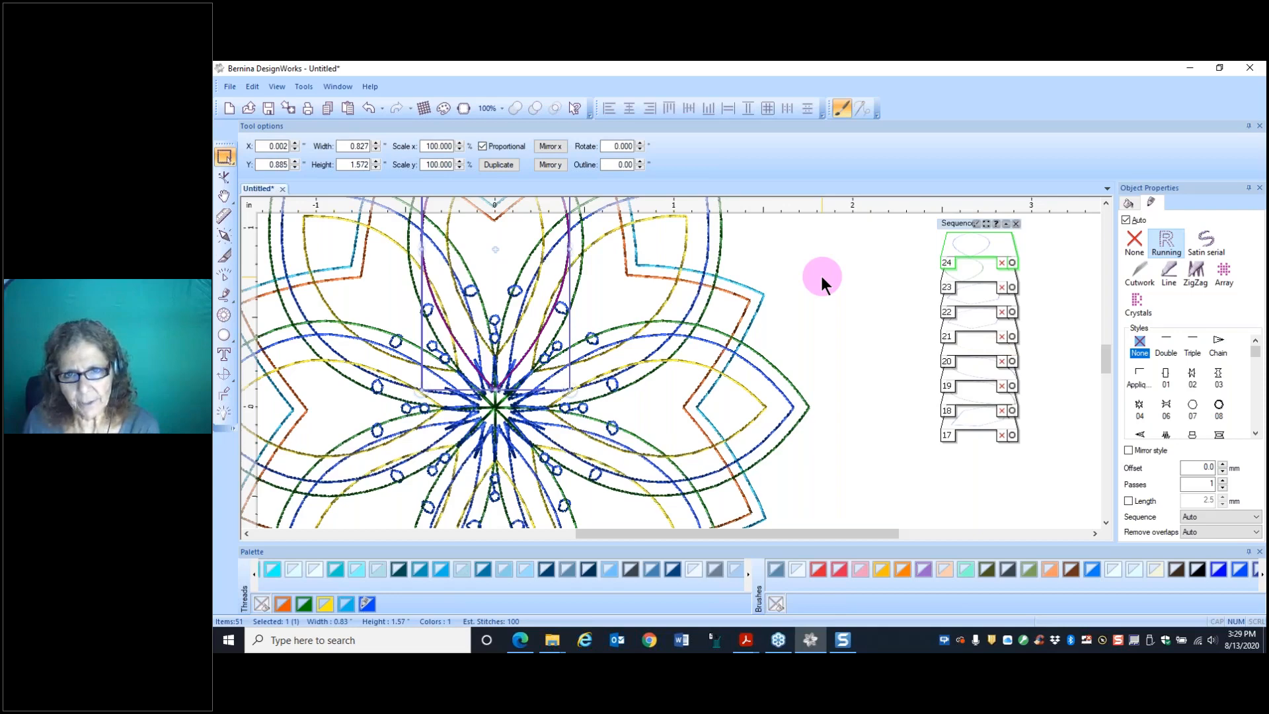
{"action": "scroll", "coordinate": [840, 300], "scroll_direction": "down", "scroll_amount": 4}
{"action": "left_click", "coordinate": [857, 309]}
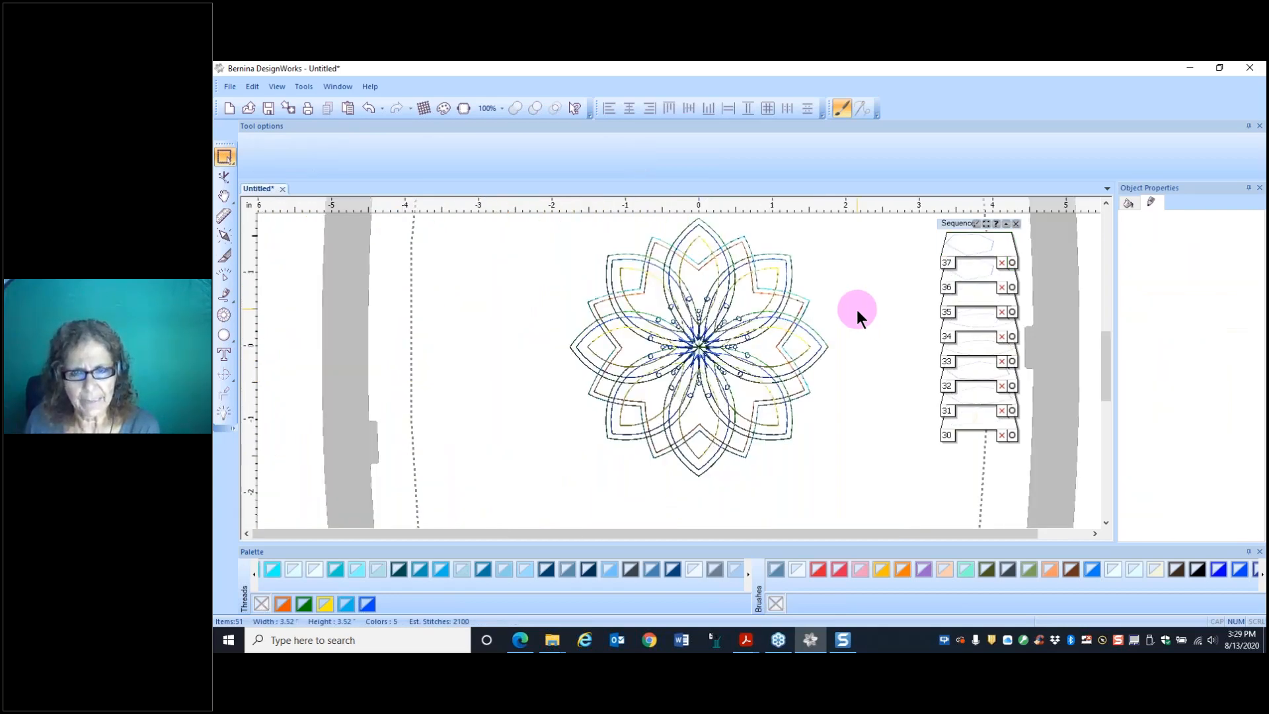
Step: Select the blue outlines of all eight petals, group them together, and clear the selection
{"action": "left_click", "coordinate": [784, 422]}
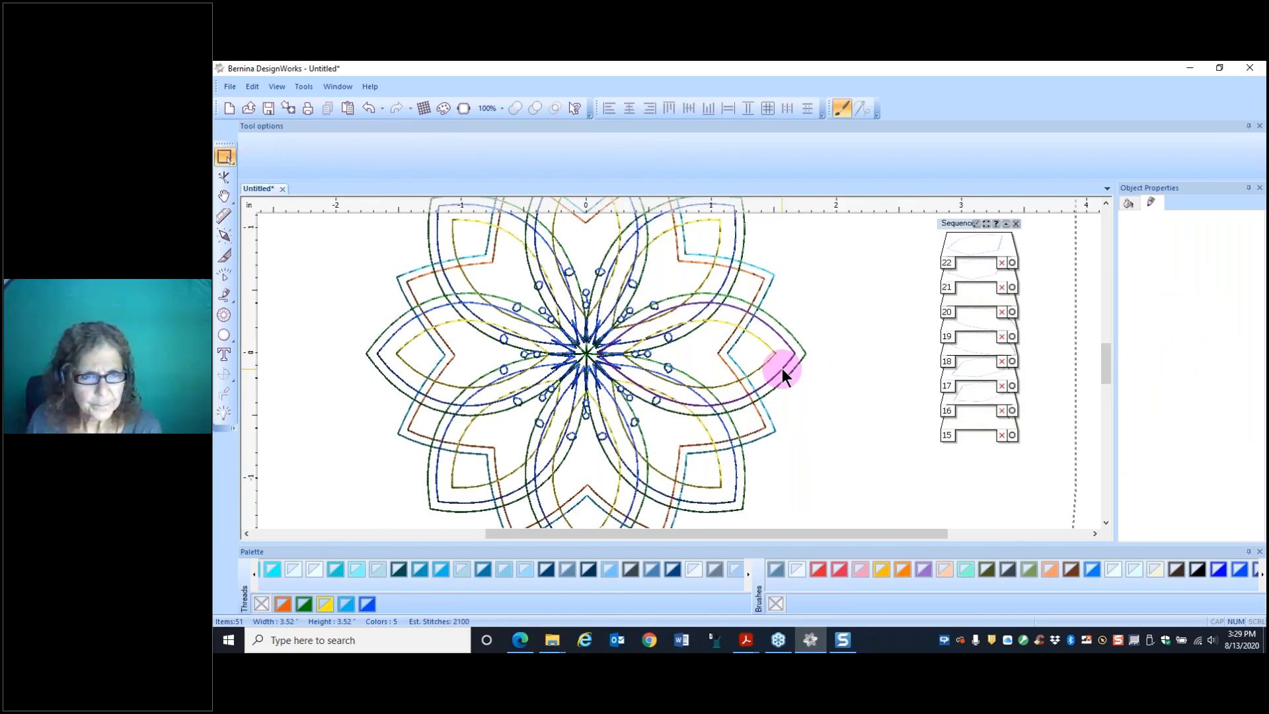
{"action": "left_click", "coordinate": [782, 367]}
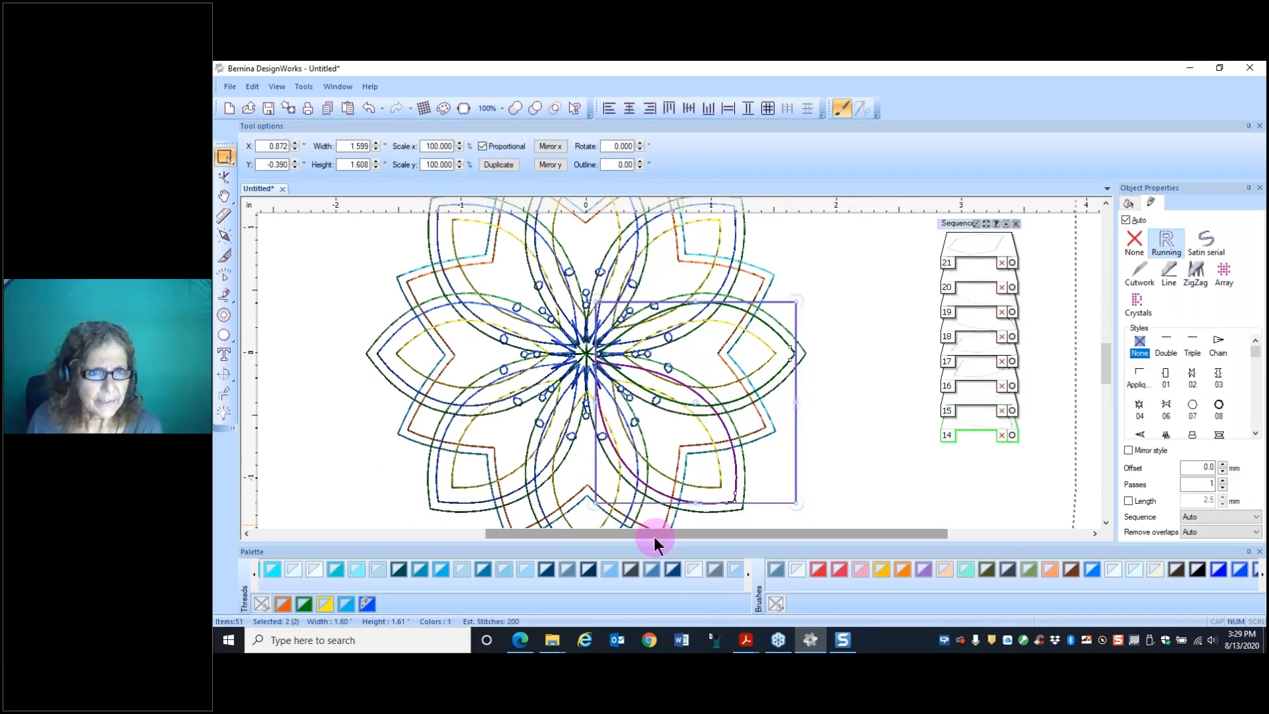
{"action": "scroll", "coordinate": [653, 536], "scroll_direction": "down", "scroll_amount": 3}
{"action": "left_click", "coordinate": [598, 364], "text": "ctrl"}
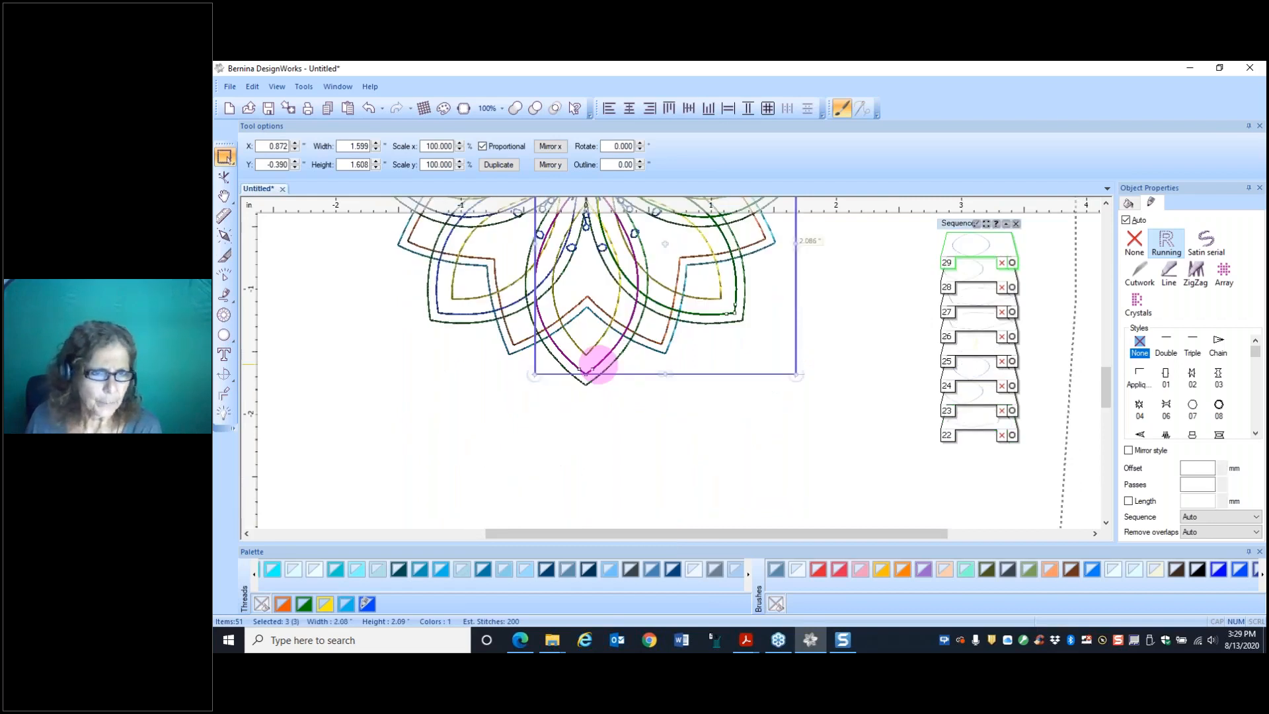
{"action": "left_click", "coordinate": [597, 364], "text": "ctrl"}
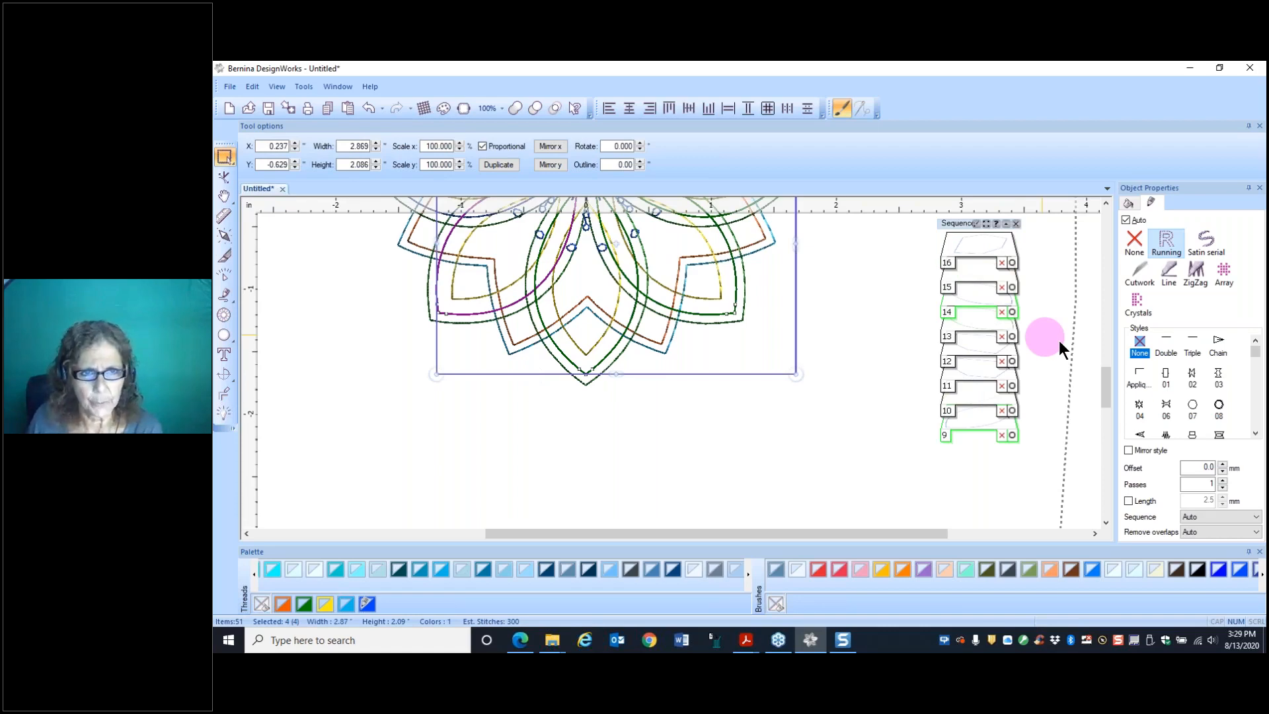
{"action": "scroll", "coordinate": [594, 370], "scroll_direction": "up", "scroll_amount": 5}
{"action": "left_click", "coordinate": [402, 420], "text": "ctrl"}
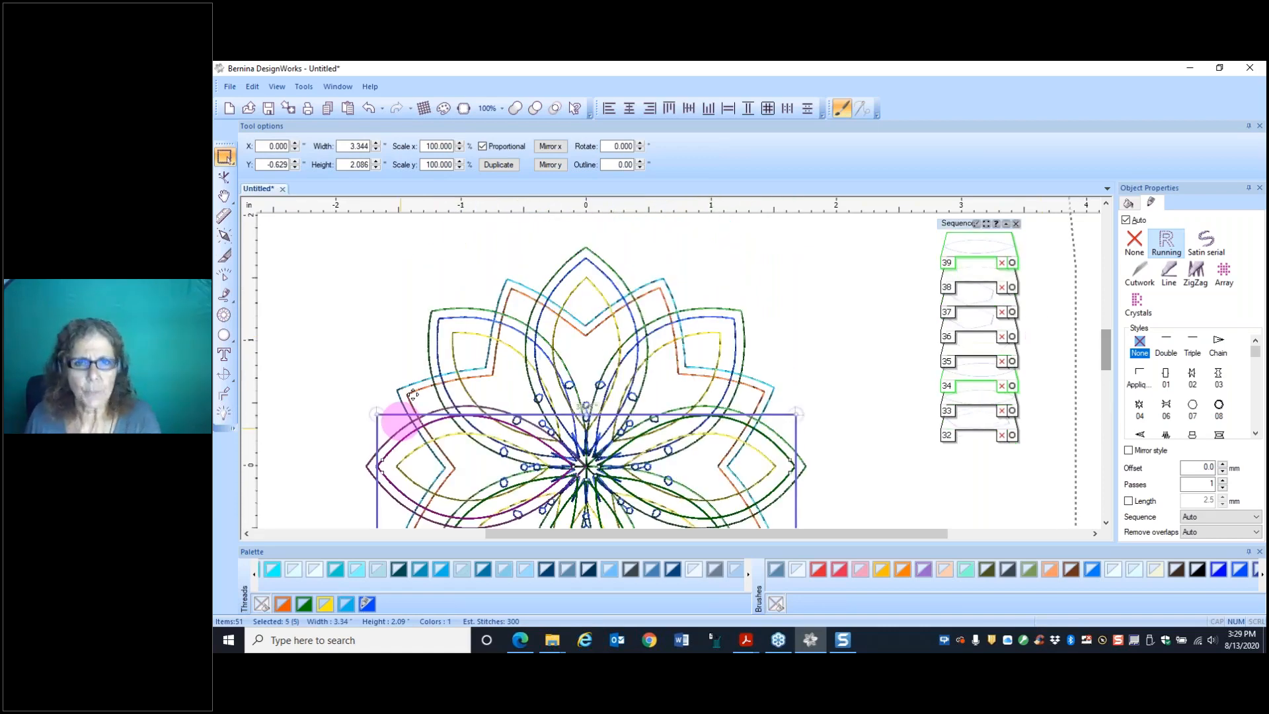
{"action": "left_click", "coordinate": [608, 278], "text": "ctrl"}
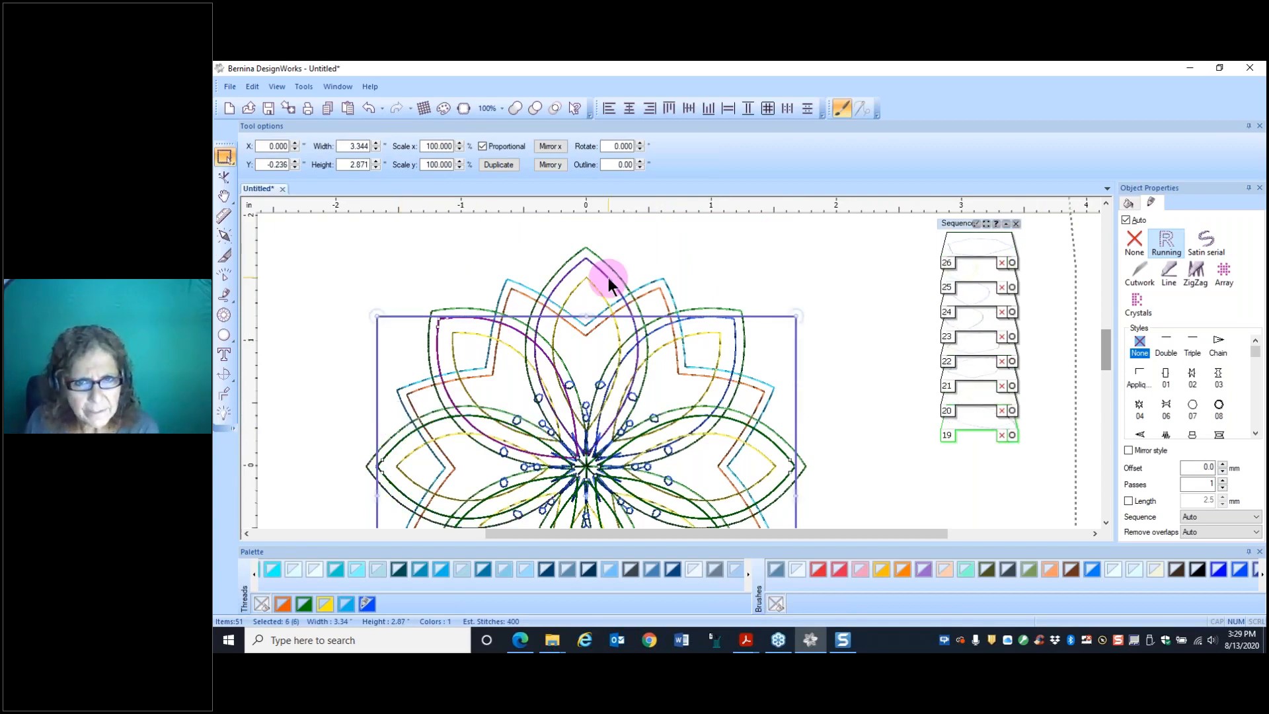
{"action": "left_click", "coordinate": [608, 278], "text": "ctrl"}
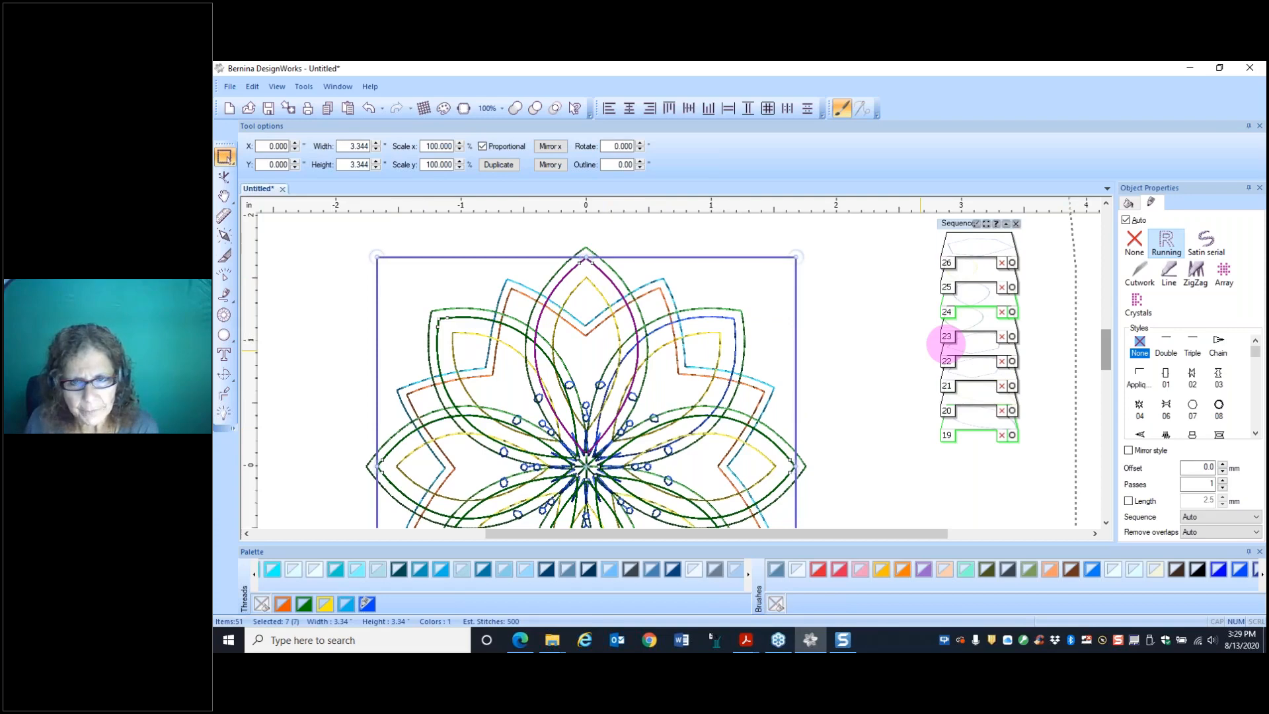
{"action": "scroll", "coordinate": [764, 360], "scroll_direction": "up", "scroll_amount": 1}
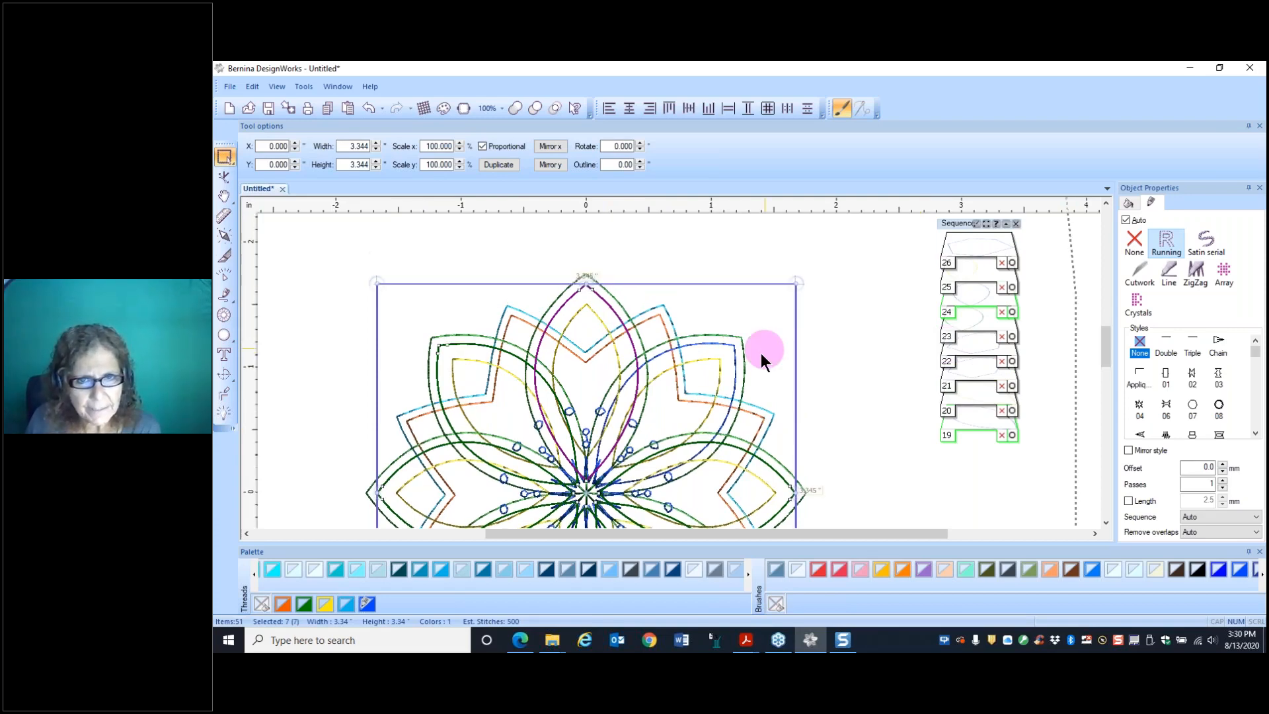
{"action": "left_click", "coordinate": [654, 309], "text": "ctrl"}
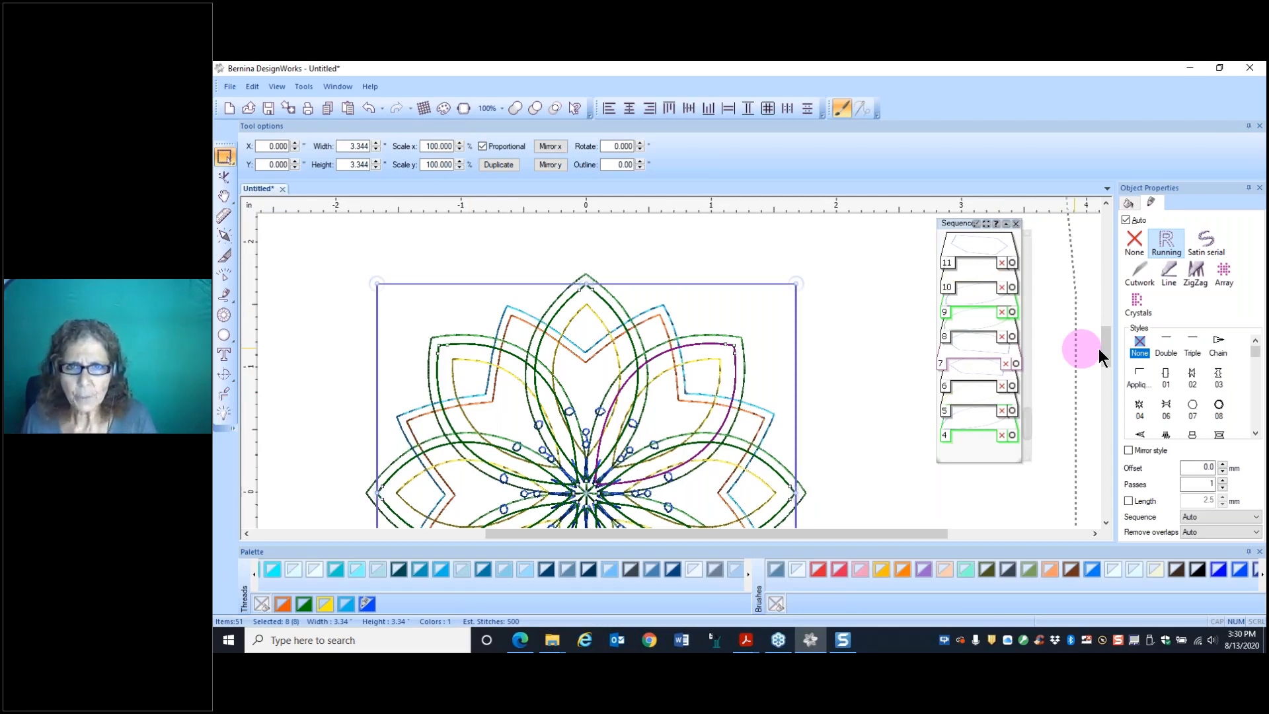
{"action": "left_click_drag", "start_coordinate": [1099, 348], "coordinate": [1112, 373]}
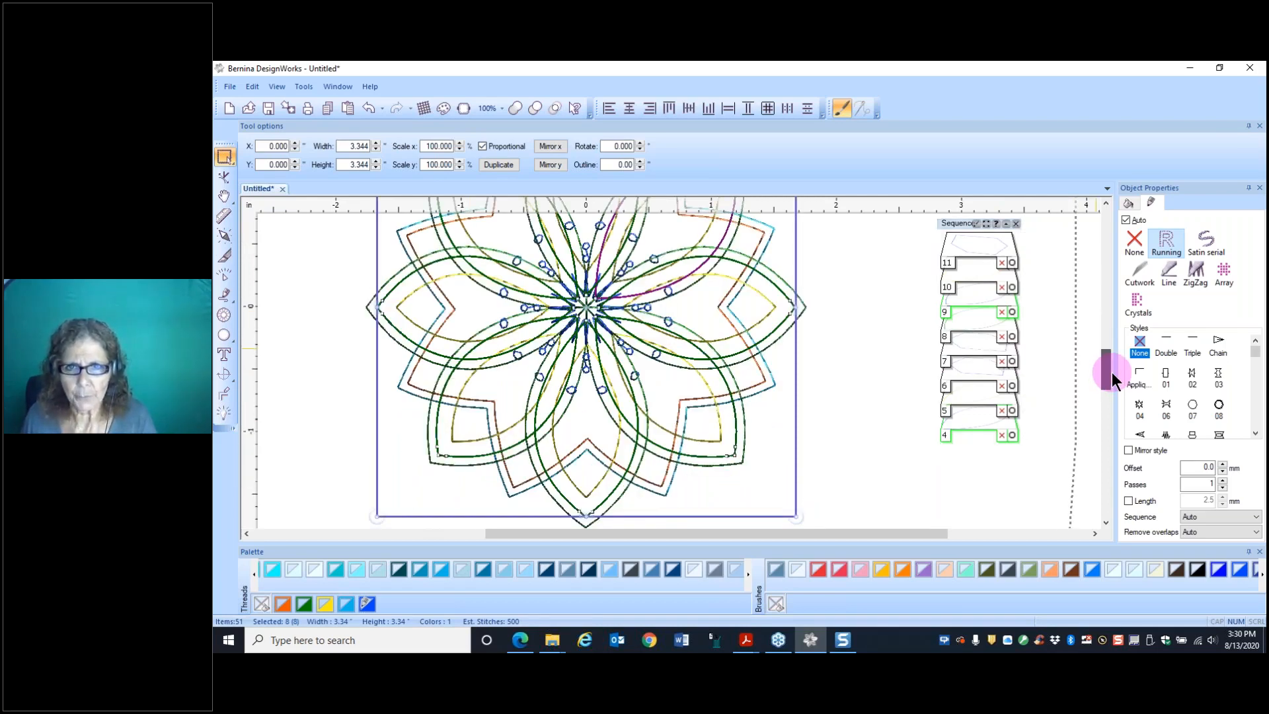
{"action": "right_click", "coordinate": [798, 270]}
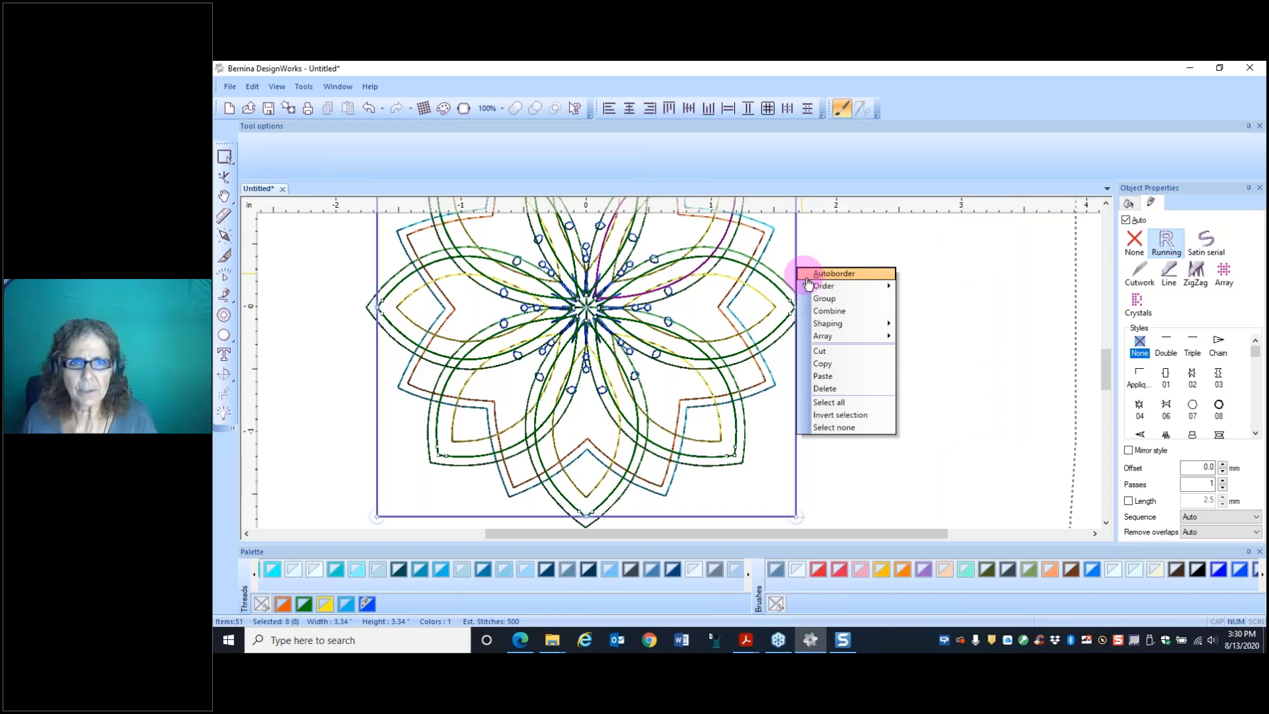
{"action": "left_click", "coordinate": [586, 345]}
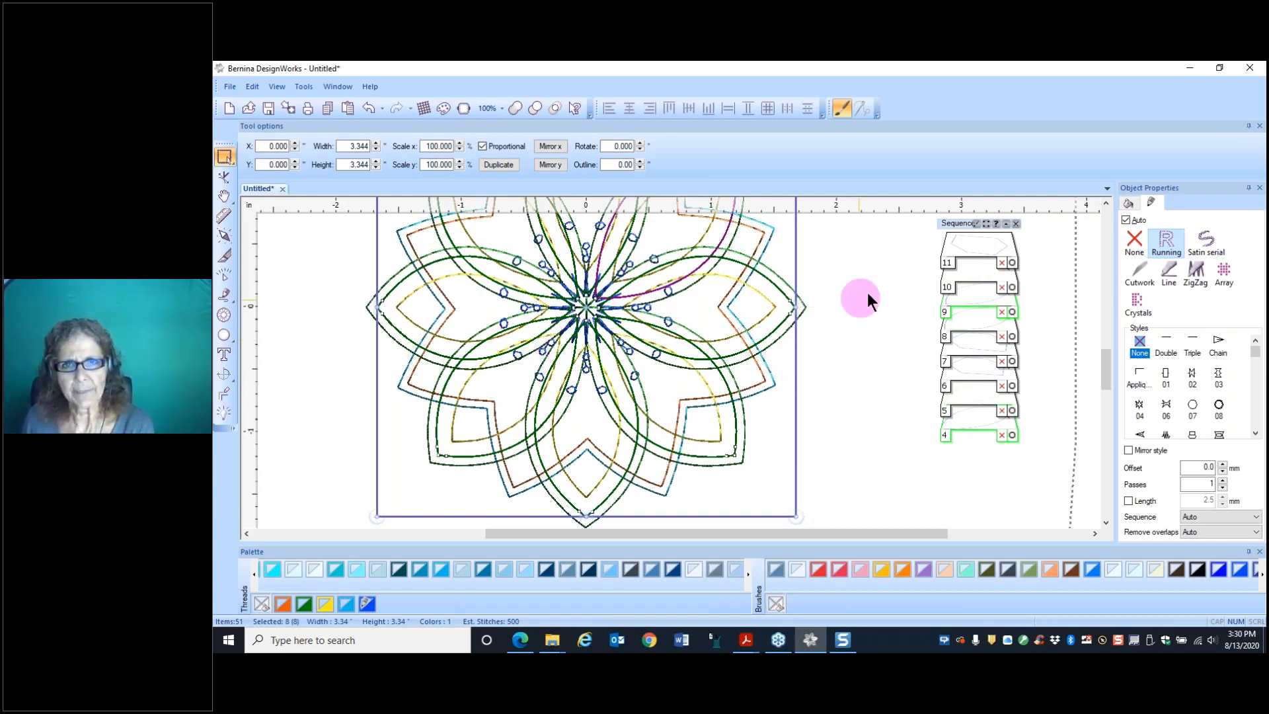
{"action": "scroll", "coordinate": [862, 296], "scroll_direction": "down", "scroll_amount": 2}
{"action": "left_click", "coordinate": [882, 270]}
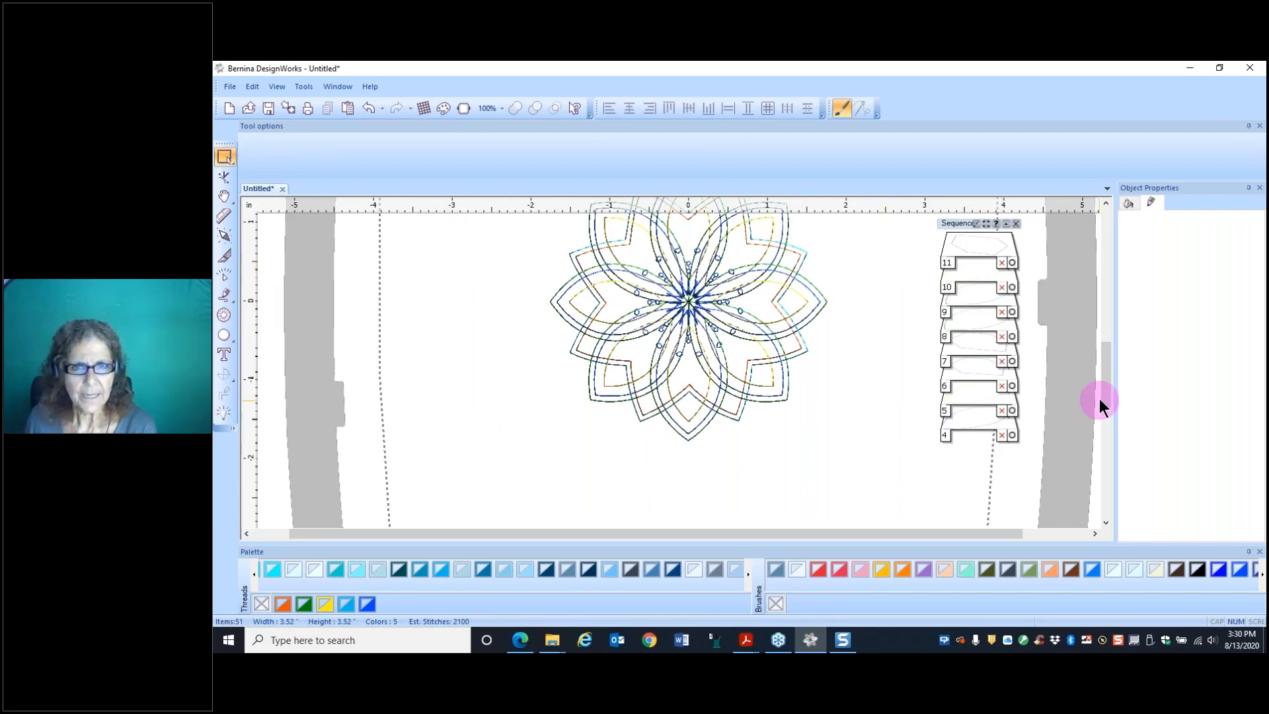
Step: Try deleting the small center details by inverting a selection of the petal and light blue star outlines, and undo the deletion
{"action": "scroll", "coordinate": [831, 315], "scroll_direction": "up", "scroll_amount": 1}
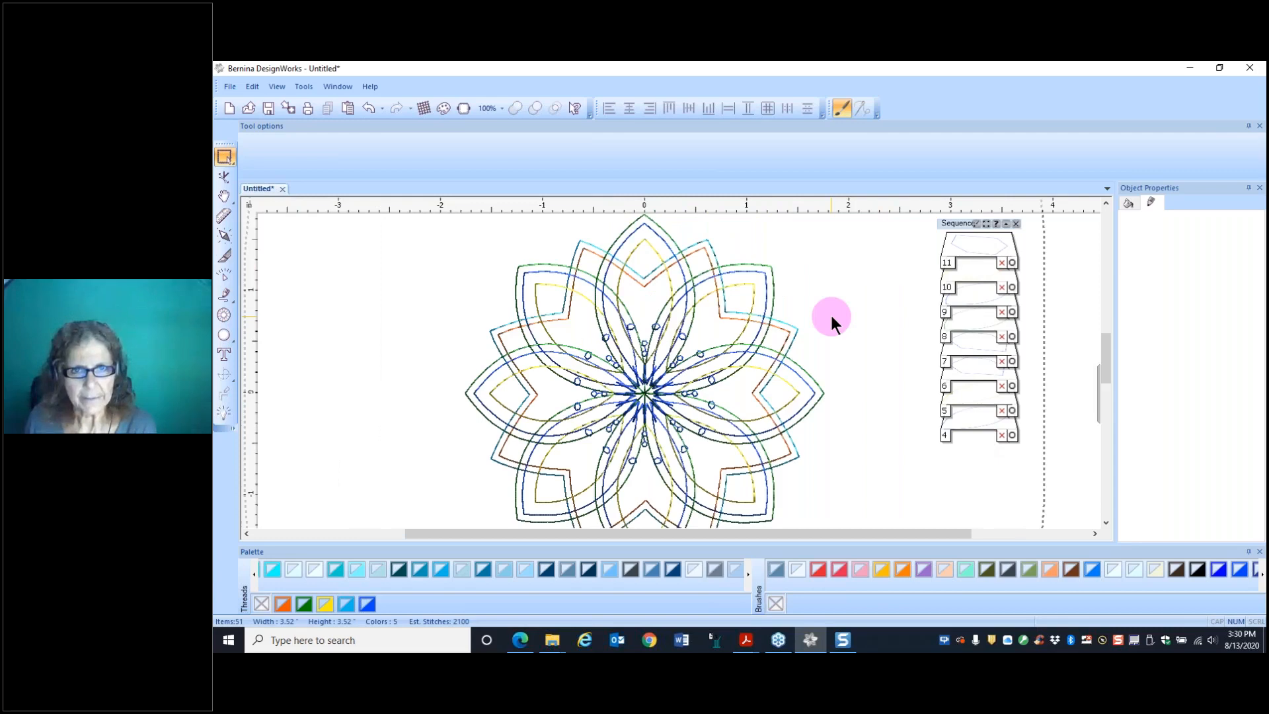
{"action": "scroll", "coordinate": [831, 315], "scroll_direction": "up", "scroll_amount": 1}
{"action": "left_click", "coordinate": [728, 279]}
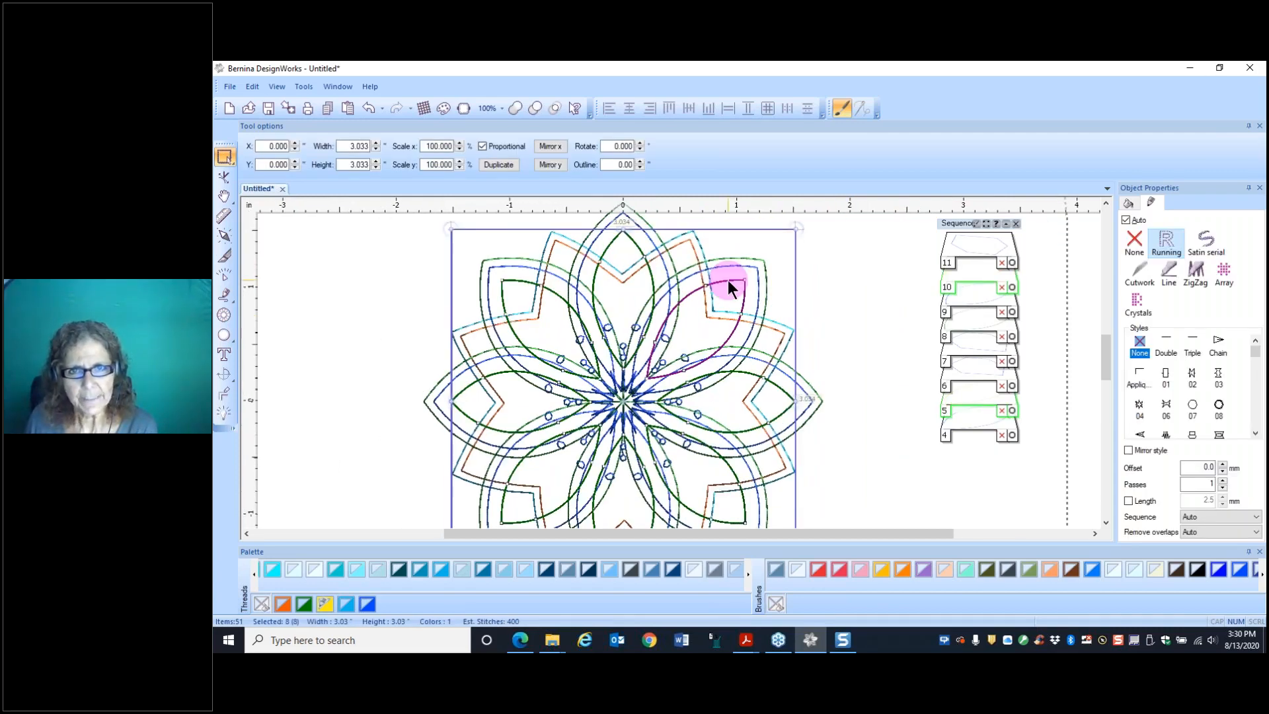
{"action": "left_click", "coordinate": [702, 249]}
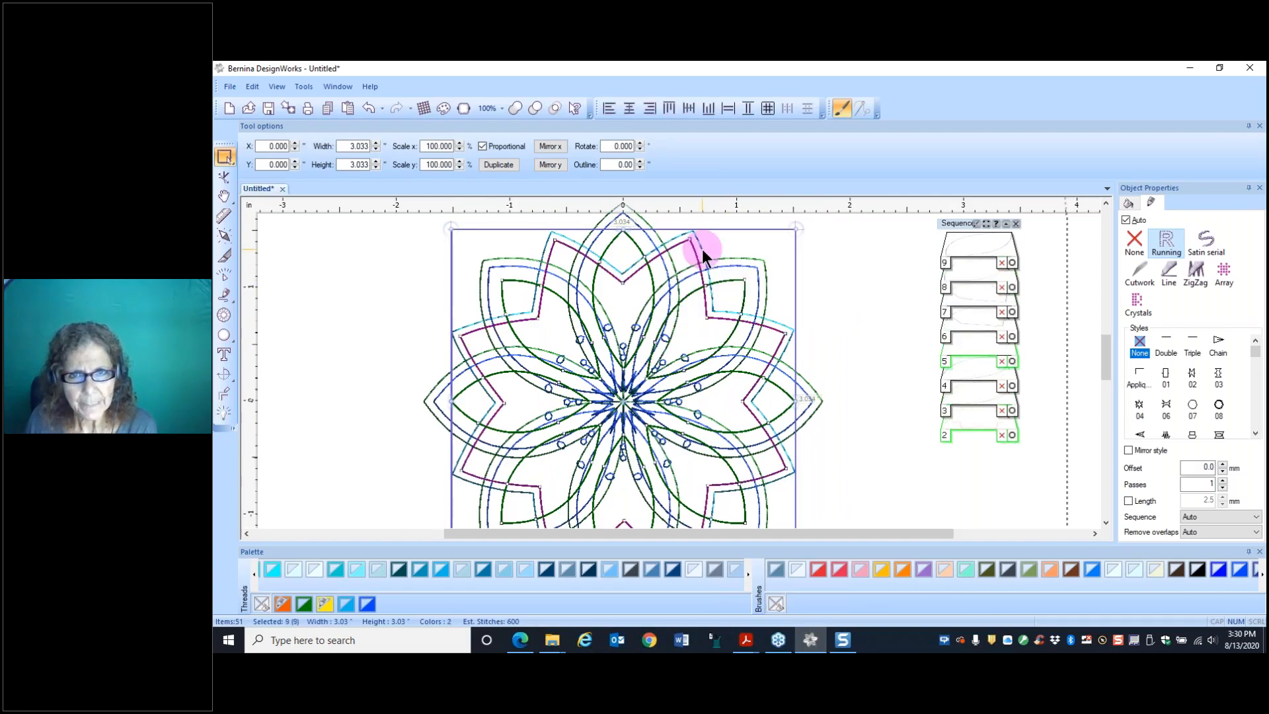
{"action": "scroll", "coordinate": [795, 334], "scroll_direction": "up", "scroll_amount": 1}
{"action": "left_click", "coordinate": [795, 334]}
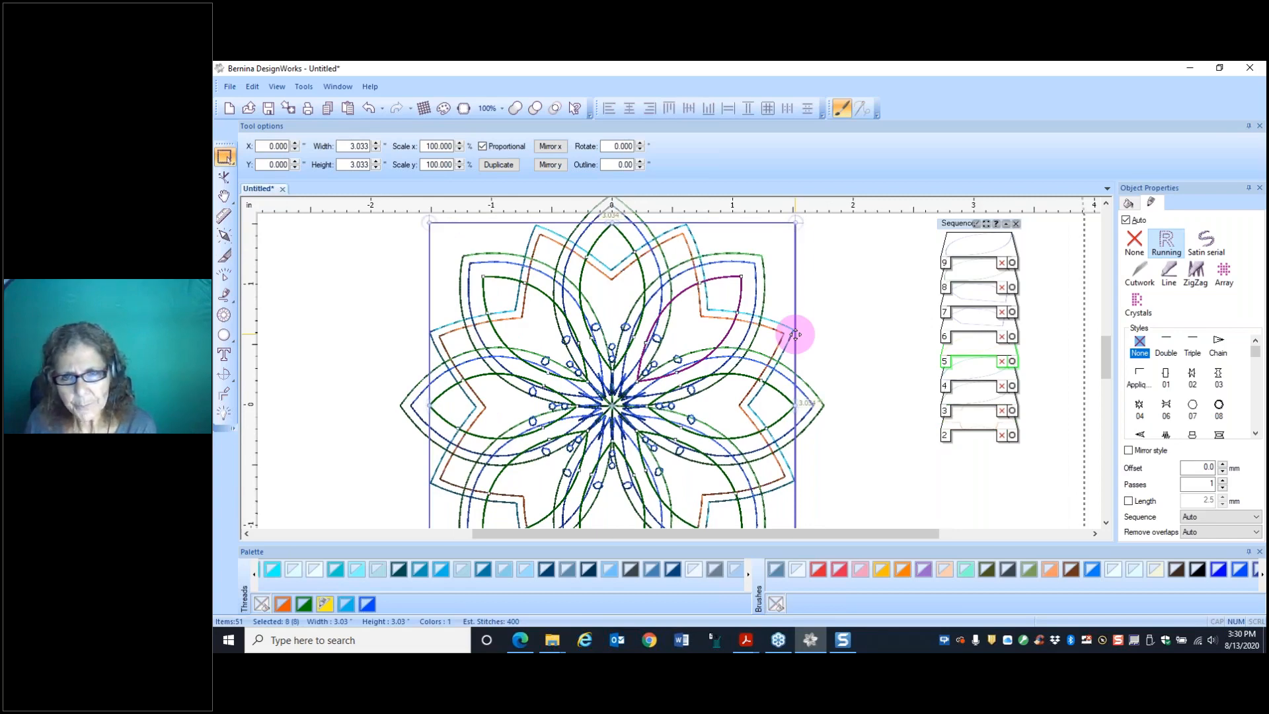
{"action": "left_click", "coordinate": [795, 334]}
{"action": "scroll", "coordinate": [795, 334], "scroll_direction": "up", "scroll_amount": 2}
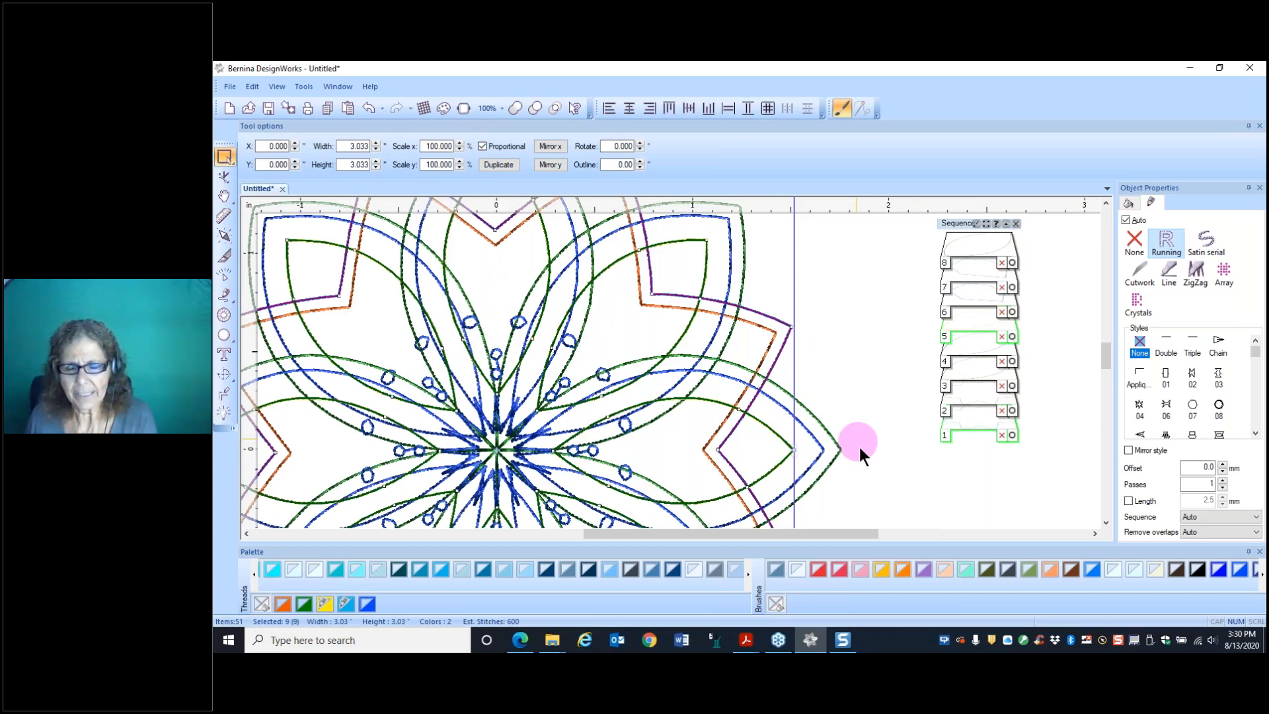
{"action": "left_click", "coordinate": [840, 450]}
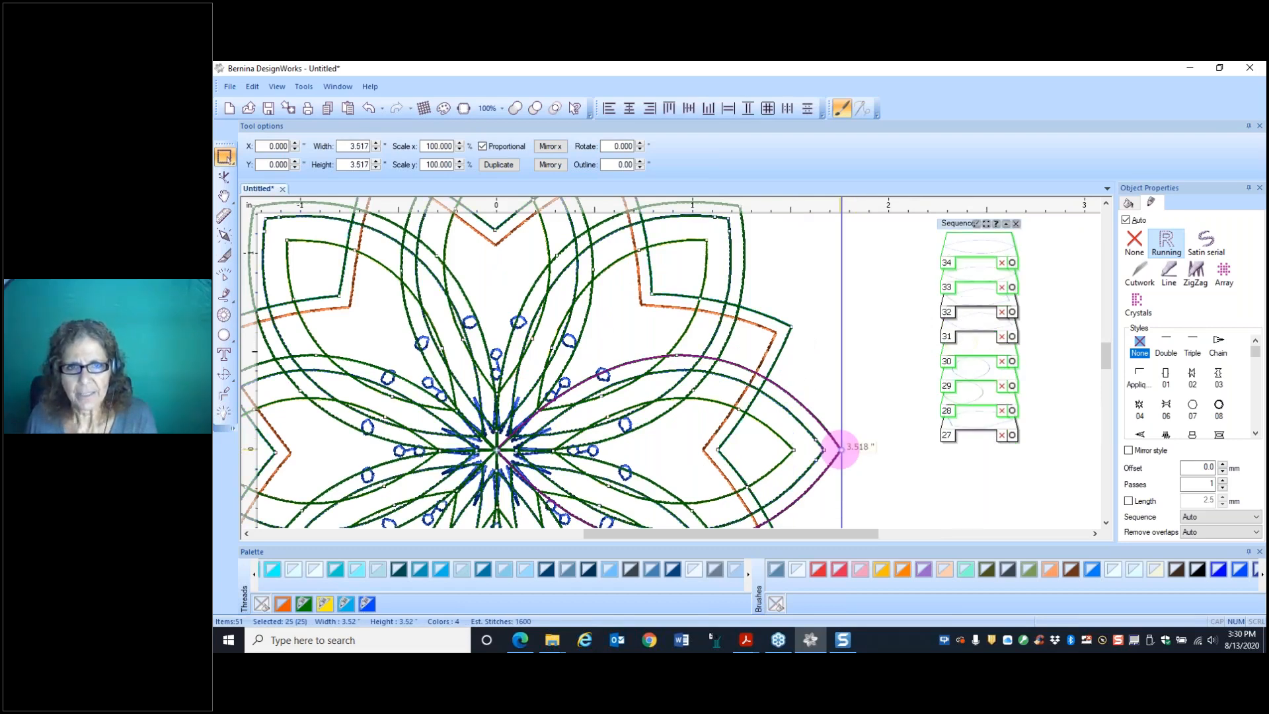
{"action": "right_click", "coordinate": [840, 449]}
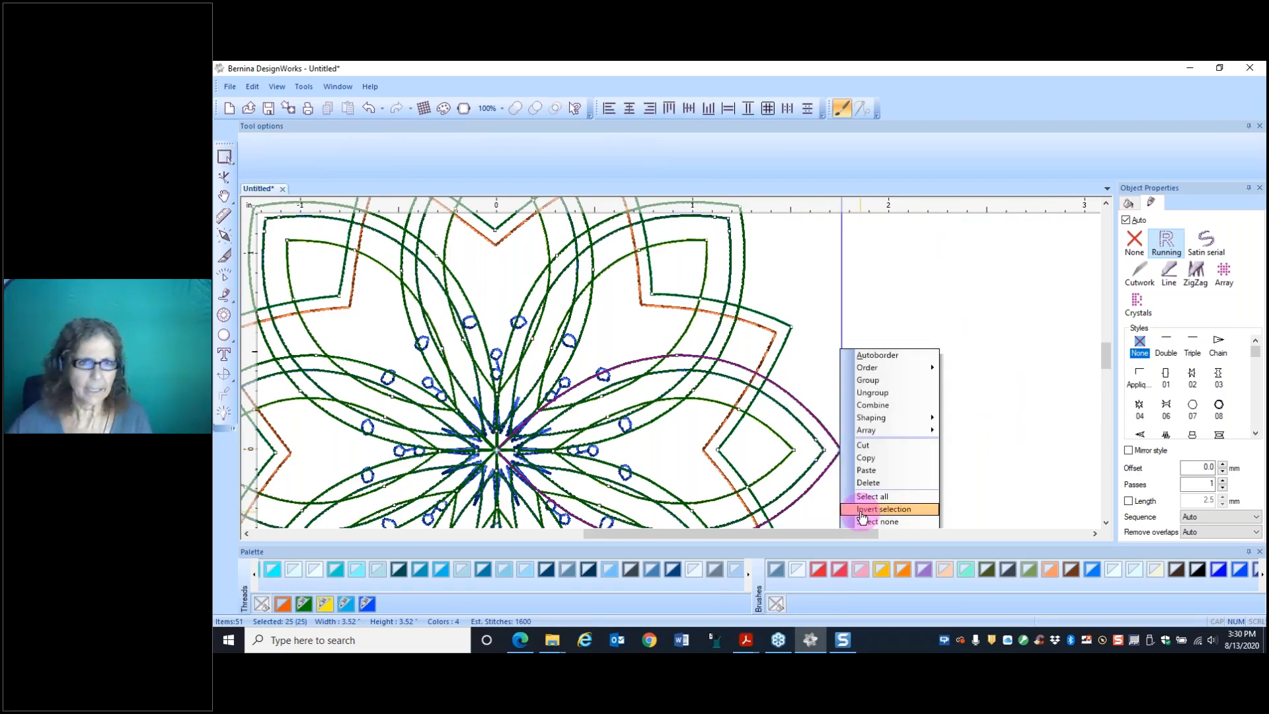
{"action": "left_click", "coordinate": [862, 509]}
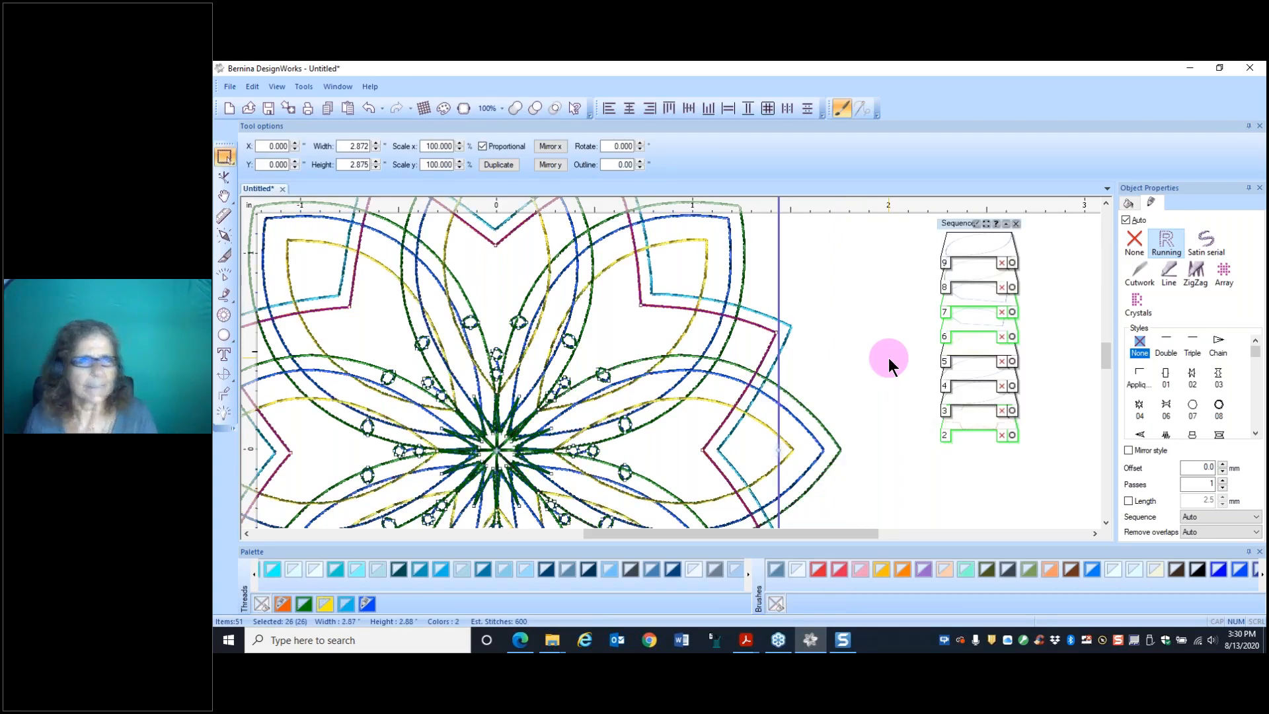
{"action": "key", "text": "Delete"}
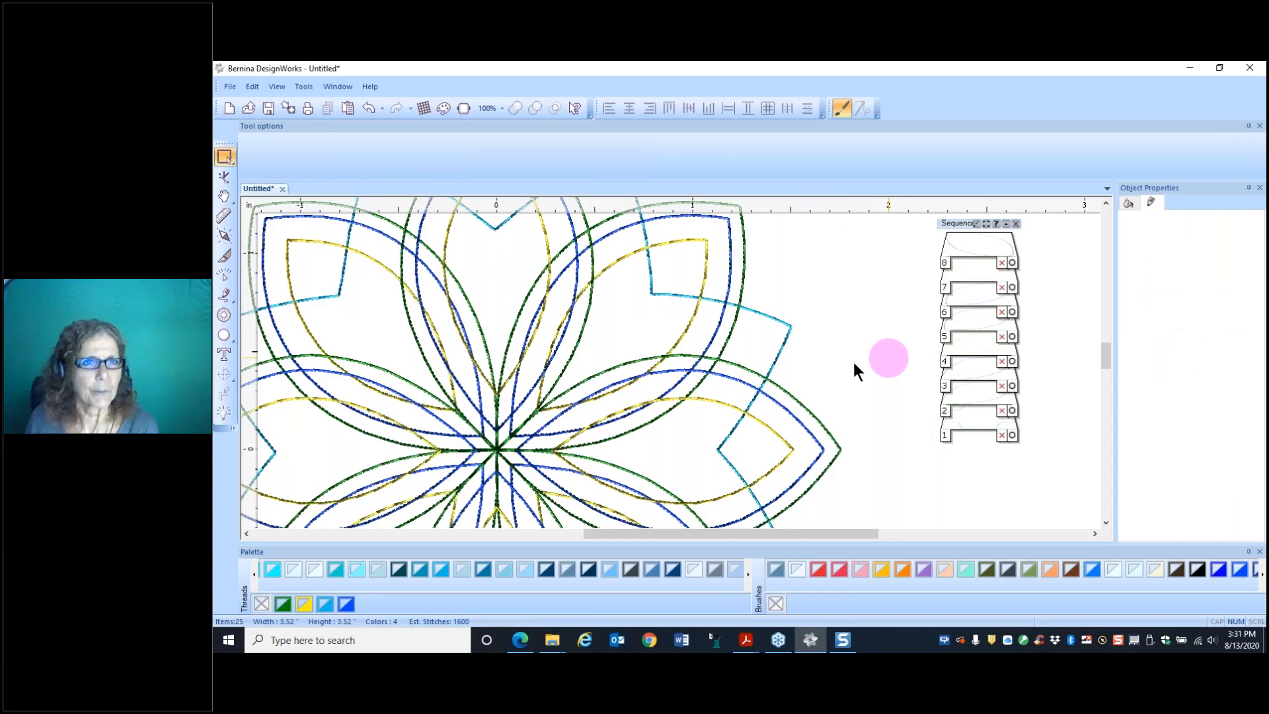
{"action": "scroll", "coordinate": [854, 363], "scroll_direction": "down", "scroll_amount": 1}
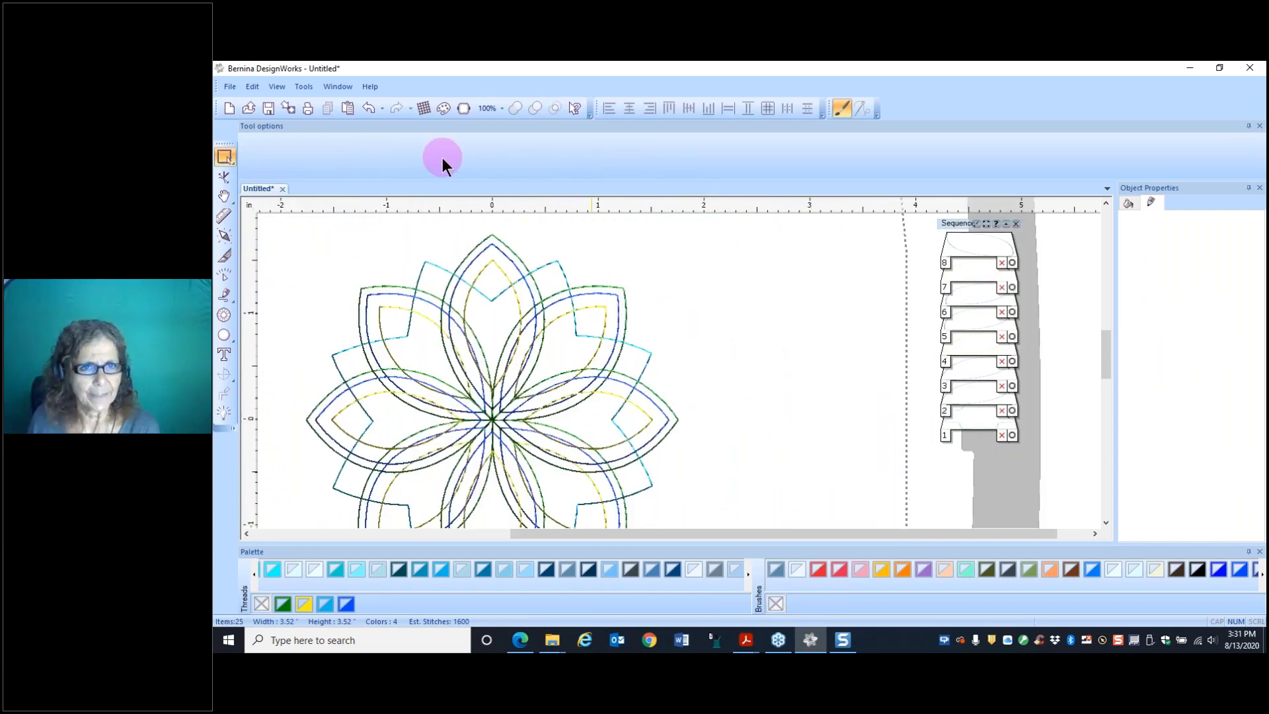
{"action": "key", "text": "ctrl+z"}
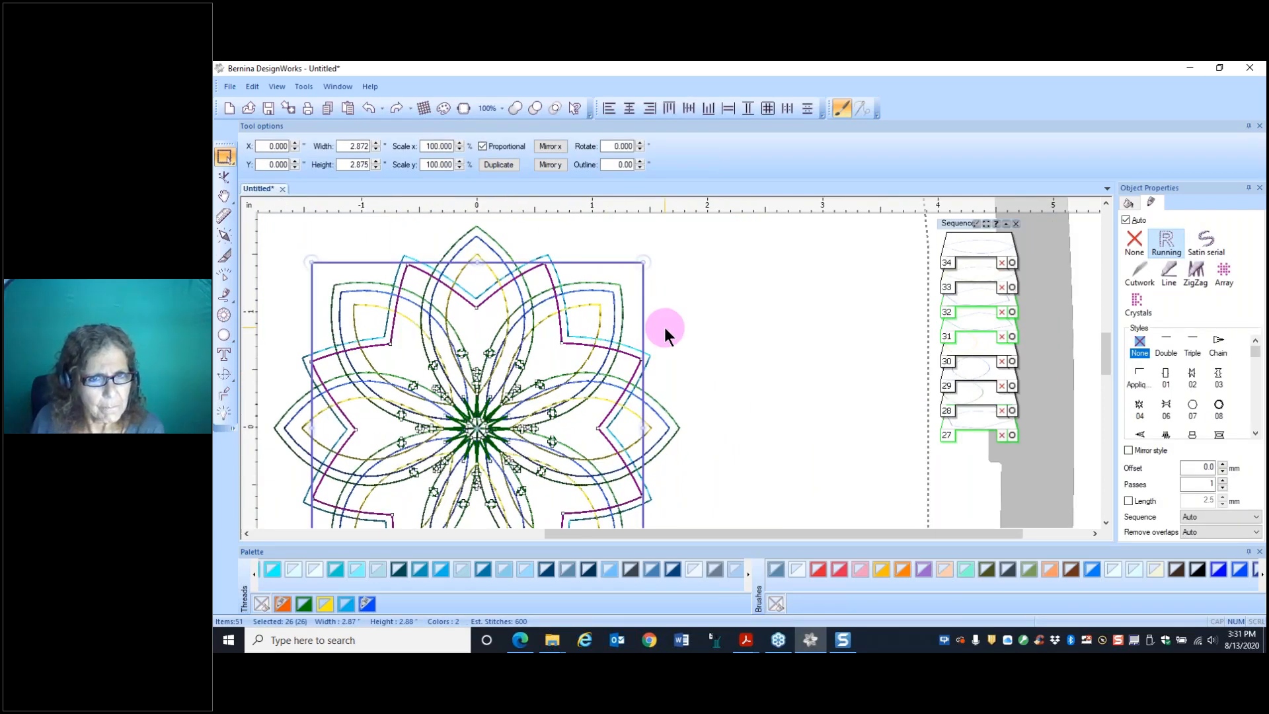
Step: Select every petal outline plus the orange and light blue stars, invert the selection, and delete the small circles and details around the flower's center
{"action": "scroll", "coordinate": [665, 334], "scroll_direction": "up", "scroll_amount": 1}
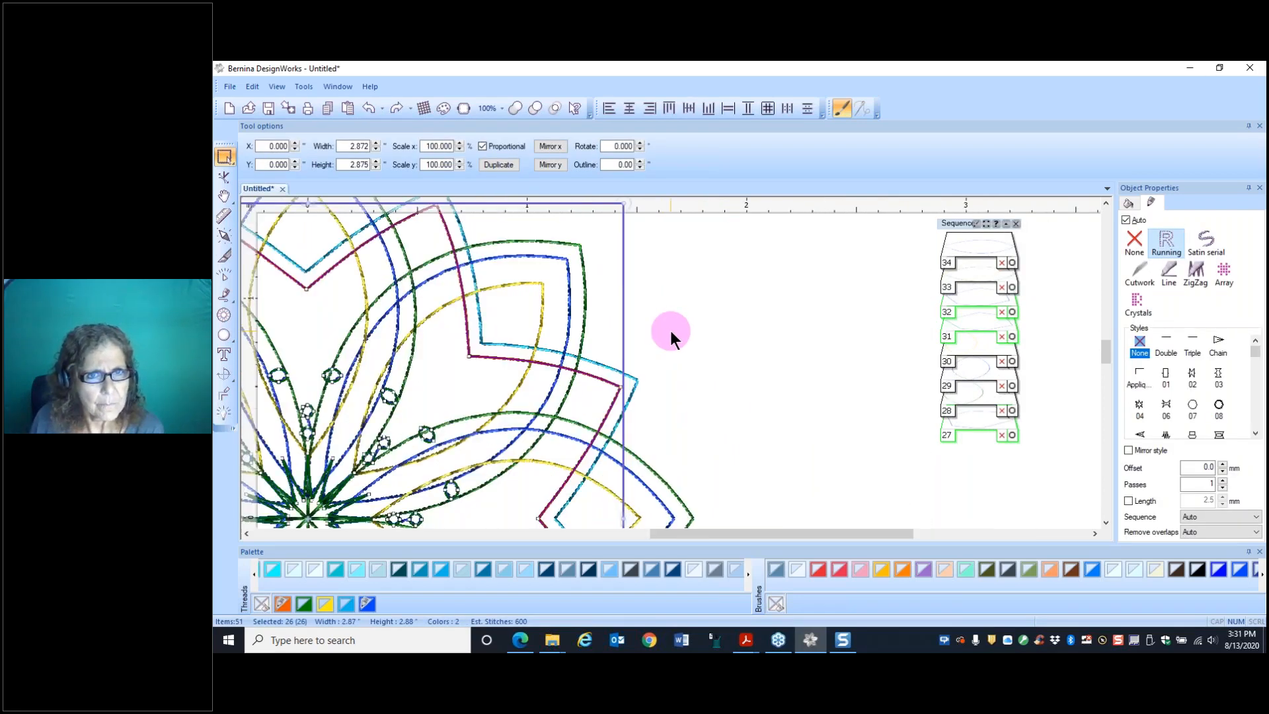
{"action": "left_click", "coordinate": [553, 259], "text": "ctrl"}
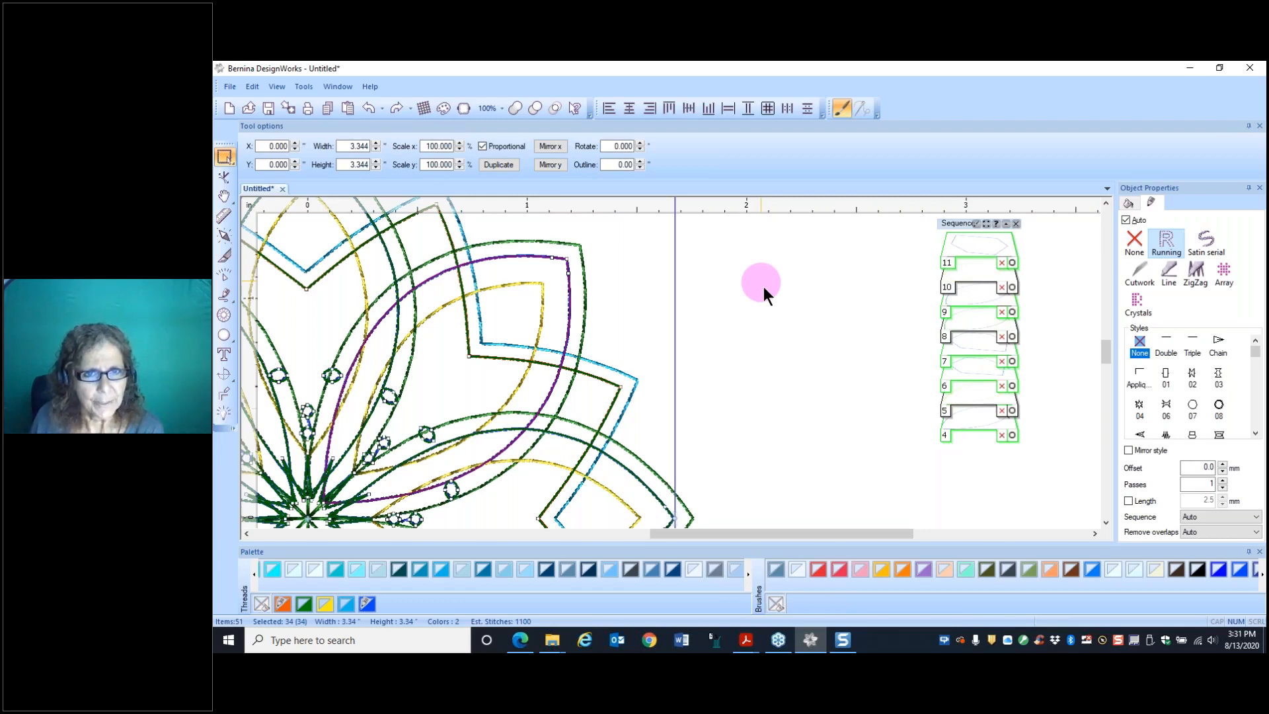
{"action": "left_click", "coordinate": [523, 373]}
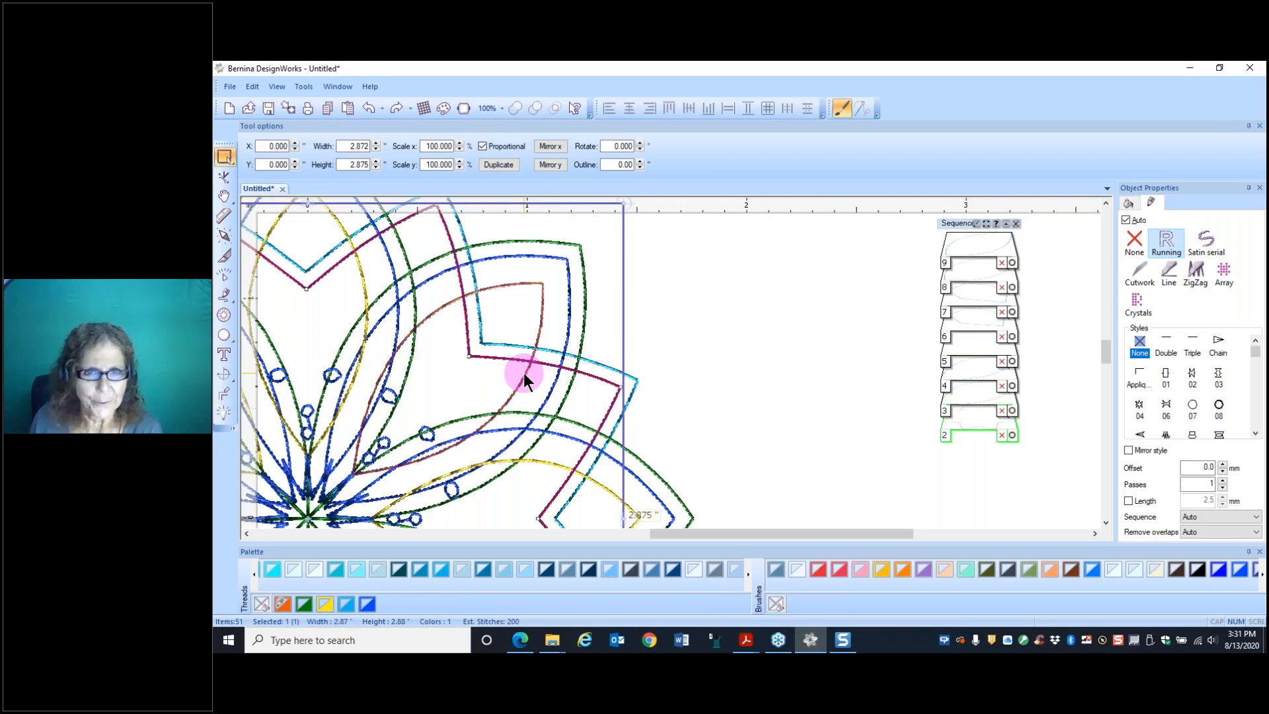
{"action": "left_click", "coordinate": [639, 379]}
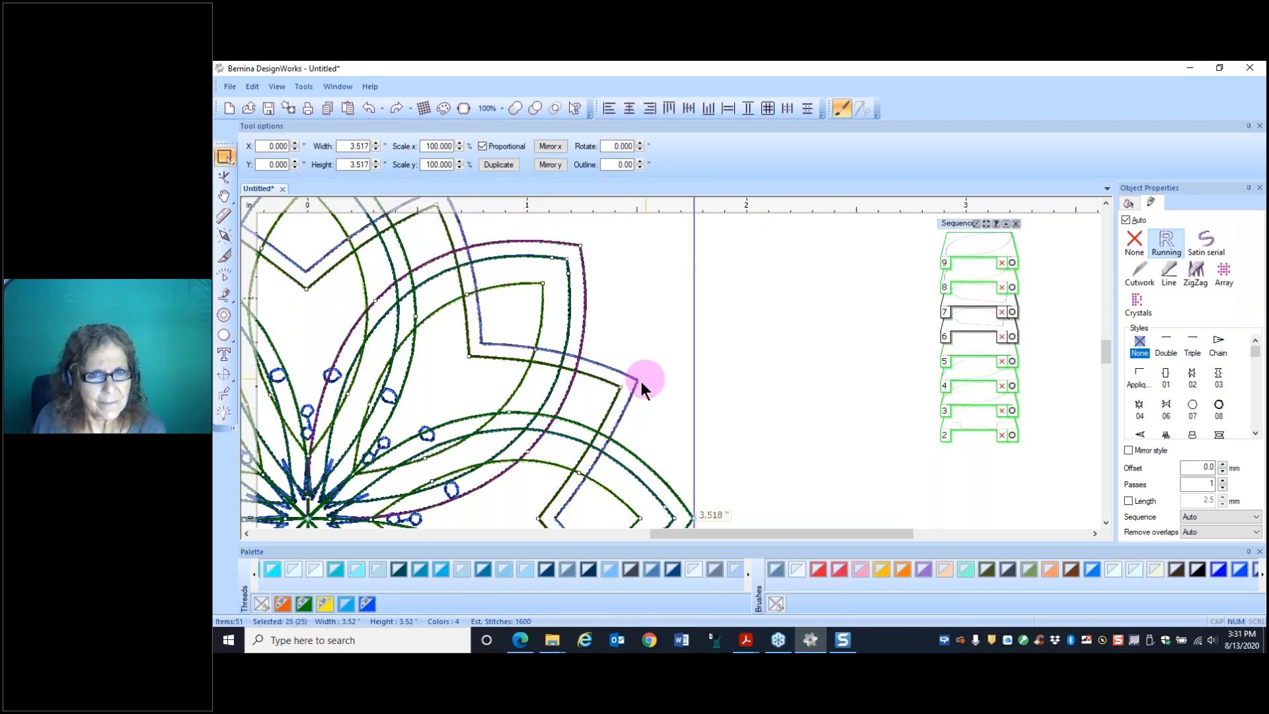
{"action": "scroll", "coordinate": [709, 299], "scroll_direction": "down", "scroll_amount": 4}
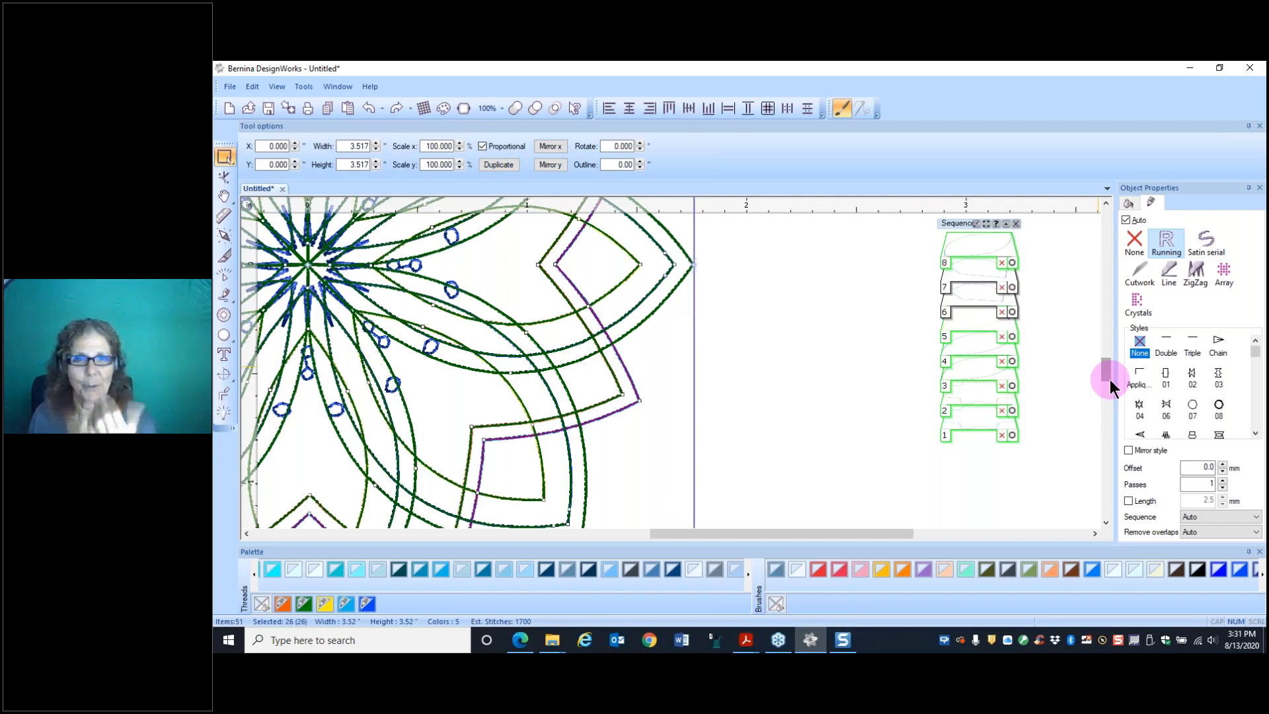
{"action": "scroll", "coordinate": [1107, 379], "scroll_direction": "down", "scroll_amount": 3}
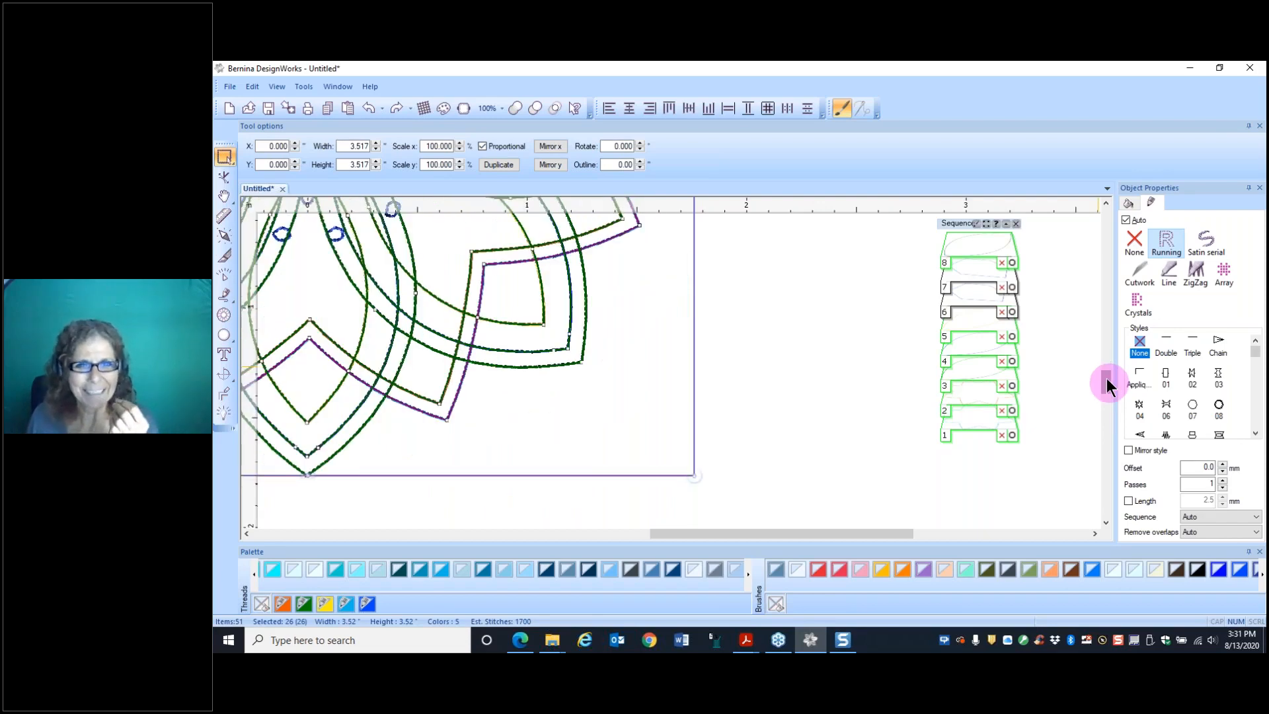
{"action": "right_click", "coordinate": [591, 246]}
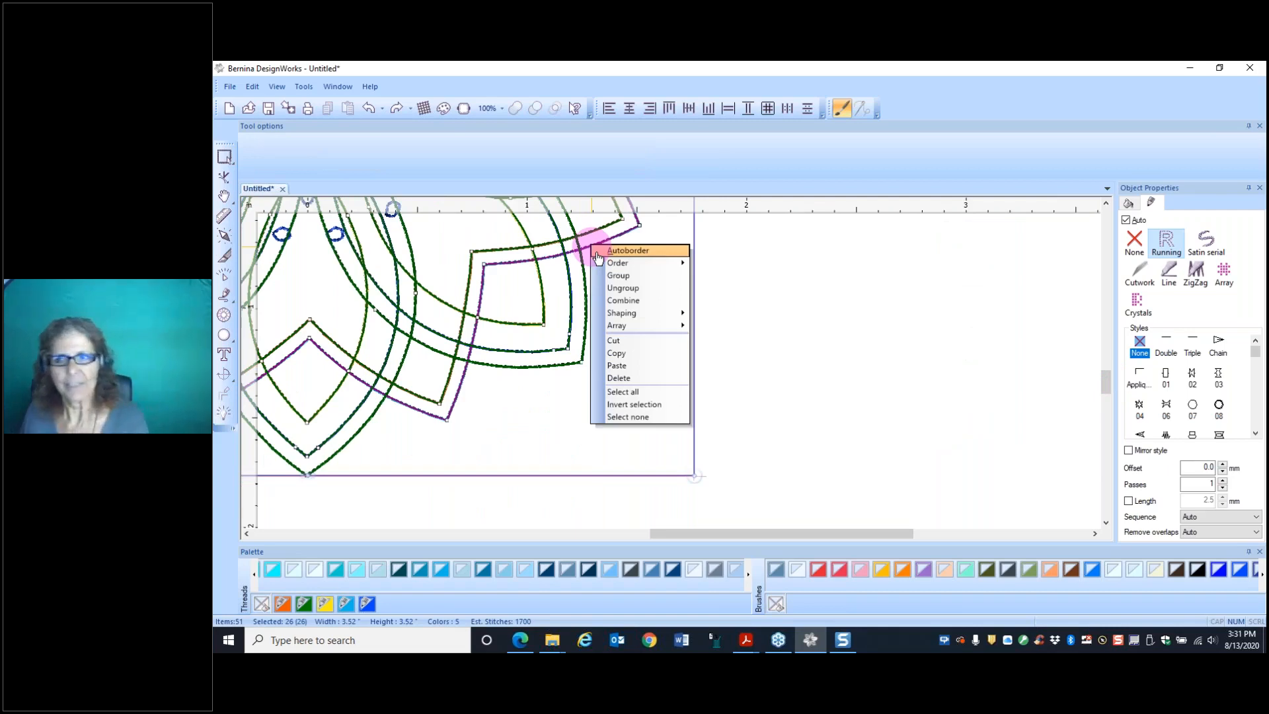
{"action": "left_click", "coordinate": [585, 412]}
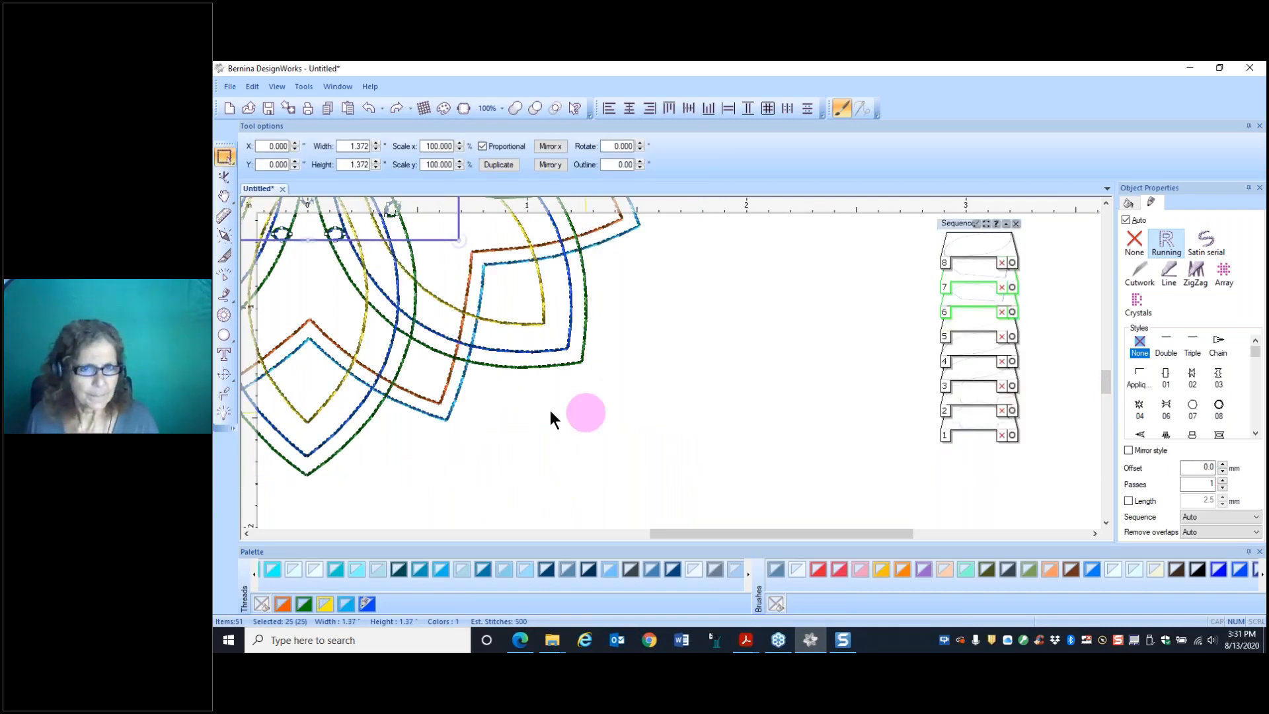
{"action": "scroll", "coordinate": [585, 413], "scroll_direction": "down", "scroll_amount": 3}
{"action": "left_click_drag", "start_coordinate": [1106, 388], "coordinate": [1106, 361]}
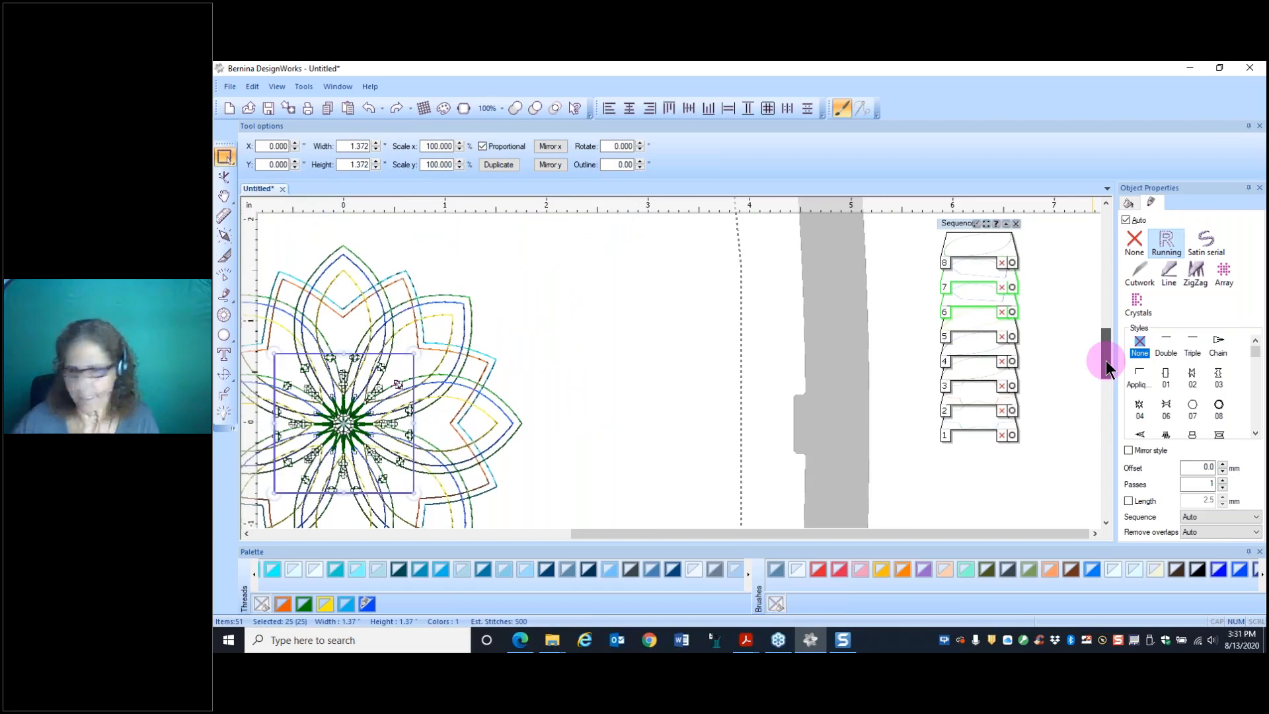
{"action": "left_click_drag", "start_coordinate": [793, 533], "coordinate": [674, 533]}
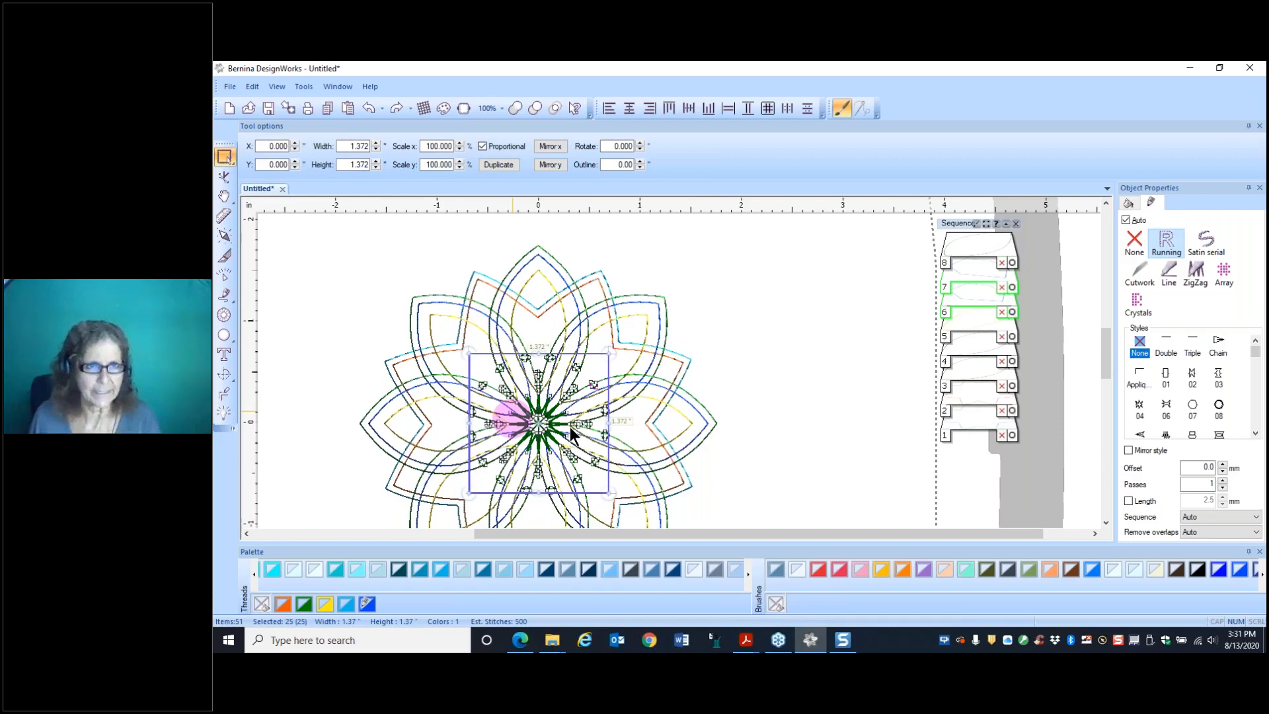
{"action": "left_click", "coordinate": [806, 355]}
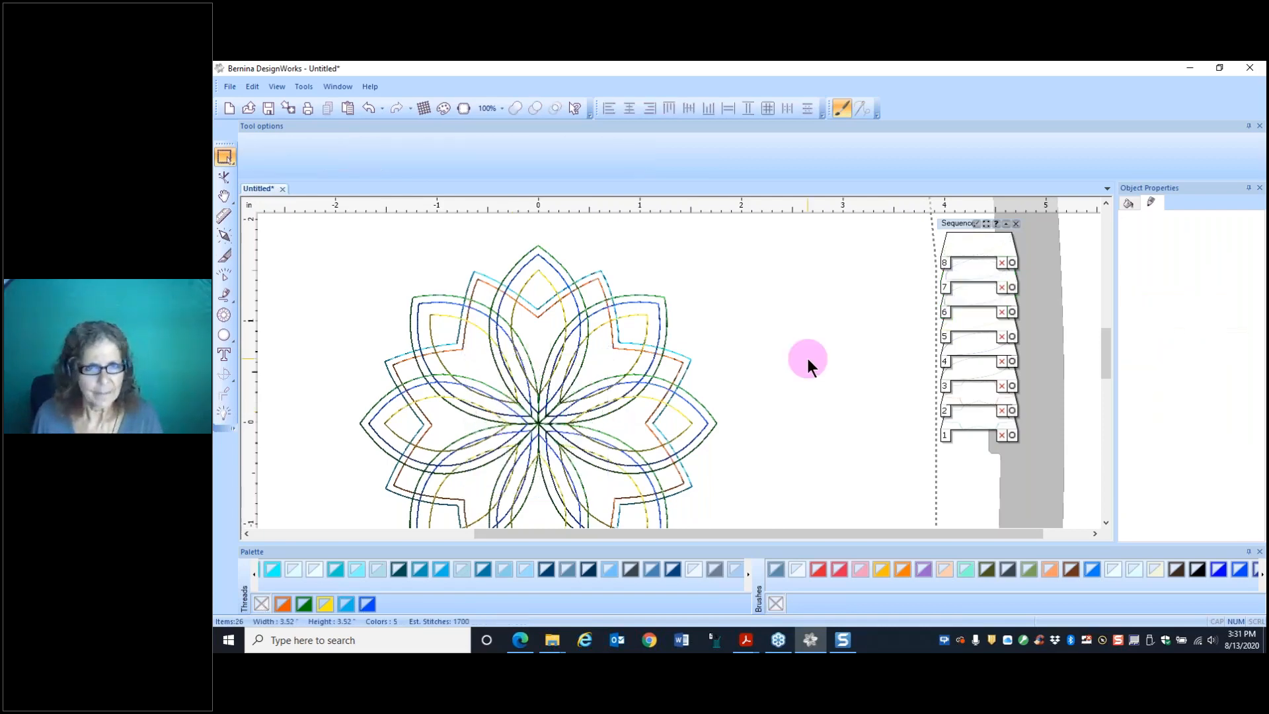
Step: Select the entire flower design and scale it proportionally to 150%
{"action": "scroll", "coordinate": [808, 359], "scroll_direction": "down", "scroll_amount": 2}
{"action": "left_click_drag", "start_coordinate": [1106, 362], "coordinate": [1105, 371]}
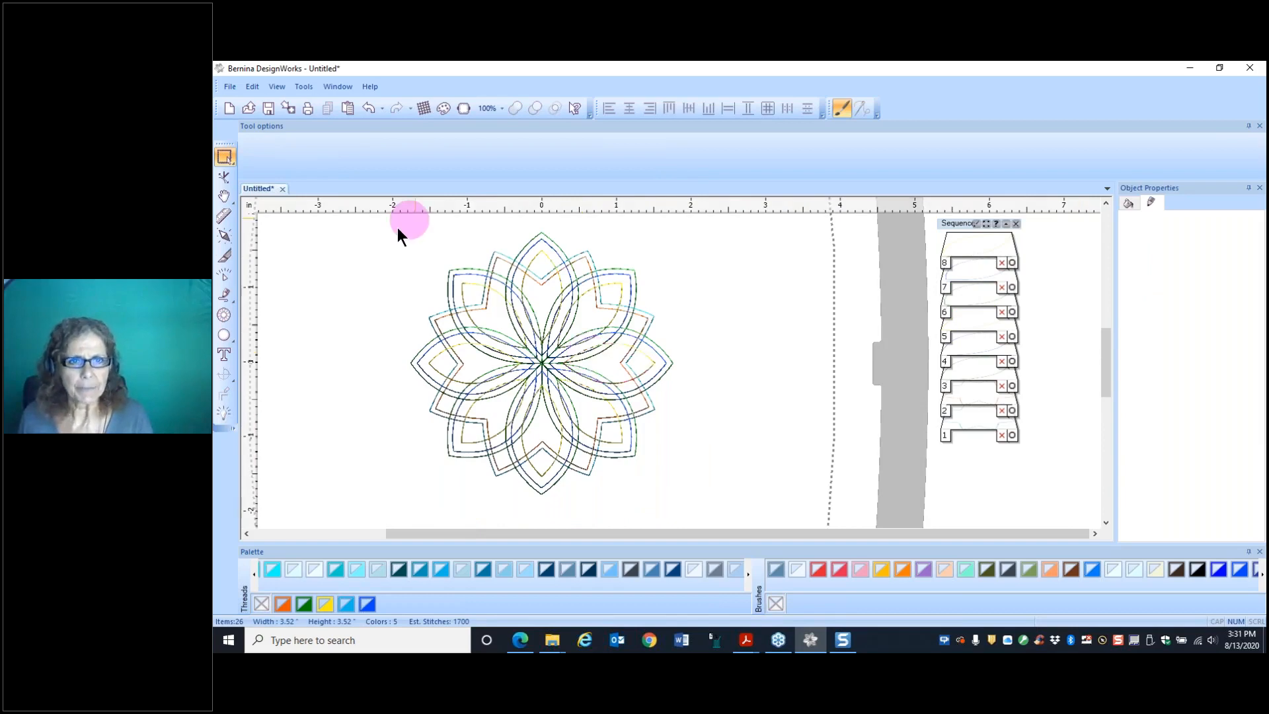
{"action": "left_click_drag", "start_coordinate": [398, 227], "coordinate": [709, 516]}
{"action": "left_click_drag", "start_coordinate": [453, 146], "coordinate": [423, 143]}
{"action": "type", "text": "150"}
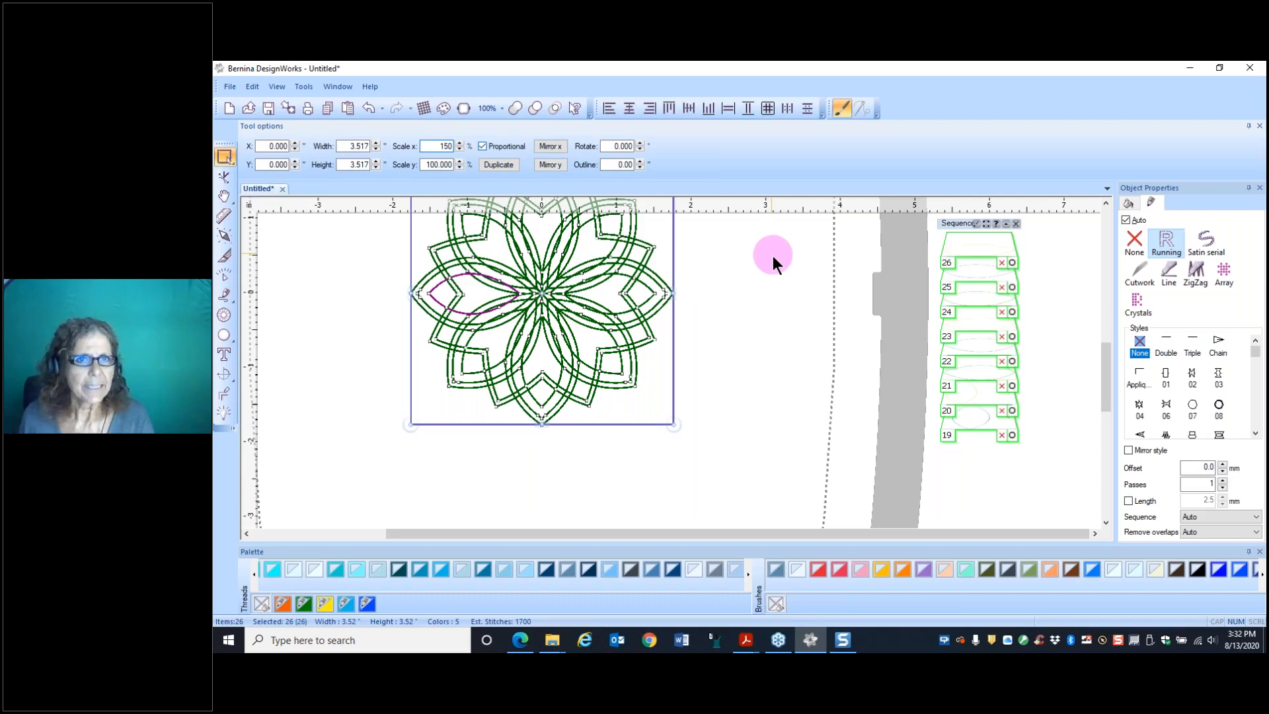
{"action": "key", "text": "Return"}
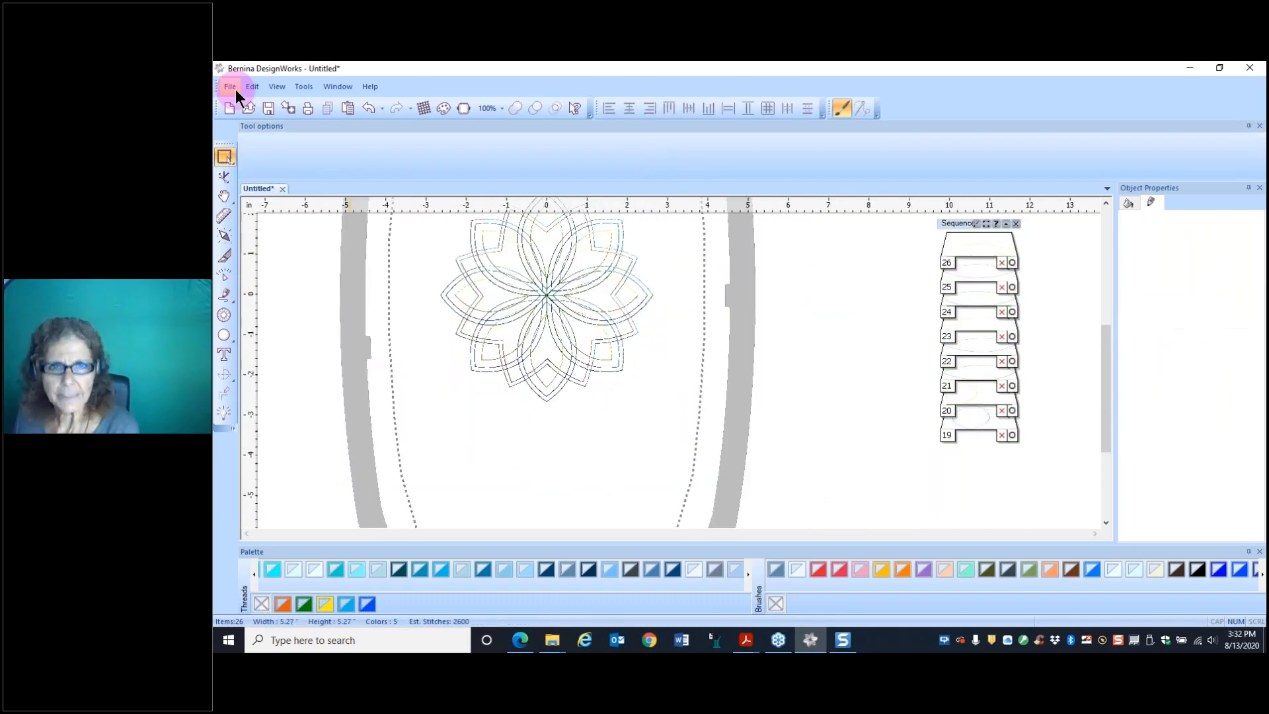
Step: Save the design as Base Design.Draw in the My Files folder, replacing the existing file
{"action": "left_click", "coordinate": [235, 89]}
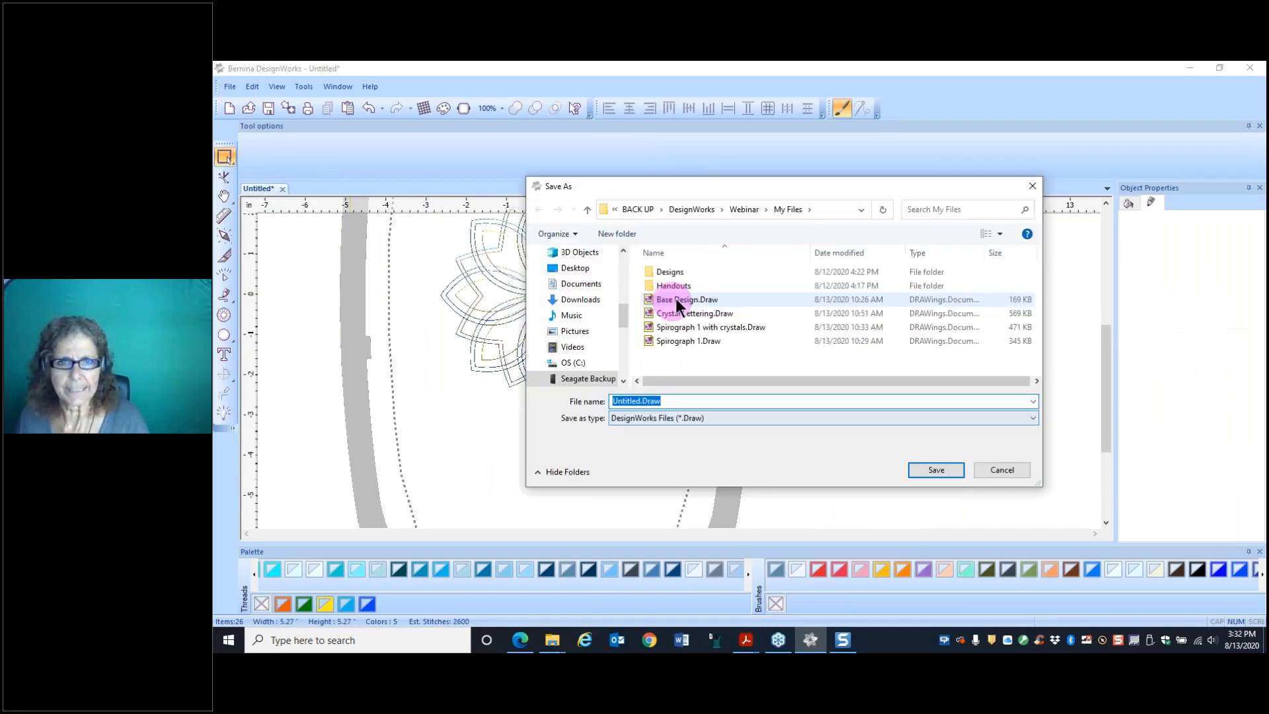
{"action": "double_click", "coordinate": [675, 299]}
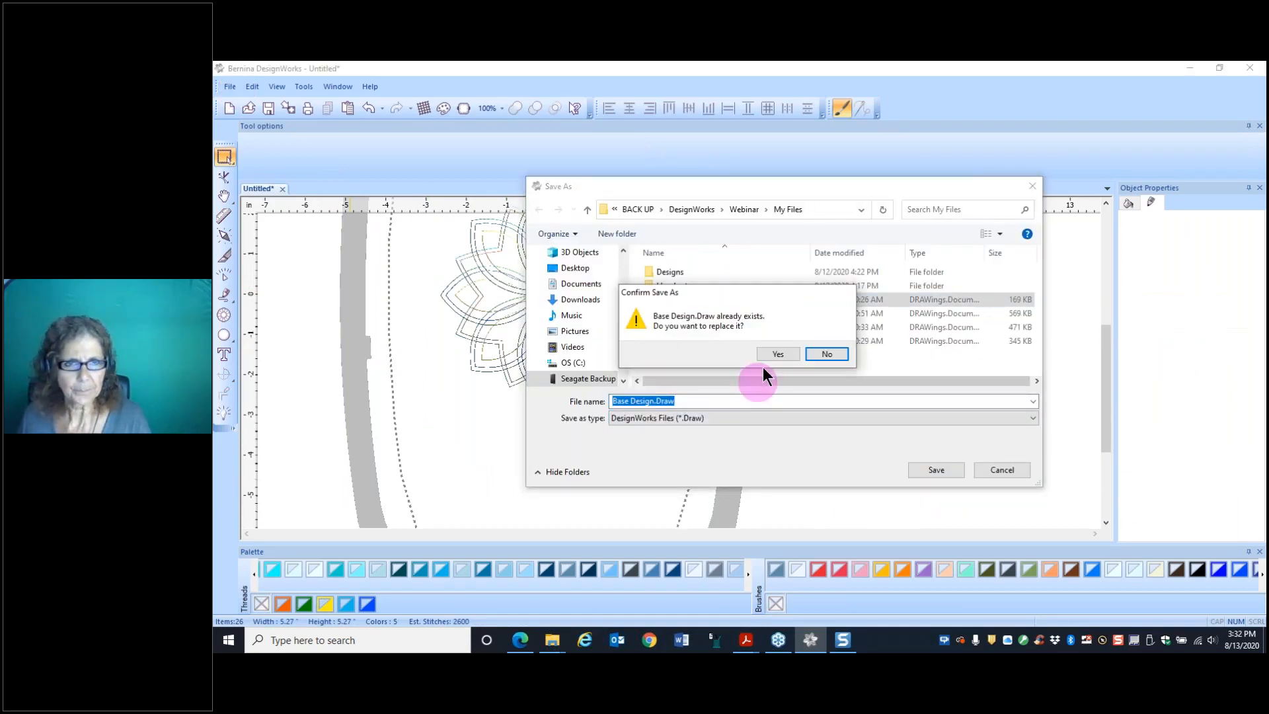
{"action": "left_click", "coordinate": [773, 355]}
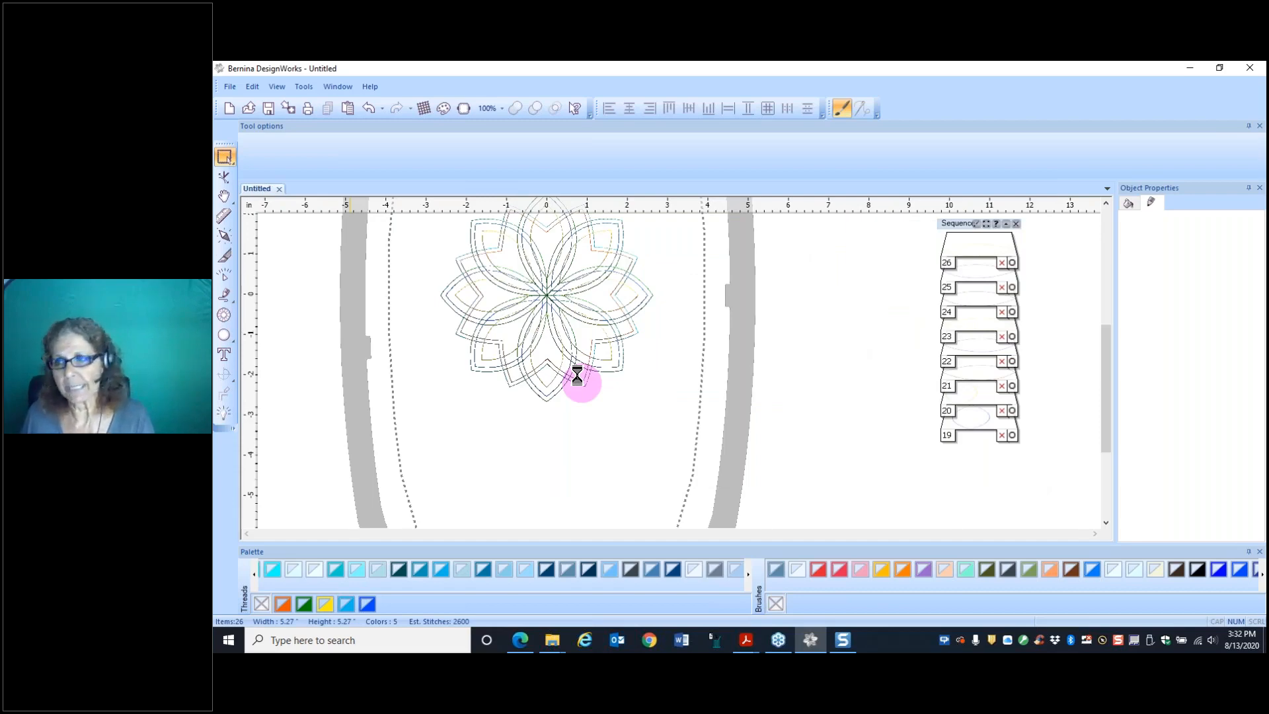
{"action": "scroll", "coordinate": [547, 281], "scroll_direction": "down", "scroll_amount": 2}
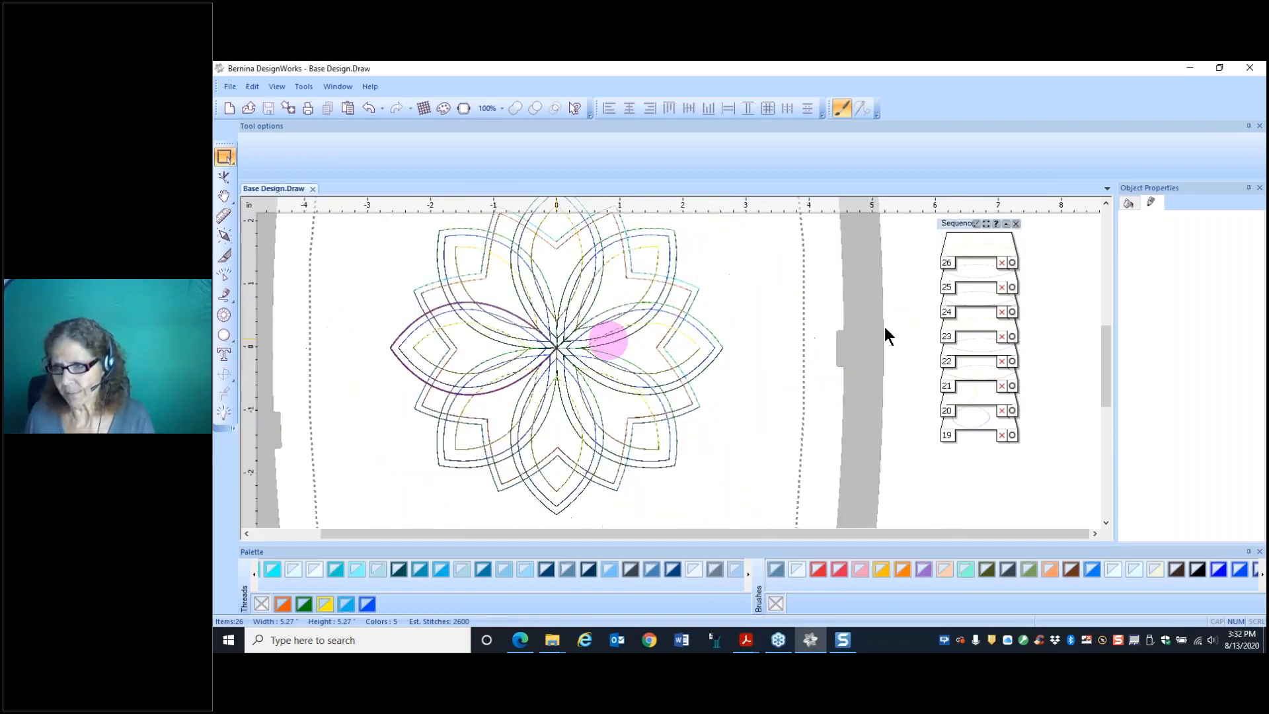
{"action": "key", "text": "alt+Tab"}
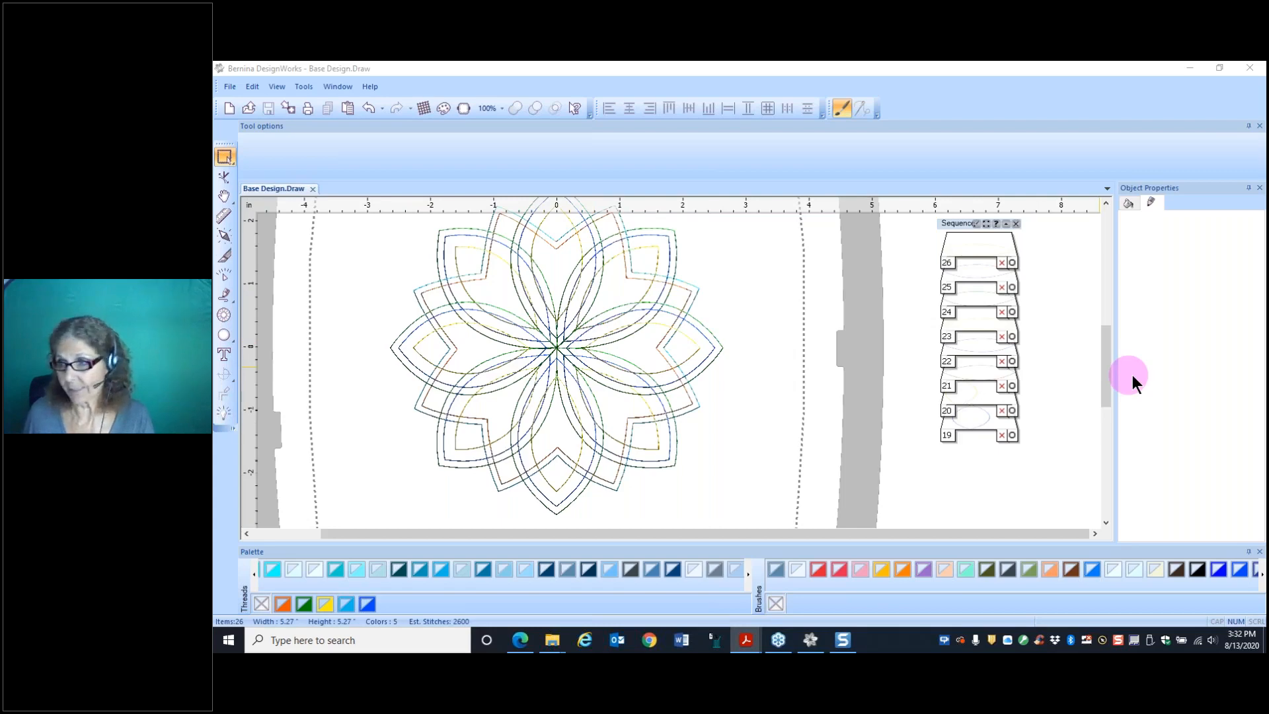
Step: Select the eight yellow inner petal outlines and apply running stitch style 31 to them
{"action": "left_click_drag", "start_coordinate": [1104, 373], "coordinate": [1104, 368]}
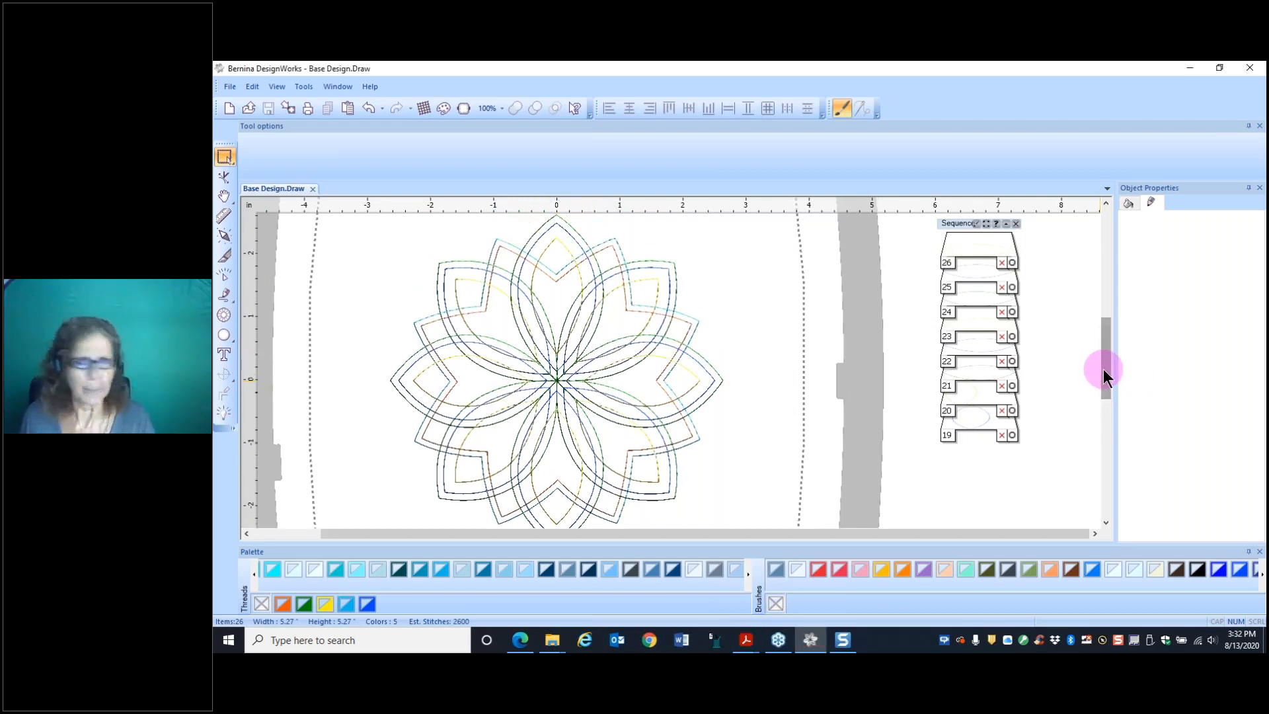
{"action": "left_click", "coordinate": [657, 288]}
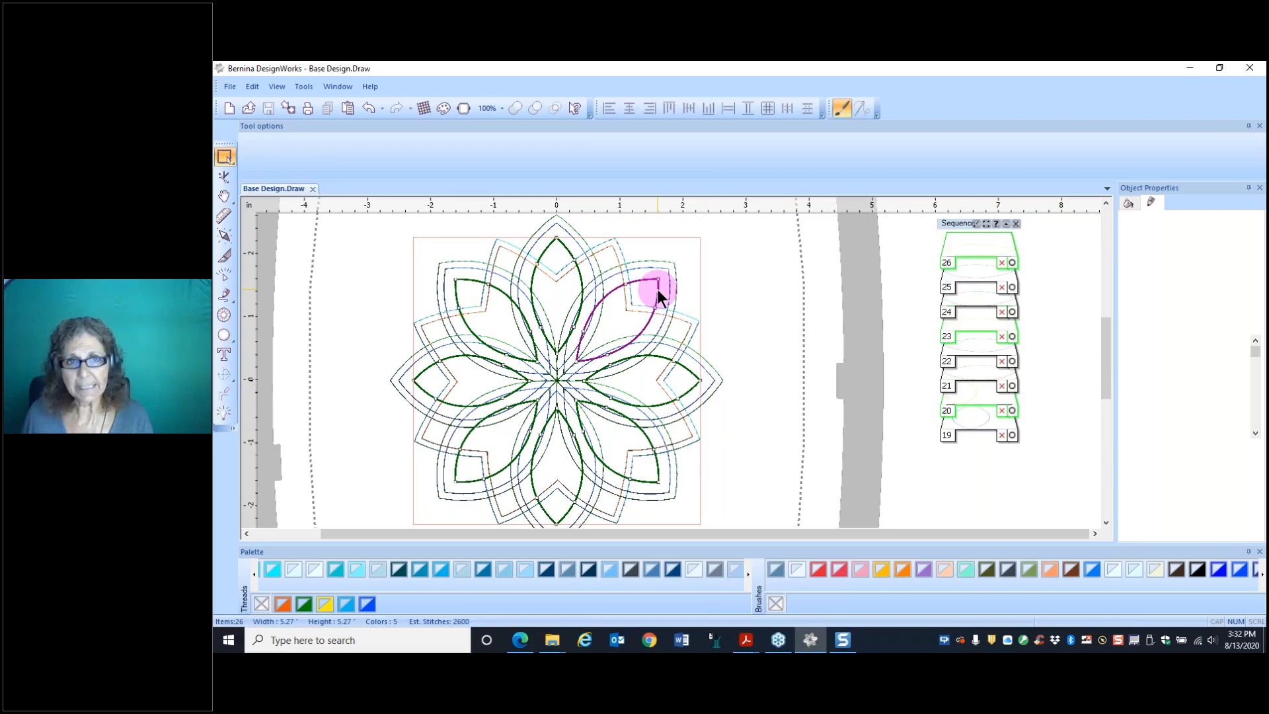
{"action": "left_click", "coordinate": [657, 288]}
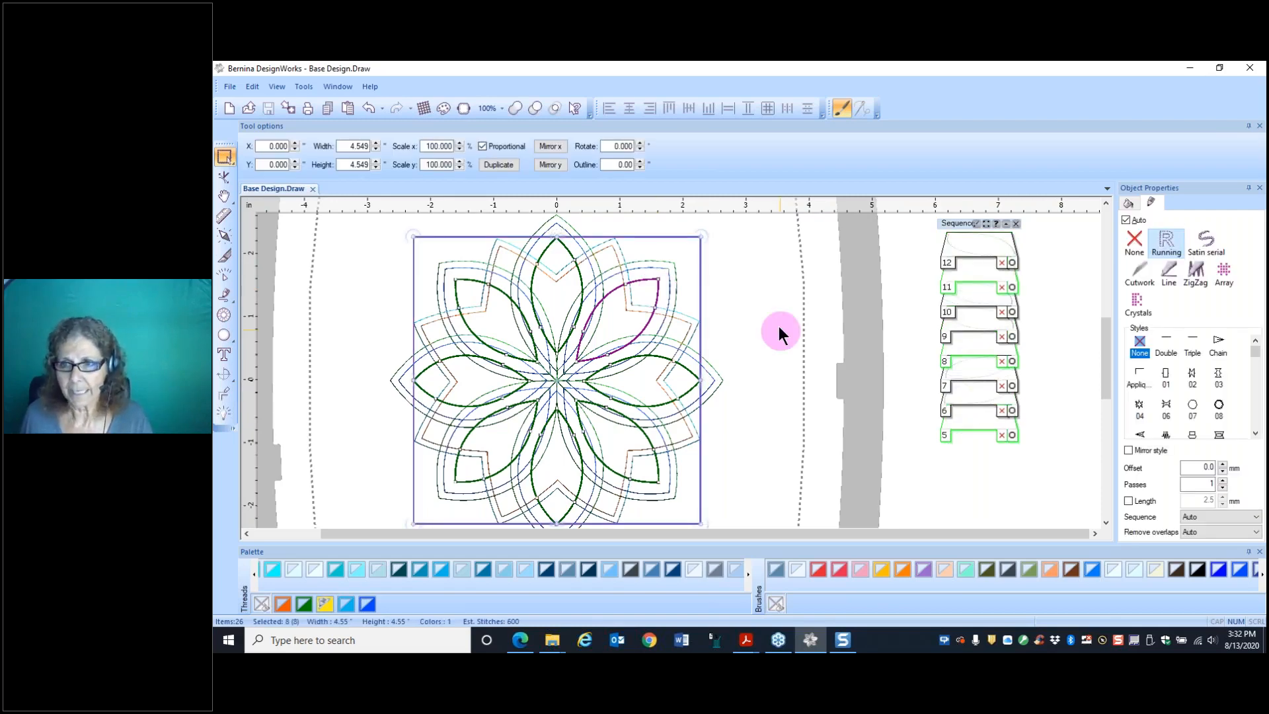
{"action": "left_click", "coordinate": [1255, 434]}
{"action": "left_click", "coordinate": [1254, 435]}
{"action": "left_click", "coordinate": [1254, 435]}
{"action": "left_click", "coordinate": [1254, 434]}
{"action": "left_click", "coordinate": [1254, 434]}
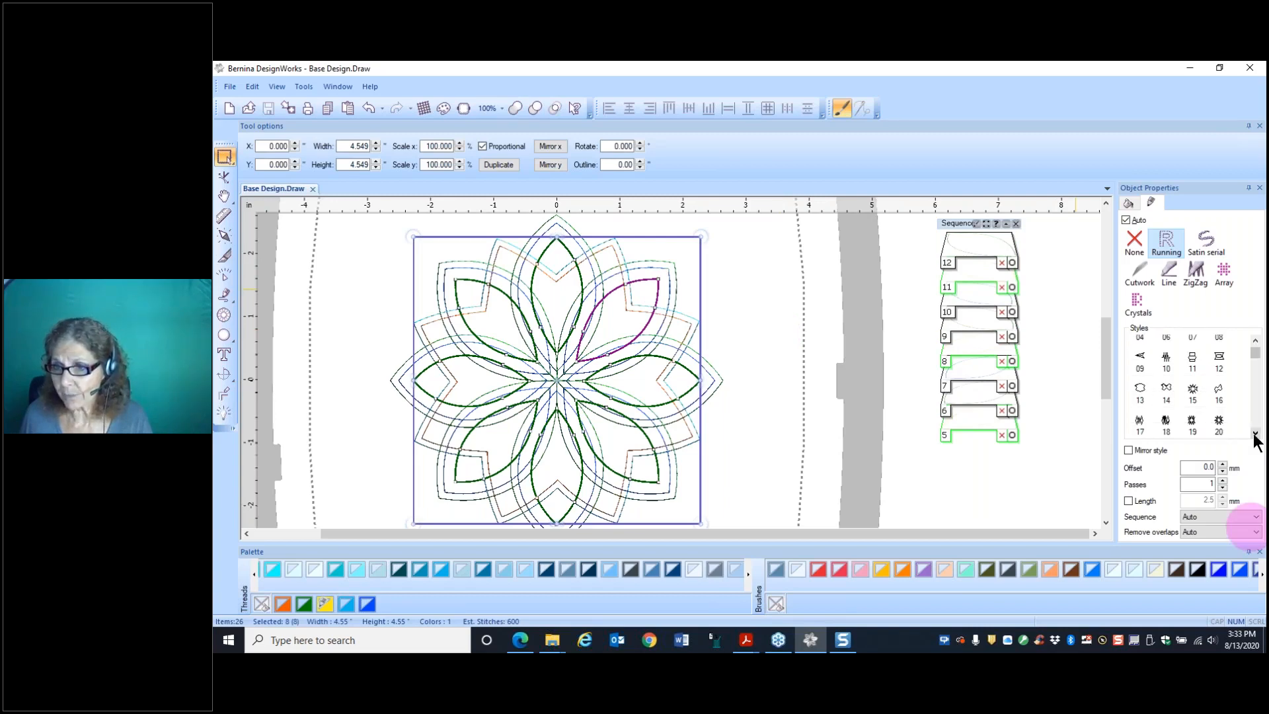
{"action": "left_click", "coordinate": [1255, 434]}
{"action": "left_click", "coordinate": [1254, 434]}
{"action": "left_click", "coordinate": [1254, 435]}
{"action": "left_click", "coordinate": [1255, 434]}
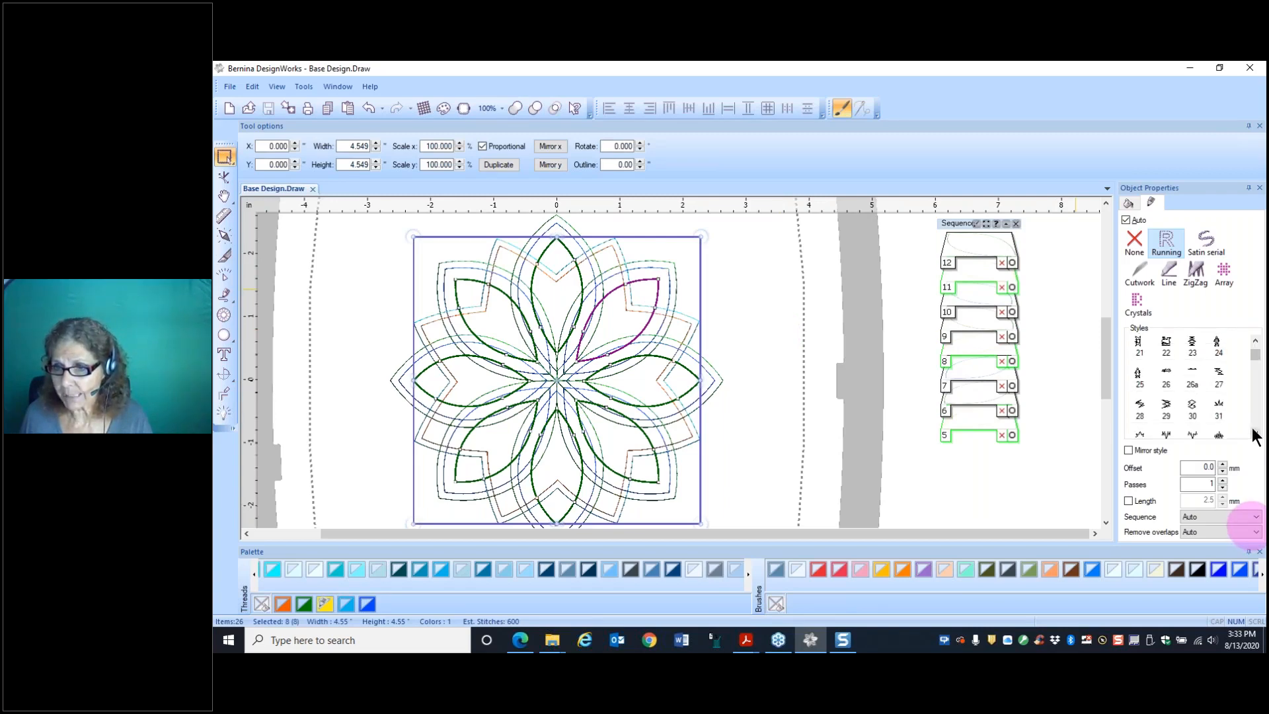
{"action": "left_click", "coordinate": [1215, 406]}
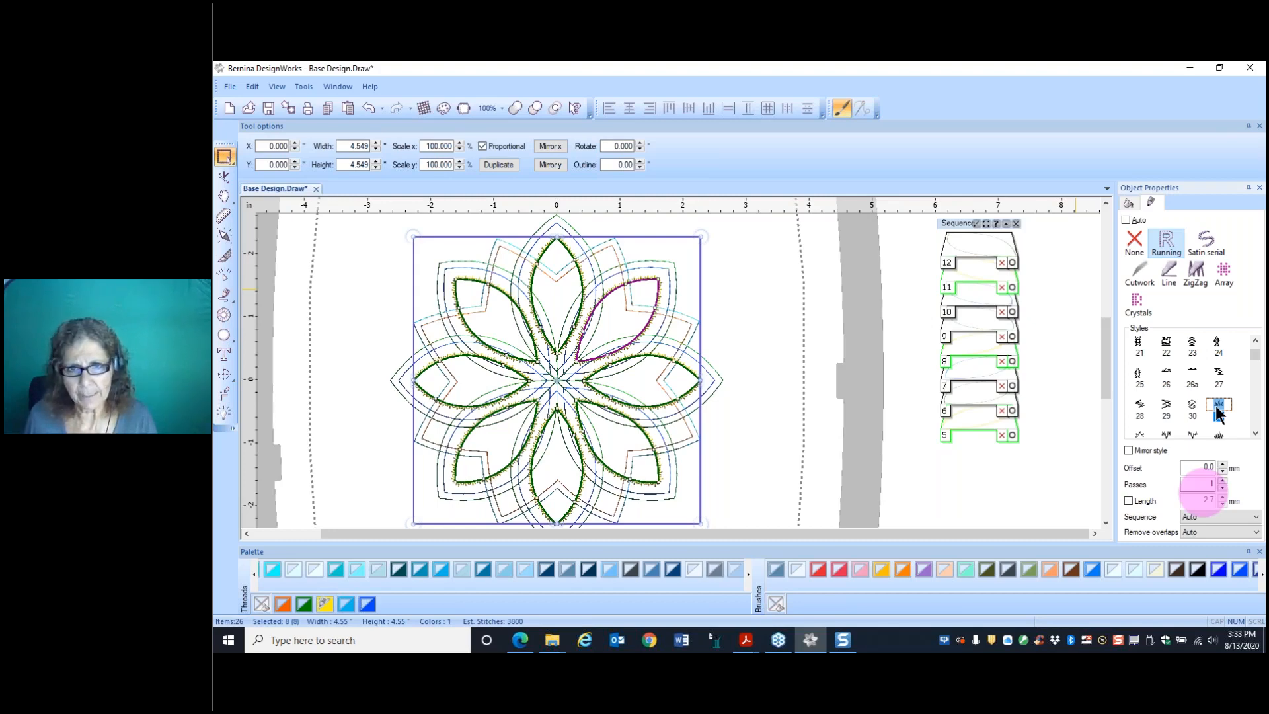
Step: Mirror the stitch style of the yellow petals so its pattern faces the inside of the outlines
{"action": "scroll", "coordinate": [665, 375], "scroll_direction": "up", "scroll_amount": 8}
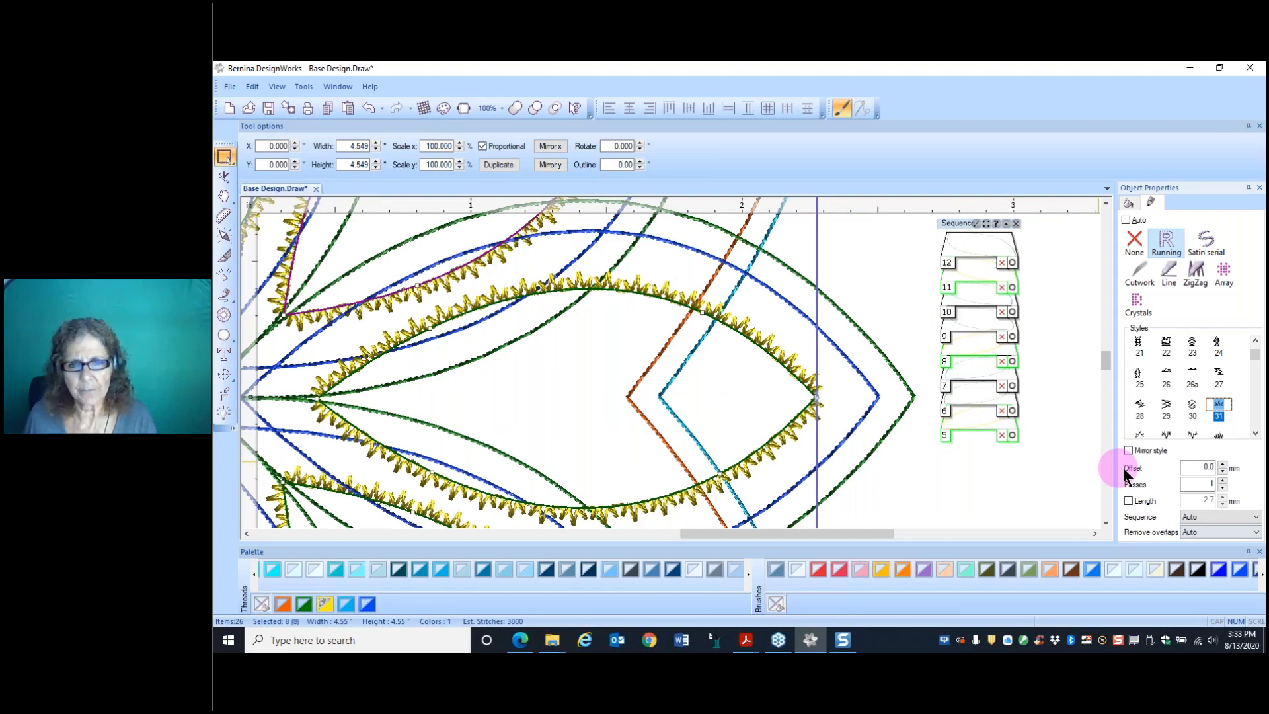
{"action": "left_click", "coordinate": [1129, 451]}
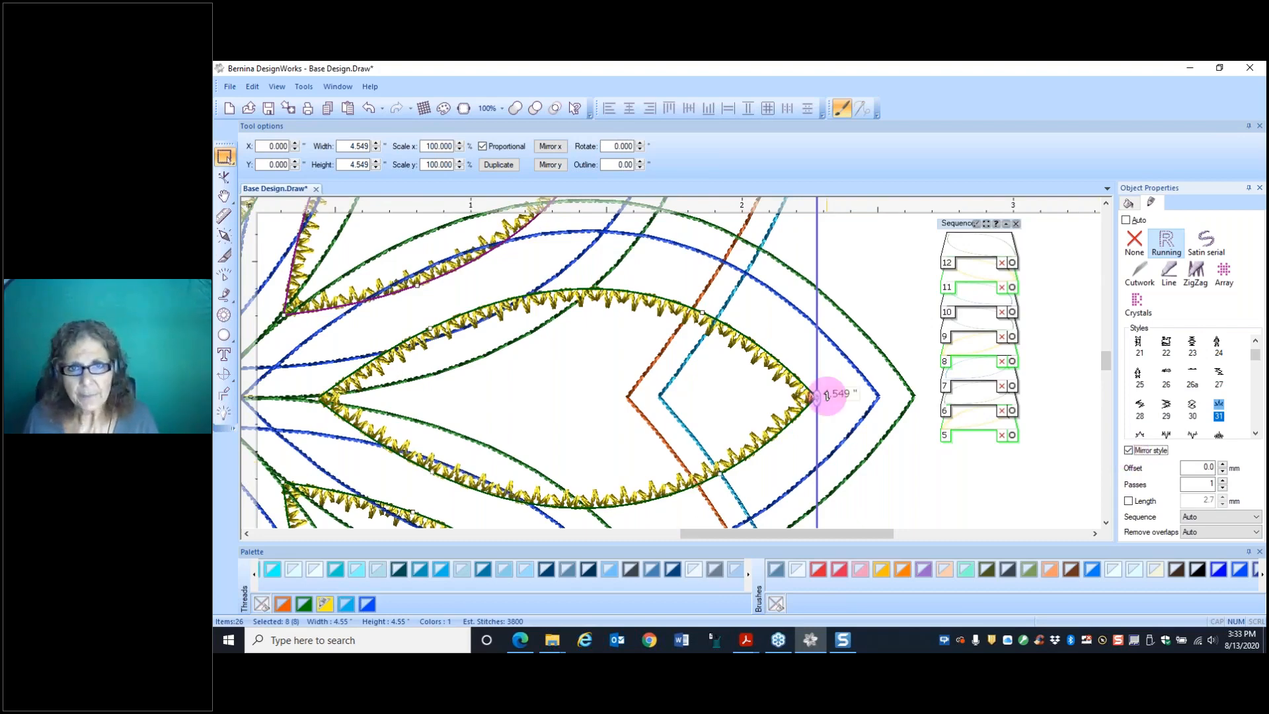
{"action": "scroll", "coordinate": [826, 395], "scroll_direction": "down", "scroll_amount": 3}
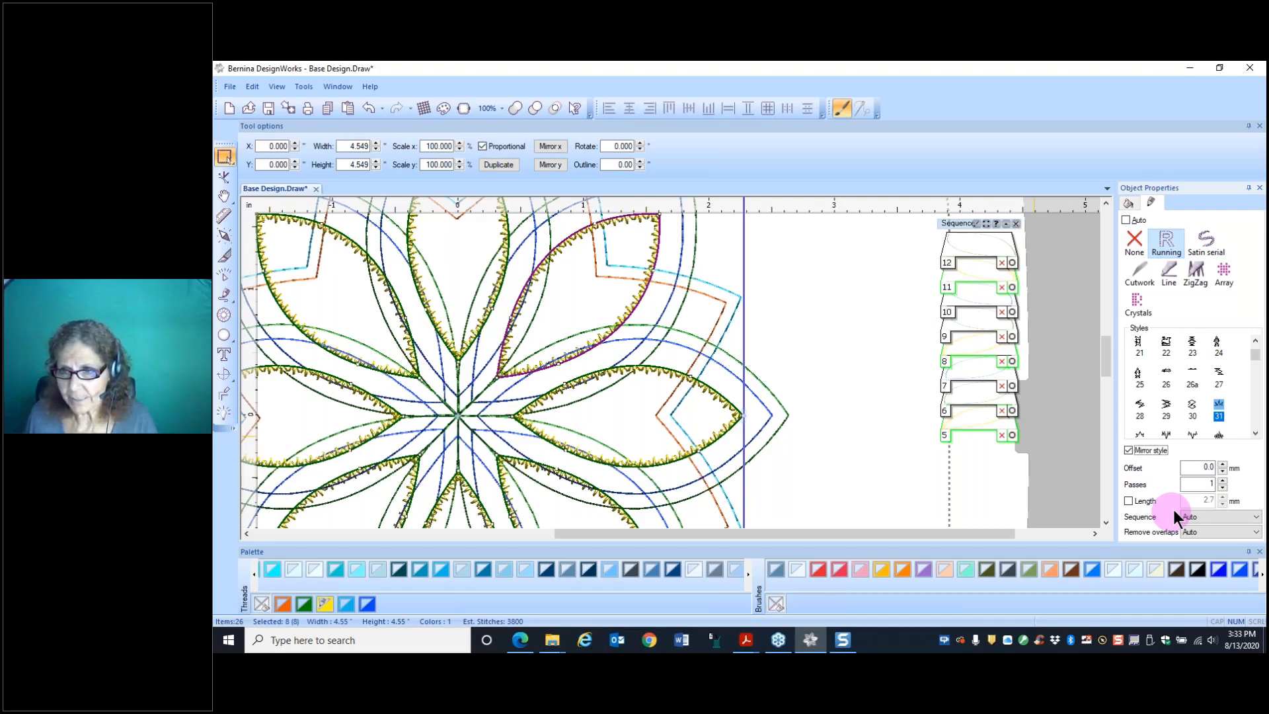
Step: Apply running stitch style 45 to the light blue star outline
{"action": "left_click", "coordinate": [727, 289]}
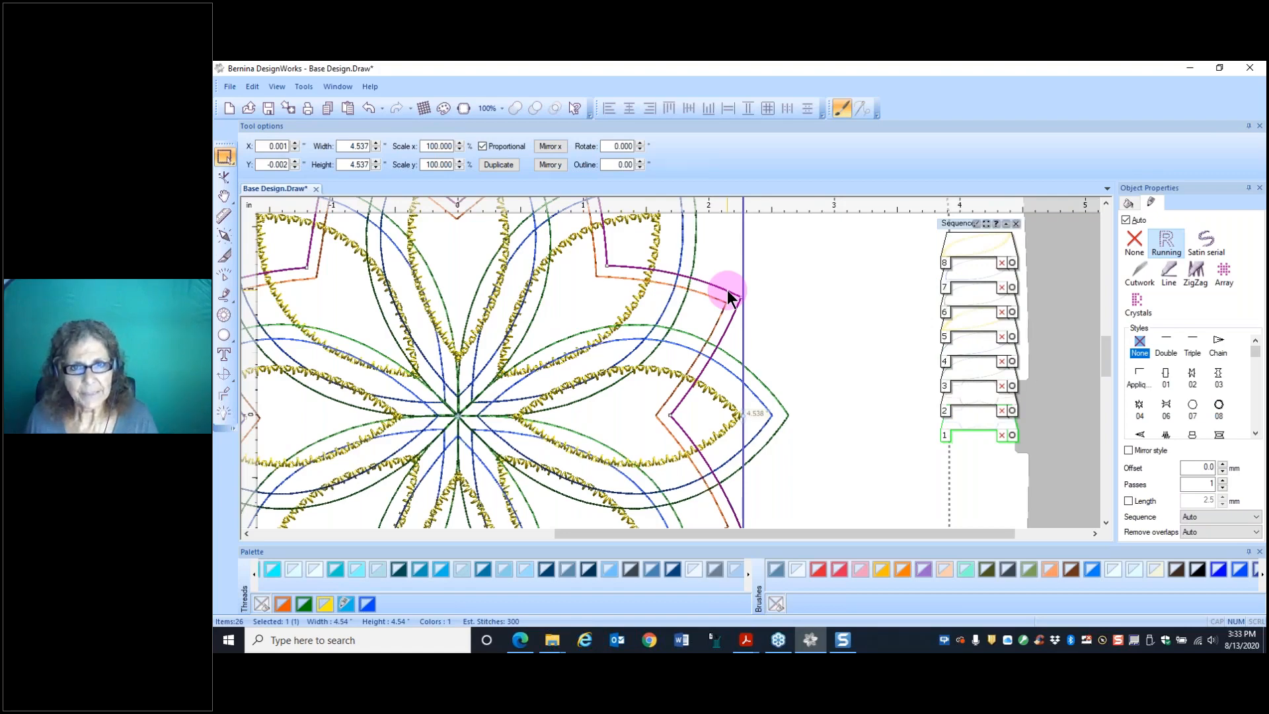
{"action": "left_click", "coordinate": [1255, 433]}
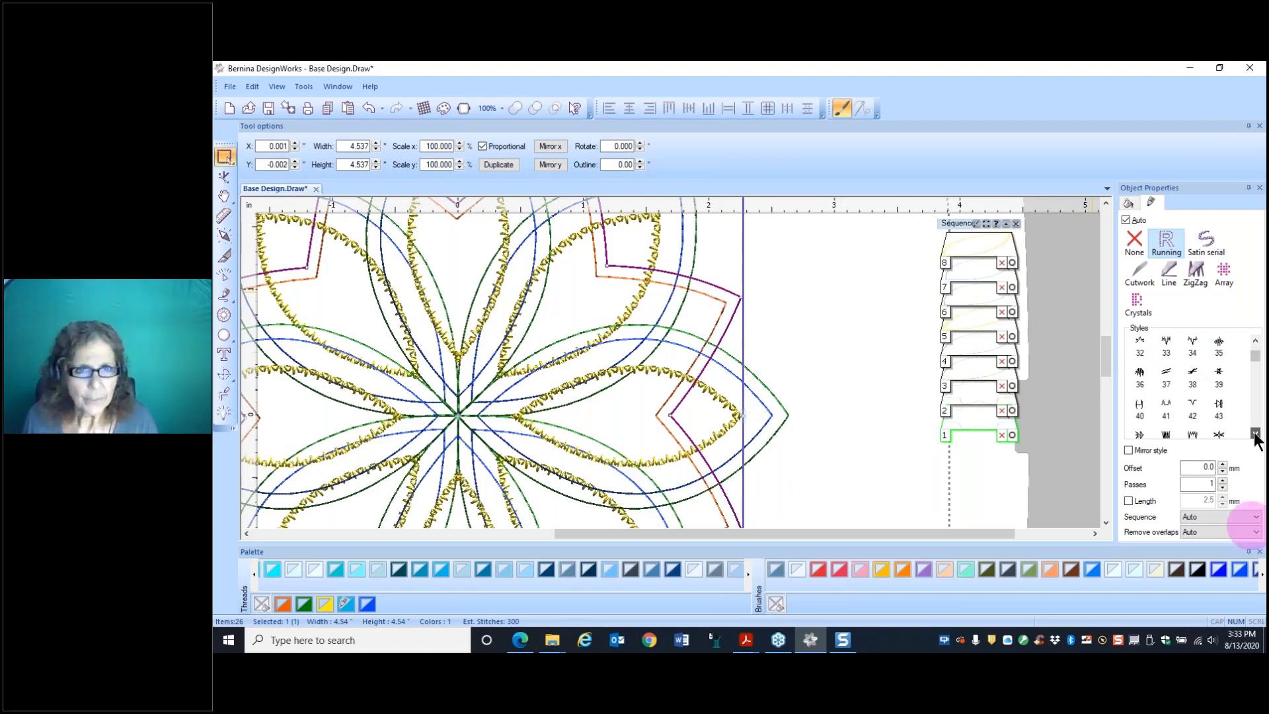
{"action": "left_click", "coordinate": [1165, 434]}
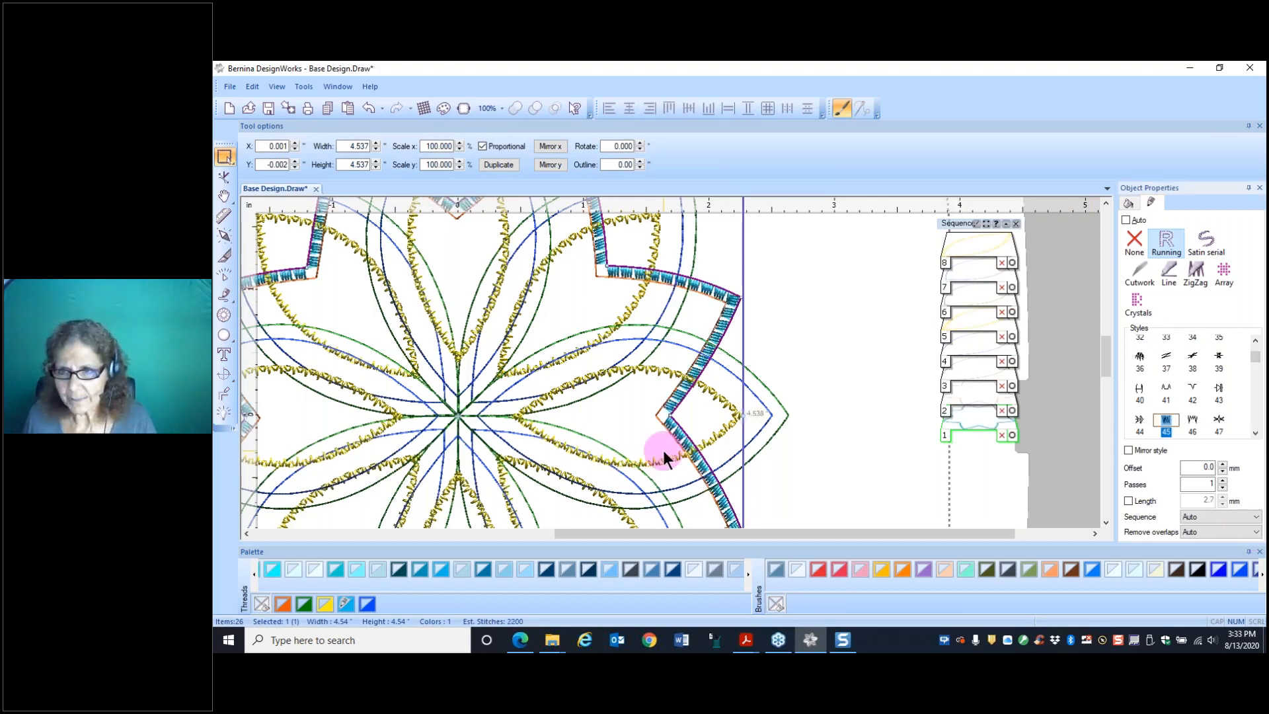
Step: Apply running stitch style 35 to the orange star outline
{"action": "left_click", "coordinate": [600, 276]}
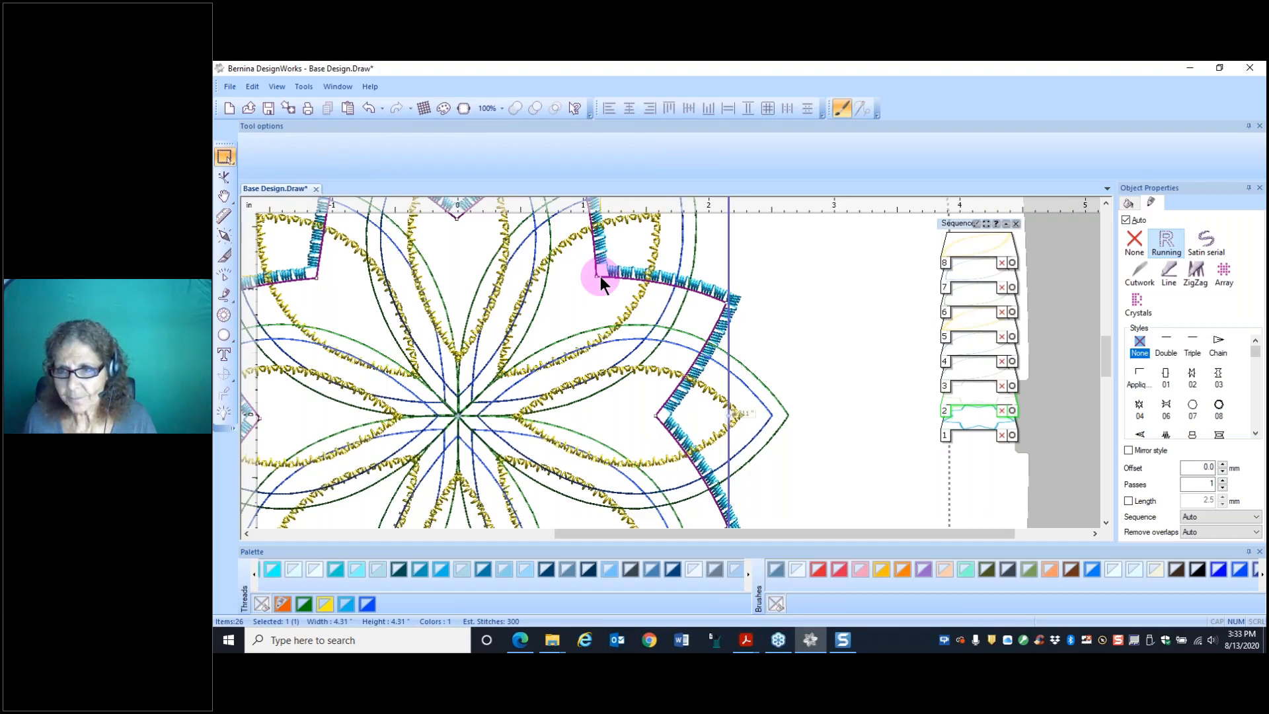
{"action": "left_click", "coordinate": [1255, 434]}
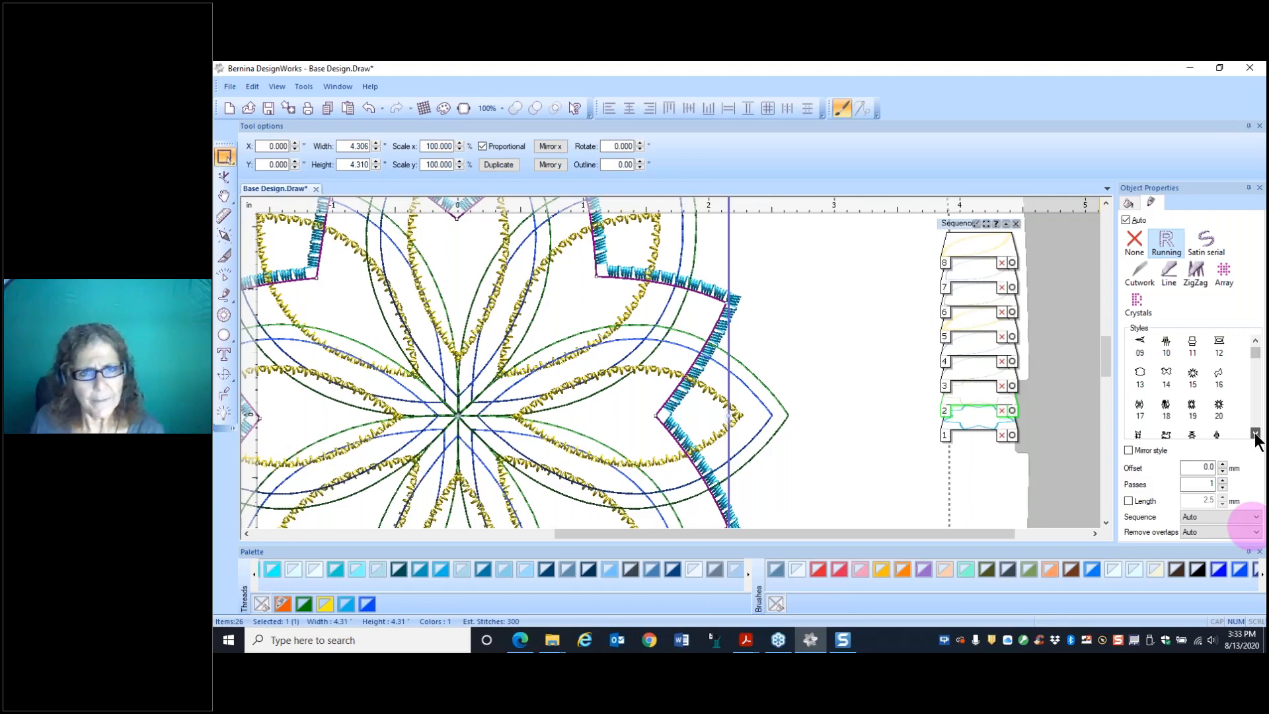
{"action": "left_click", "coordinate": [542, 284]}
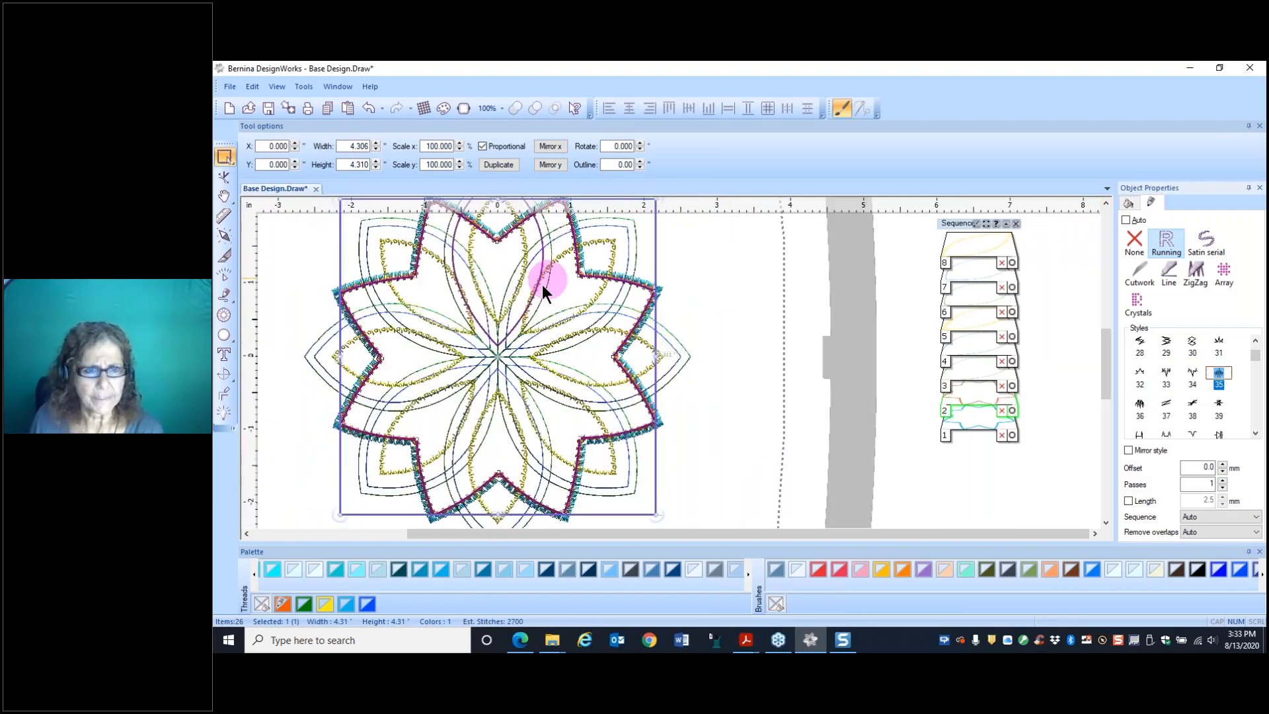
Step: Shrink the orange star proportionally about its center to about 3.86 inches wide, inside the light blue star
{"action": "scroll", "coordinate": [705, 471], "scroll_direction": "up", "scroll_amount": 1}
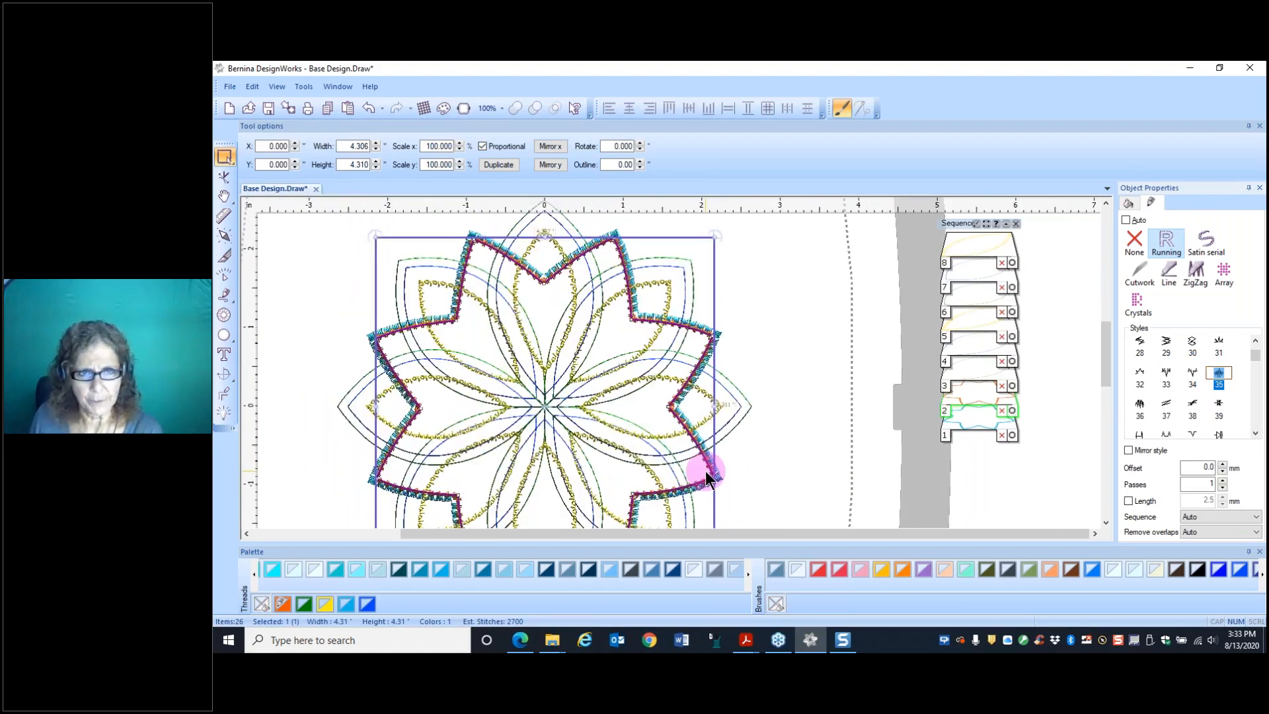
{"action": "scroll", "coordinate": [705, 474], "scroll_direction": "down", "scroll_amount": 1}
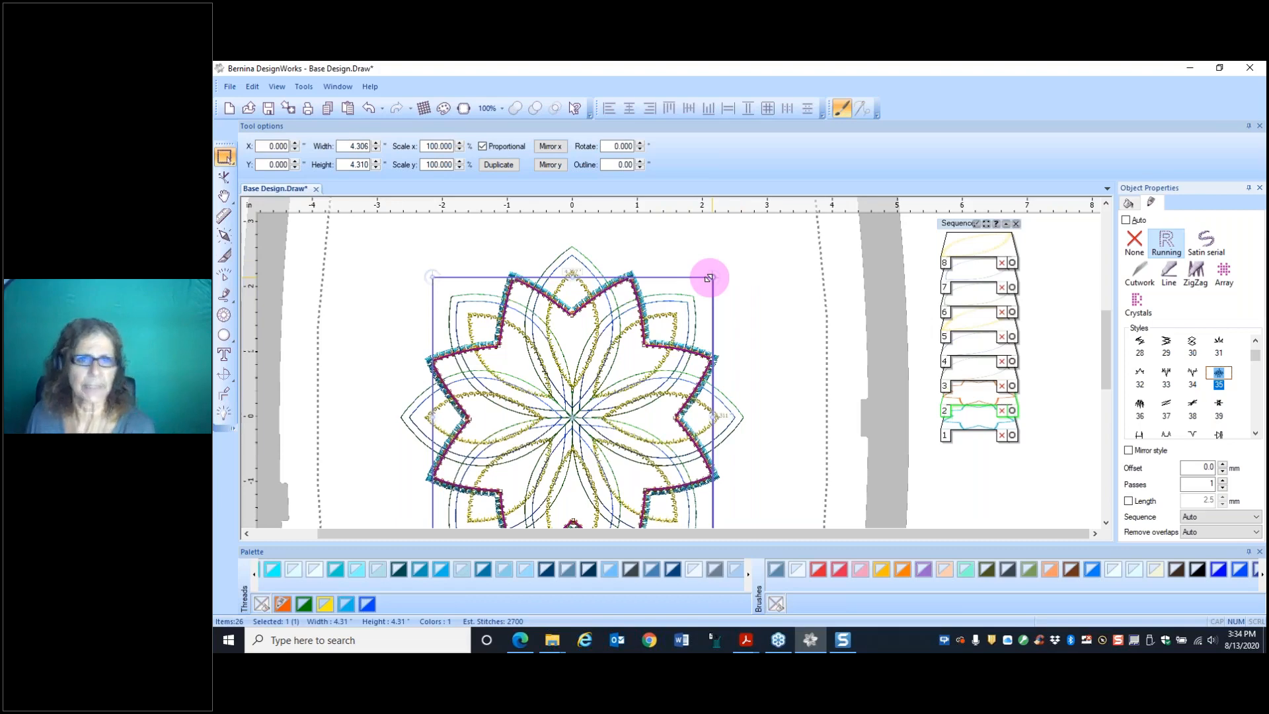
{"action": "left_click_drag", "start_coordinate": [709, 277], "coordinate": [698, 286]}
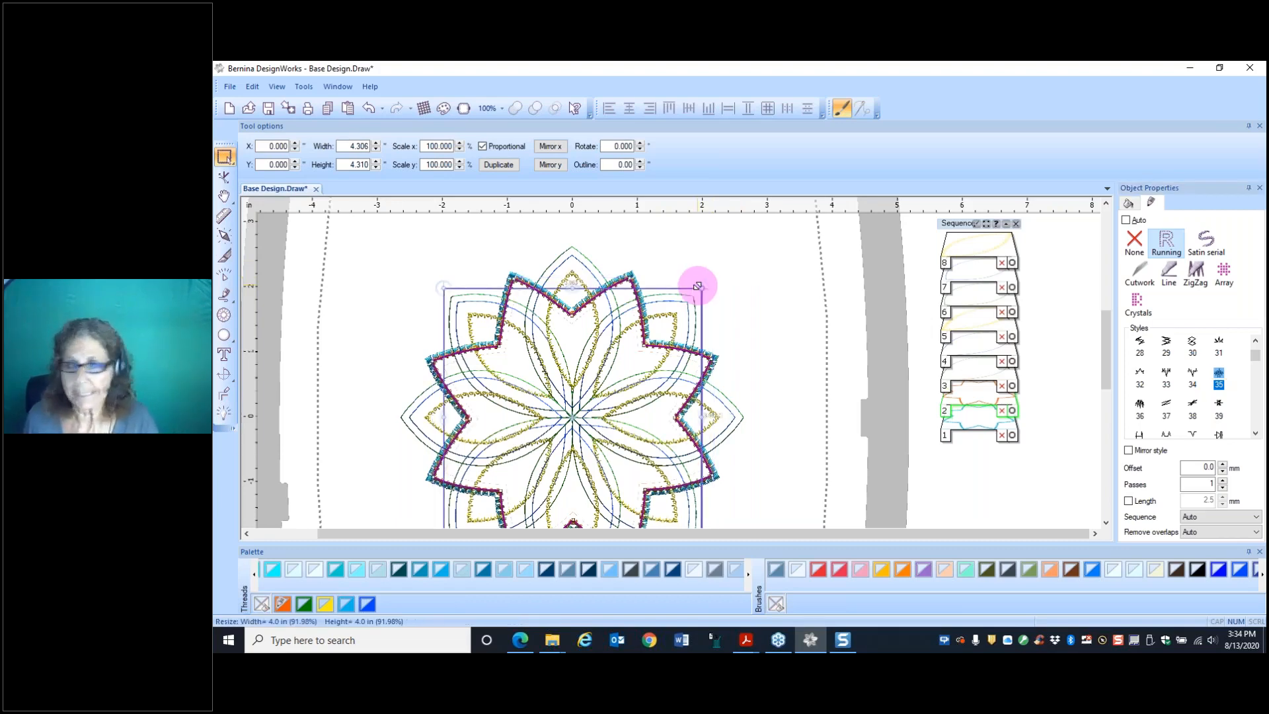
{"action": "left_click_drag", "start_coordinate": [697, 287], "coordinate": [698, 292]}
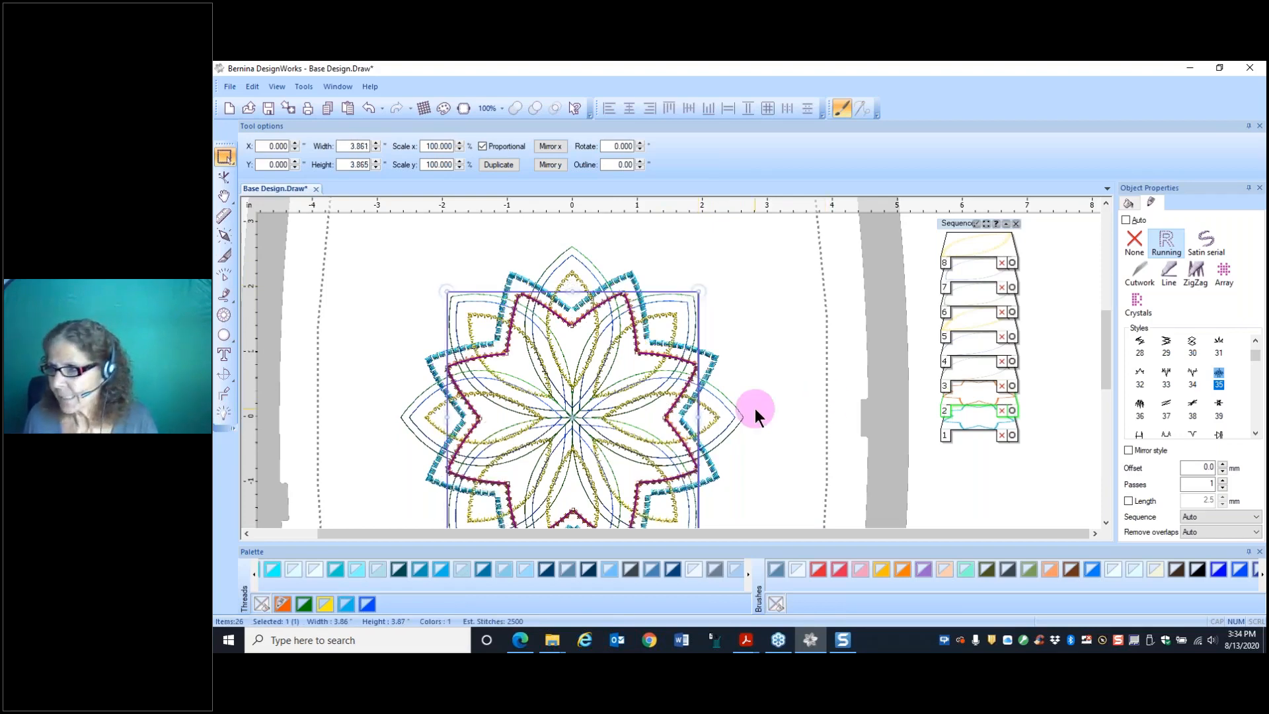
Step: Apply running stitch style 04 to the blue petal group, clear the selection, and check the stitches up close
{"action": "left_click", "coordinate": [579, 251]}
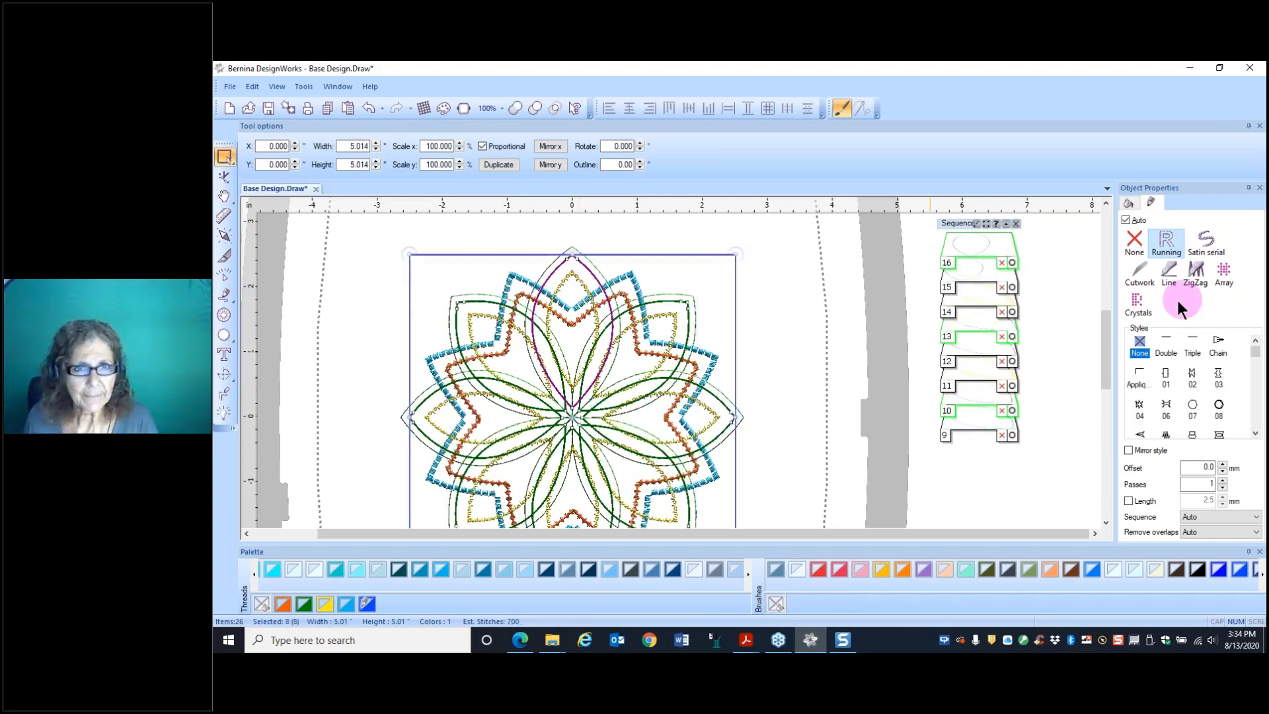
{"action": "left_click", "coordinate": [1139, 407]}
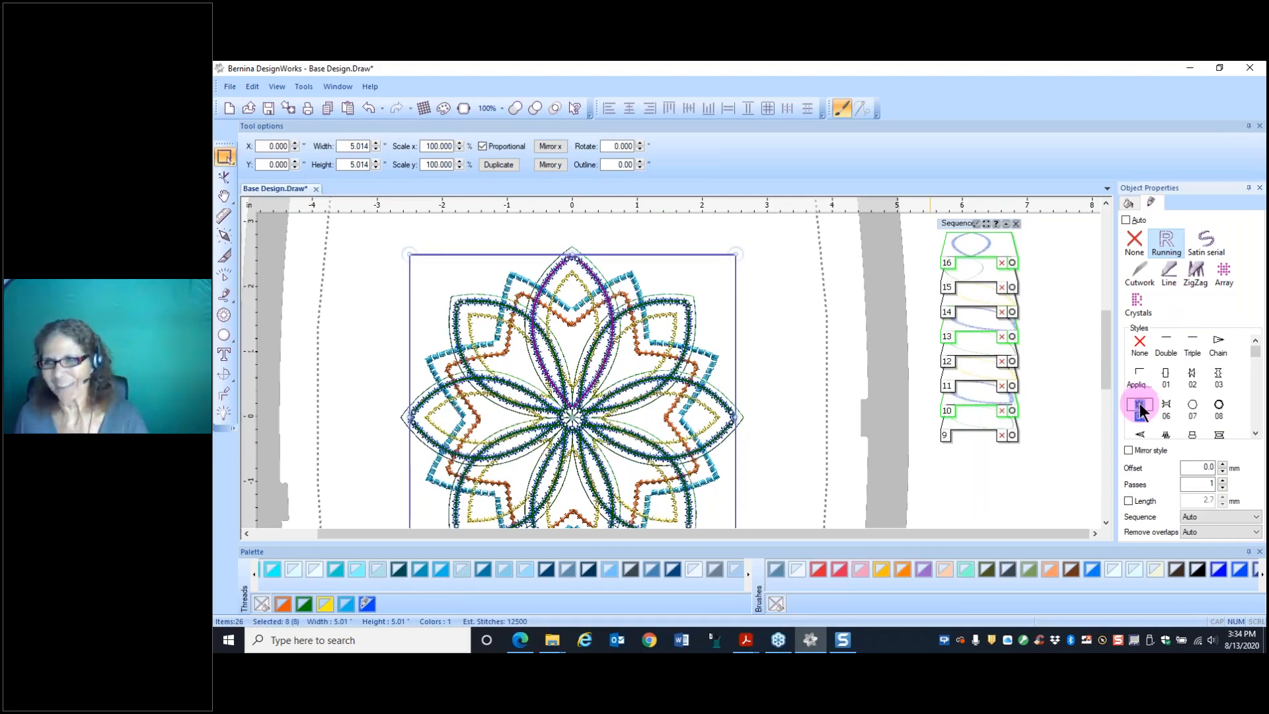
{"action": "left_click", "coordinate": [793, 317]}
{"action": "scroll", "coordinate": [567, 276], "scroll_direction": "up", "scroll_amount": 5}
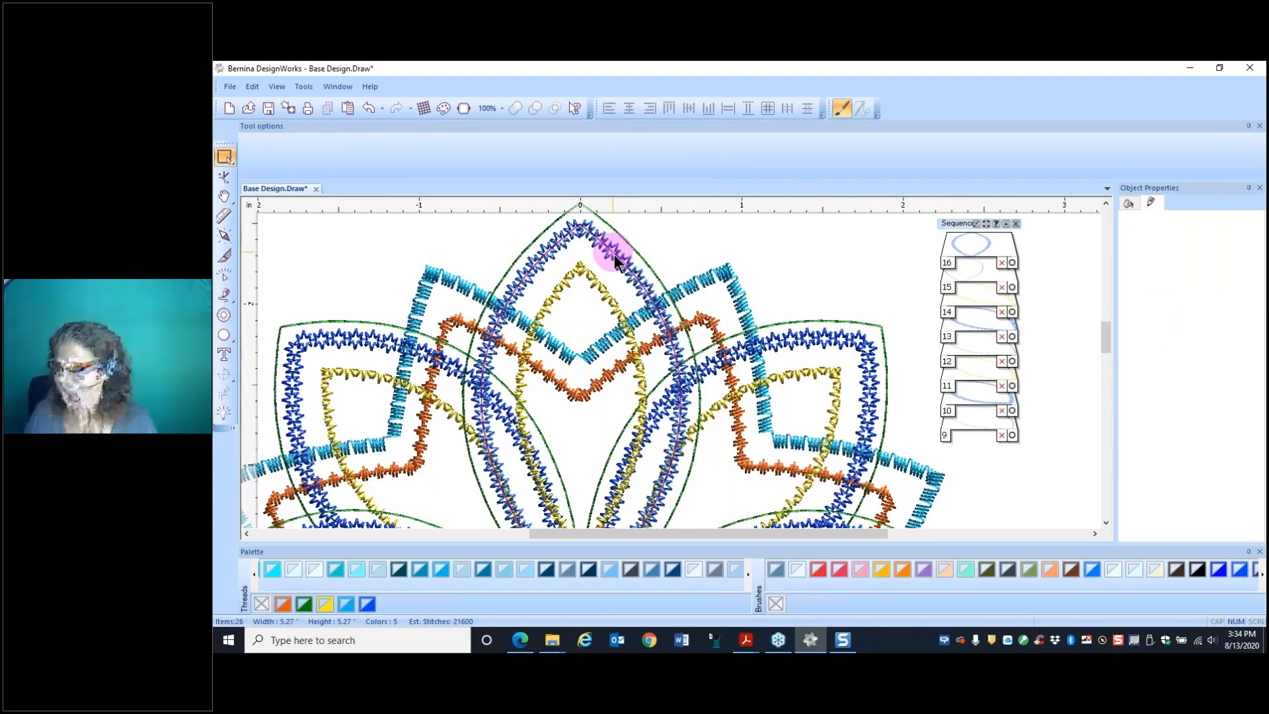
{"action": "scroll", "coordinate": [618, 255], "scroll_direction": "down", "scroll_amount": 3}
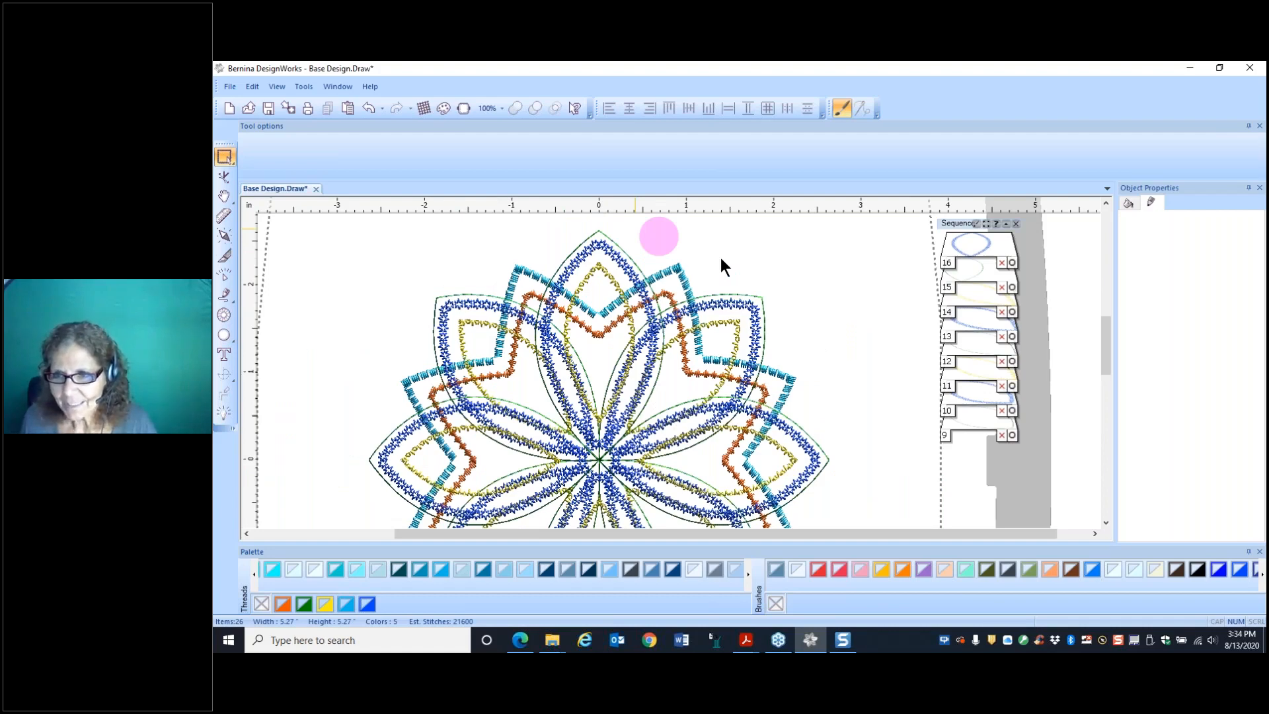
Step: Select the eight green outer petal outlines, apply a decorative running stitch style to them, and clear the selection
{"action": "left_click", "coordinate": [733, 295], "text": "alt"}
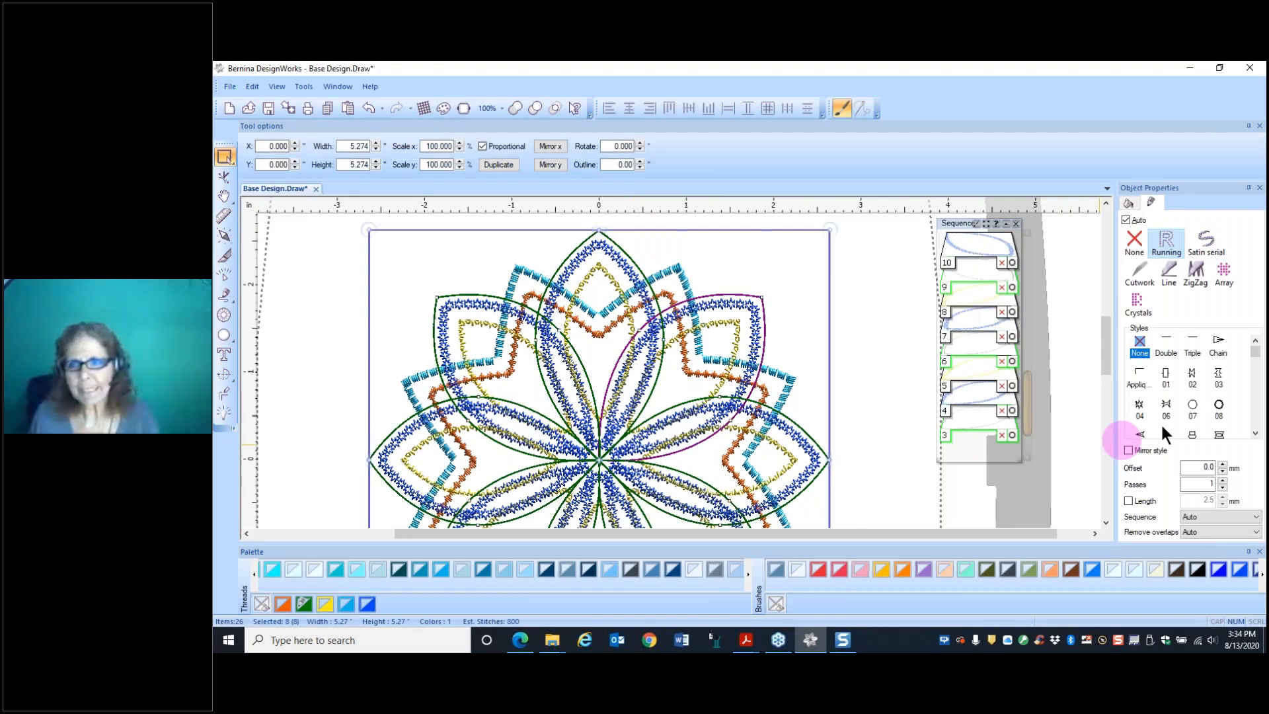
{"action": "scroll", "coordinate": [1162, 425], "scroll_direction": "down", "scroll_amount": 3}
{"action": "left_click", "coordinate": [1217, 376]}
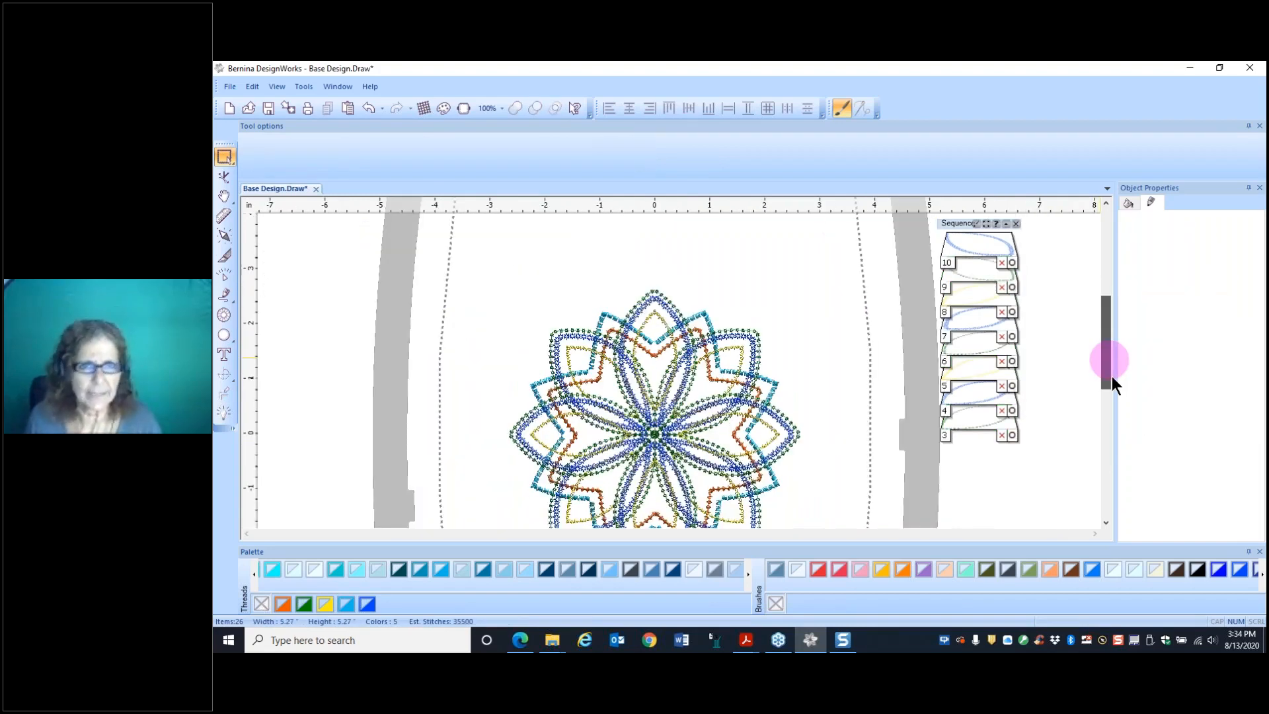
{"action": "left_click_drag", "start_coordinate": [1112, 376], "coordinate": [1112, 396]}
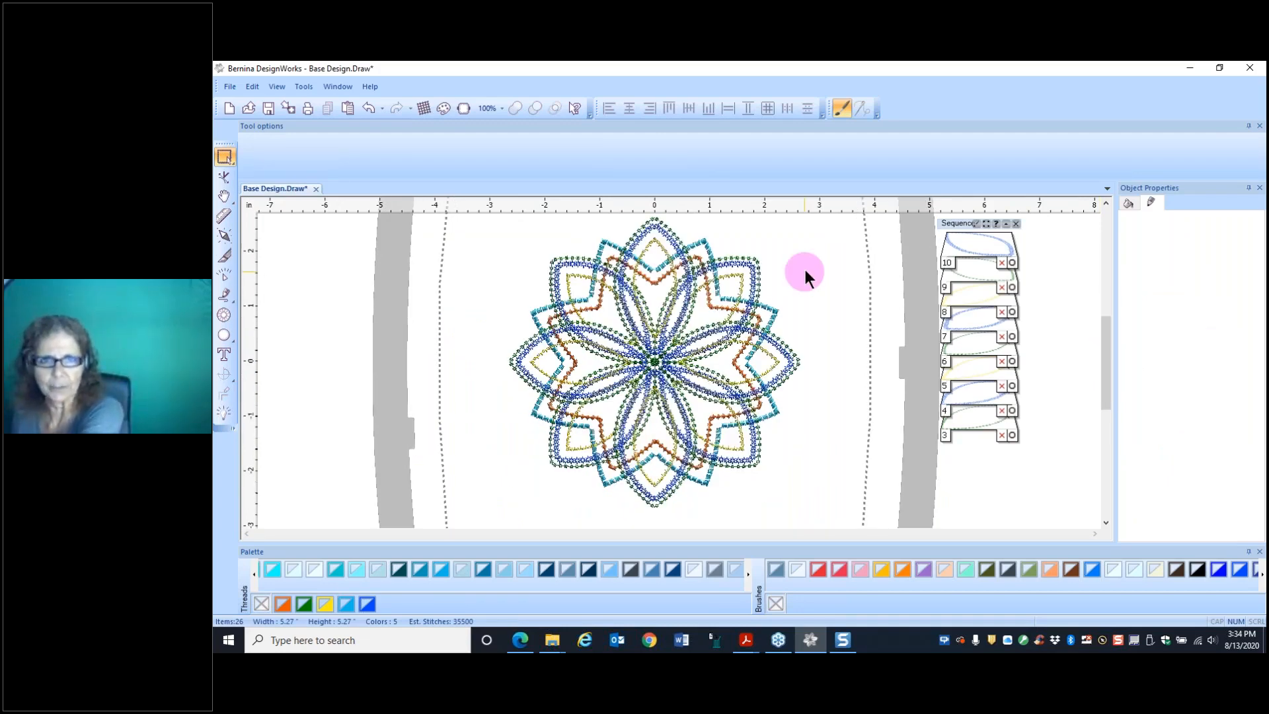
Step: Select the blue petal group, clear the selection, and undo the latest edits to the green outer petal outlines
{"action": "left_click", "coordinate": [755, 272]}
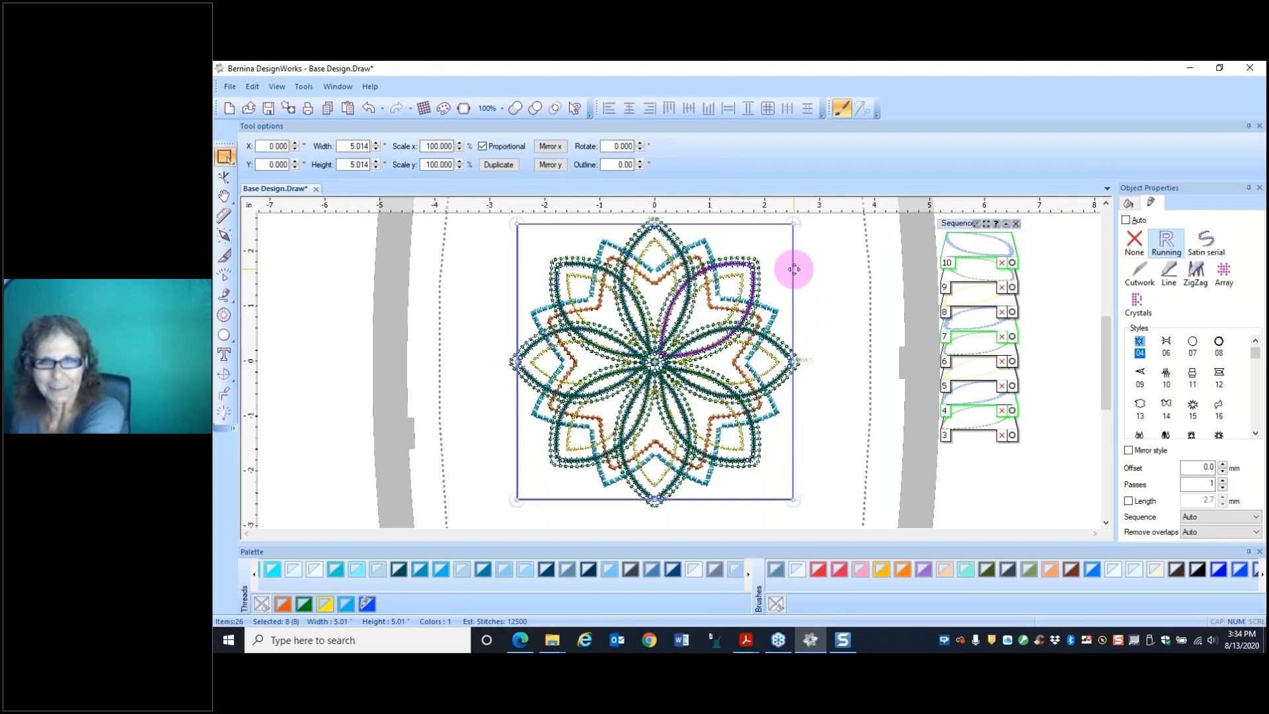
{"action": "left_click", "coordinate": [375, 109]}
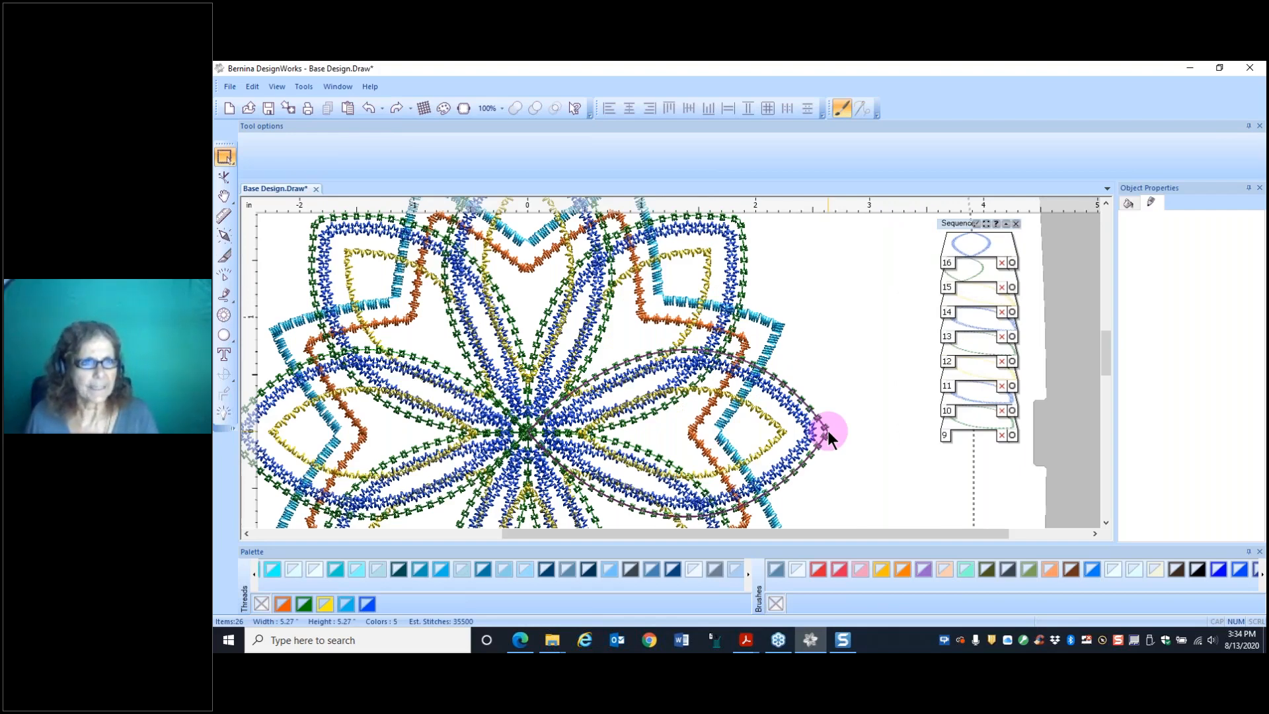
{"action": "left_click", "coordinate": [368, 109]}
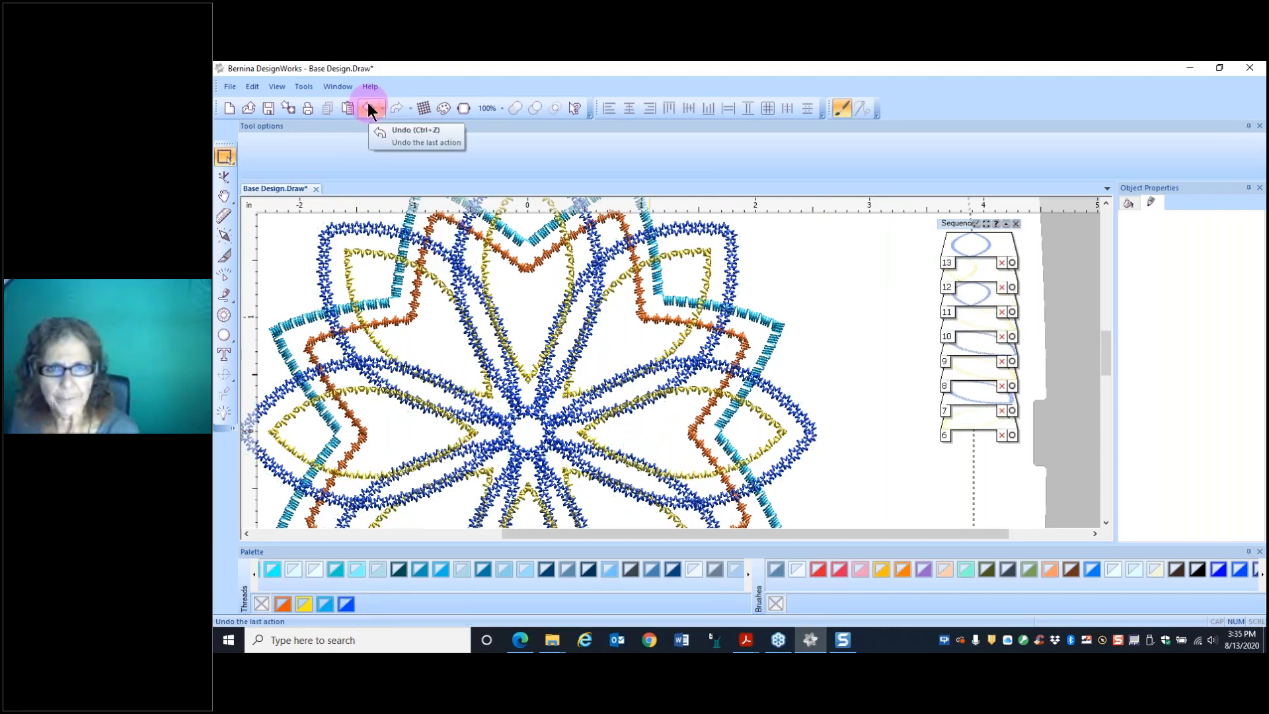
Step: Save the design under the new name Spirograph 2.Draw in the My Files folder
{"action": "left_click", "coordinate": [230, 86]}
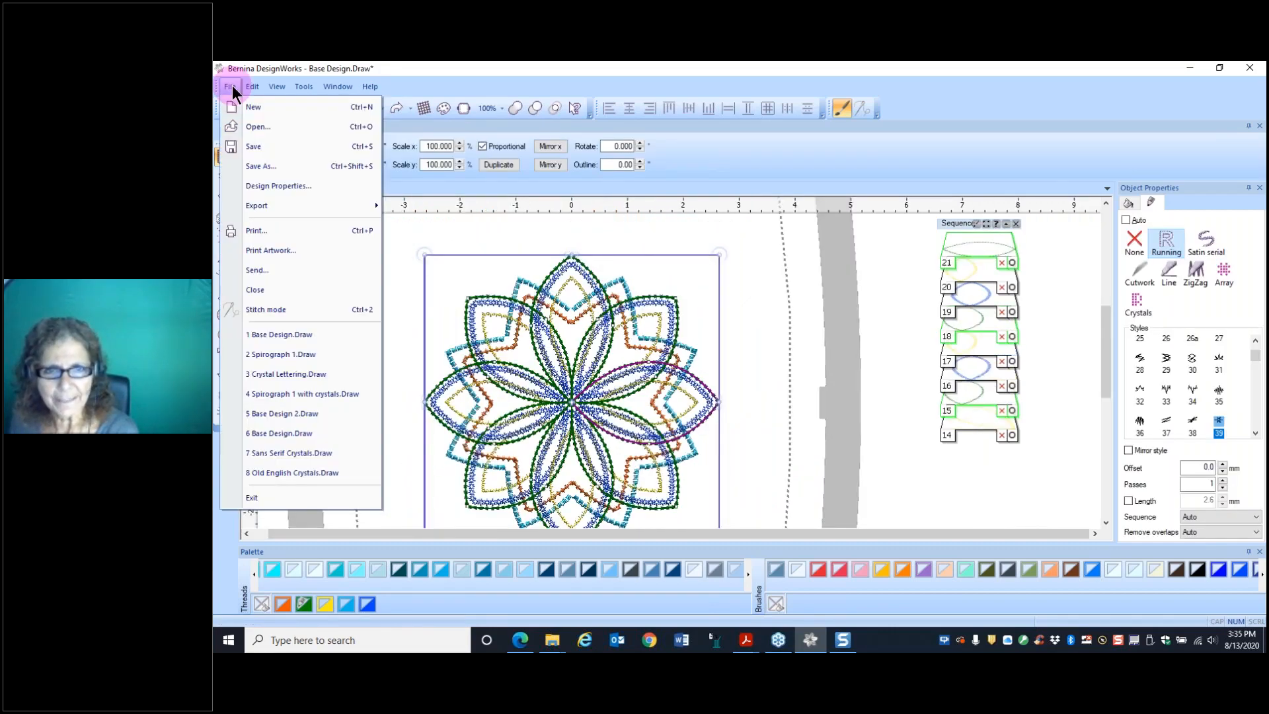
{"action": "left_click", "coordinate": [261, 166]}
{"action": "left_click_drag", "start_coordinate": [660, 401], "coordinate": [657, 401]}
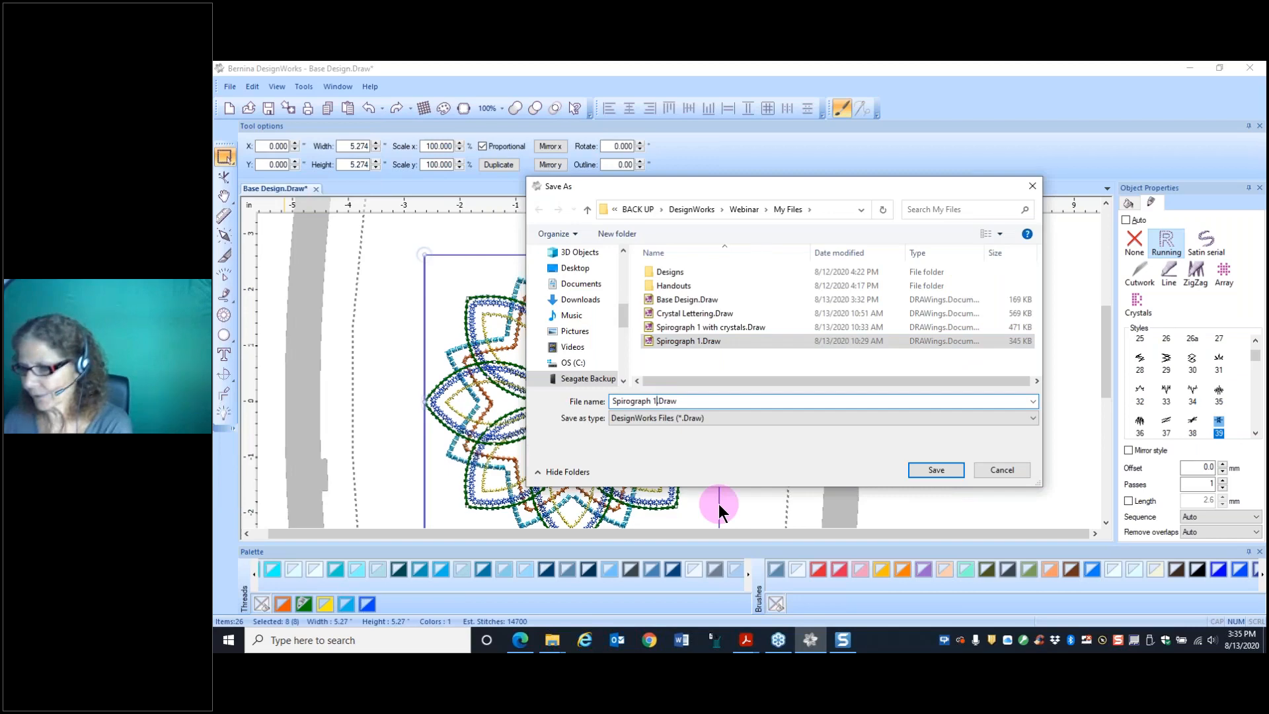
{"action": "key", "text": "BackSpace"}
{"action": "type", "text": "2"}
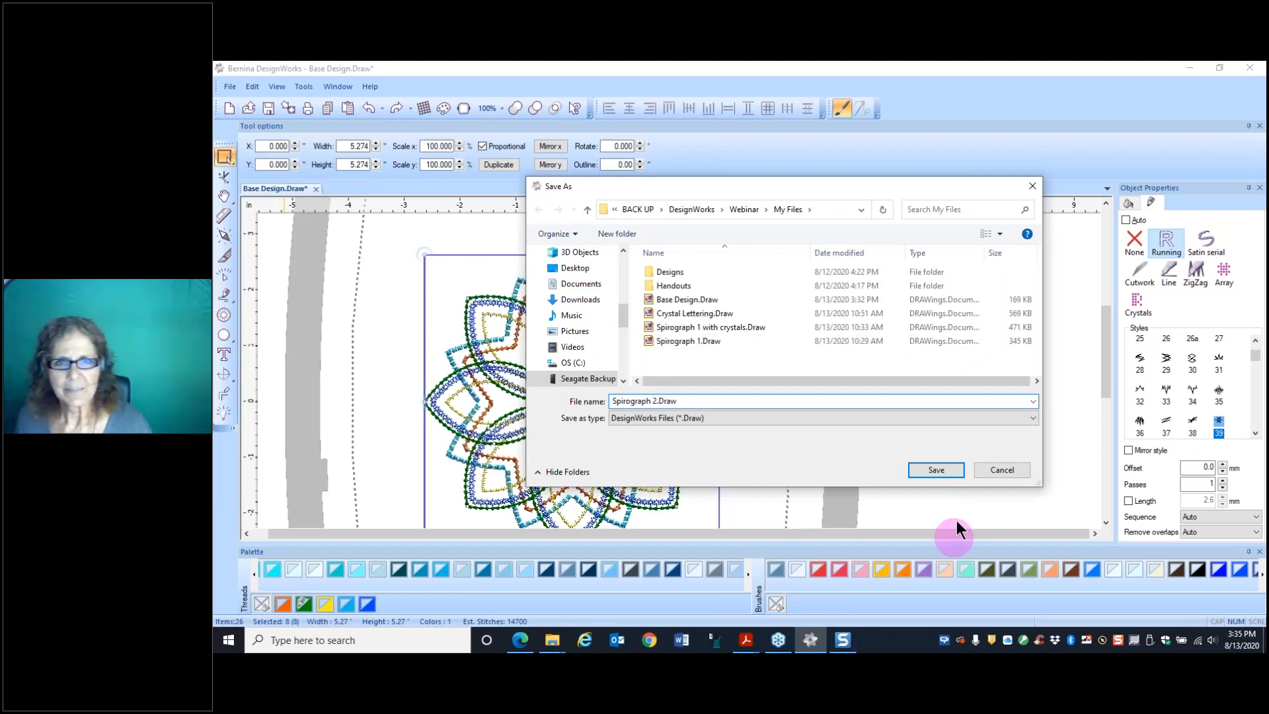
{"action": "left_click", "coordinate": [931, 471]}
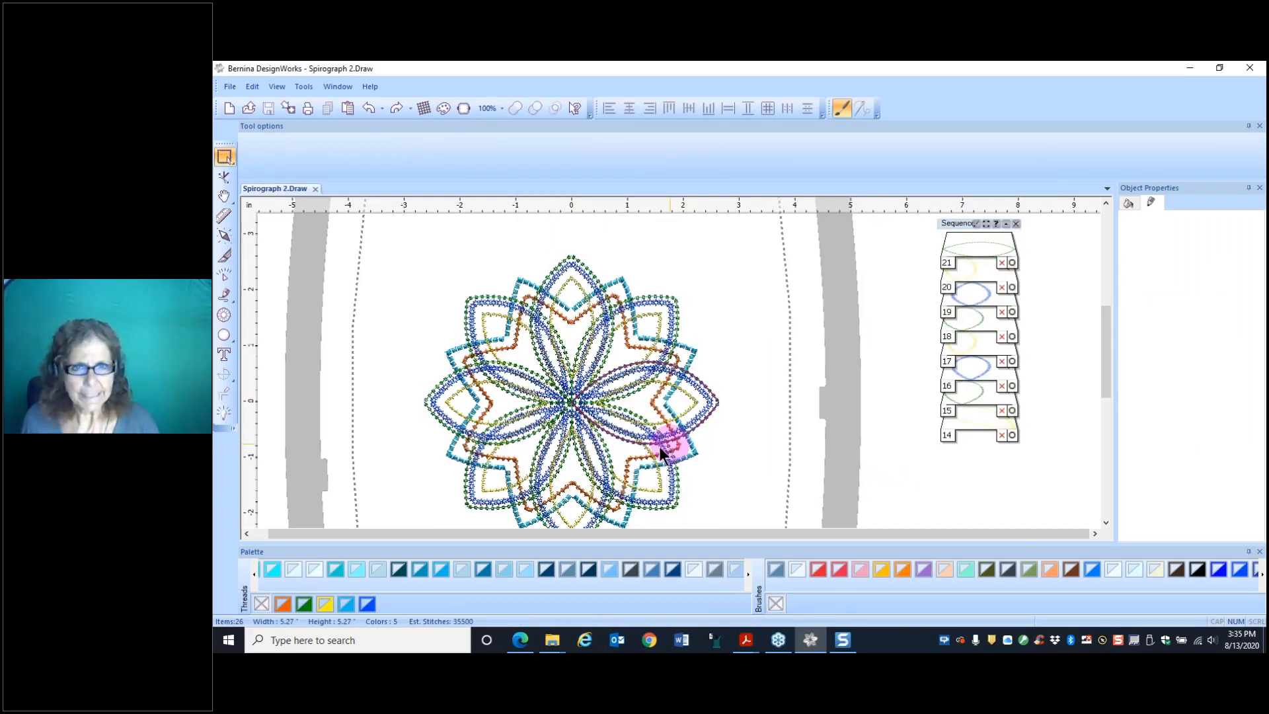
Step: Open the original Base Design.Draw alongside for comparison, and return to the Spirograph 2 drawing
{"action": "scroll", "coordinate": [661, 452], "scroll_direction": "up", "scroll_amount": 2}
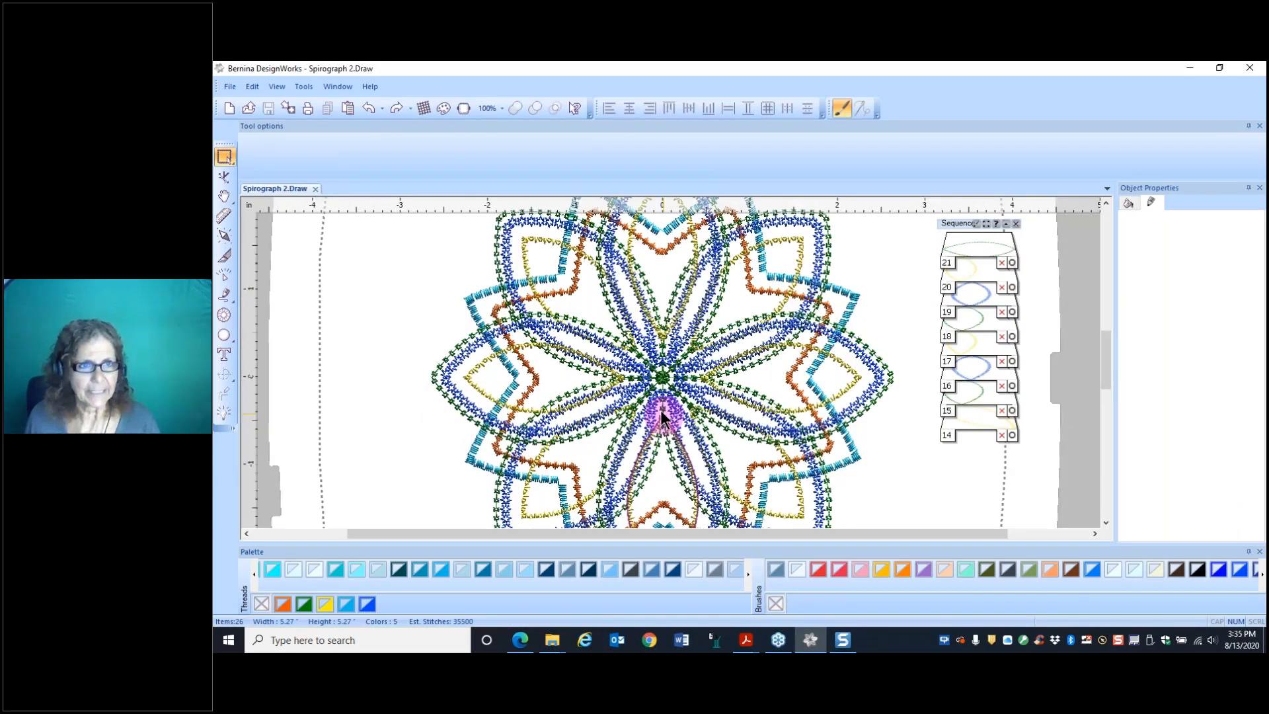
{"action": "left_click", "coordinate": [230, 86]}
{"action": "left_click", "coordinate": [276, 358]}
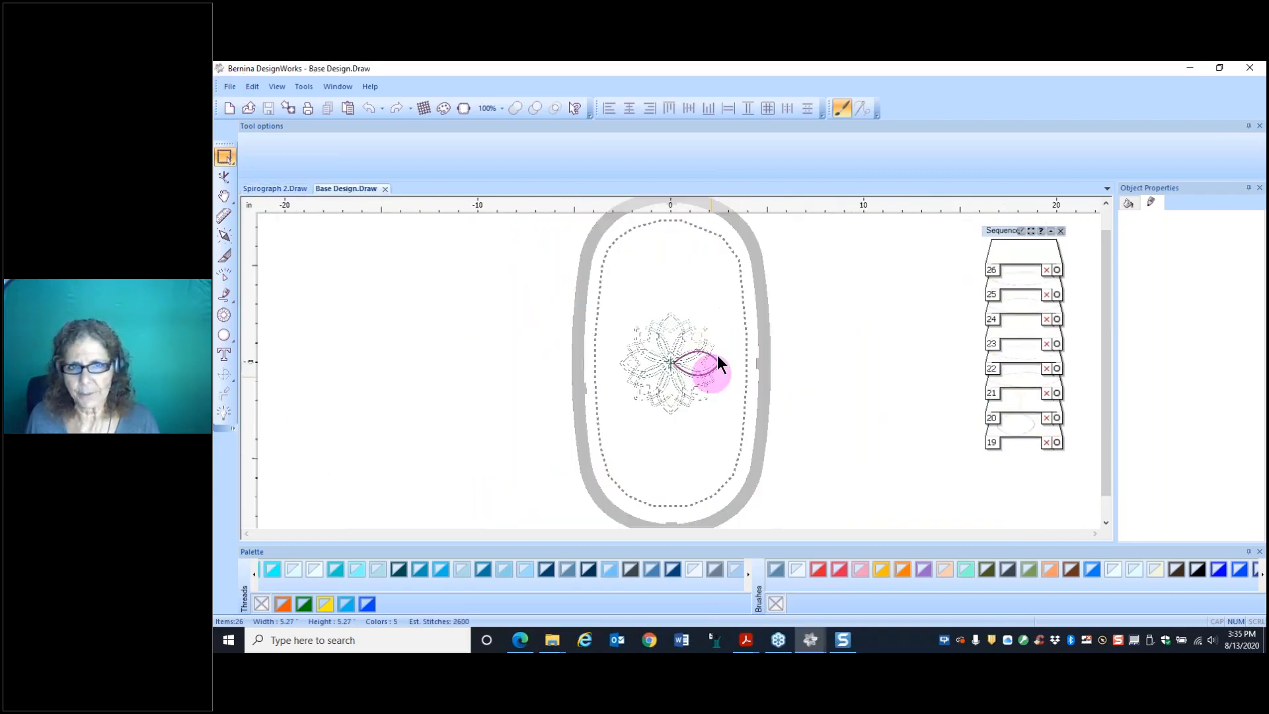
{"action": "scroll", "coordinate": [716, 355], "scroll_direction": "up", "scroll_amount": 4}
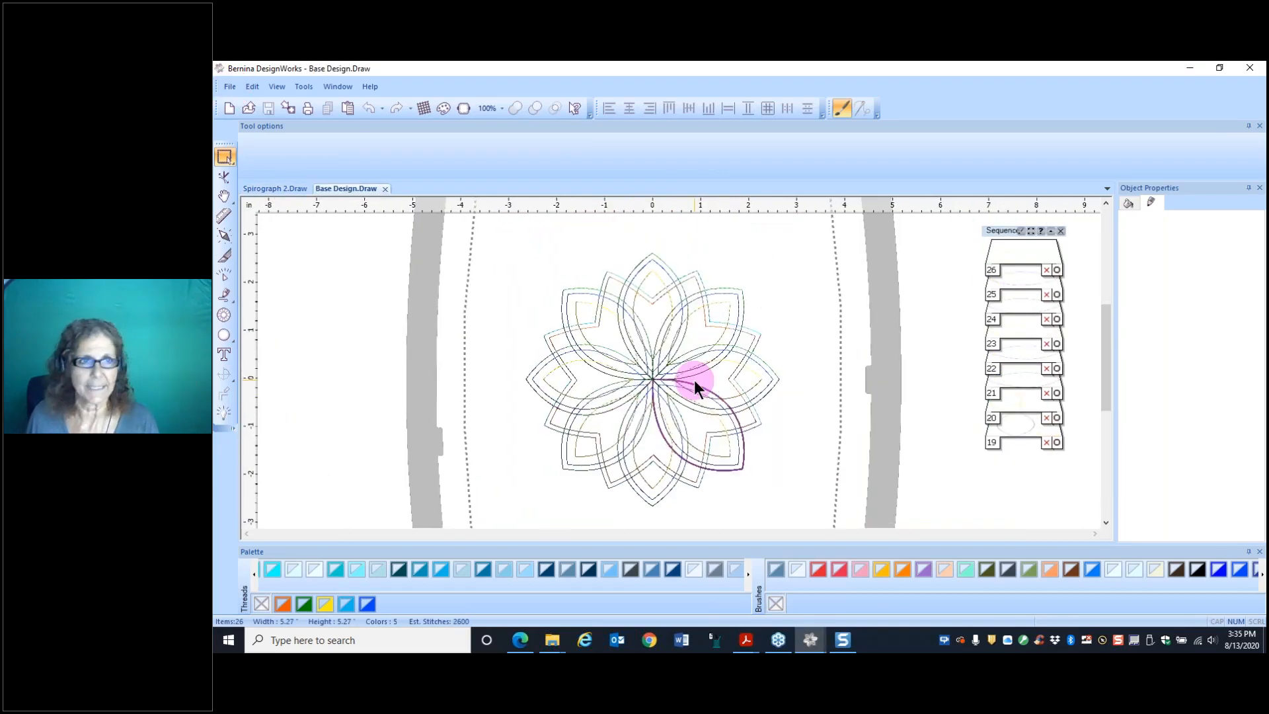
{"action": "left_click", "coordinate": [267, 189]}
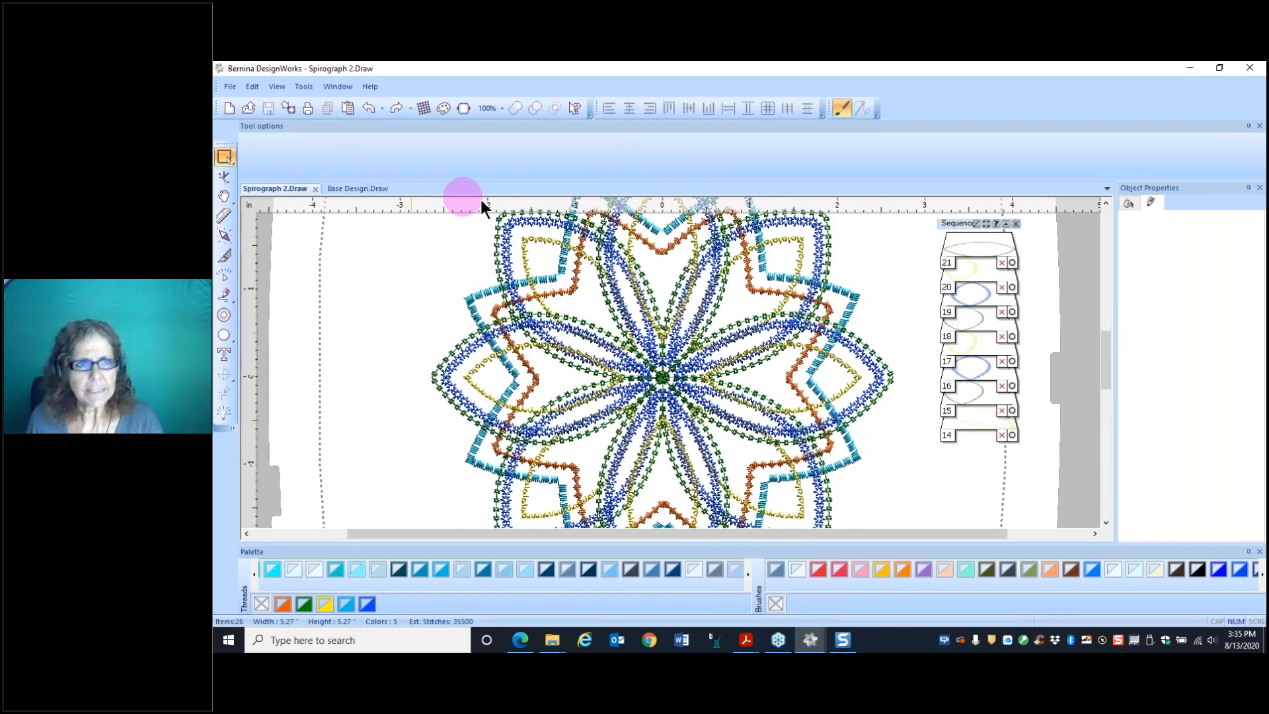
{"action": "scroll", "coordinate": [715, 413], "scroll_direction": "down", "scroll_amount": 2}
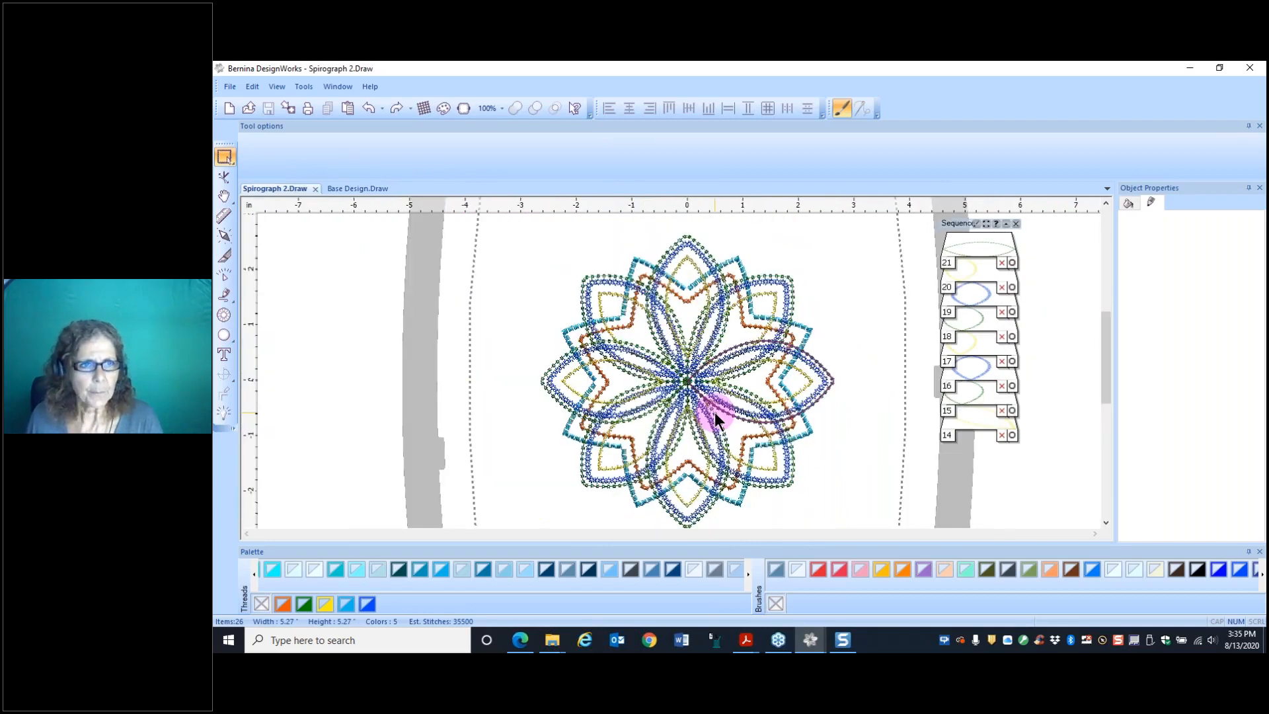
{"action": "scroll", "coordinate": [715, 412], "scroll_direction": "up", "scroll_amount": 1}
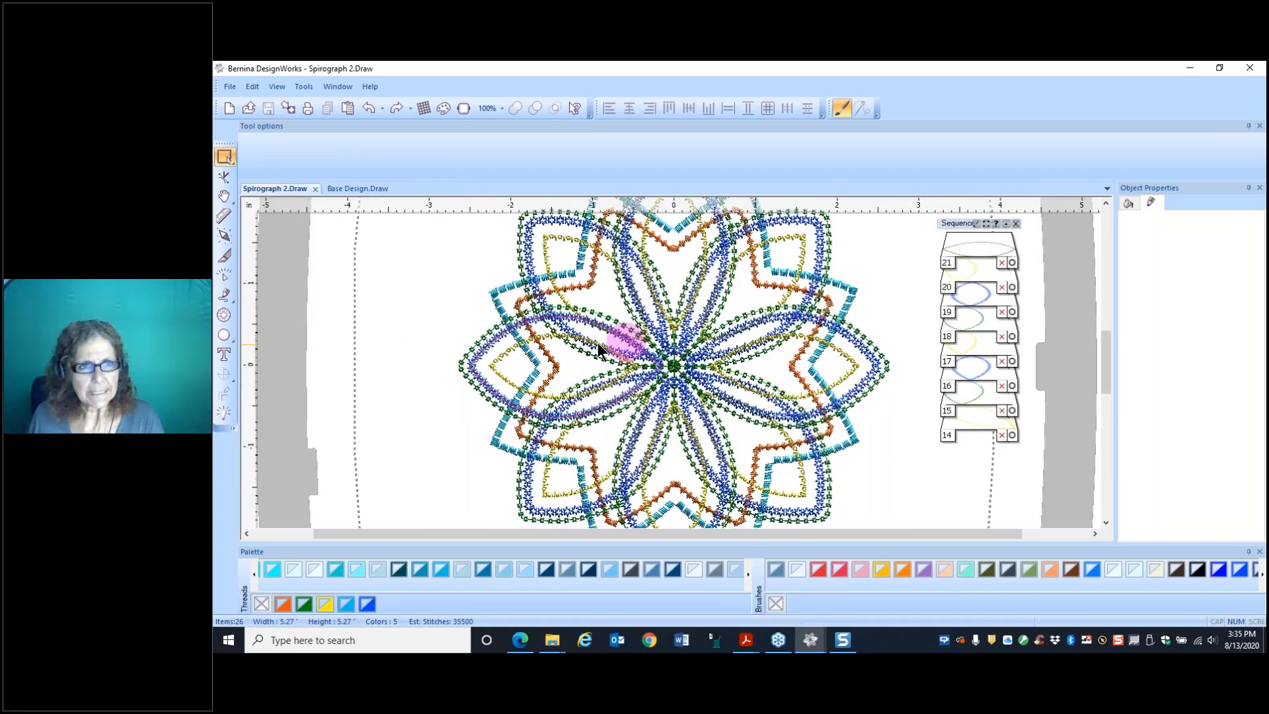
Step: Place a single Swarovski Round crystal in Fireopal, size SS 16, at the center of the flower and finish placing crystals
{"action": "left_click", "coordinate": [224, 315]}
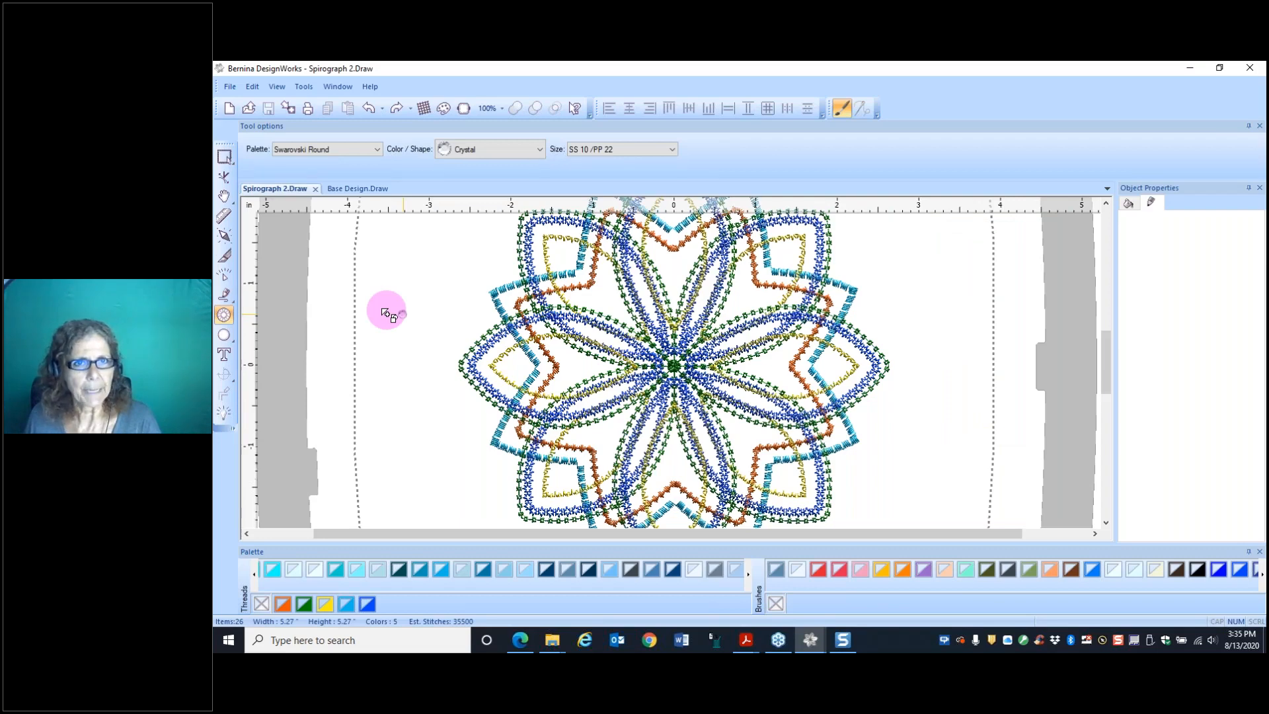
{"action": "scroll", "coordinate": [385, 312], "scroll_direction": "up", "scroll_amount": 4}
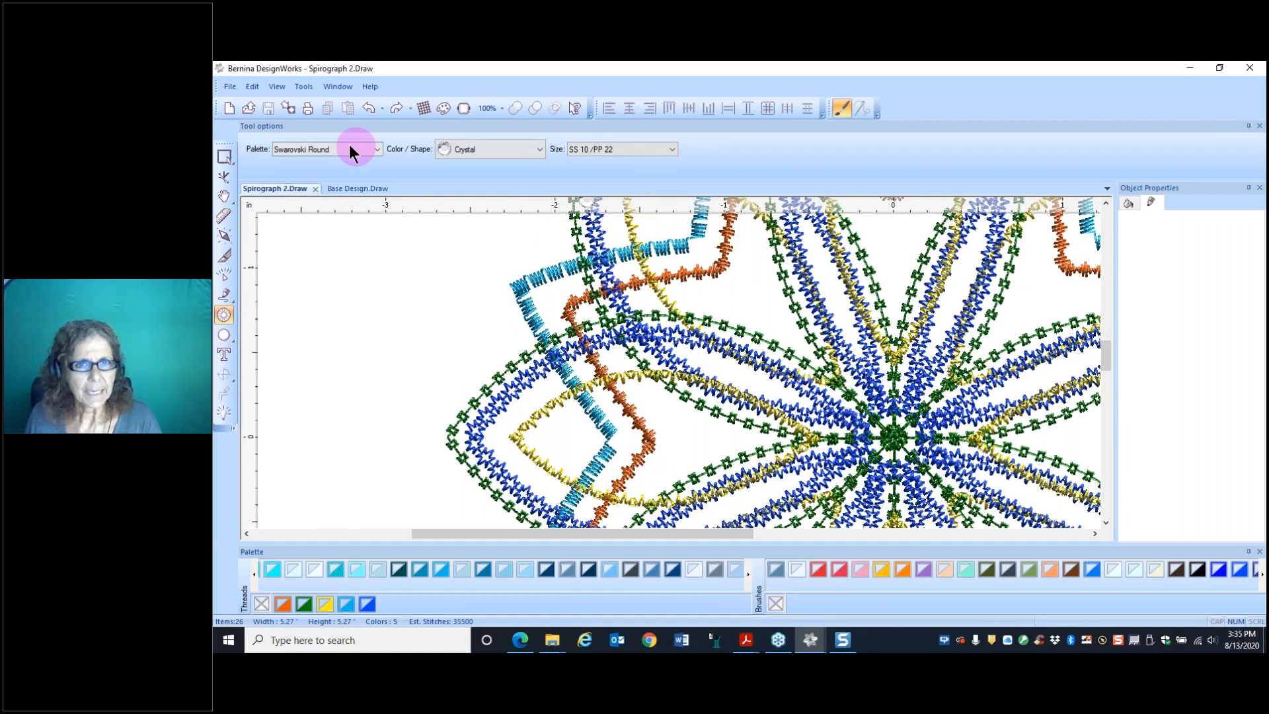
{"action": "left_click", "coordinate": [539, 149]}
{"action": "left_click", "coordinate": [475, 310]}
{"action": "left_click", "coordinate": [672, 149]}
{"action": "left_click", "coordinate": [590, 193]}
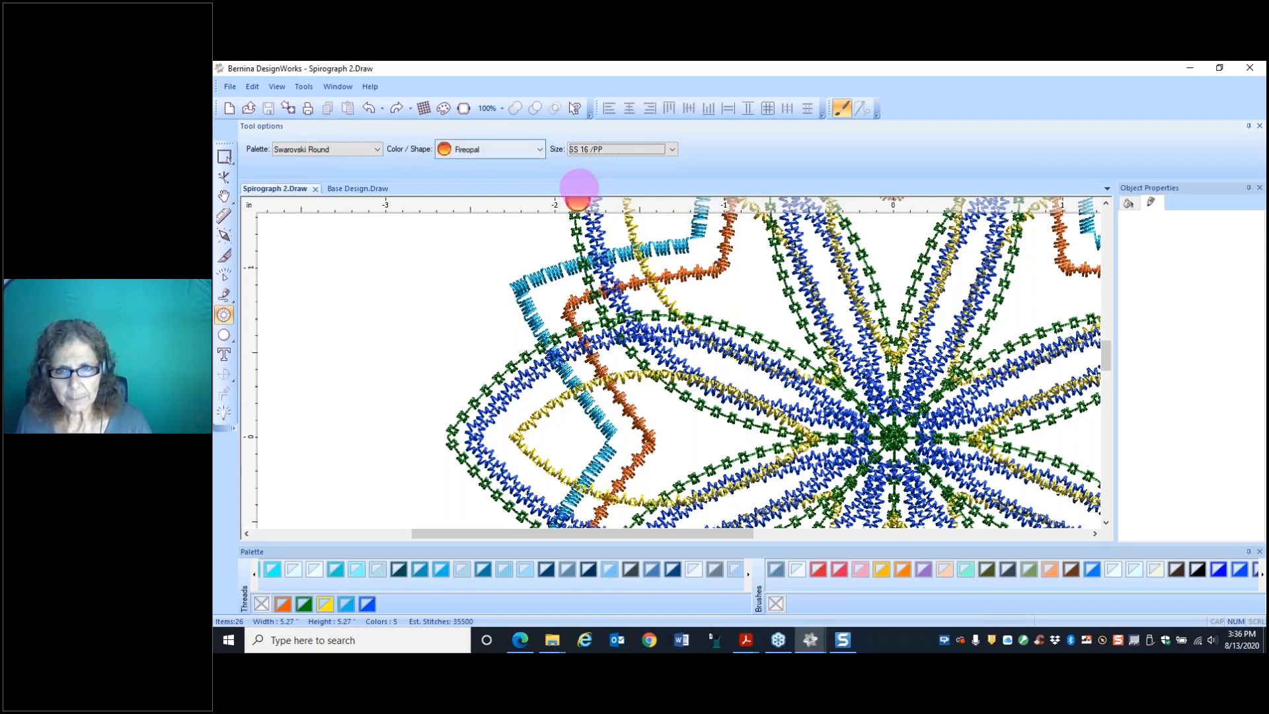
{"action": "scroll", "coordinate": [923, 443], "scroll_direction": "up", "scroll_amount": 4}
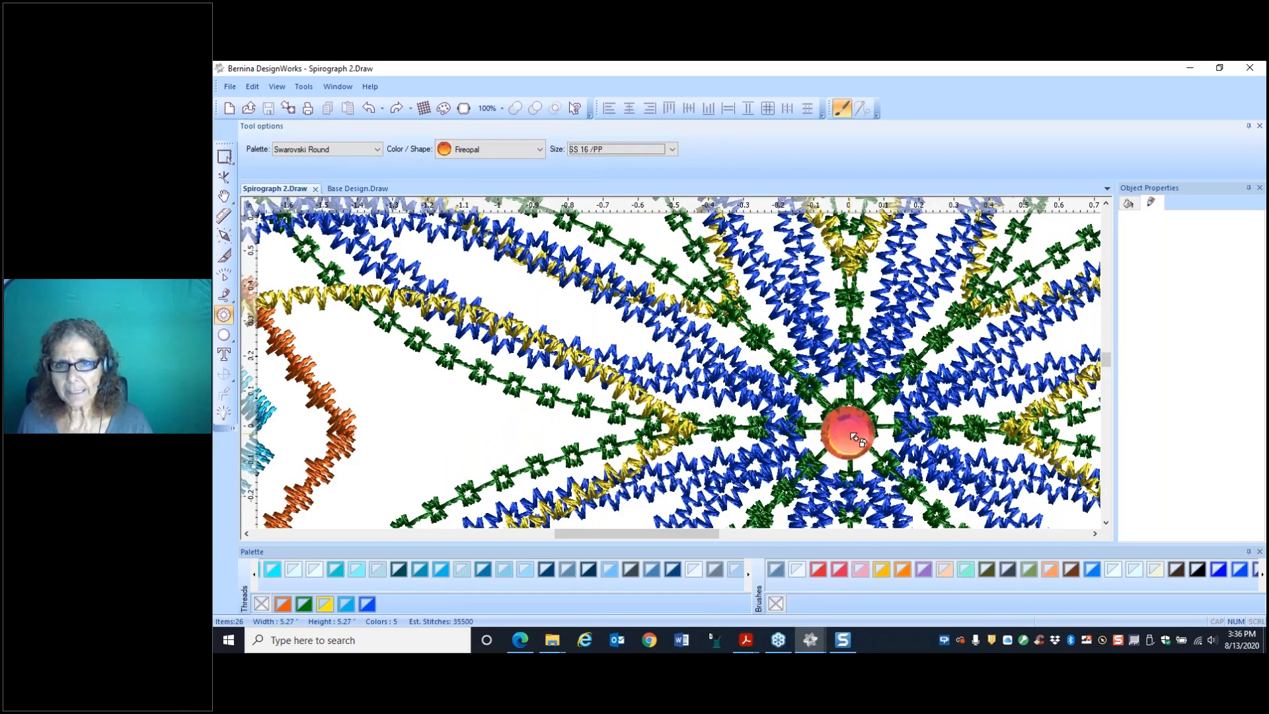
{"action": "left_click", "coordinate": [858, 430]}
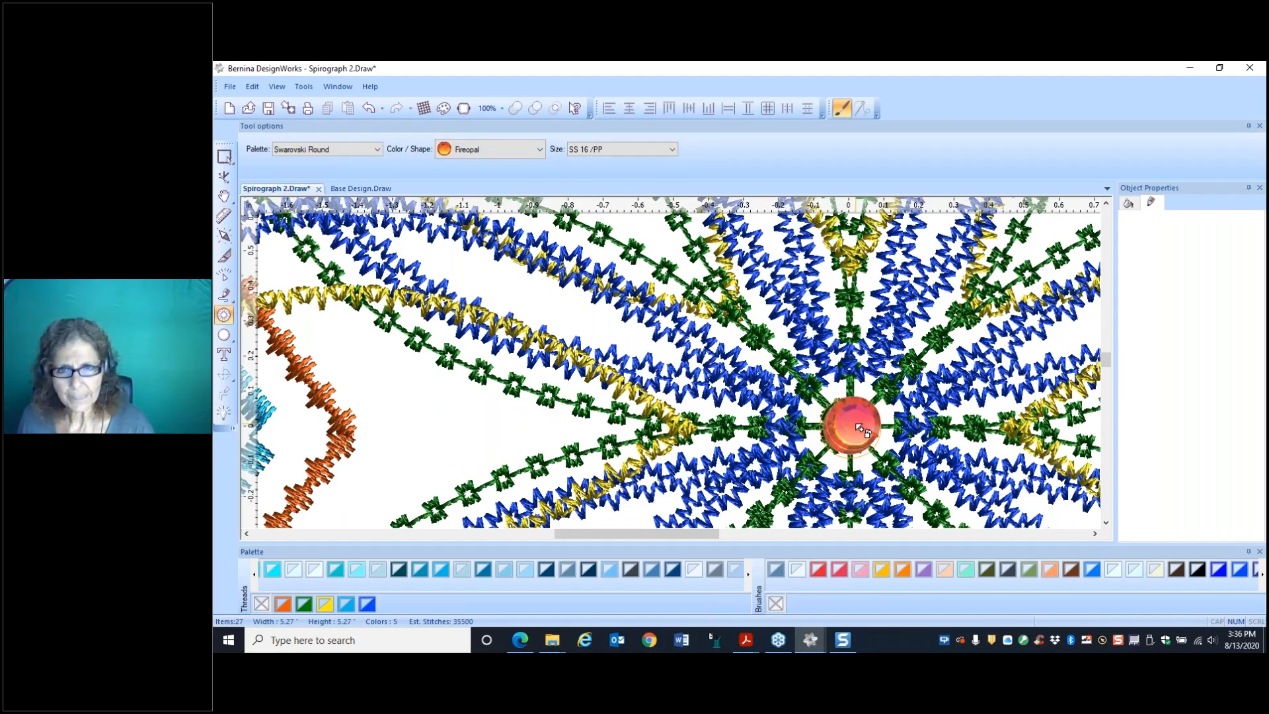
{"action": "right_click", "coordinate": [916, 481]}
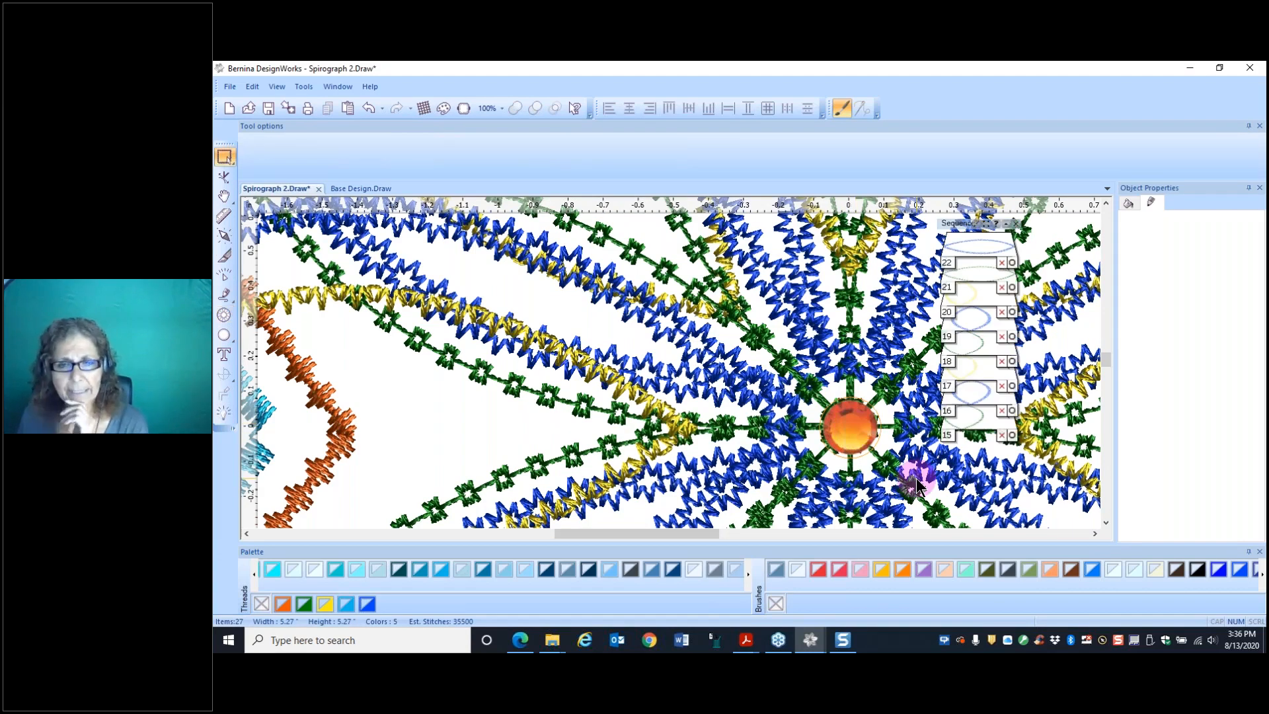
Step: Select the center crystal and set its X position to 0 so it is centered on the design
{"action": "left_click", "coordinate": [852, 448]}
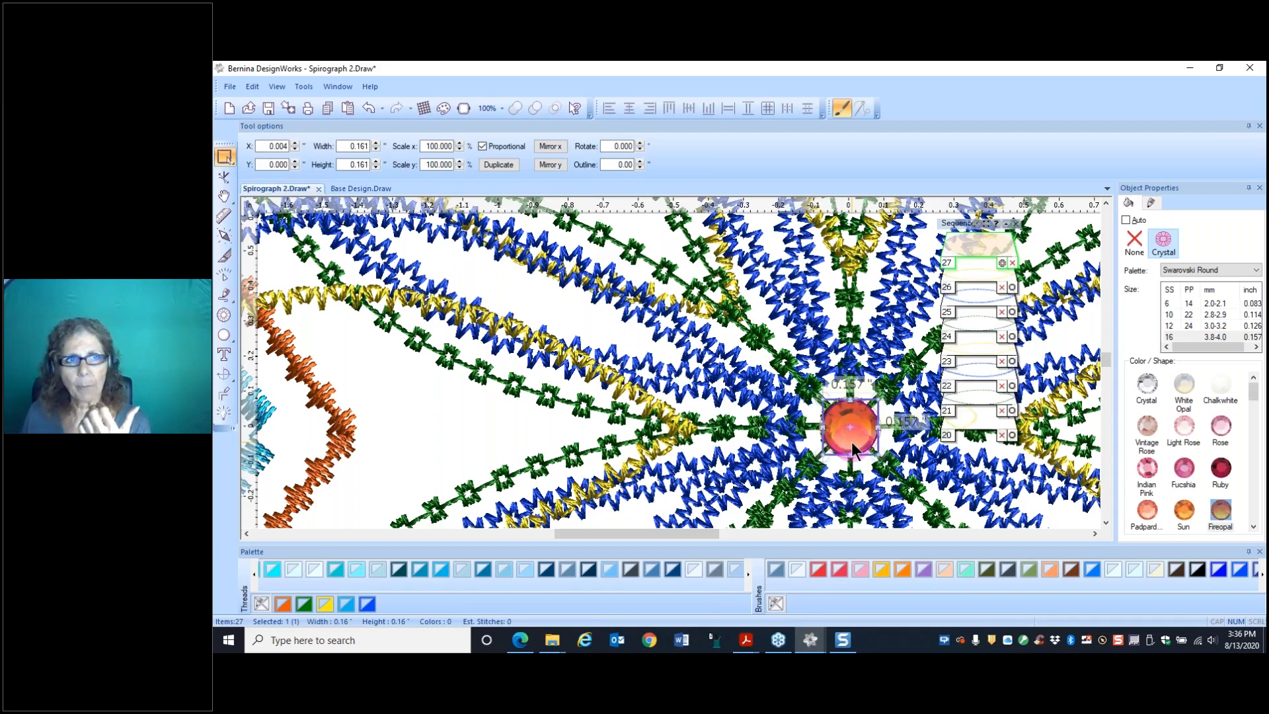
{"action": "left_click", "coordinate": [253, 173]}
{"action": "double_click", "coordinate": [278, 146]}
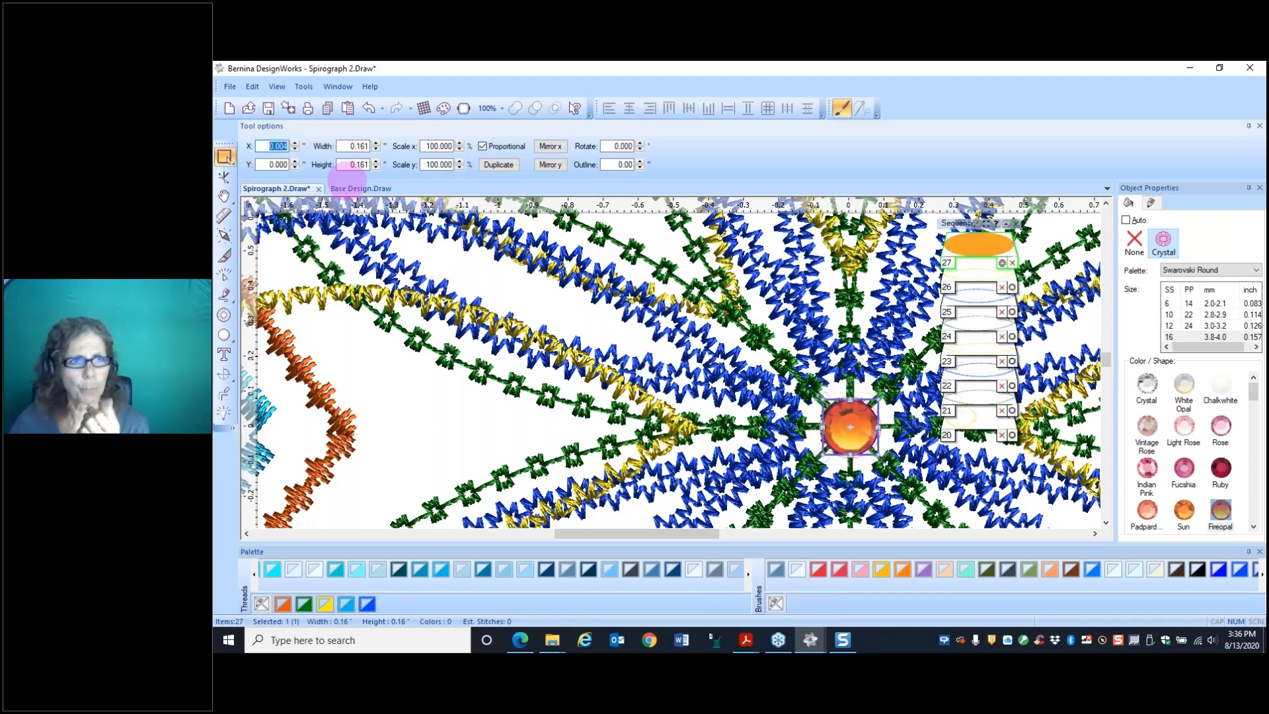
{"action": "type", "text": "0"}
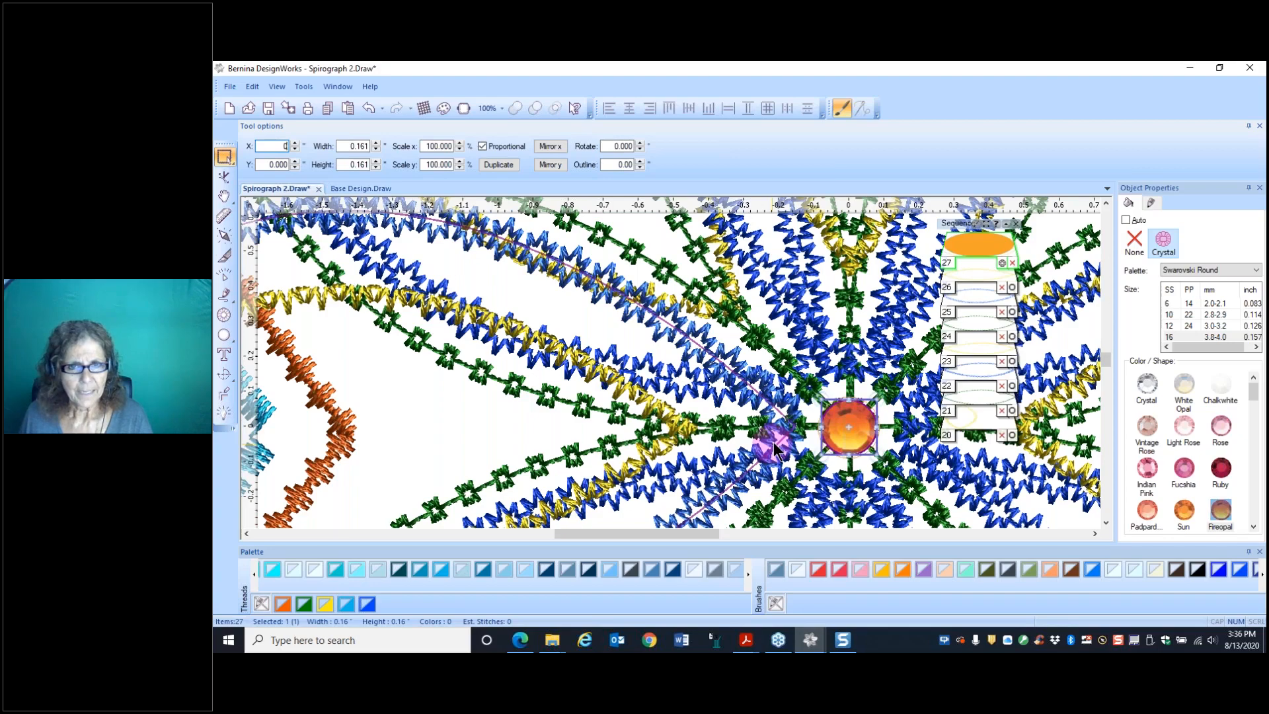
Step: Draw a straight horizontal freehand line about 1.15 inches long inside the petal extending right from the center crystal
{"action": "scroll", "coordinate": [773, 441], "scroll_direction": "down", "scroll_amount": 3}
{"action": "left_click_drag", "start_coordinate": [732, 534], "coordinate": [777, 558]}
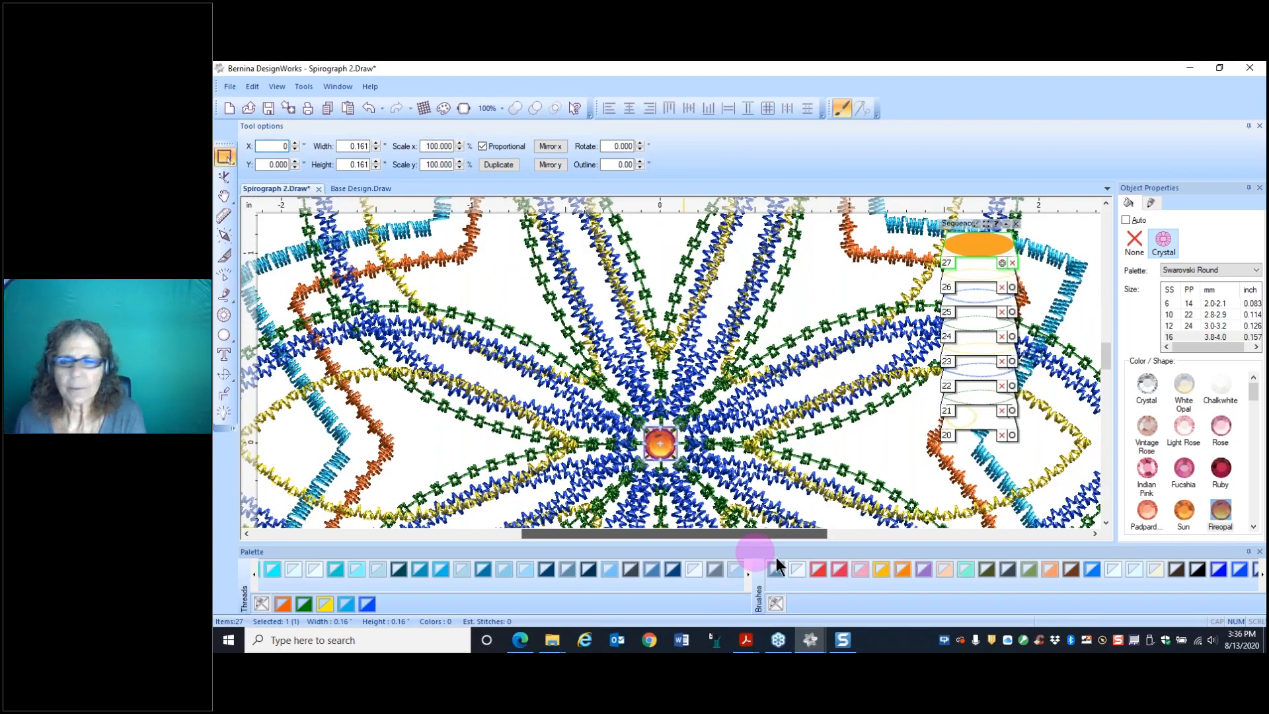
{"action": "scroll", "coordinate": [808, 449], "scroll_direction": "down", "scroll_amount": 1}
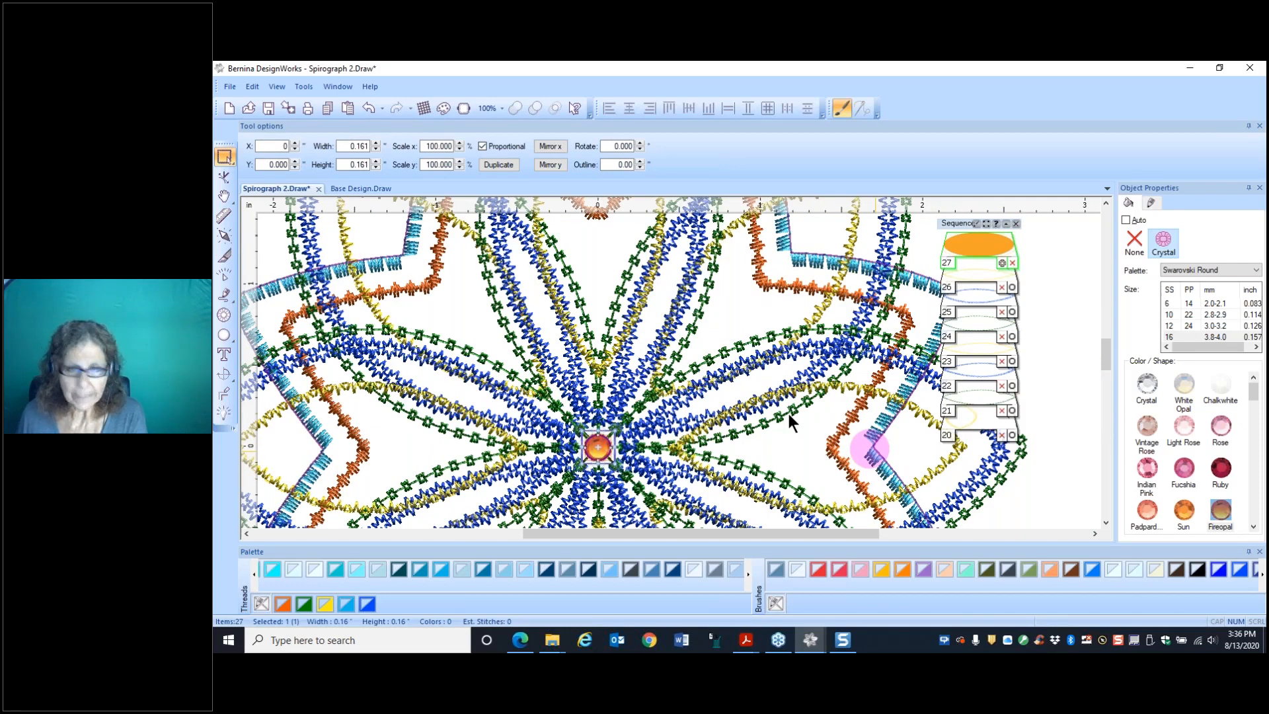
{"action": "left_click", "coordinate": [224, 295]}
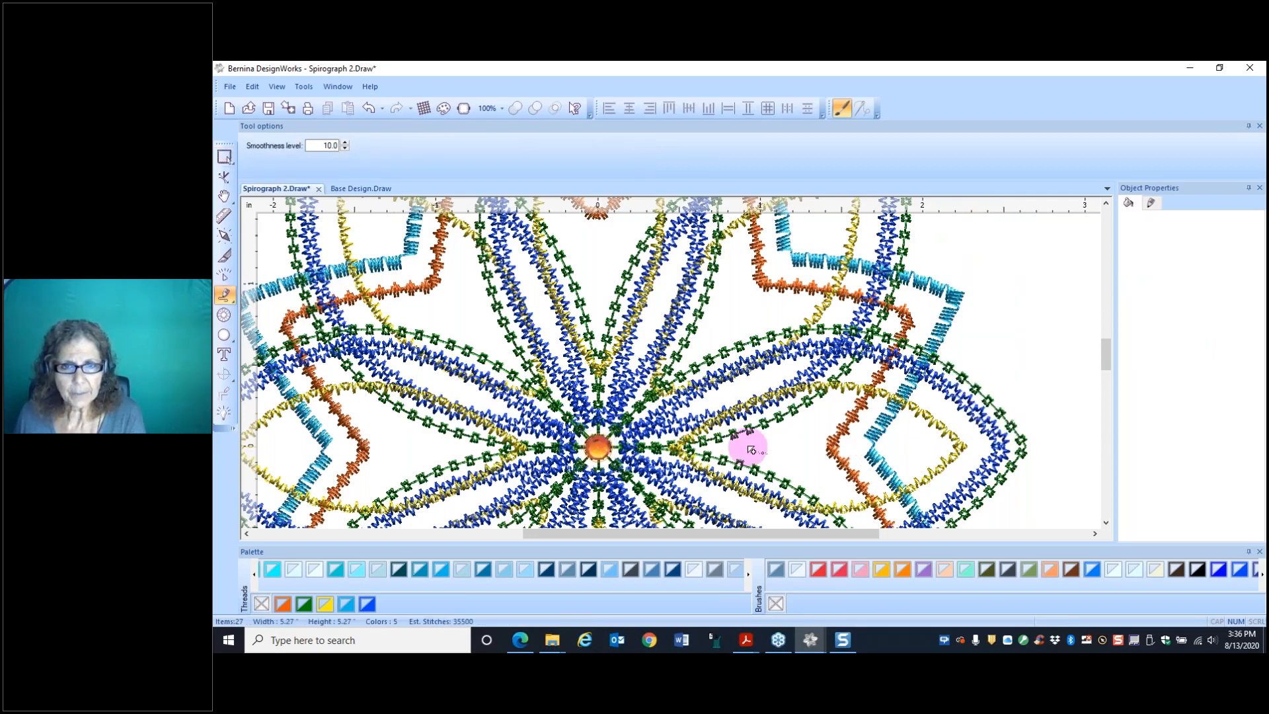
{"action": "mouse_move", "coordinate": [777, 451]}
{"action": "left_mouse_down"}
{"action": "mouse_move", "coordinate": [854, 442]}
{"action": "mouse_move", "coordinate": [829, 451]}
{"action": "left_mouse_up"}
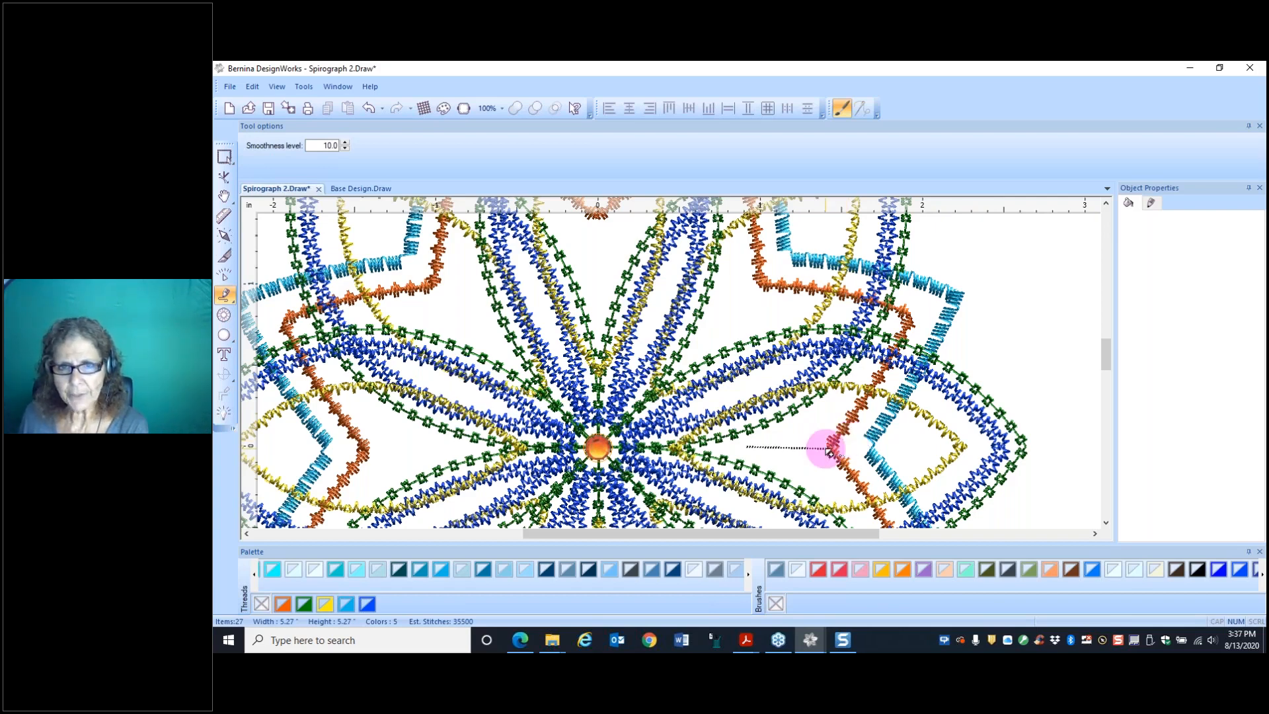
{"action": "key", "text": "ctrl"}
{"action": "mouse_move", "coordinate": [829, 451]}
{"action": "left_mouse_down"}
{"action": "mouse_move", "coordinate": [780, 450]}
{"action": "mouse_move", "coordinate": [934, 454]}
{"action": "left_mouse_up"}
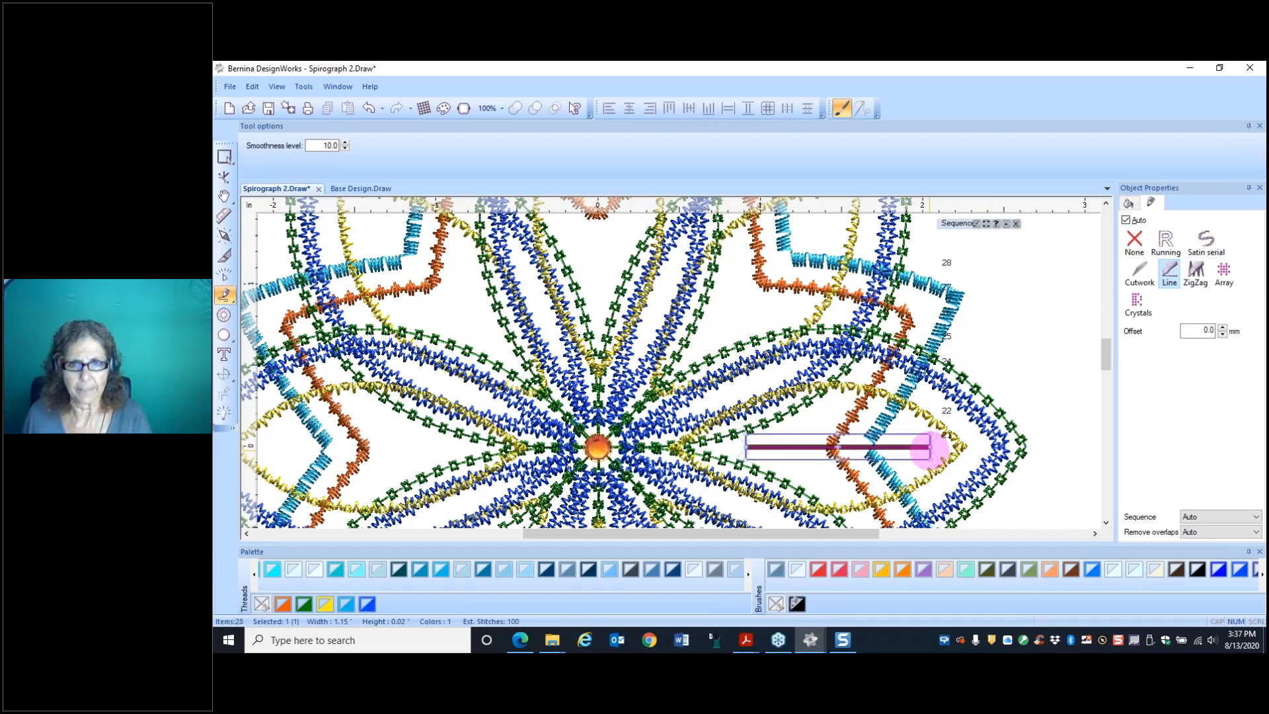
Step: Set the Y position of the horizontal line to 0 to align it with the design's center
{"action": "left_click_drag", "start_coordinate": [812, 533], "coordinate": [857, 533]}
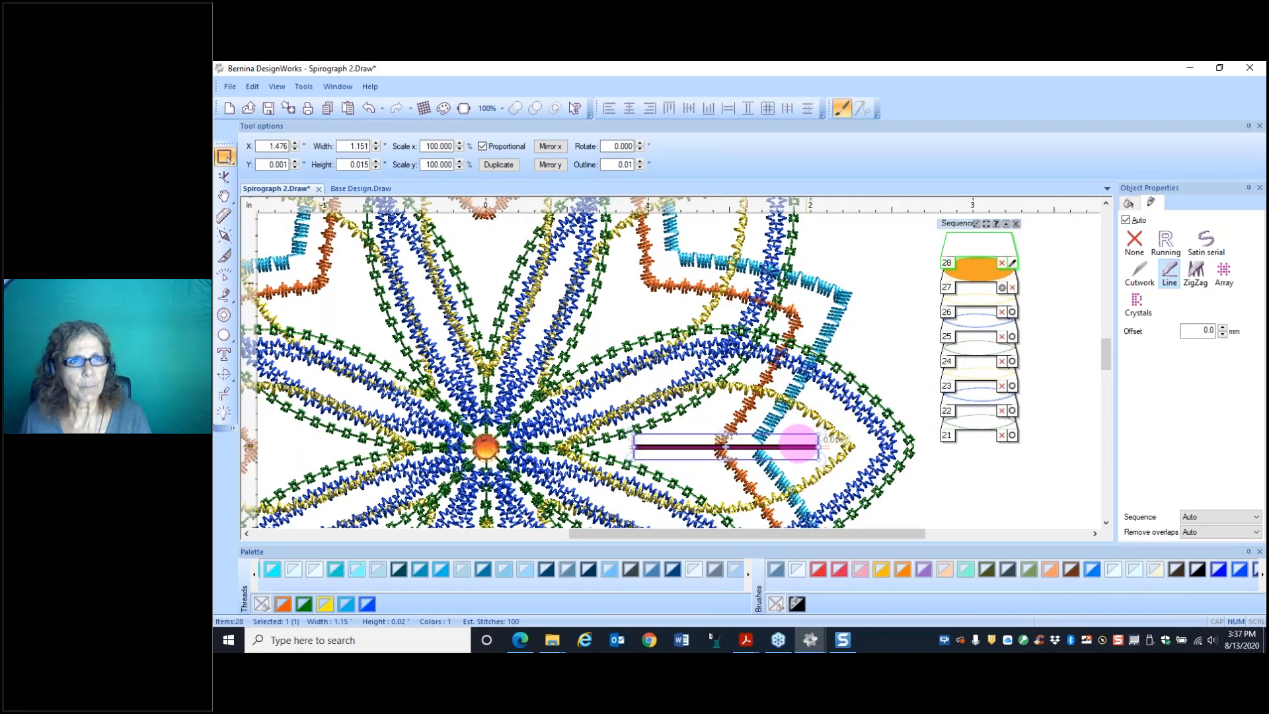
{"action": "double_click", "coordinate": [272, 164]}
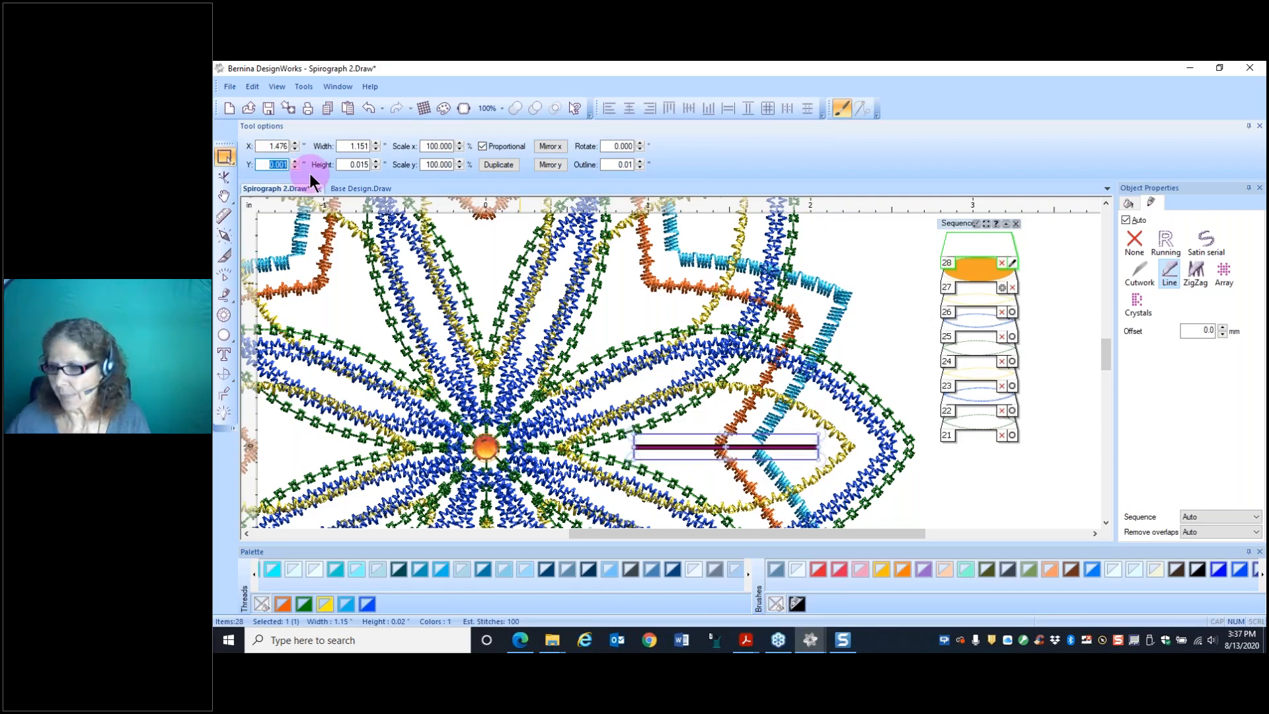
{"action": "key", "text": "Return"}
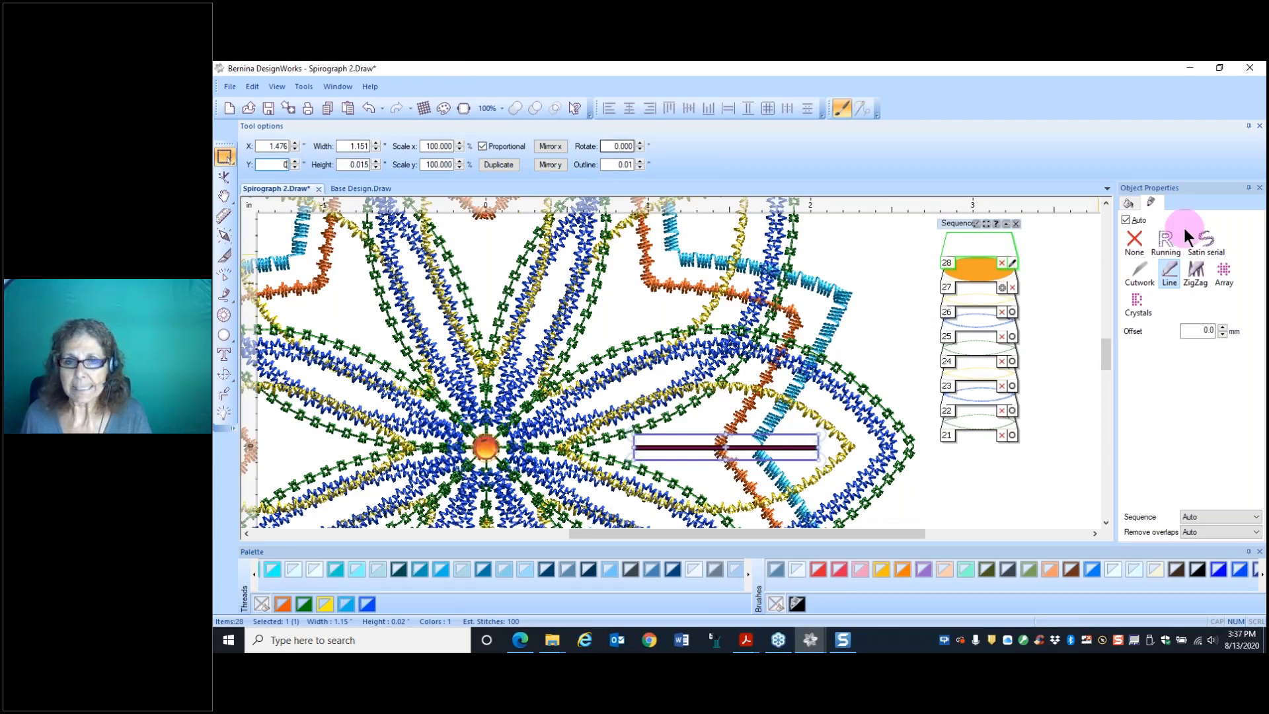
Step: Turn the horizontal line into a row of Swarovski Round crystals, size SS 10, in Light Topaz, with 3.5 mm spacing
{"action": "left_click", "coordinate": [1135, 305]}
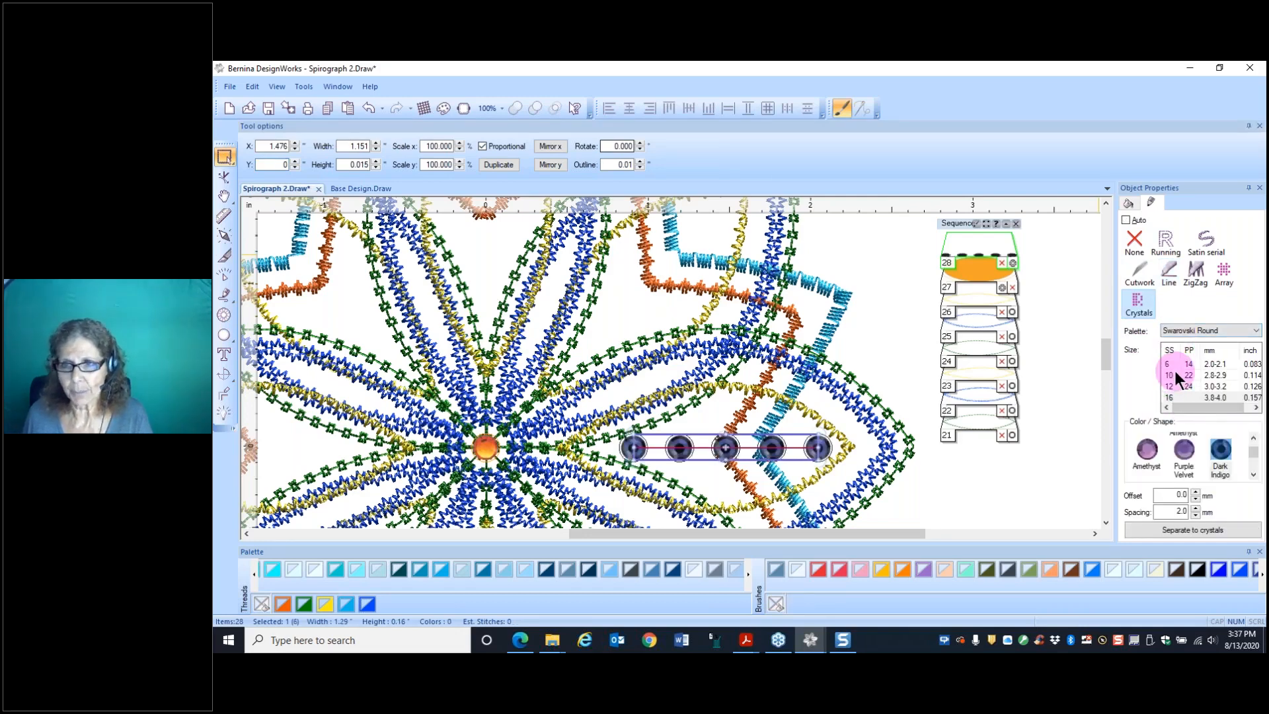
{"action": "left_click", "coordinate": [1174, 373]}
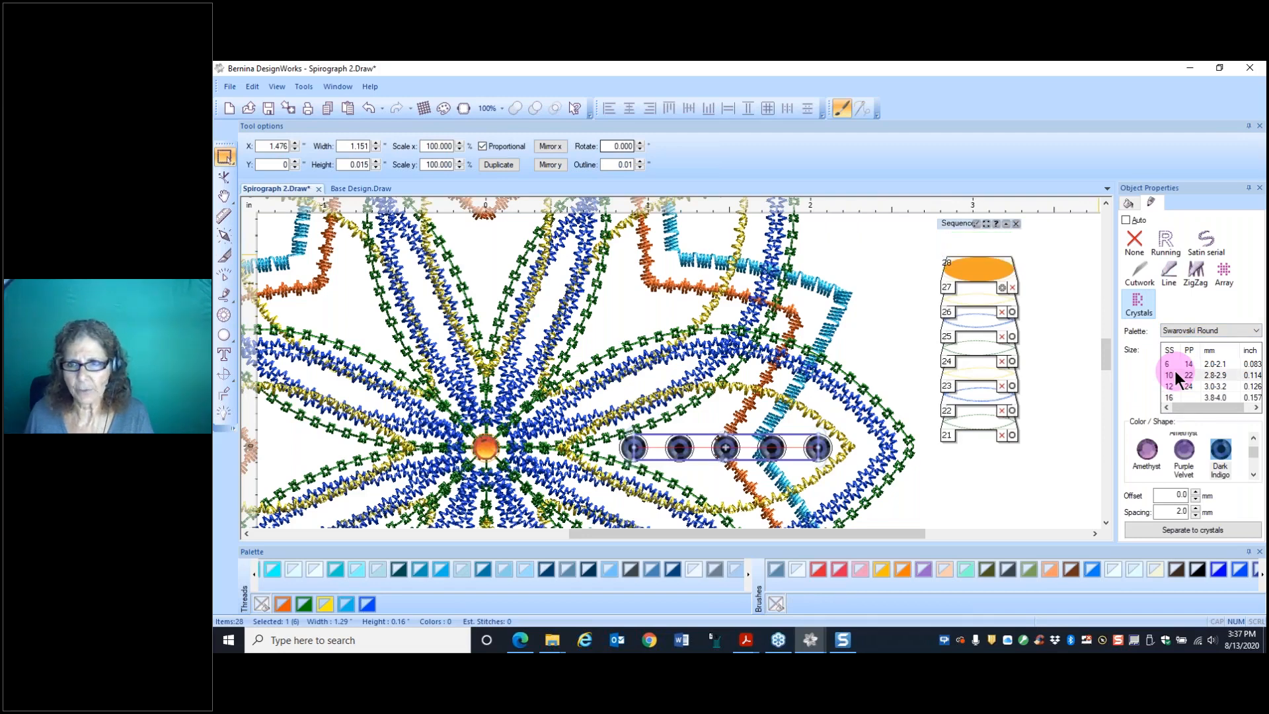
{"action": "left_click", "coordinate": [1254, 474]}
{"action": "left_click", "coordinate": [1254, 474]}
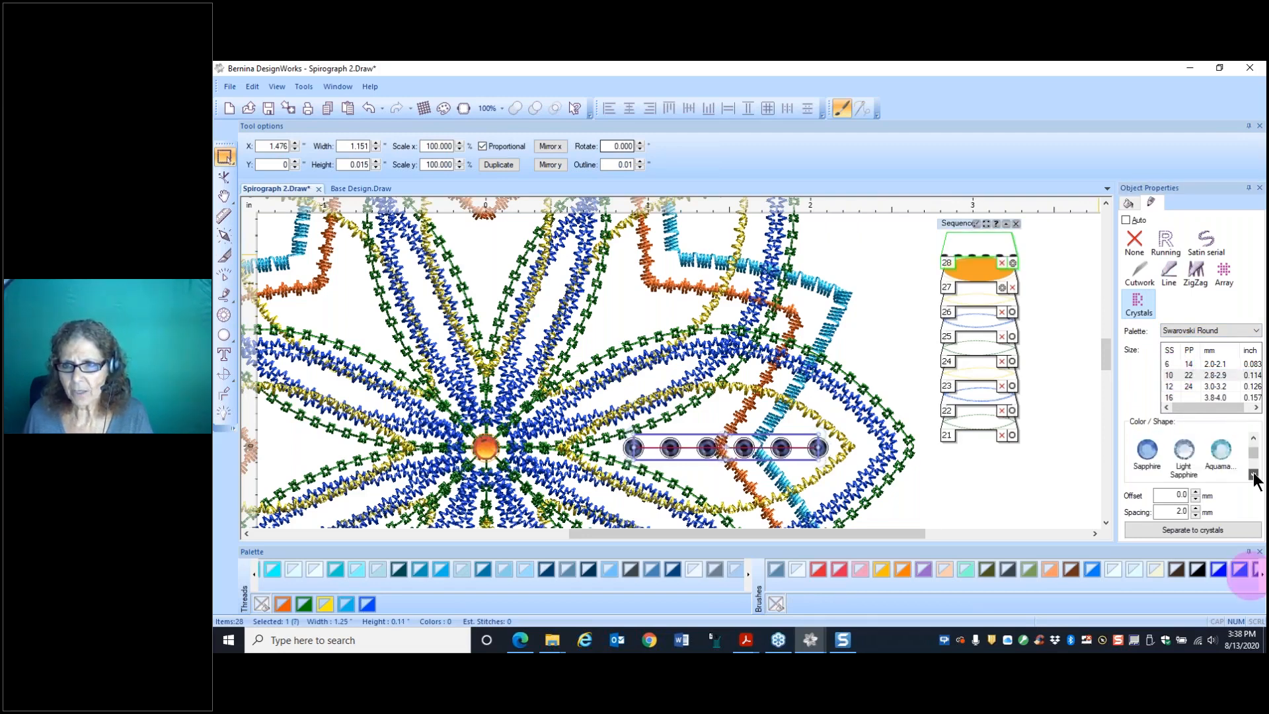
{"action": "left_click", "coordinate": [1254, 475]}
{"action": "left_click", "coordinate": [1254, 475]}
{"action": "left_click", "coordinate": [1254, 474]}
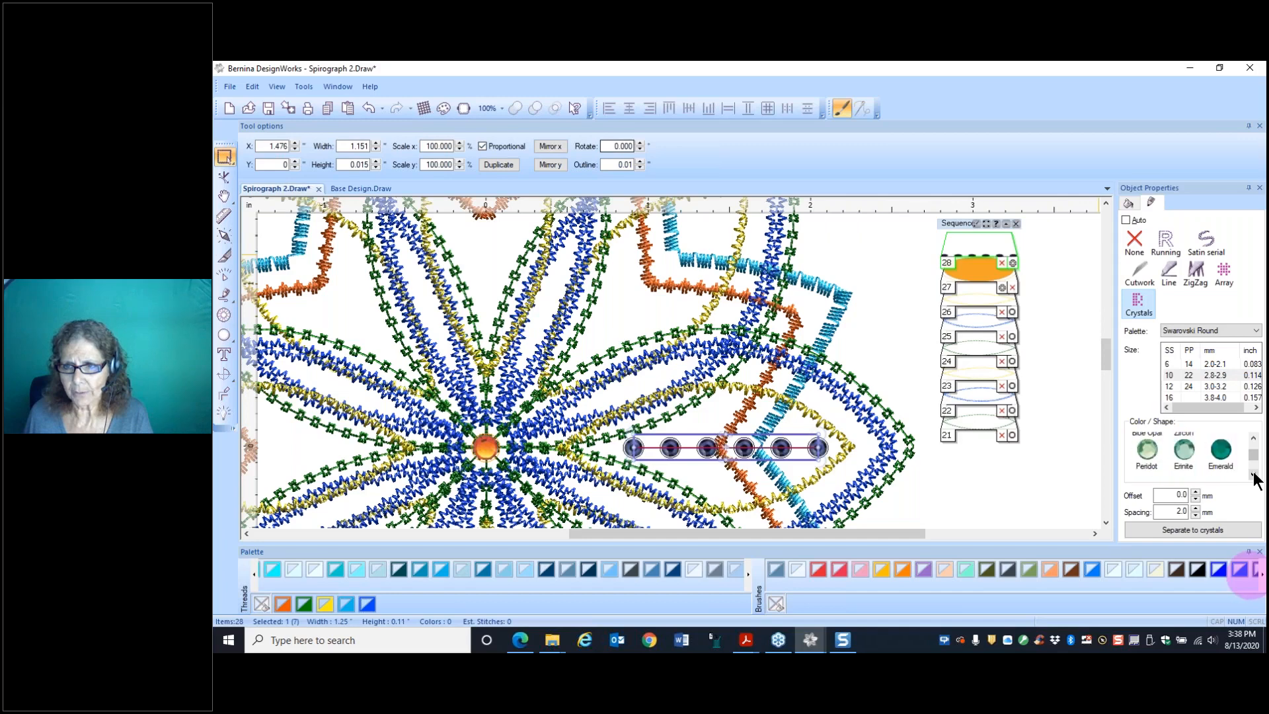
{"action": "left_click", "coordinate": [1253, 475]}
{"action": "left_click", "coordinate": [1254, 475]}
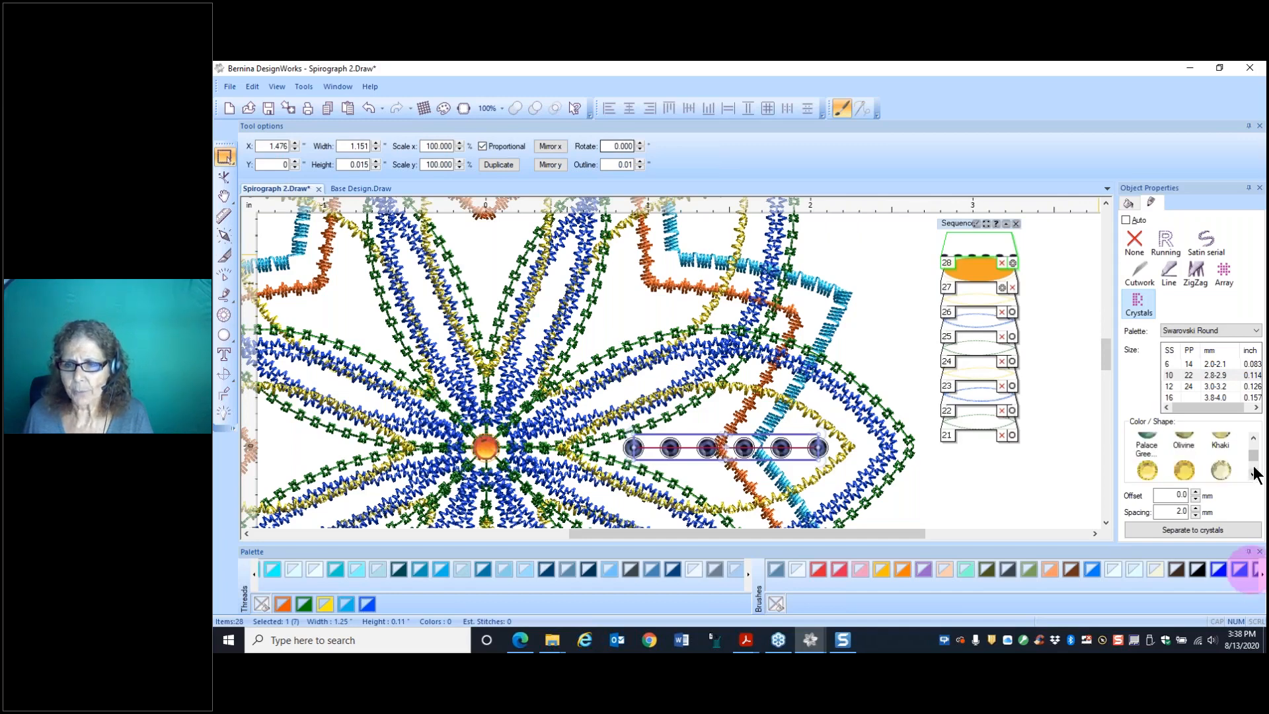
{"action": "left_click", "coordinate": [1186, 470]}
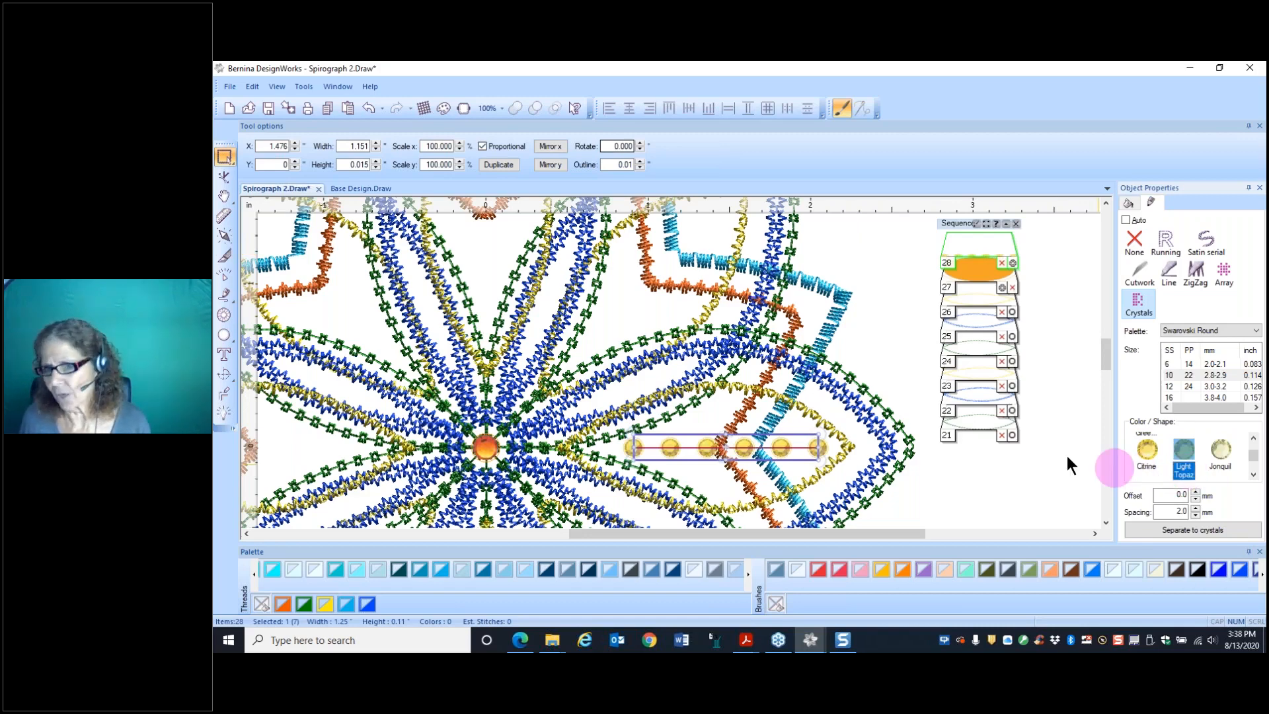
{"action": "left_click", "coordinate": [1196, 508]}
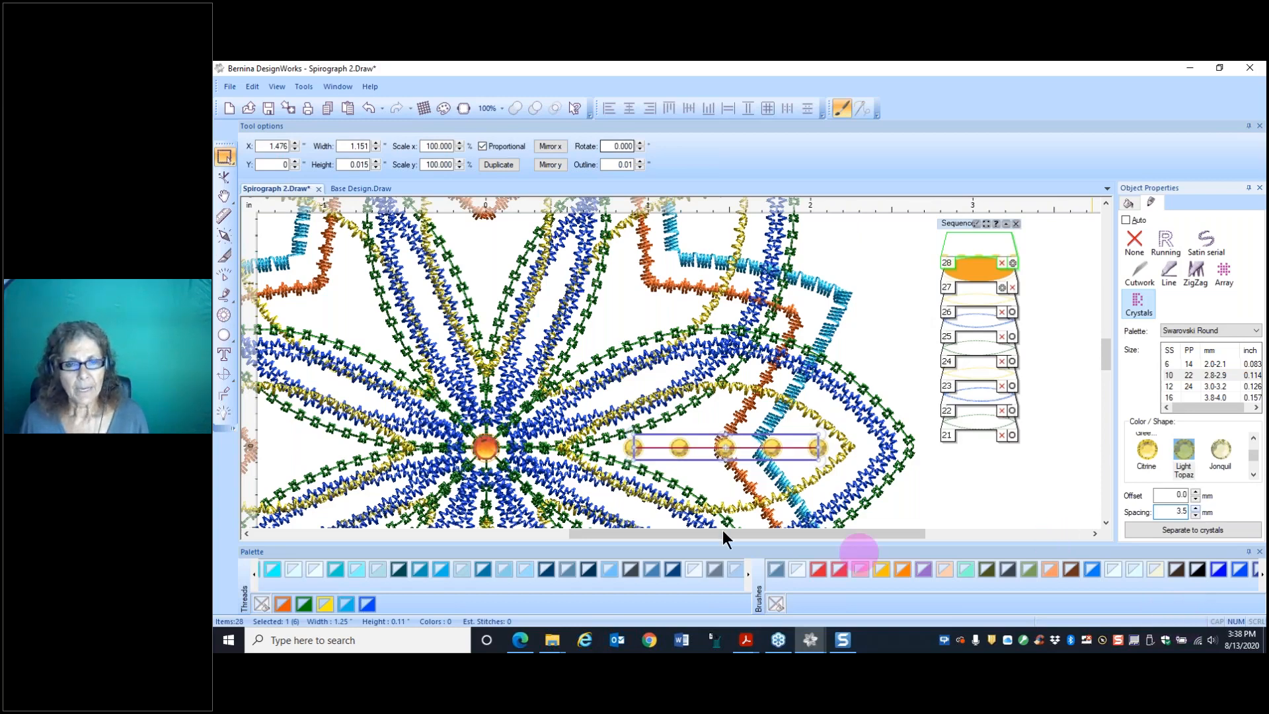
Step: Start a circular array of the crystal line and set both its start angle and end angle to 90
{"action": "scroll", "coordinate": [719, 497], "scroll_direction": "down", "scroll_amount": 3}
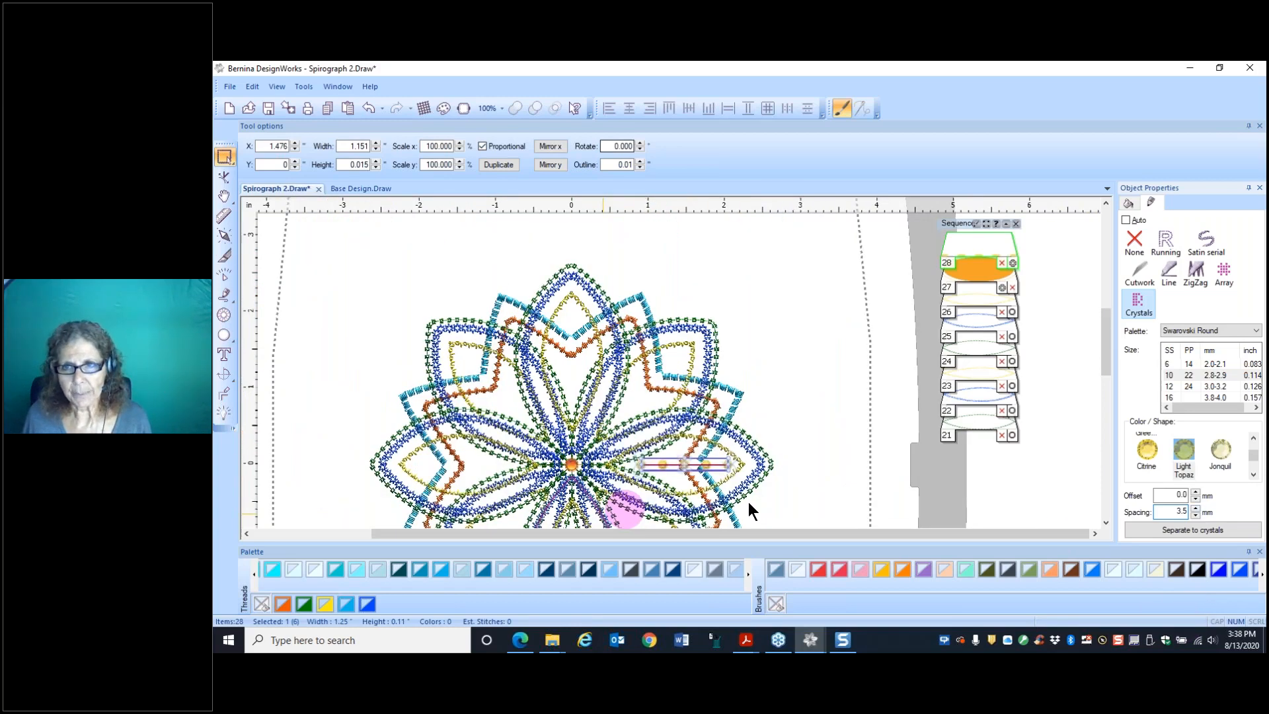
{"action": "scroll", "coordinate": [1099, 354], "scroll_direction": "down", "scroll_amount": 1}
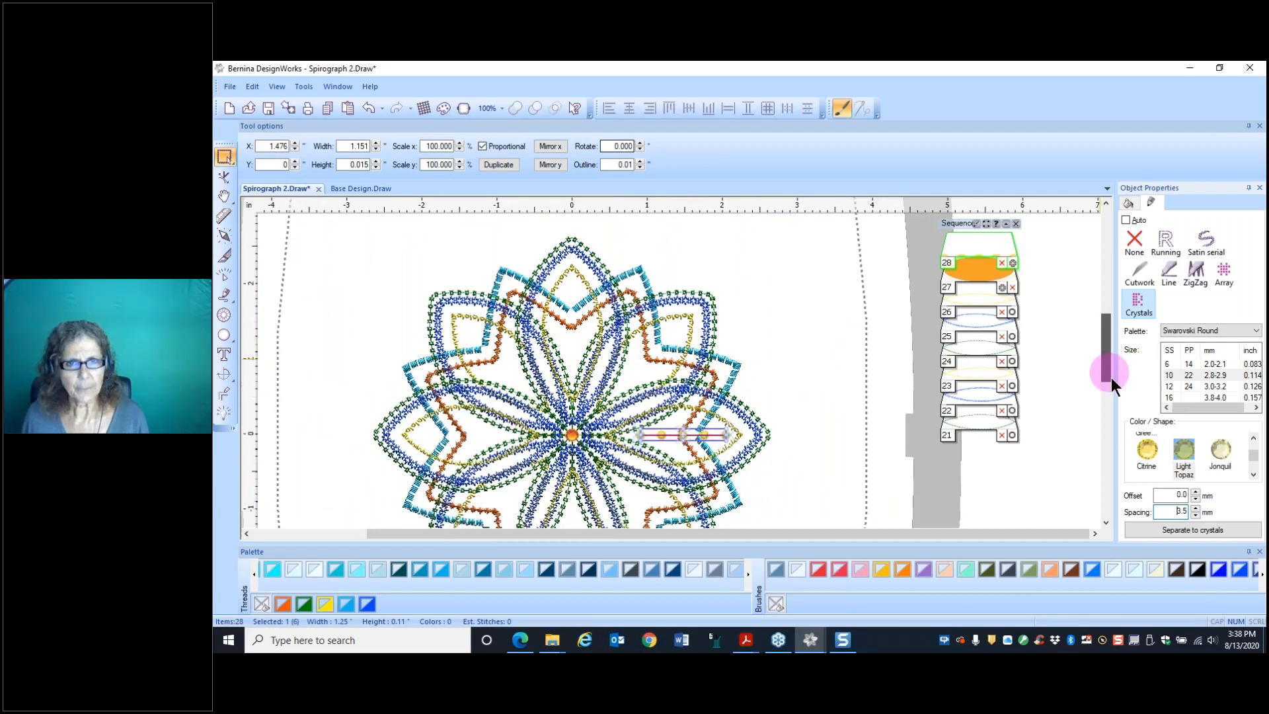
{"action": "left_click_drag", "start_coordinate": [1112, 379], "coordinate": [1110, 398]}
{"action": "scroll", "coordinate": [684, 338], "scroll_direction": "down", "scroll_amount": 2}
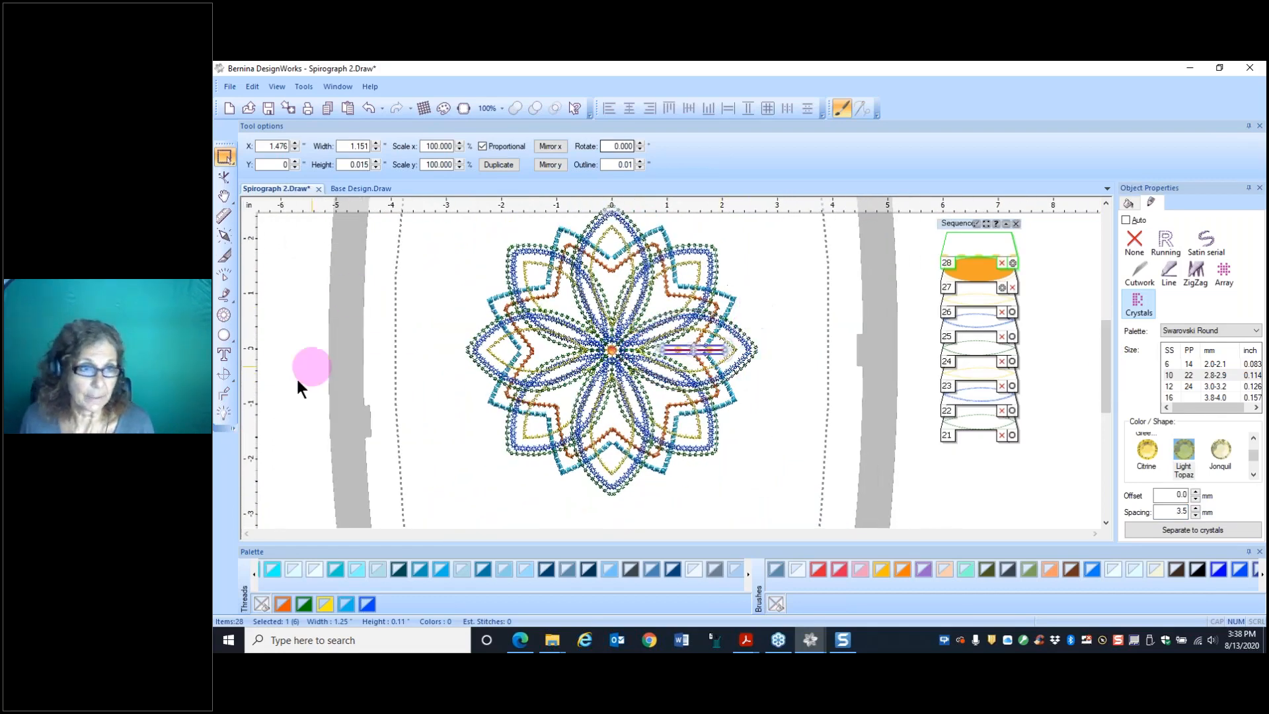
{"action": "left_click", "coordinate": [226, 378]}
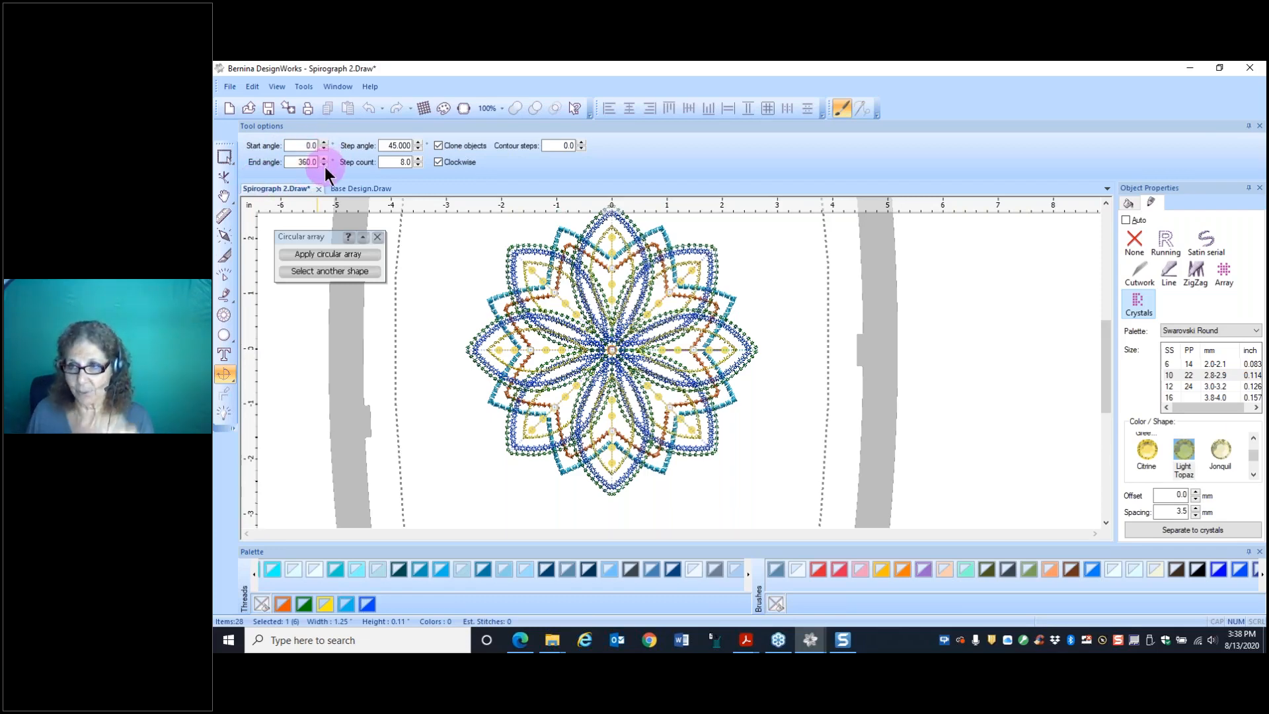
{"action": "double_click", "coordinate": [304, 146]}
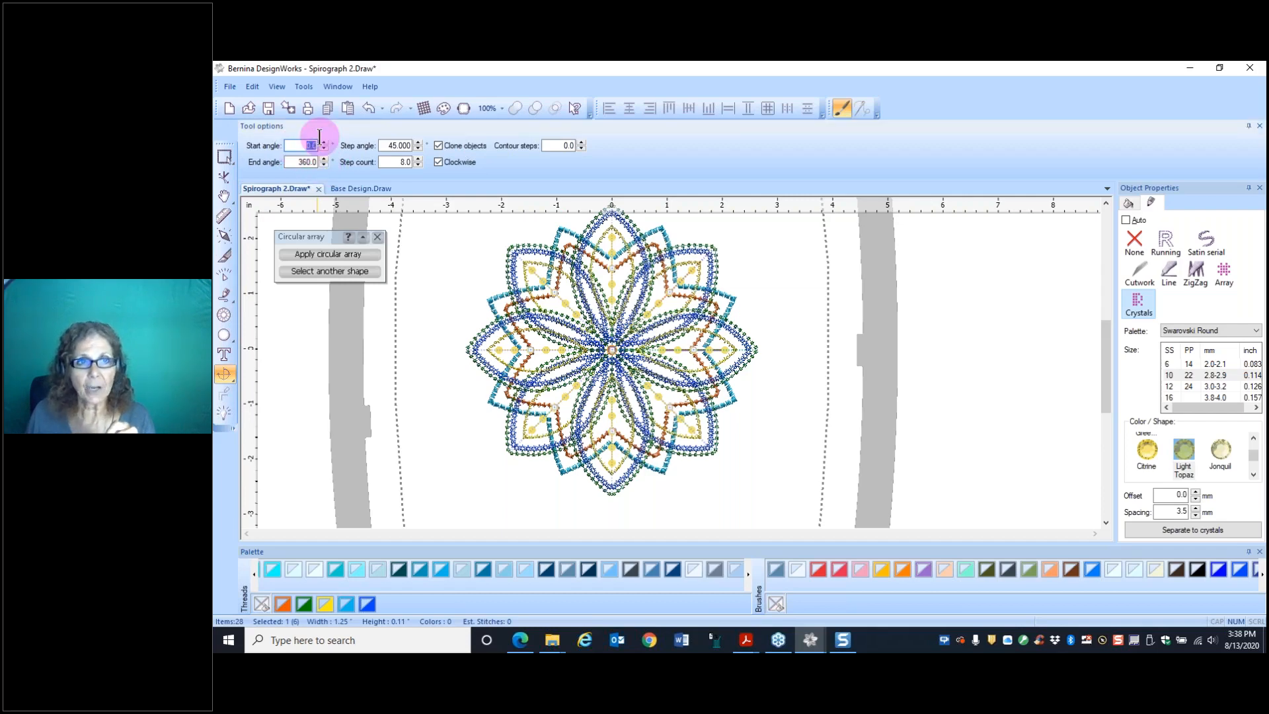
{"action": "type", "text": "90"}
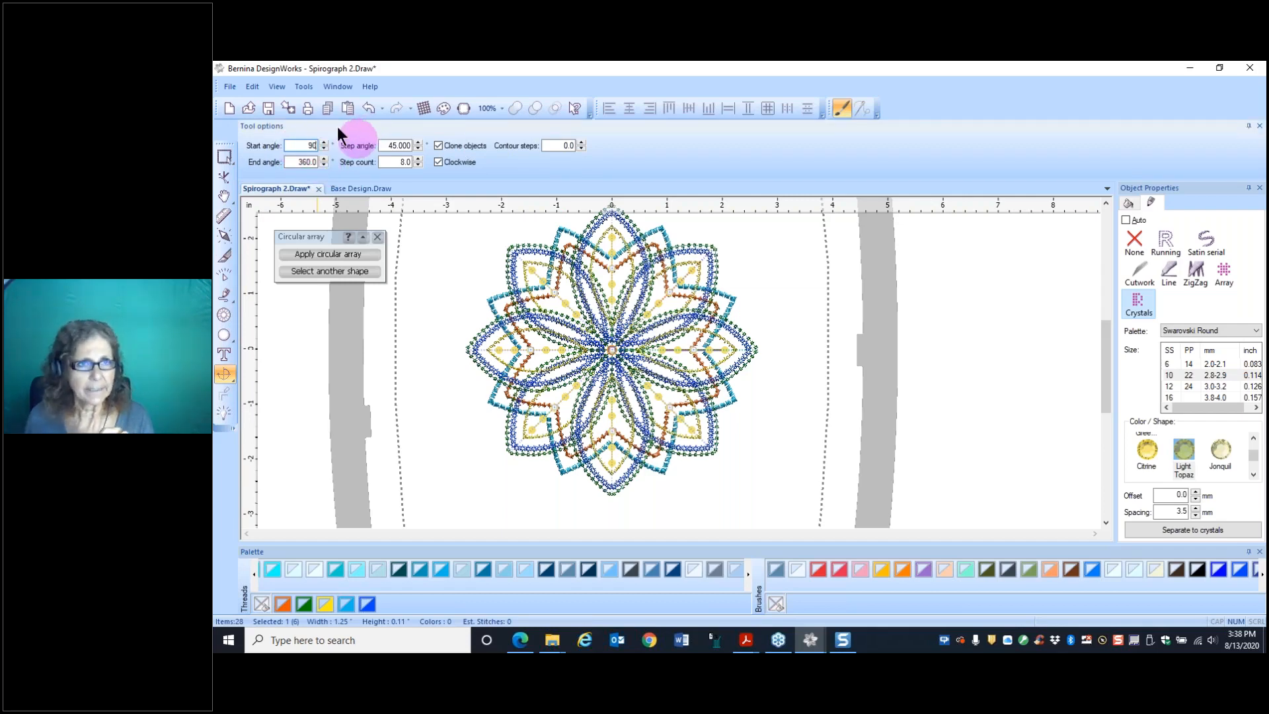
{"action": "double_click", "coordinate": [297, 162]}
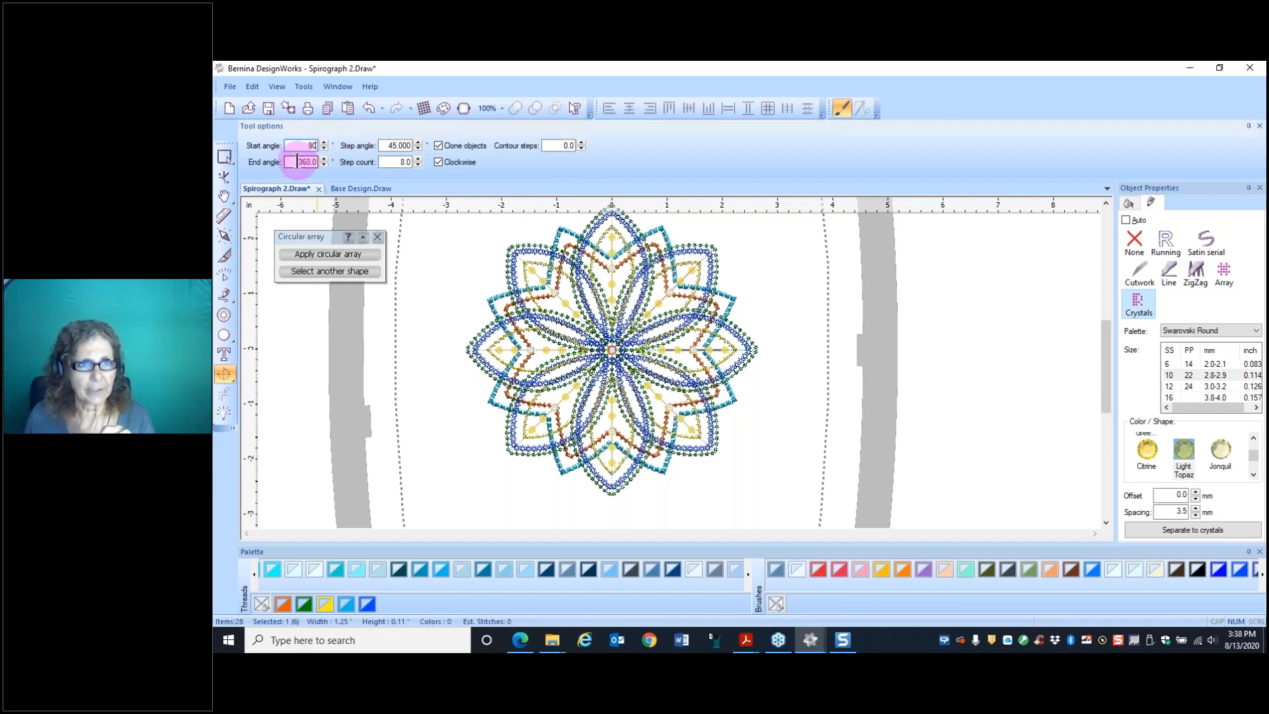
{"action": "type", "text": "90"}
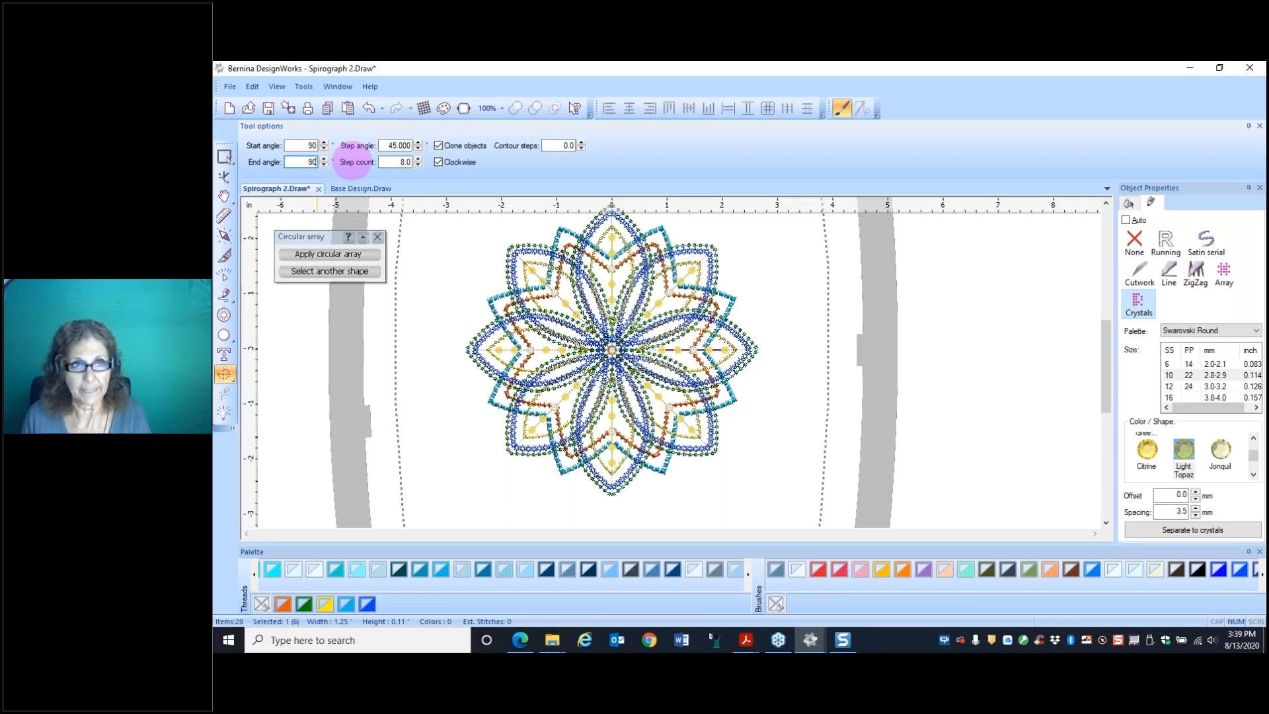
Step: Set the circular array's step count to 10
{"action": "double_click", "coordinate": [403, 162]}
{"action": "type", "text": "1"}
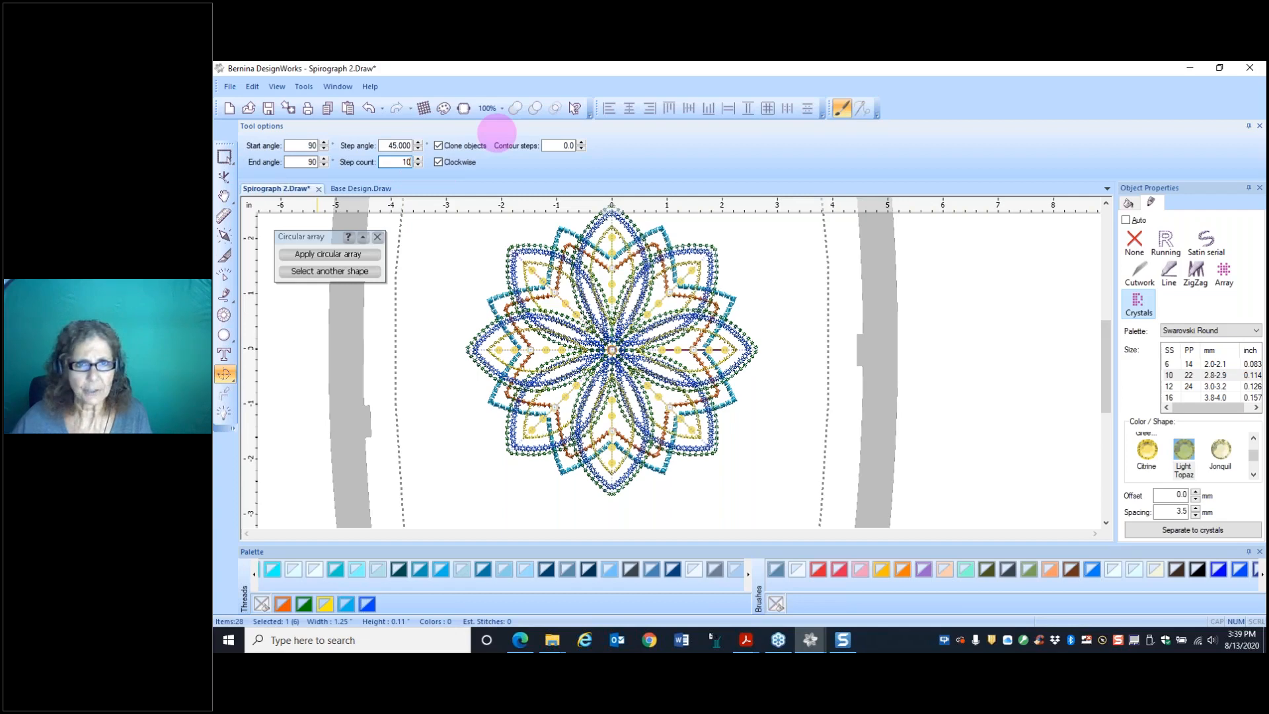
{"action": "type", "text": "0"}
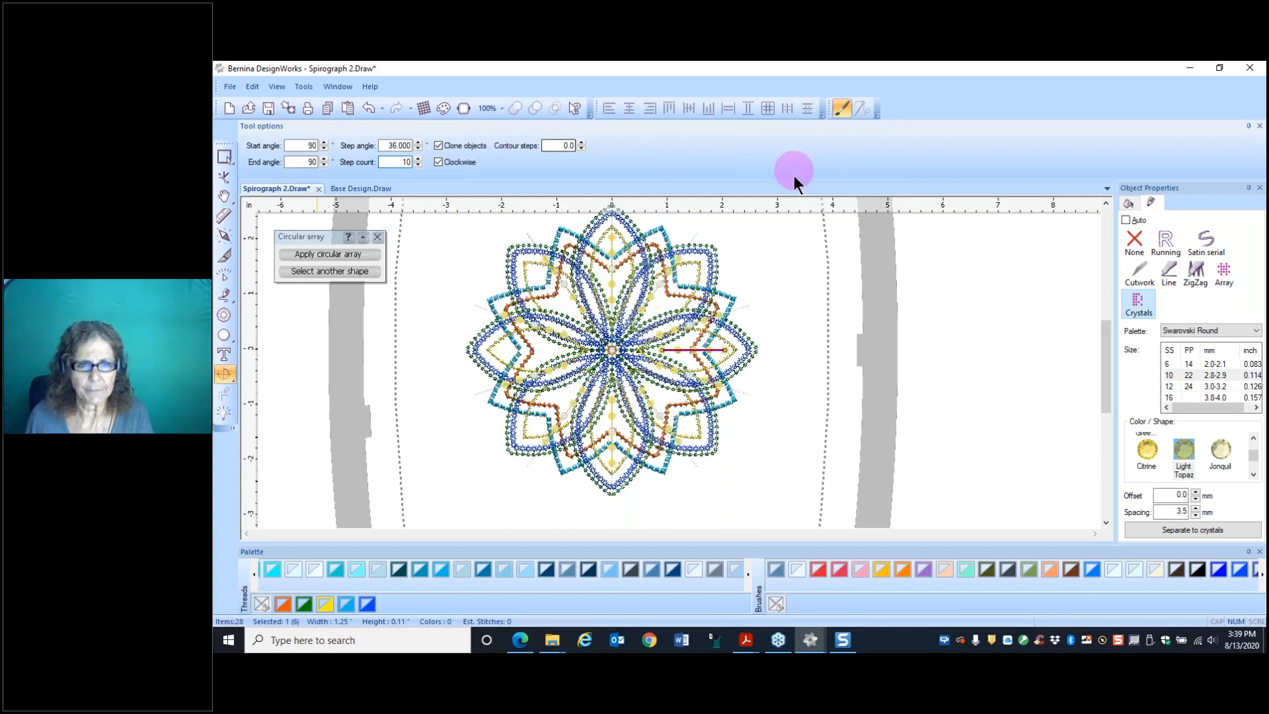
Step: Set the step count to 8, apply the circular array to the crystal line, and clear the selection
{"action": "left_click_drag", "start_coordinate": [401, 162], "coordinate": [428, 163]}
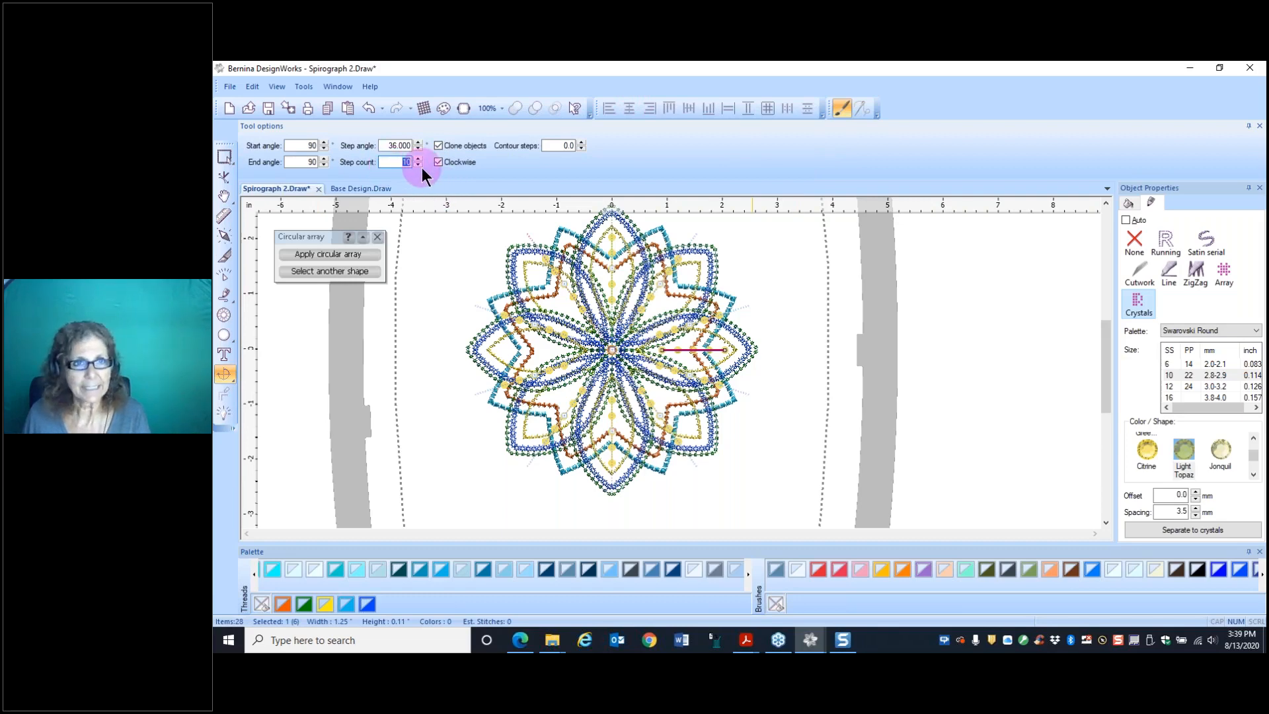
{"action": "type", "text": "8"}
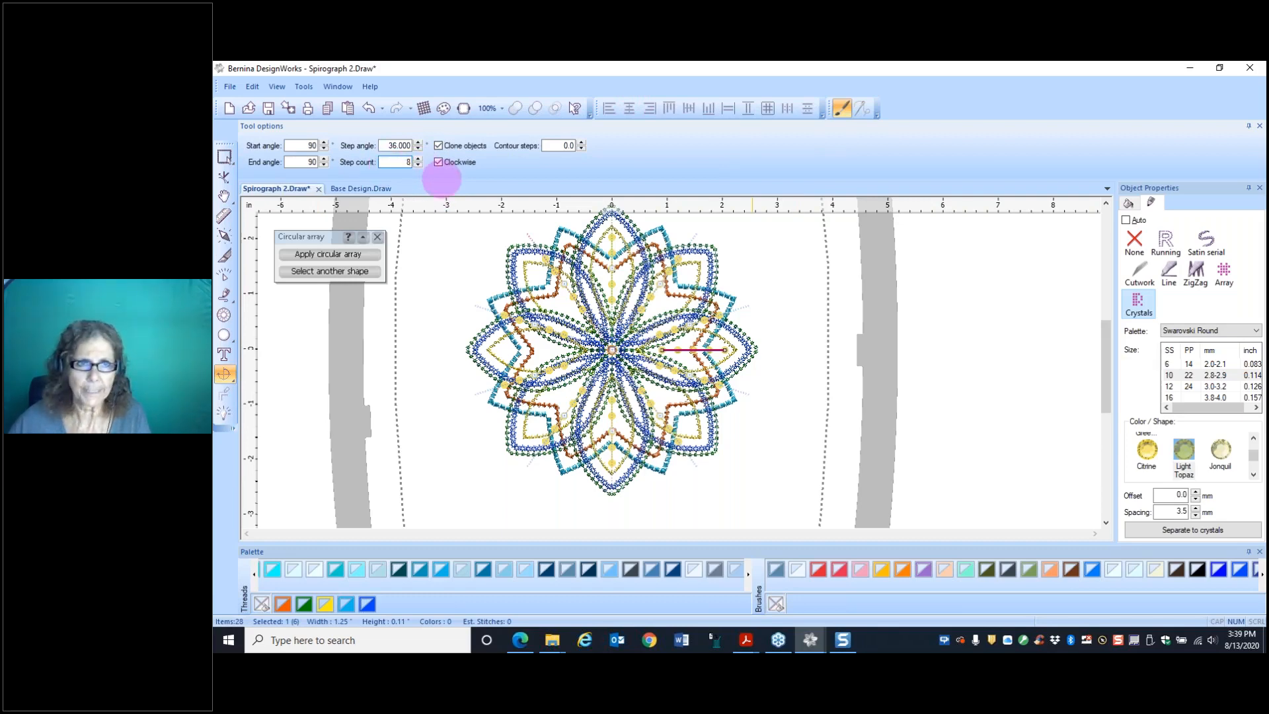
{"action": "key", "text": "Return"}
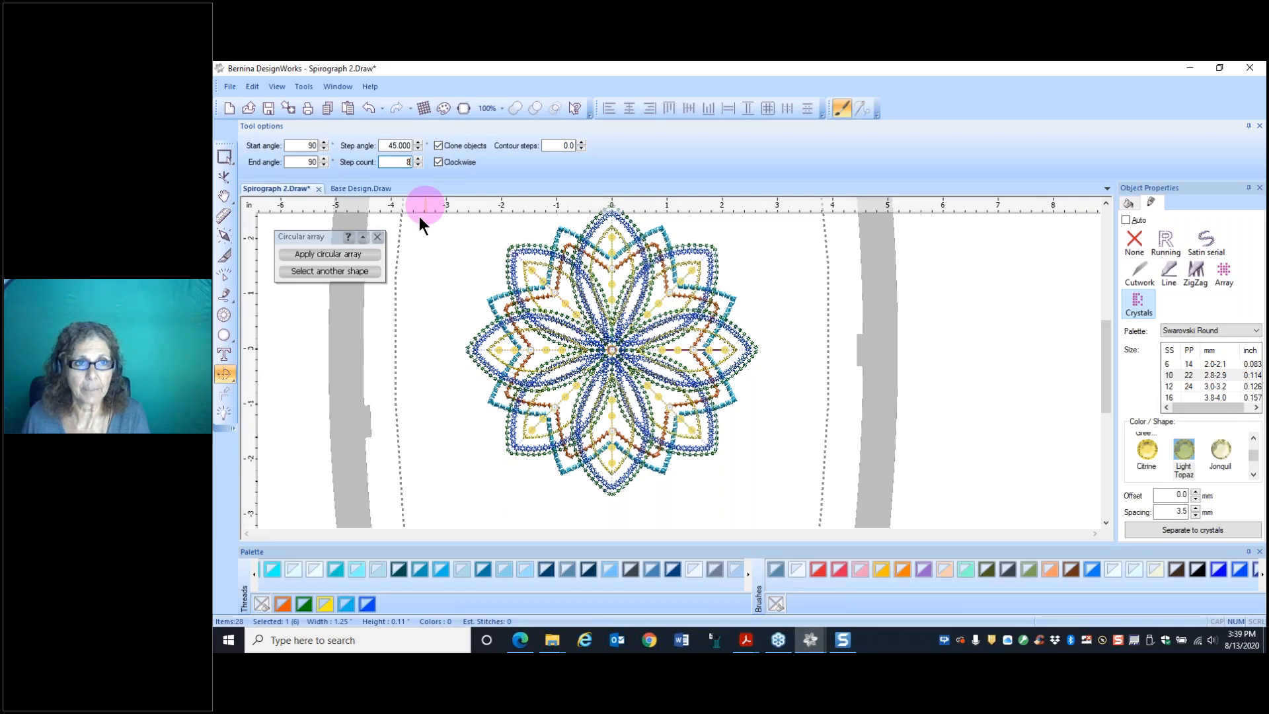
{"action": "left_click", "coordinate": [341, 255]}
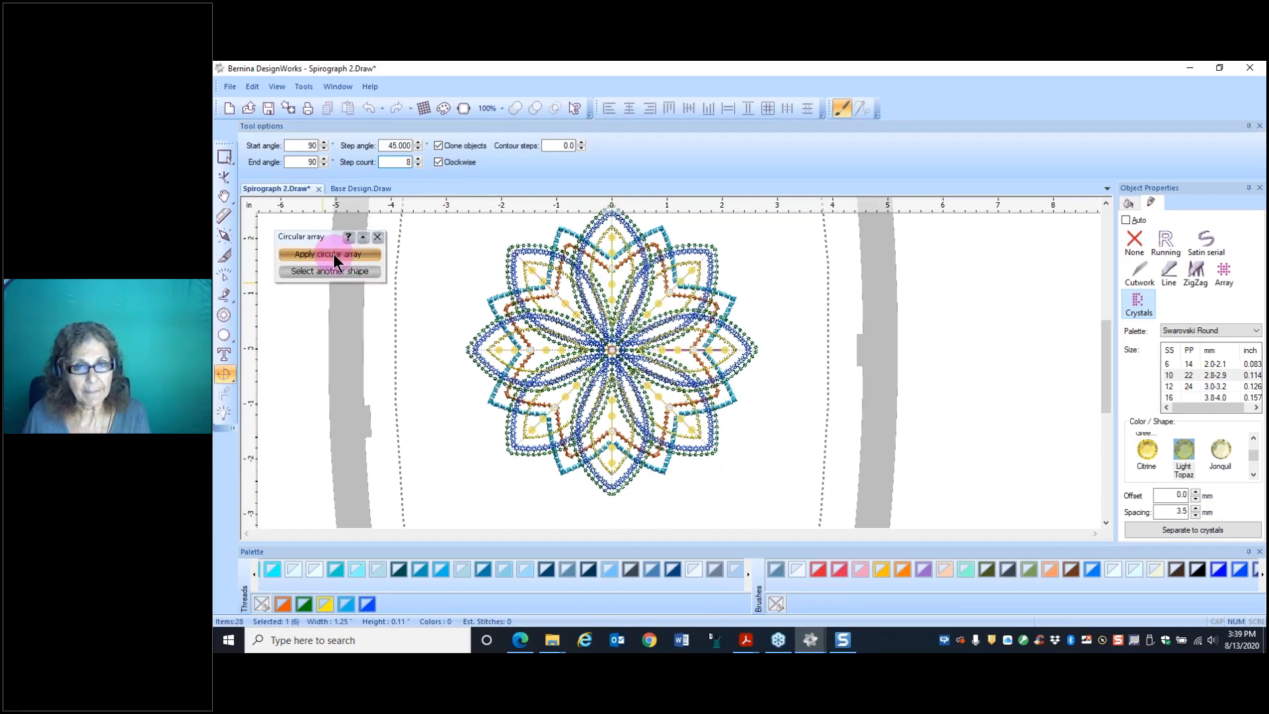
{"action": "left_click", "coordinate": [333, 253]}
{"action": "left_click", "coordinate": [805, 272]}
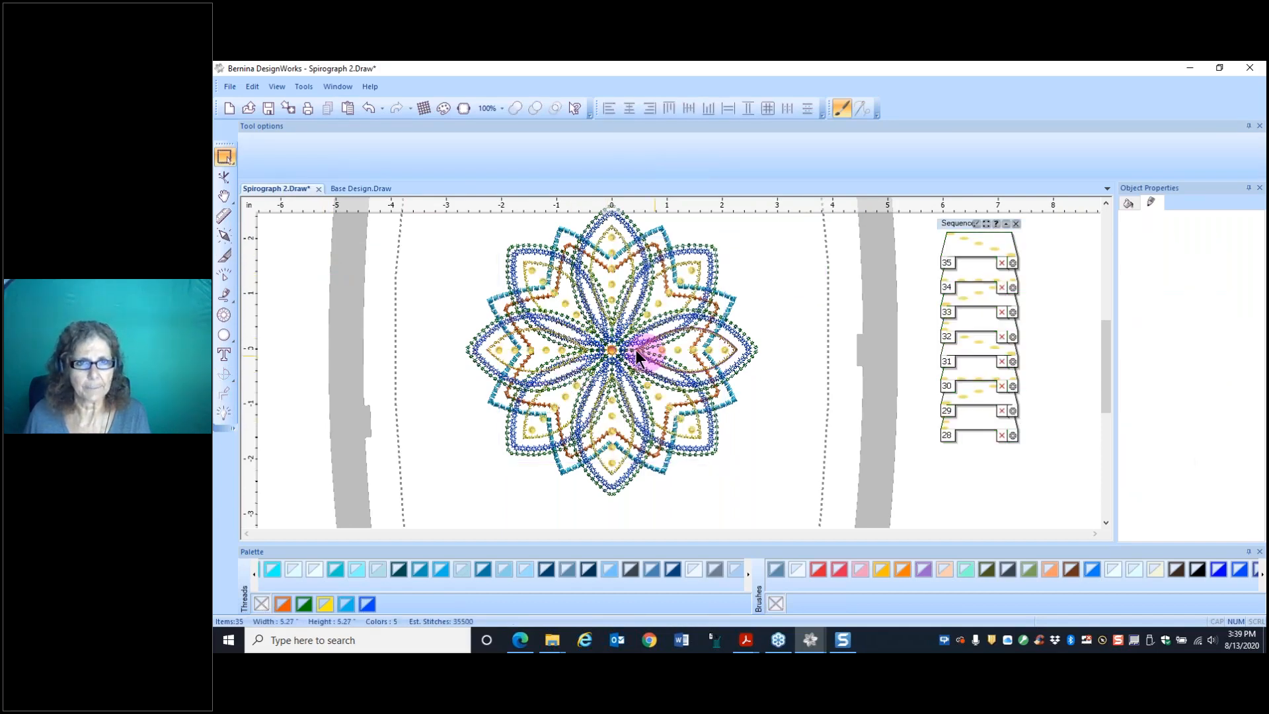
Step: Draw a circle about 1.07 inches in diameter around the flower's center crystal
{"action": "scroll", "coordinate": [638, 358], "scroll_direction": "up", "scroll_amount": 2}
{"action": "scroll", "coordinate": [636, 350], "scroll_direction": "up", "scroll_amount": 2}
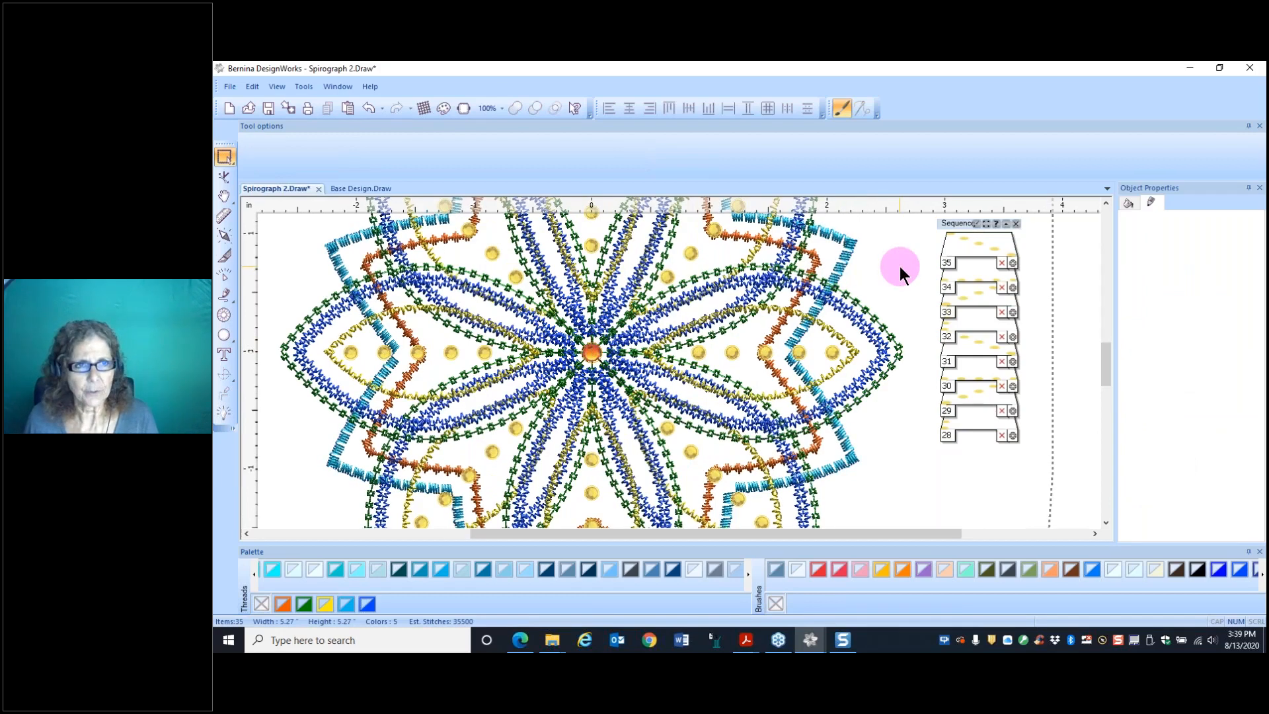
{"action": "left_click", "coordinate": [225, 338]}
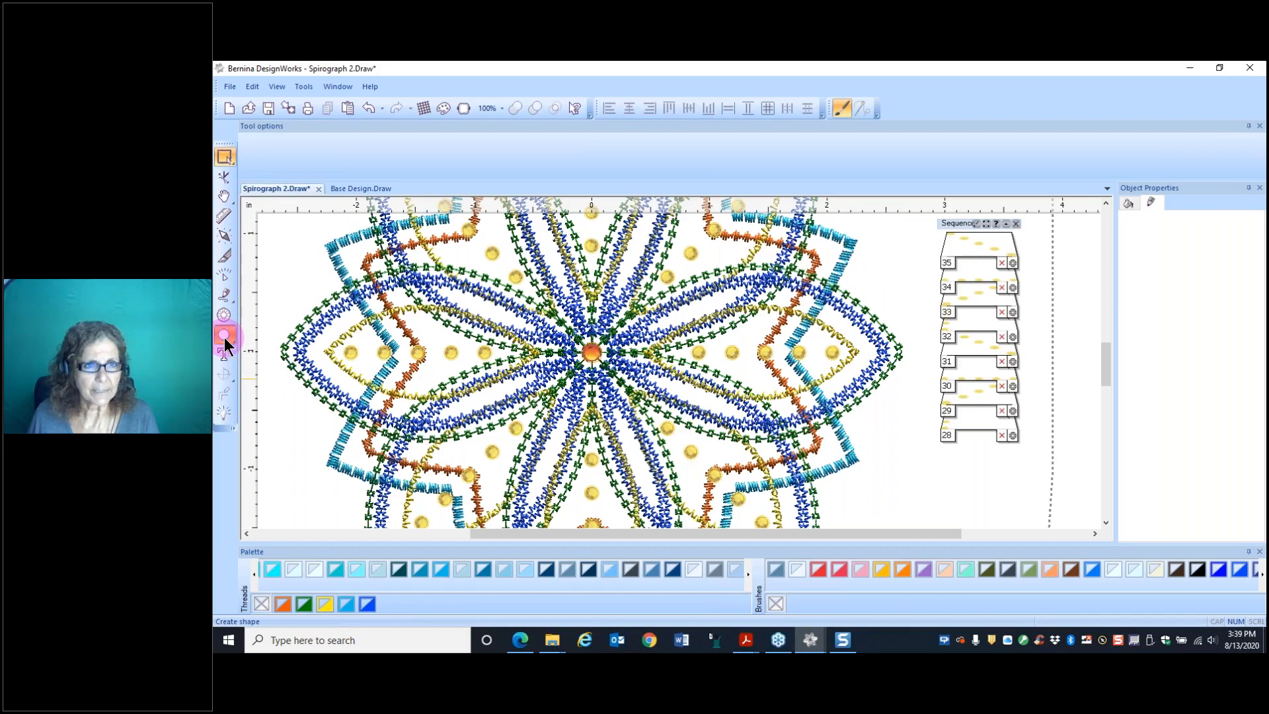
{"action": "left_click", "coordinate": [229, 354]}
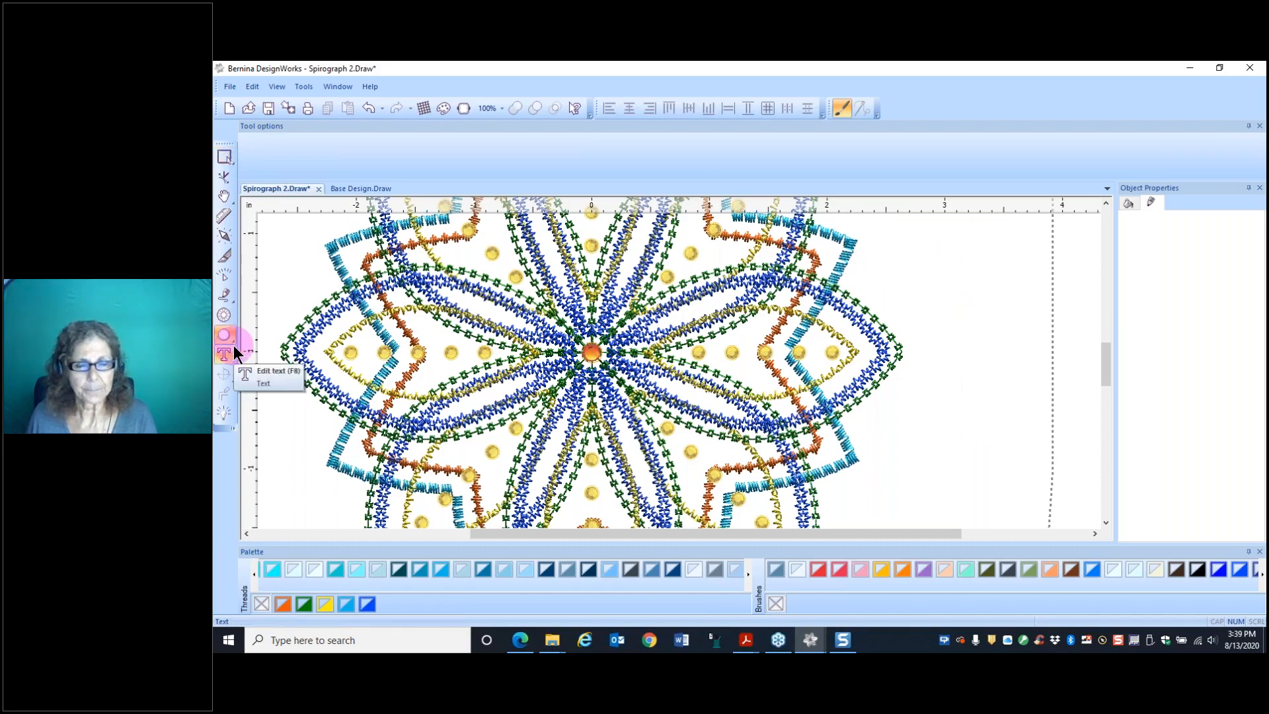
{"action": "left_click", "coordinate": [657, 333]}
{"action": "scroll", "coordinate": [578, 377], "scroll_direction": "up", "scroll_amount": 2}
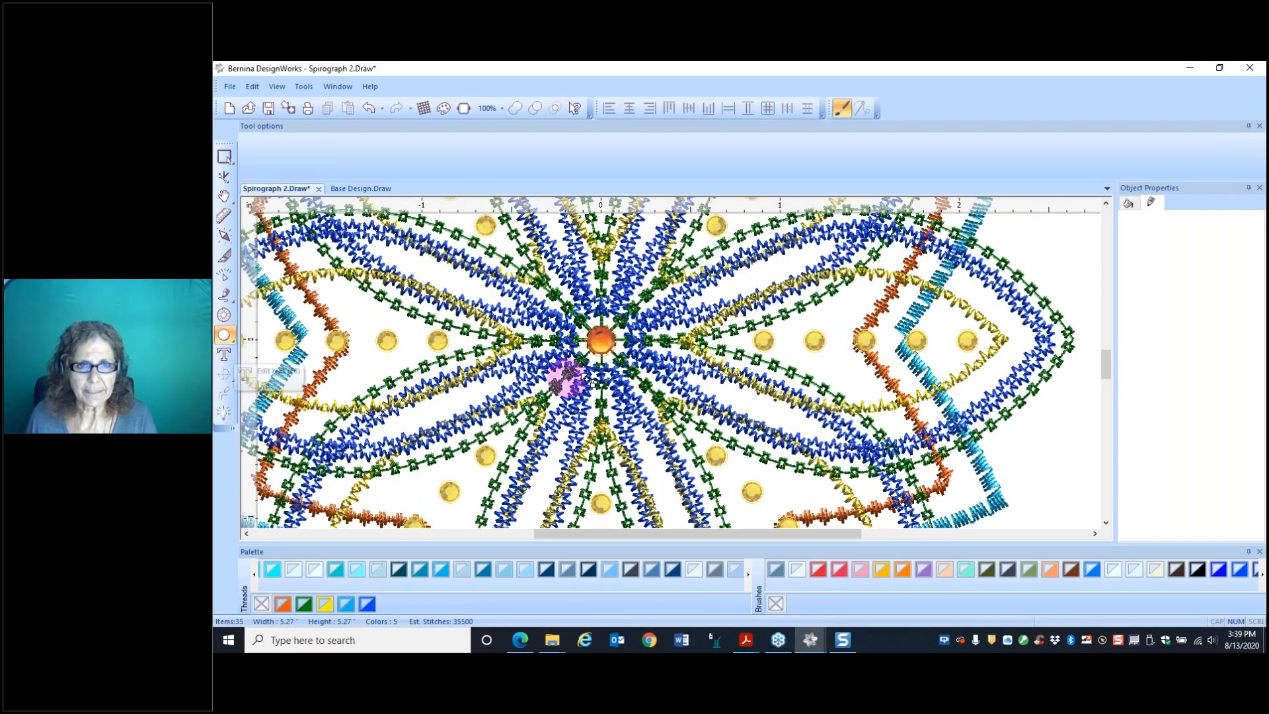
{"action": "scroll", "coordinate": [586, 378], "scroll_direction": "up", "scroll_amount": 1}
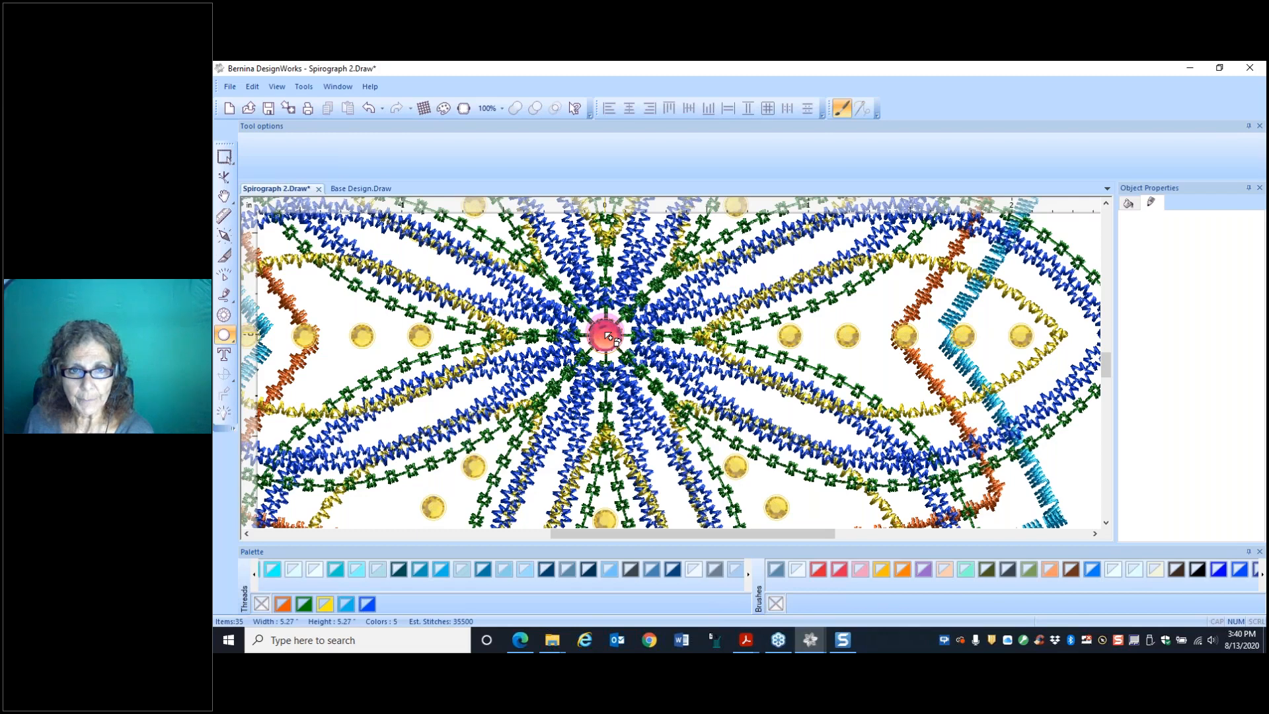
{"action": "left_click_drag", "start_coordinate": [608, 337], "coordinate": [727, 436]}
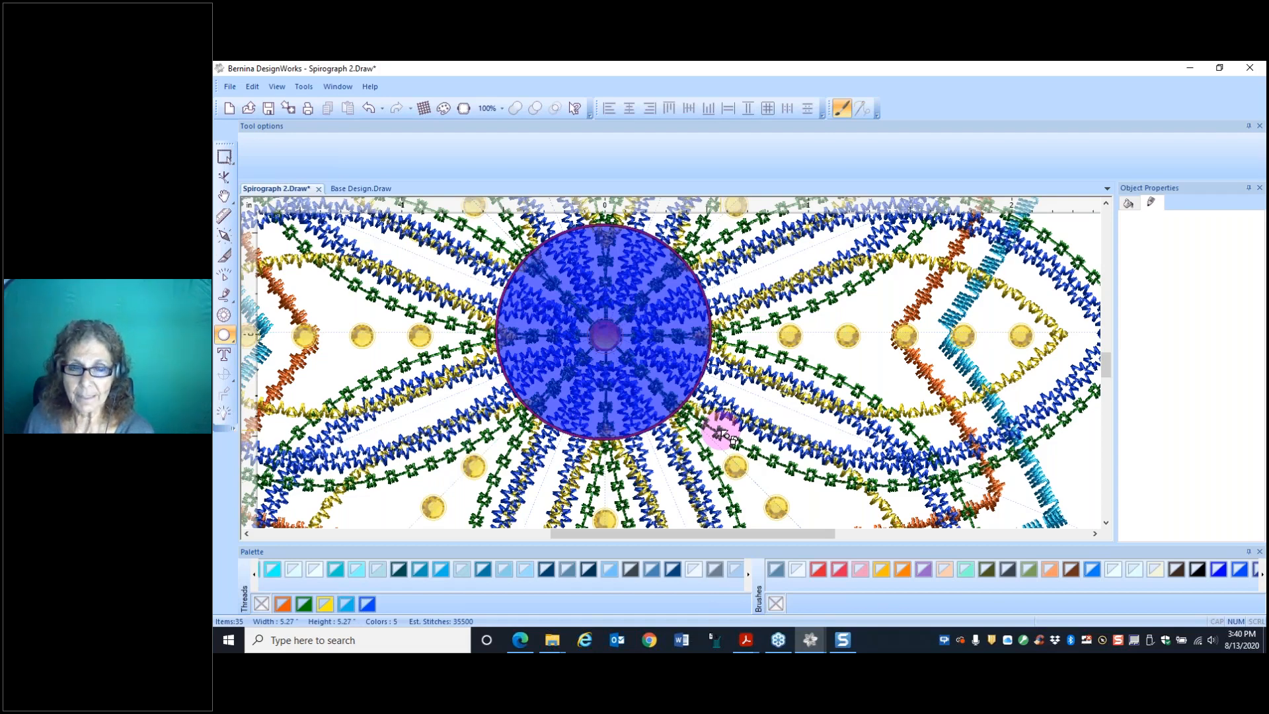
{"action": "left_click_drag", "start_coordinate": [722, 433], "coordinate": [721, 433]}
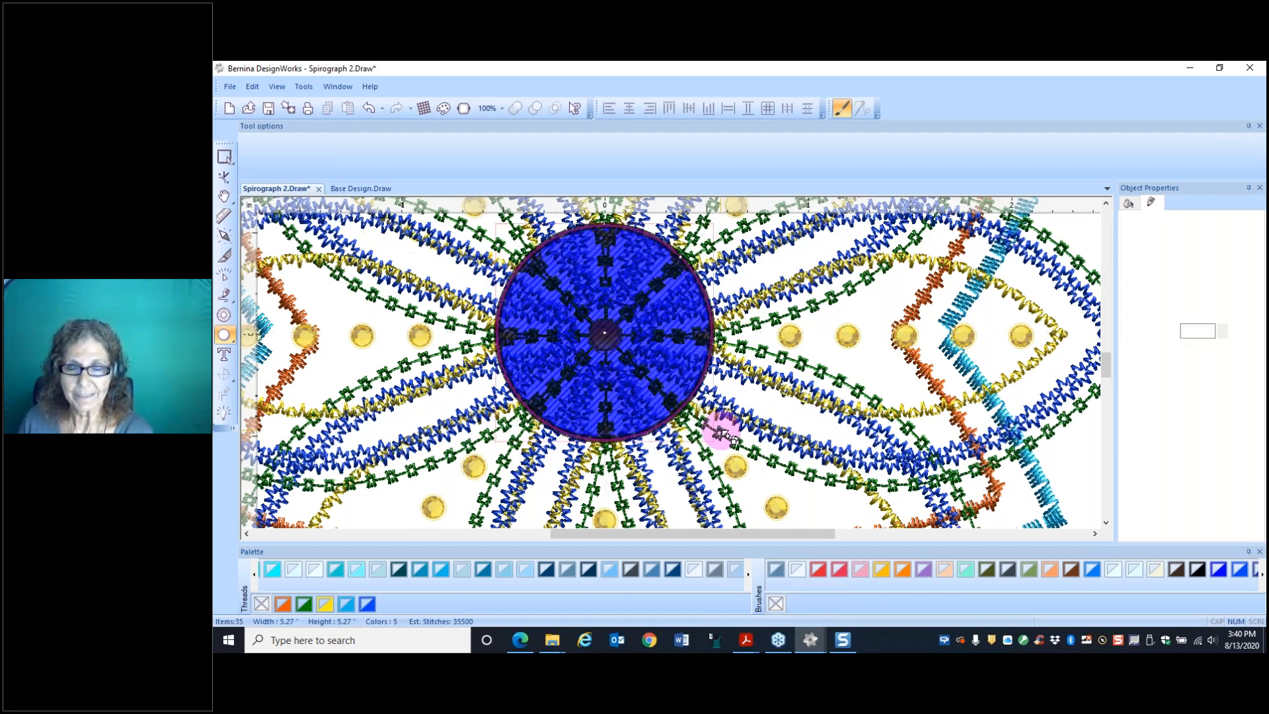
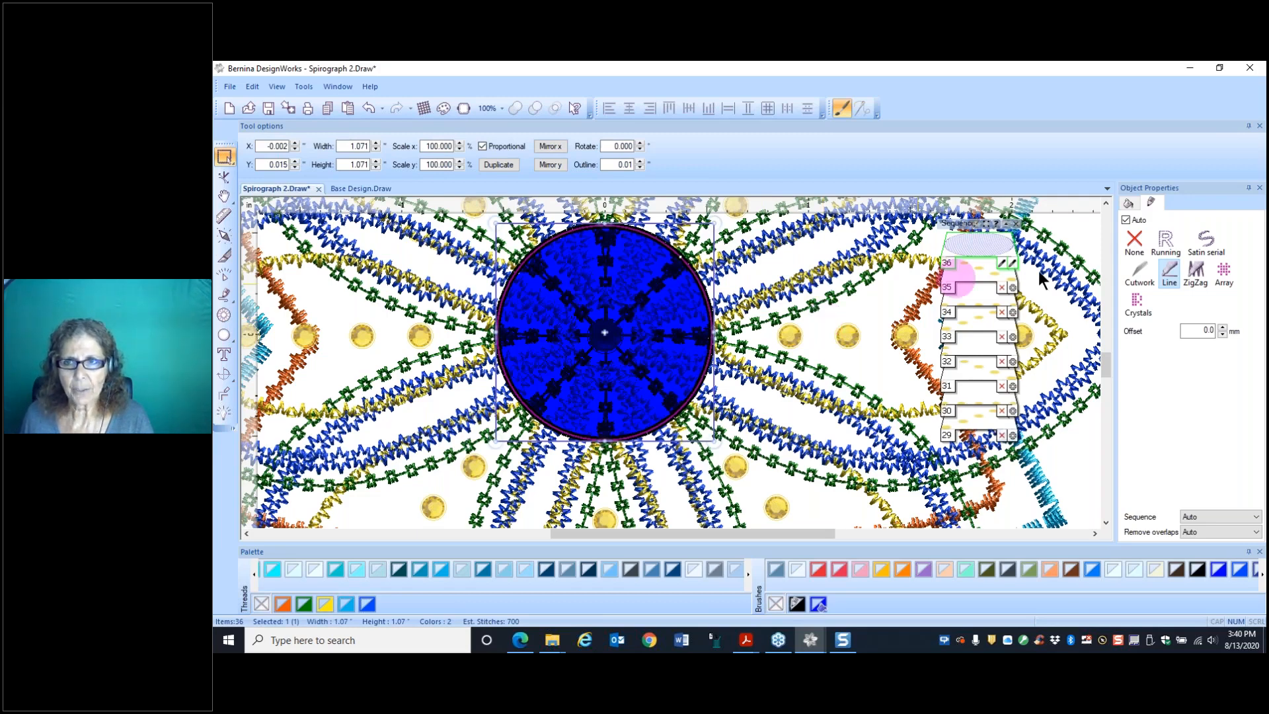
Step: Remove the circle's fill and line its outline with Swarovski Round crystals
{"action": "left_click", "coordinate": [1129, 205]}
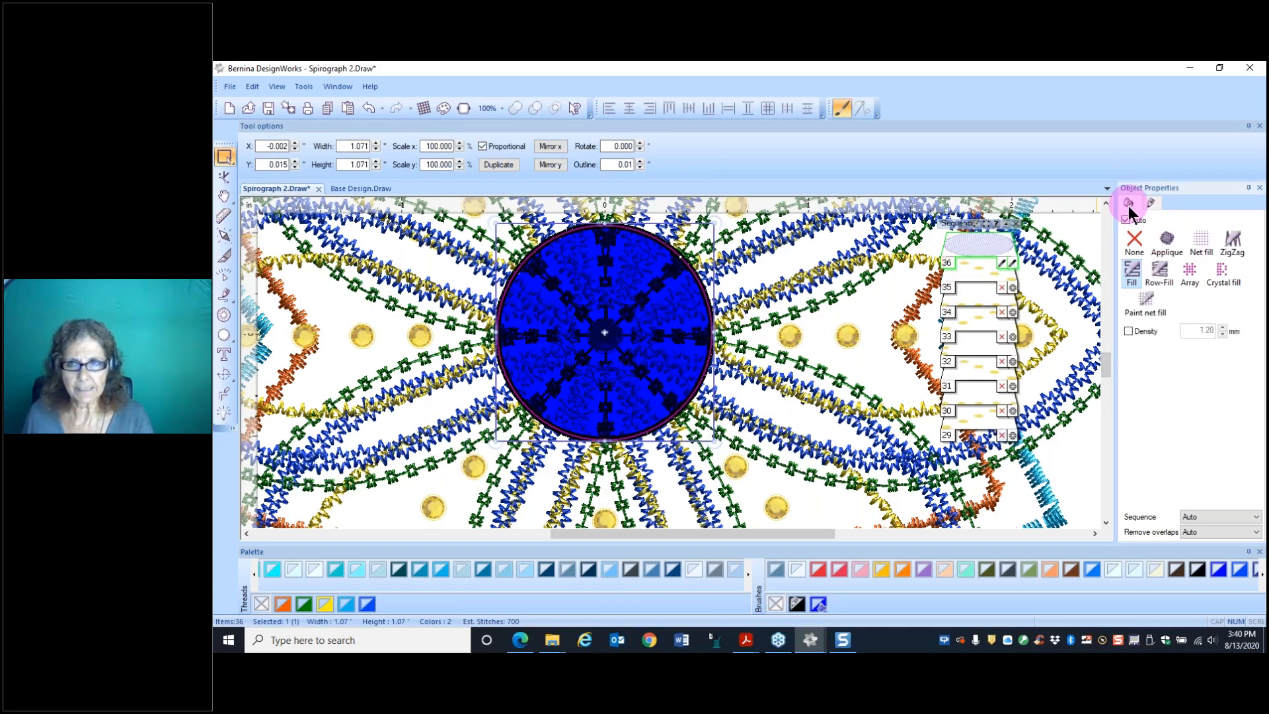
{"action": "left_click", "coordinate": [1135, 242]}
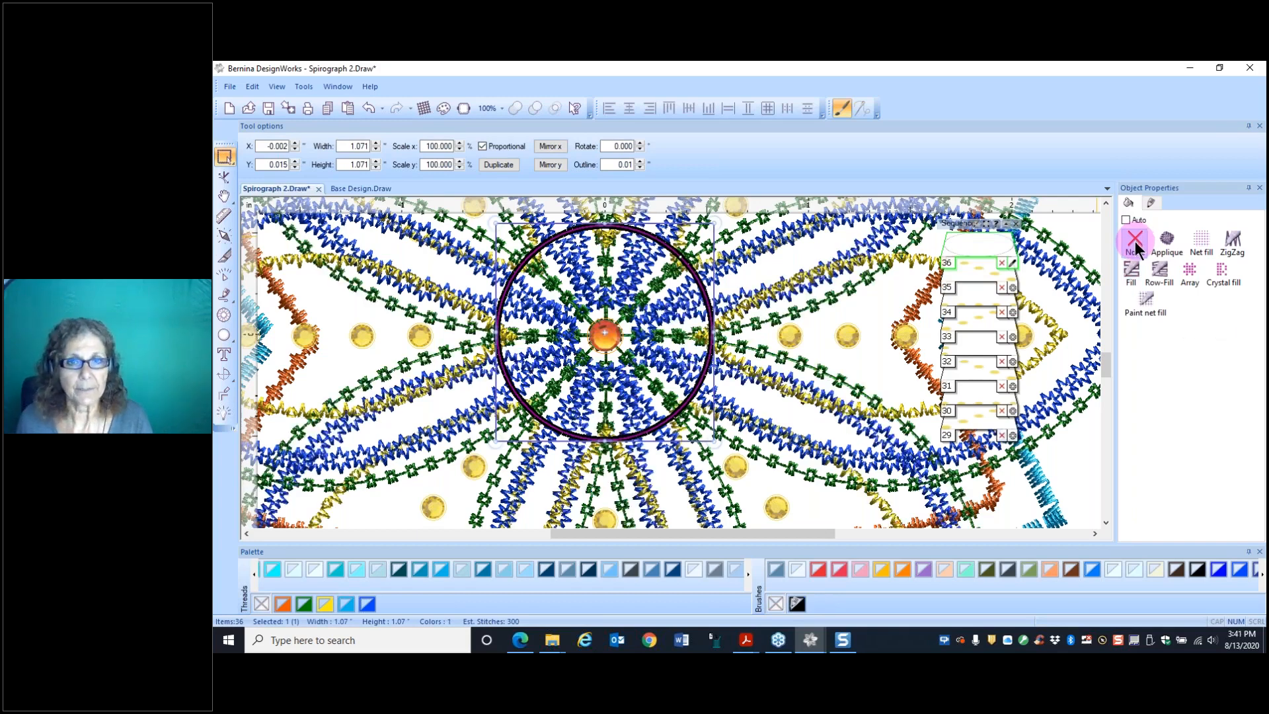
{"action": "left_click", "coordinate": [1150, 202]}
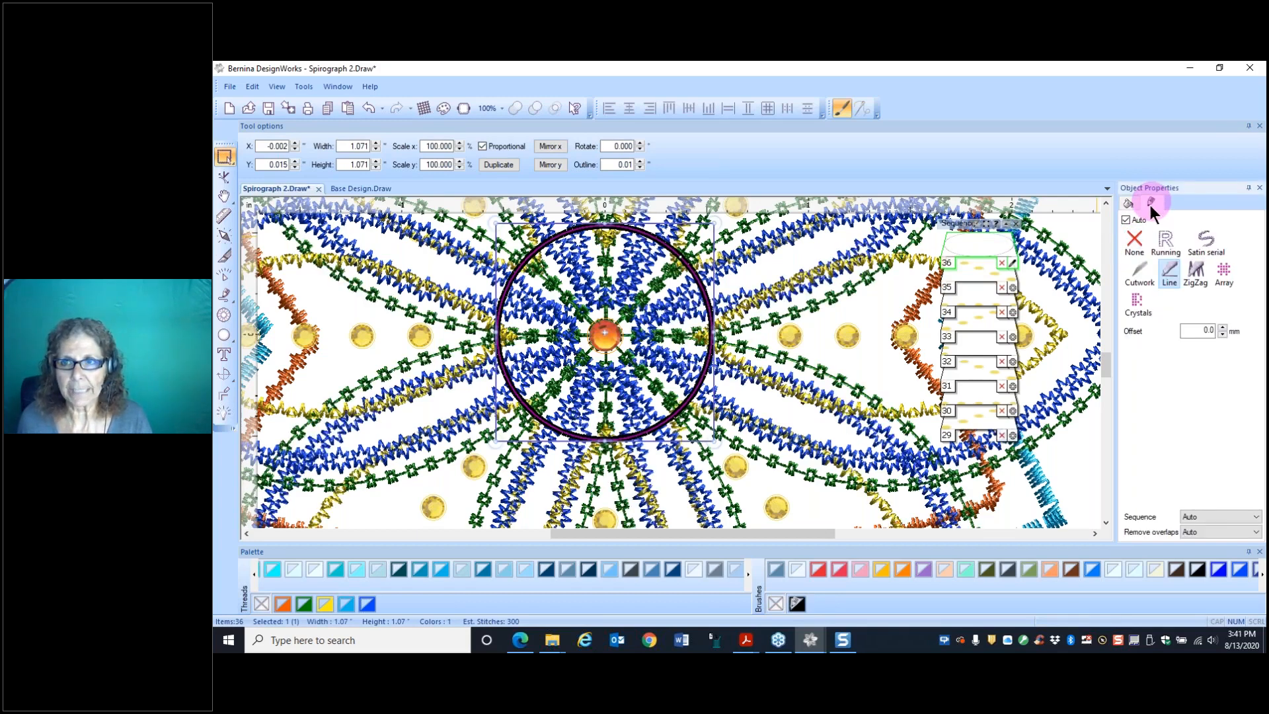
{"action": "left_click", "coordinate": [1142, 308]}
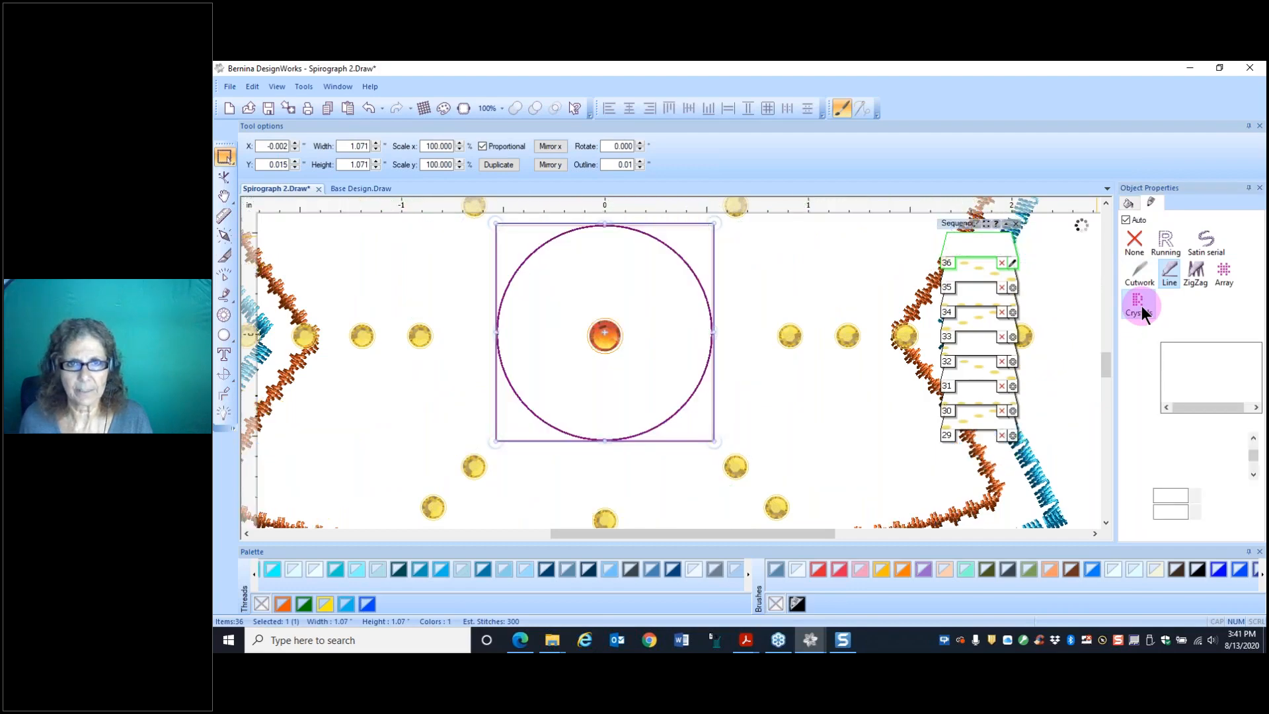
{"action": "left_click_drag", "start_coordinate": [1254, 457], "coordinate": [1254, 454]}
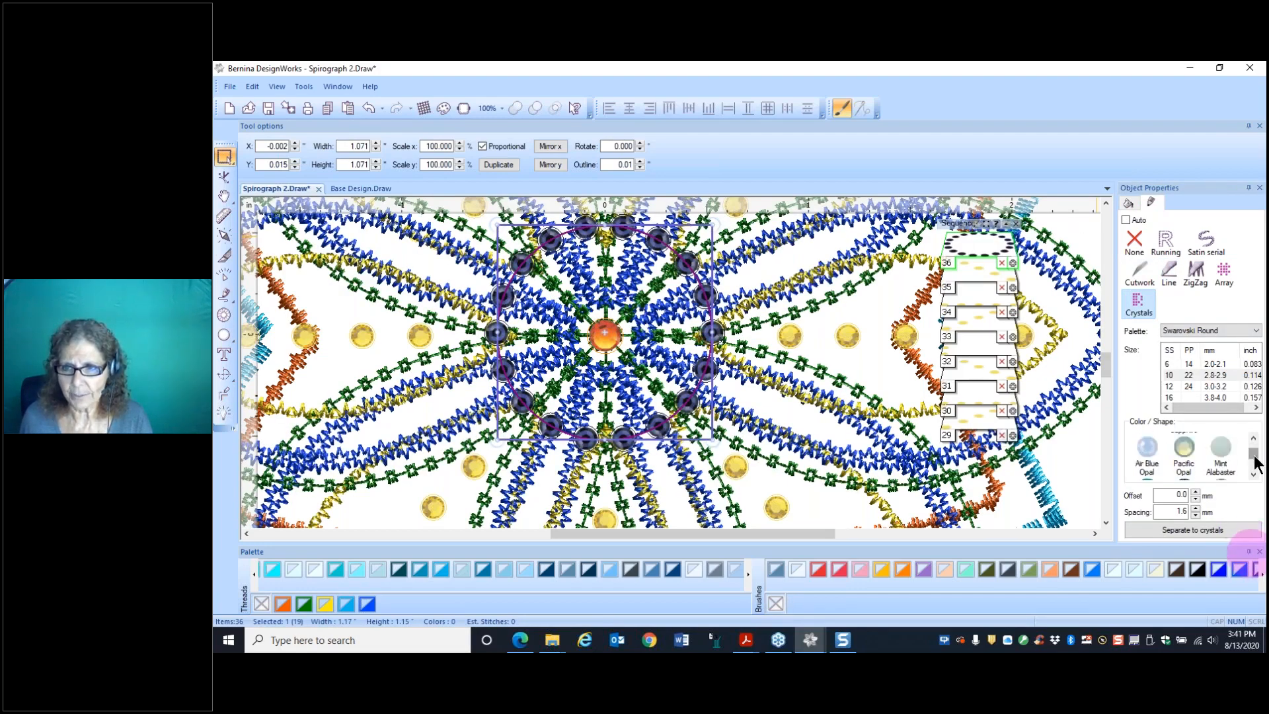
Step: Try Caribbean Blue Opal, Emerald and Erinite as the crystal color for the circle around the center
{"action": "left_click", "coordinate": [1254, 472]}
{"action": "left_click", "coordinate": [1150, 468]}
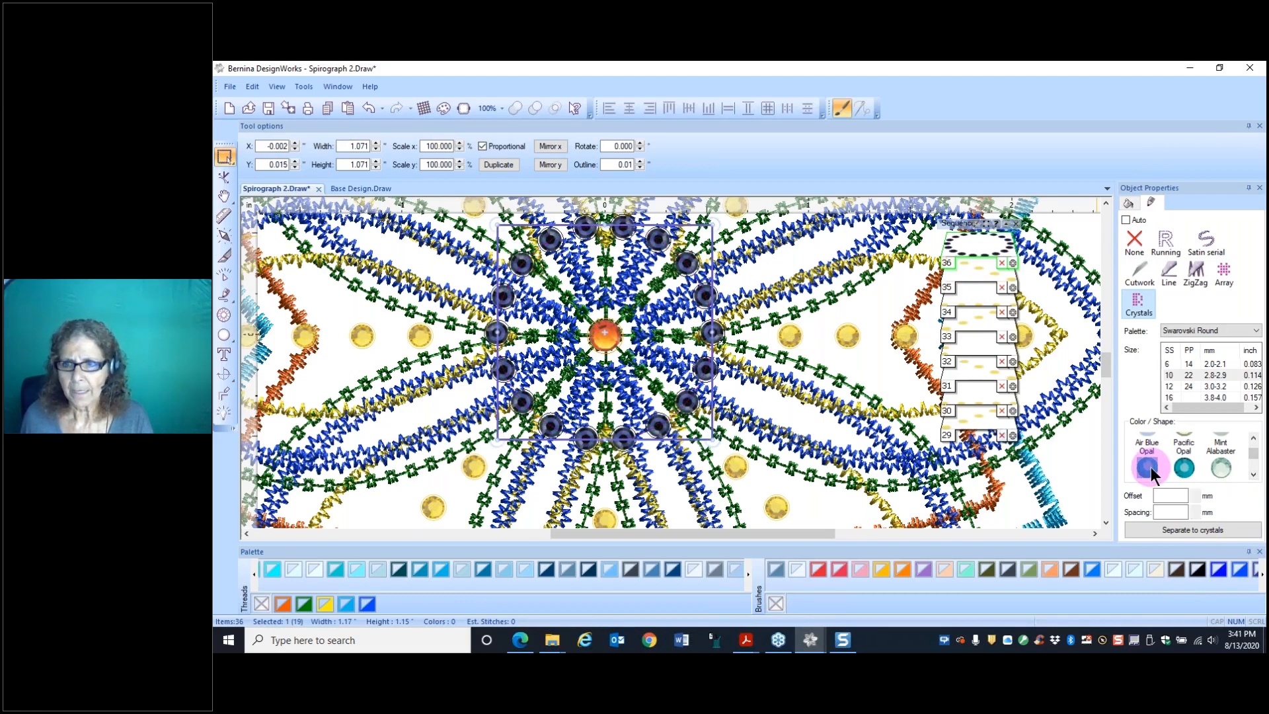
{"action": "left_click", "coordinate": [1253, 475]}
{"action": "left_click", "coordinate": [1254, 474]}
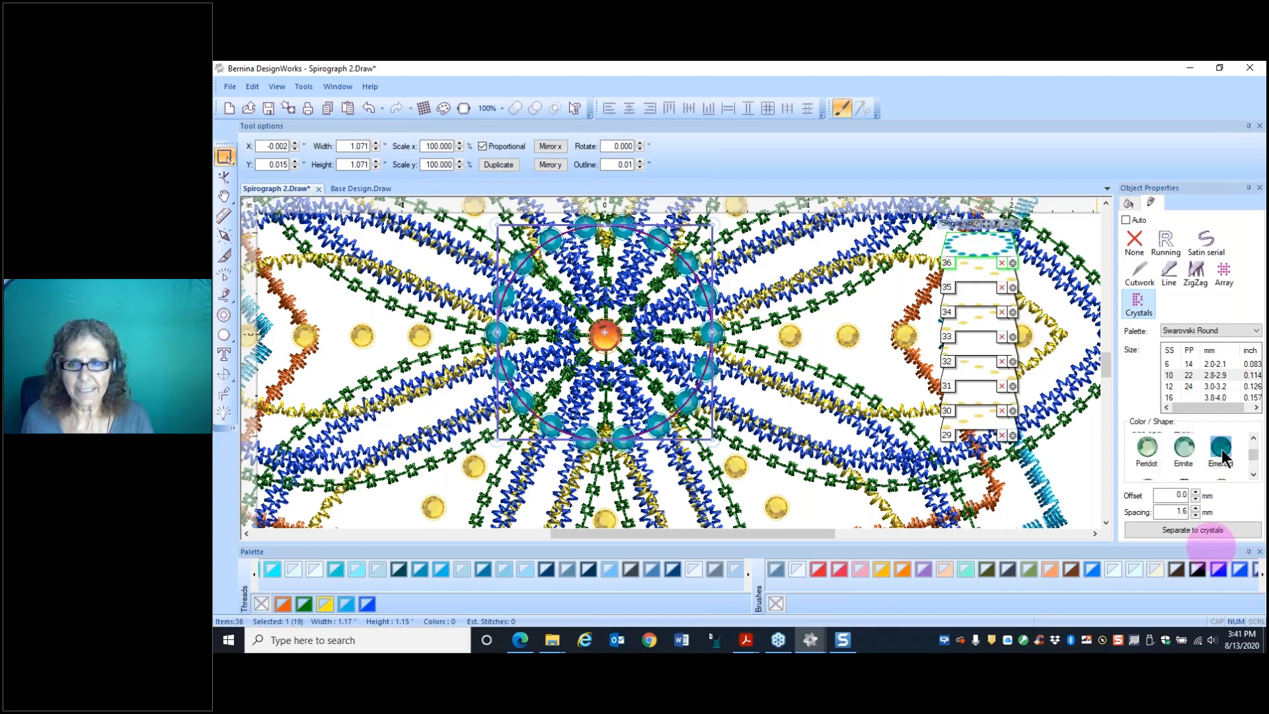
{"action": "left_click", "coordinate": [1222, 454]}
{"action": "left_click", "coordinate": [1183, 454]}
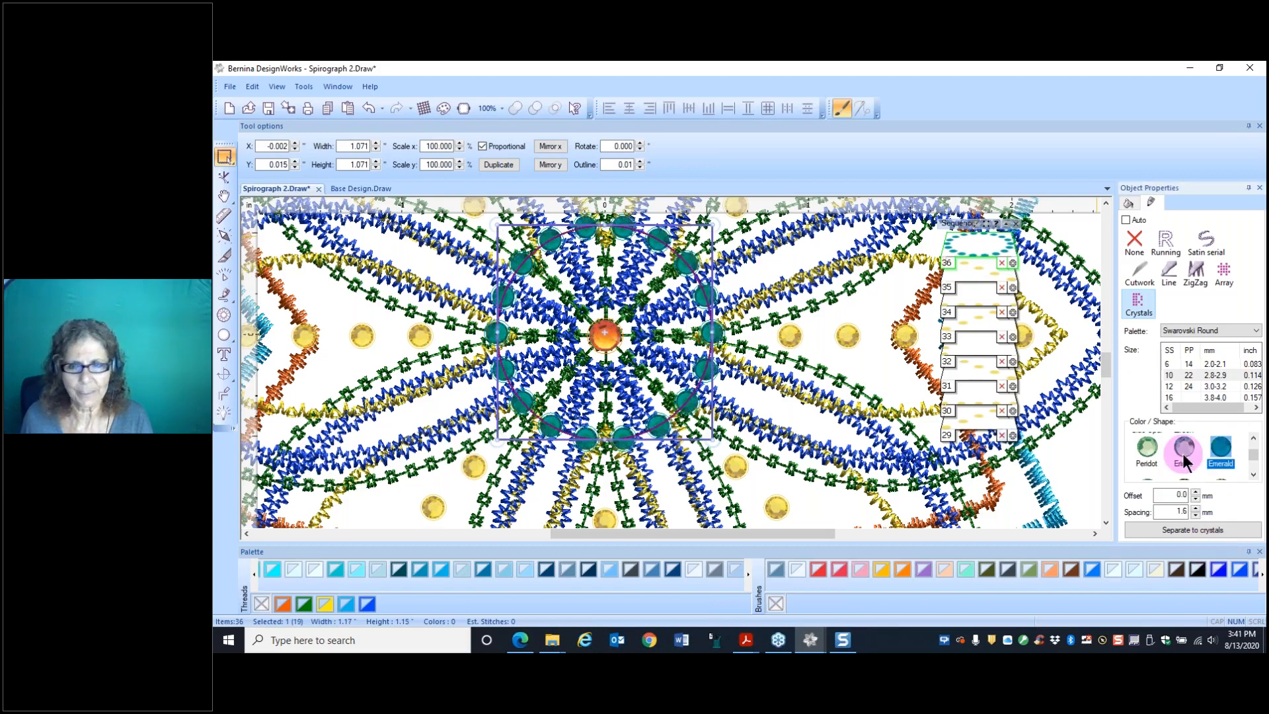
Step: Set the crystal color of the circle around the center to Palace Green Opal
{"action": "left_click", "coordinate": [1254, 438]}
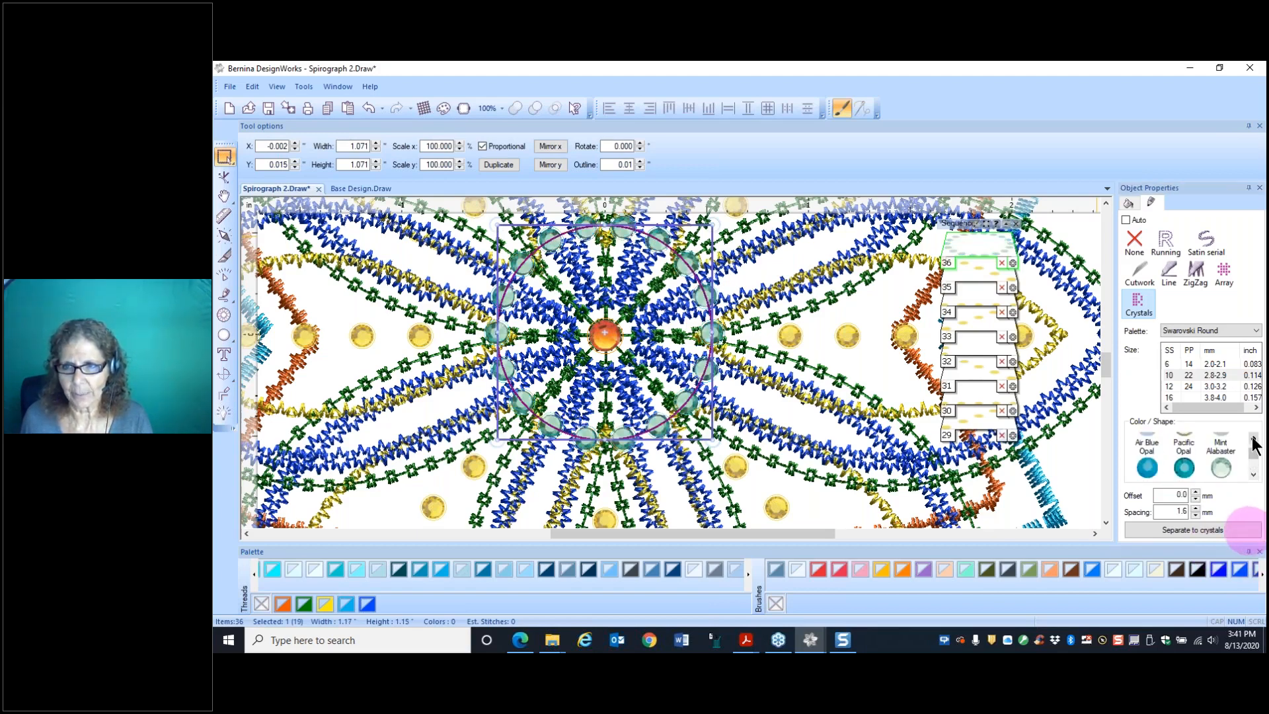
{"action": "scroll", "coordinate": [1246, 470], "scroll_direction": "down", "scroll_amount": 1}
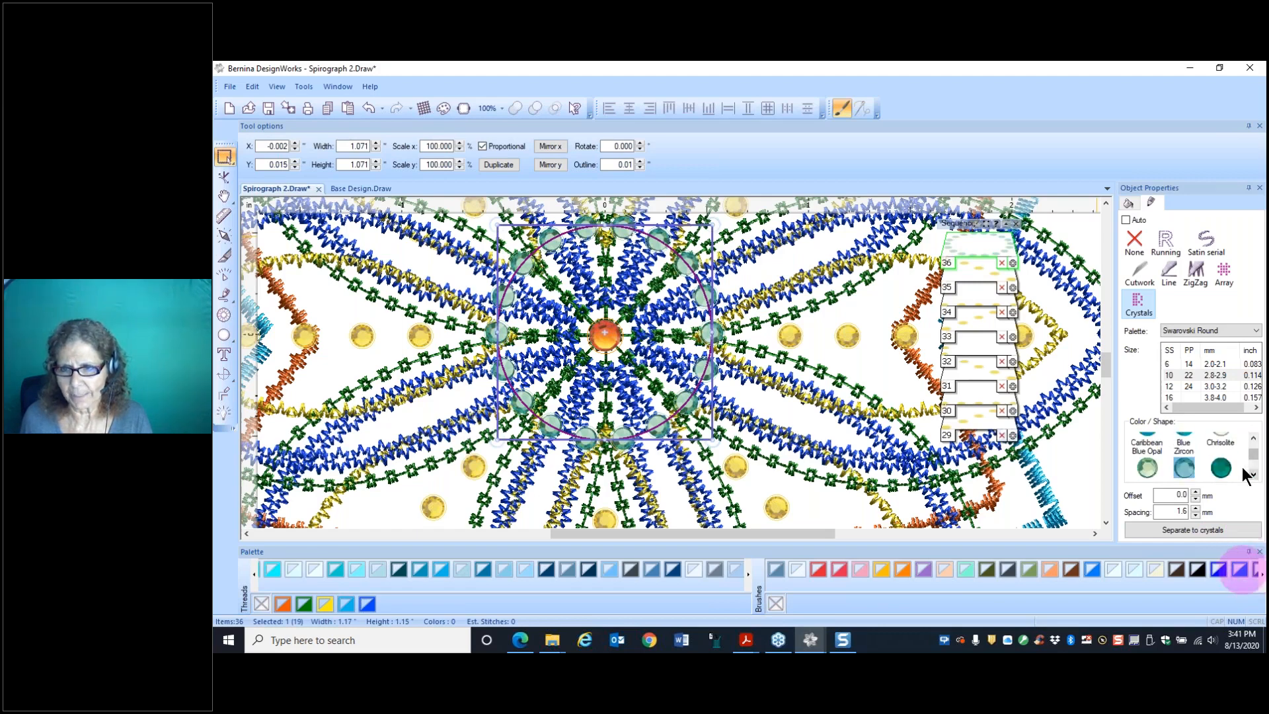
{"action": "scroll", "coordinate": [1243, 470], "scroll_direction": "down", "scroll_amount": 1}
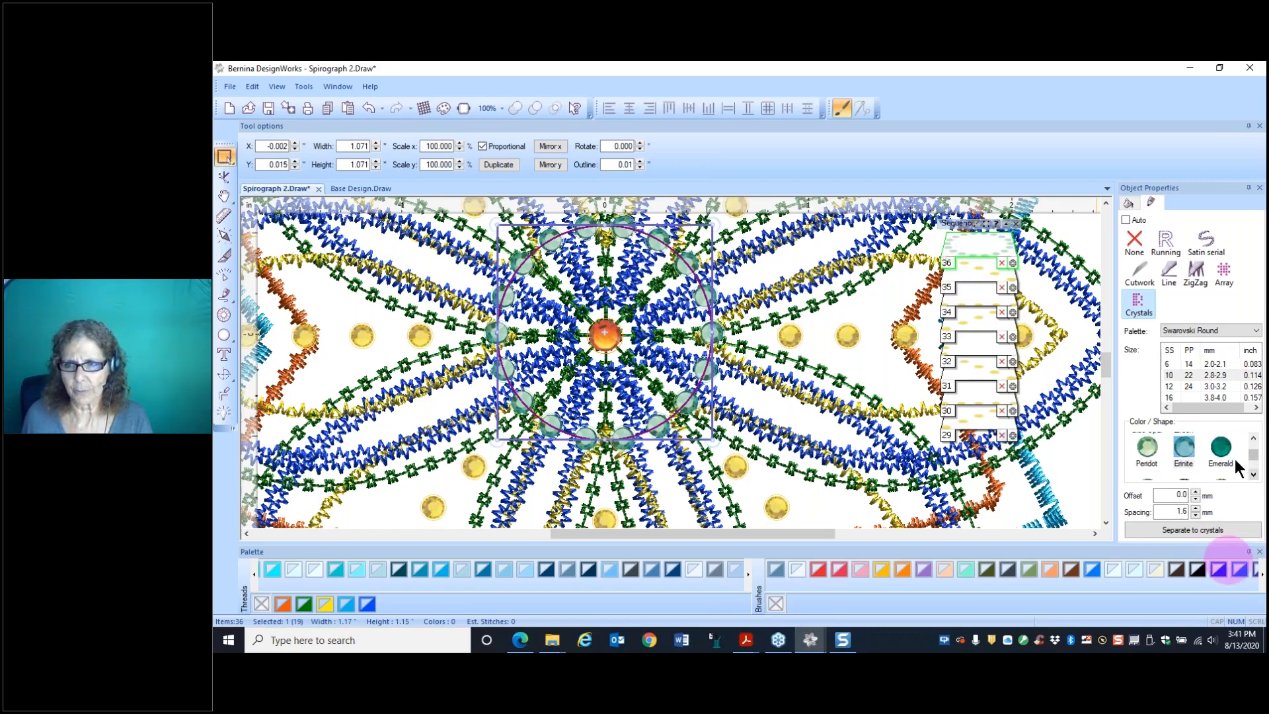
{"action": "left_click", "coordinate": [1253, 475]}
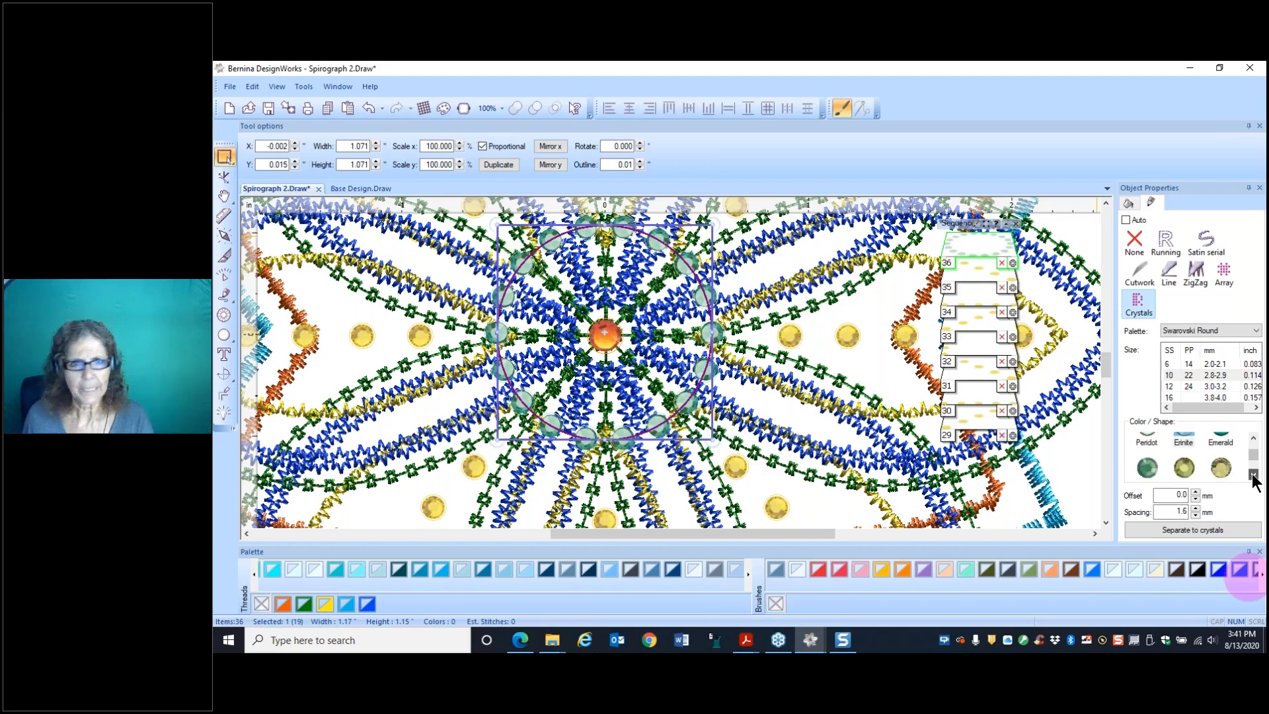
{"action": "left_click", "coordinate": [1149, 451]}
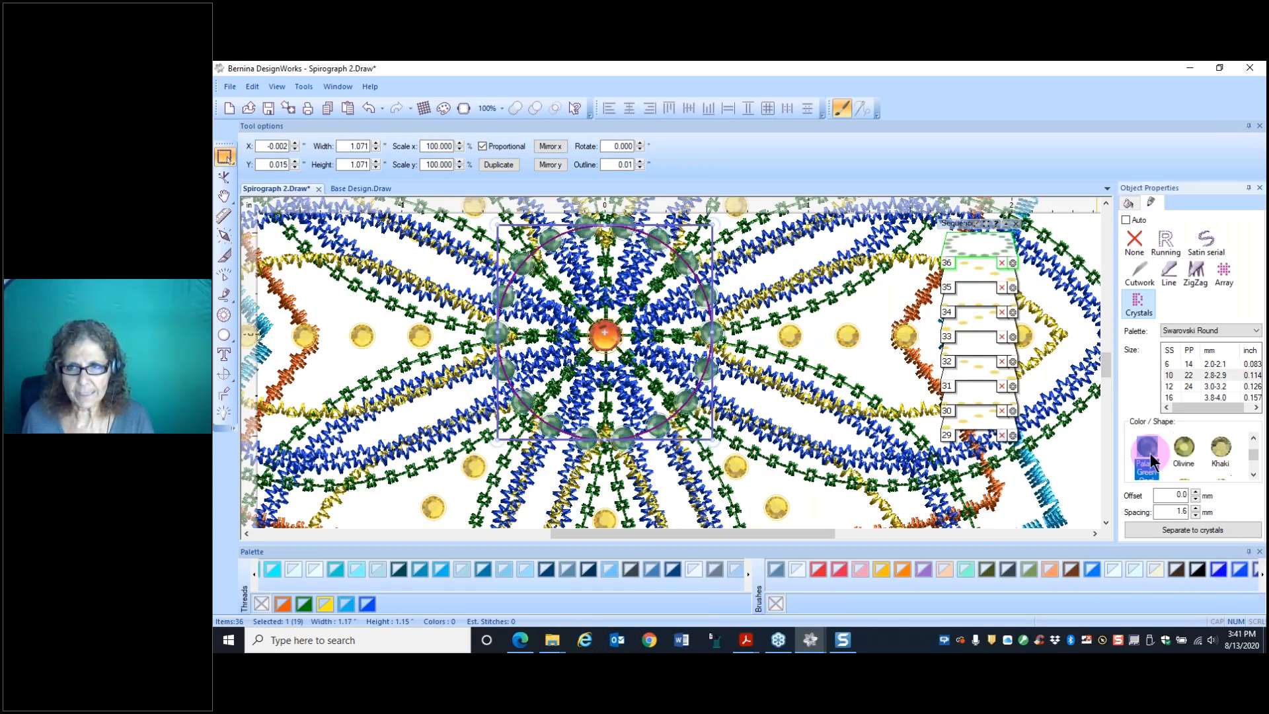
Step: Compare crystal sizes SS 10, 16 and 6 on the circle and settle on SS 16
{"action": "left_click", "coordinate": [1169, 375]}
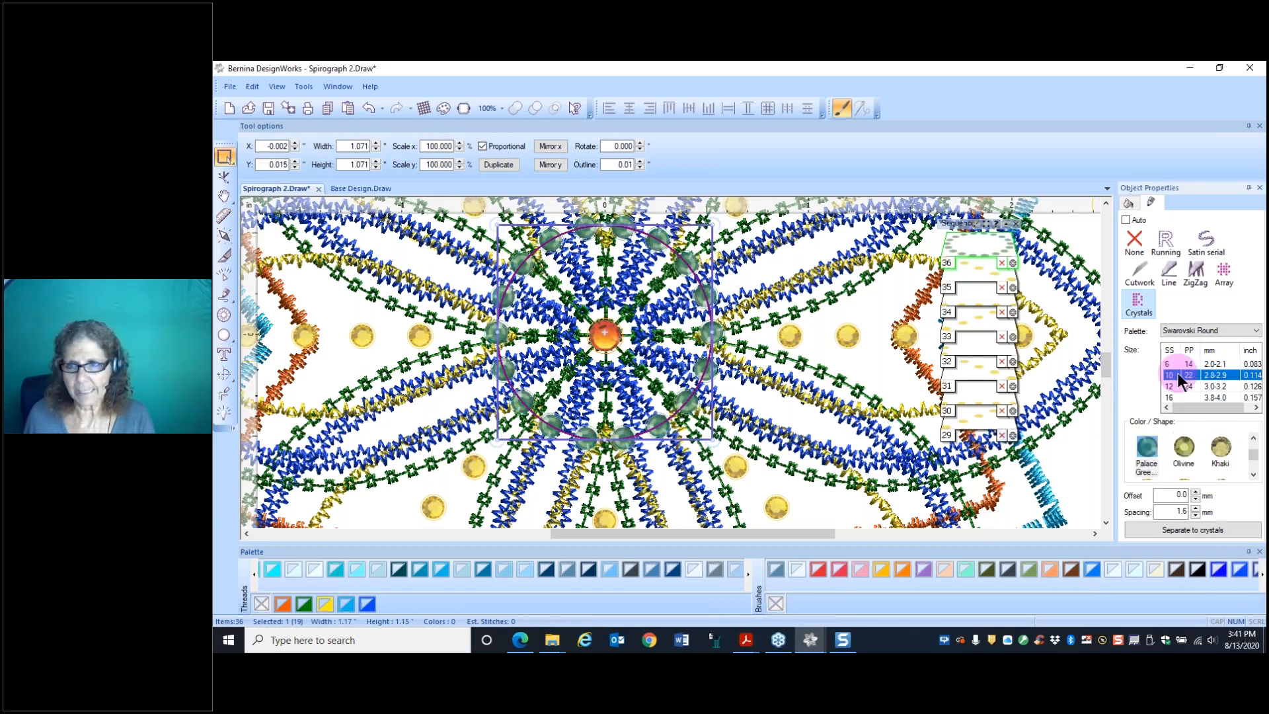
{"action": "left_click", "coordinate": [1175, 399]}
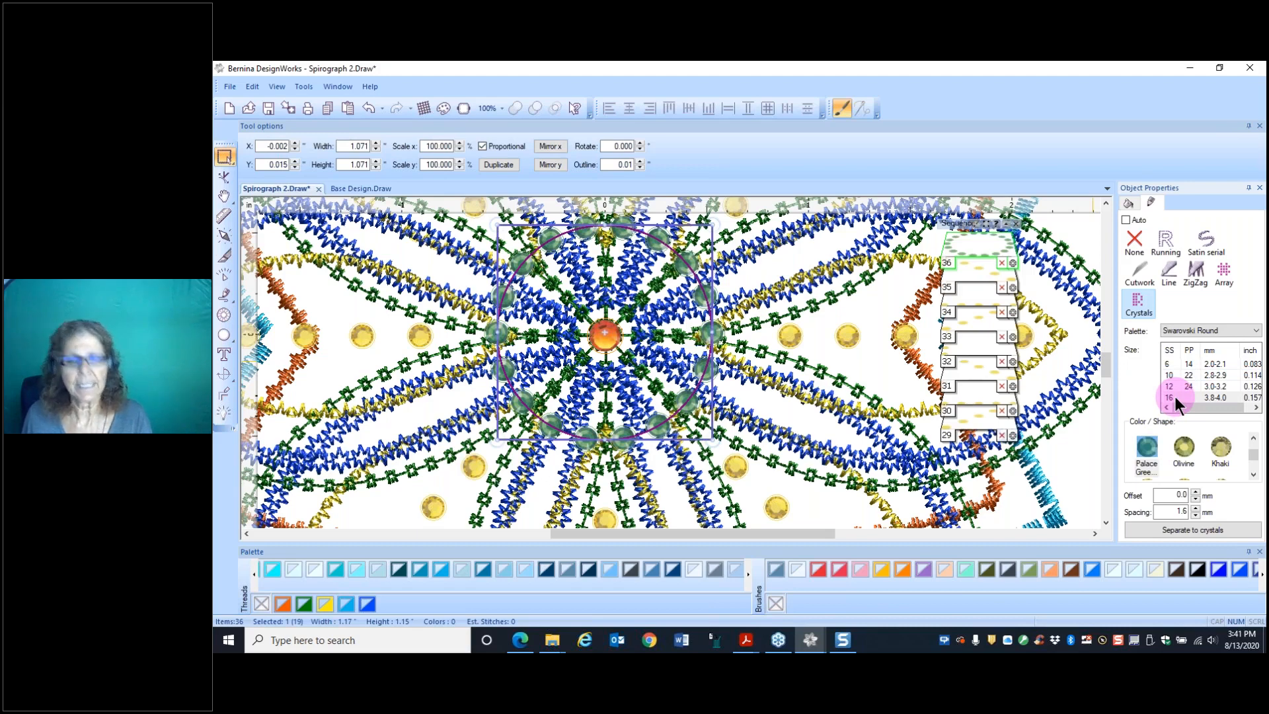
{"action": "left_click", "coordinate": [1175, 397]}
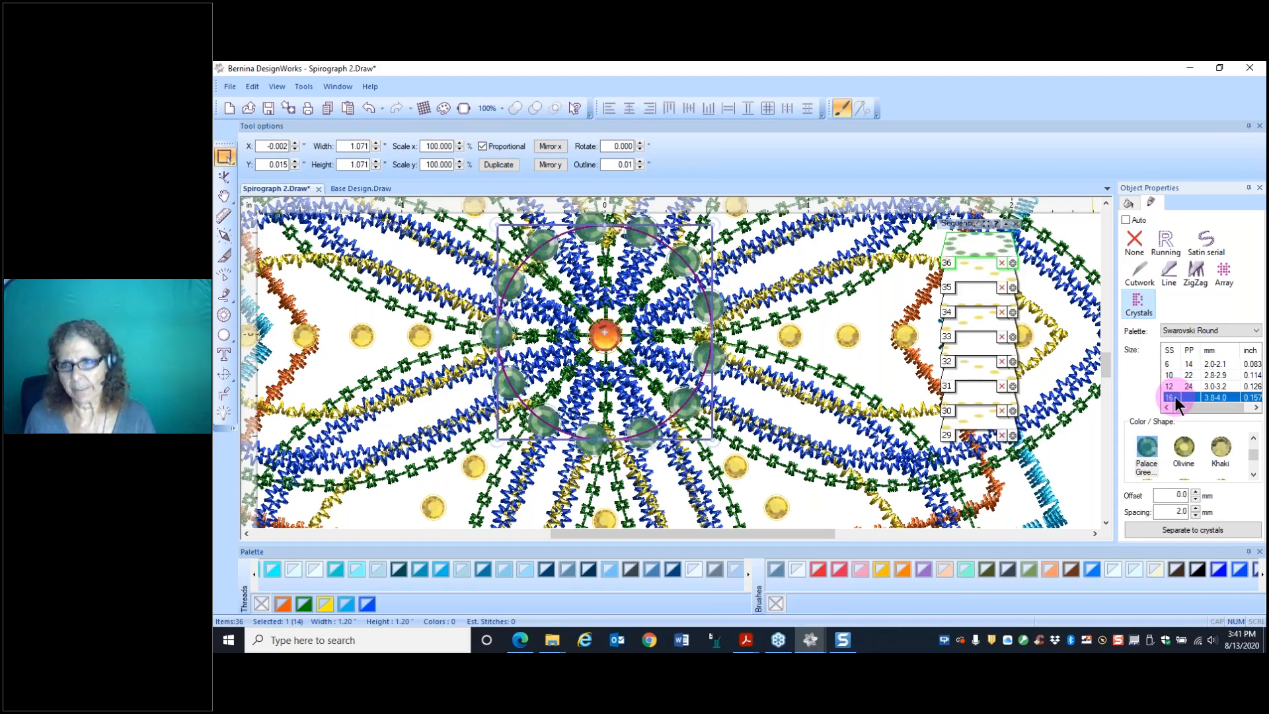
{"action": "left_click", "coordinate": [1170, 365]}
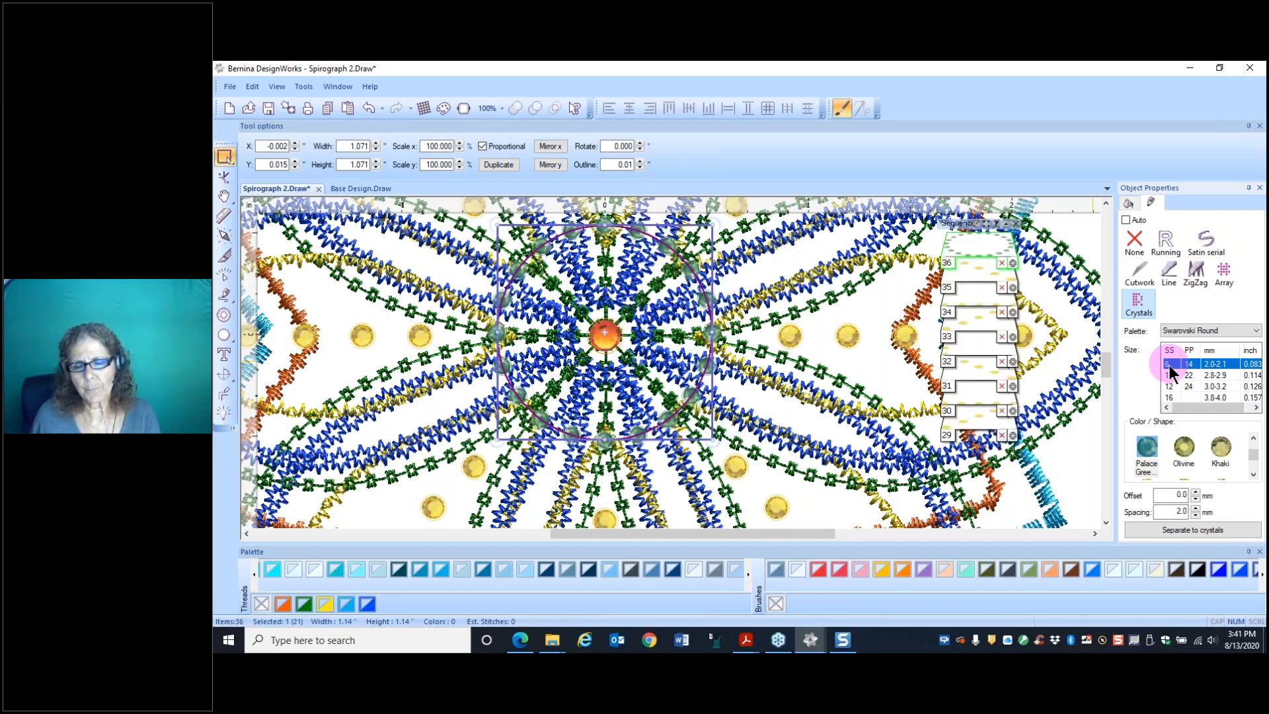
{"action": "left_click", "coordinate": [1171, 397]}
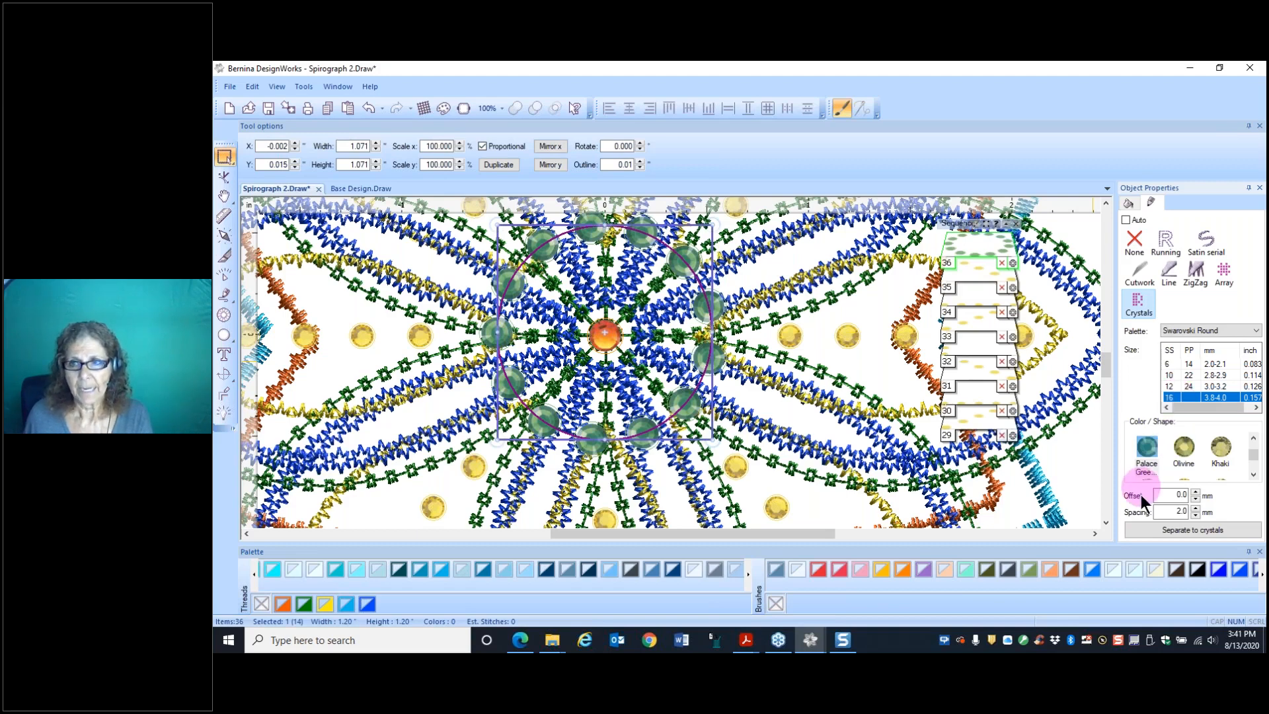
Step: Increase the spacing of the circle's crystals to 3.1 mm
{"action": "left_click", "coordinate": [1196, 507]}
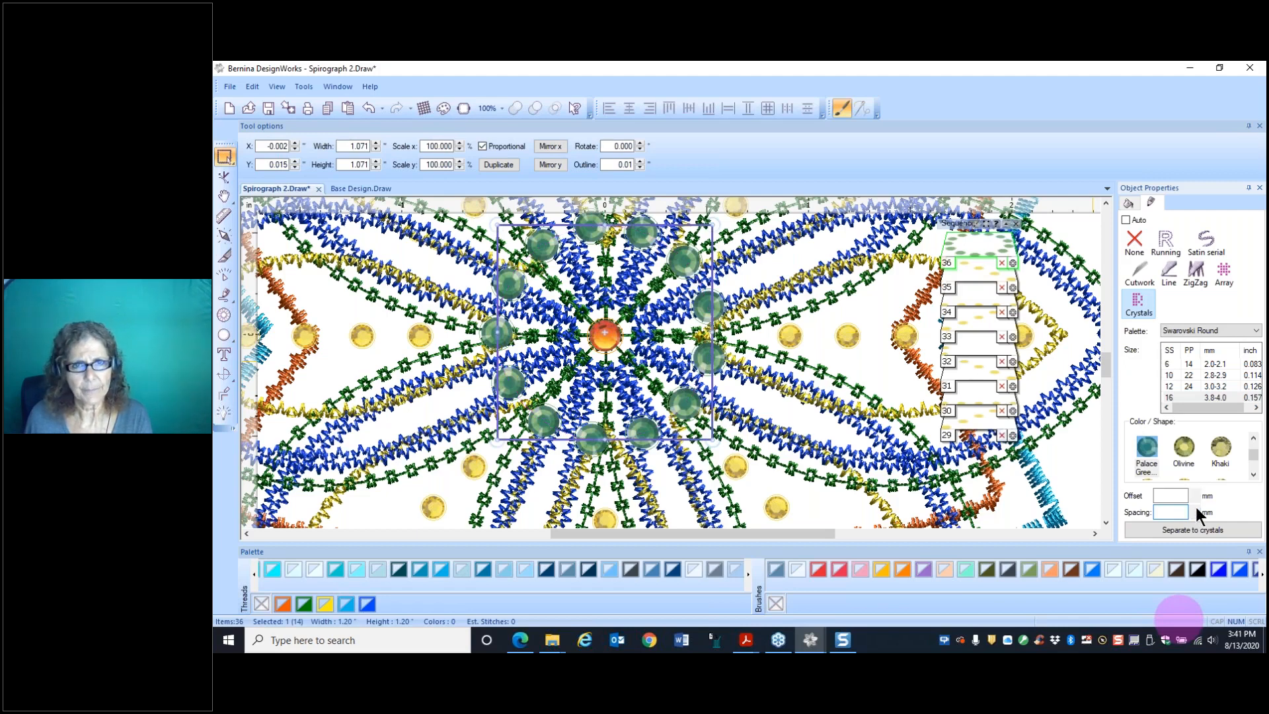
{"action": "left_click", "coordinate": [1195, 508]}
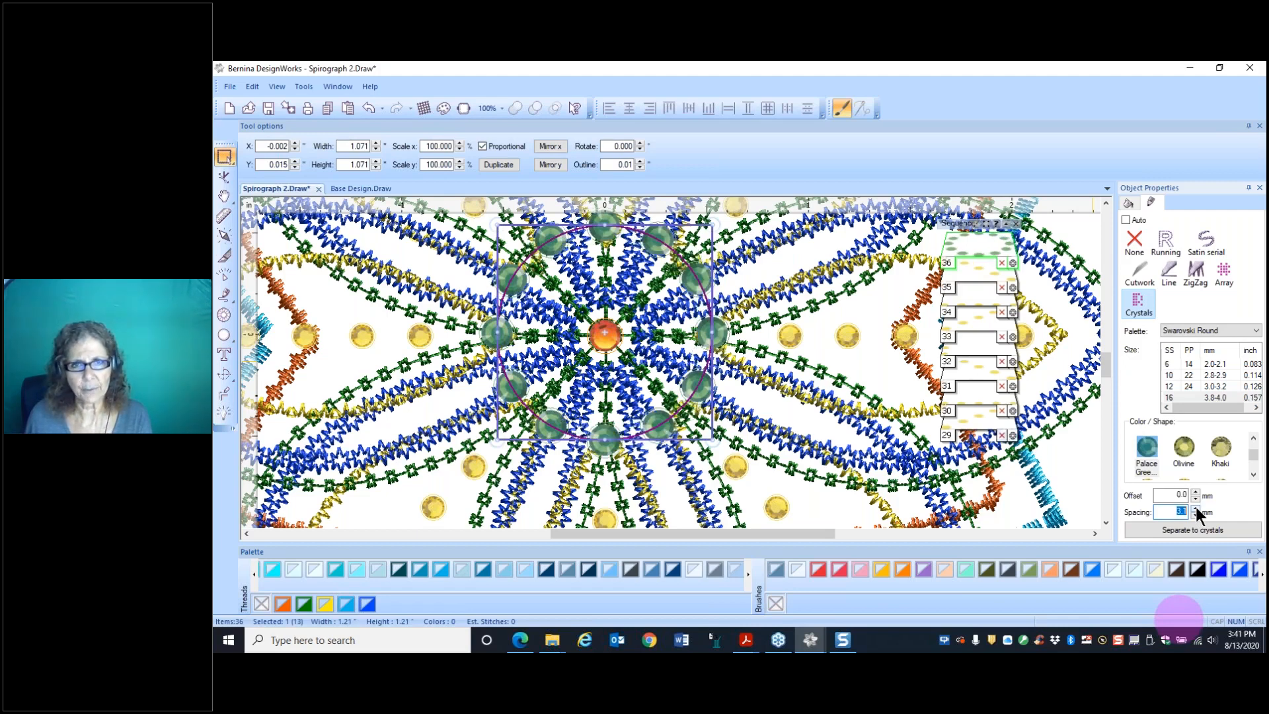
{"action": "left_click", "coordinate": [1196, 508]}
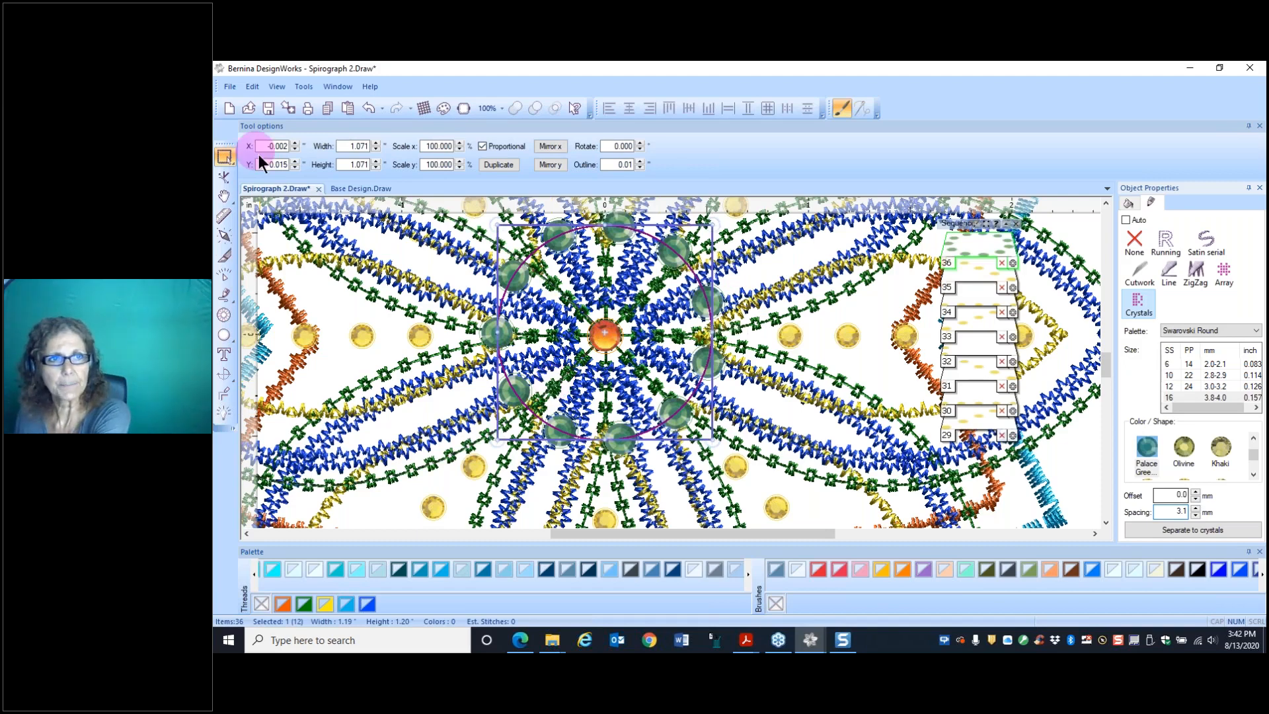
Step: Center the crystal circle on the design by setting its X and Y position to 0, and deselect it
{"action": "left_click_drag", "start_coordinate": [260, 148], "coordinate": [308, 145]}
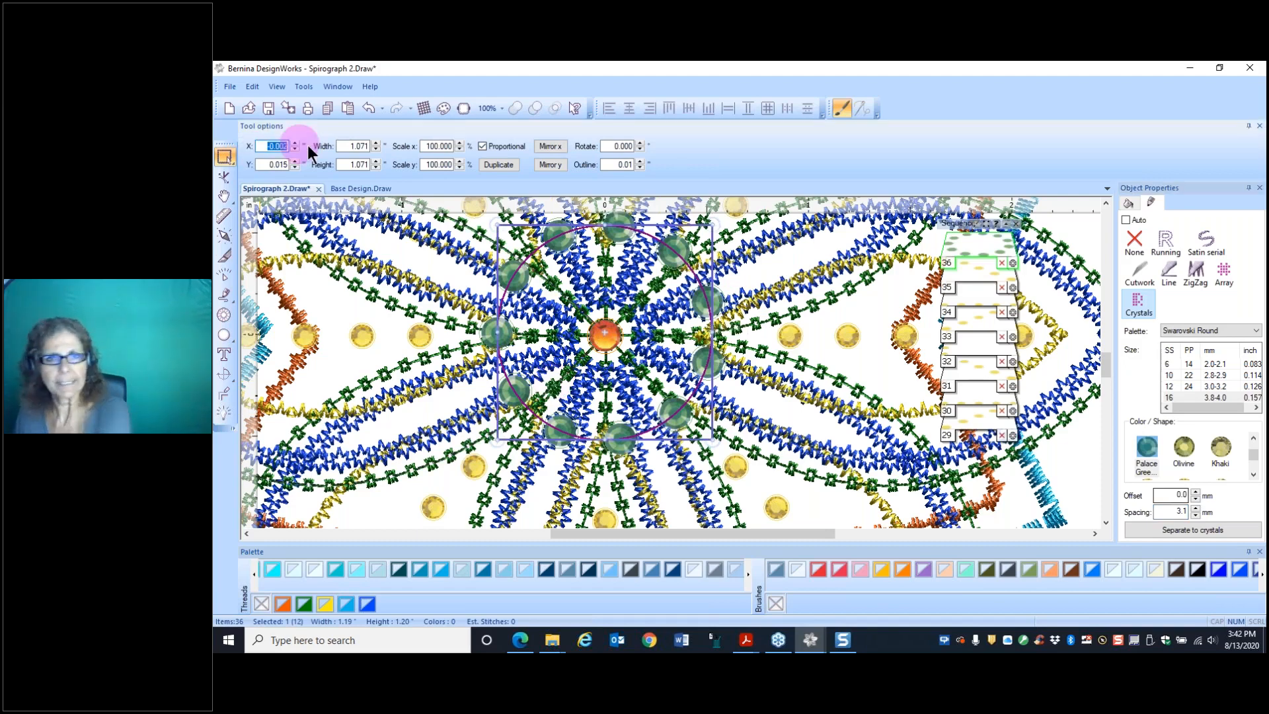
{"action": "type", "text": "0"}
{"action": "key", "text": "Tab"}
{"action": "type", "text": "0"}
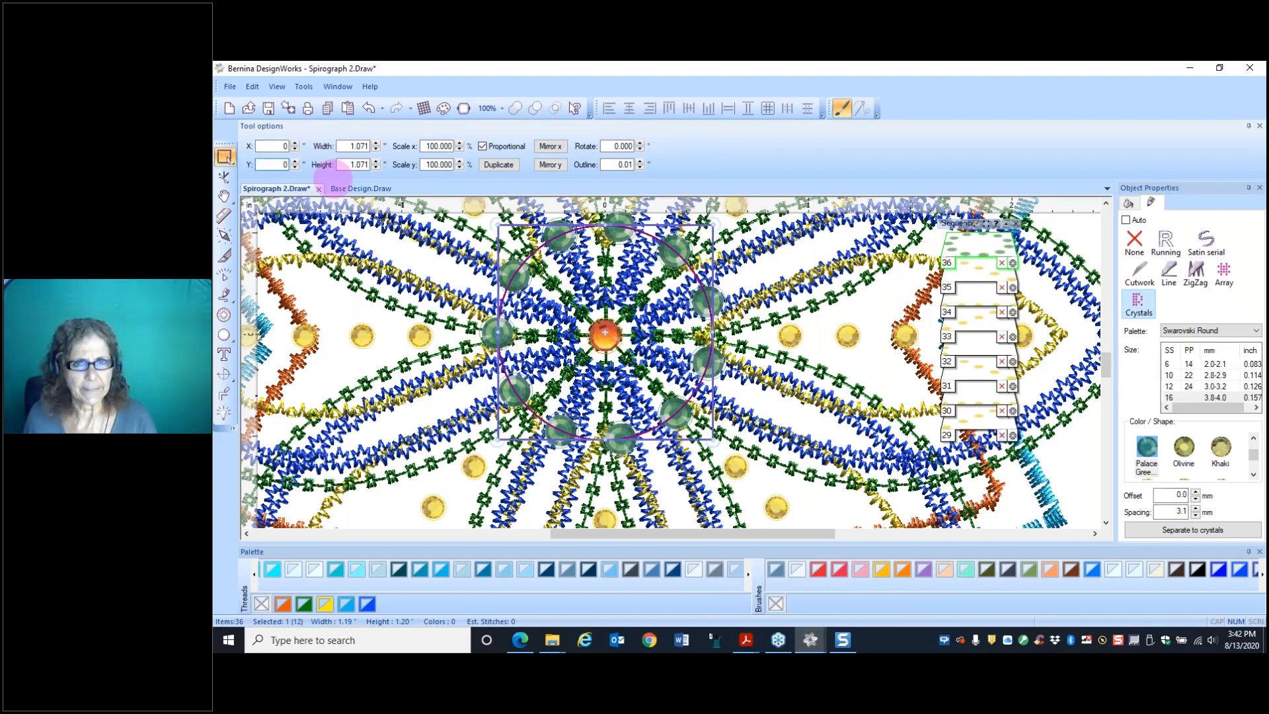
{"action": "scroll", "coordinate": [610, 338], "scroll_direction": "down", "scroll_amount": 5}
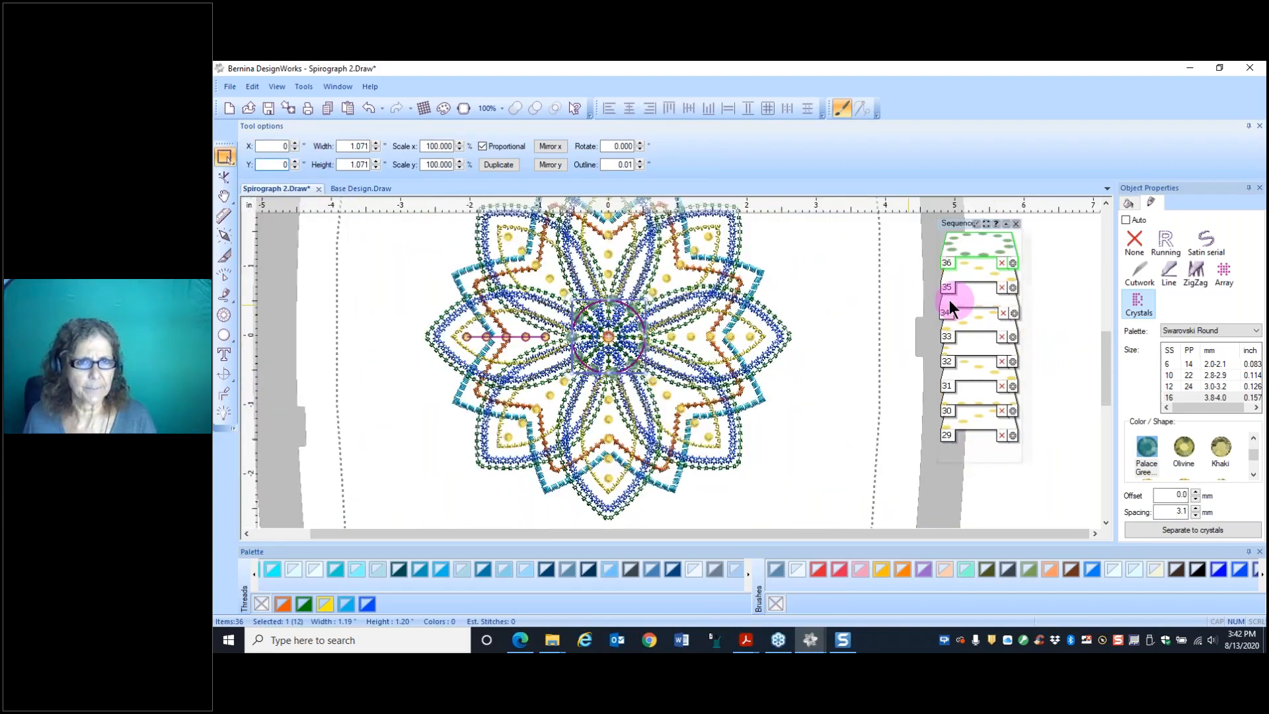
{"action": "left_click", "coordinate": [826, 278]}
{"action": "scroll", "coordinate": [683, 341], "scroll_direction": "down", "scroll_amount": 2}
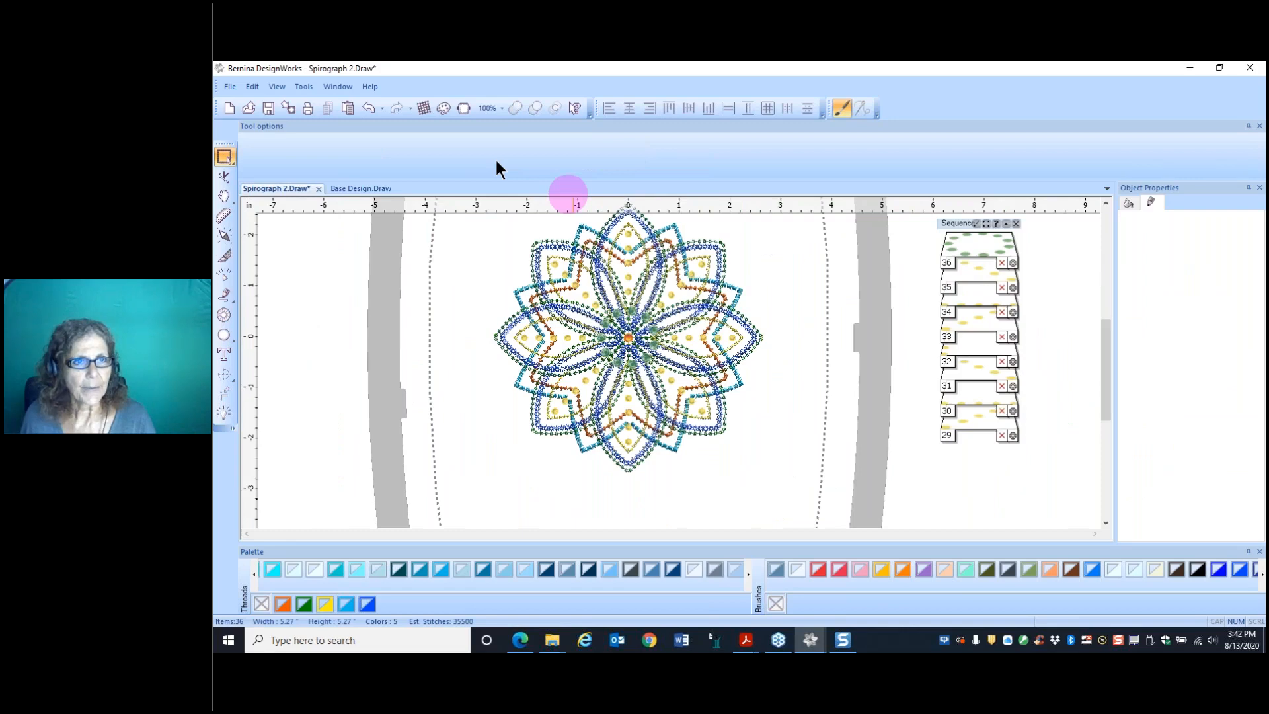
Step: Save the design as a new file named Spirograph 2 with crystals.Draw in the My Files folder
{"action": "left_click", "coordinate": [229, 86]}
{"action": "left_click", "coordinate": [259, 166]}
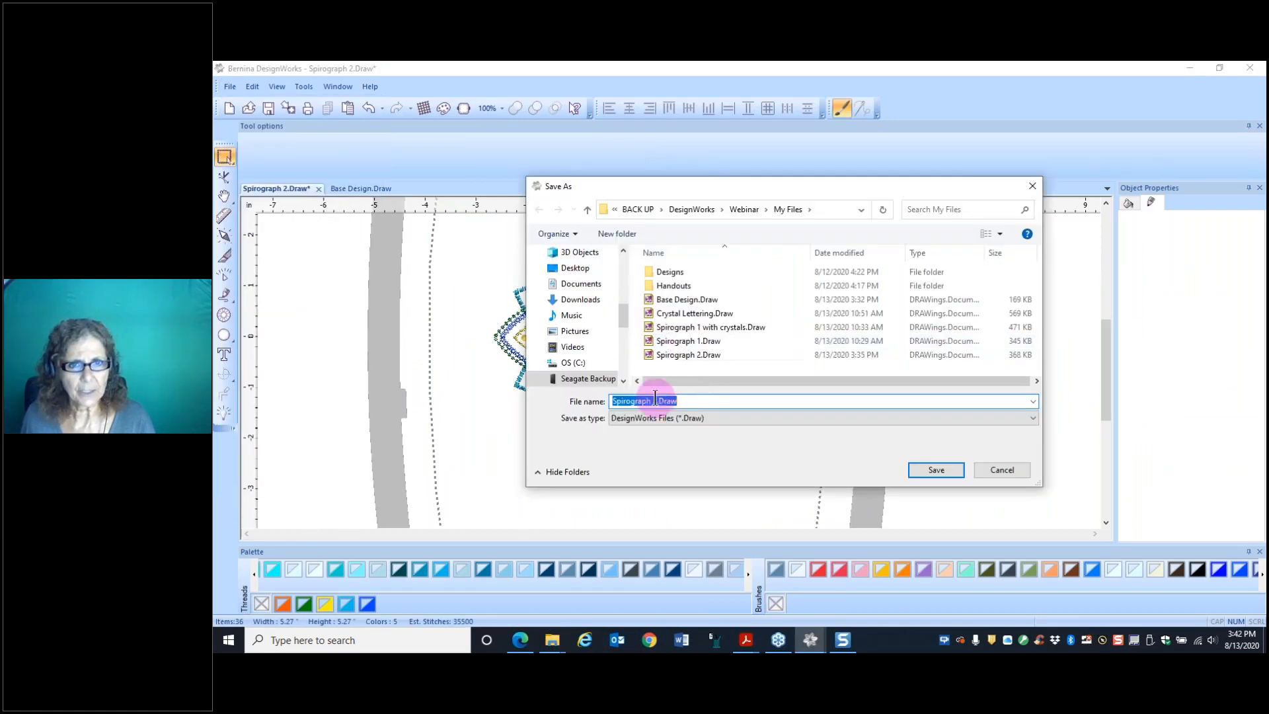
{"action": "left_click", "coordinate": [657, 401]}
{"action": "key", "text": "BackSpace"}
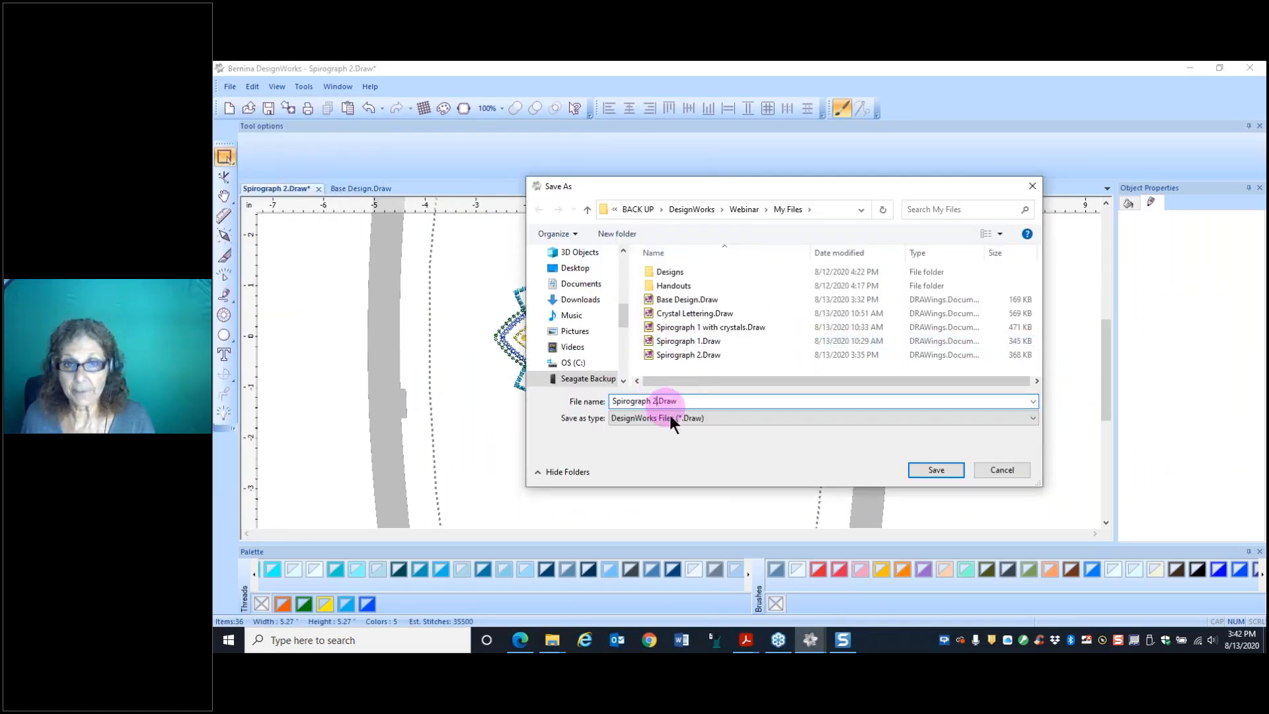
{"action": "type", "text": "2"}
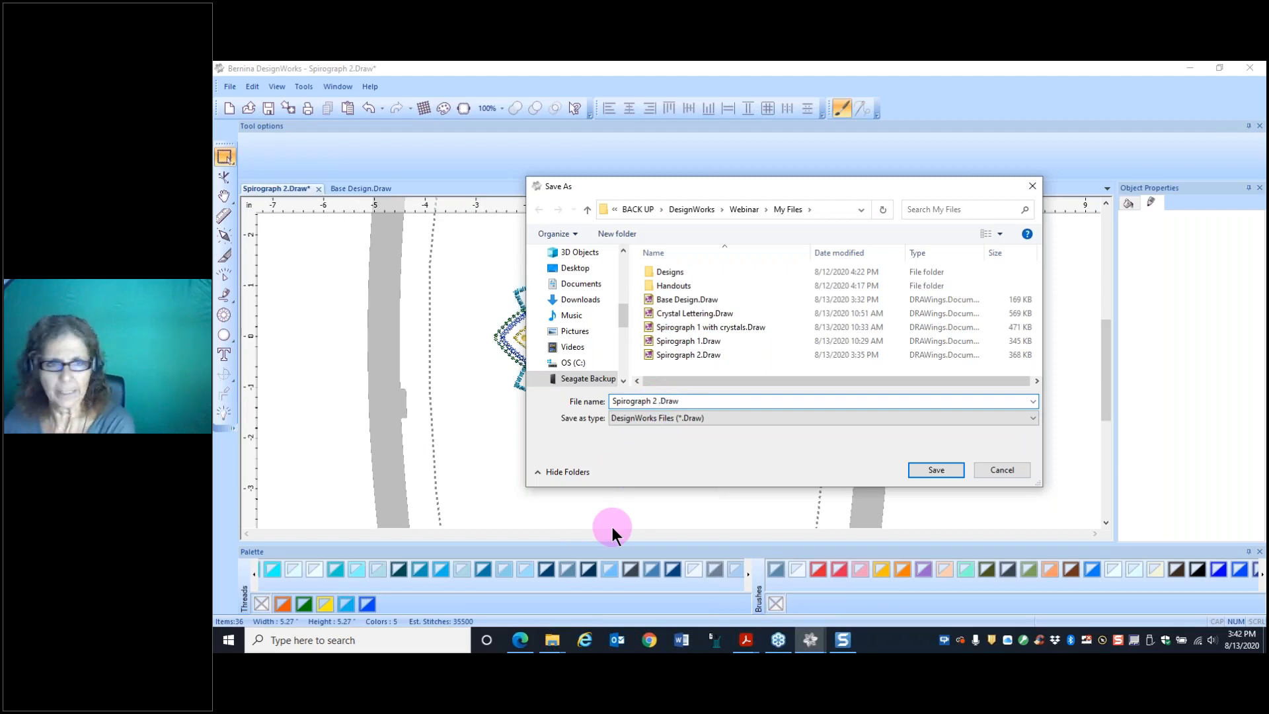
{"action": "type", "text": " with cry"}
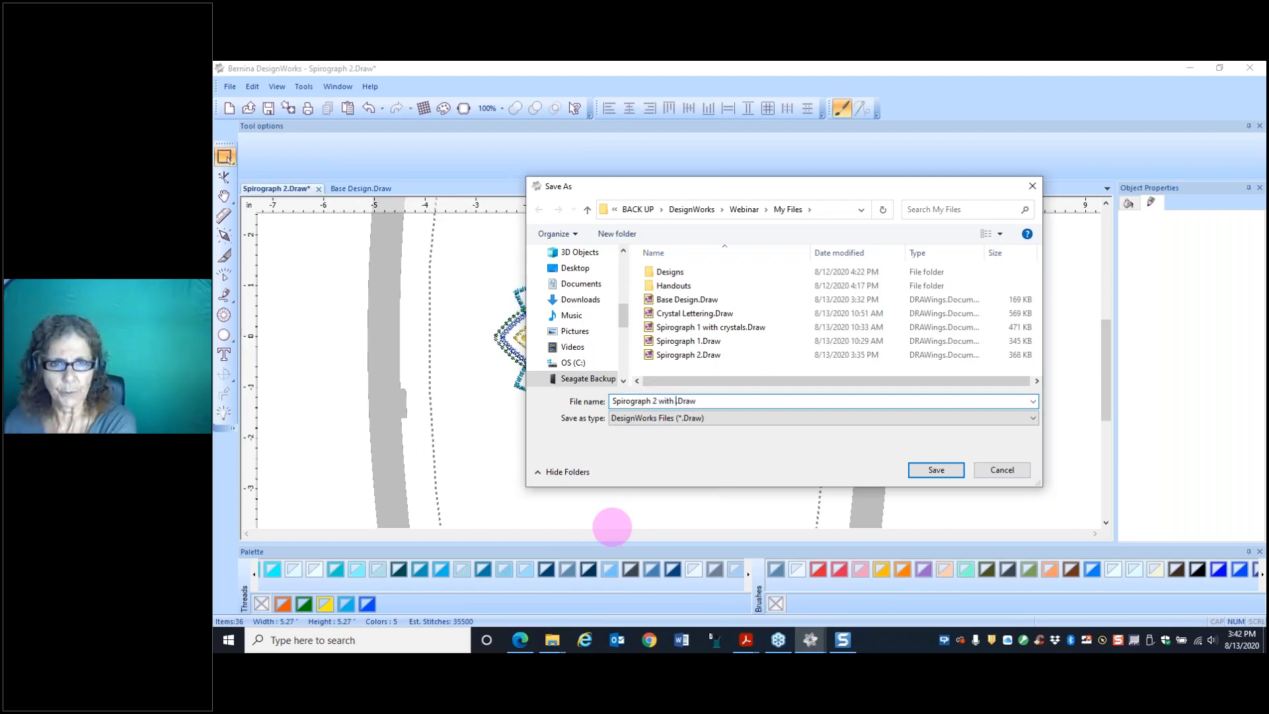
{"action": "type", "text": "stals"}
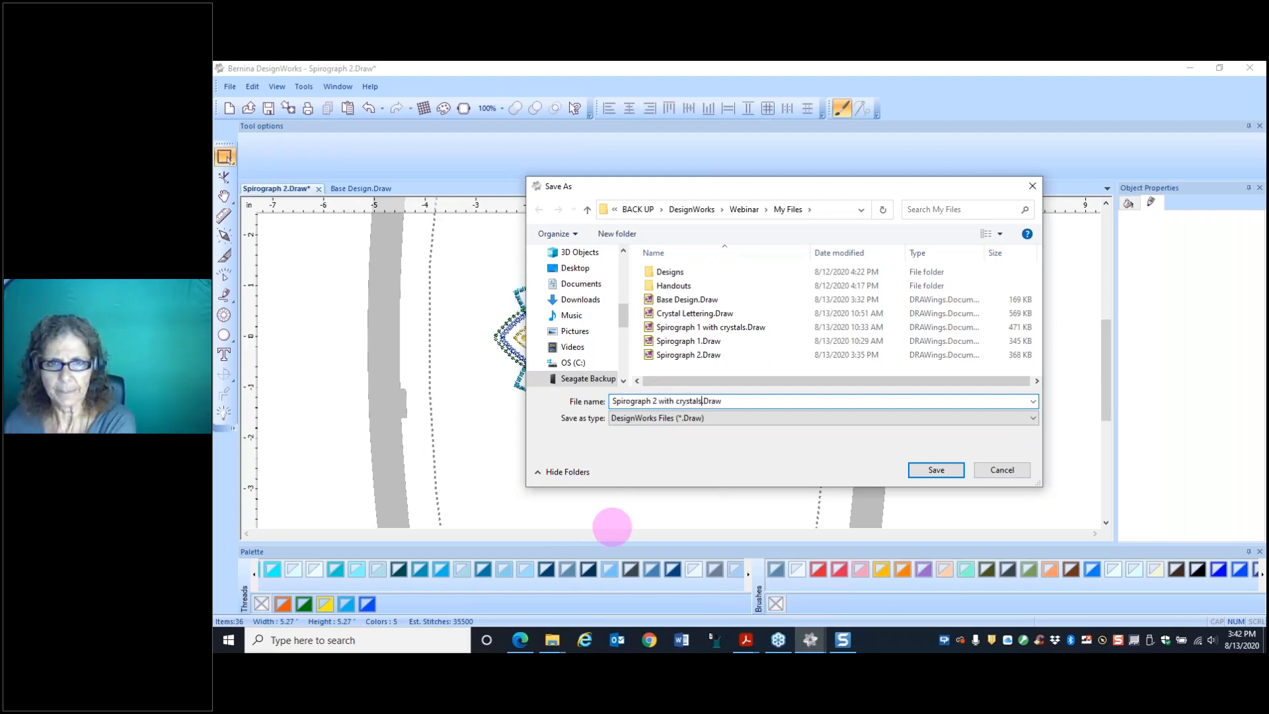
{"action": "left_click", "coordinate": [927, 470]}
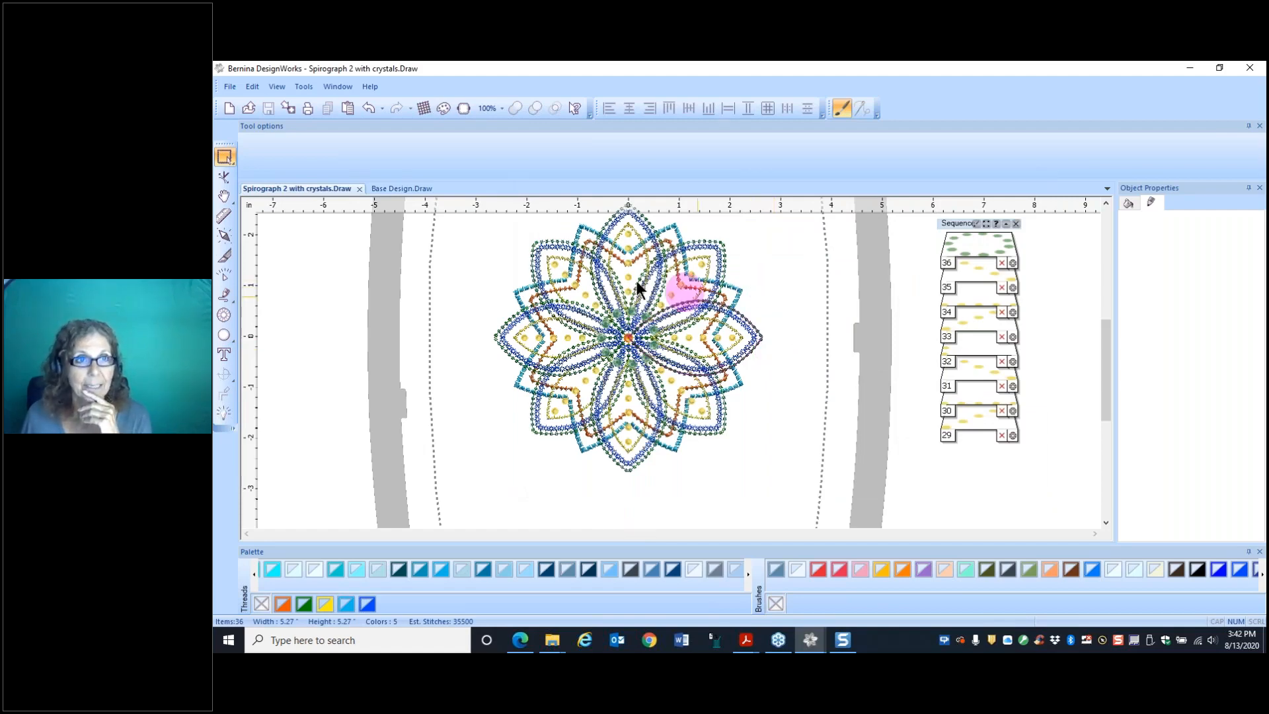
Step: Check which output devices are offered for the design, and dismiss the device selection
{"action": "left_click", "coordinate": [288, 109]}
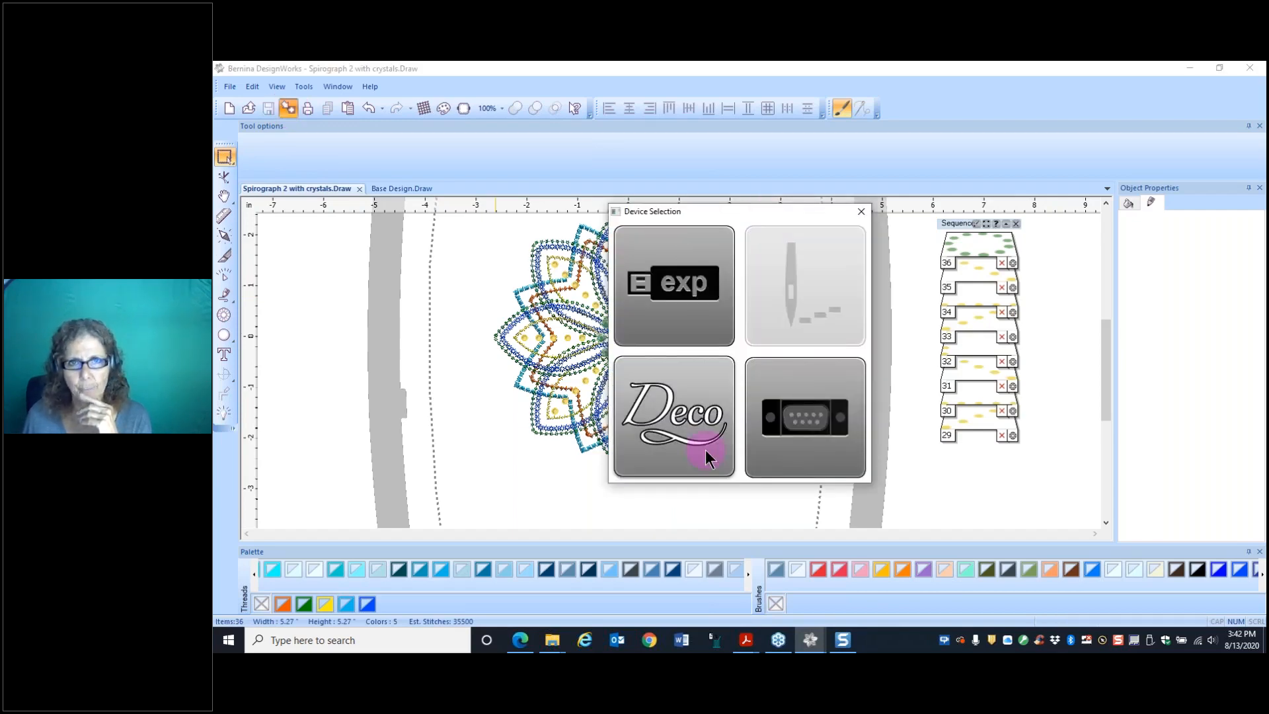
{"action": "left_click", "coordinate": [862, 211]}
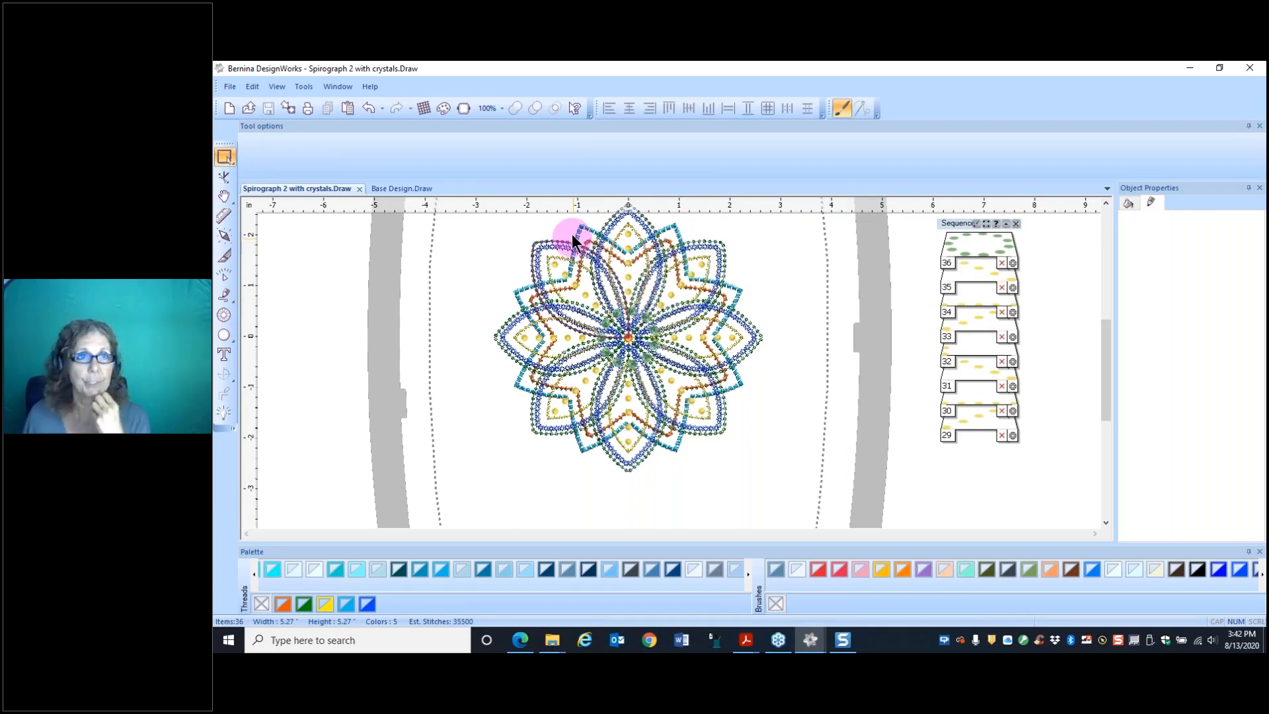
Step: Preview the Fireopal, Palace Green Opal, Light Topaz and combined crystal templates in the machine export, and close it without exporting
{"action": "left_click", "coordinate": [230, 87]}
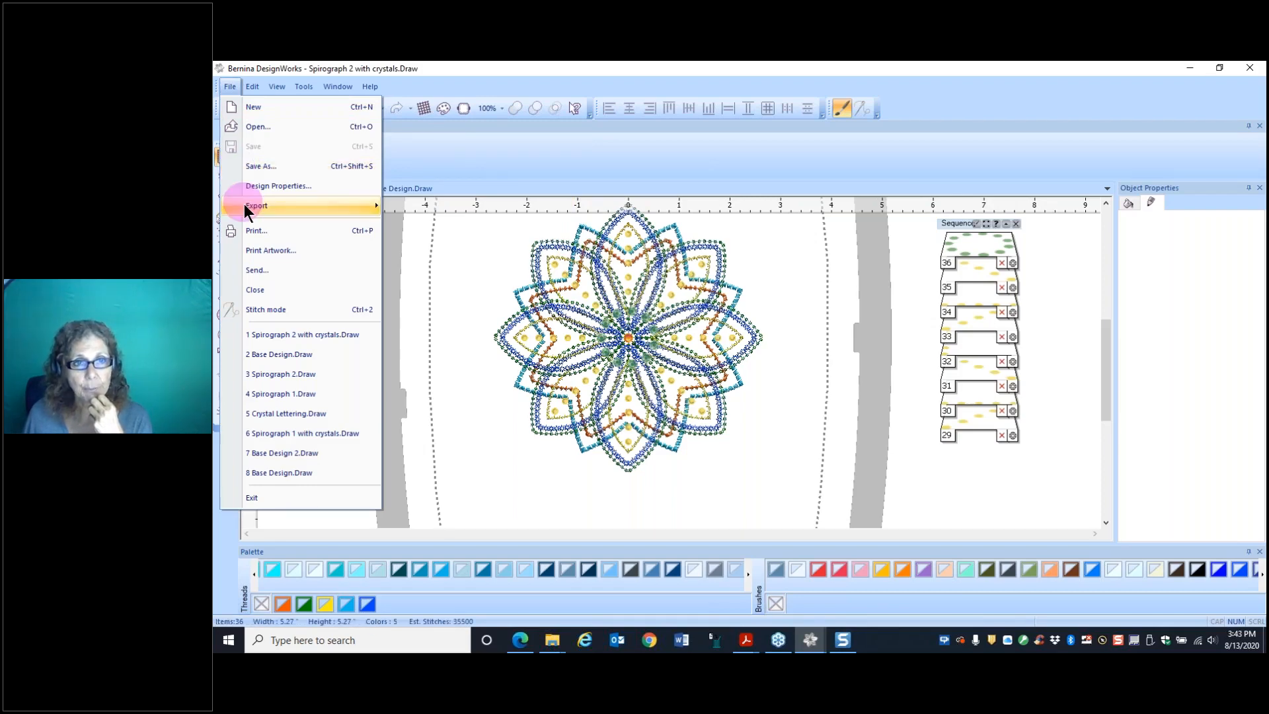
{"action": "mouse_move", "coordinate": [244, 204]}
{"action": "left_click", "coordinate": [449, 288]}
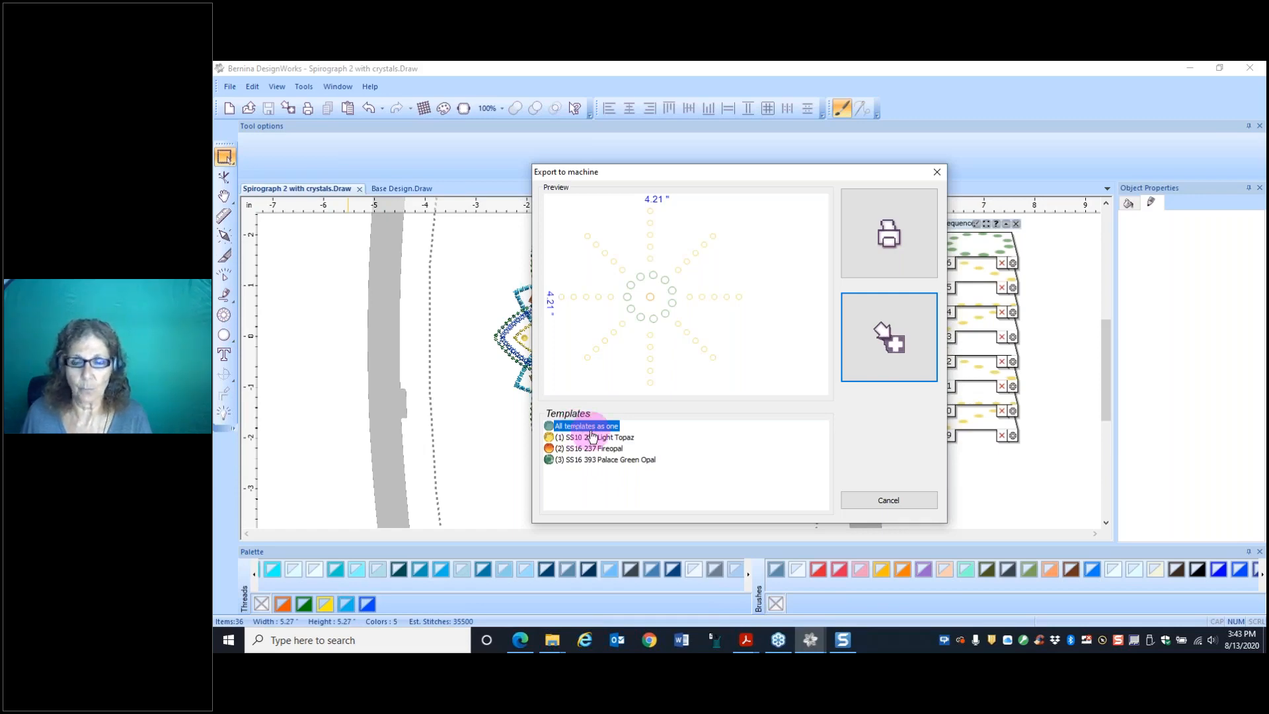
{"action": "left_click", "coordinate": [605, 449]}
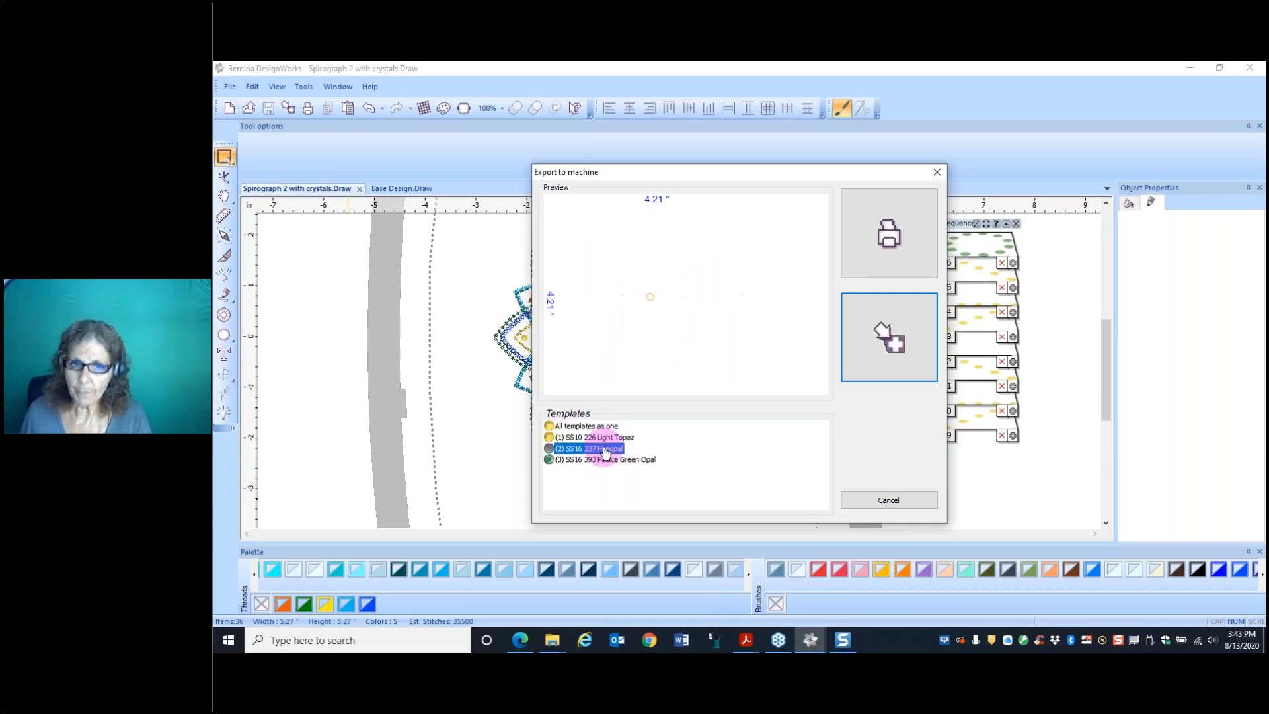
{"action": "left_click", "coordinate": [600, 461]}
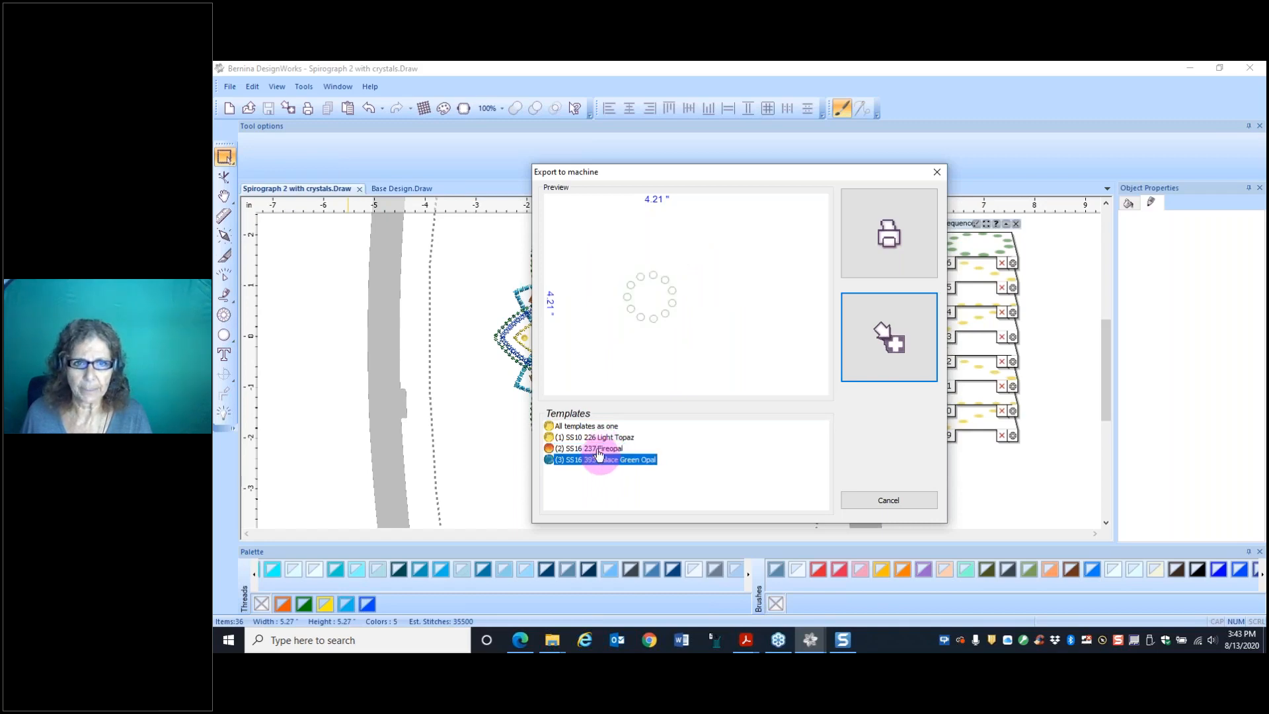
{"action": "left_click", "coordinate": [596, 439]}
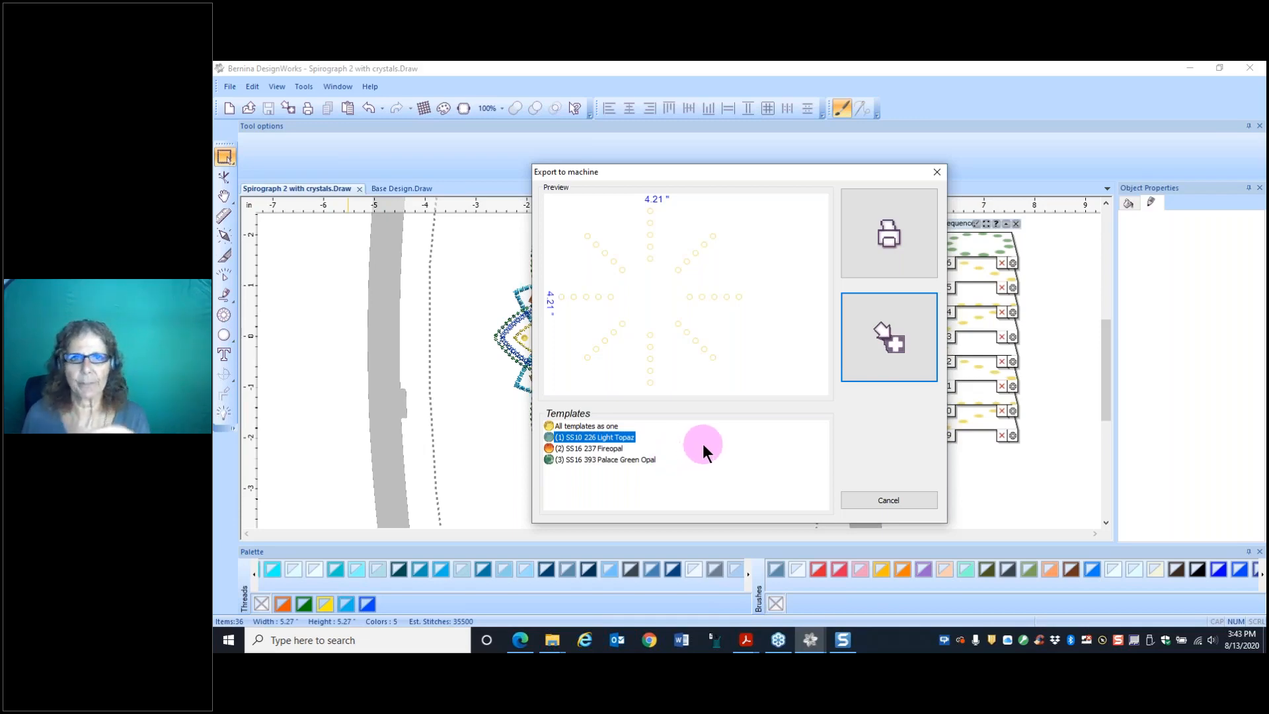
{"action": "left_click", "coordinate": [604, 425]}
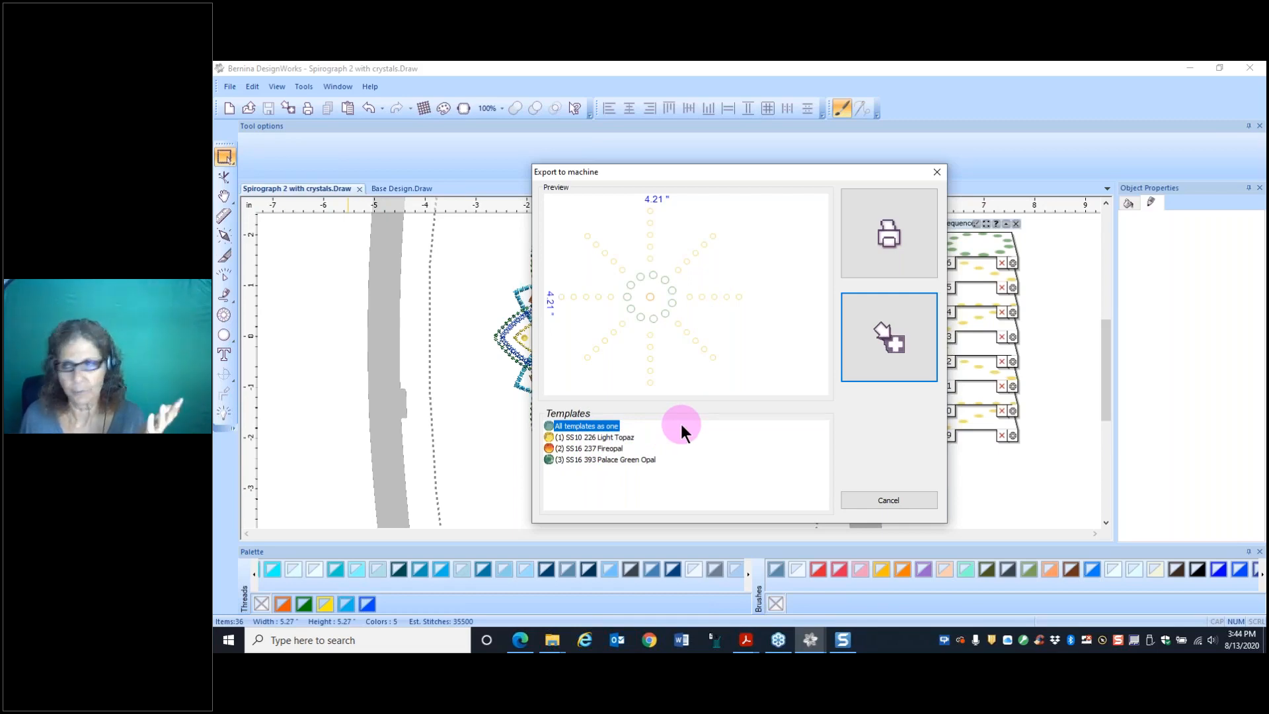
{"action": "left_click", "coordinate": [934, 173]}
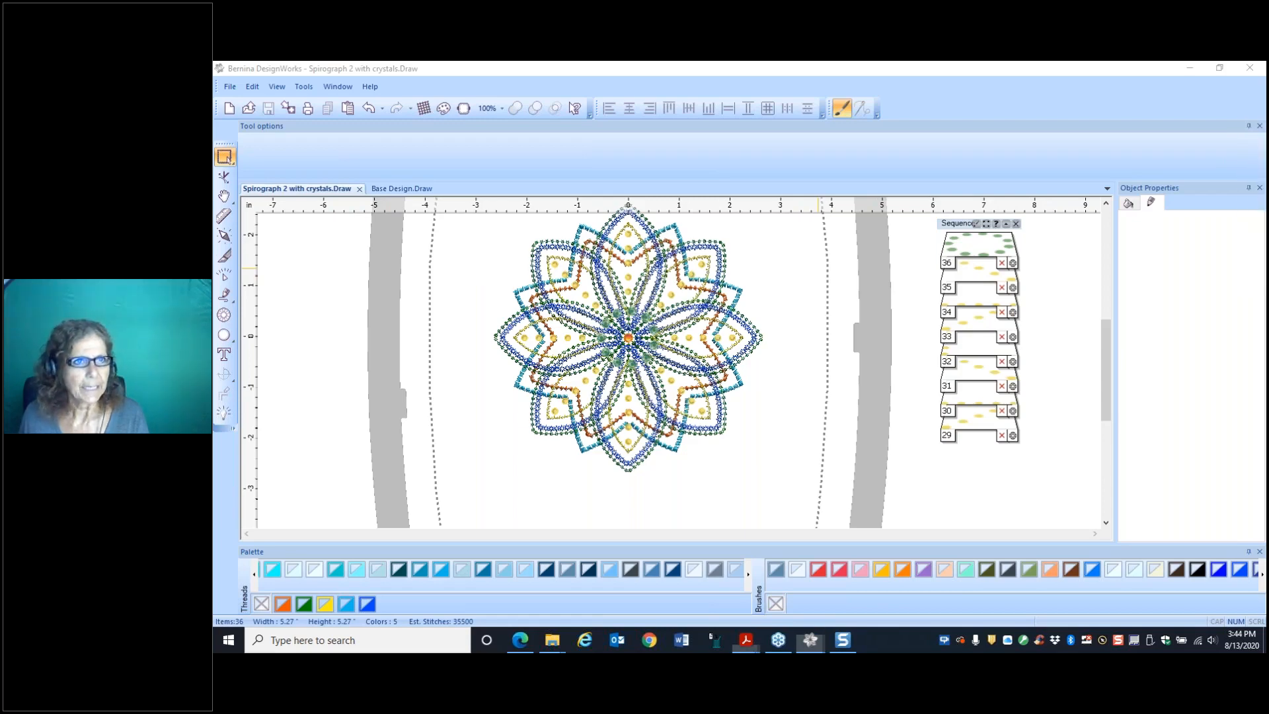
Step: Create a new blank design as a new graphic with the BERNINA Maxi Hoop, 210 x 400, #48
{"action": "left_click", "coordinate": [230, 87]}
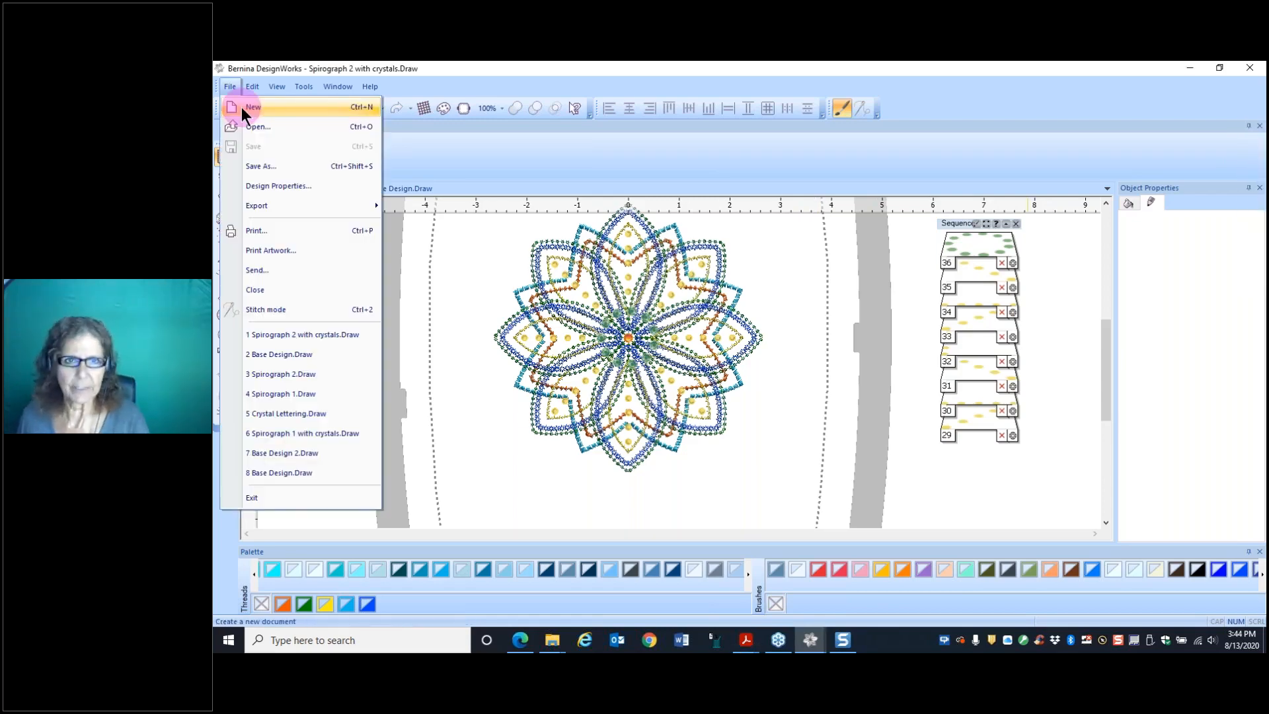
{"action": "left_click", "coordinate": [245, 109]}
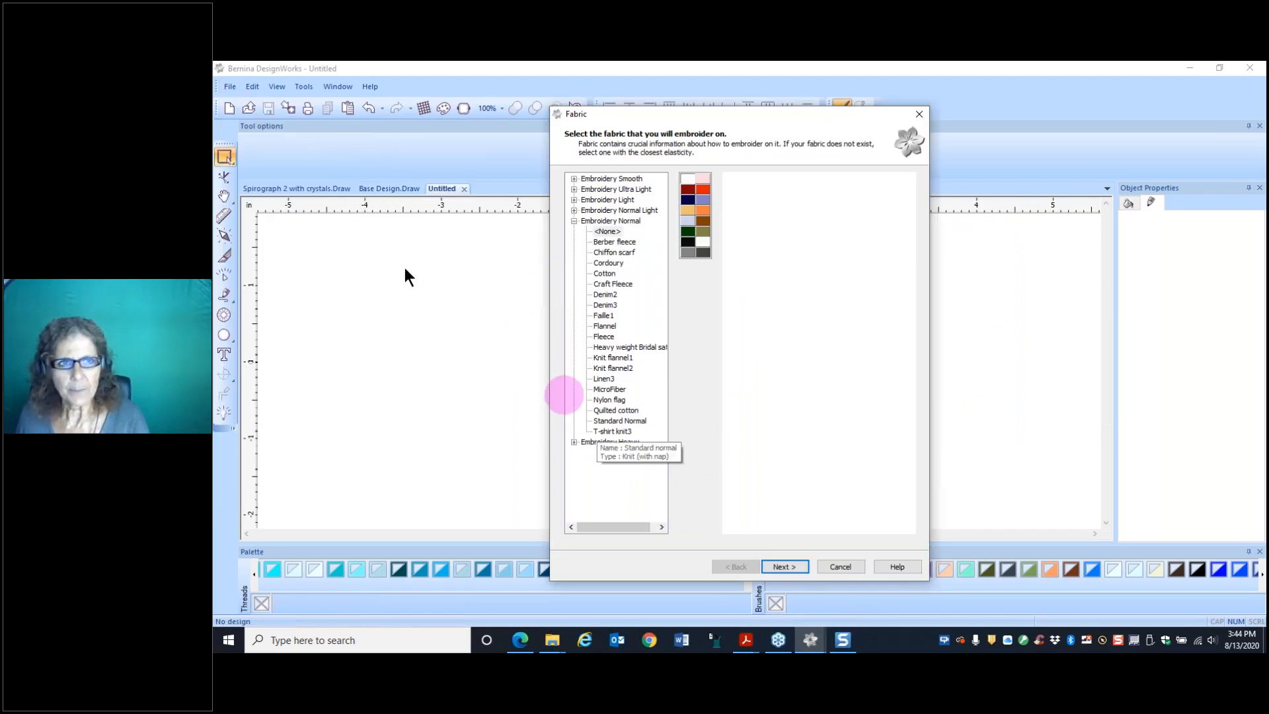
{"action": "left_click", "coordinate": [786, 567]}
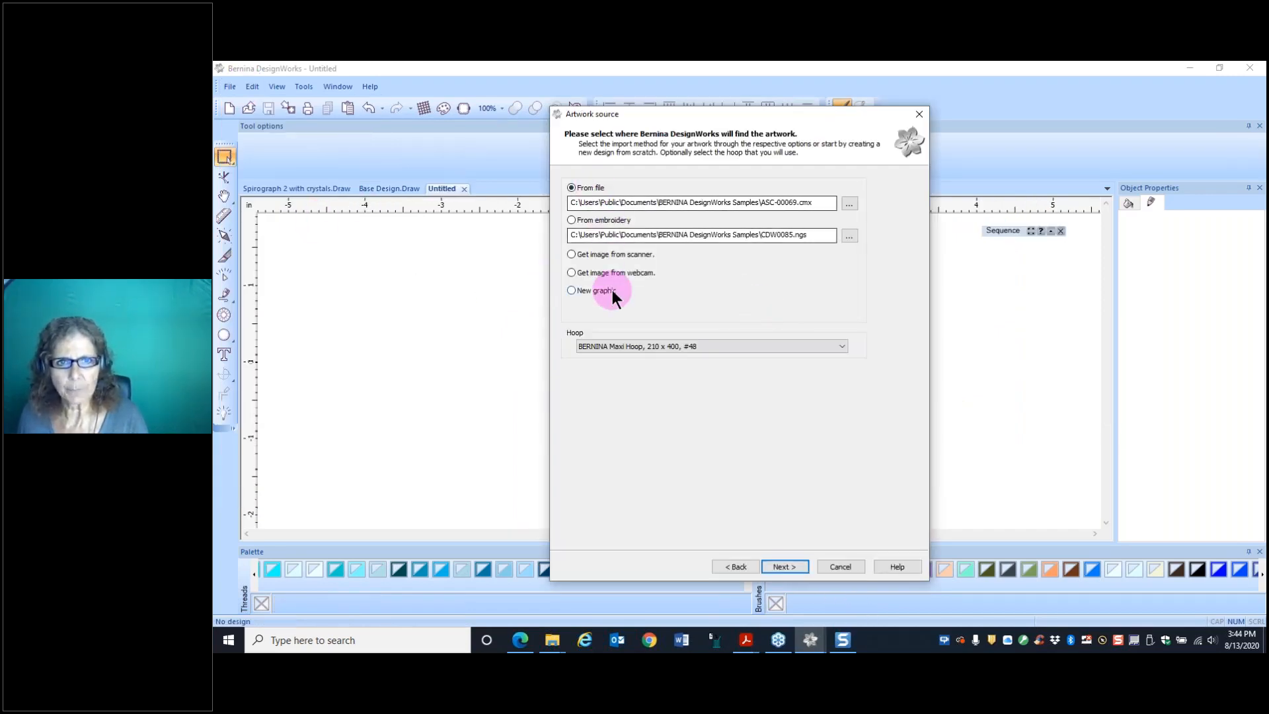
{"action": "left_click", "coordinate": [572, 291]}
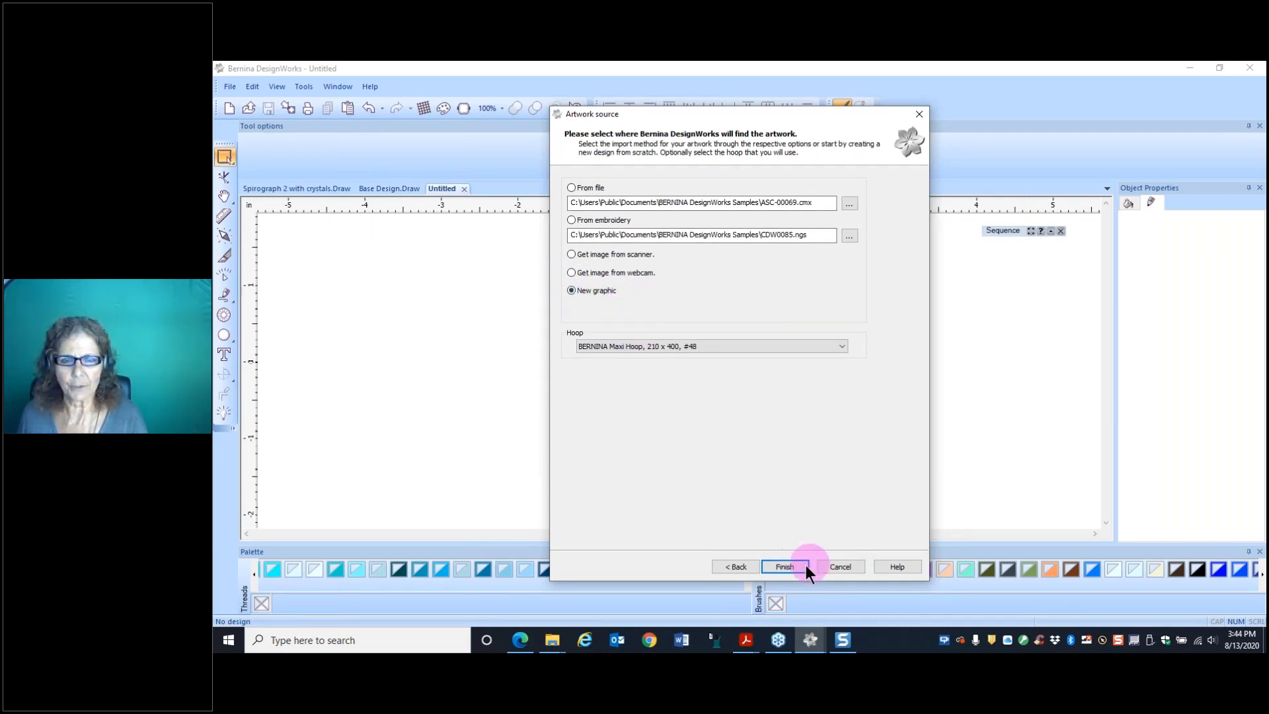
{"action": "left_click", "coordinate": [785, 566]}
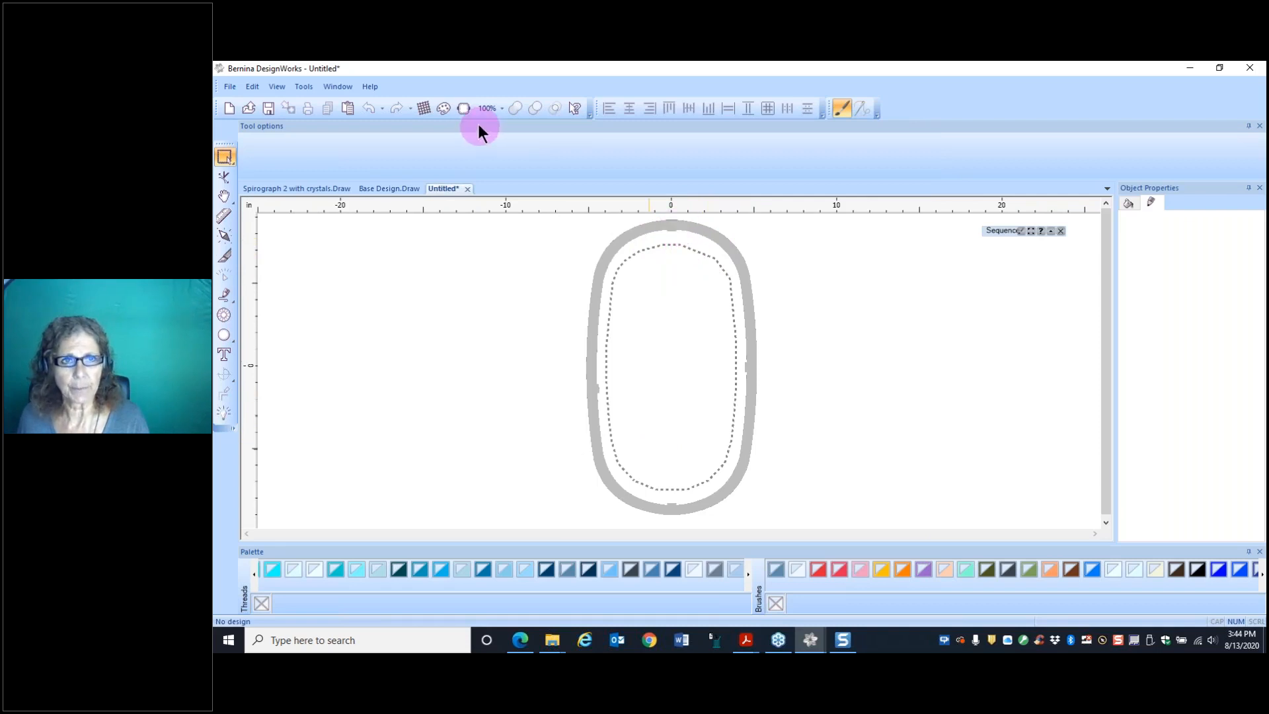
Step: Rotate the hoop of the new design by 90°
{"action": "left_click", "coordinate": [462, 108]}
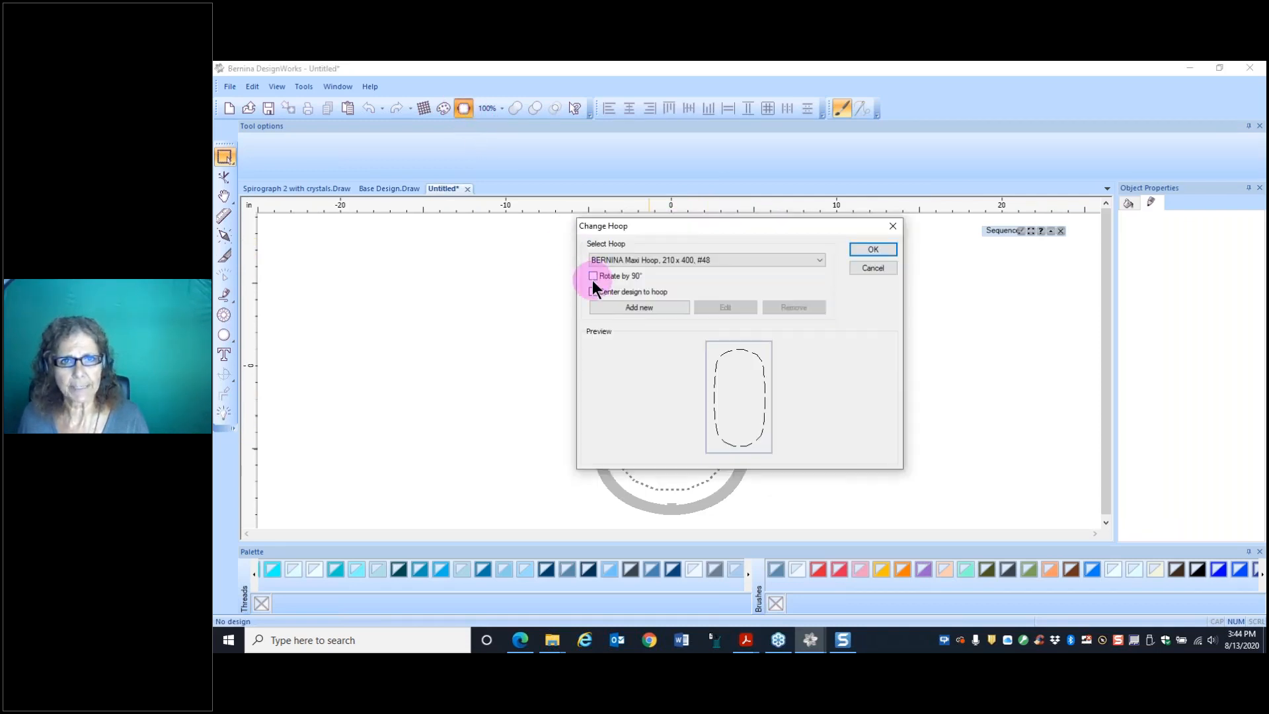
{"action": "left_click", "coordinate": [593, 276]}
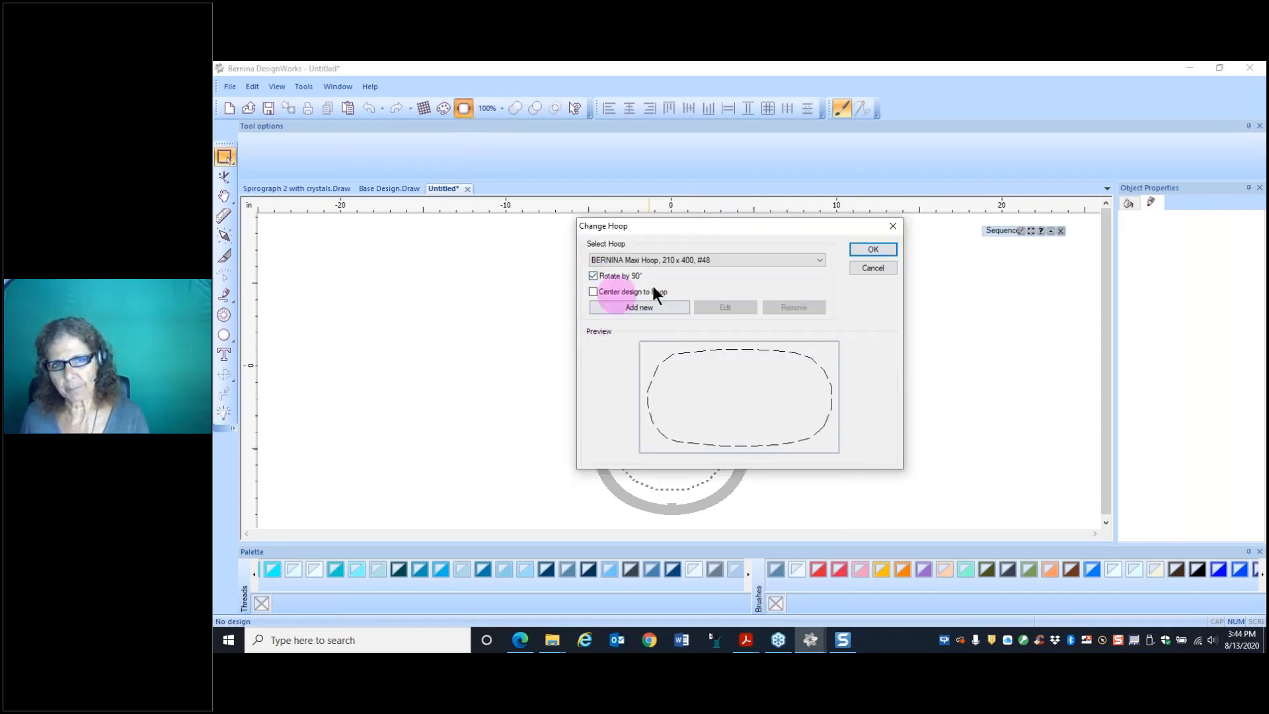
{"action": "left_click", "coordinate": [862, 252]}
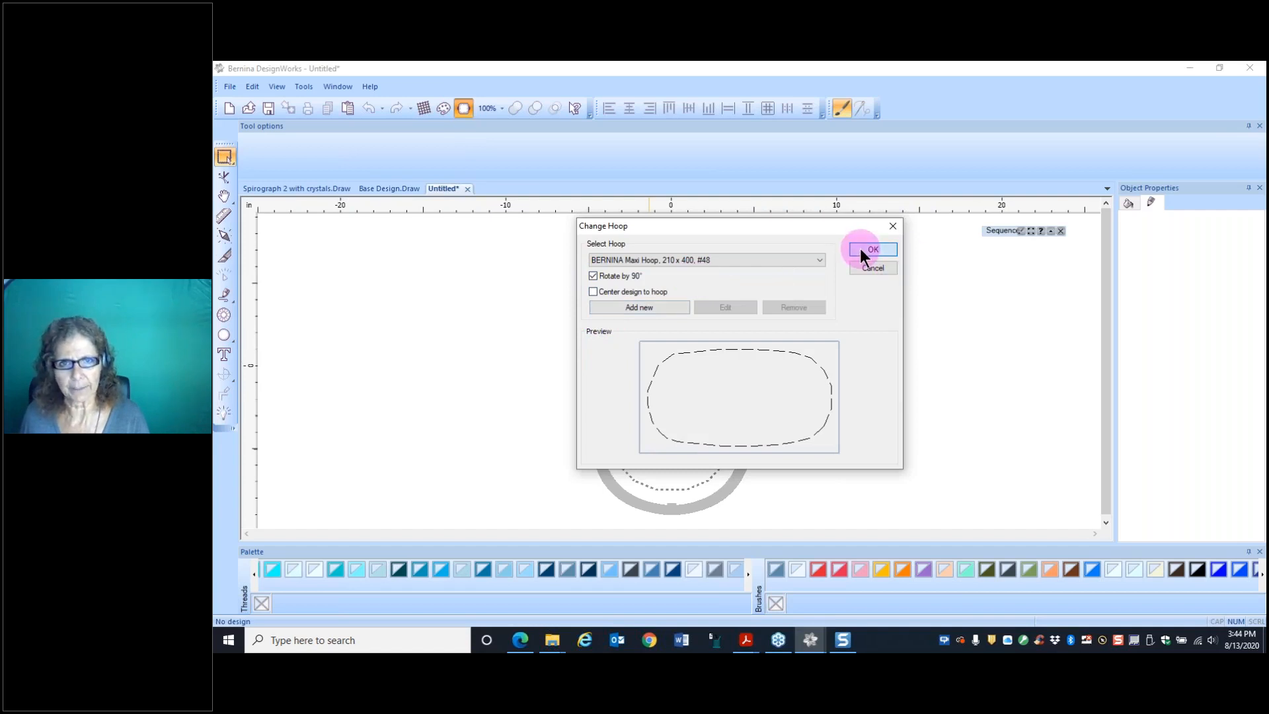
{"action": "scroll", "coordinate": [716, 328], "scroll_direction": "up", "scroll_amount": 2}
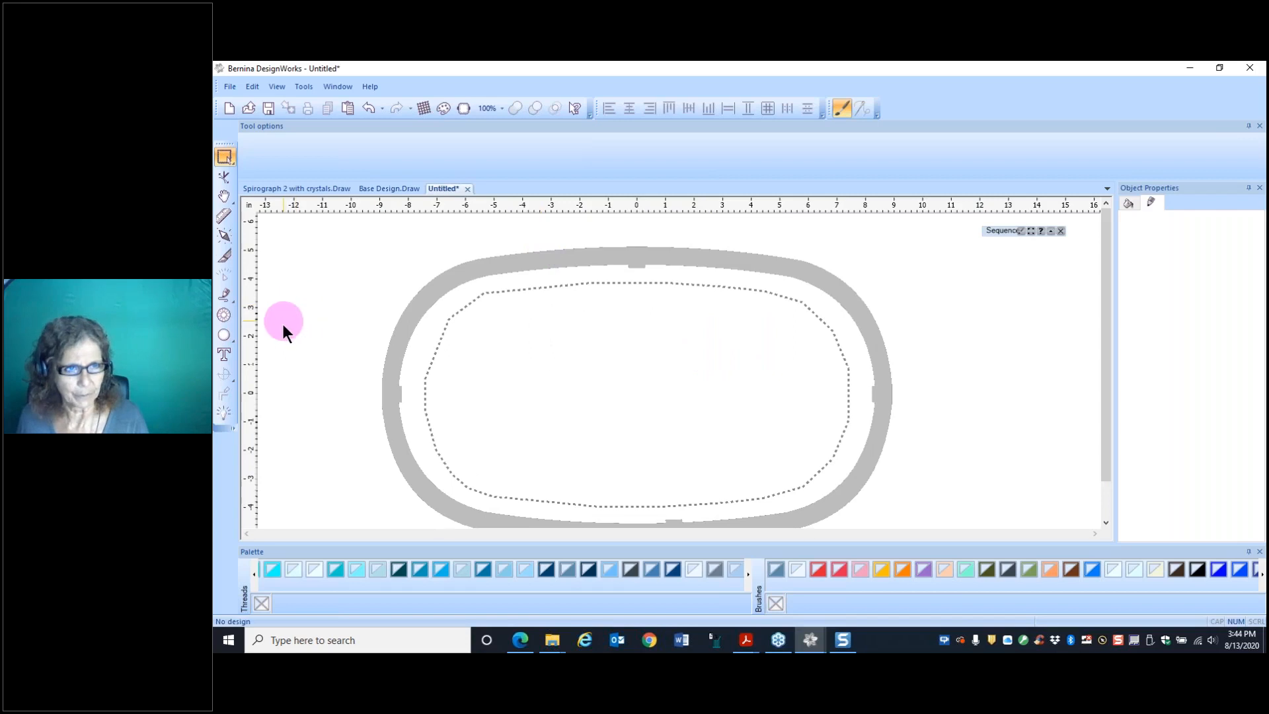
Step: Add the text "Crystals" inside the hoop in the Old English Text MT font at size 2.50
{"action": "left_click", "coordinate": [225, 356]}
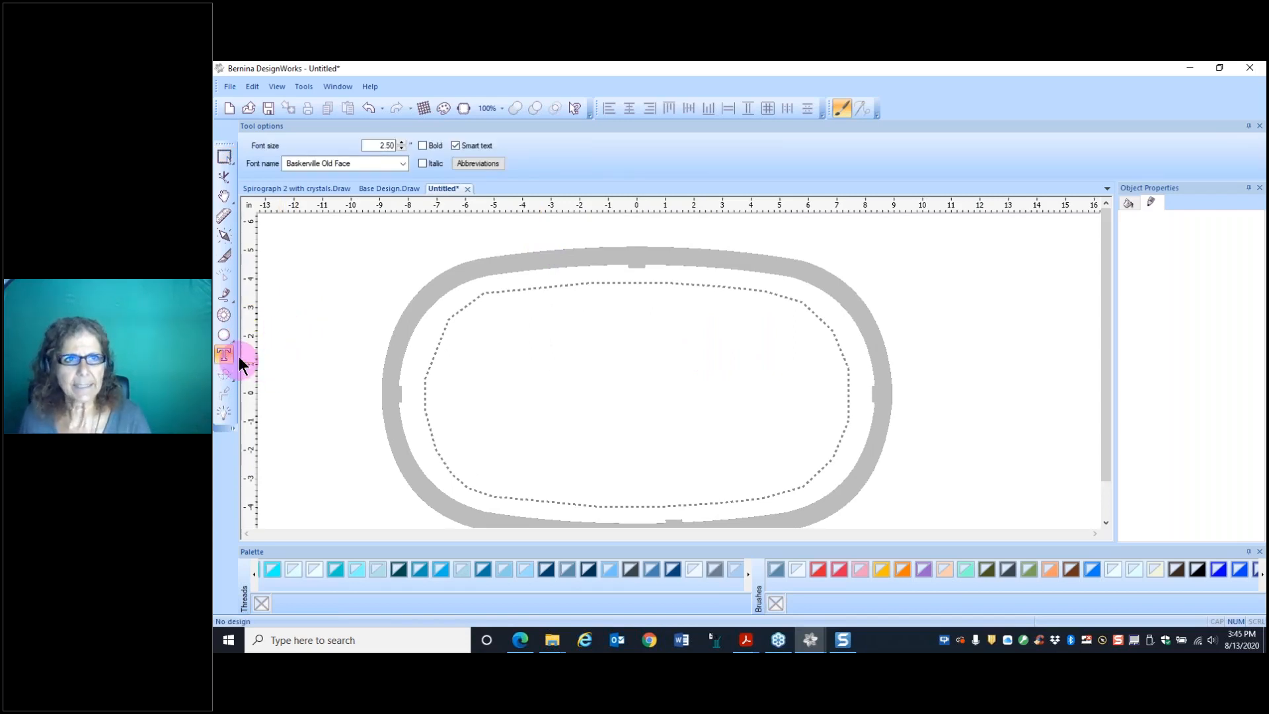
{"action": "left_click", "coordinate": [403, 164]}
{"action": "scroll", "coordinate": [402, 177], "scroll_direction": "down", "scroll_amount": 4}
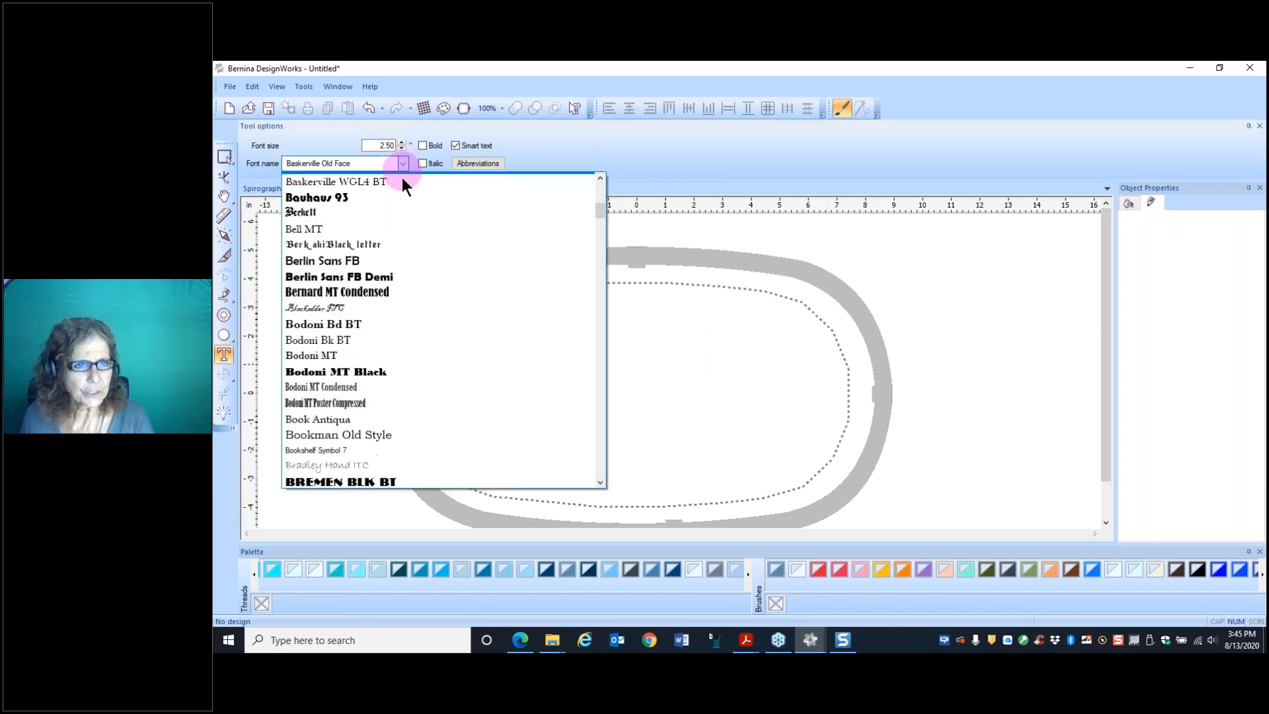
{"action": "key", "text": "o"}
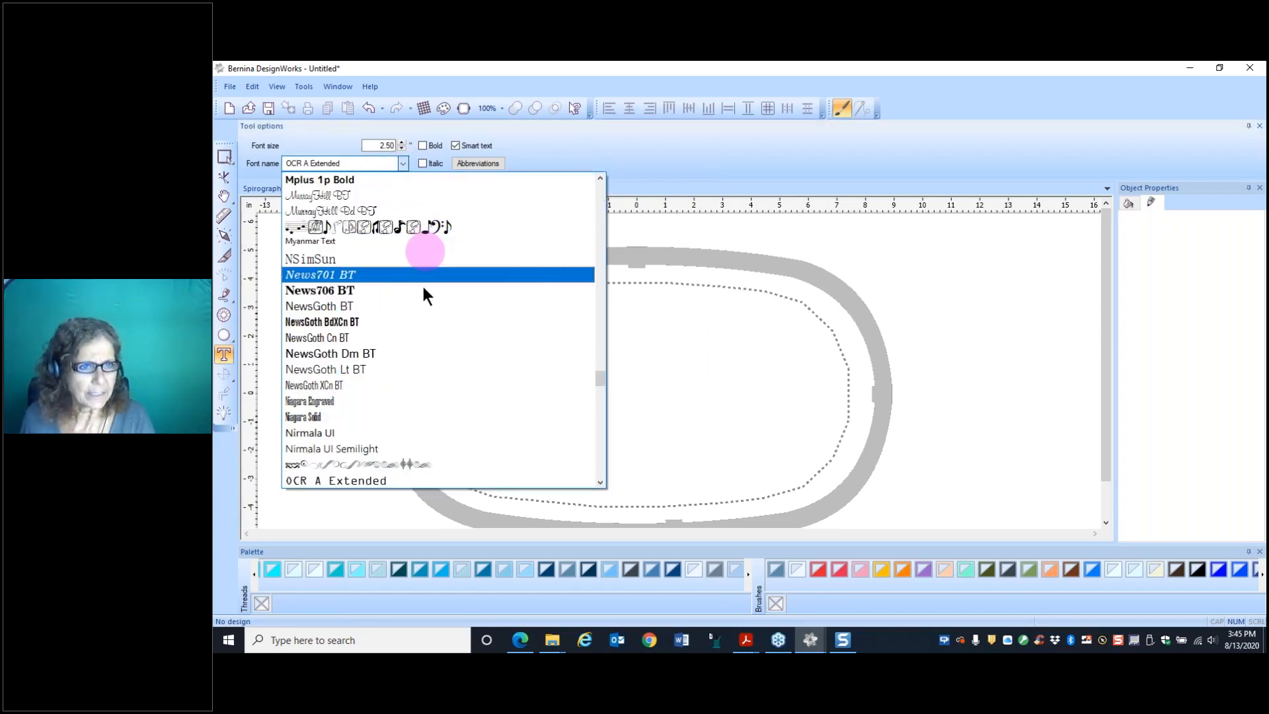
{"action": "scroll", "coordinate": [422, 308], "scroll_direction": "down", "scroll_amount": 5}
{"action": "left_click", "coordinate": [358, 291]}
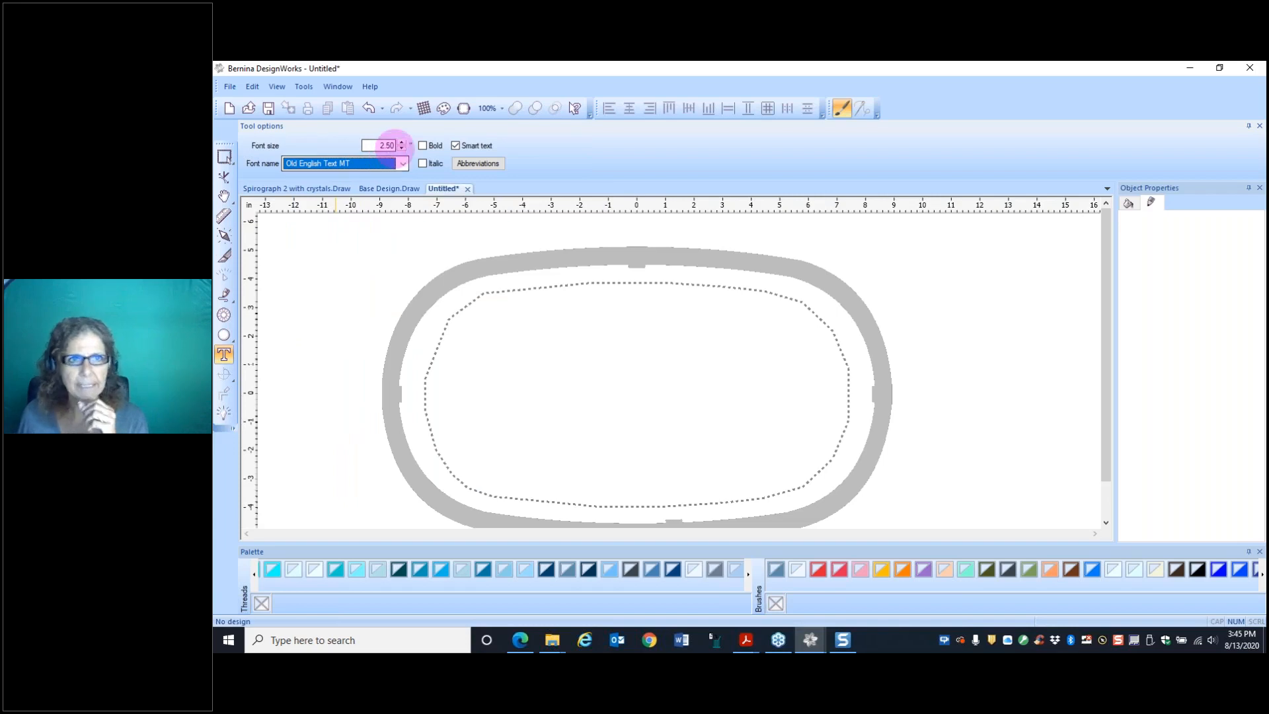
{"action": "left_click", "coordinate": [490, 411]}
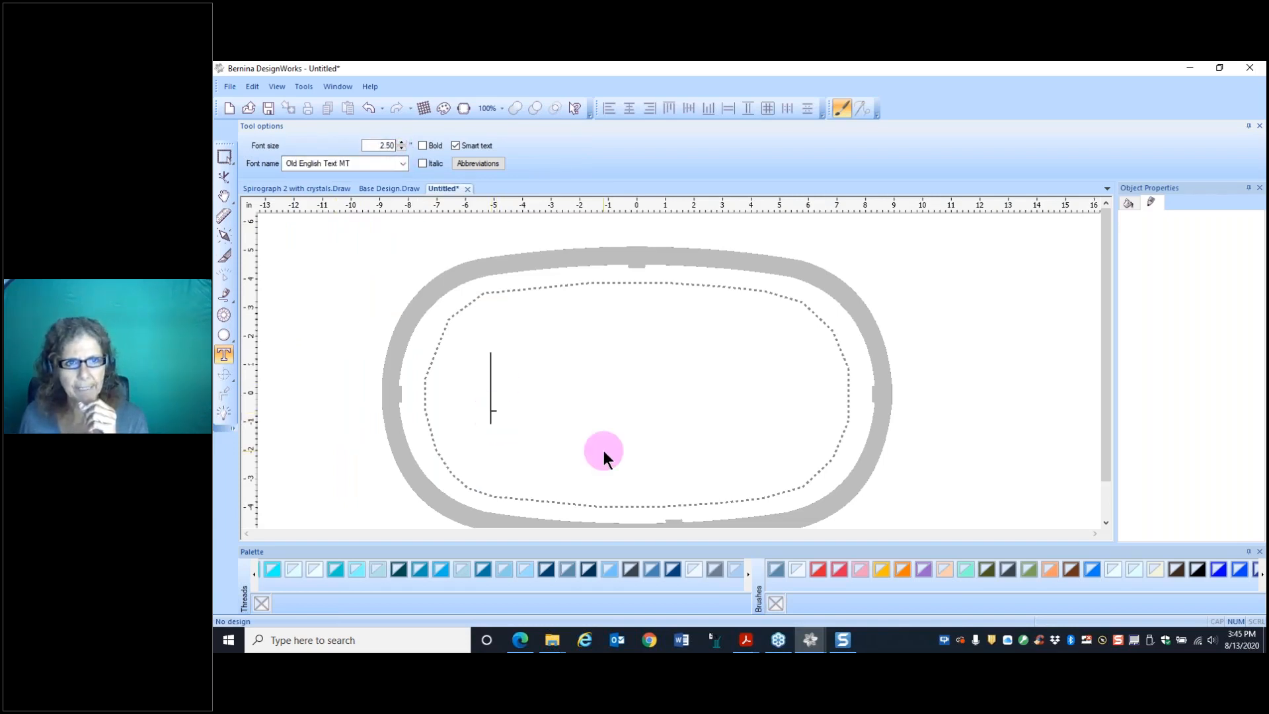
{"action": "type", "text": "Cry"}
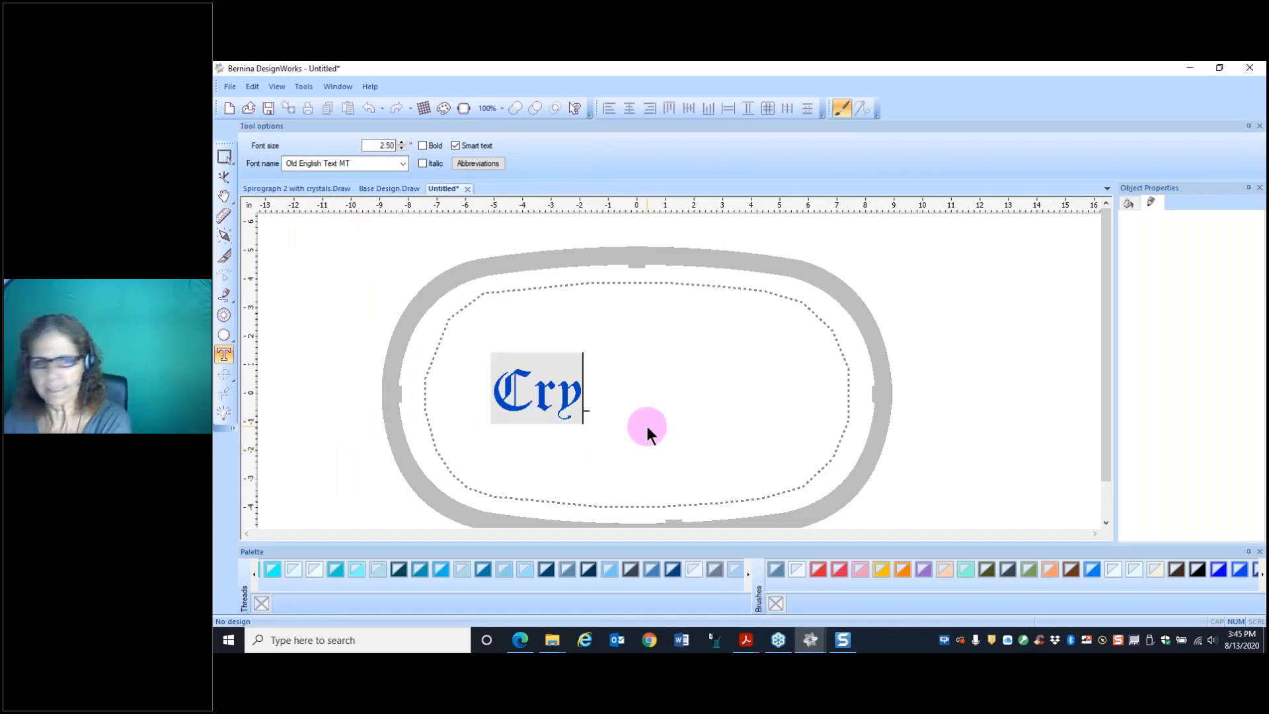
{"action": "type", "text": "stals"}
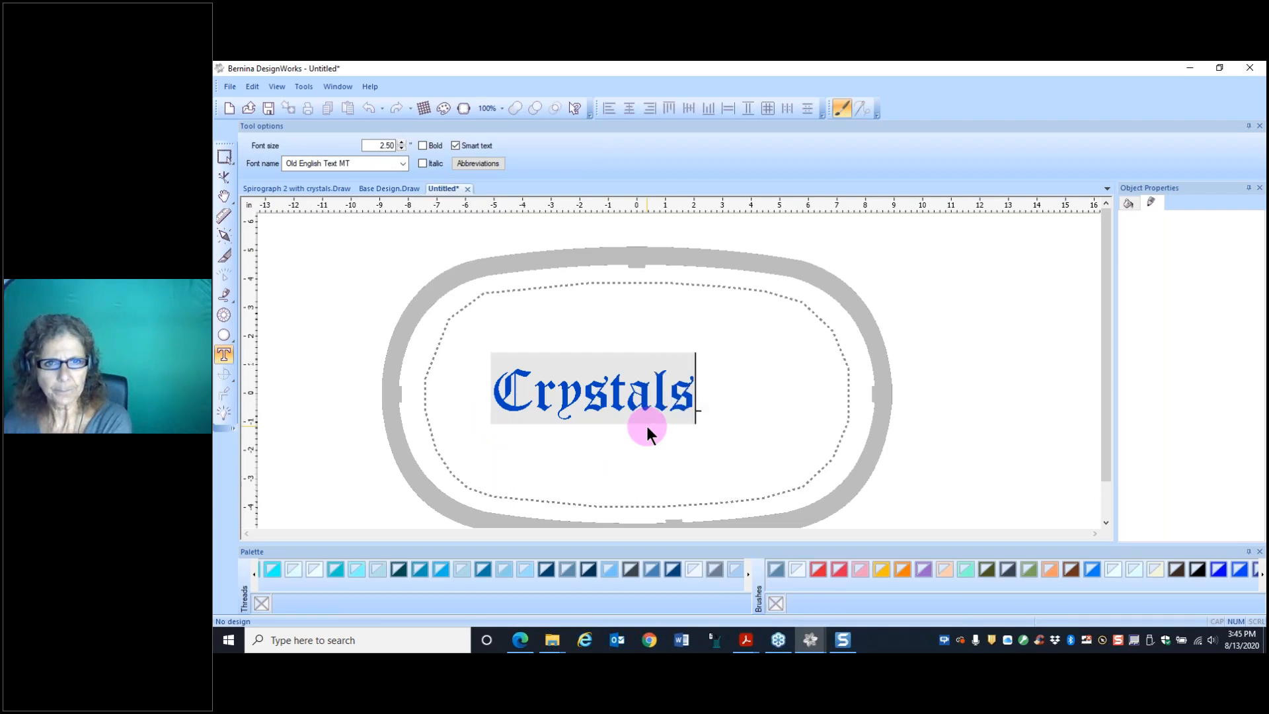
Step: Select the Crystals lettering and center it in the hoop by setting its X and Y position to 0
{"action": "left_click", "coordinate": [228, 154]}
{"action": "left_click", "coordinate": [585, 319]}
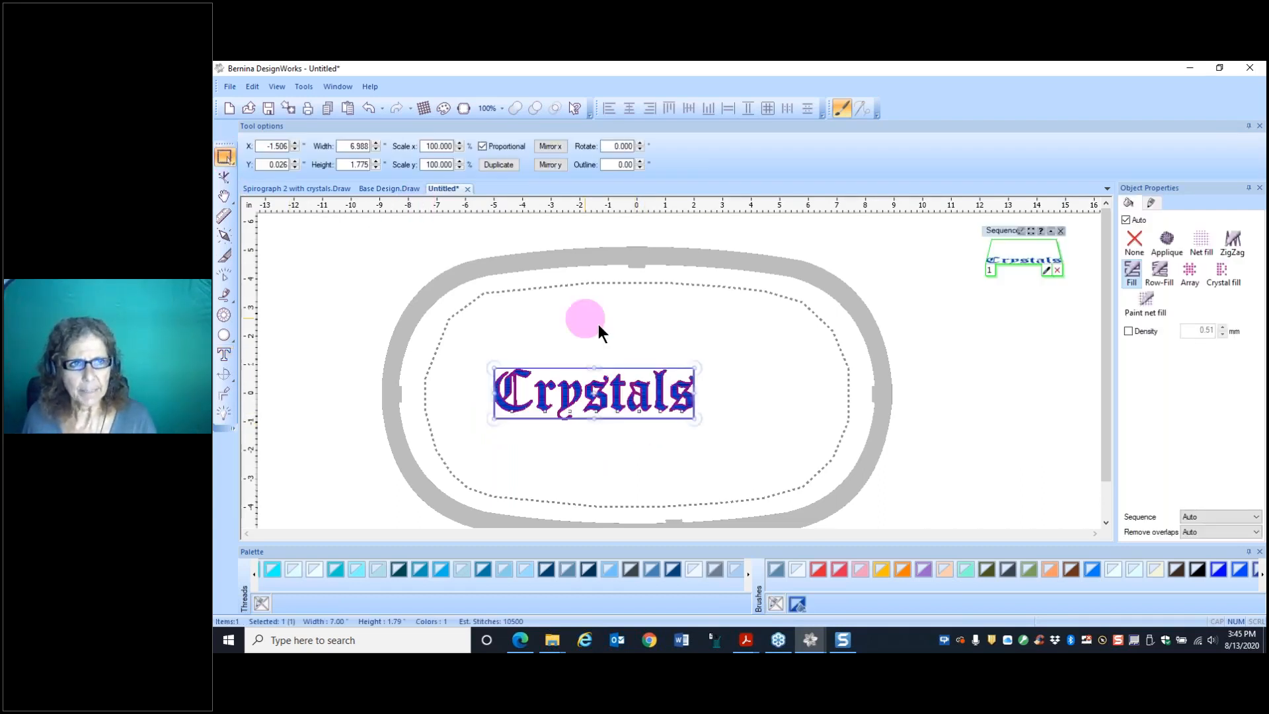
{"action": "double_click", "coordinate": [267, 146]}
{"action": "type", "text": "0"}
{"action": "double_click", "coordinate": [355, 144]}
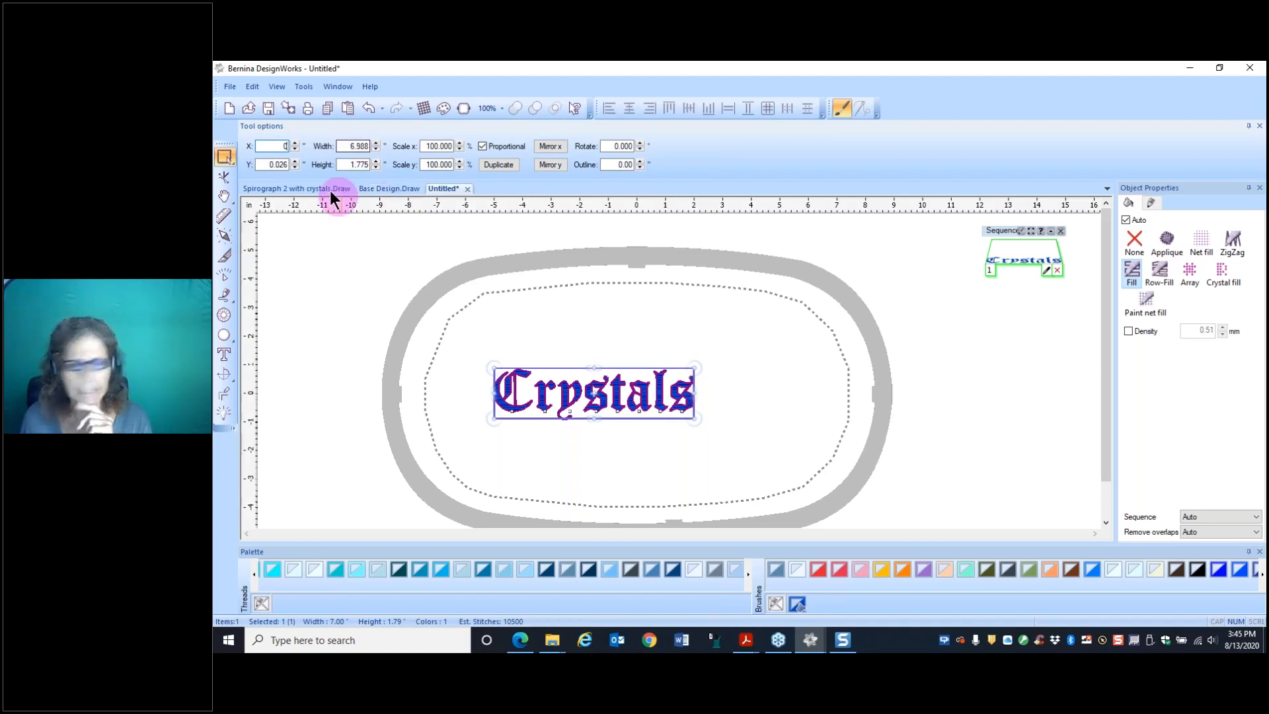
{"action": "double_click", "coordinate": [266, 164]}
{"action": "type", "text": "0"}
{"action": "key", "text": "Return"}
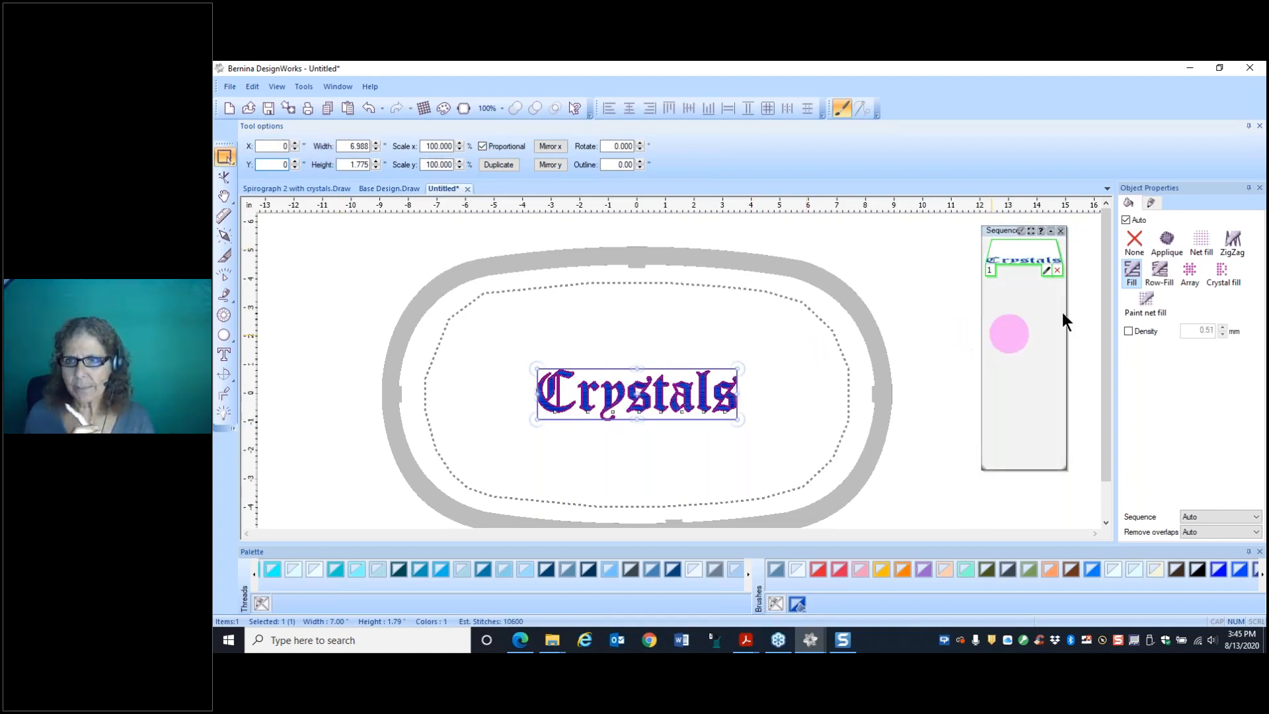
Step: Try a single-line Swarovski Round crystal fill on the Crystals lettering, and undo it
{"action": "left_click", "coordinate": [1223, 271]}
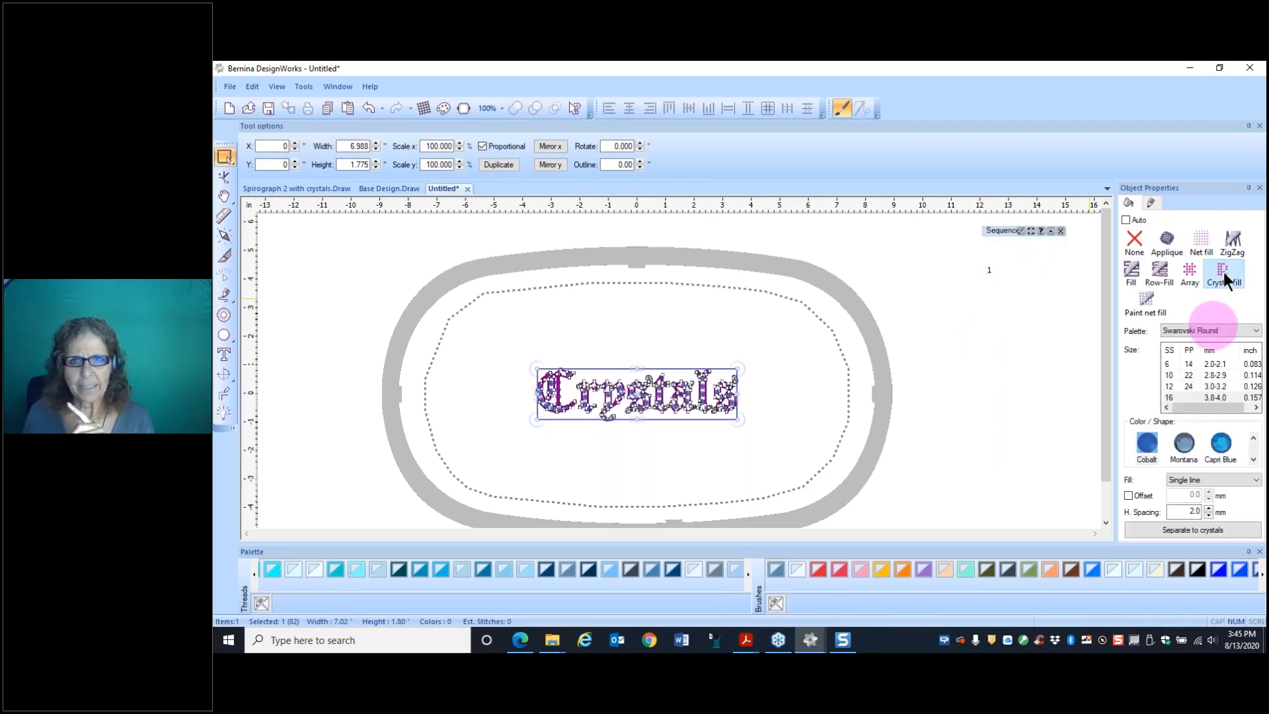
{"action": "left_click", "coordinate": [922, 269]}
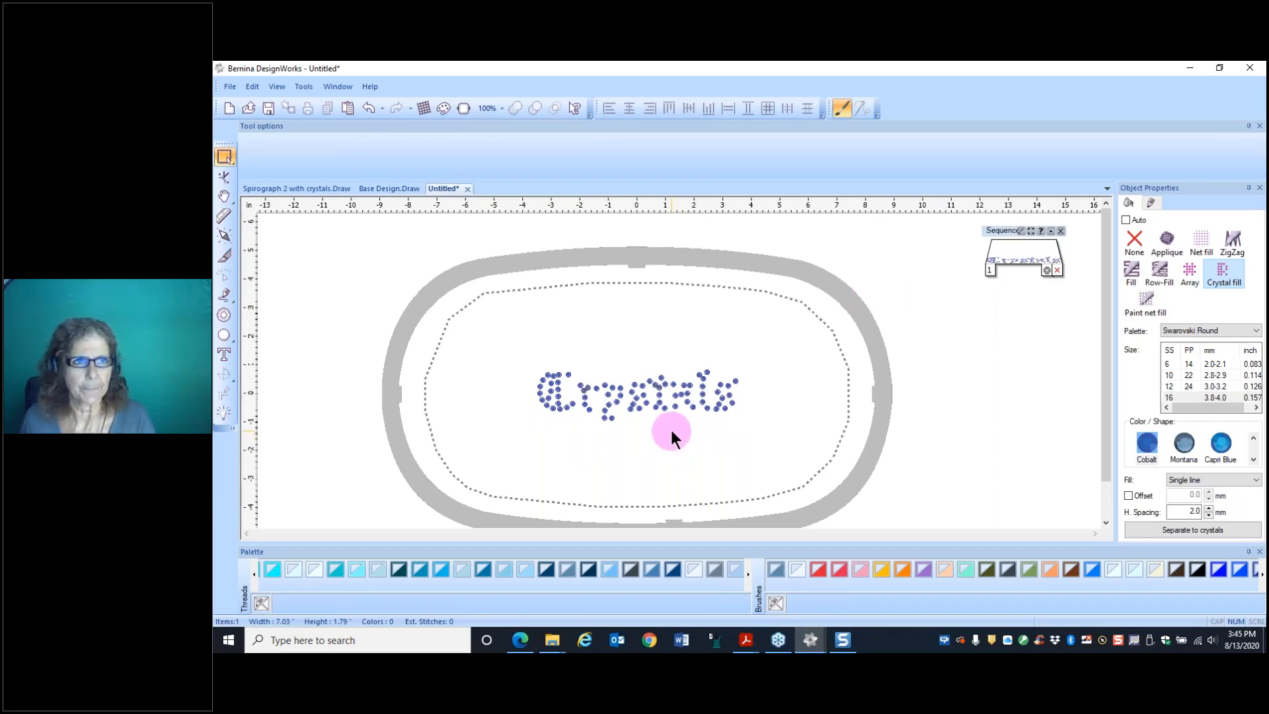
{"action": "left_click", "coordinate": [369, 108]}
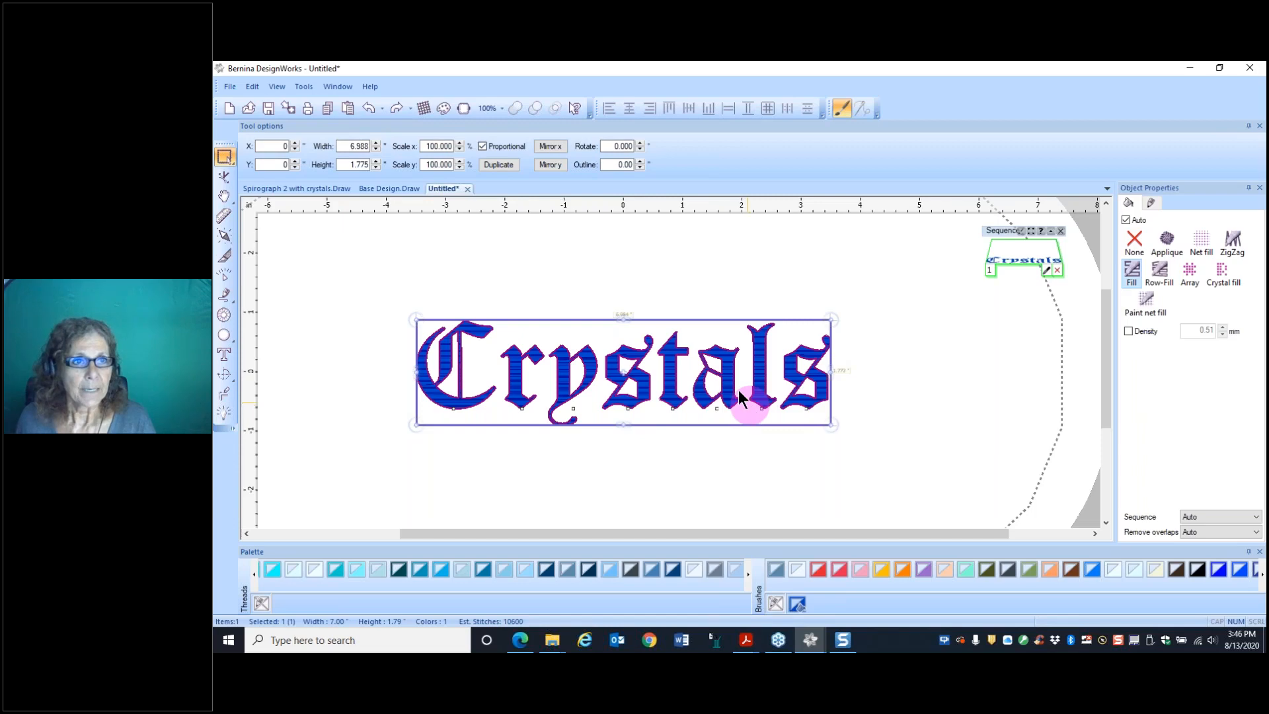
Step: Edit the lettering's nodes and move the letter C about 1.1 inches left, away from the r
{"action": "left_click", "coordinate": [223, 182]}
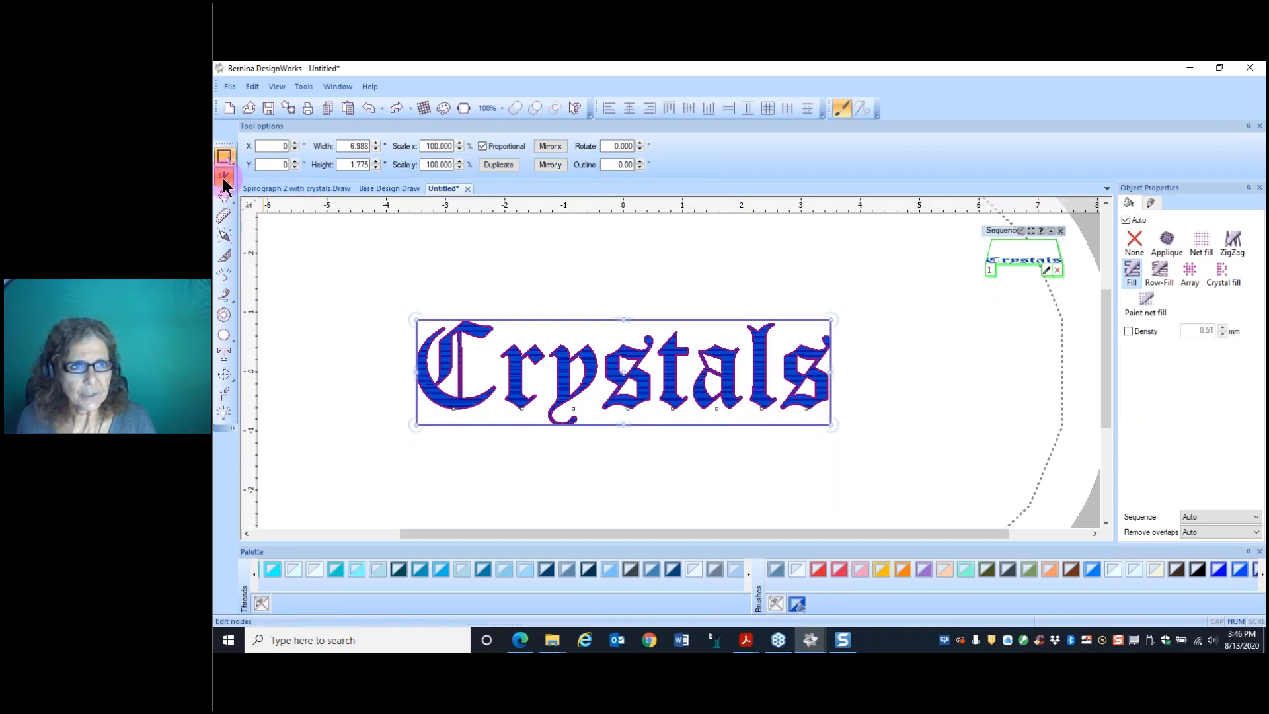
{"action": "left_click", "coordinate": [385, 303]}
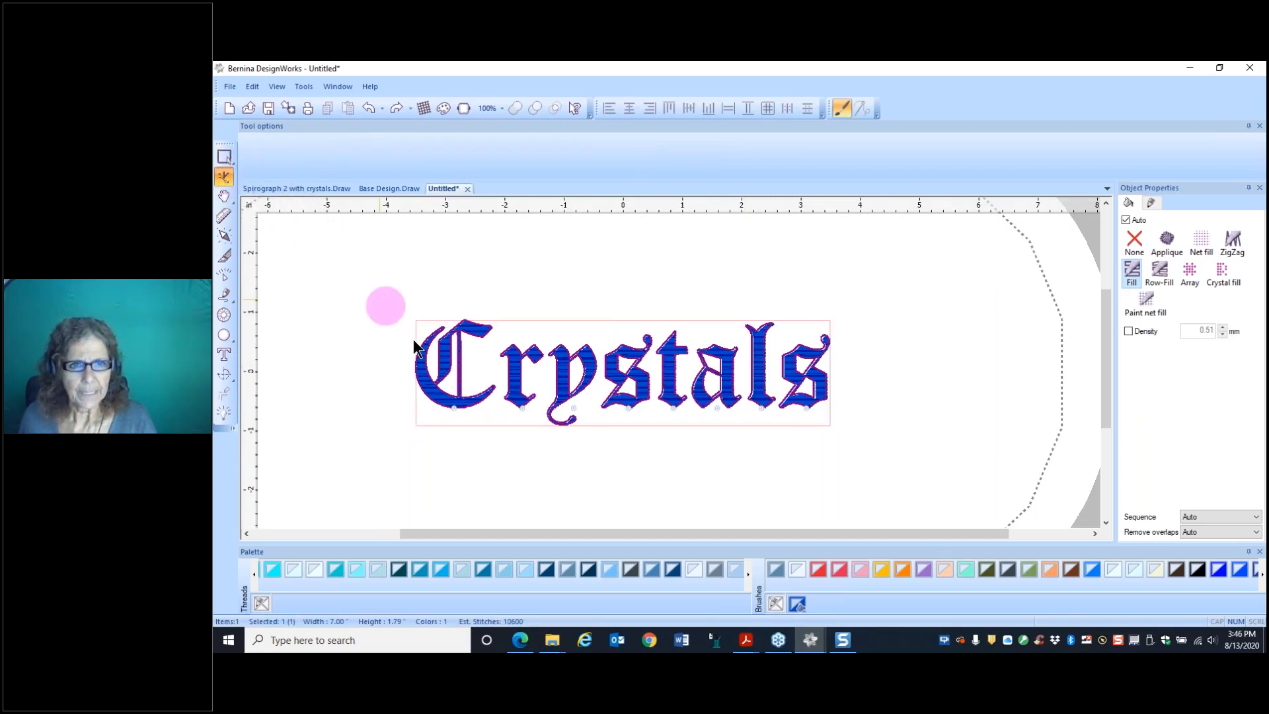
{"action": "left_click", "coordinate": [456, 411]}
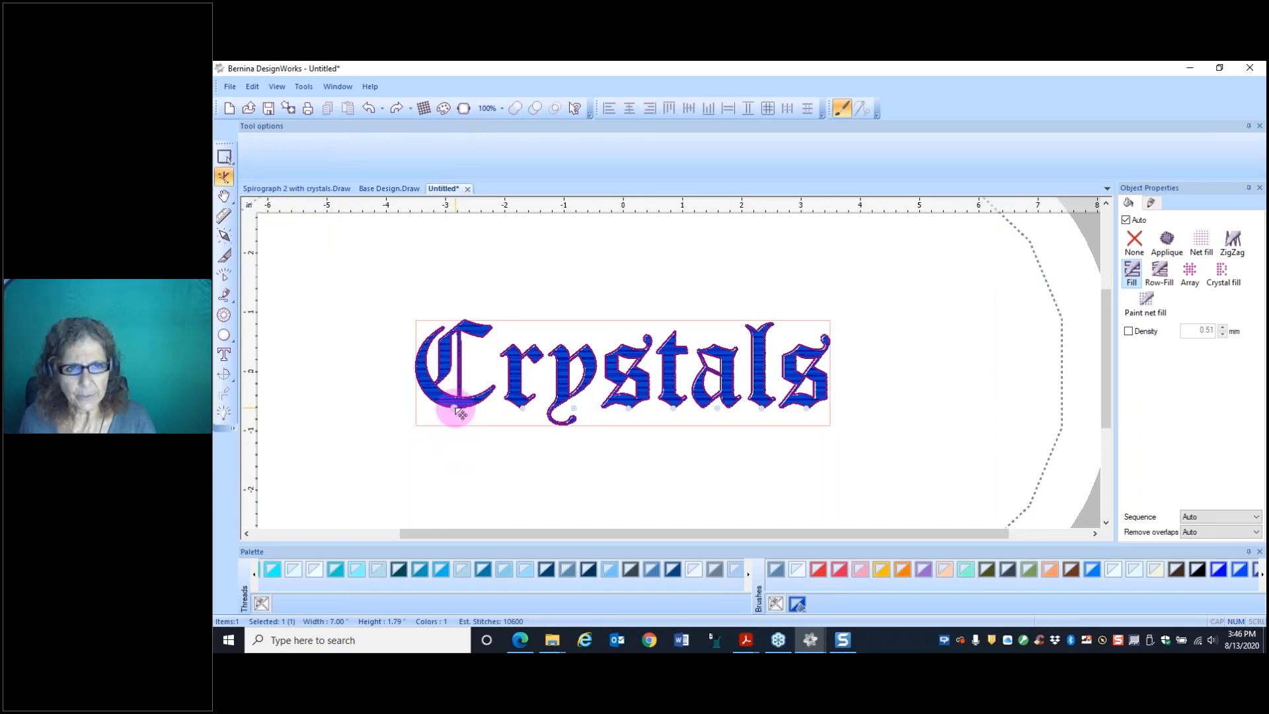
{"action": "left_click_drag", "start_coordinate": [457, 412], "coordinate": [394, 405]}
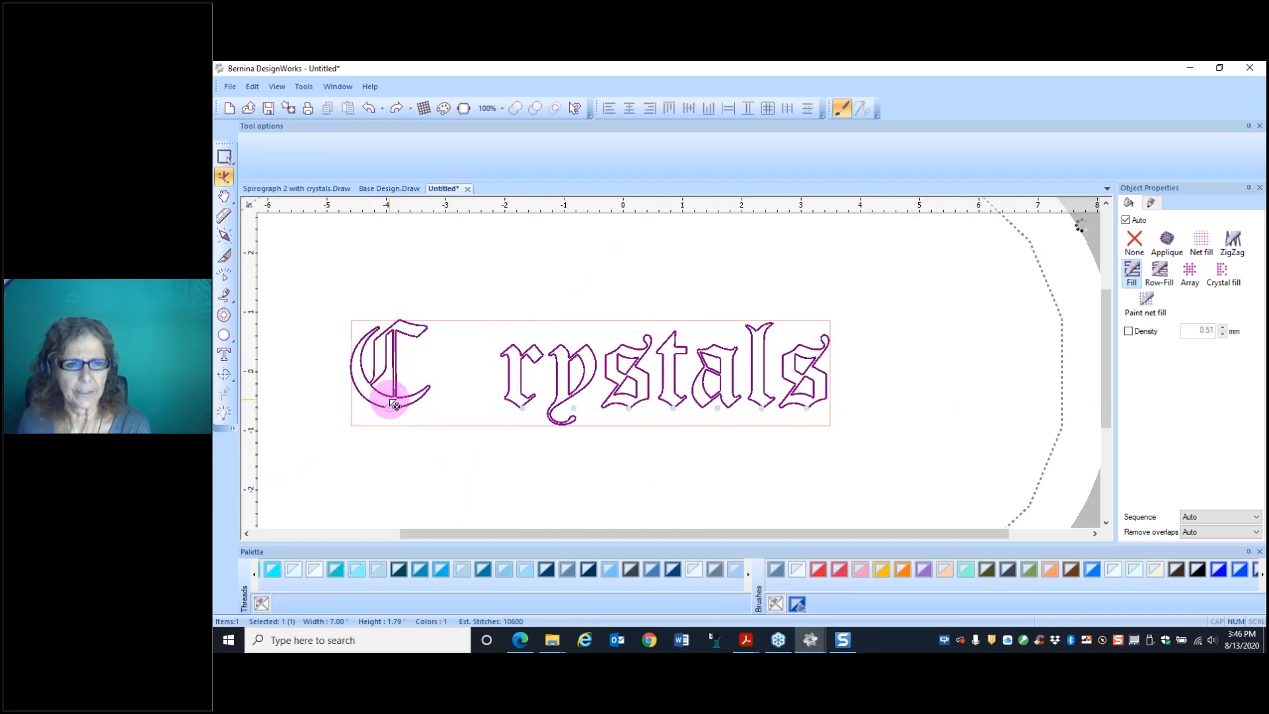
{"action": "left_click", "coordinate": [455, 478]}
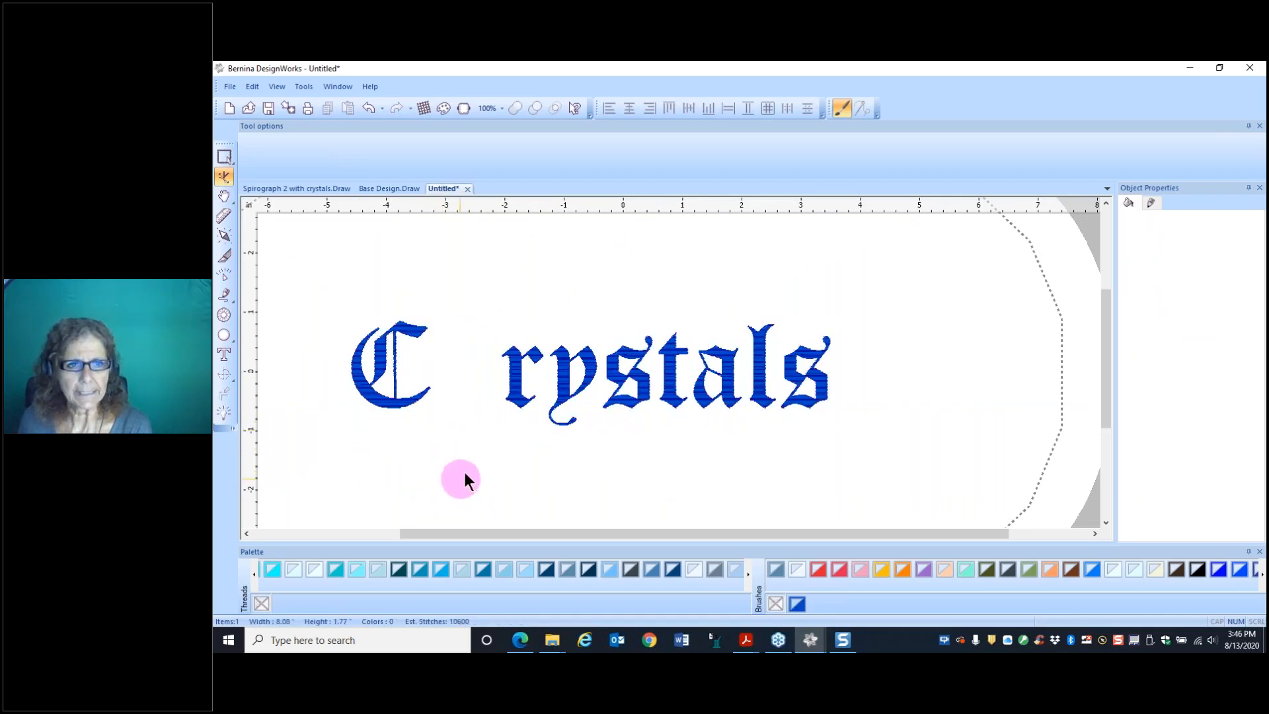
Step: Move the letters r and y left along the baseline to space them evenly after the C
{"action": "left_click", "coordinate": [522, 398]}
{"action": "left_click_drag", "start_coordinate": [527, 412], "coordinate": [471, 411]}
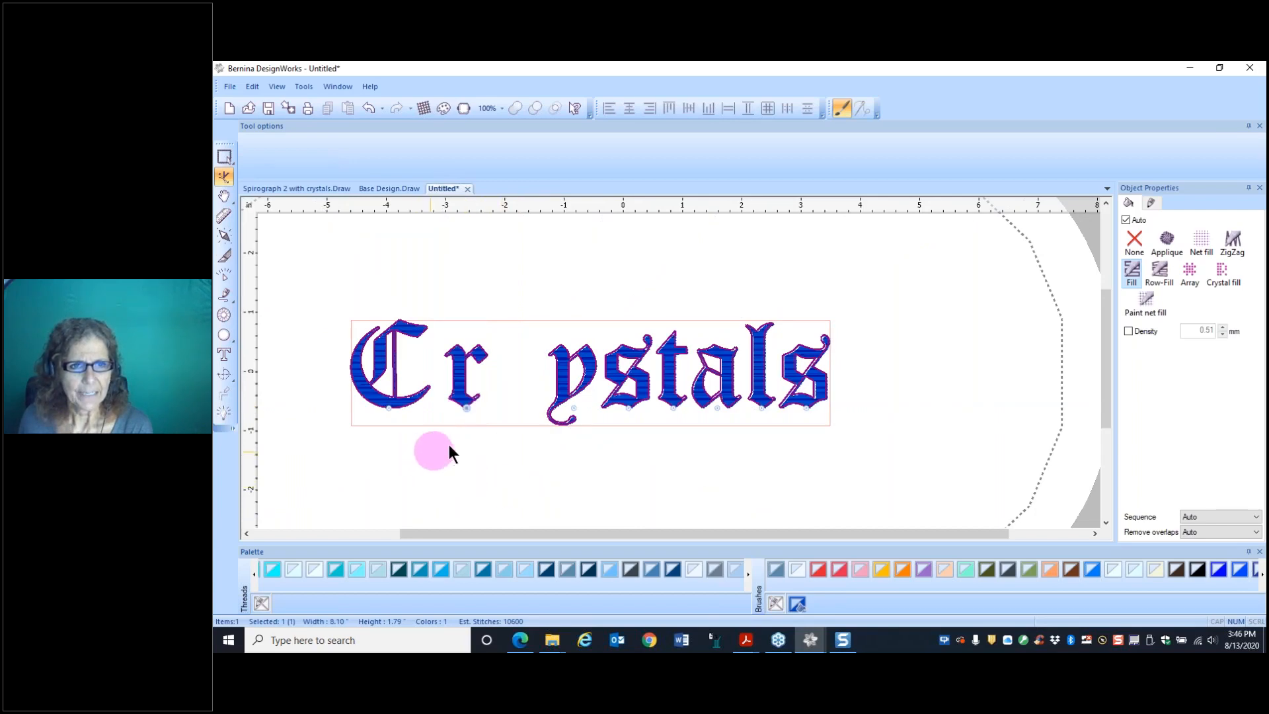
{"action": "left_click", "coordinate": [574, 409]}
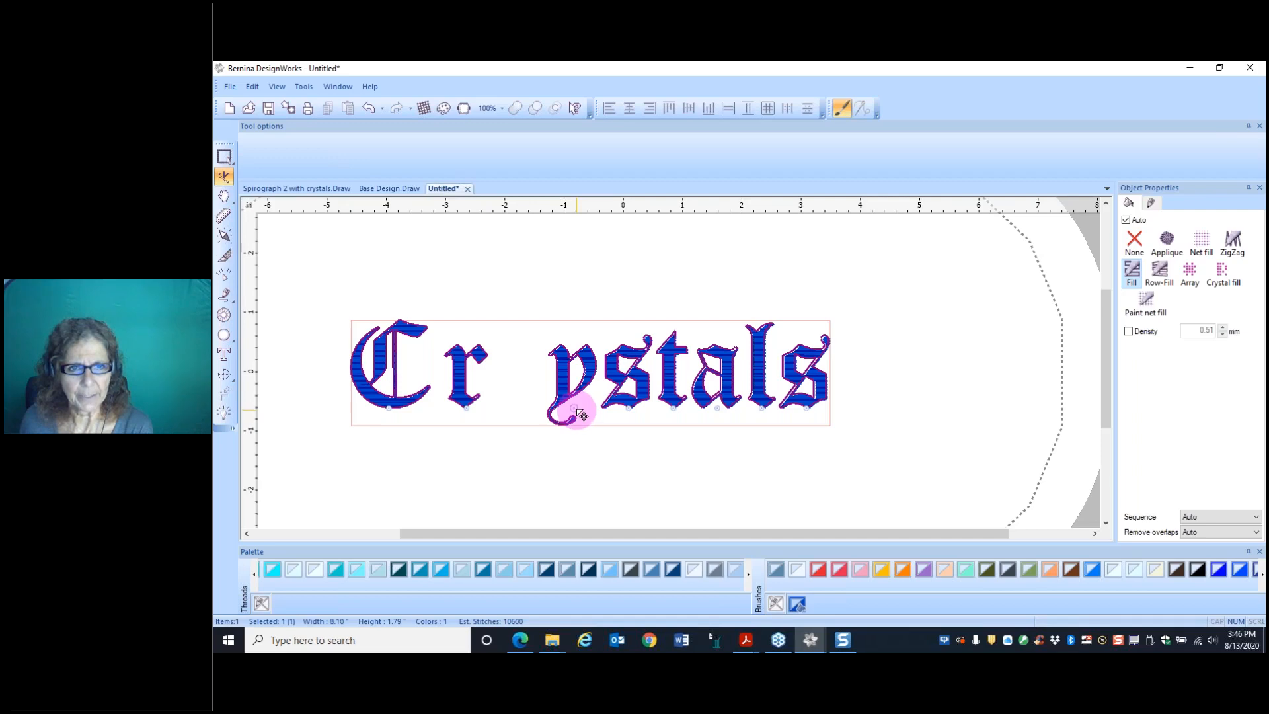
{"action": "left_click", "coordinate": [560, 447]}
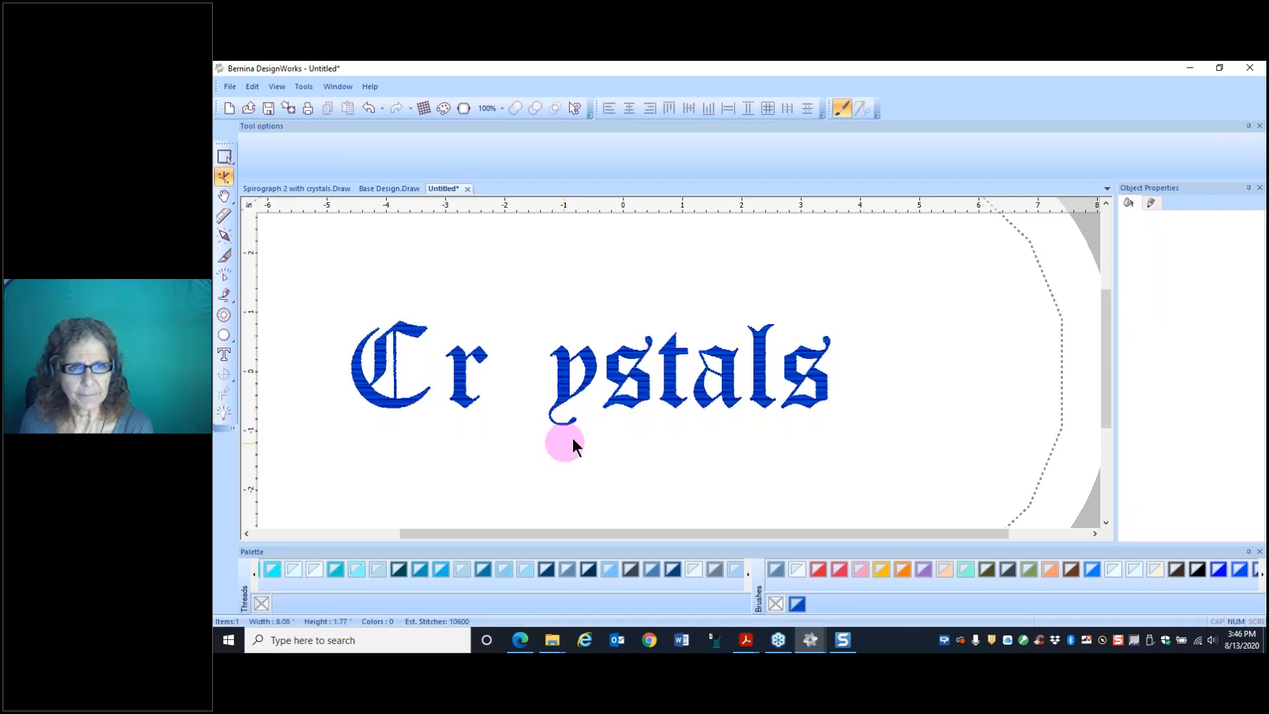
{"action": "left_click", "coordinate": [567, 411]}
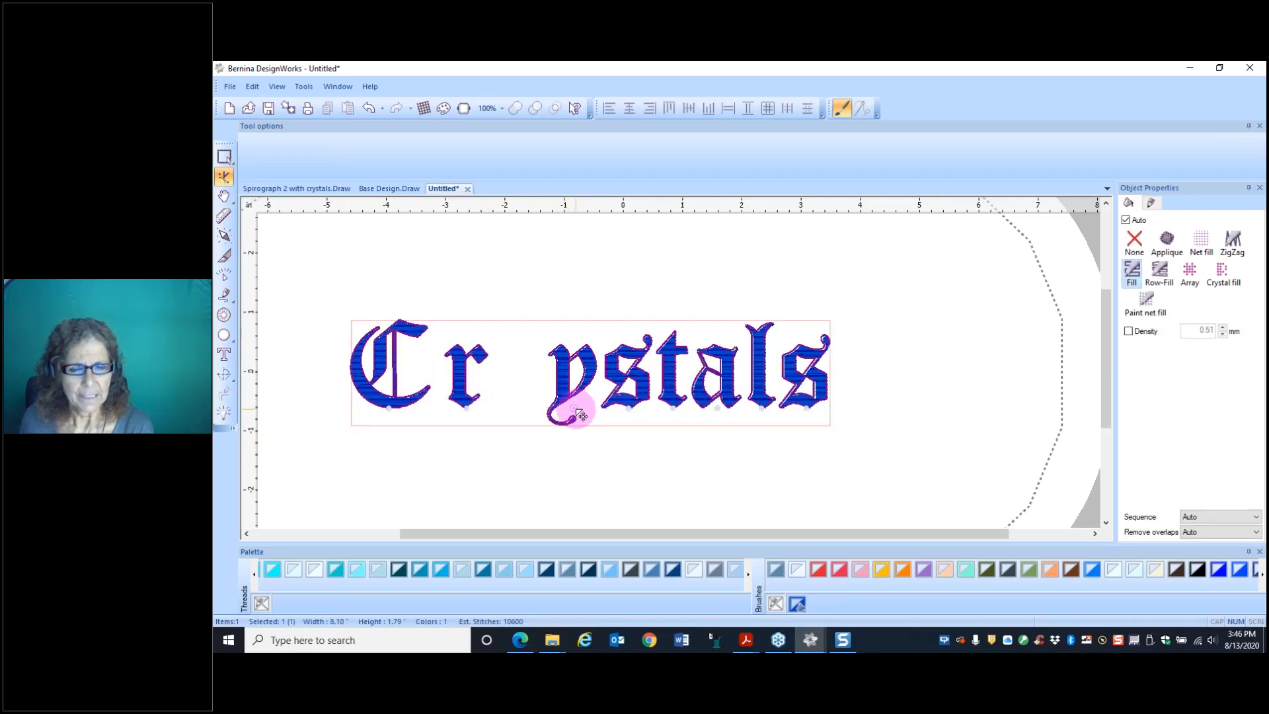
{"action": "left_click_drag", "start_coordinate": [580, 414], "coordinate": [537, 411]}
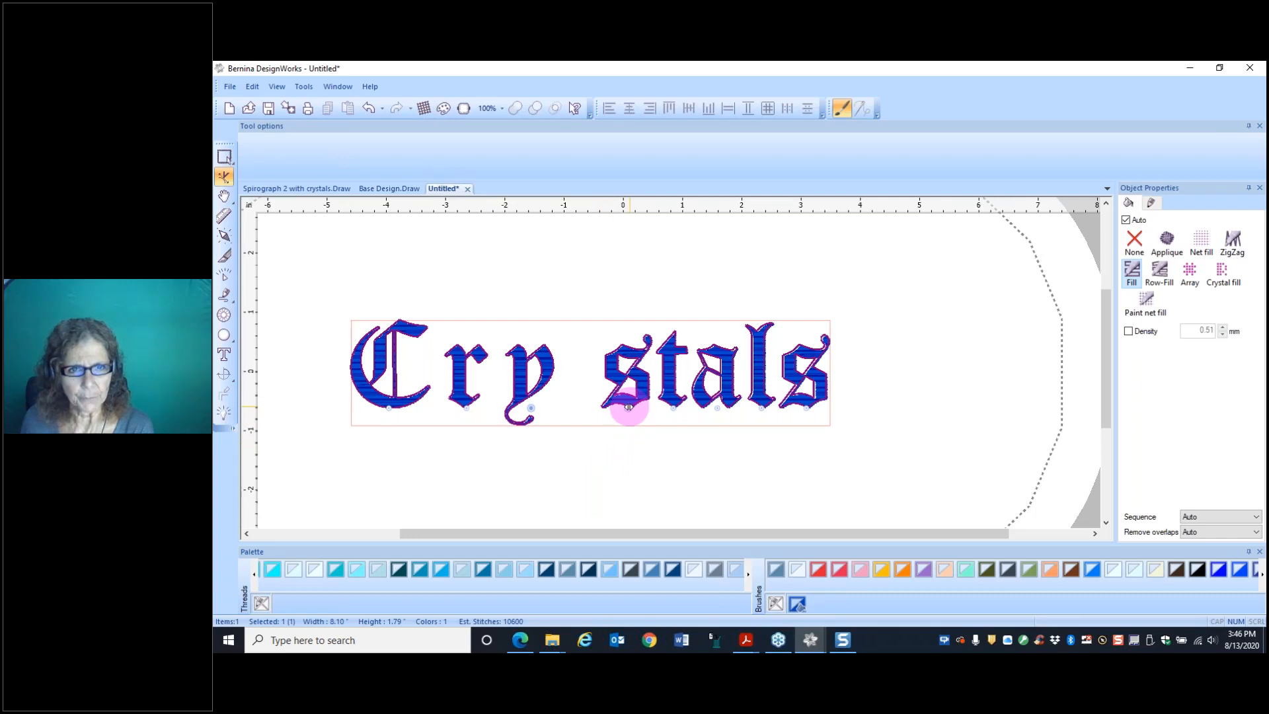
Step: Move the first s about 0.5 inch left and the t about 0.3 inch left along the baseline of the Crystals lettering
{"action": "mouse_move", "coordinate": [628, 408]}
{"action": "left_mouse_down"}
{"action": "mouse_move", "coordinate": [603, 411]}
{"action": "mouse_move", "coordinate": [633, 412]}
{"action": "left_mouse_up"}
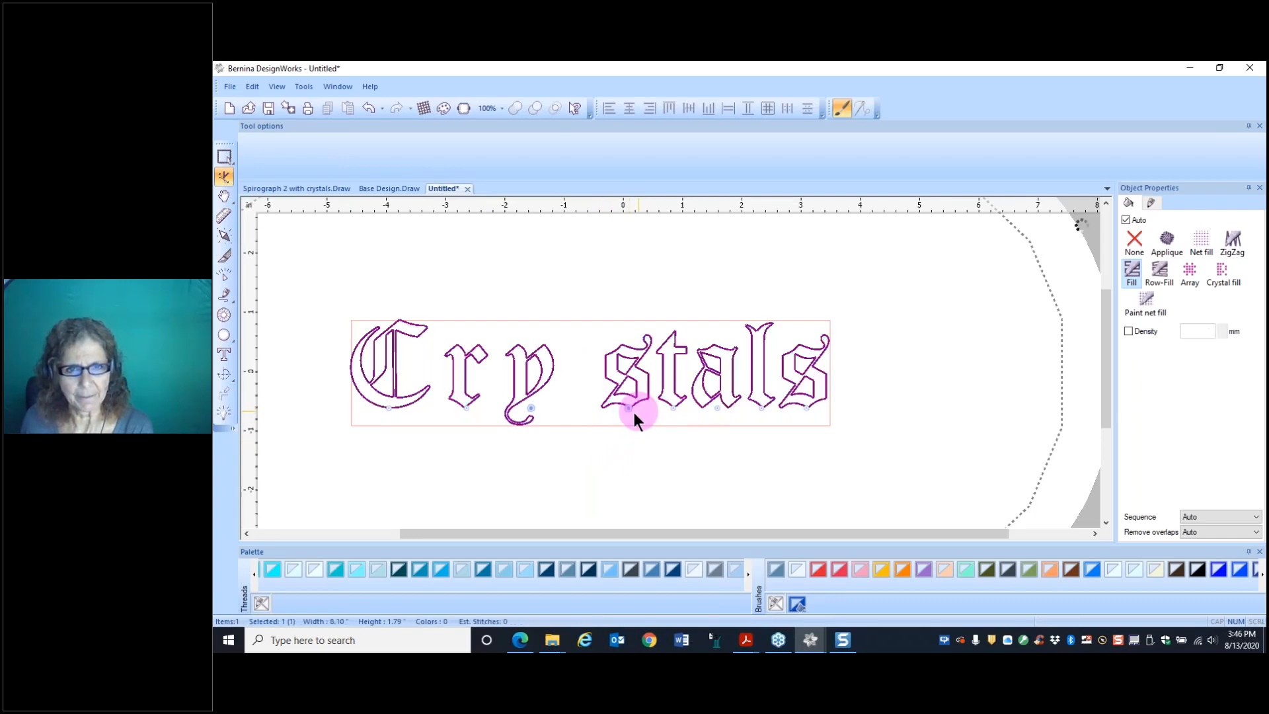
{"action": "left_click", "coordinate": [611, 477]}
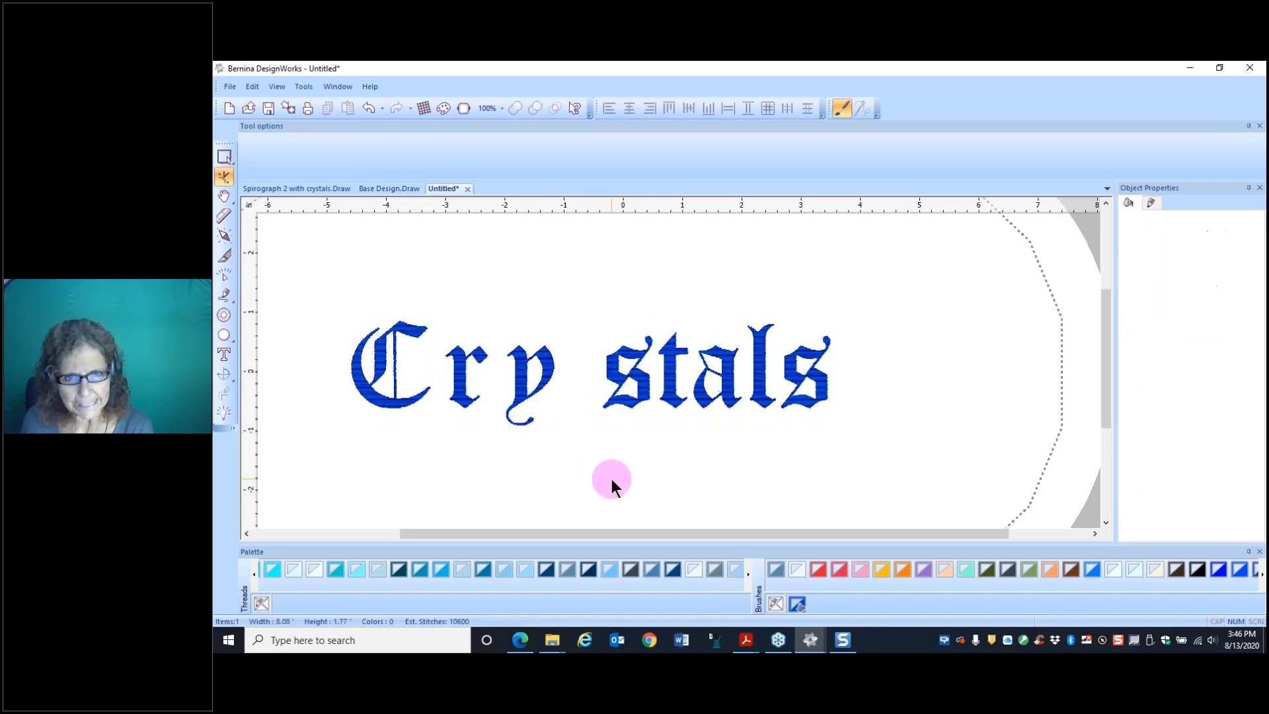
{"action": "left_click", "coordinate": [629, 409]}
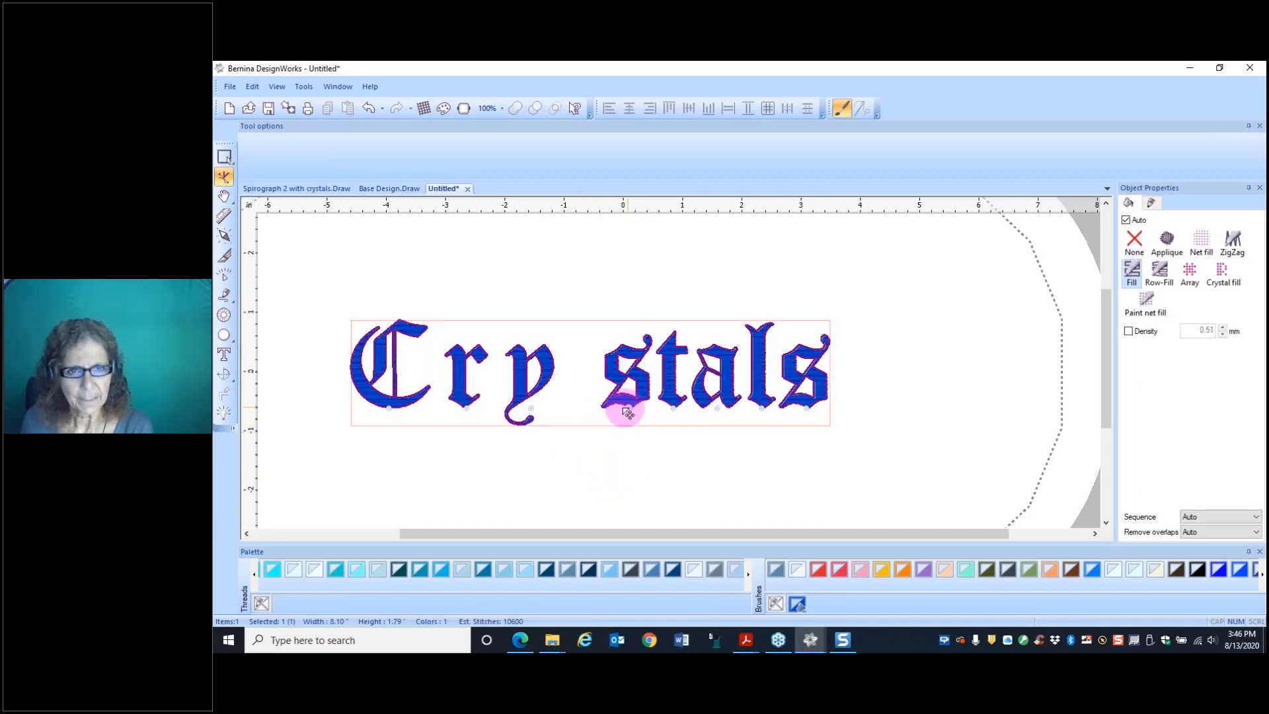
{"action": "left_click_drag", "start_coordinate": [626, 406], "coordinate": [599, 407]}
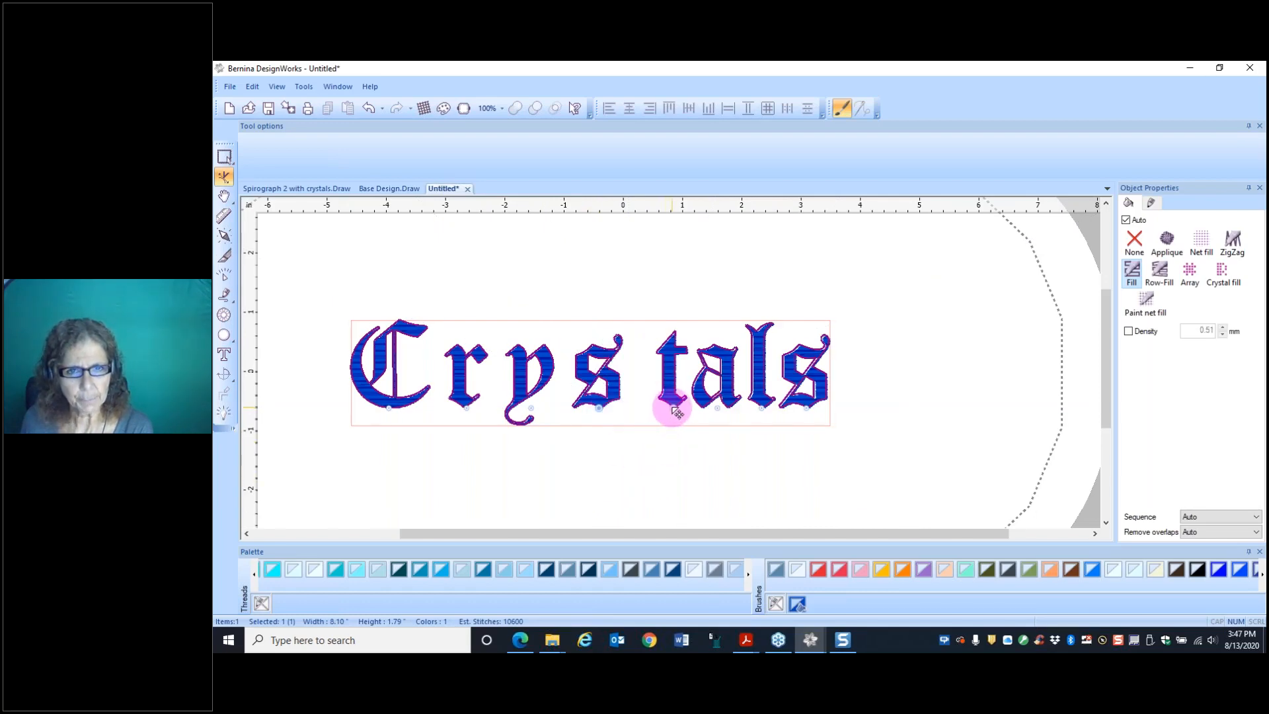
{"action": "left_click_drag", "start_coordinate": [674, 412], "coordinate": [658, 408]}
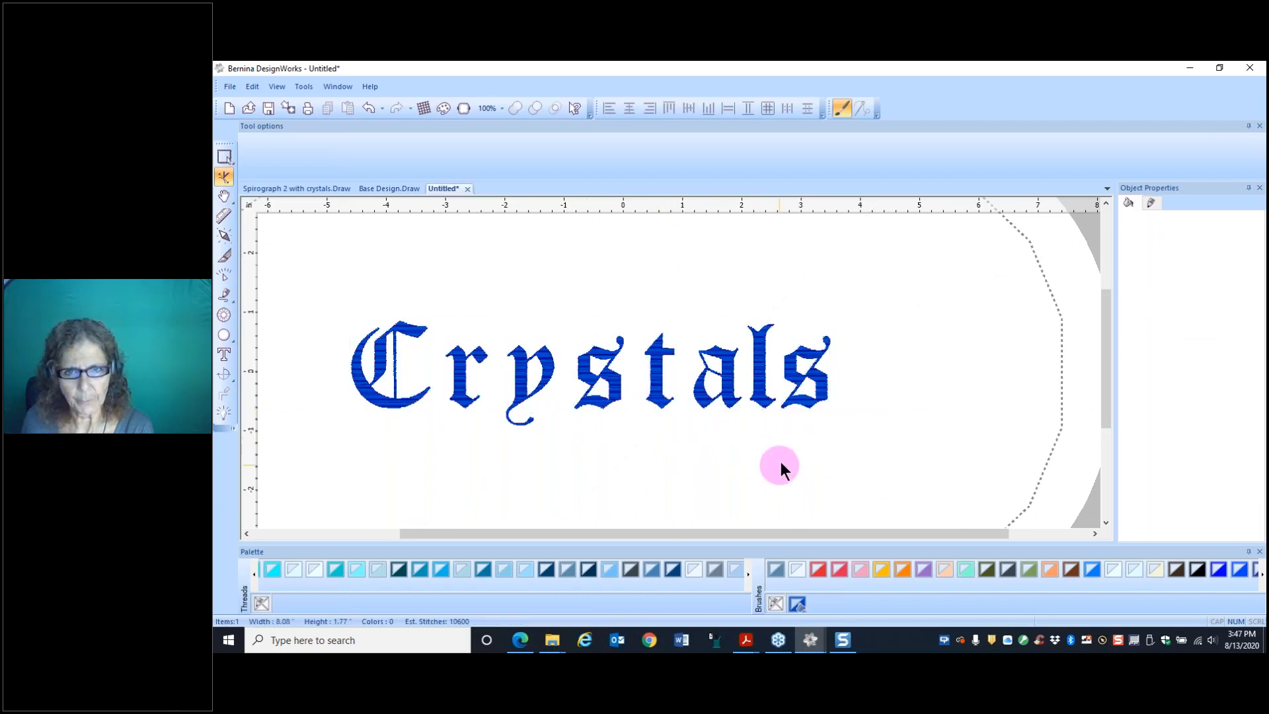
Step: Move the final s about 0.3 inch right and the l about 0.1 inch right along the baseline
{"action": "left_click_drag", "start_coordinate": [808, 410], "coordinate": [827, 414]}
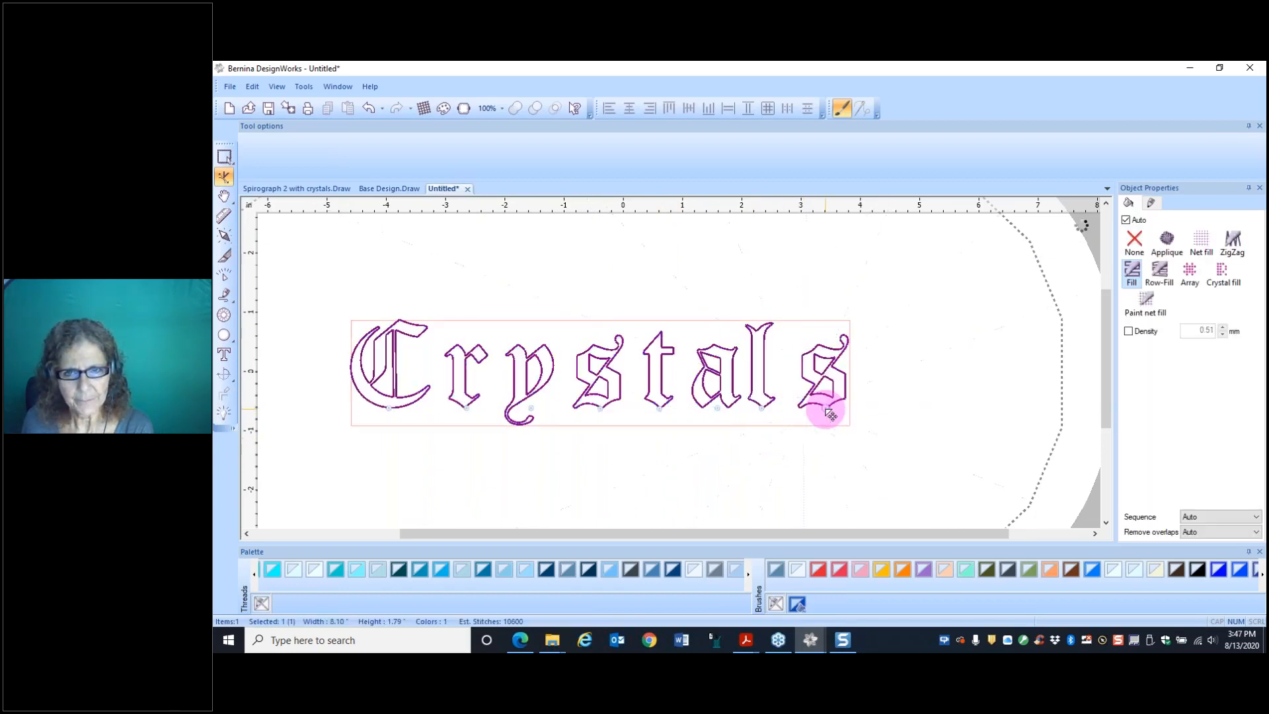
{"action": "left_click", "coordinate": [759, 467]}
{"action": "left_click", "coordinate": [761, 400]}
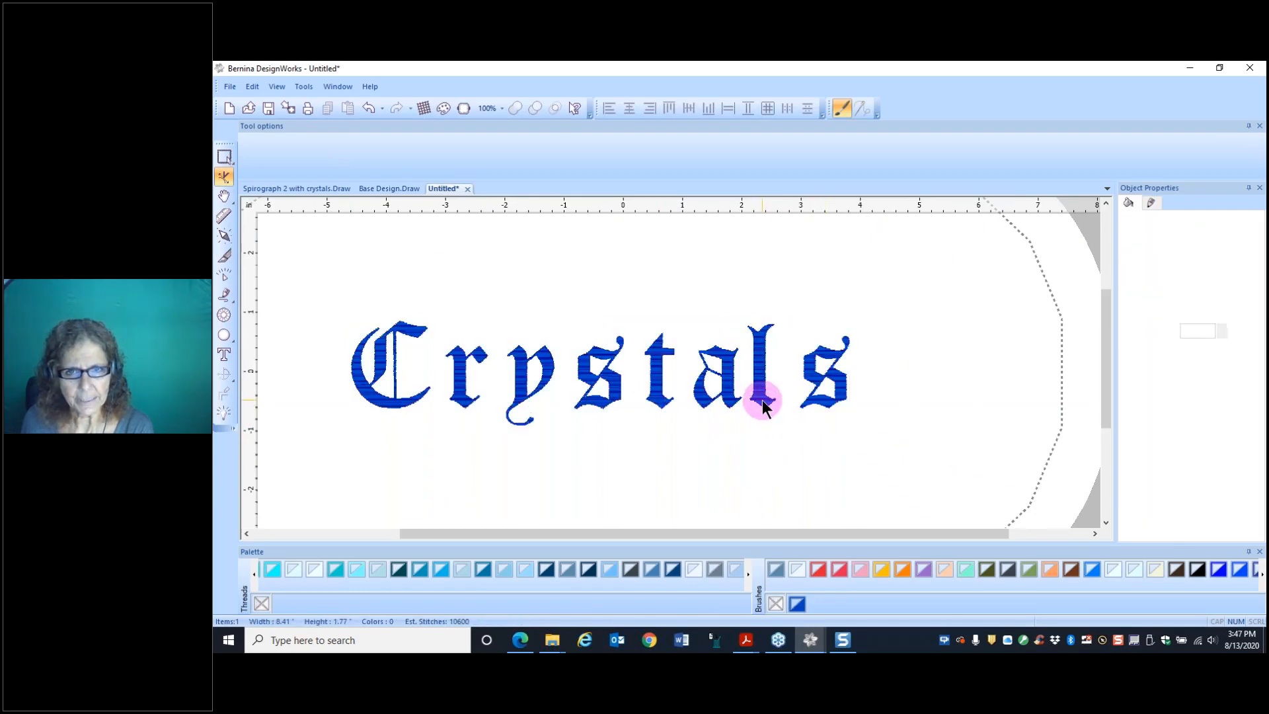
{"action": "left_click_drag", "start_coordinate": [763, 409], "coordinate": [765, 408]}
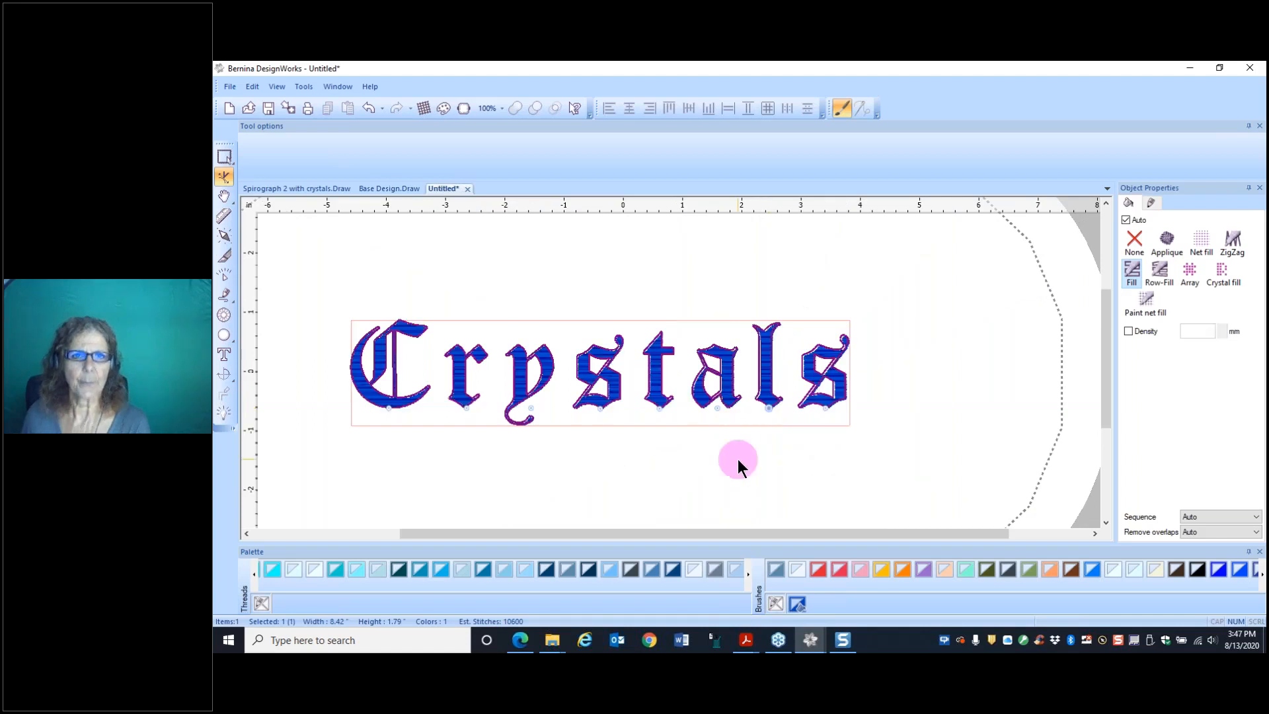
{"action": "left_click", "coordinate": [683, 493]}
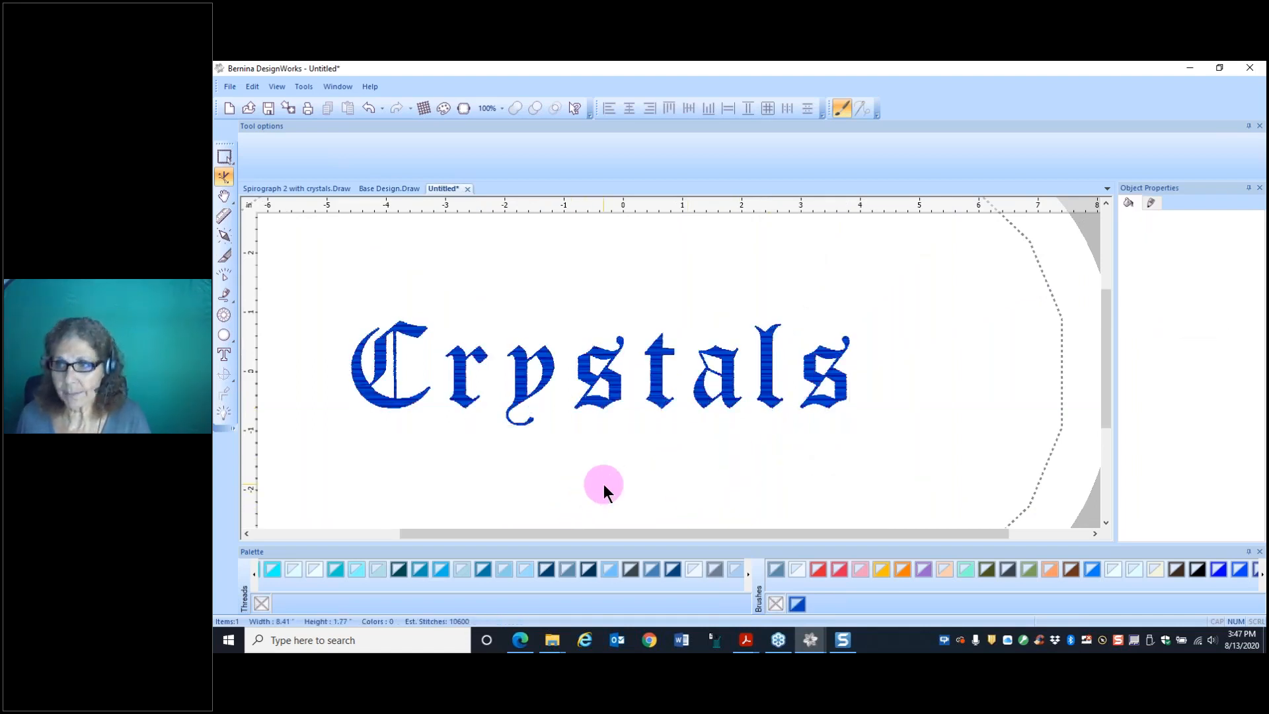
Step: Select the respaced Crystals lettering and apply a single-line Swarovski Round crystal fill to it
{"action": "left_click", "coordinate": [225, 157]}
{"action": "left_click", "coordinate": [656, 393]}
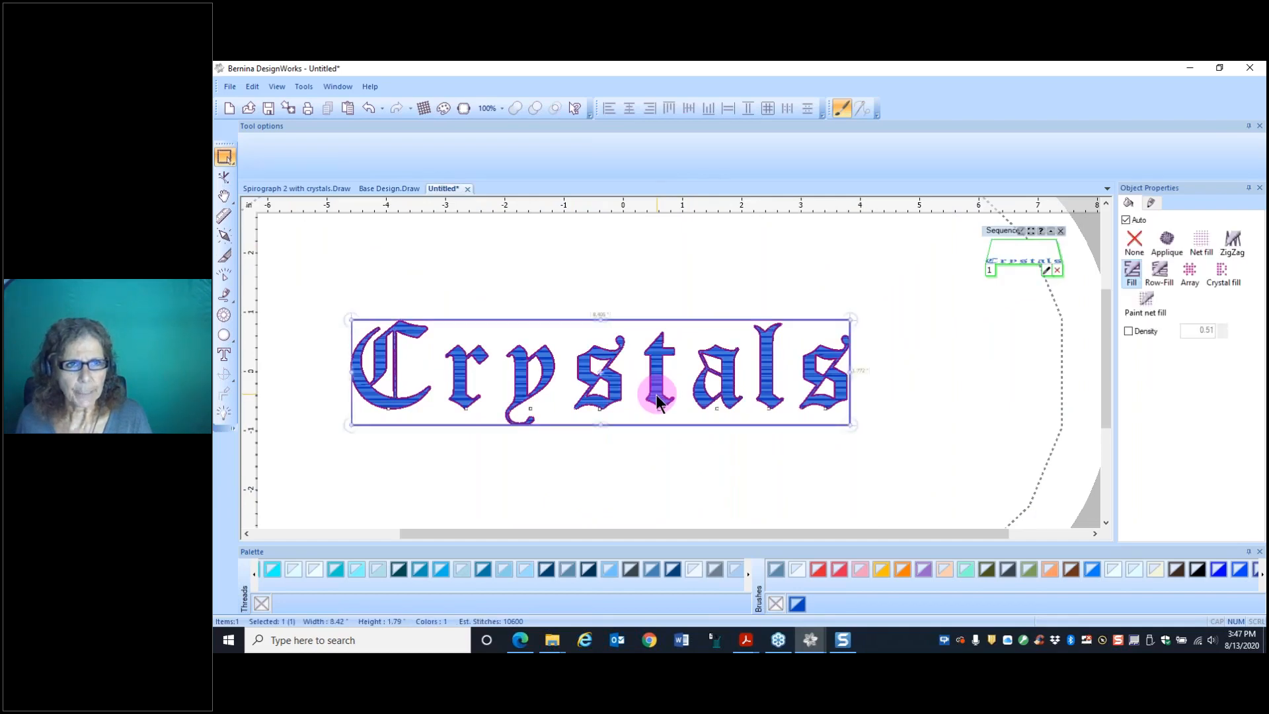
{"action": "left_click", "coordinate": [1221, 273]}
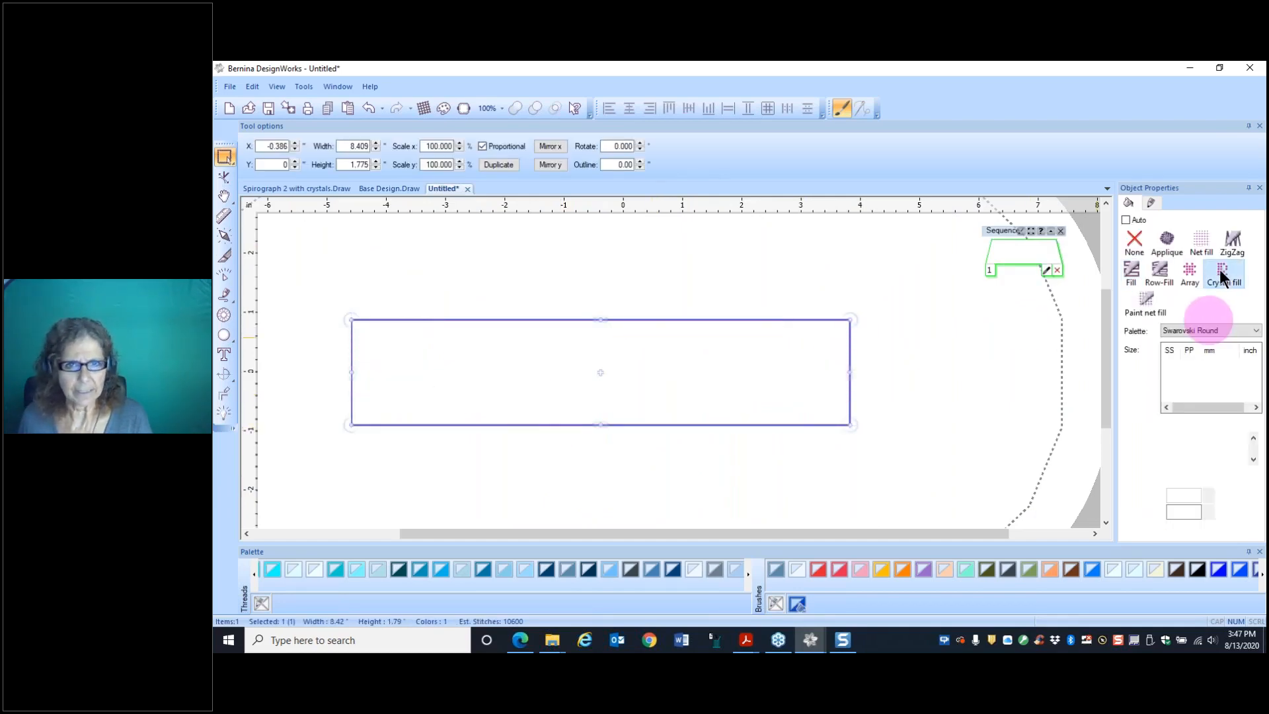
{"action": "left_click", "coordinate": [482, 486]}
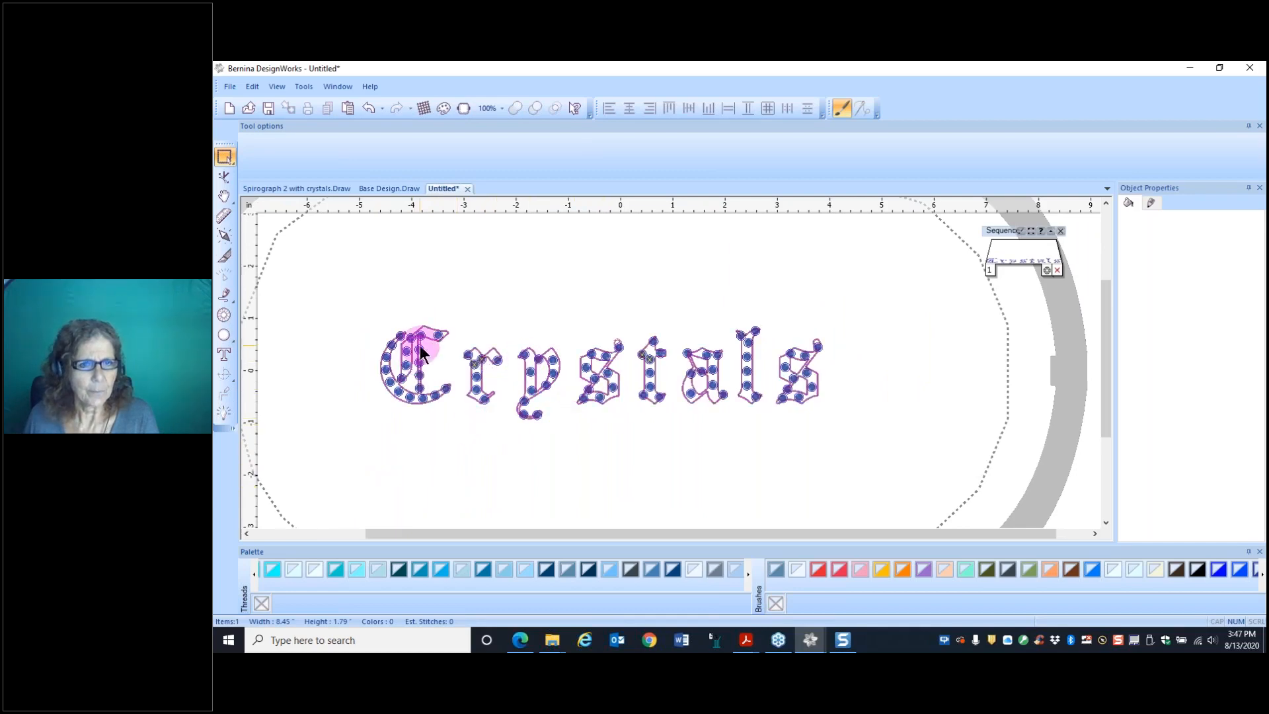
Step: Examine the crystals in each letter for overlaps, using the Overlapping Crystals view option
{"action": "scroll", "coordinate": [481, 360], "scroll_direction": "up", "scroll_amount": 2}
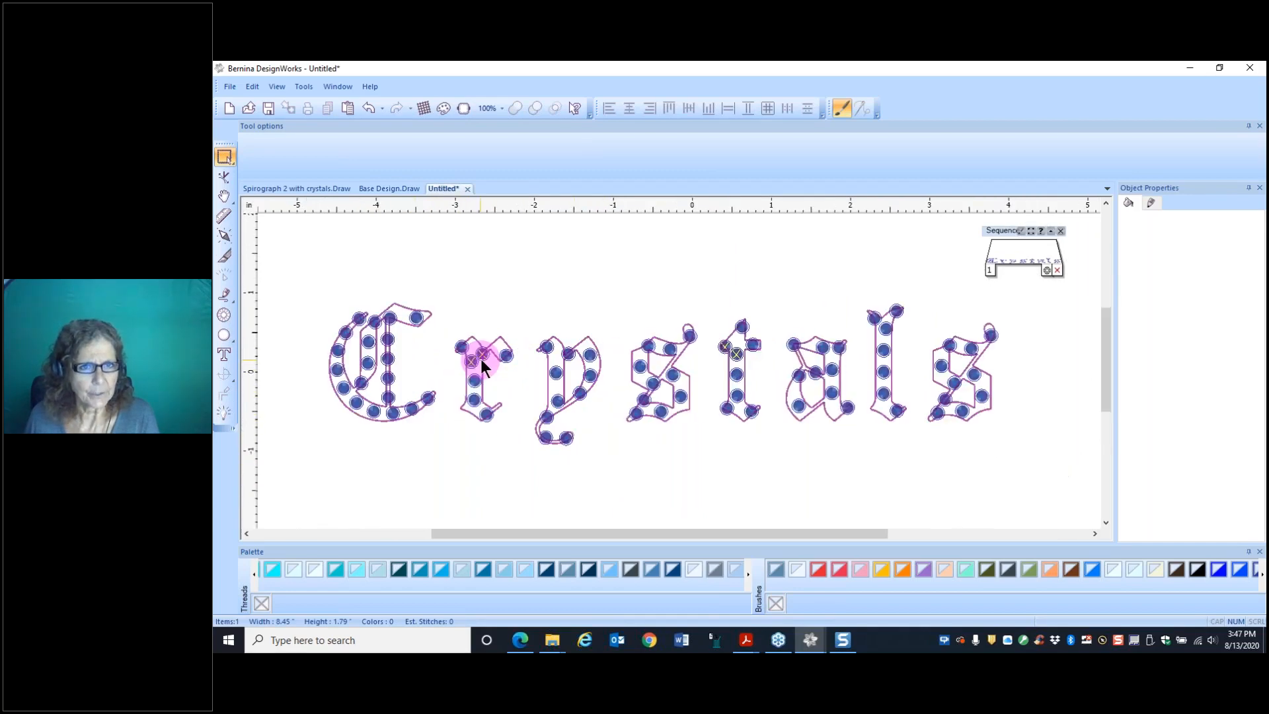
{"action": "scroll", "coordinate": [481, 359], "scroll_direction": "up", "scroll_amount": 2}
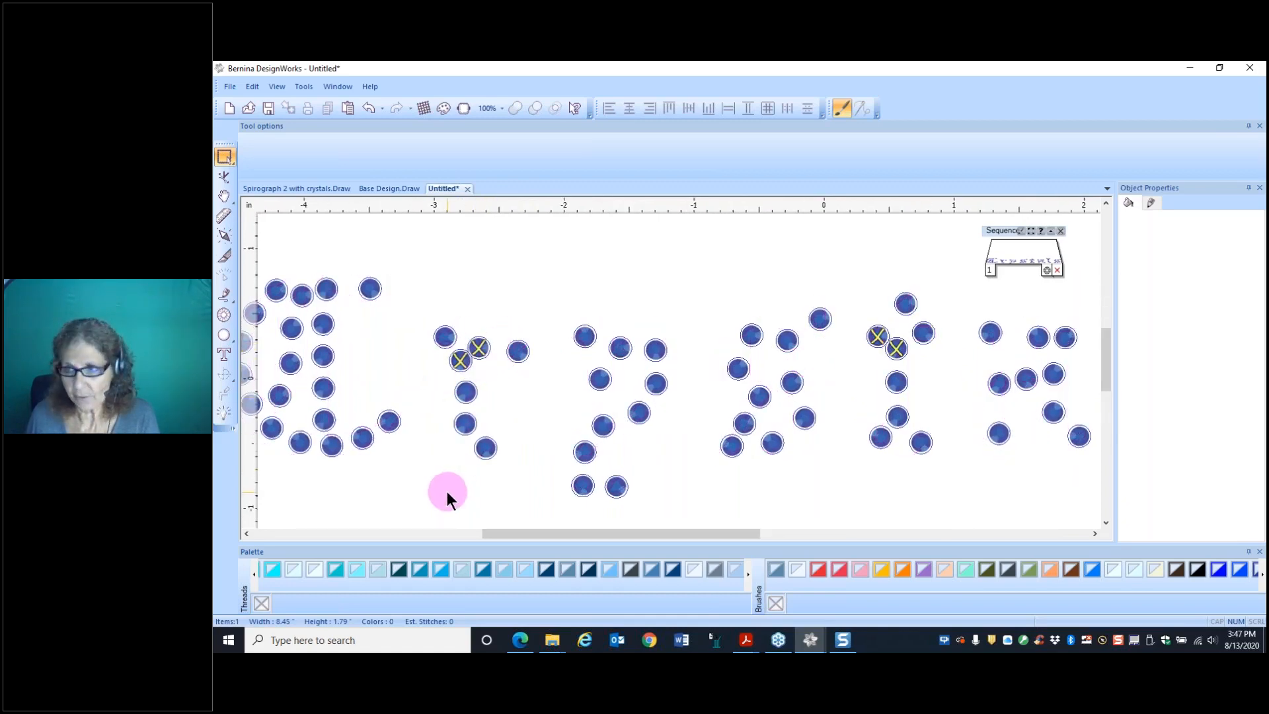
{"action": "scroll", "coordinate": [444, 497], "scroll_direction": "down", "scroll_amount": 2}
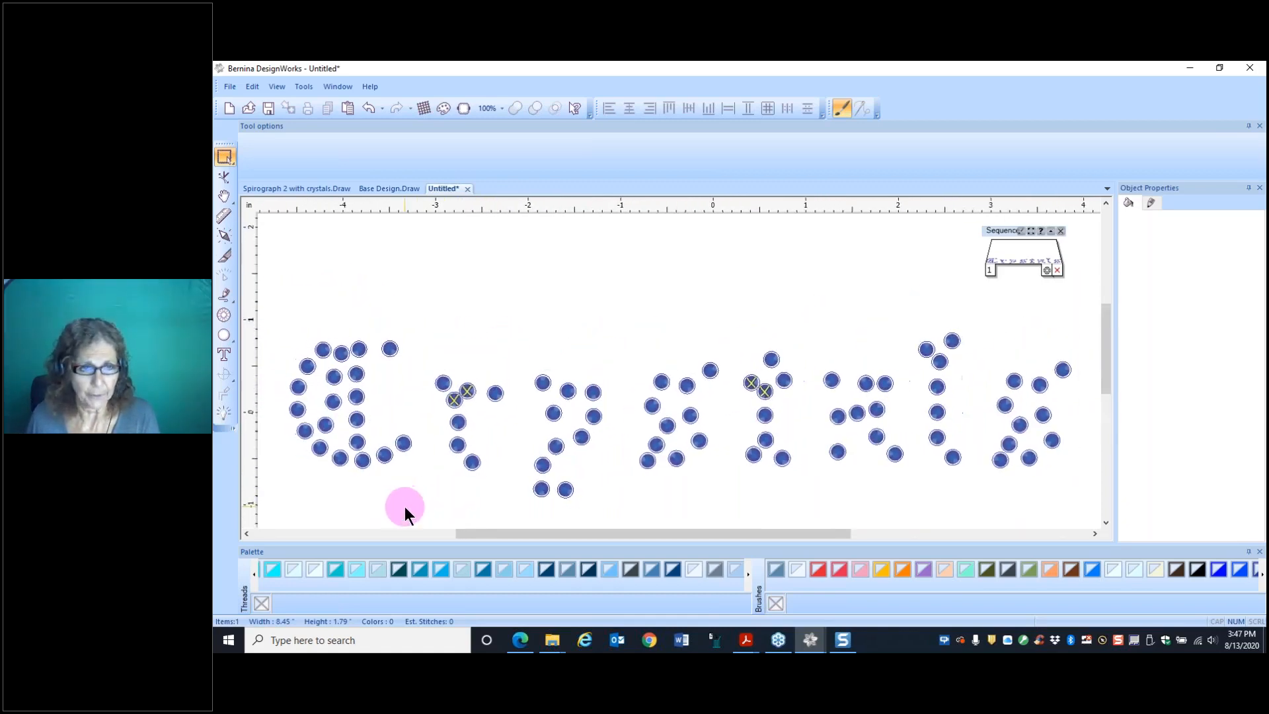
{"action": "scroll", "coordinate": [405, 506], "scroll_direction": "down", "scroll_amount": 1}
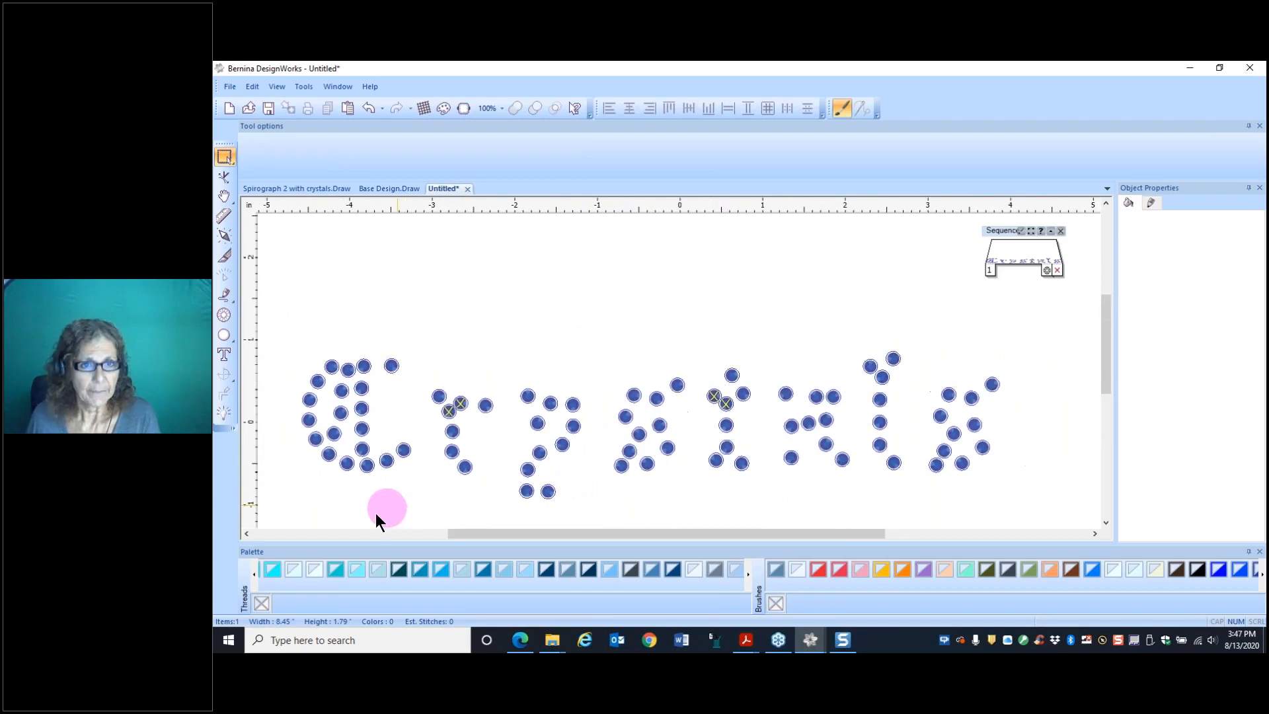
{"action": "left_click", "coordinate": [278, 86]}
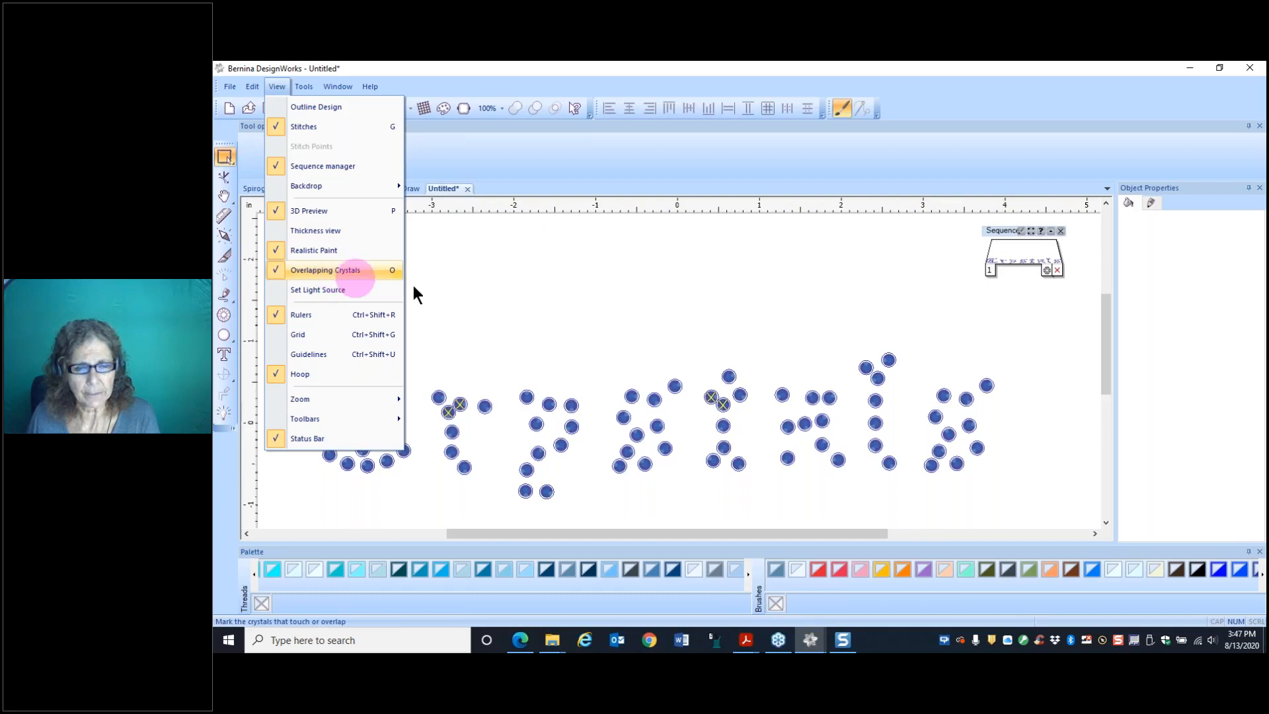
{"action": "left_click", "coordinate": [334, 270]}
{"action": "scroll", "coordinate": [468, 434], "scroll_direction": "up", "scroll_amount": 2}
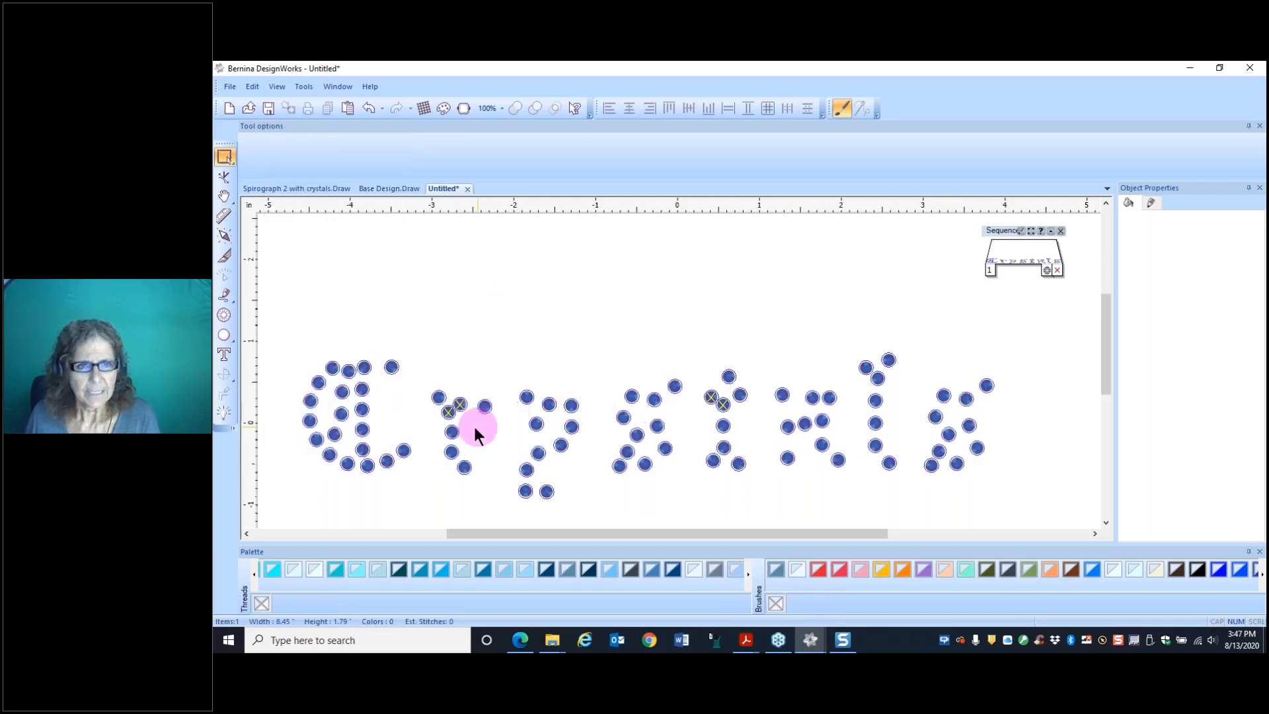
{"action": "scroll", "coordinate": [468, 429], "scroll_direction": "up", "scroll_amount": 2}
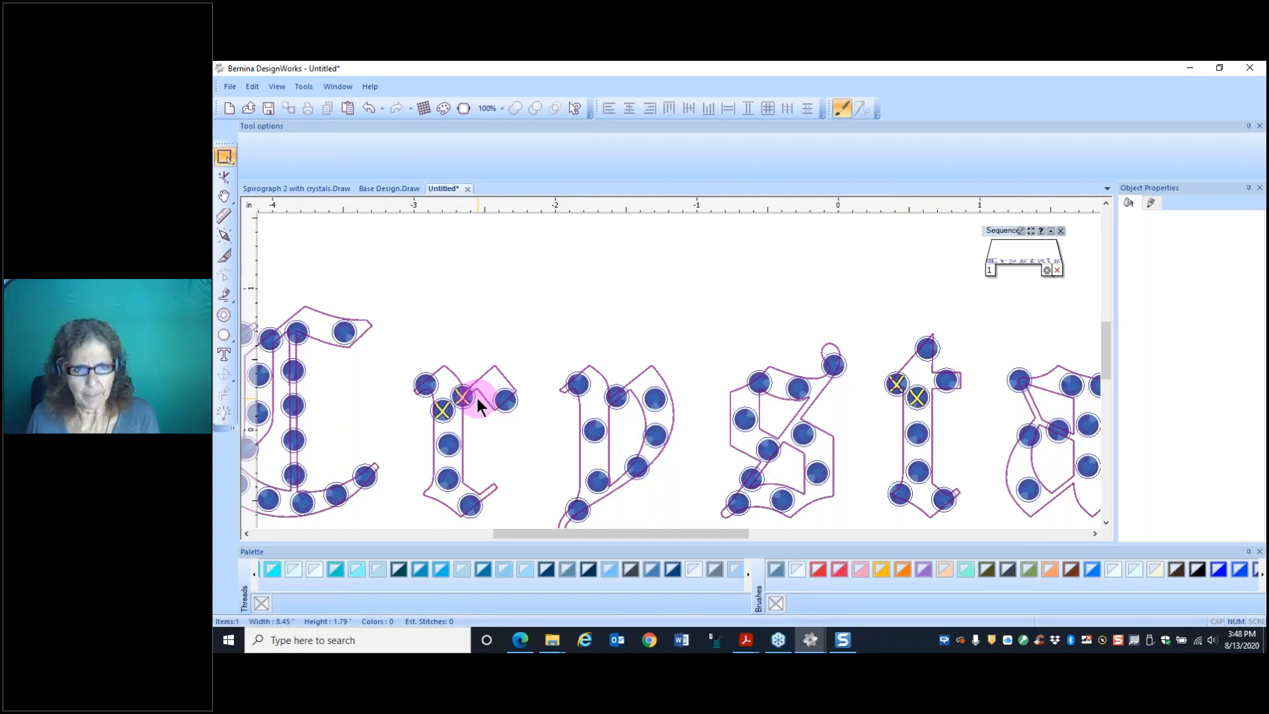
Step: Separate the lettering's crystal fill into crystals and ungroup them into individual objects
{"action": "left_click", "coordinate": [467, 394]}
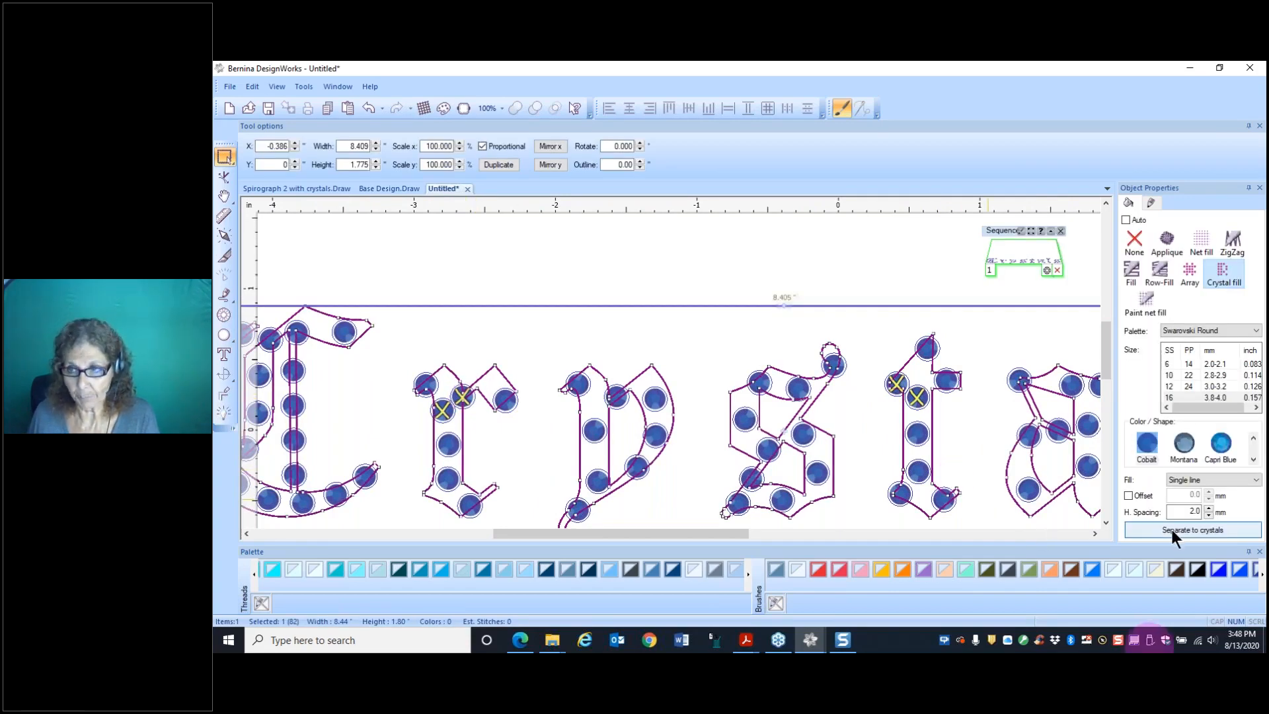
{"action": "left_click", "coordinate": [1171, 530]}
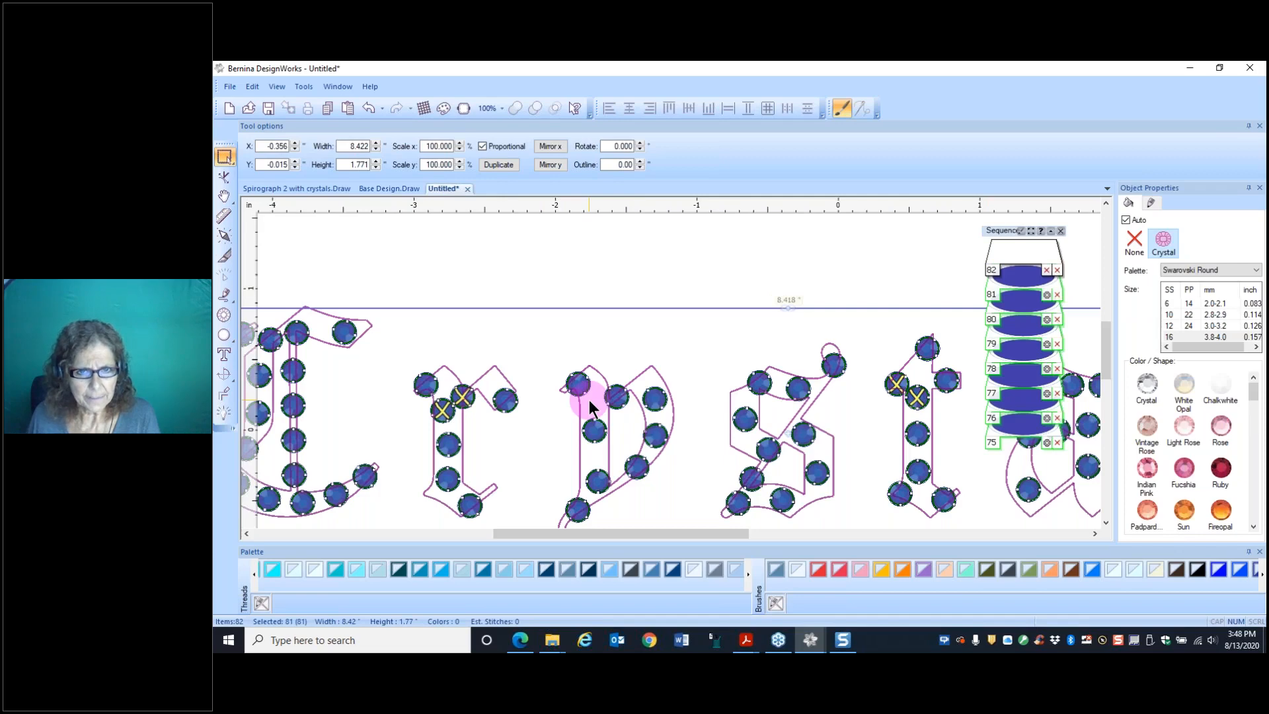
{"action": "scroll", "coordinate": [589, 400], "scroll_direction": "down", "scroll_amount": 4}
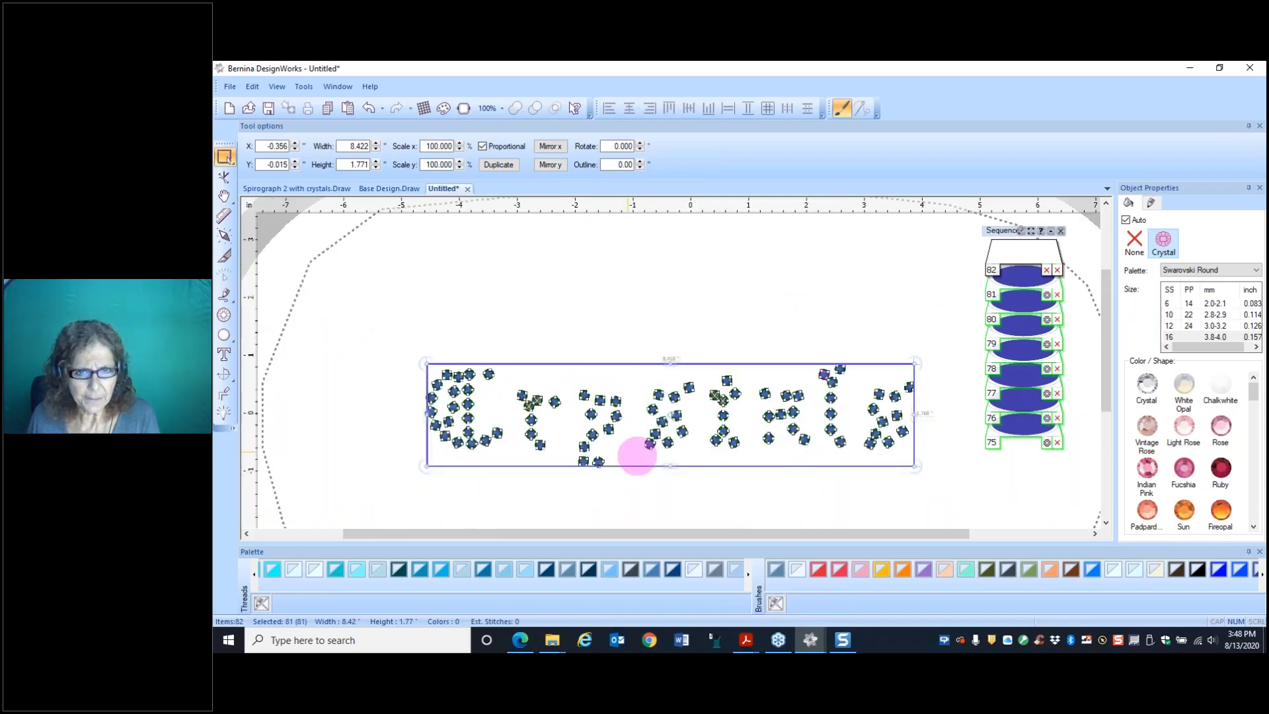
{"action": "right_click", "coordinate": [653, 415]}
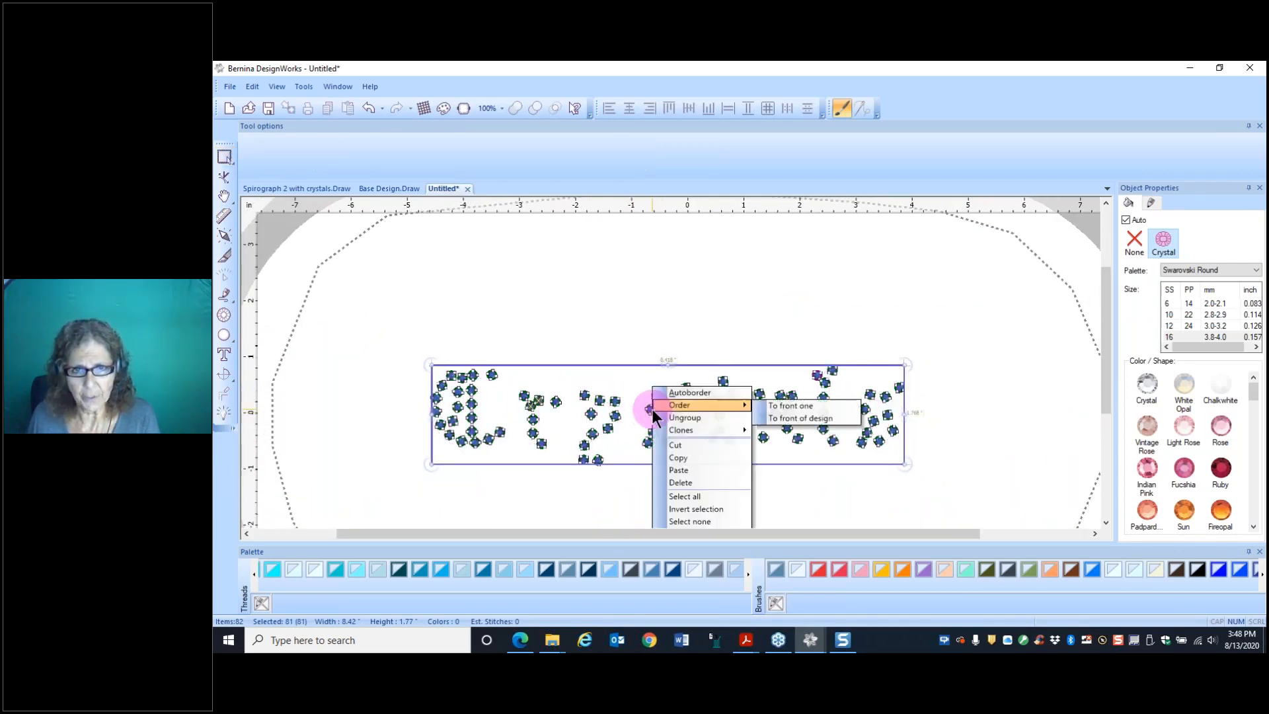
{"action": "left_click", "coordinate": [679, 419]}
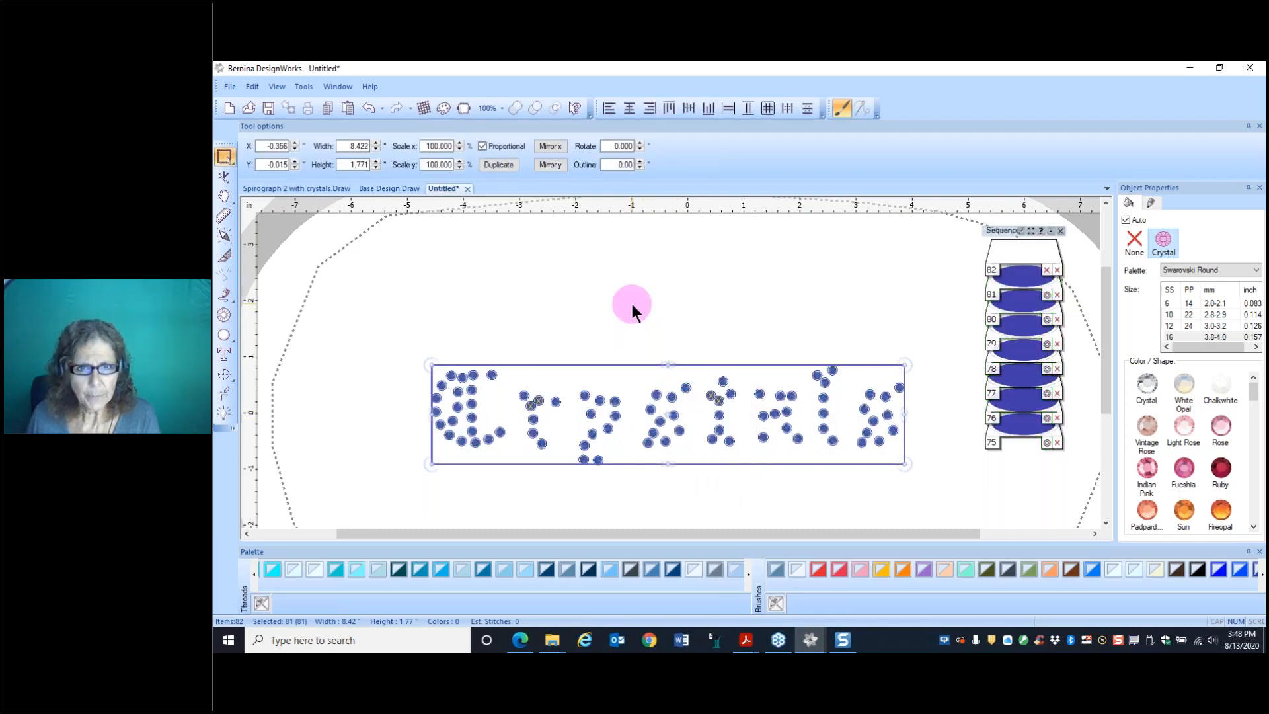
Step: Move the upper overlapping crystal in the letter r about 0.1 inch up, clear of its neighbor
{"action": "left_click", "coordinate": [623, 321]}
{"action": "scroll", "coordinate": [534, 388], "scroll_direction": "up", "scroll_amount": 7}
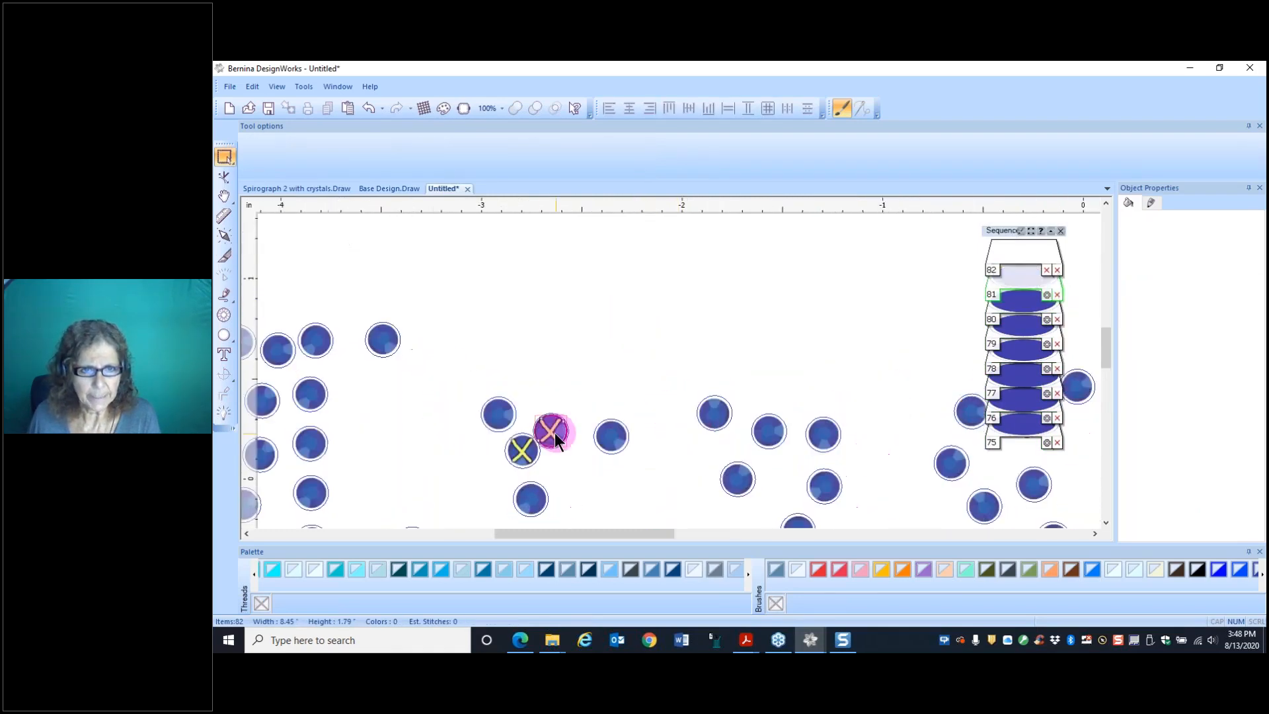
{"action": "left_click_drag", "start_coordinate": [554, 432], "coordinate": [562, 408]}
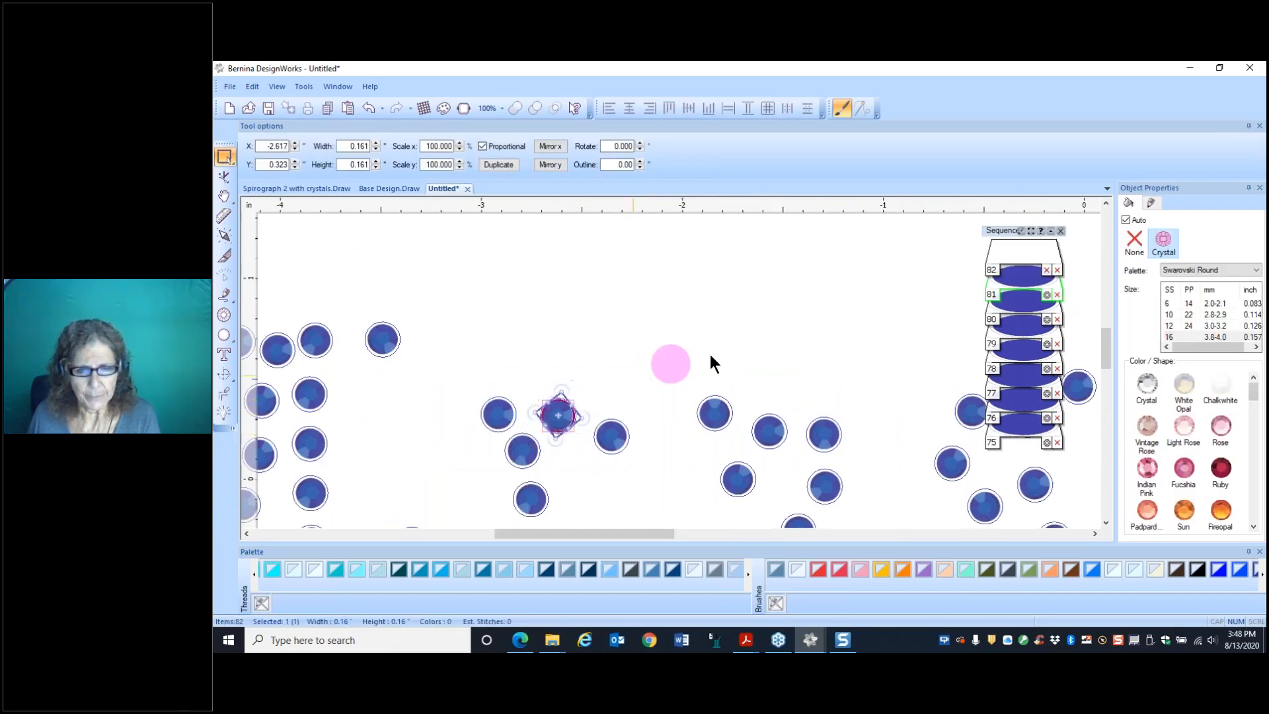
Step: Select the entire lettering with all its crystals and stretch it upward to a height of about 1.91 inches
{"action": "scroll", "coordinate": [709, 461], "scroll_direction": "down", "scroll_amount": 3}
{"action": "scroll", "coordinate": [710, 467], "scroll_direction": "down", "scroll_amount": 1}
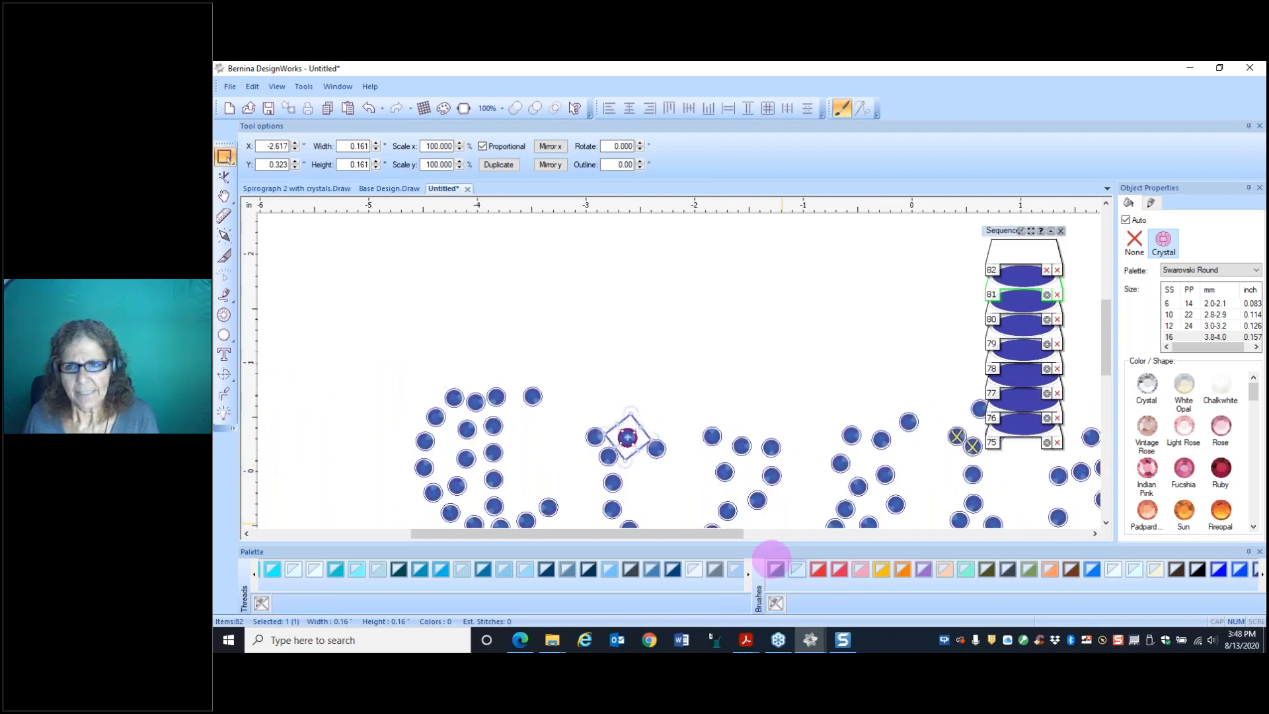
{"action": "left_click_drag", "start_coordinate": [1106, 352], "coordinate": [1112, 379]}
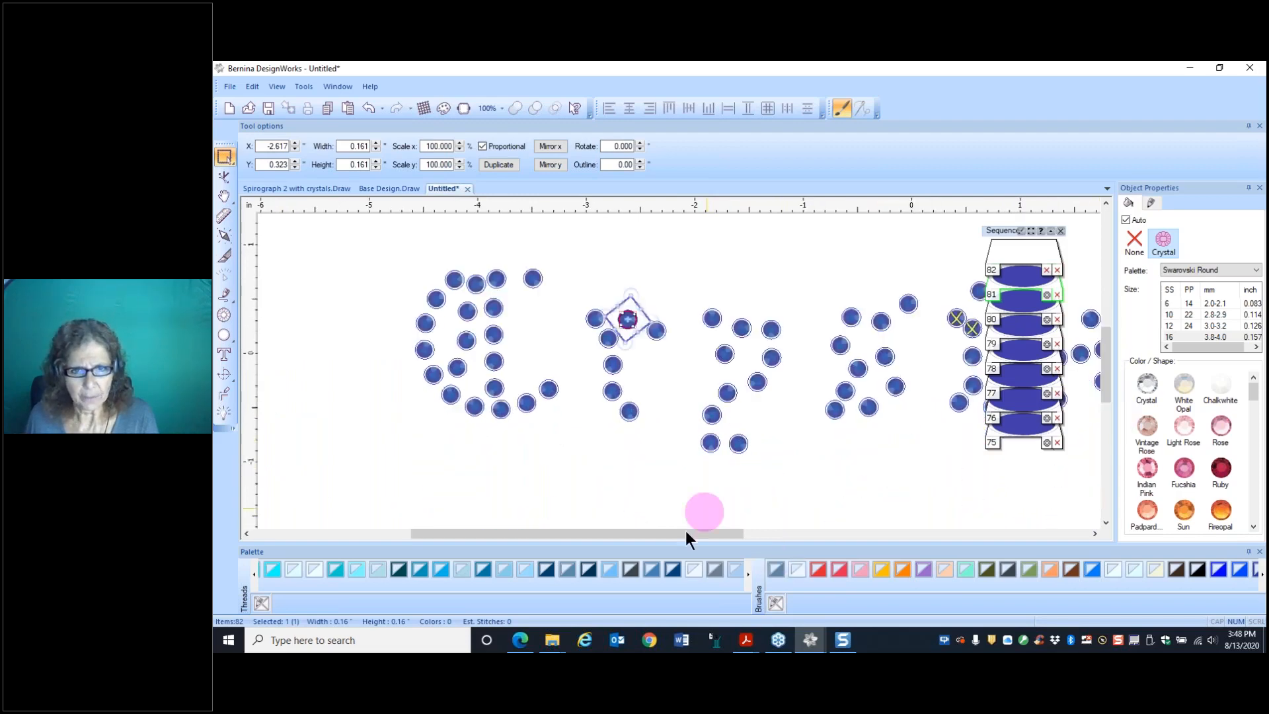
{"action": "left_click_drag", "start_coordinate": [694, 535], "coordinate": [751, 534]}
{"action": "scroll", "coordinate": [708, 424], "scroll_direction": "down", "scroll_amount": 3}
{"action": "scroll", "coordinate": [701, 431], "scroll_direction": "down", "scroll_amount": 1}
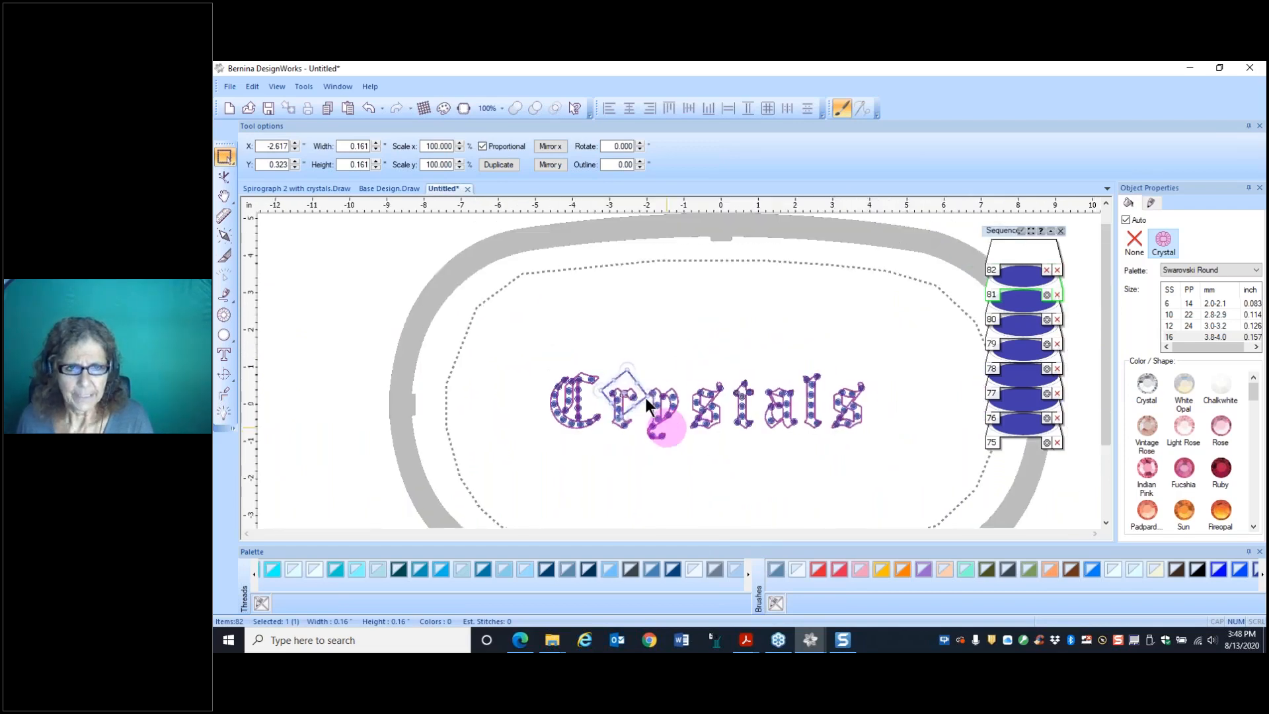
{"action": "left_click_drag", "start_coordinate": [524, 344], "coordinate": [906, 462]}
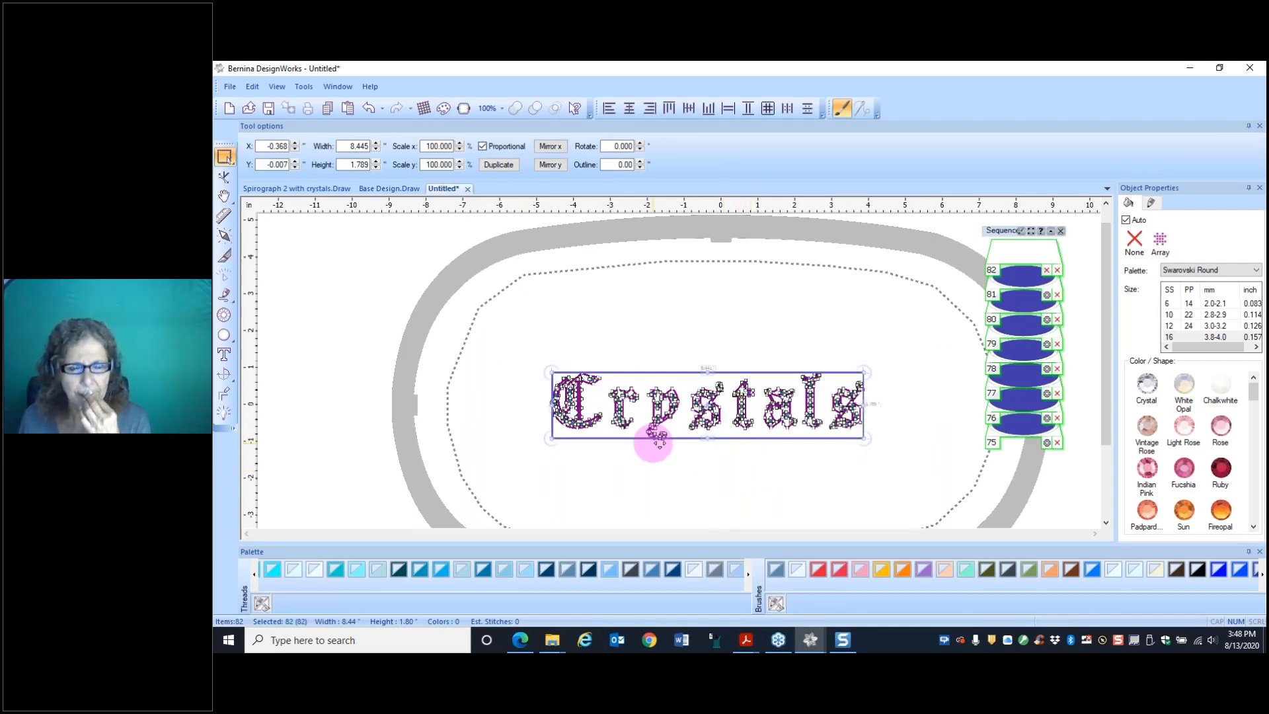
{"action": "scroll", "coordinate": [706, 423], "scroll_direction": "up", "scroll_amount": 1}
{"action": "scroll", "coordinate": [706, 423], "scroll_direction": "up", "scroll_amount": 3}
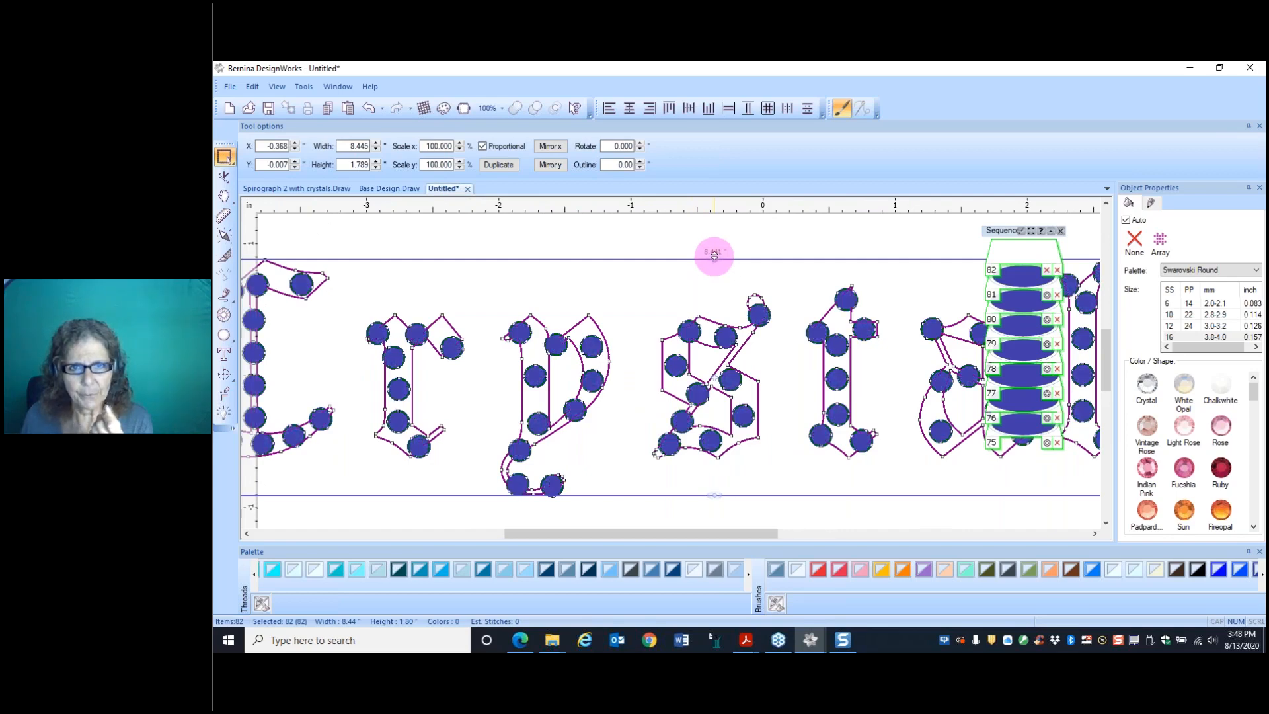
{"action": "left_click_drag", "start_coordinate": [714, 256], "coordinate": [714, 243]}
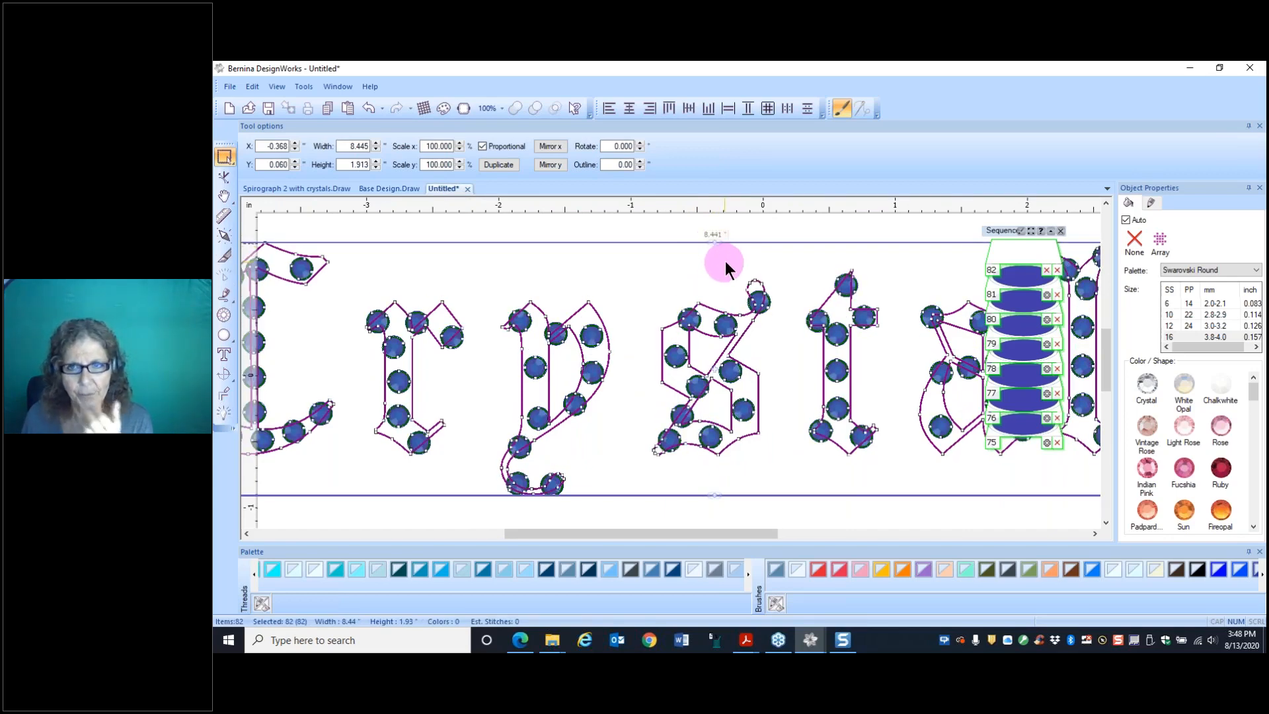
Step: Stretch the selected lettering and crystals downward to a height of about 2.04 inches
{"action": "scroll", "coordinate": [725, 260], "scroll_direction": "down", "scroll_amount": 1}
{"action": "scroll", "coordinate": [728, 264], "scroll_direction": "down", "scroll_amount": 2}
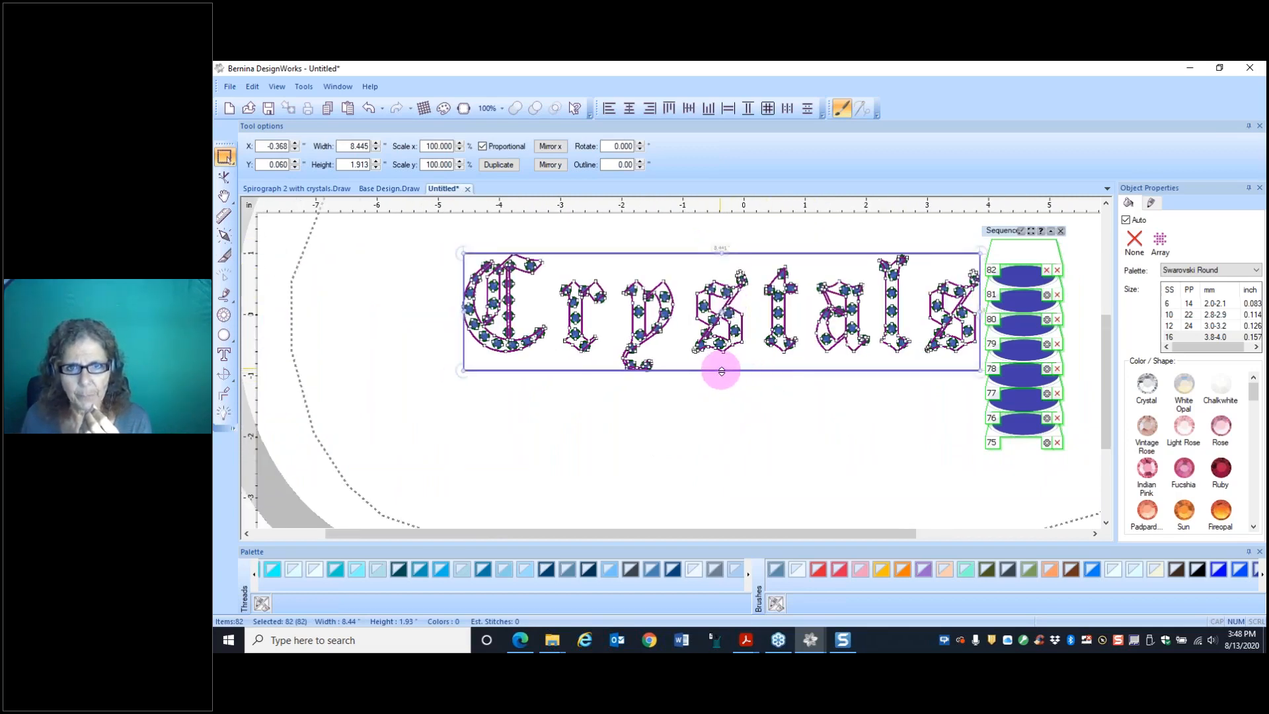
{"action": "left_click_drag", "start_coordinate": [722, 371], "coordinate": [722, 378]}
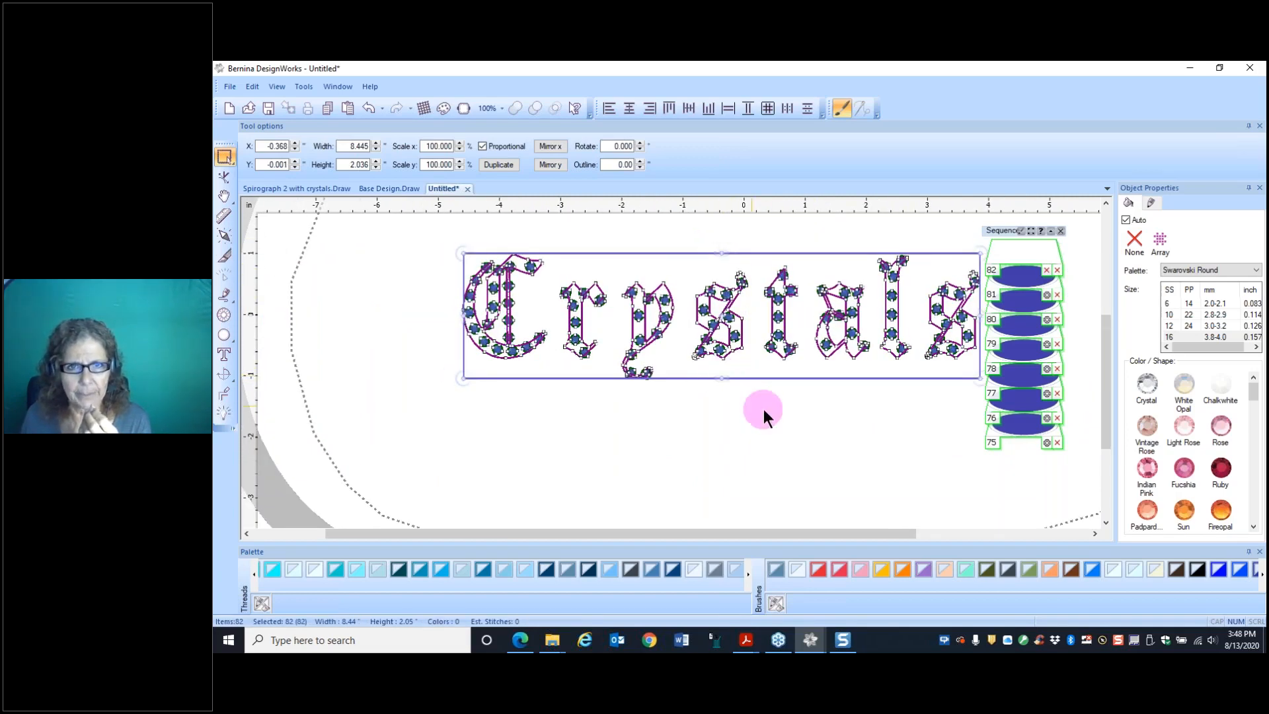
{"action": "left_click_drag", "start_coordinate": [673, 532], "coordinate": [764, 532]}
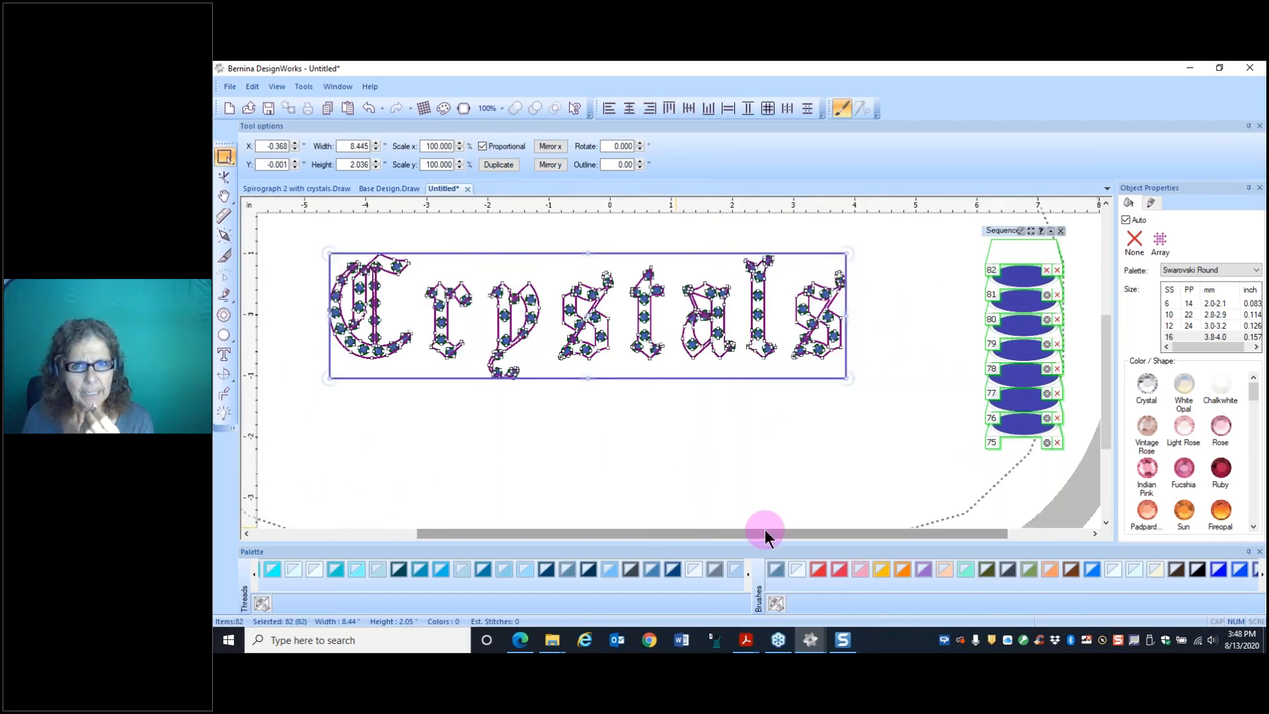
Step: Move the extra crystal at the top of the letter y's stem to the bottom middle of the letter a
{"action": "key", "text": "Escape"}
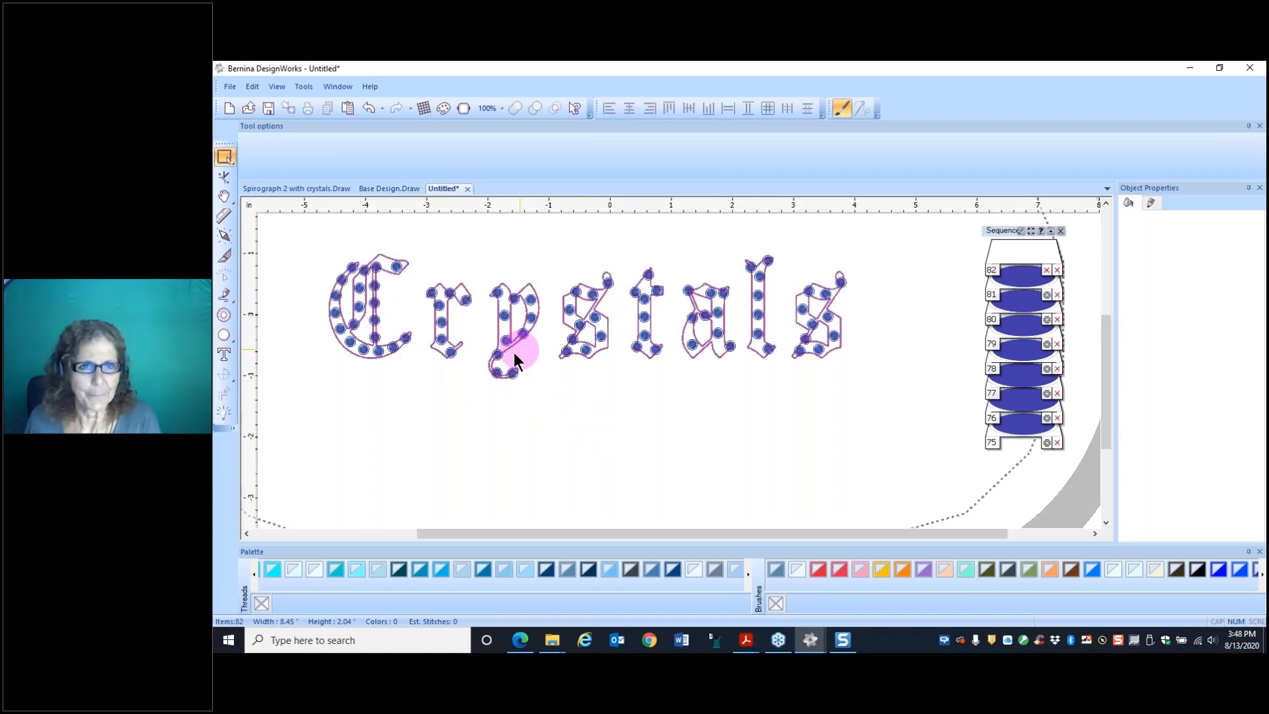
{"action": "left_click", "coordinate": [515, 298]}
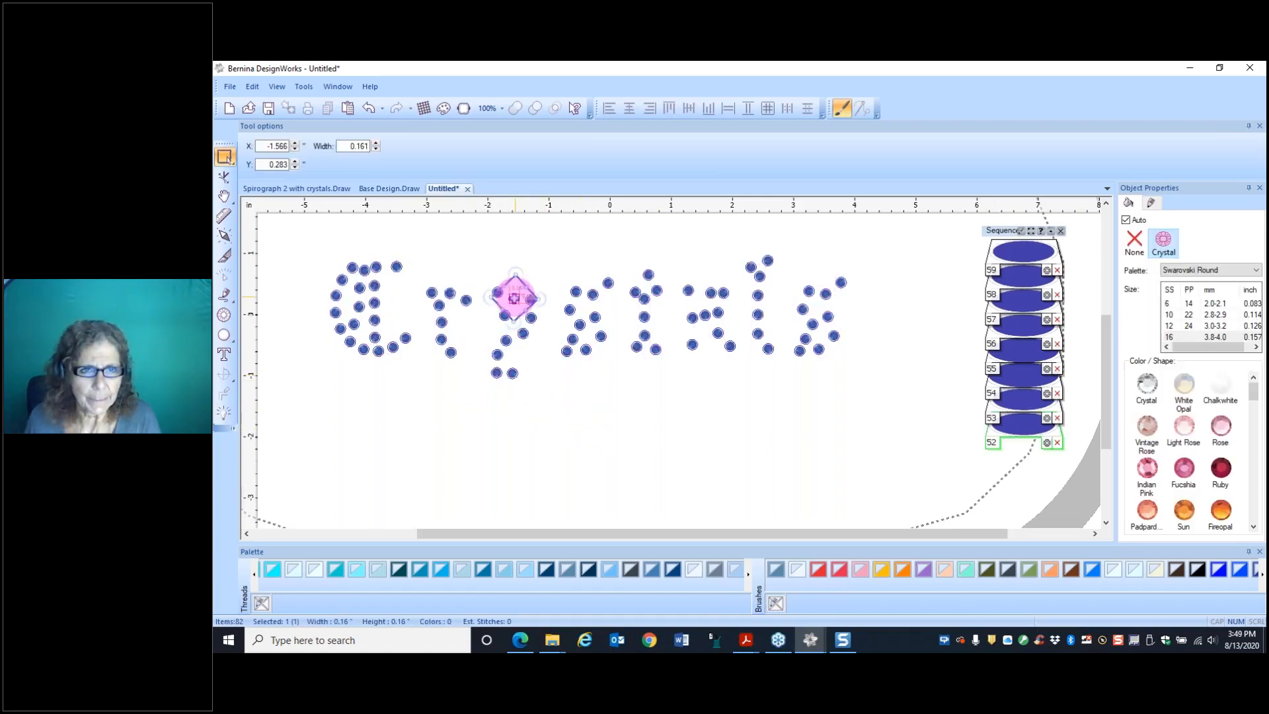
{"action": "left_click_drag", "start_coordinate": [515, 299], "coordinate": [717, 330]}
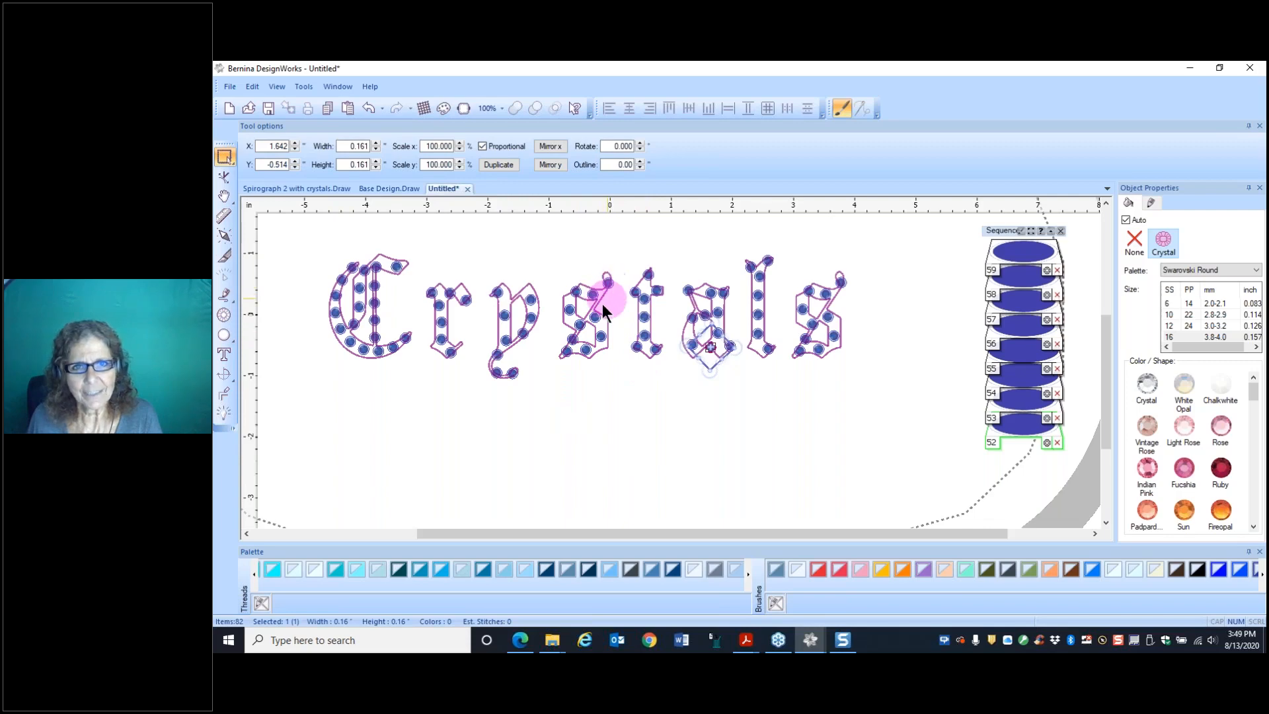
Step: Move the crystal crowding the lower-left curve of the first letter s to the right end of its base
{"action": "left_click", "coordinate": [573, 341]}
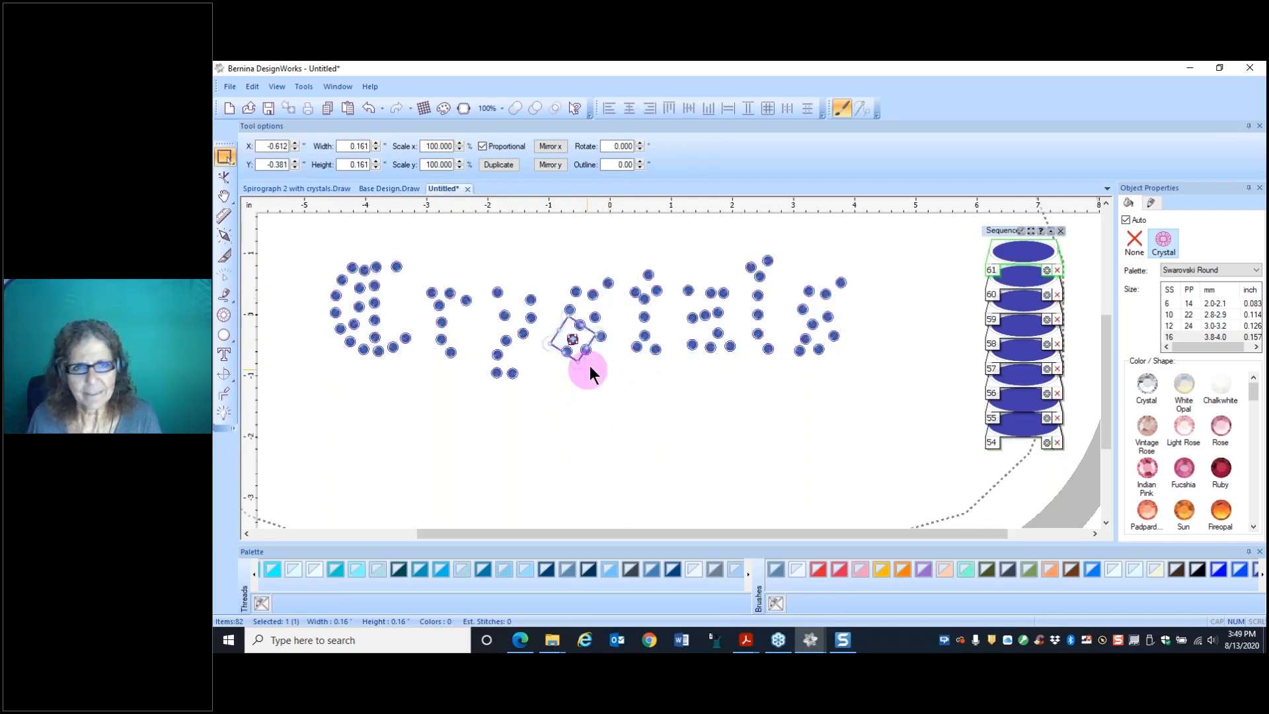
{"action": "left_click_drag", "start_coordinate": [590, 341], "coordinate": [620, 351]}
{"action": "left_click", "coordinate": [624, 431]}
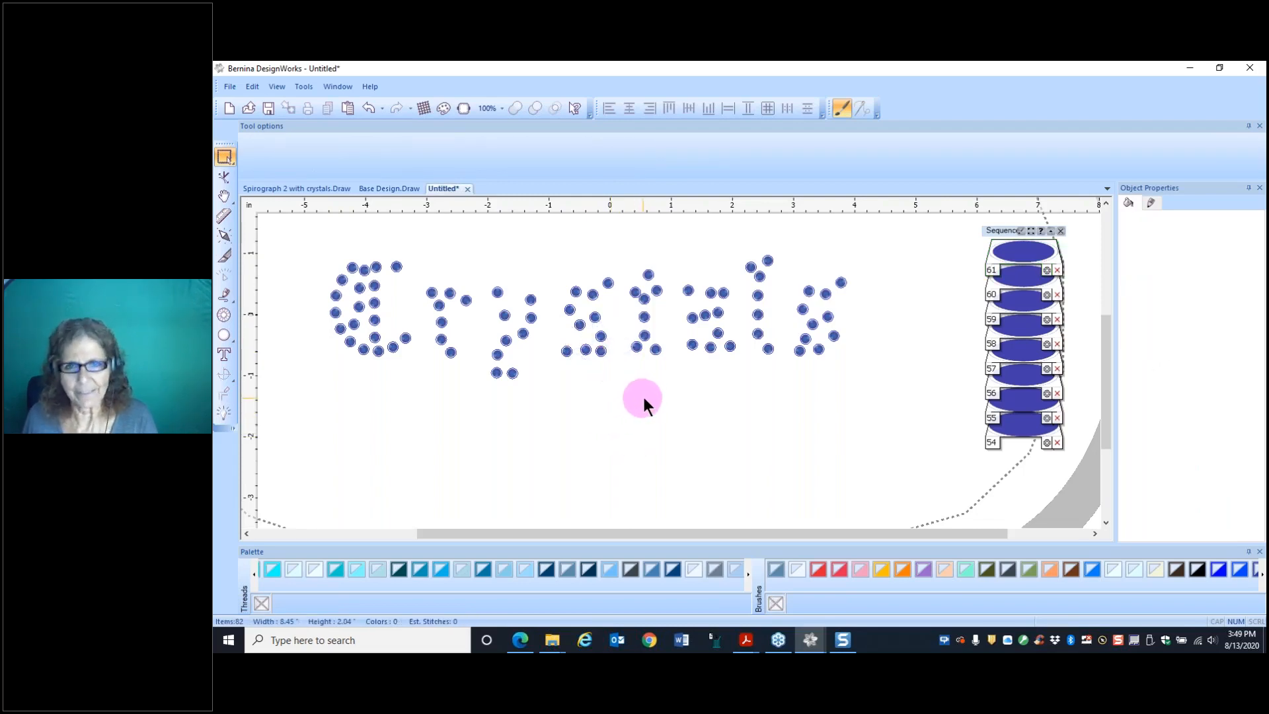
Step: Add a single Cobalt Swarovski Round SS 16 crystal in the gap on the left side of the letter a
{"action": "left_click", "coordinate": [225, 315]}
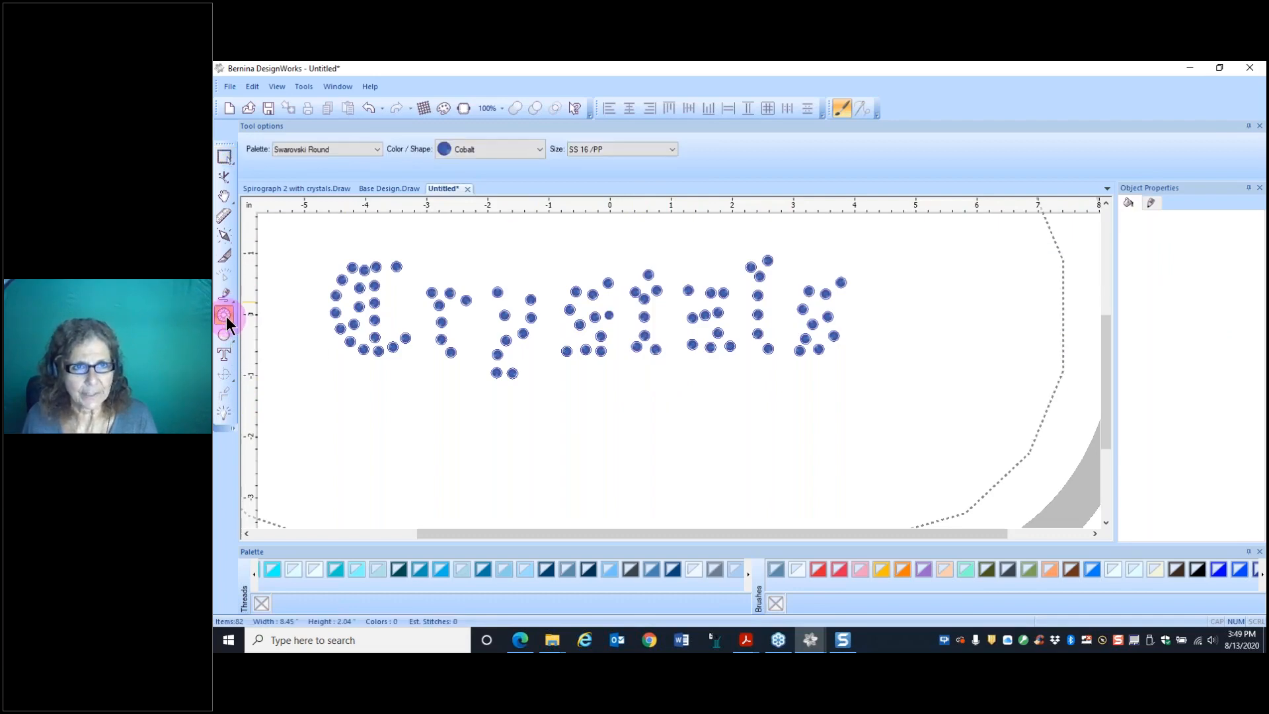
{"action": "left_click", "coordinate": [685, 332]}
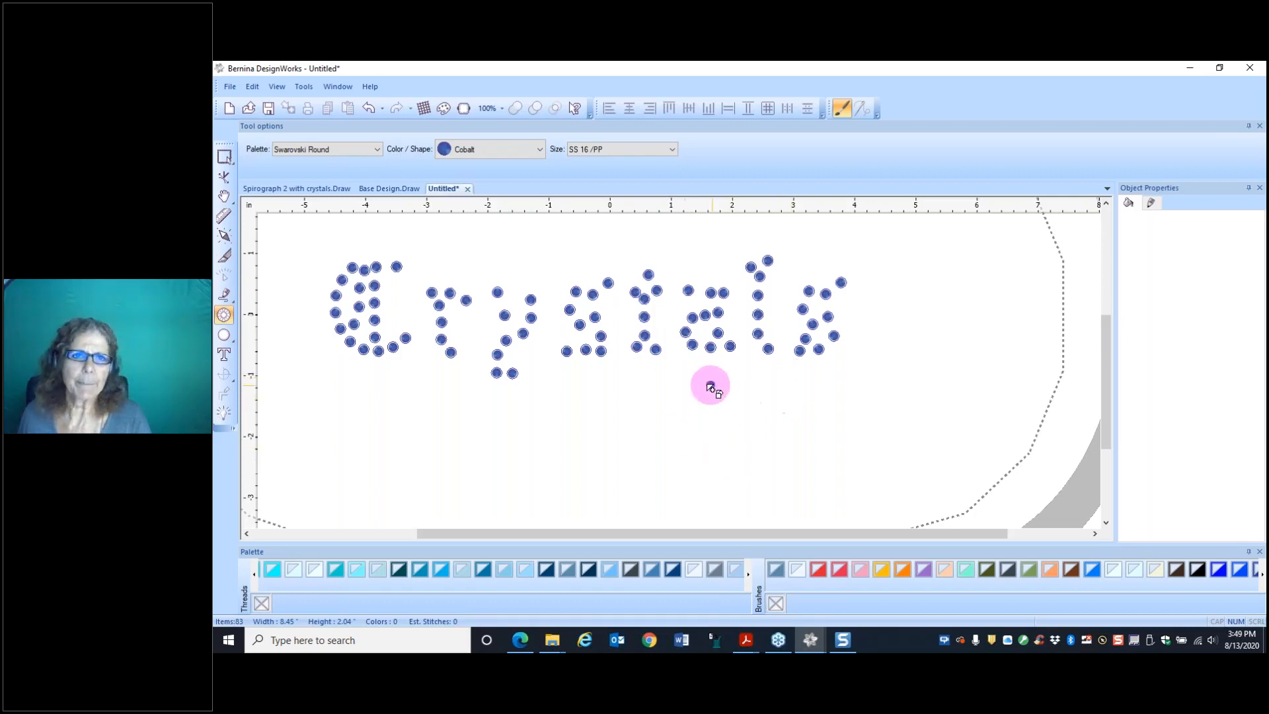
{"action": "scroll", "coordinate": [603, 351], "scroll_direction": "down", "scroll_amount": 2}
{"action": "scroll", "coordinate": [465, 377], "scroll_direction": "down", "scroll_amount": 1}
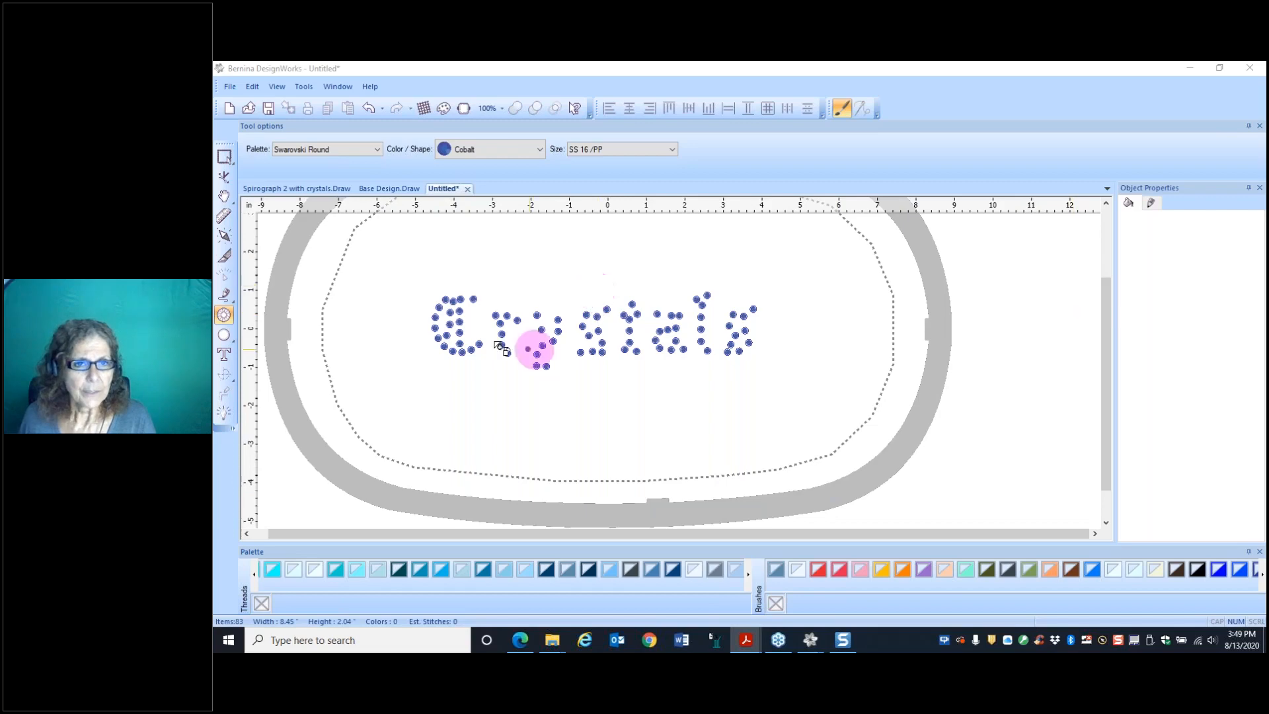
Step: Move the crystal at the top of the C's vertical stroke slightly up to about X -3.803, Y 0.886 inches, clear of its neighbor
{"action": "left_click", "coordinate": [225, 159]}
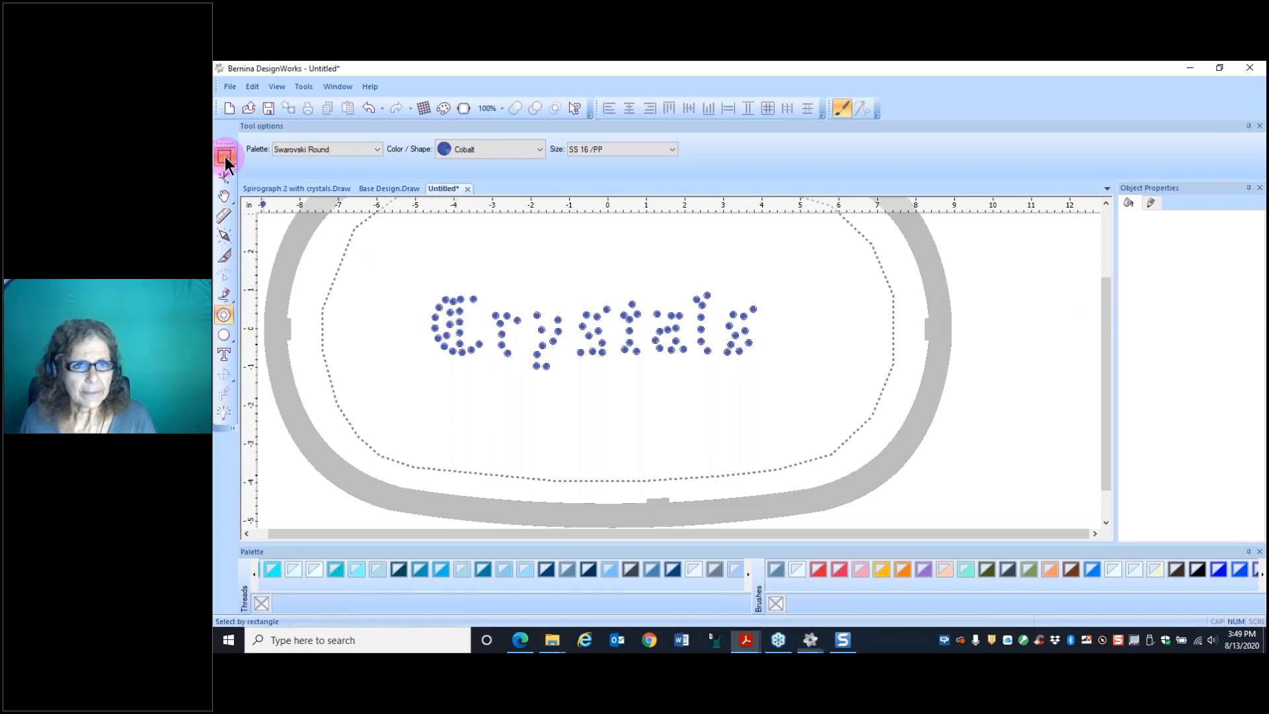
{"action": "left_click", "coordinate": [458, 327]}
{"action": "scroll", "coordinate": [456, 330], "scroll_direction": "up", "scroll_amount": 3}
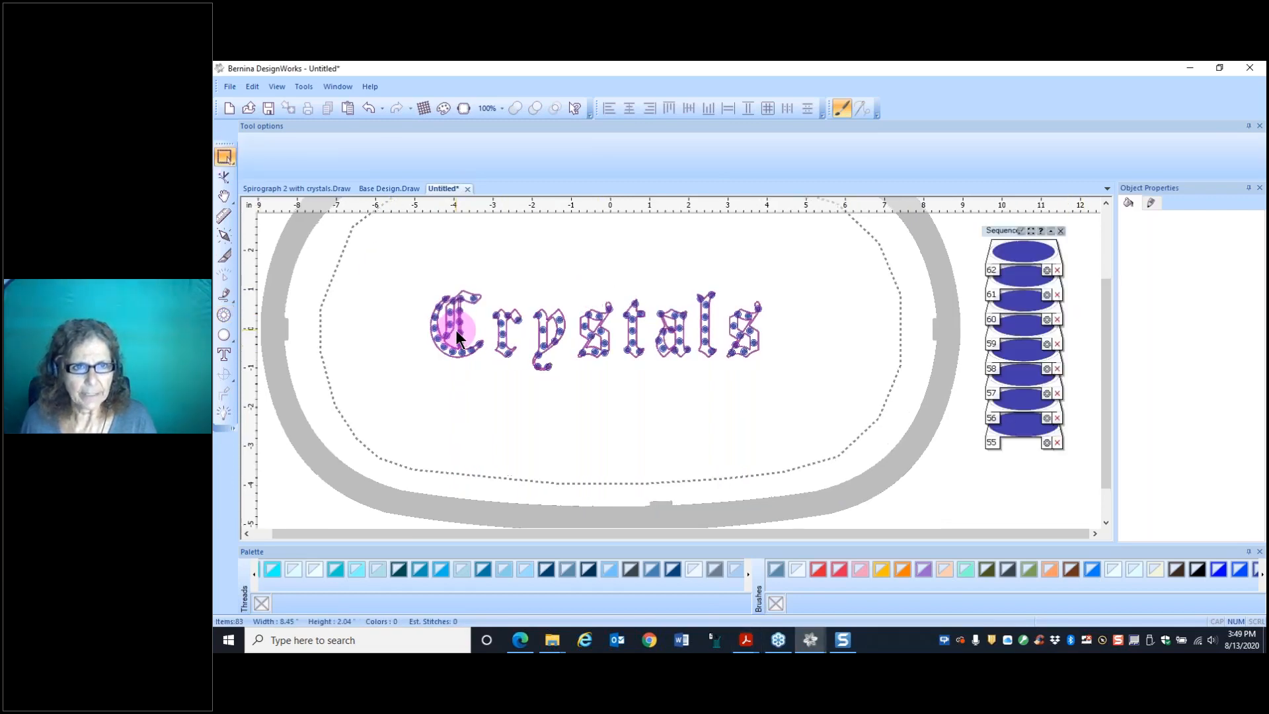
{"action": "scroll", "coordinate": [456, 330], "scroll_direction": "up", "scroll_amount": 2}
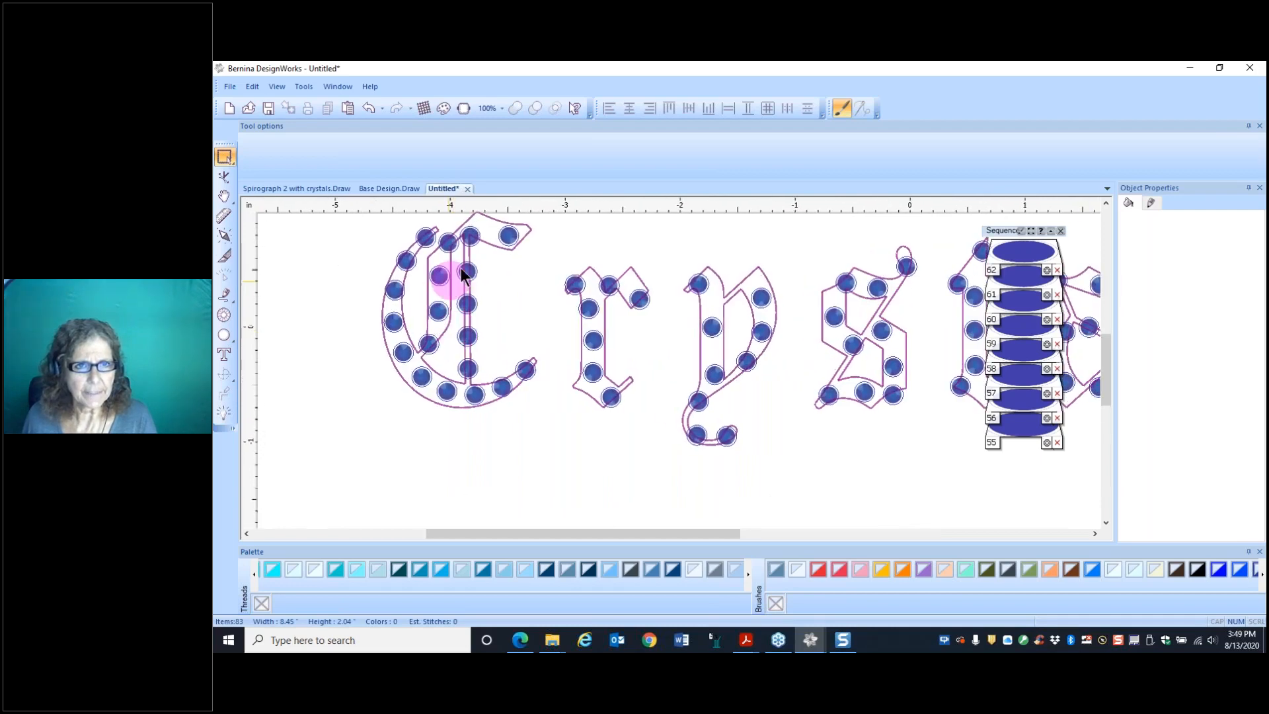
{"action": "left_click", "coordinate": [470, 236]}
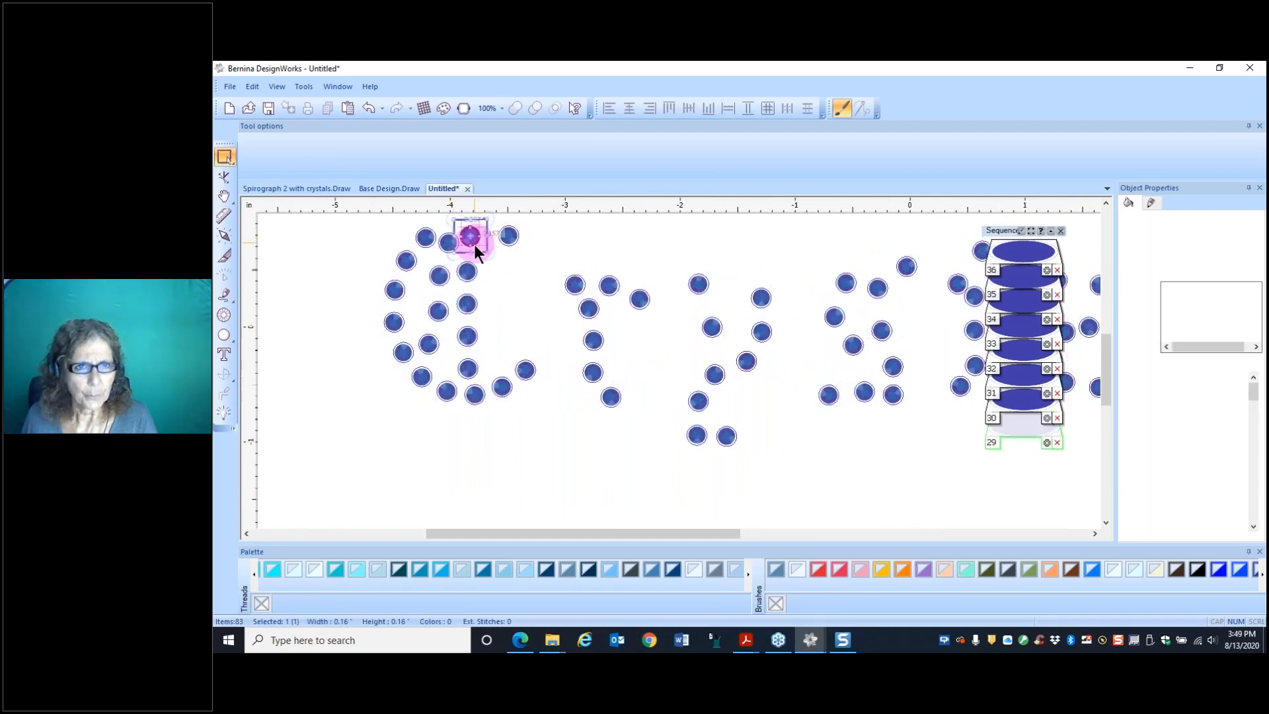
{"action": "left_click_drag", "start_coordinate": [478, 248], "coordinate": [483, 235]}
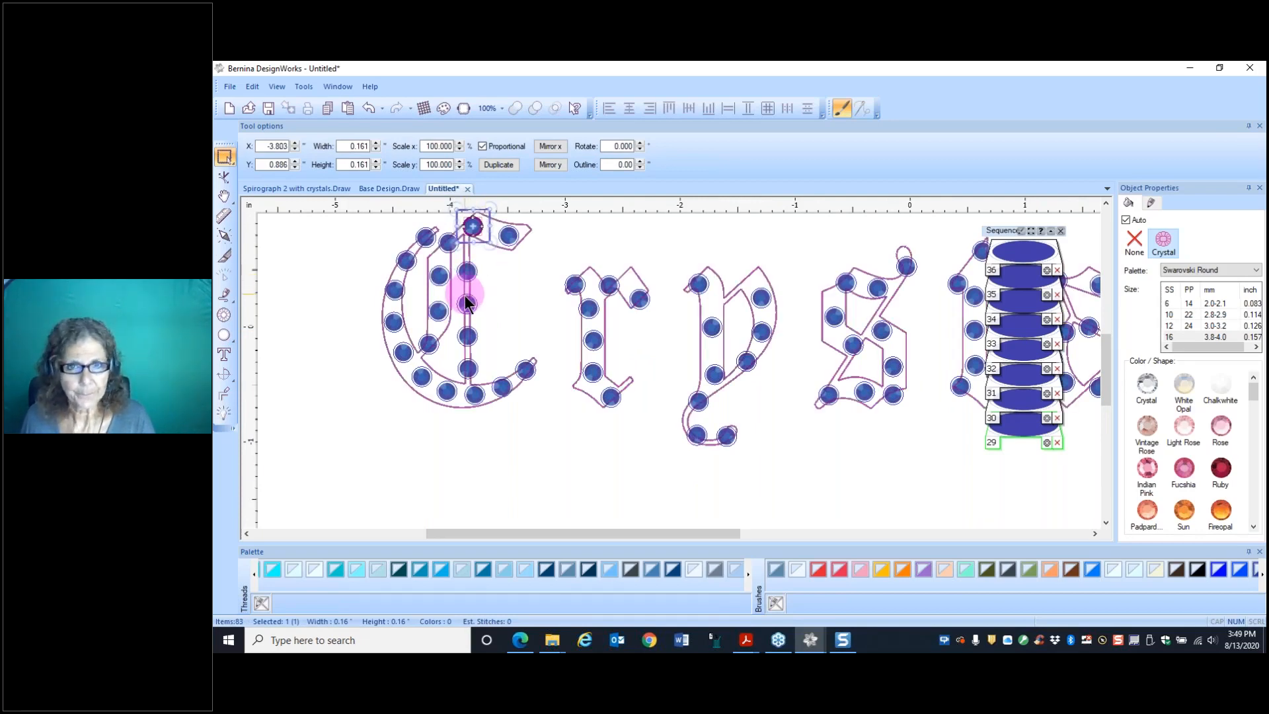
{"action": "scroll", "coordinate": [464, 302], "scroll_direction": "down", "scroll_amount": 3}
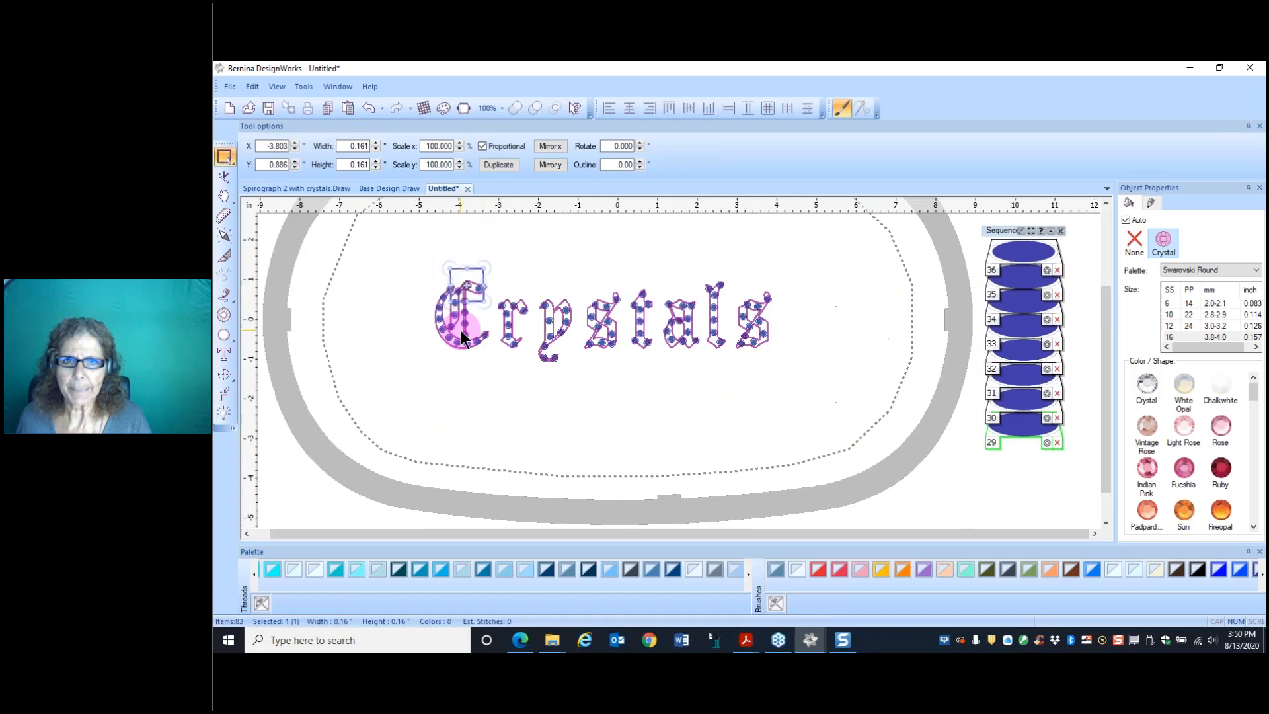
{"action": "left_click", "coordinate": [809, 399]}
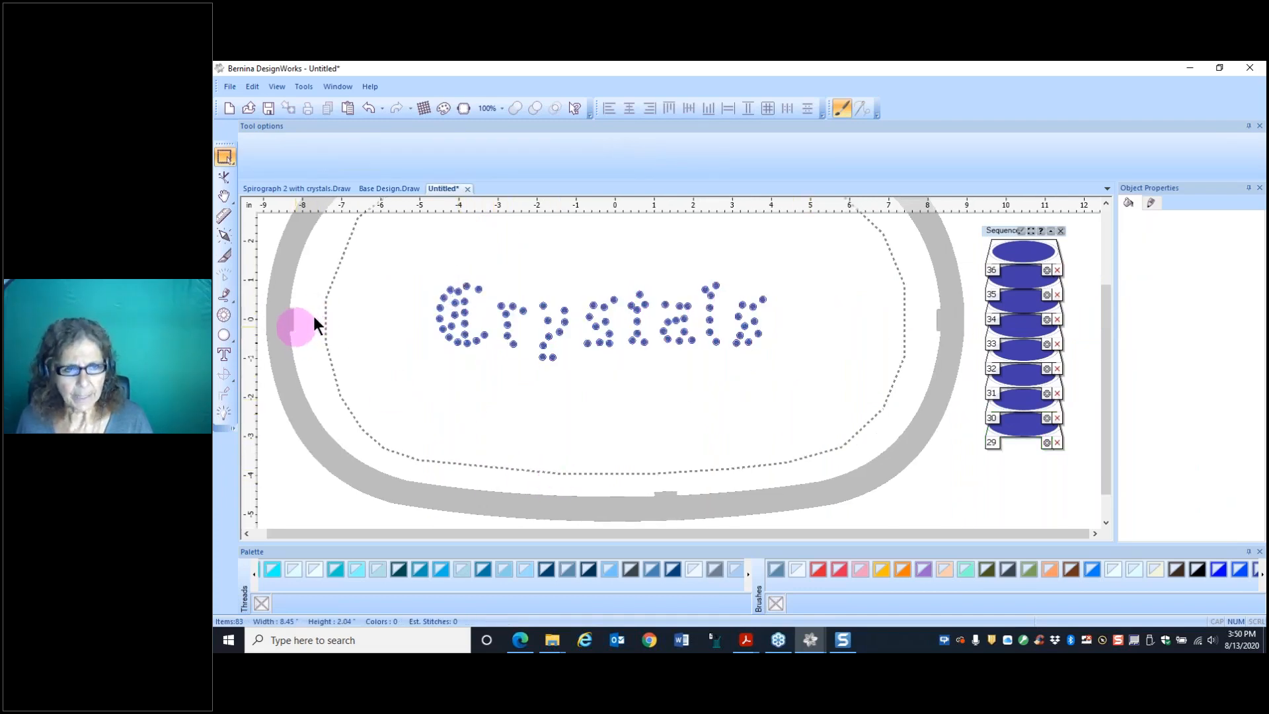
Step: Start a new text object and set its font to Arial Black
{"action": "left_click", "coordinate": [224, 355]}
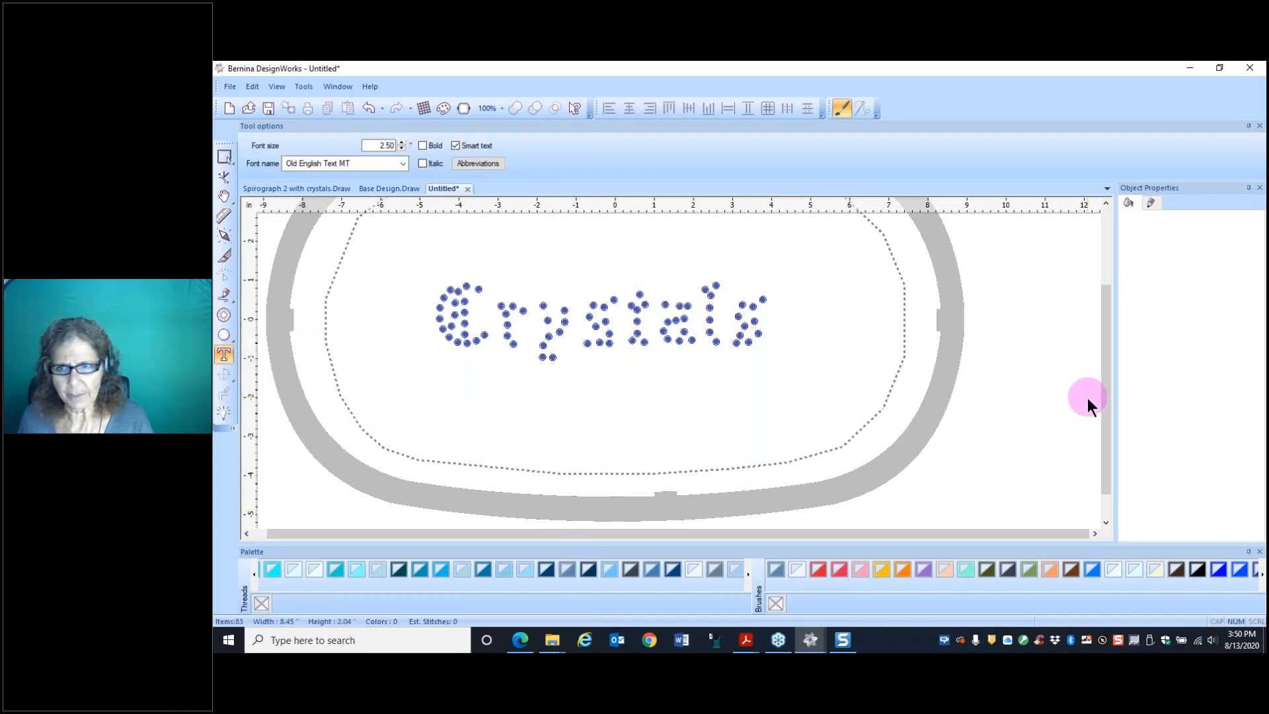
{"action": "left_click_drag", "start_coordinate": [1106, 440], "coordinate": [1109, 464]}
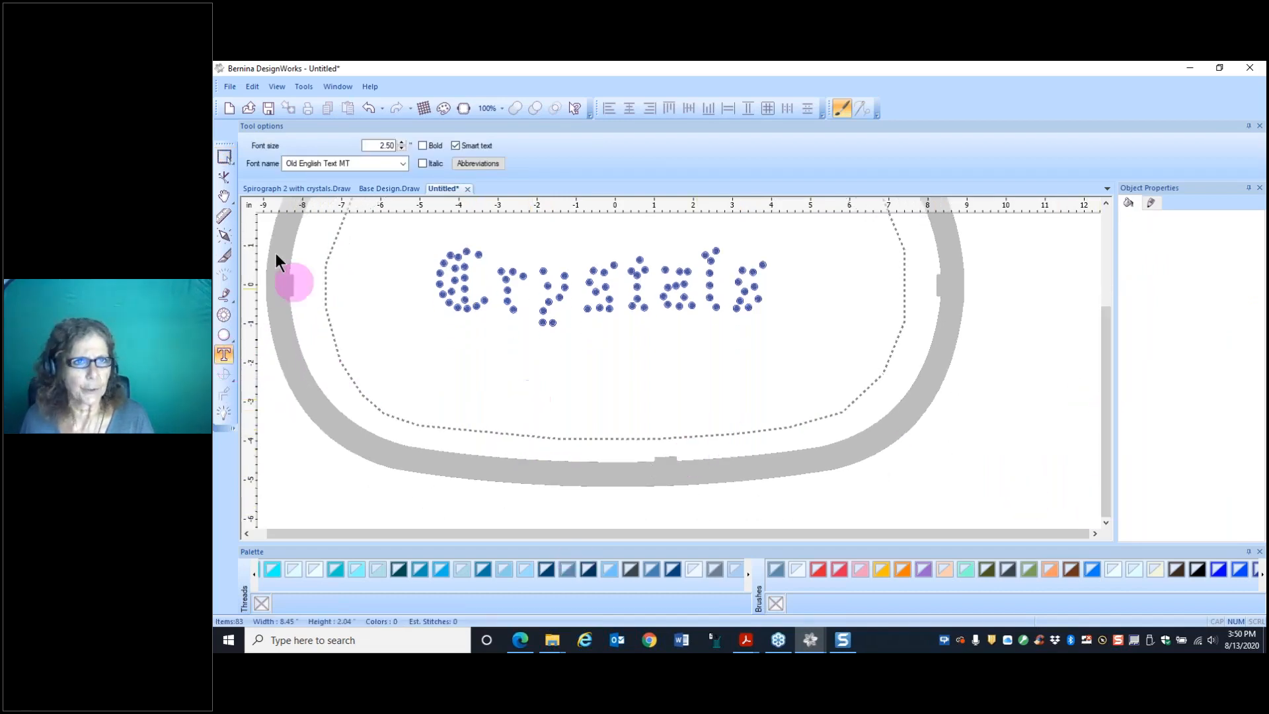
{"action": "left_click", "coordinate": [403, 164]}
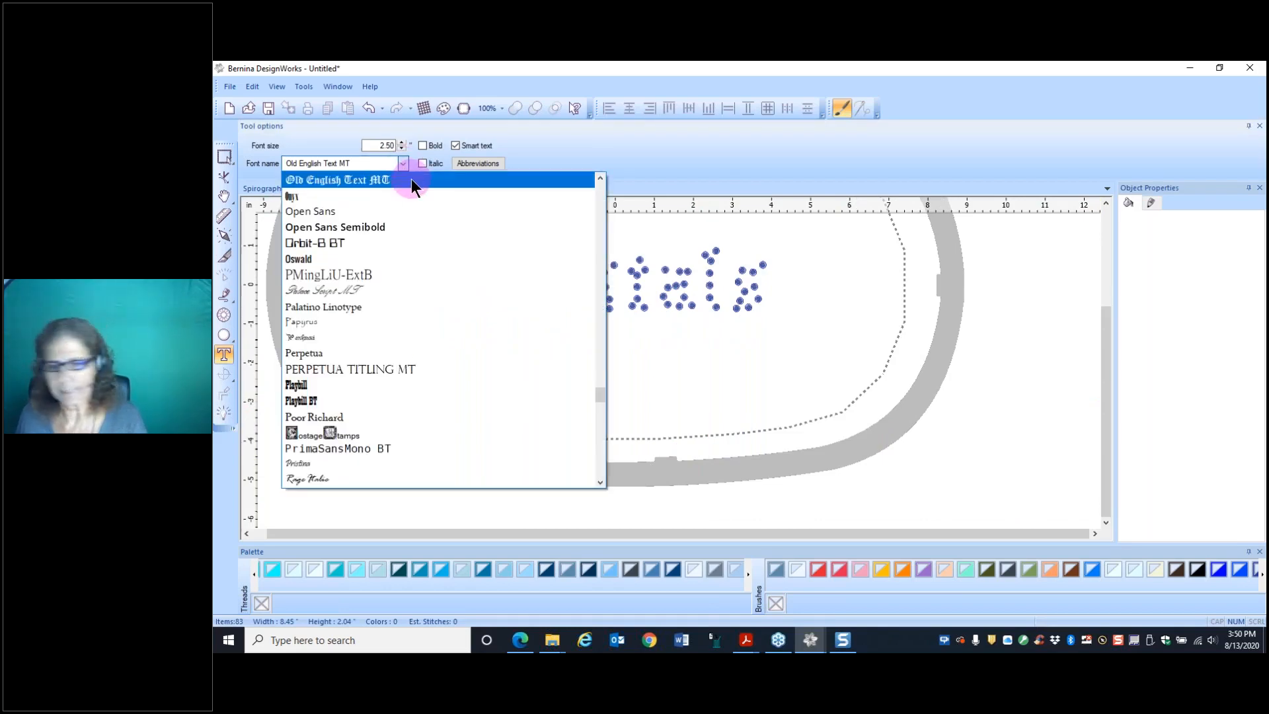
{"action": "type", "text": "arial"}
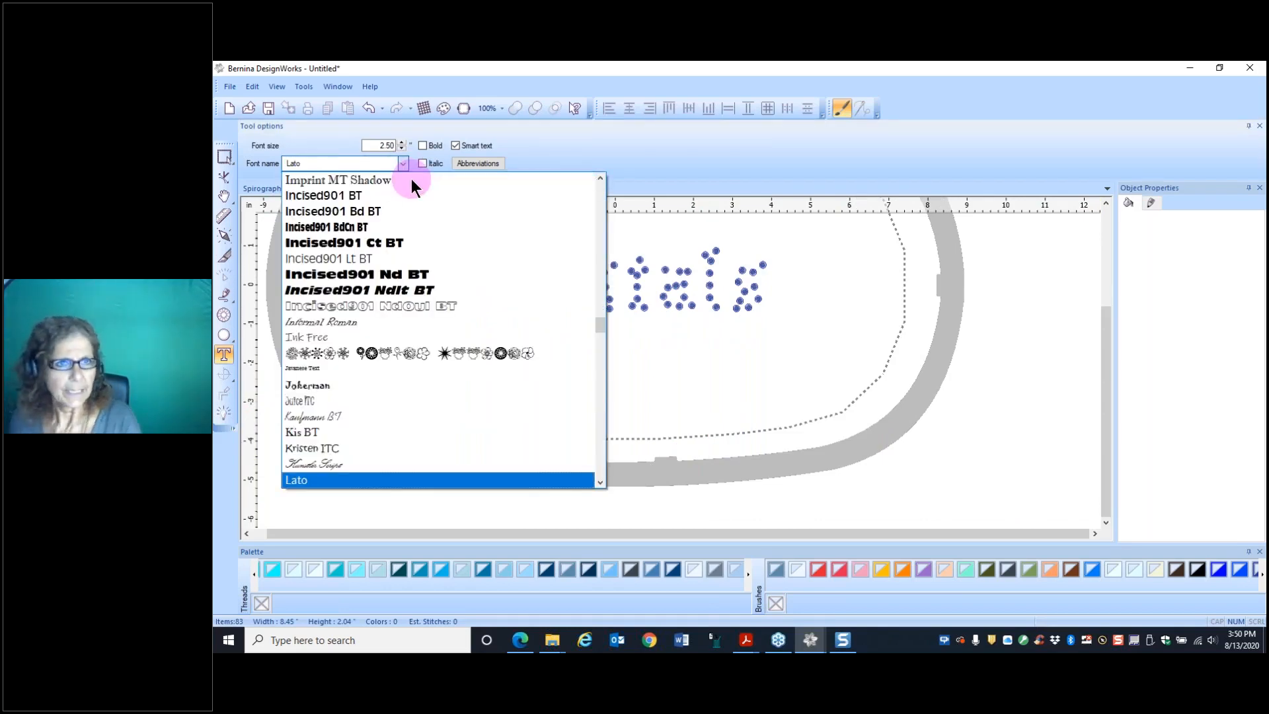
{"action": "left_click_drag", "start_coordinate": [599, 322], "coordinate": [610, 164]}
{"action": "left_click", "coordinate": [324, 305]}
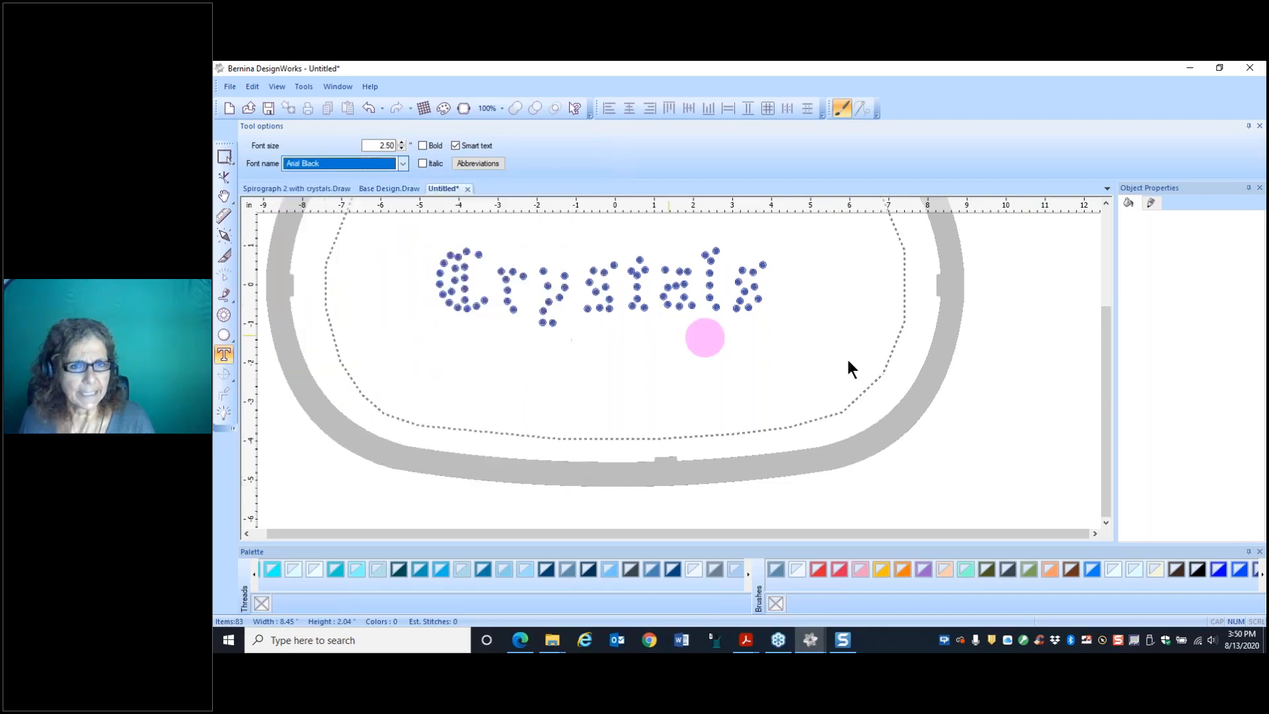
Step: Add the text "Crystals" at font size 2.50 in the empty area to the left of the hoop
{"action": "scroll", "coordinate": [860, 479], "scroll_direction": "down", "scroll_amount": 2}
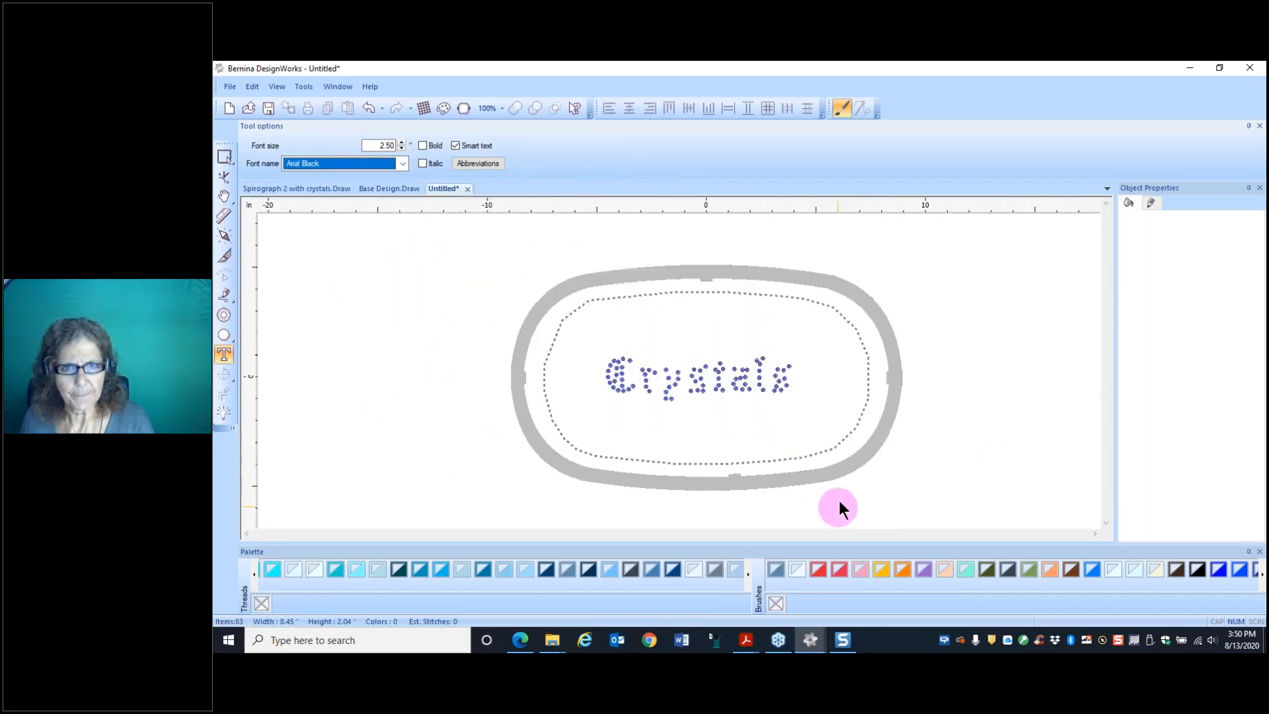
{"action": "left_click", "coordinate": [298, 333]}
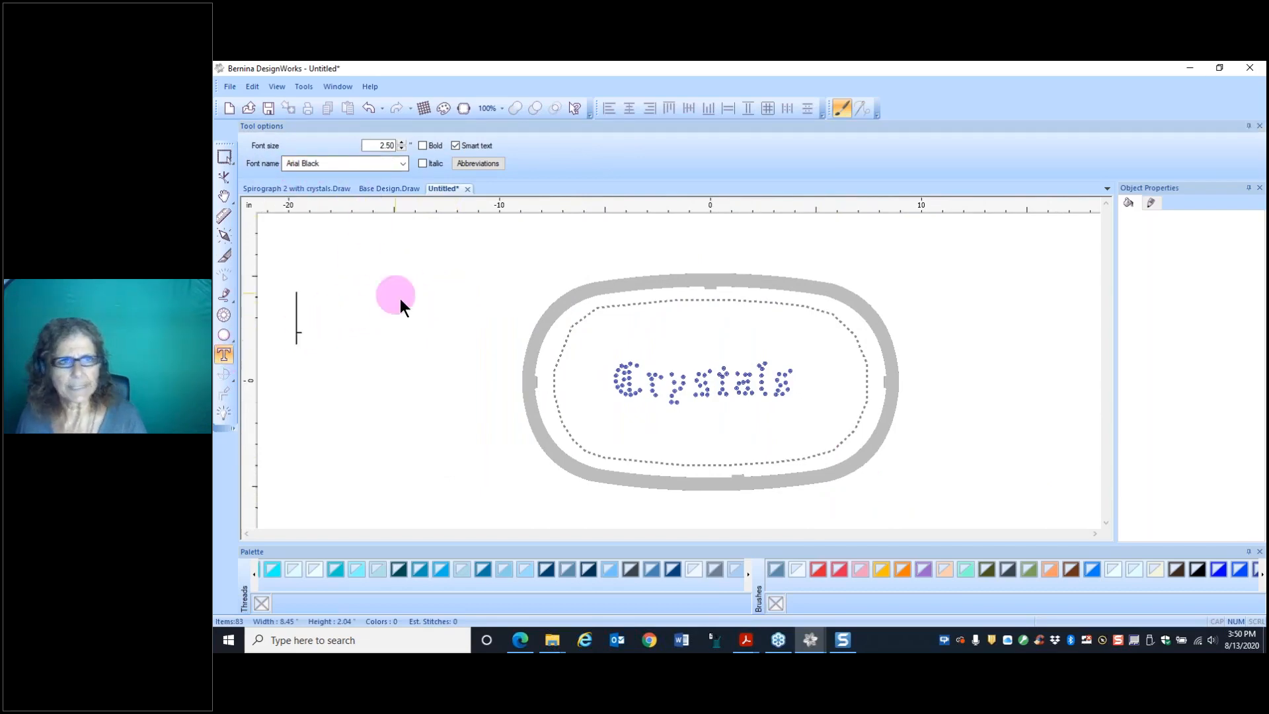
{"action": "type", "text": "Crystal"}
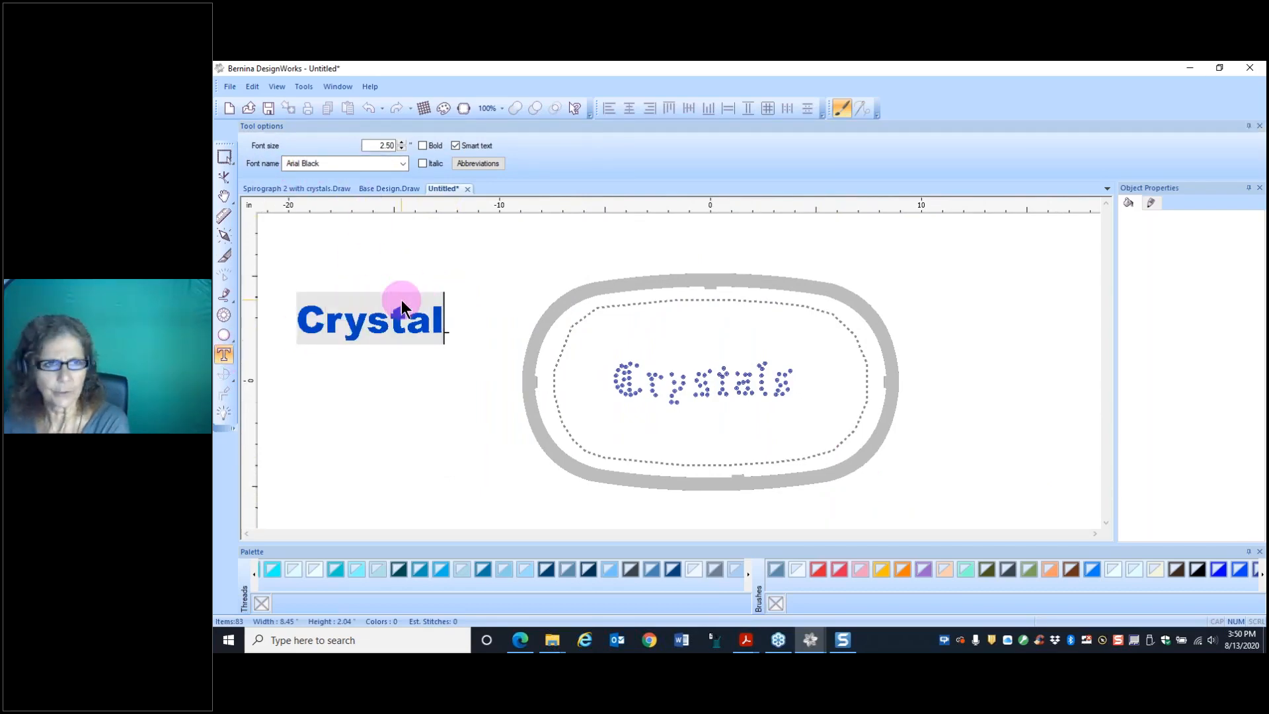
{"action": "type", "text": "s"}
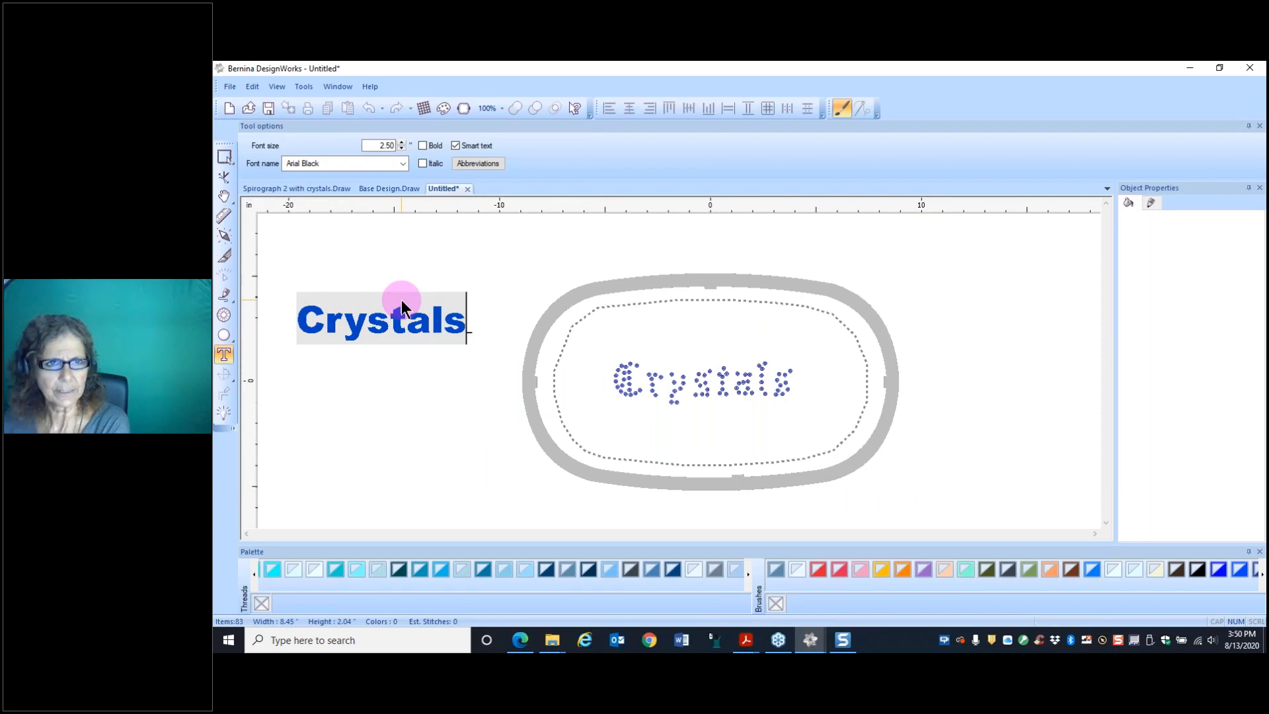
{"action": "left_click", "coordinate": [225, 157]}
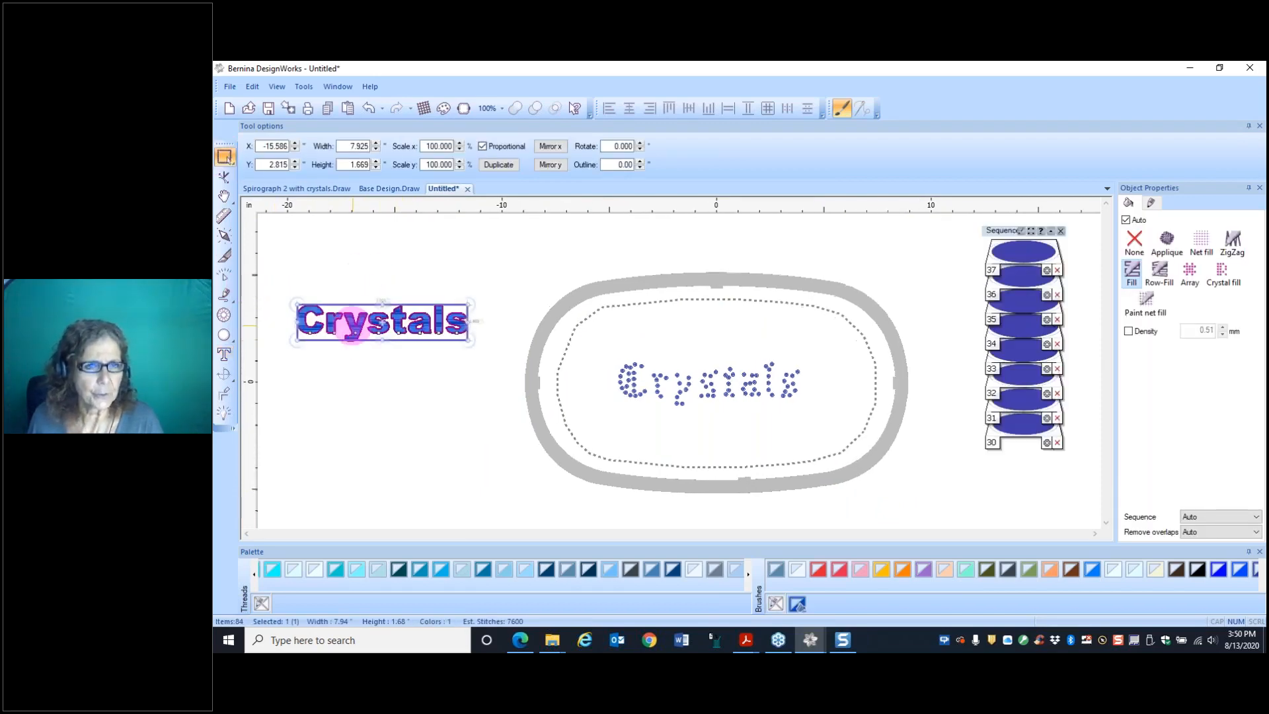
Step: Fill the Arial Black lettering with a single-line crystal fill
{"action": "scroll", "coordinate": [353, 317], "scroll_direction": "up", "scroll_amount": 3}
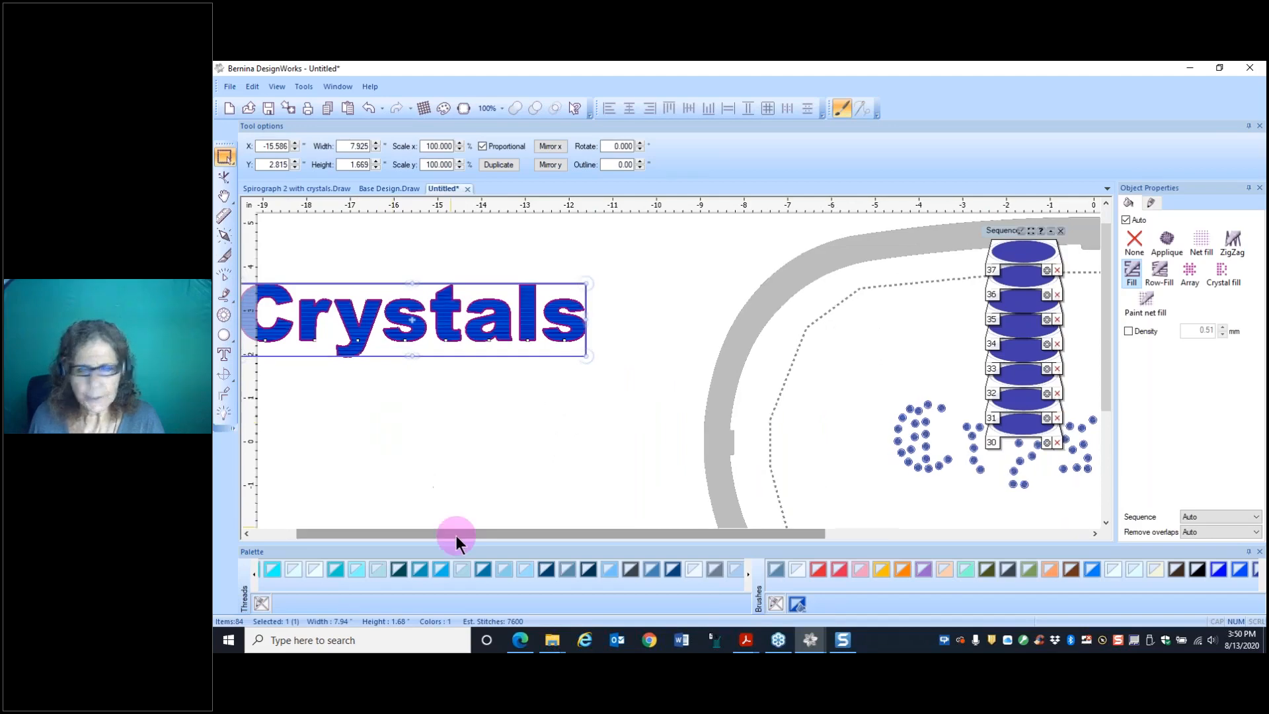
{"action": "left_click_drag", "start_coordinate": [456, 536], "coordinate": [413, 543]}
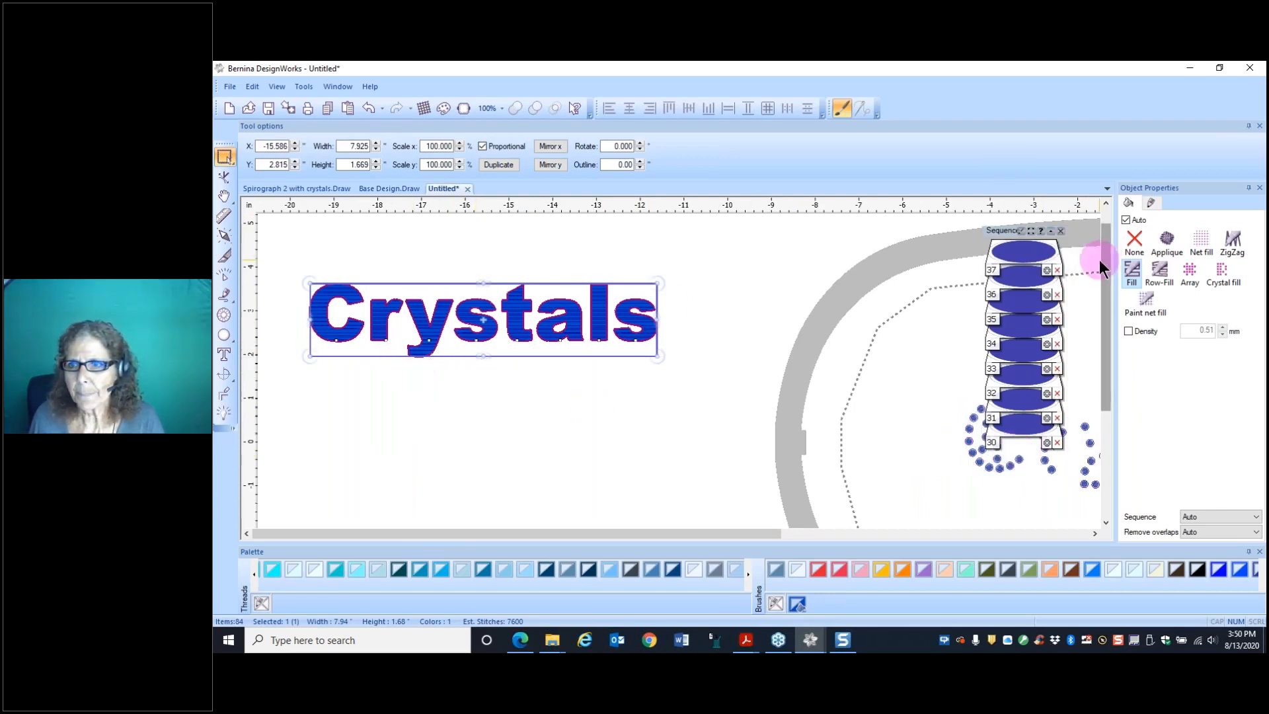
{"action": "left_click", "coordinate": [1150, 309]}
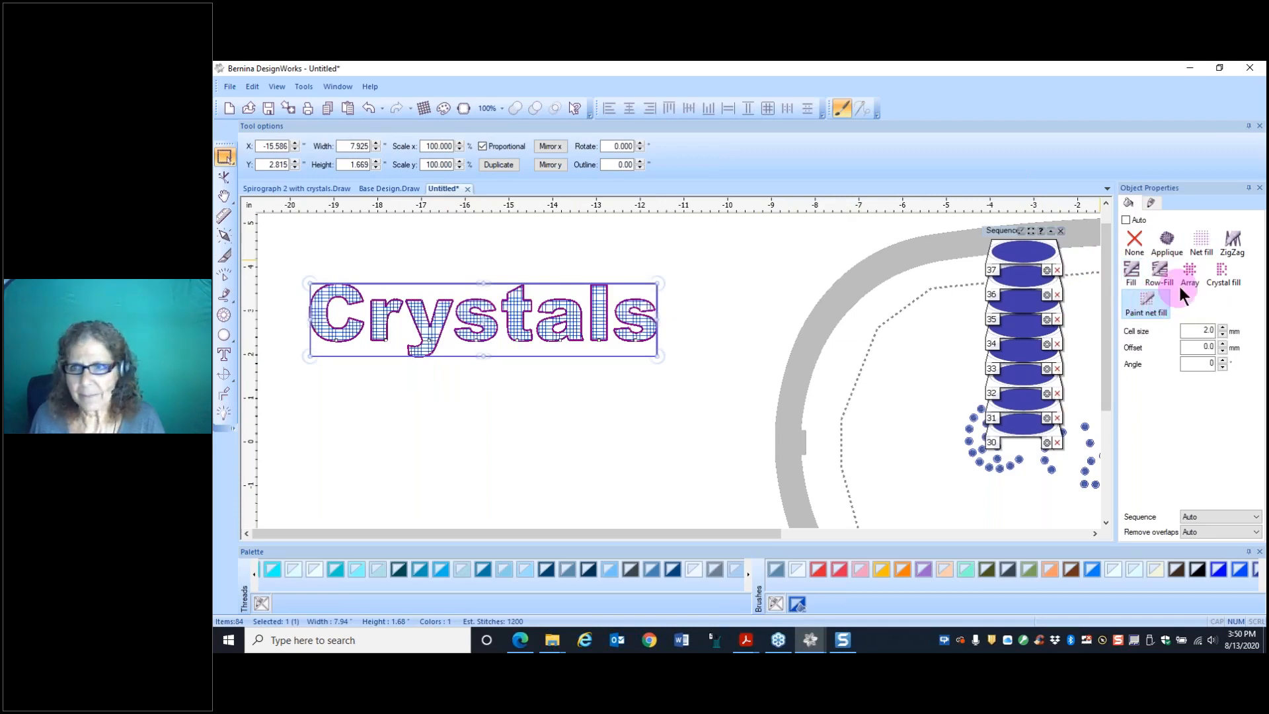
{"action": "left_click", "coordinate": [1222, 272]}
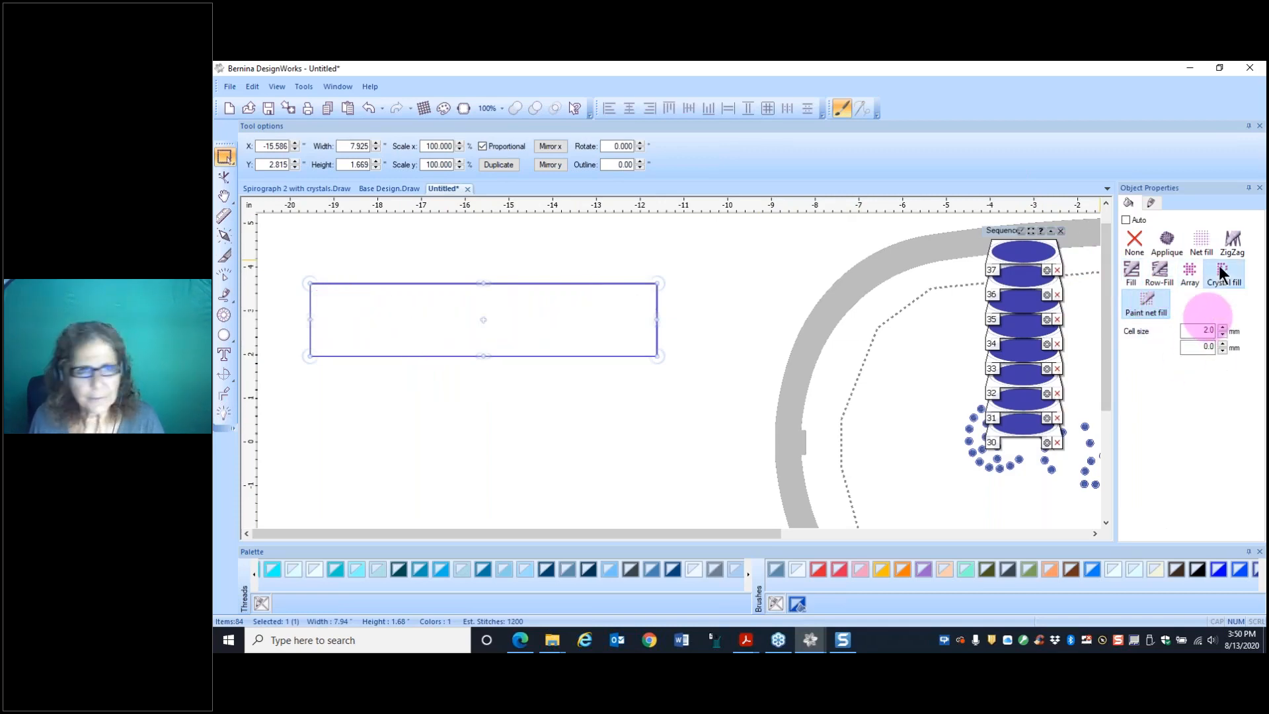
{"action": "scroll", "coordinate": [474, 385], "scroll_direction": "up", "scroll_amount": 1}
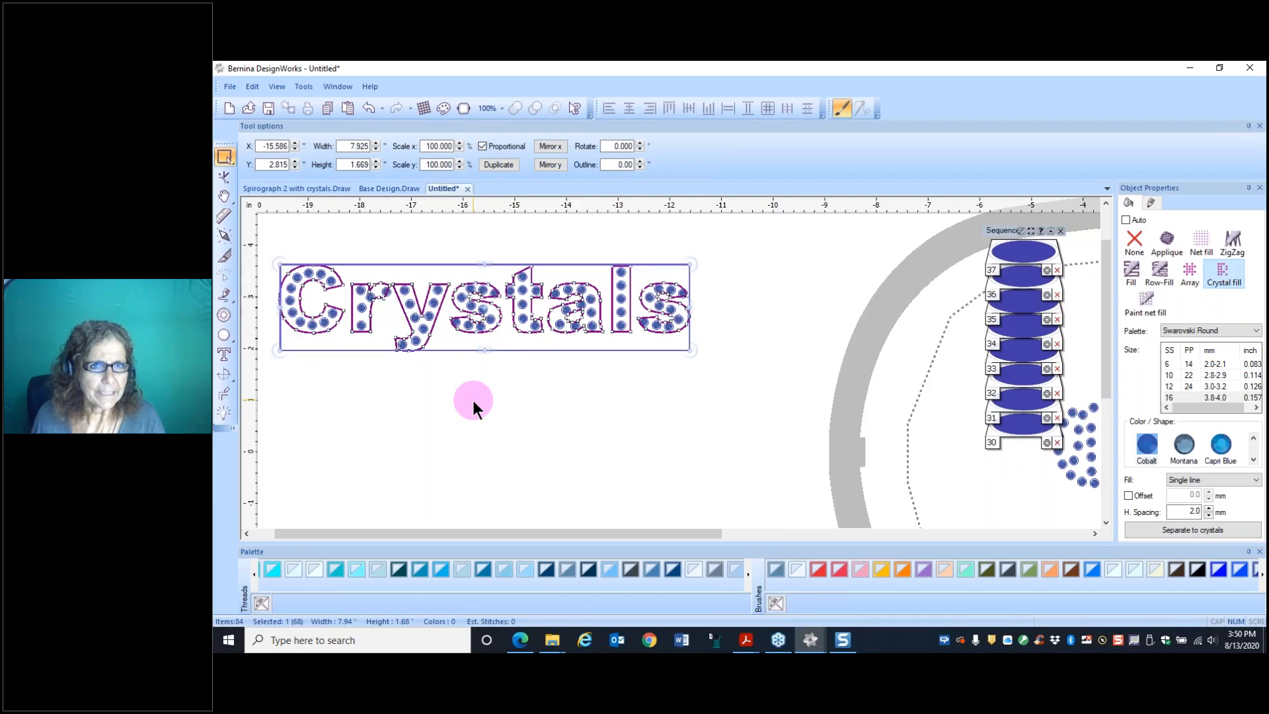
{"action": "left_click", "coordinate": [471, 398]}
{"action": "scroll", "coordinate": [427, 432], "scroll_direction": "down", "scroll_amount": 1}
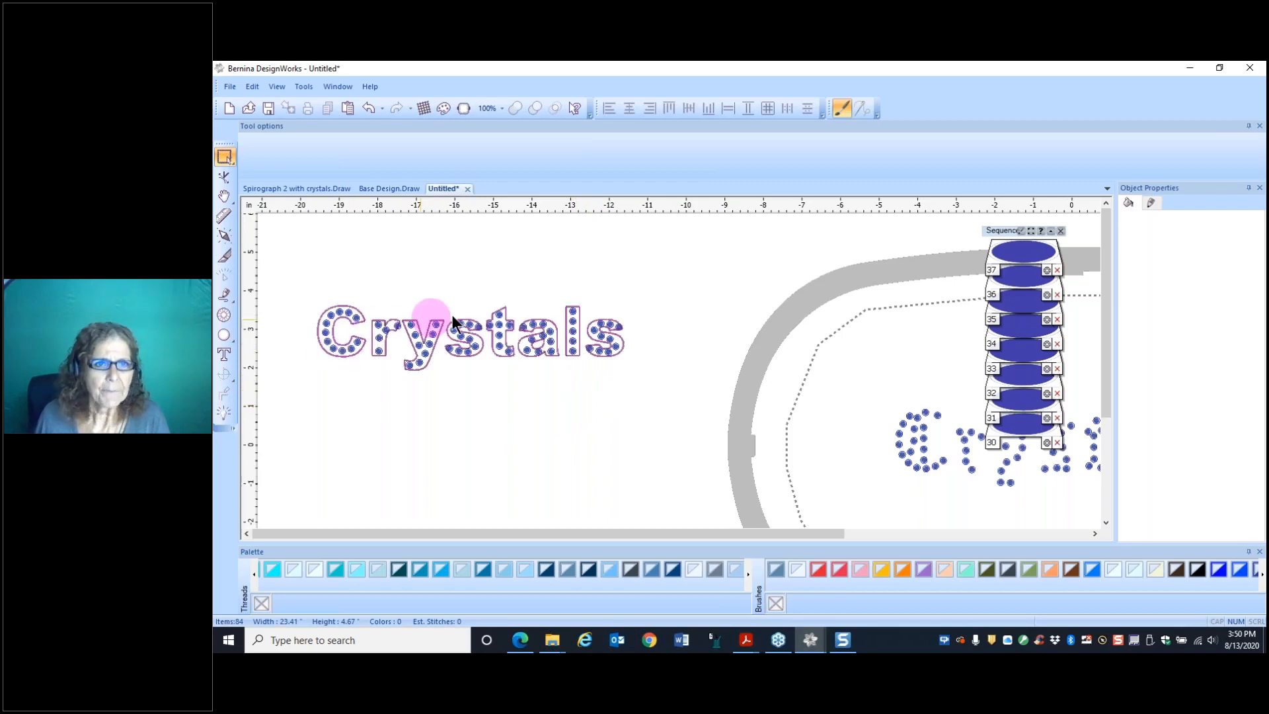
Step: Stretch the crystal-filled Arial Black lettering to about 2.5 inches high and about 8.69 inches wide
{"action": "left_click", "coordinate": [508, 355]}
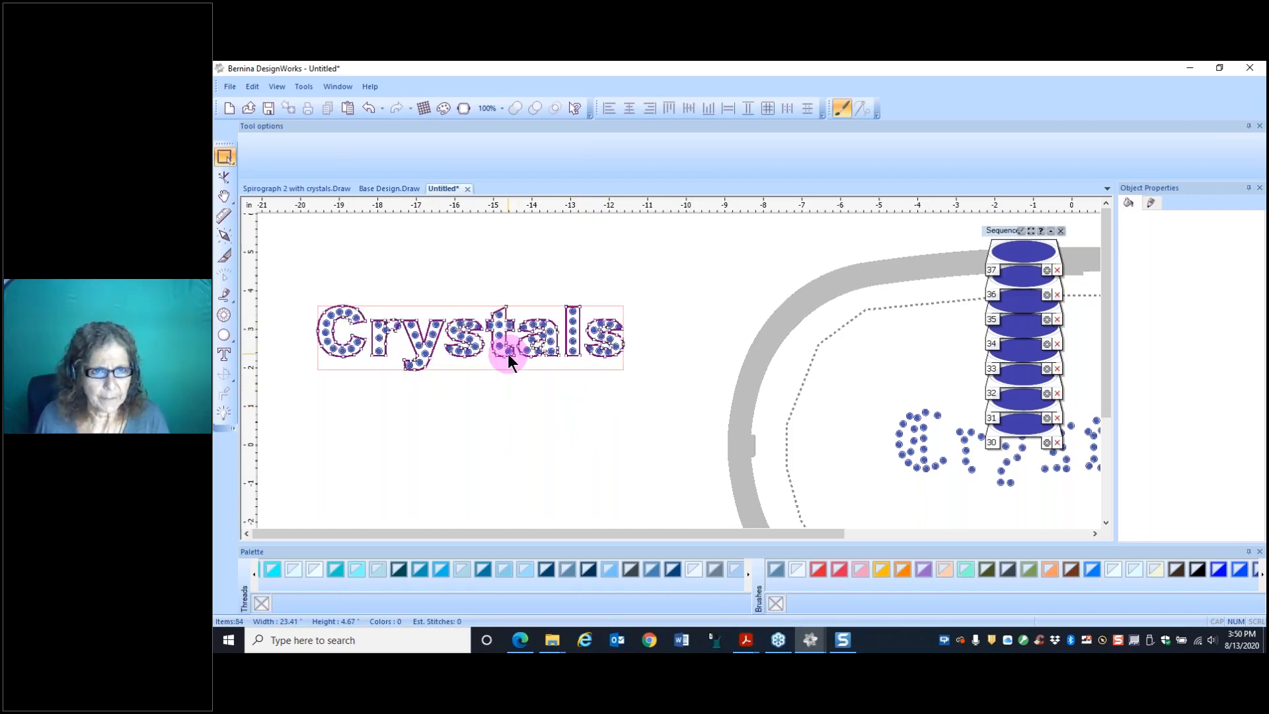
{"action": "left_click_drag", "start_coordinate": [471, 305], "coordinate": [473, 272]}
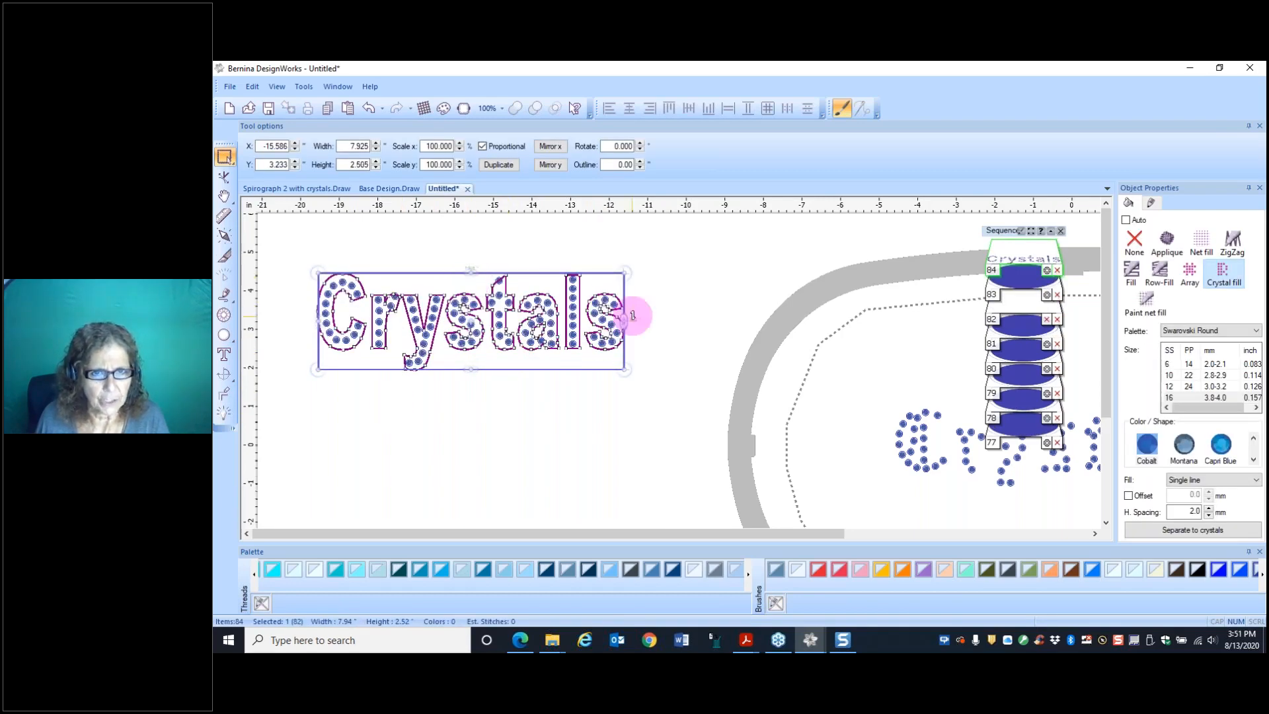
{"action": "left_click_drag", "start_coordinate": [630, 319], "coordinate": [651, 318]}
{"action": "left_click", "coordinate": [438, 415]}
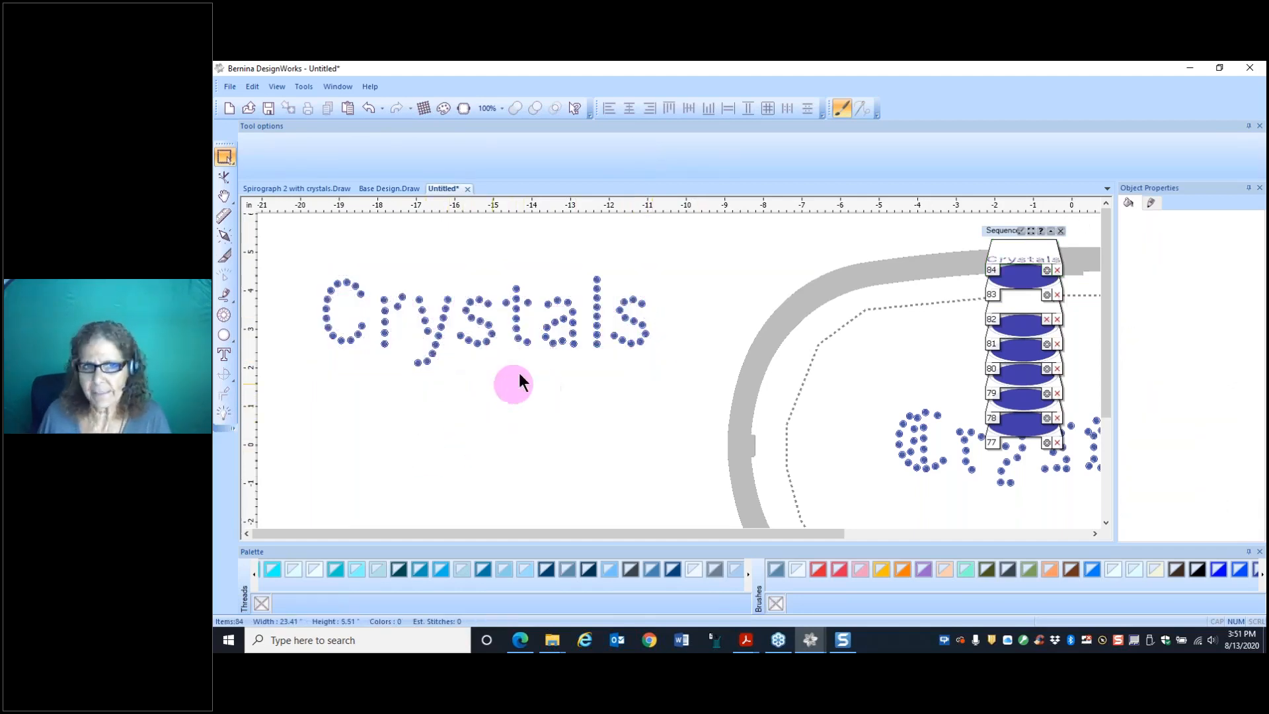
{"action": "left_click", "coordinate": [513, 339]}
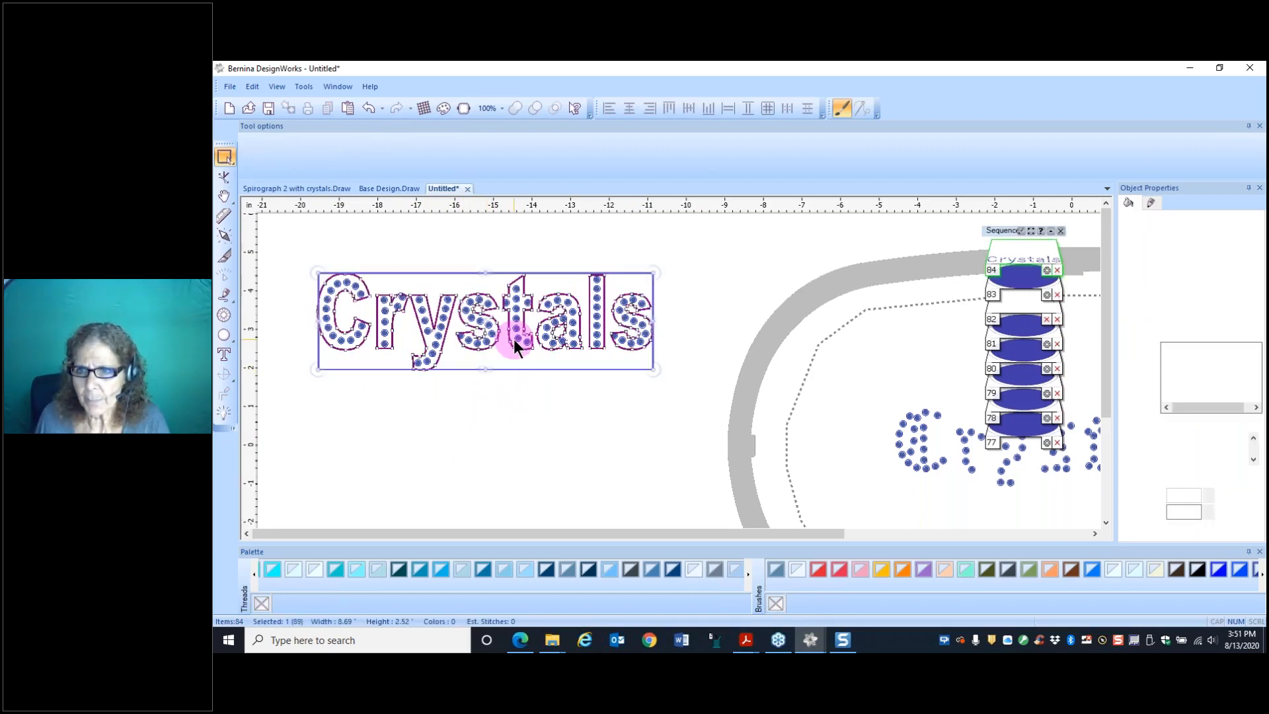
Step: Set the Arial Black lettering's crystal size to SS 6 and change its crystal fill type to Shape fit
{"action": "left_click", "coordinate": [1167, 364]}
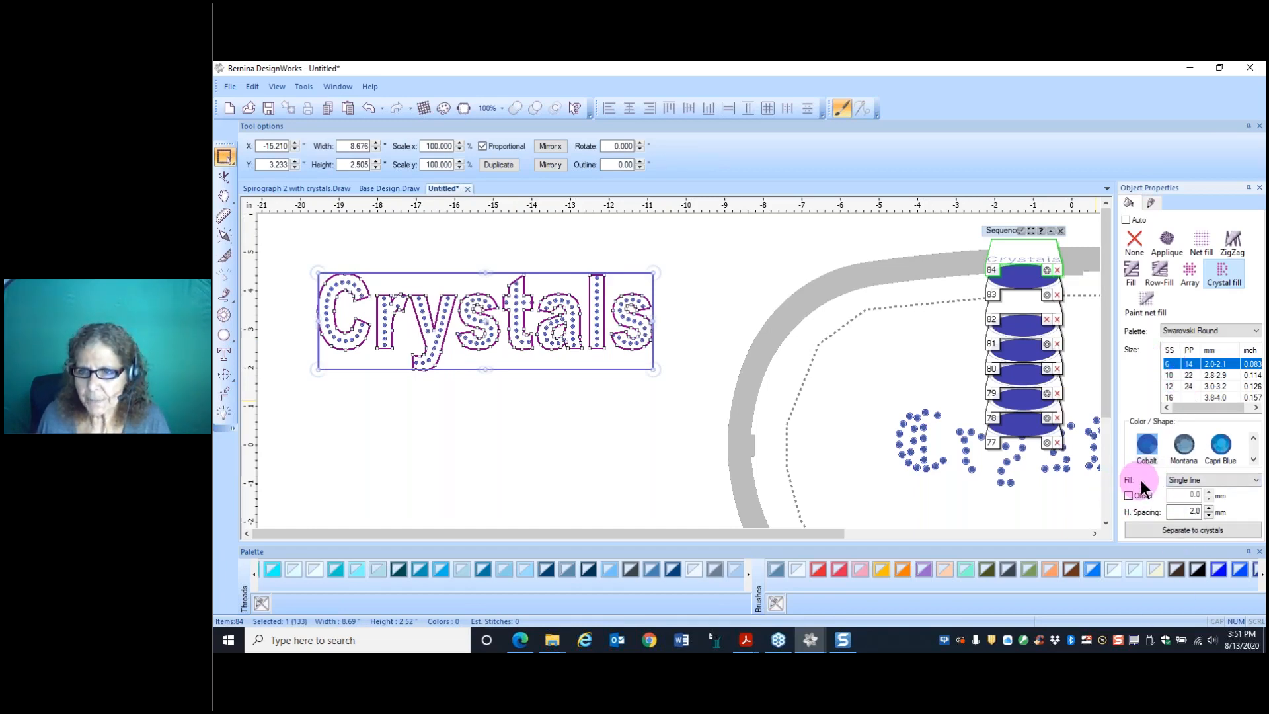
{"action": "left_click", "coordinate": [1242, 478]}
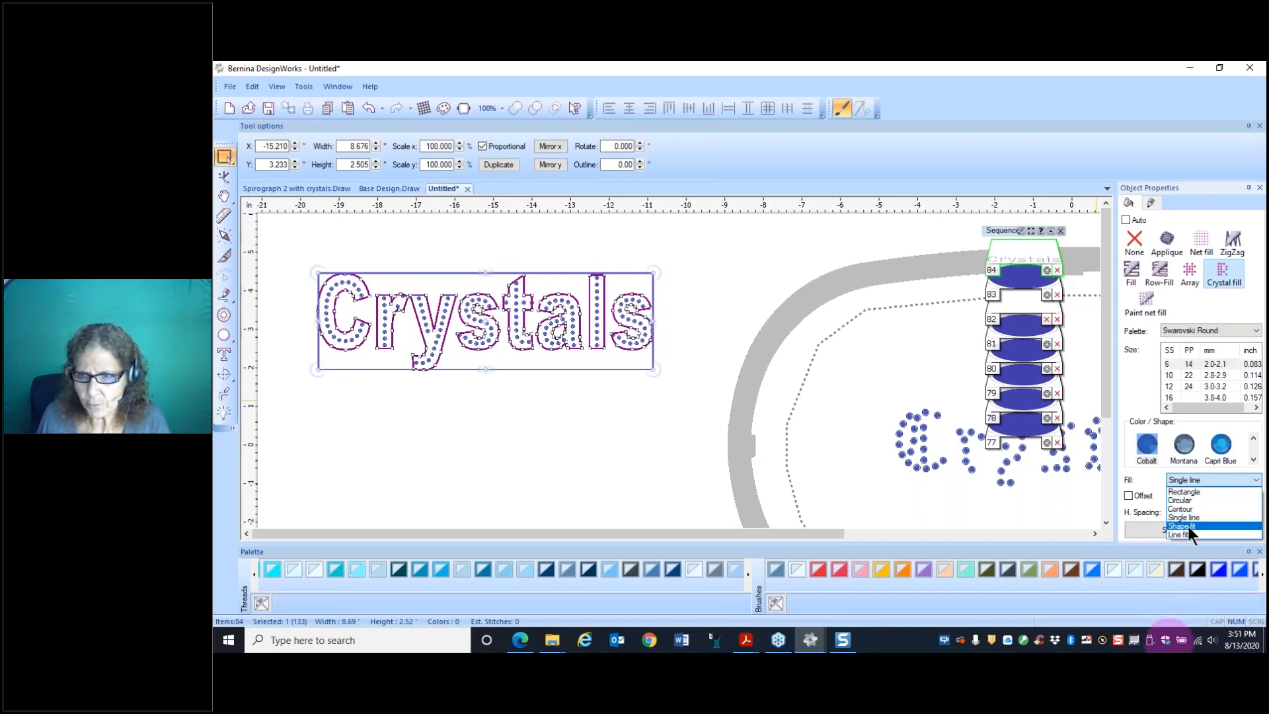
{"action": "left_click", "coordinate": [1188, 526]}
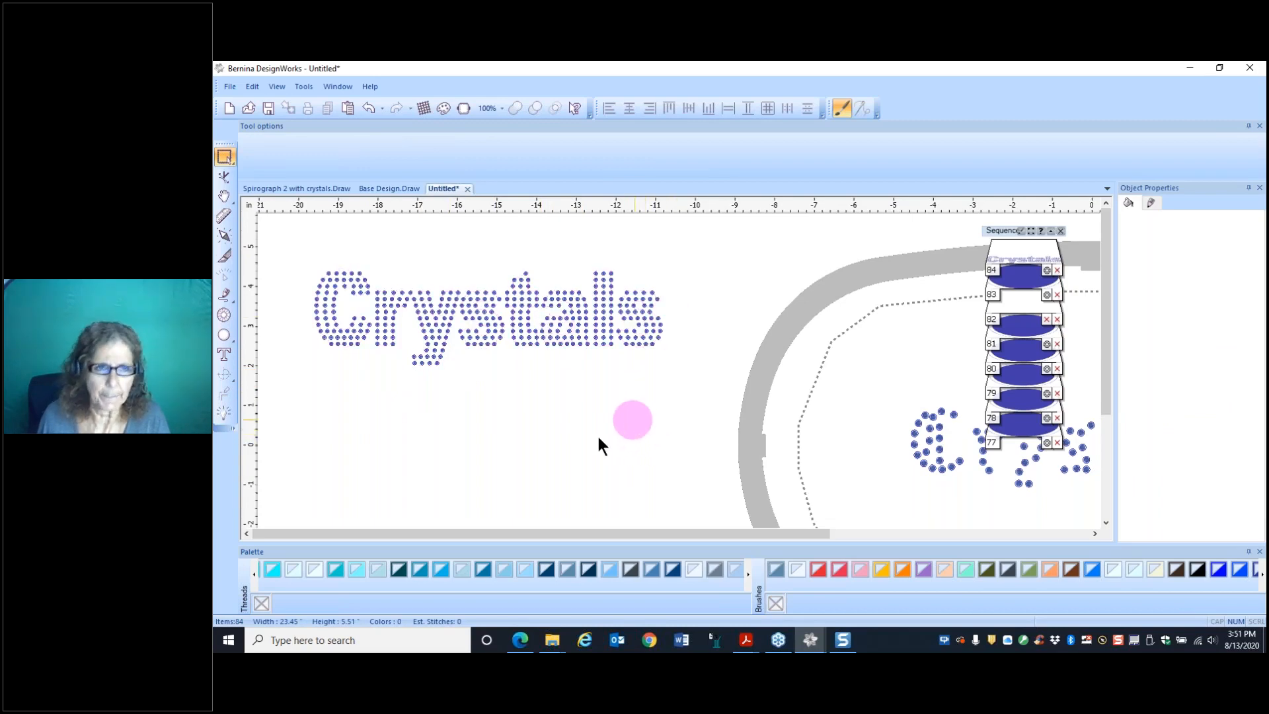
Step: Separate the fill of the Arial Black lettering into crystals
{"action": "left_click", "coordinate": [392, 319]}
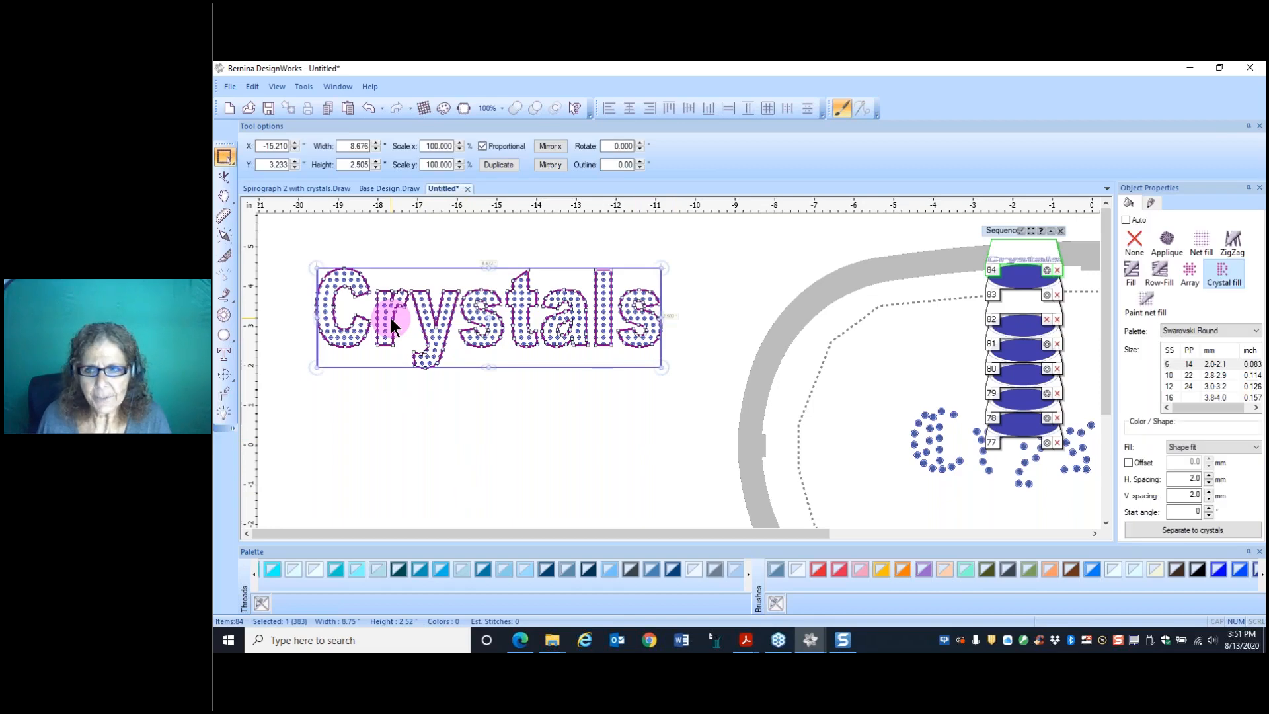
{"action": "left_click", "coordinate": [1177, 530]}
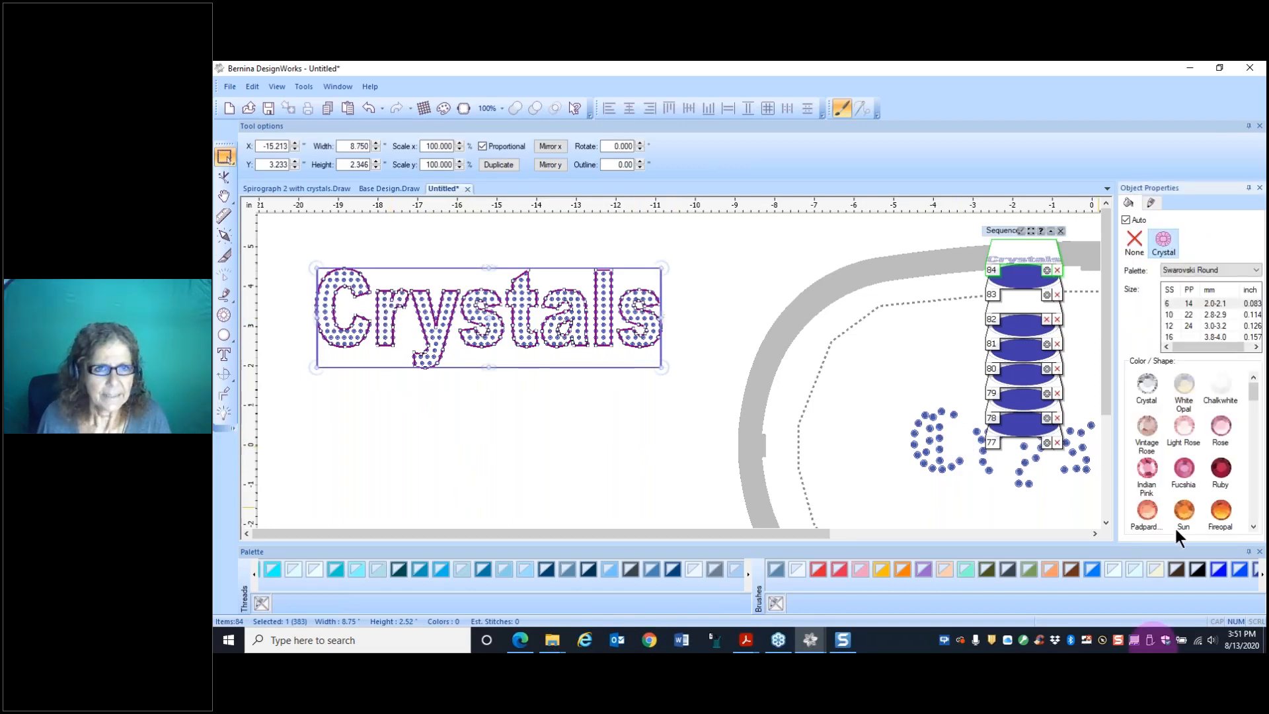
{"action": "left_click", "coordinate": [481, 442]}
{"action": "left_click", "coordinate": [526, 326]}
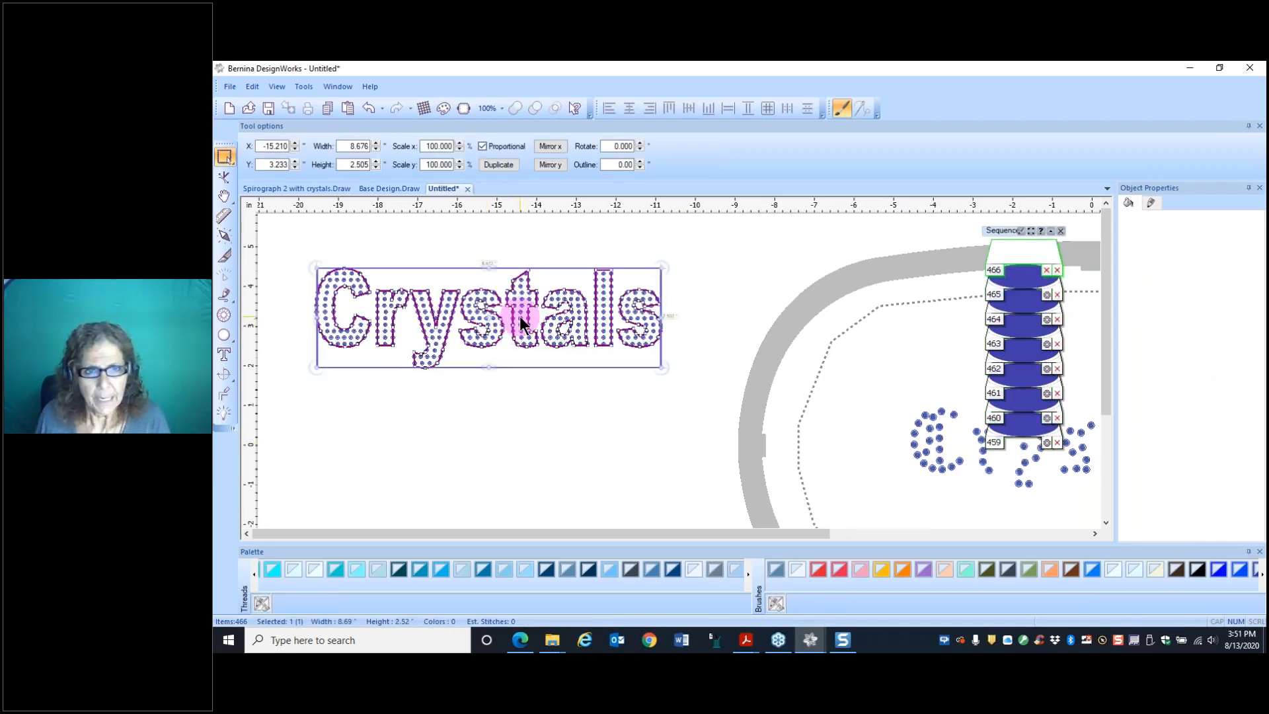
{"action": "right_click", "coordinate": [518, 318]}
{"action": "mouse_move", "coordinate": [539, 337]}
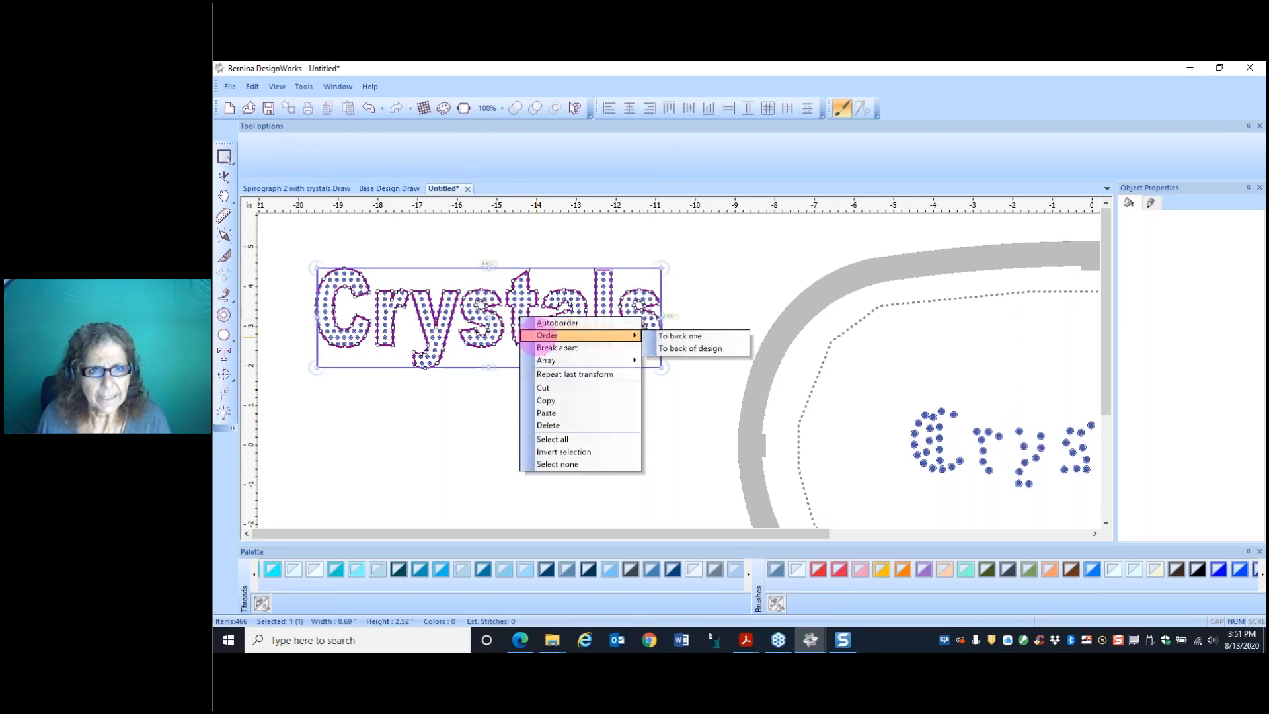
{"action": "left_click", "coordinate": [447, 405]}
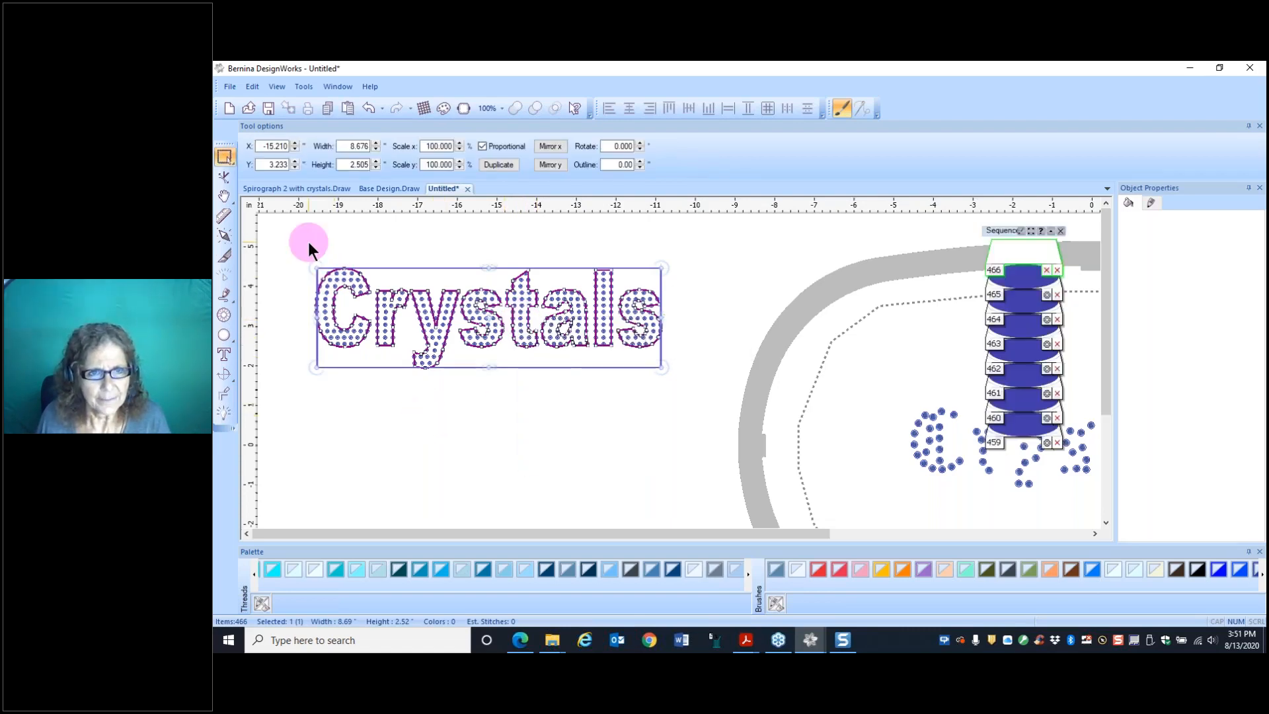
Step: Select all the separated crystals of the Arial Black word and ungroup them
{"action": "left_click_drag", "start_coordinate": [301, 249], "coordinate": [690, 382]}
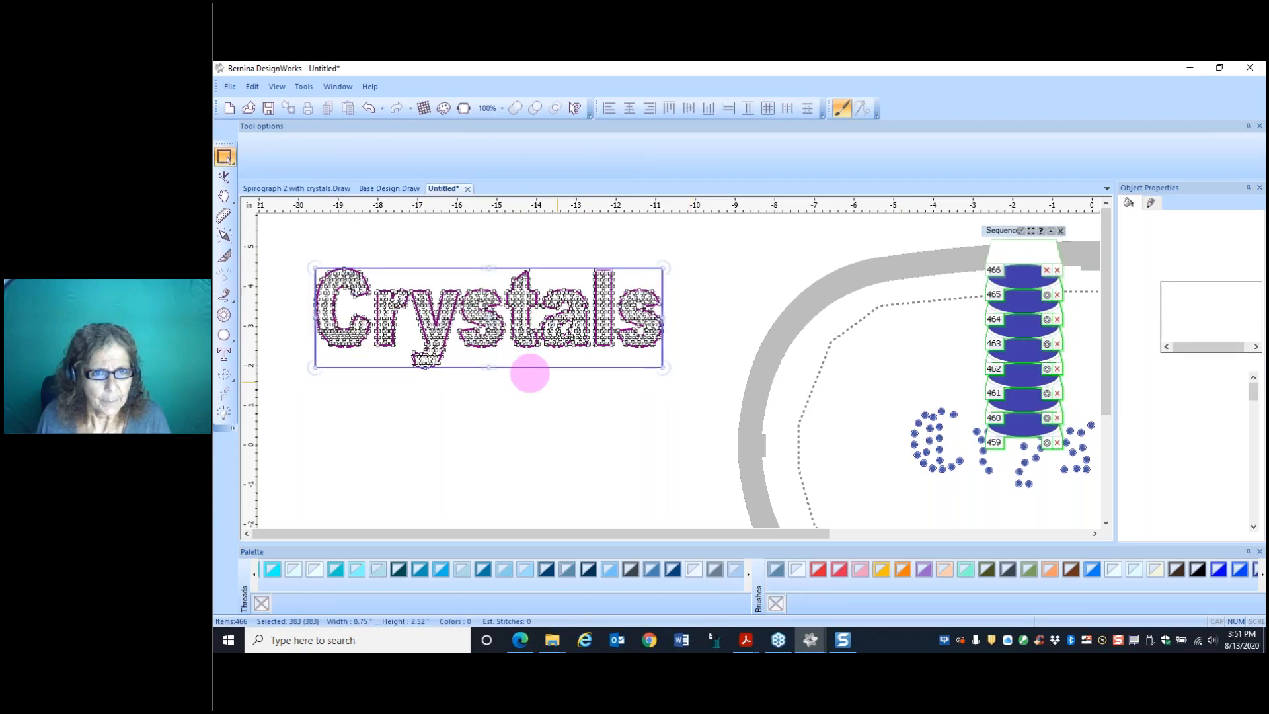
{"action": "right_click", "coordinate": [490, 319]}
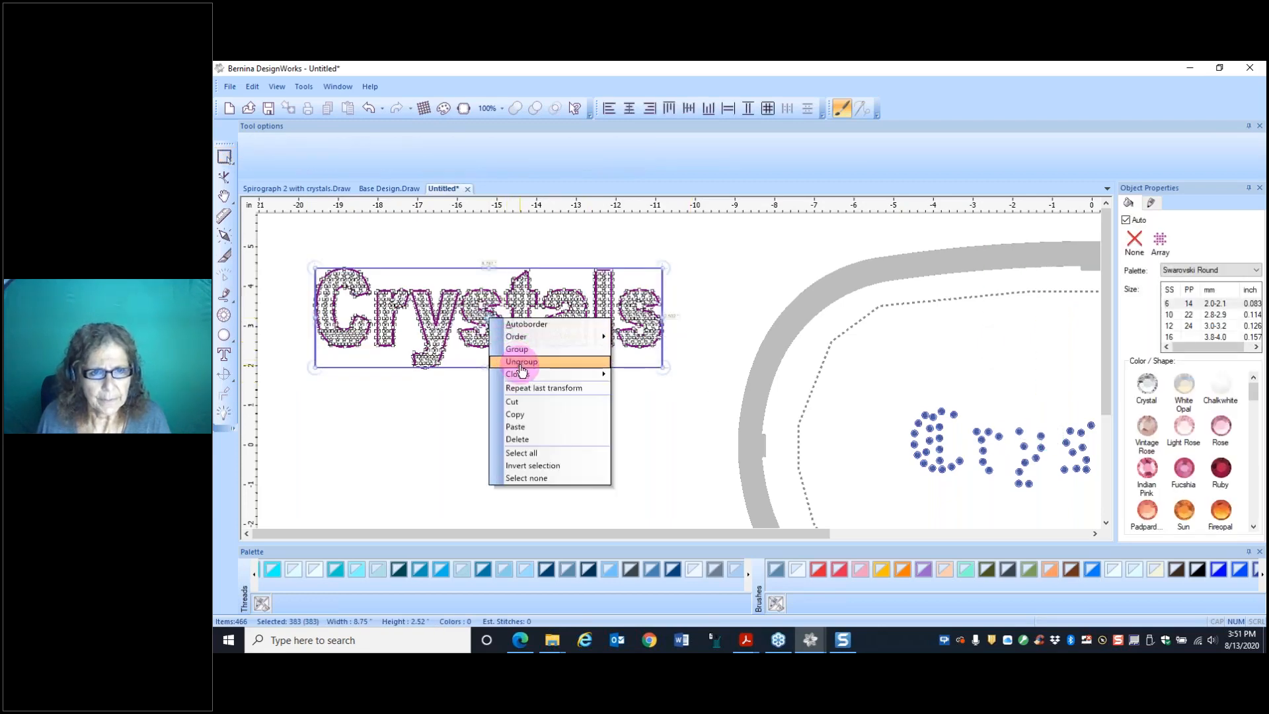
{"action": "left_click", "coordinate": [521, 361]}
{"action": "left_click", "coordinate": [432, 433]}
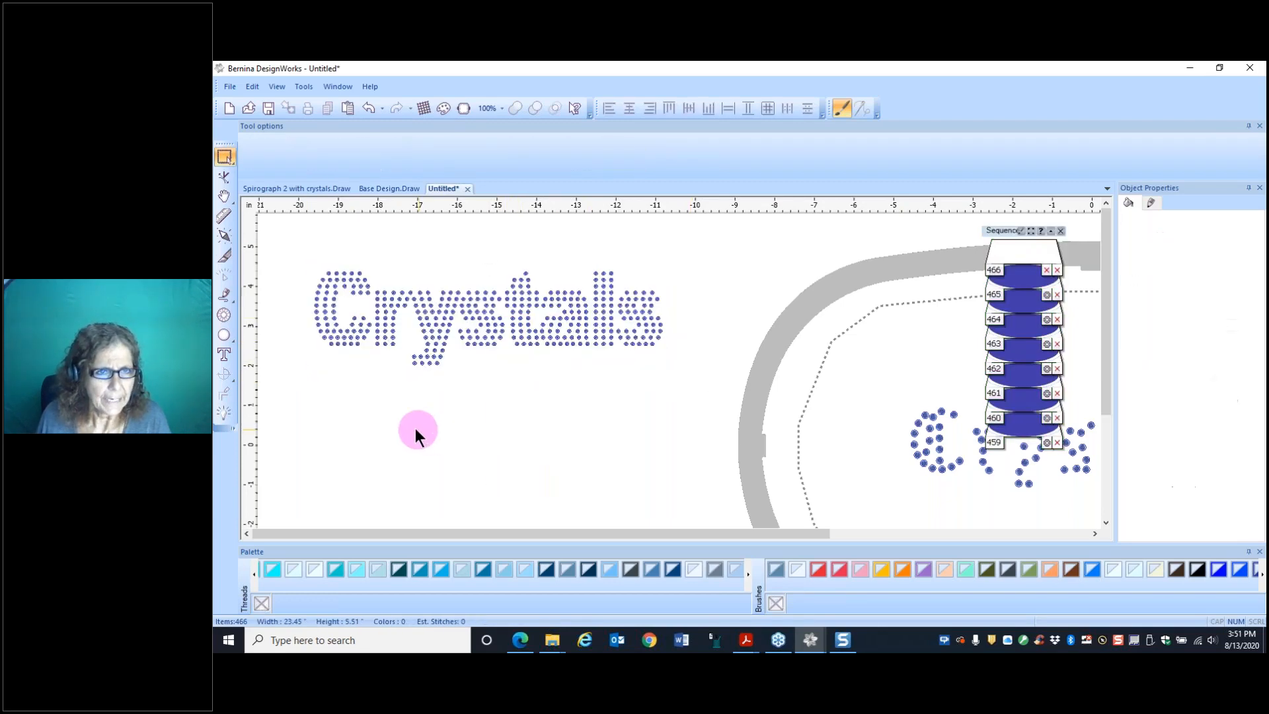
Step: Group the crystals of the letter C and move them left to about X -19.22 inches
{"action": "left_click_drag", "start_coordinate": [302, 255], "coordinate": [372, 363]}
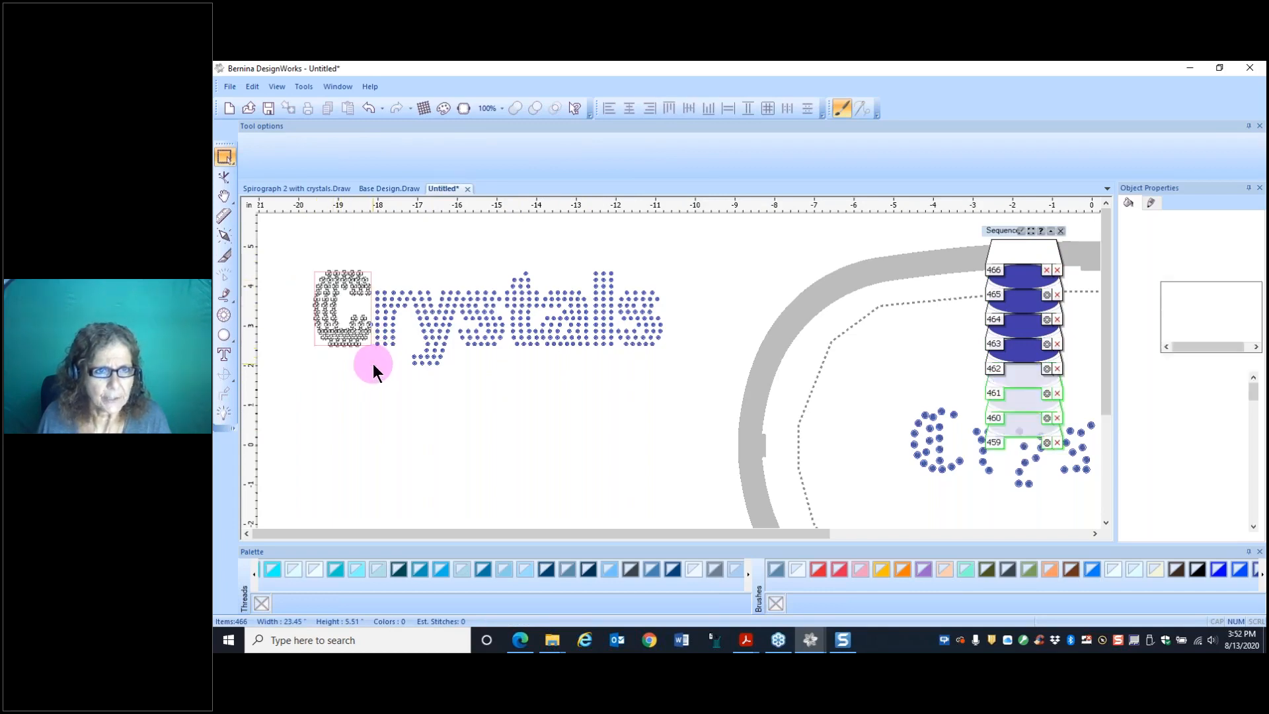
{"action": "right_click", "coordinate": [343, 337]}
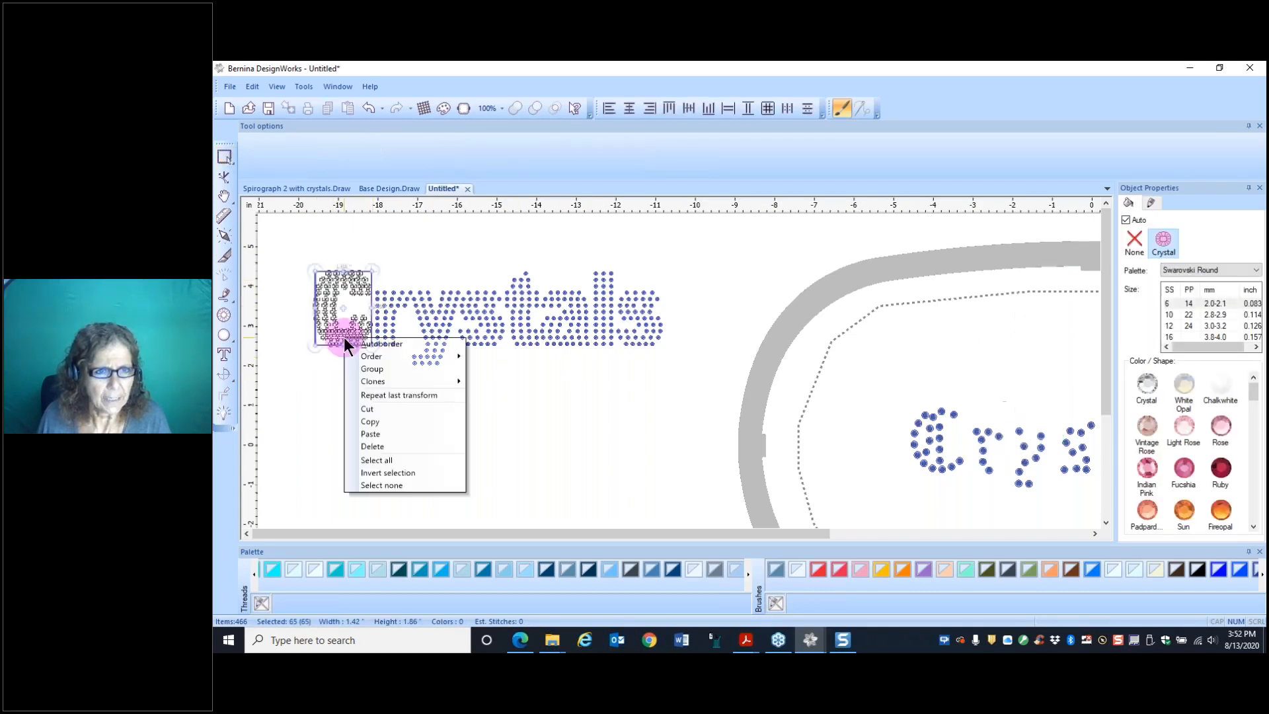
{"action": "left_click", "coordinate": [362, 369]}
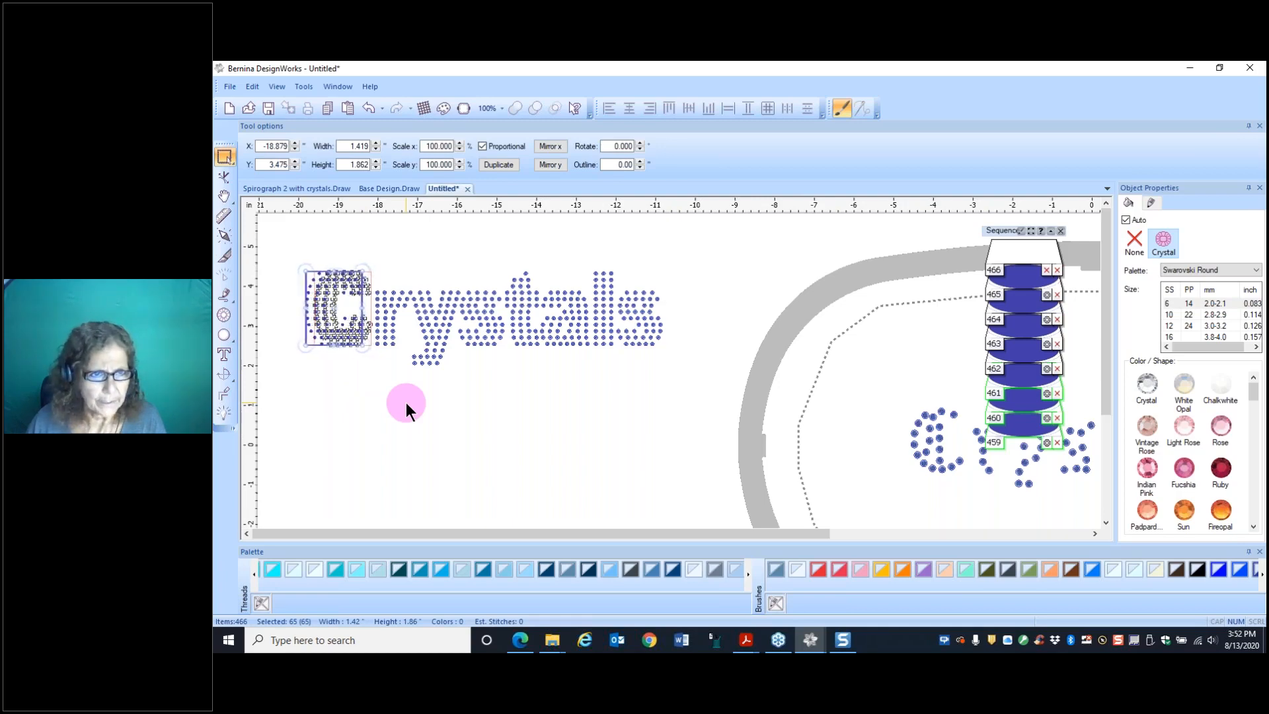
{"action": "key", "text": "Left"}
{"action": "key", "text": "Left"}
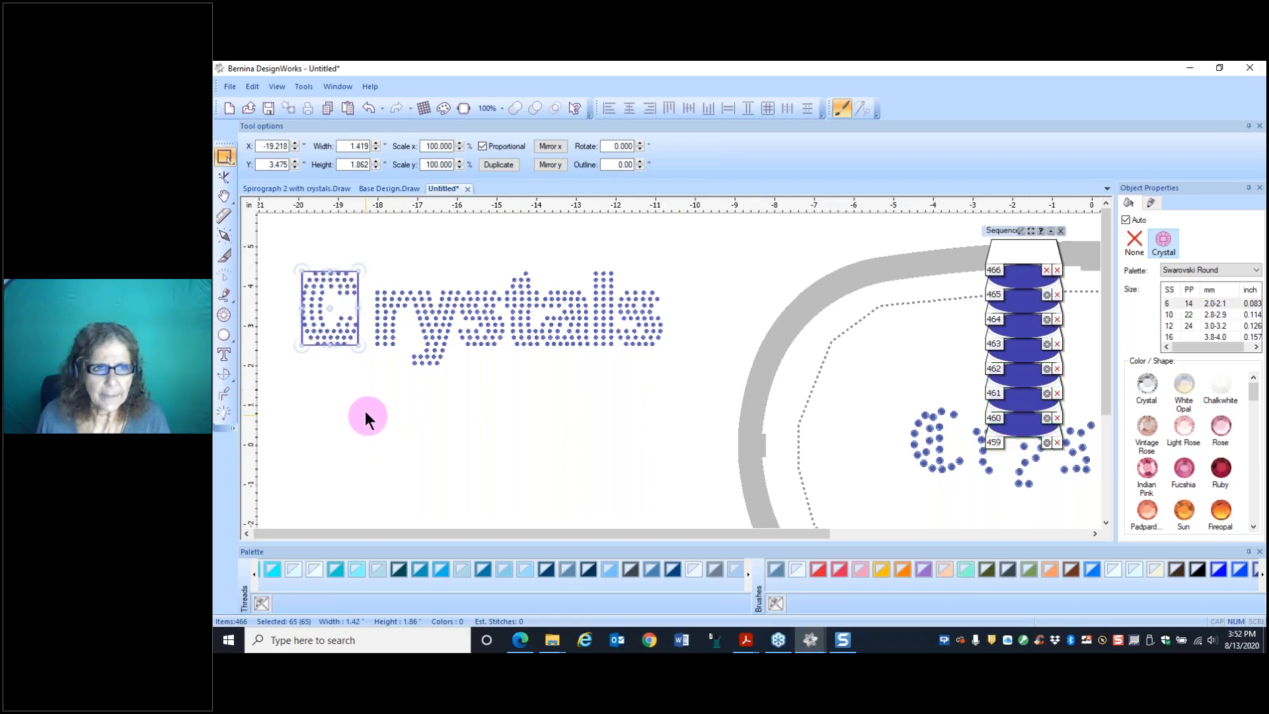
Step: Group the crystals of the letter r and nudge them left to about X -17.82 inches
{"action": "left_click", "coordinate": [368, 272]}
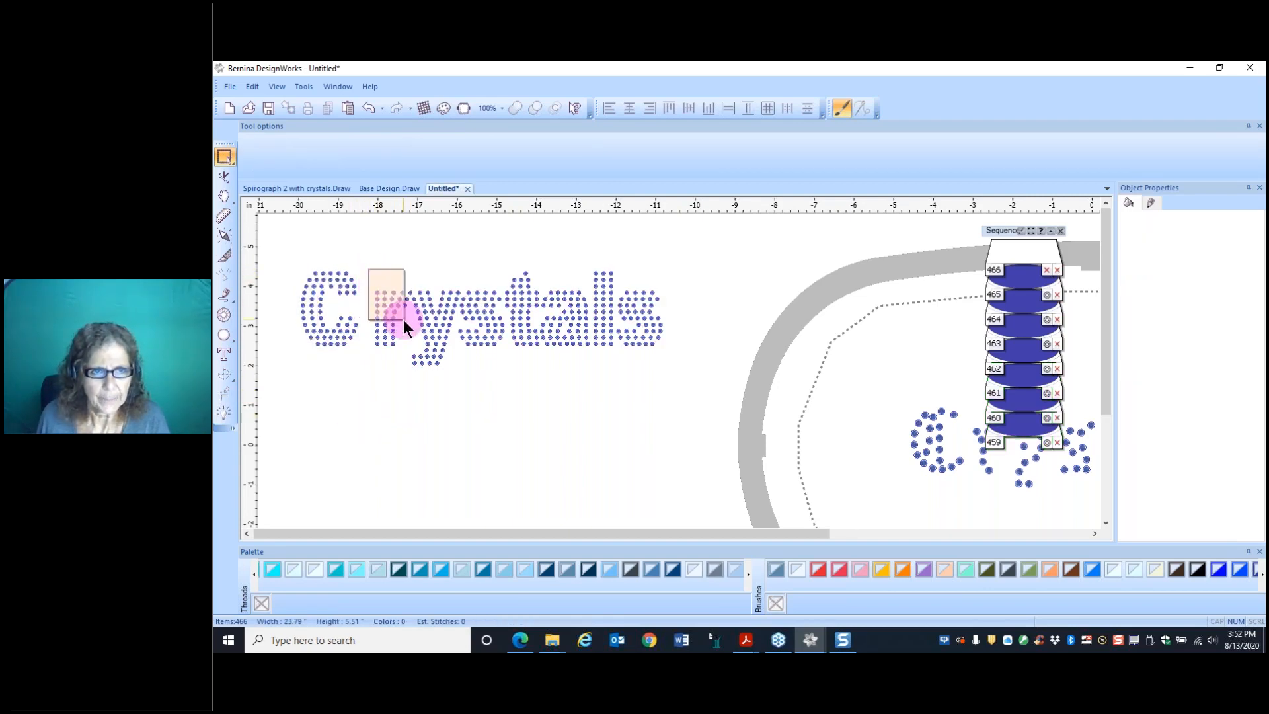
{"action": "left_click_drag", "start_coordinate": [403, 319], "coordinate": [410, 351]}
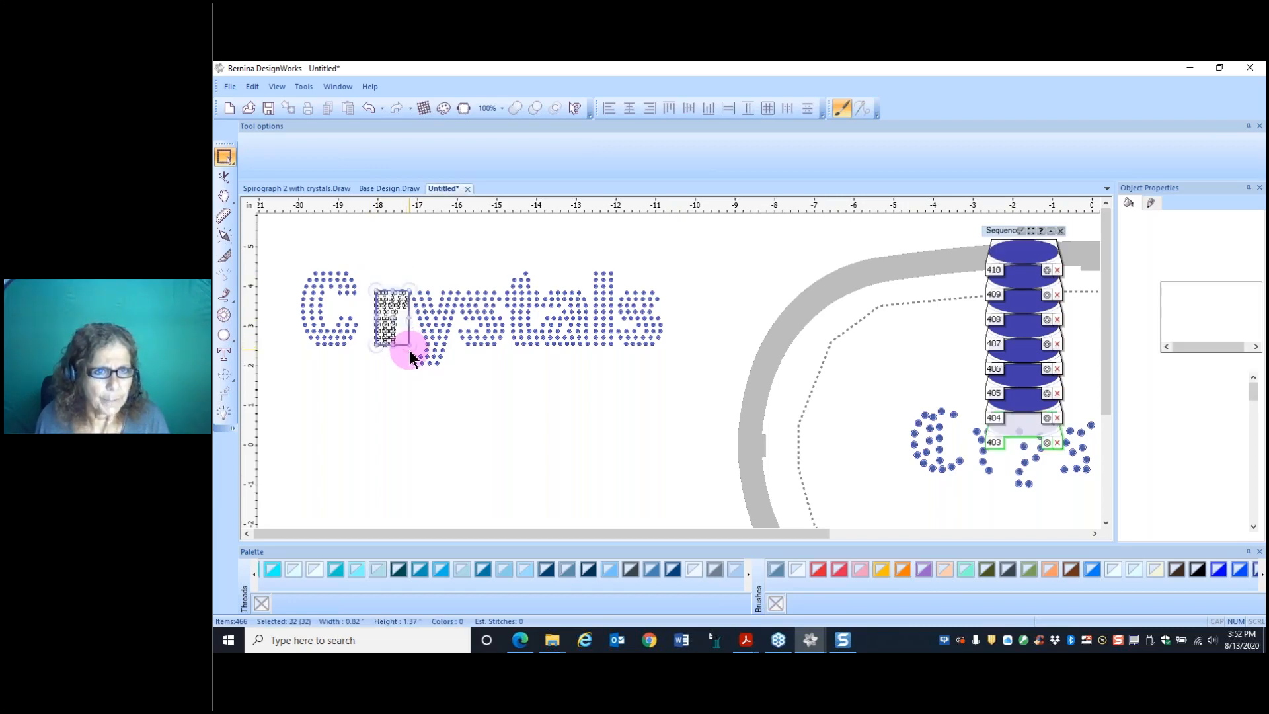
{"action": "right_click", "coordinate": [390, 333]}
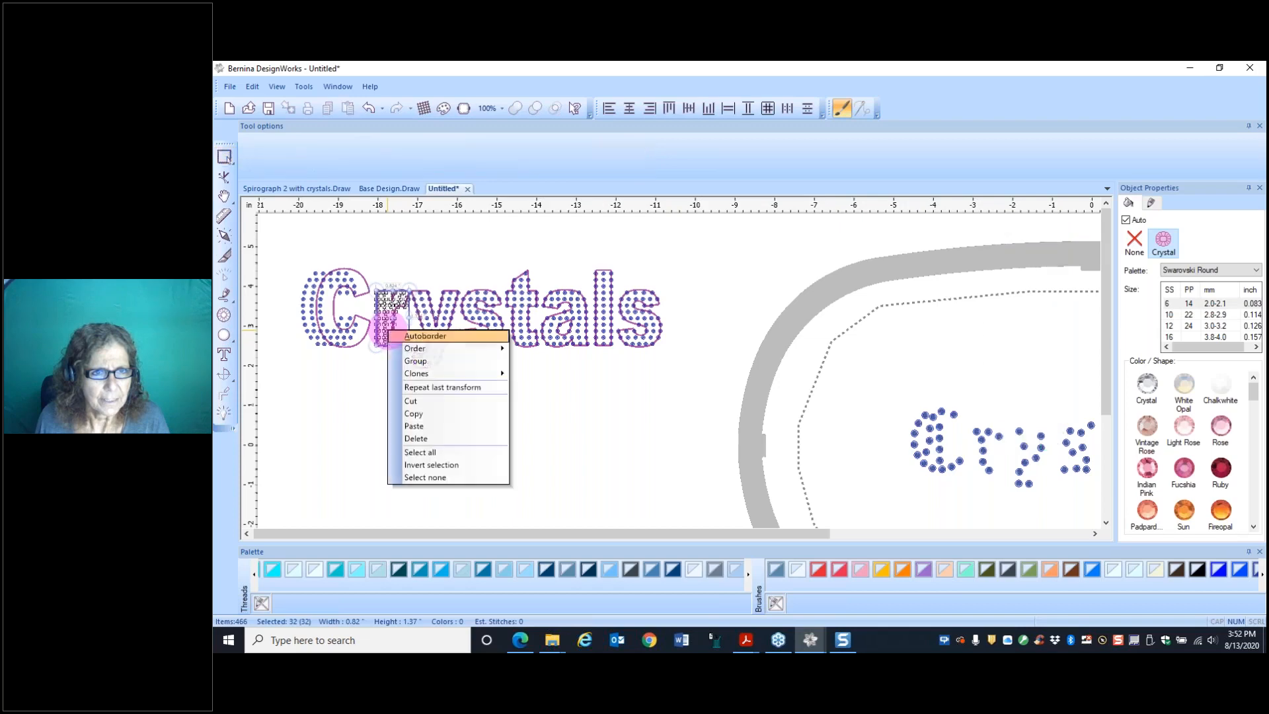
{"action": "left_click", "coordinate": [415, 361]}
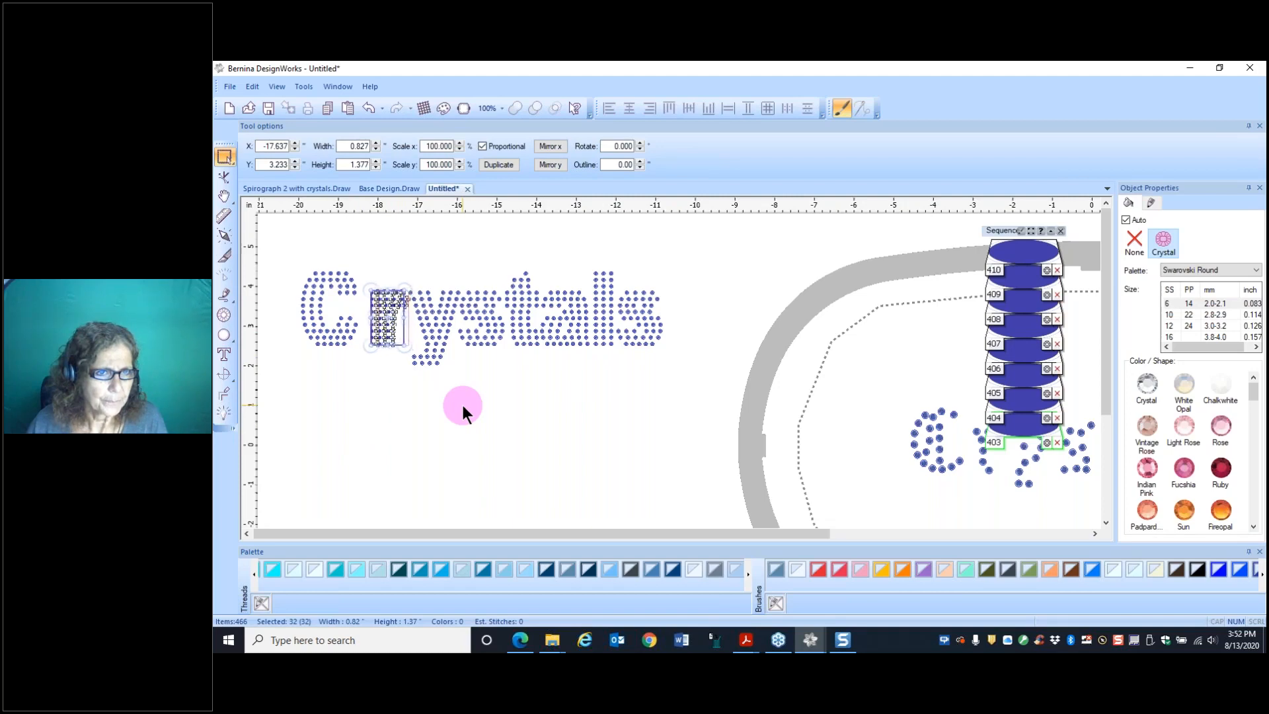
{"action": "key", "text": "Left"}
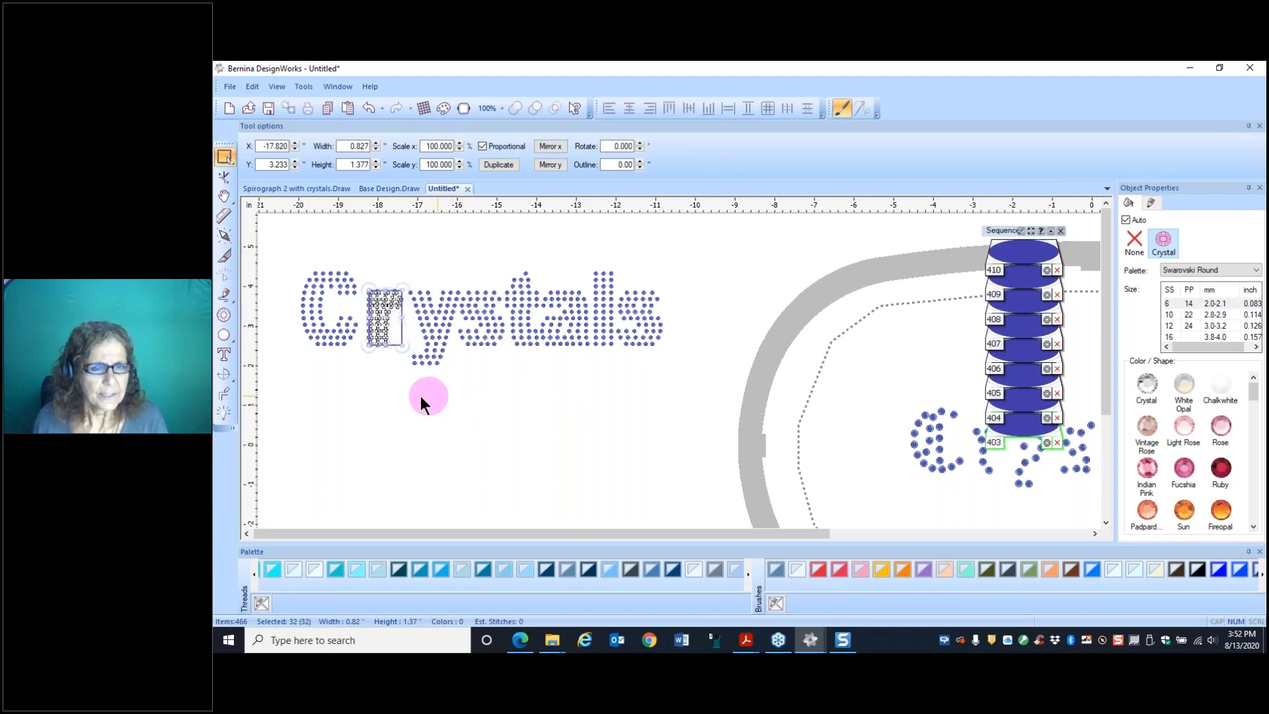
{"action": "left_click", "coordinate": [421, 401]}
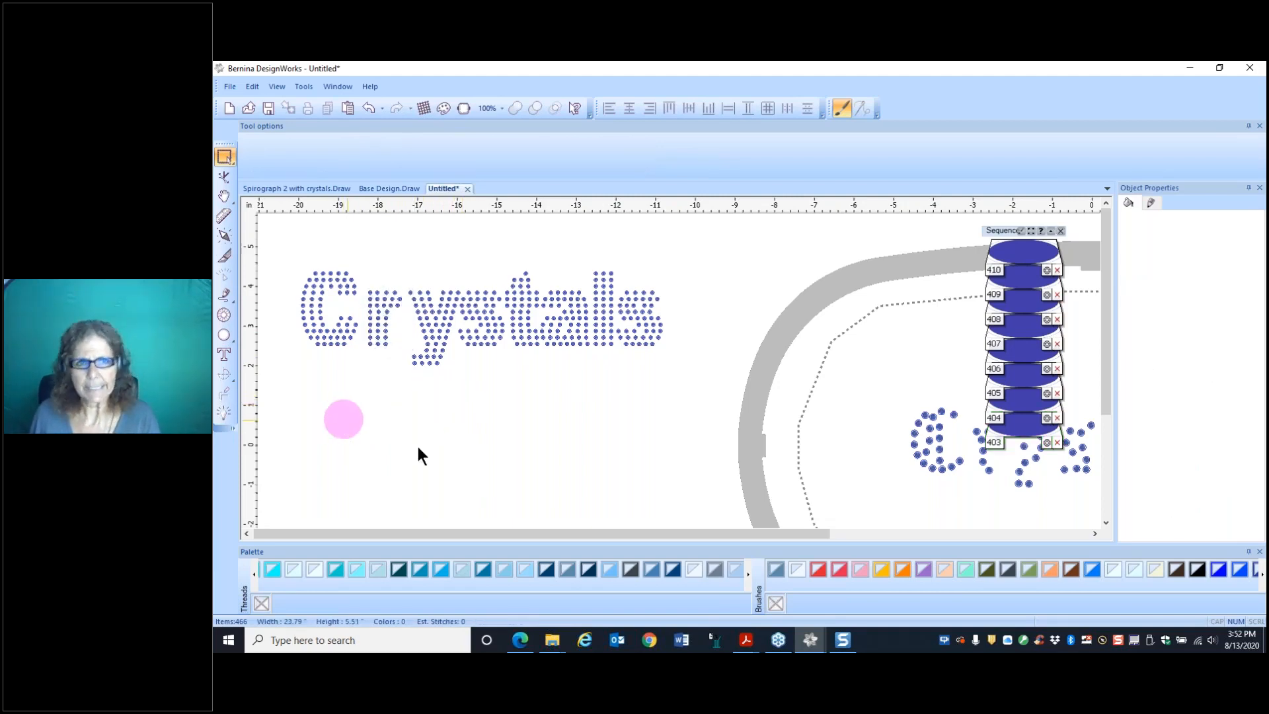
Step: Group the crystals of the final s and move them right to about X -11.09 inches
{"action": "left_click_drag", "start_coordinate": [680, 375], "coordinate": [614, 251]}
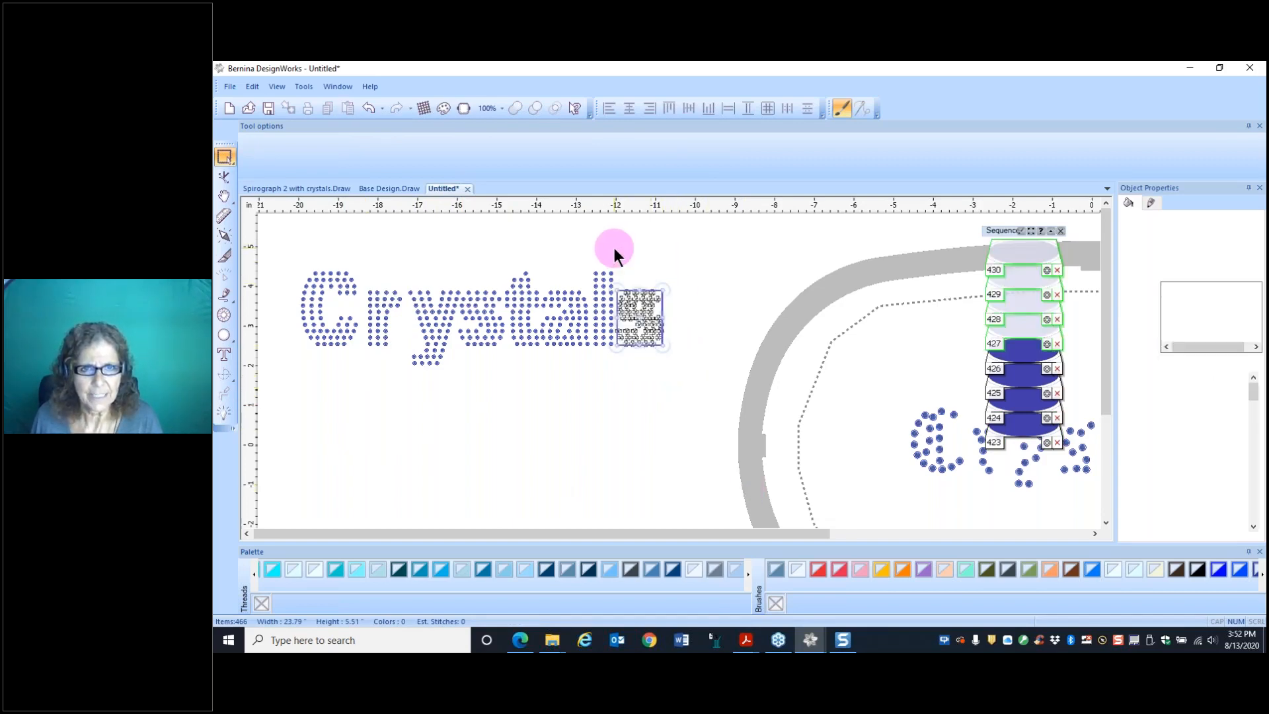
{"action": "right_click", "coordinate": [641, 309]}
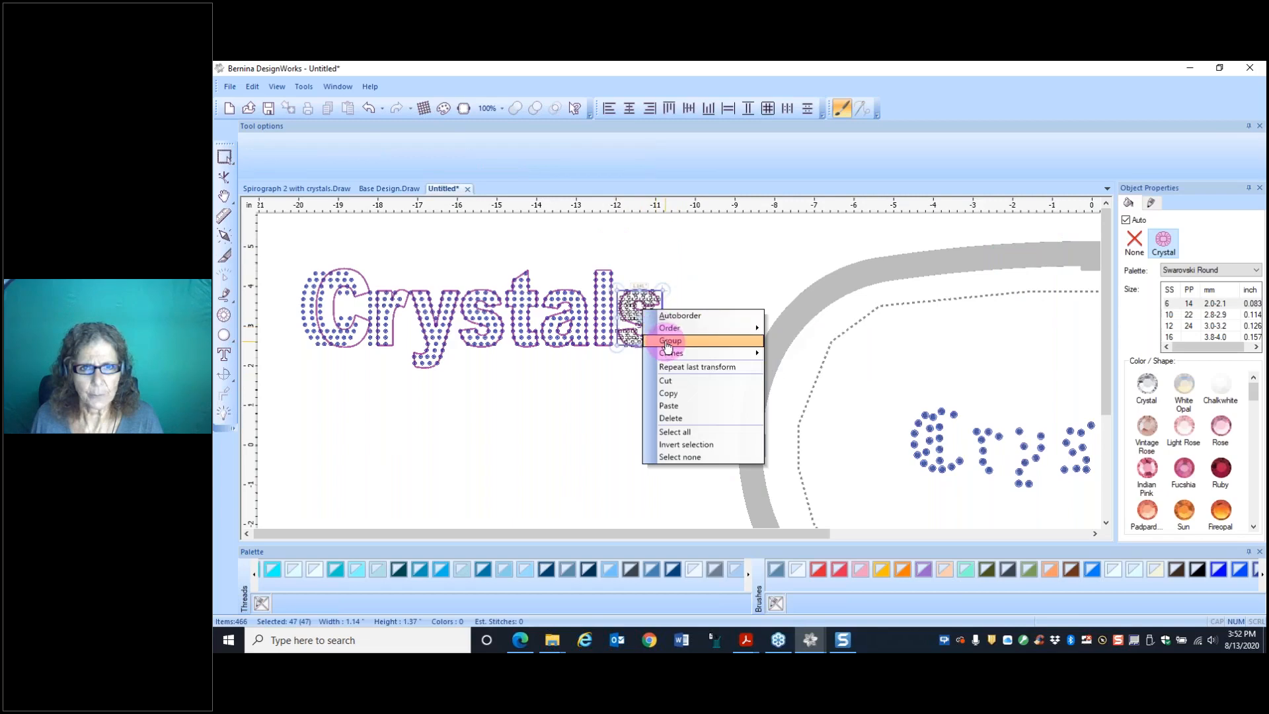
{"action": "left_click", "coordinate": [668, 341]}
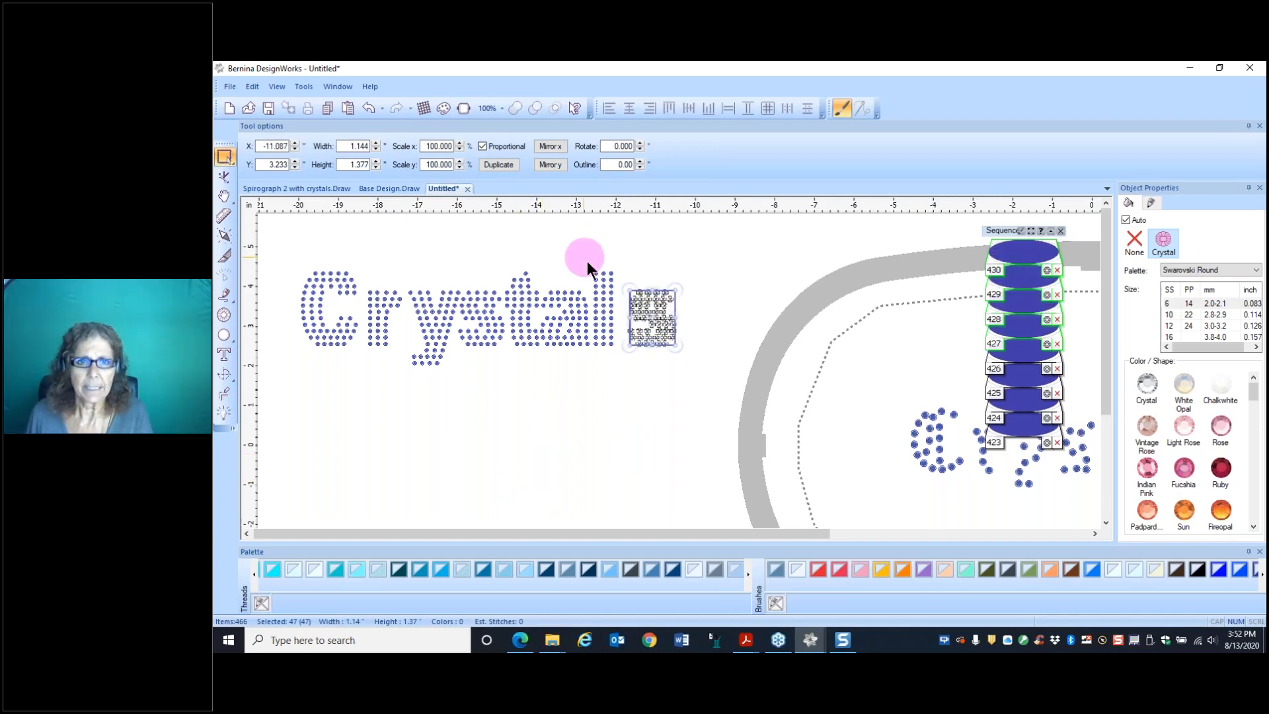
Step: Group the crystals of the letter l and nudge them right to about X -12.12 inches
{"action": "left_click_drag", "start_coordinate": [587, 263], "coordinate": [621, 361]}
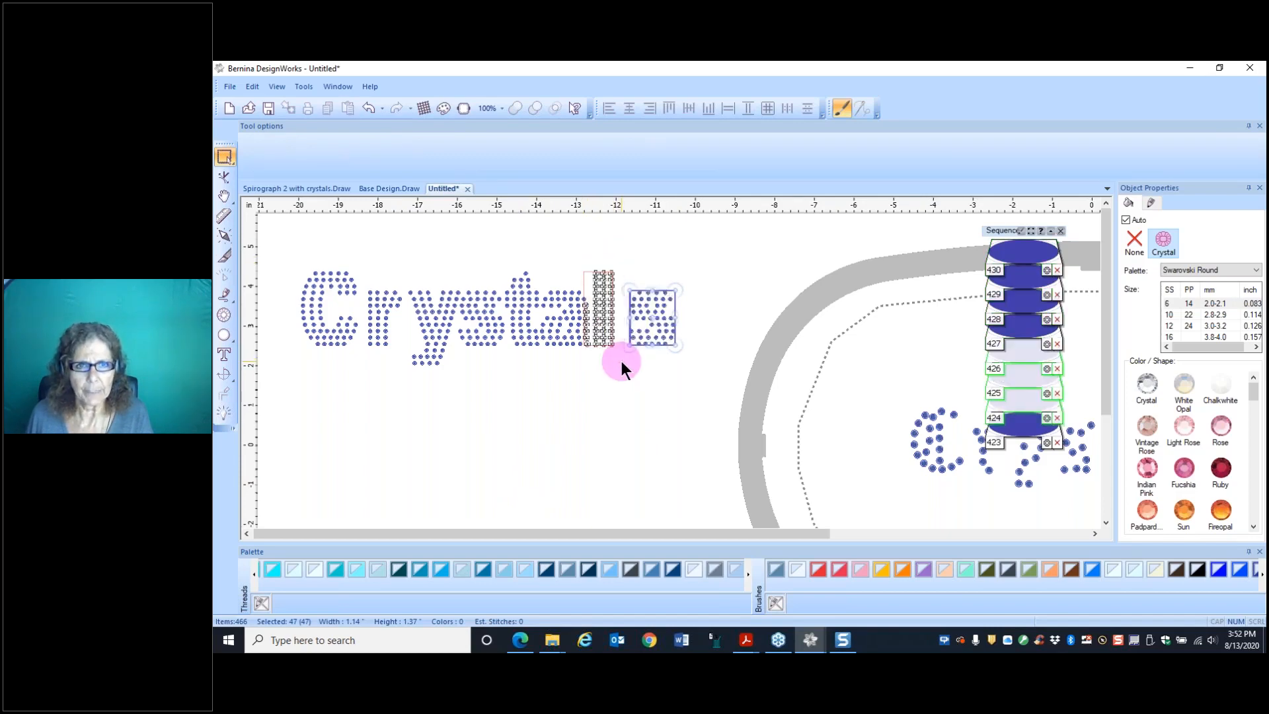
{"action": "left_click", "coordinate": [605, 413]}
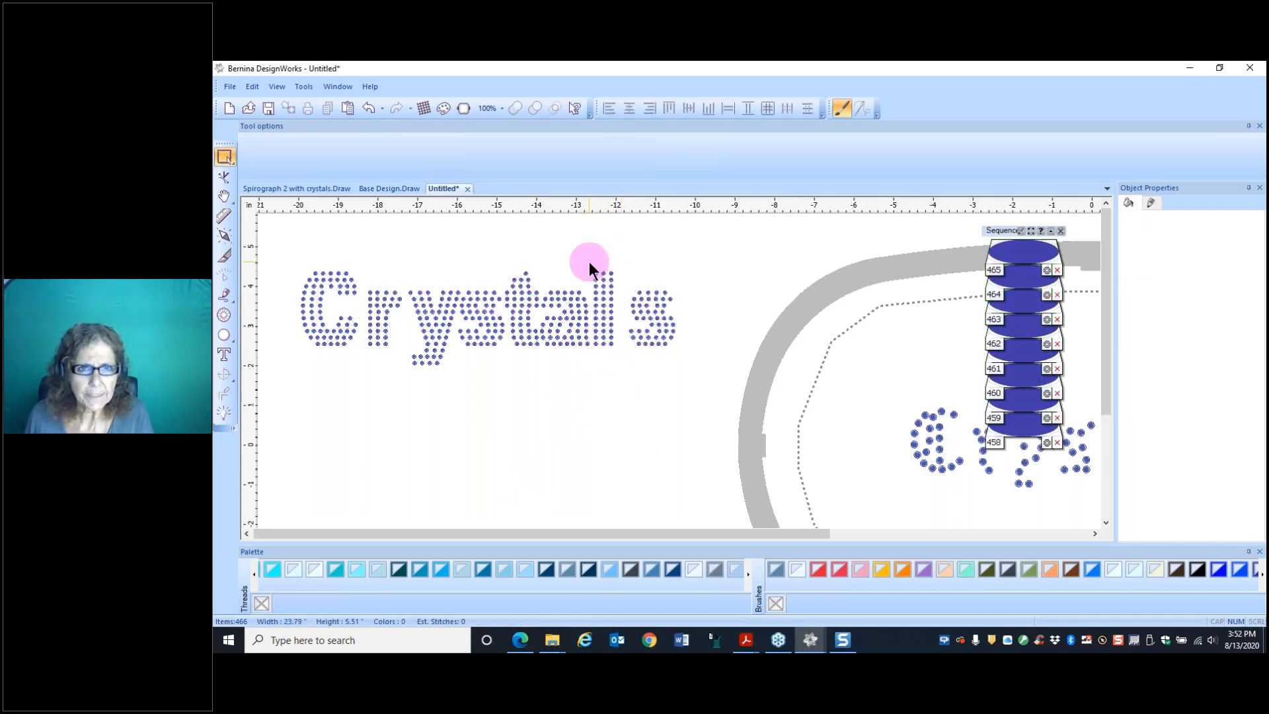
{"action": "left_click_drag", "start_coordinate": [589, 262], "coordinate": [618, 353]}
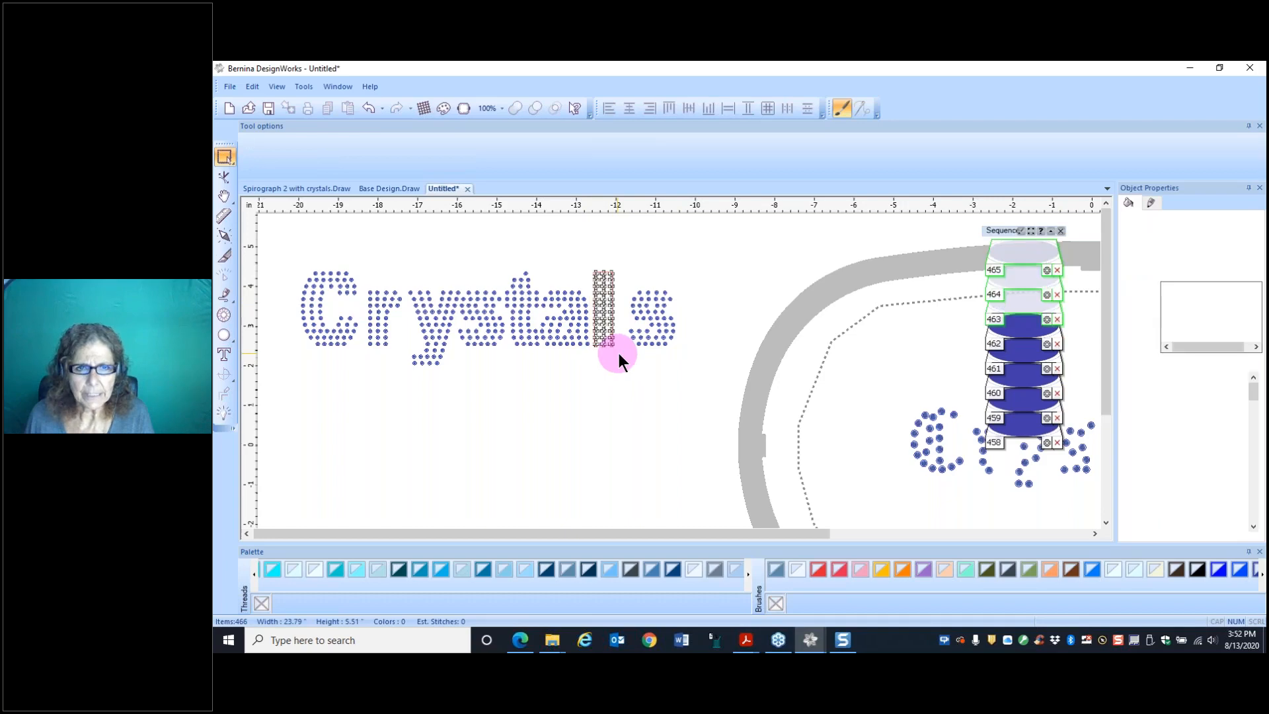
{"action": "left_click", "coordinate": [603, 317]}
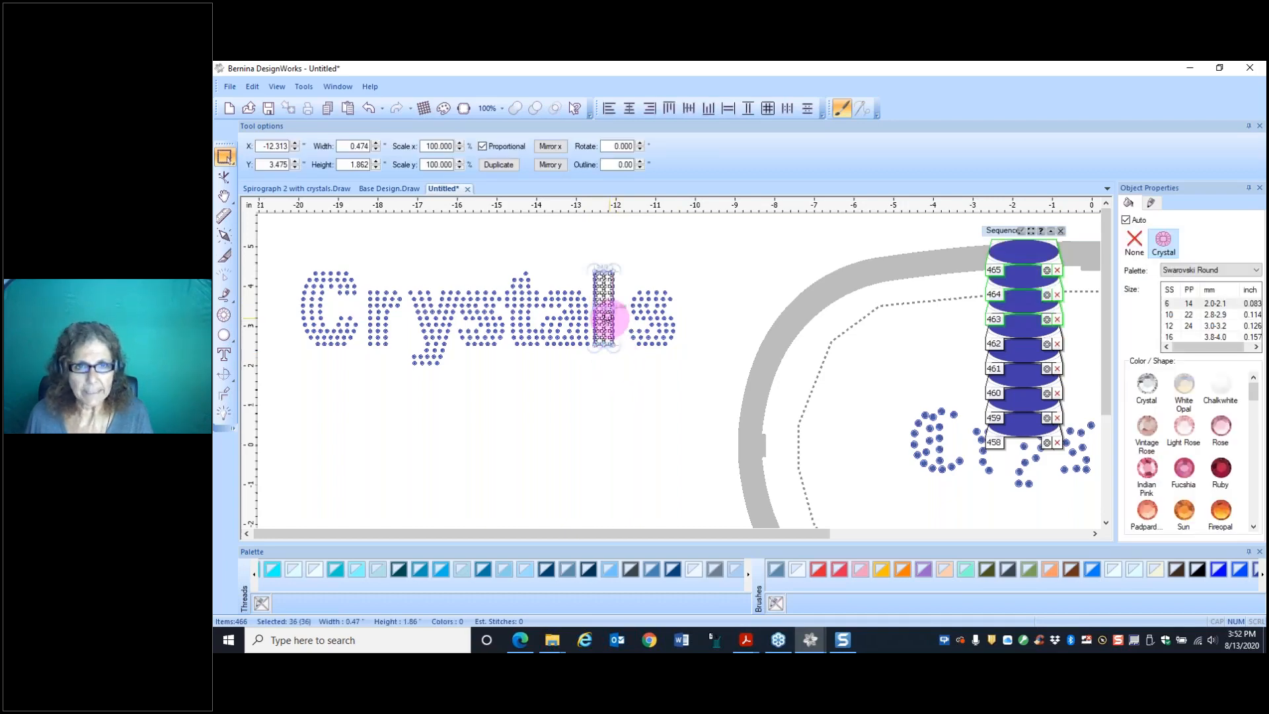
{"action": "right_click", "coordinate": [601, 313]}
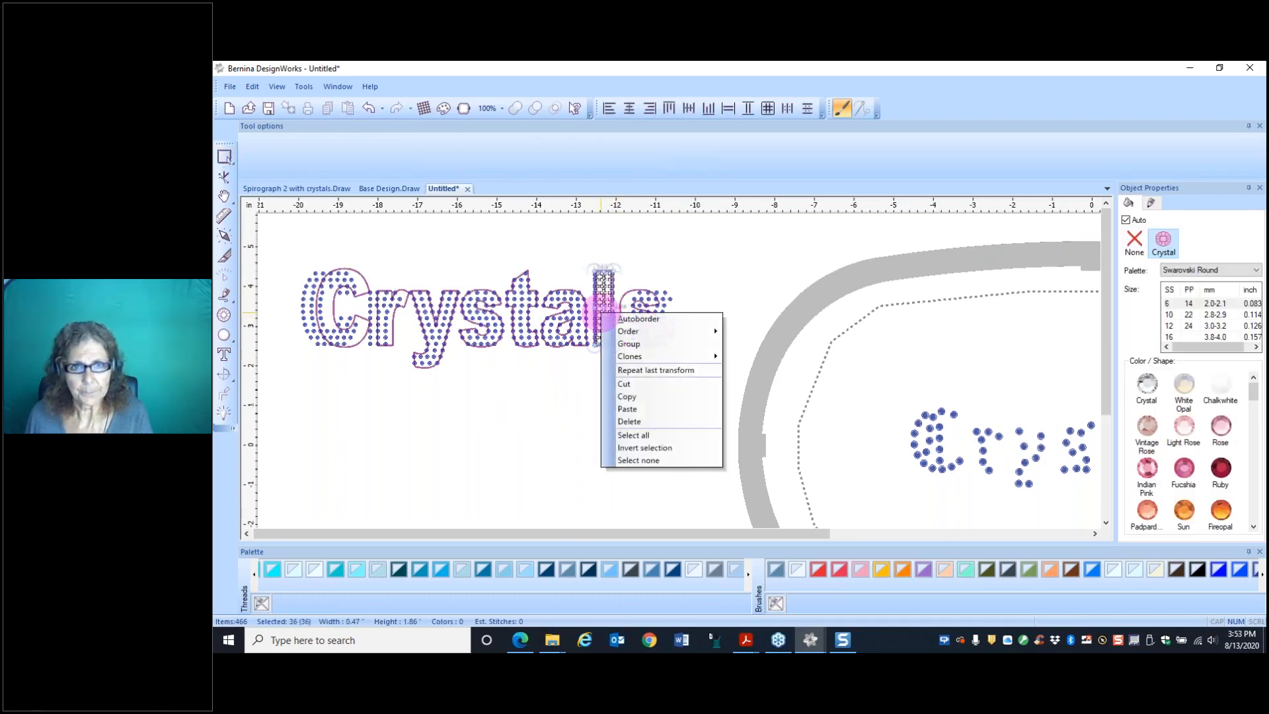
{"action": "left_click", "coordinate": [623, 344]}
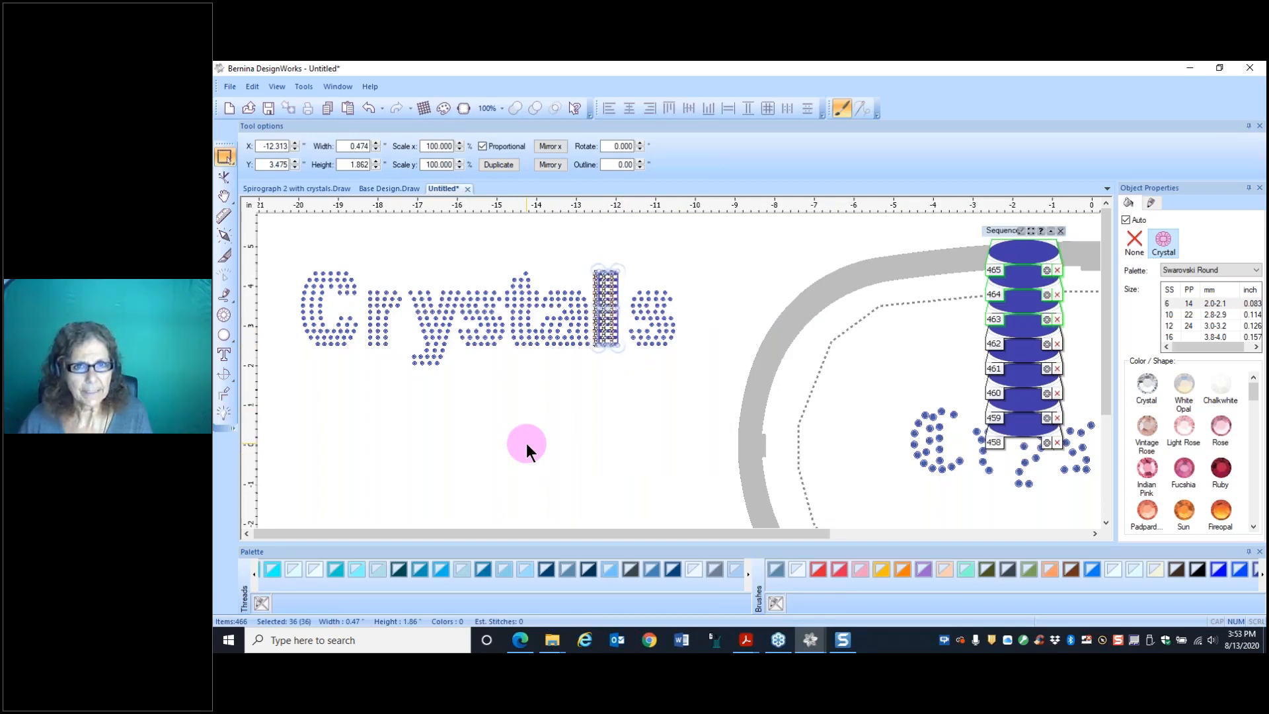
{"action": "key", "text": "Right"}
{"action": "key", "text": "Right"}
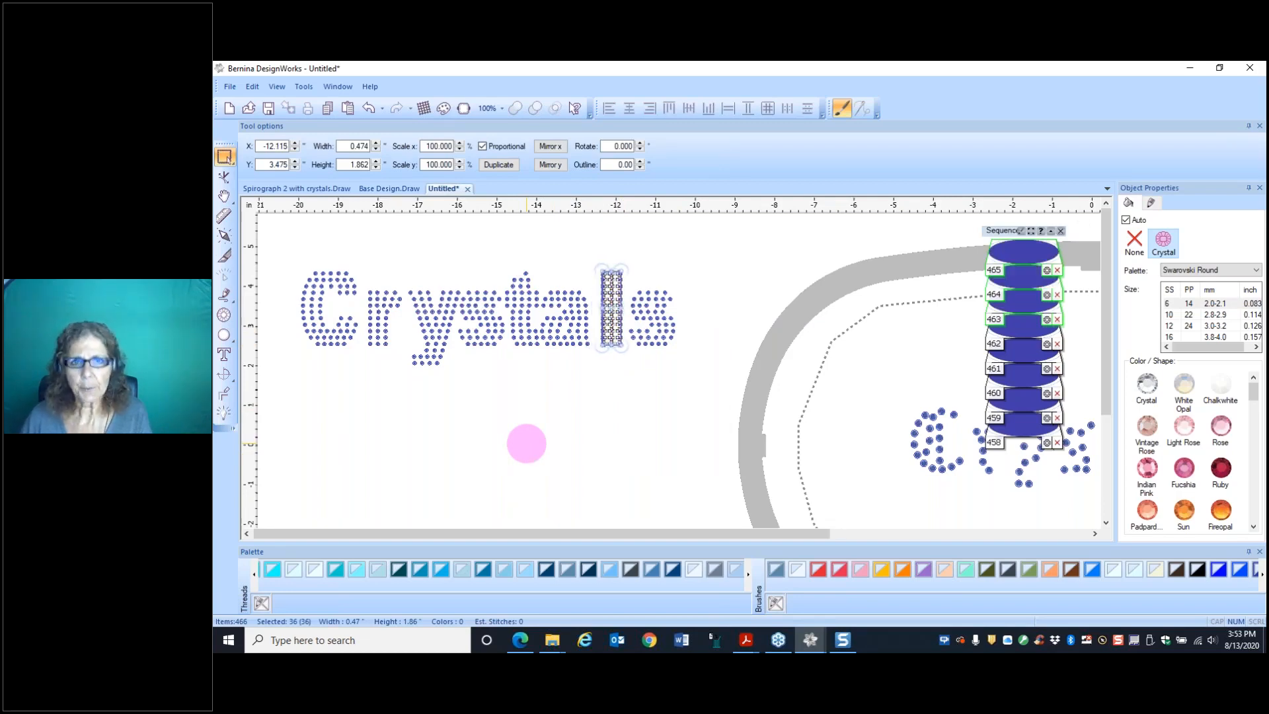
{"action": "left_click", "coordinate": [562, 410]}
Step: Group the crystals of the letter a and nudge them right to about X -13.16 inches
{"action": "left_click_drag", "start_coordinate": [595, 377], "coordinate": [540, 260]}
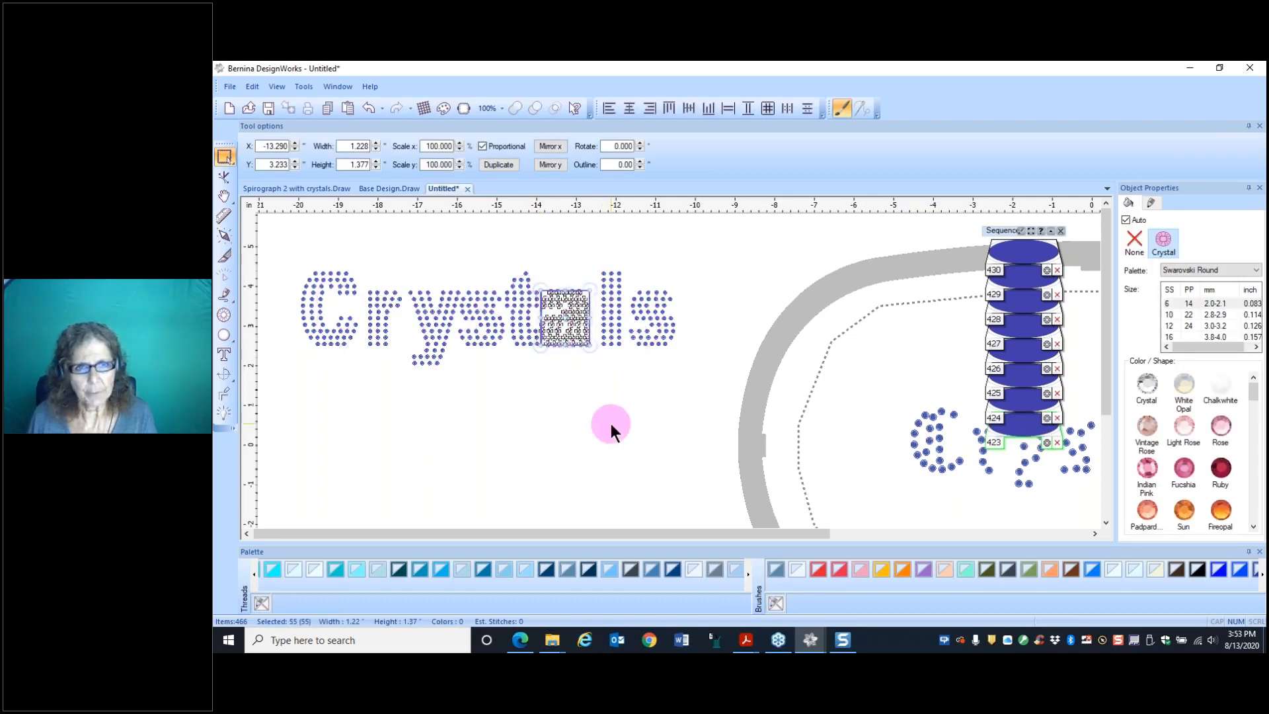
{"action": "right_click", "coordinate": [570, 338]}
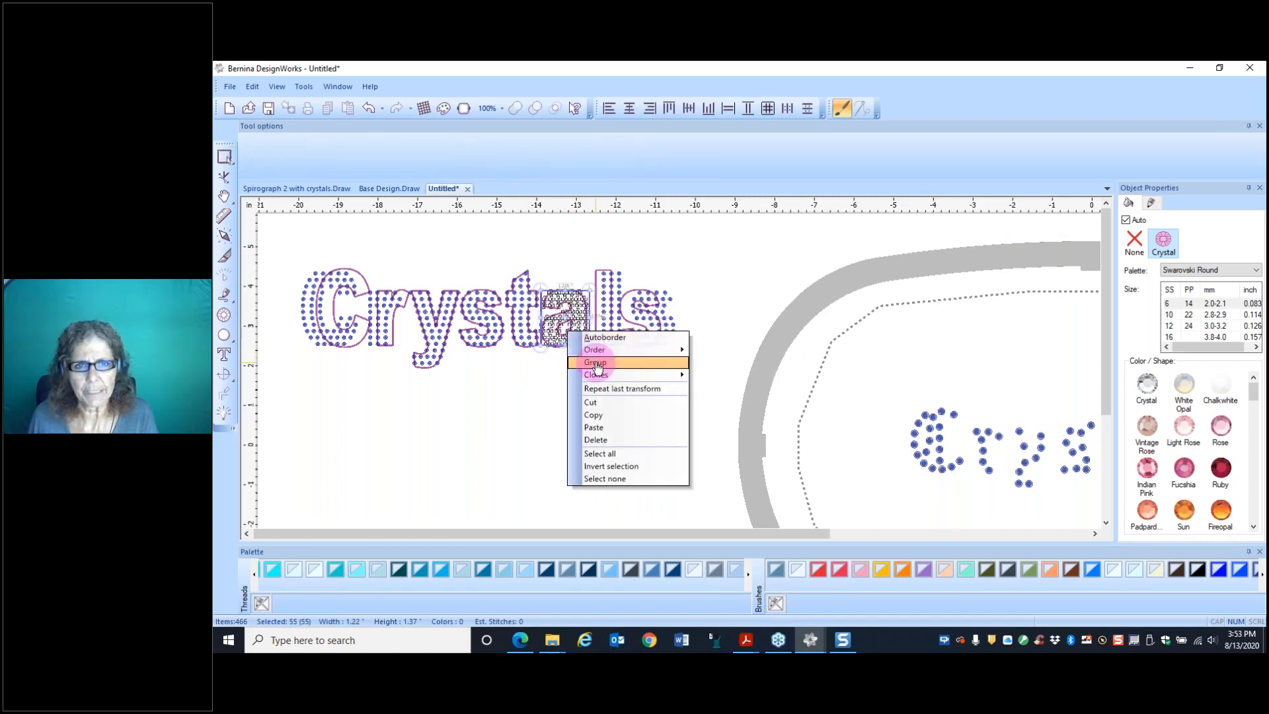
{"action": "left_click", "coordinate": [536, 422]}
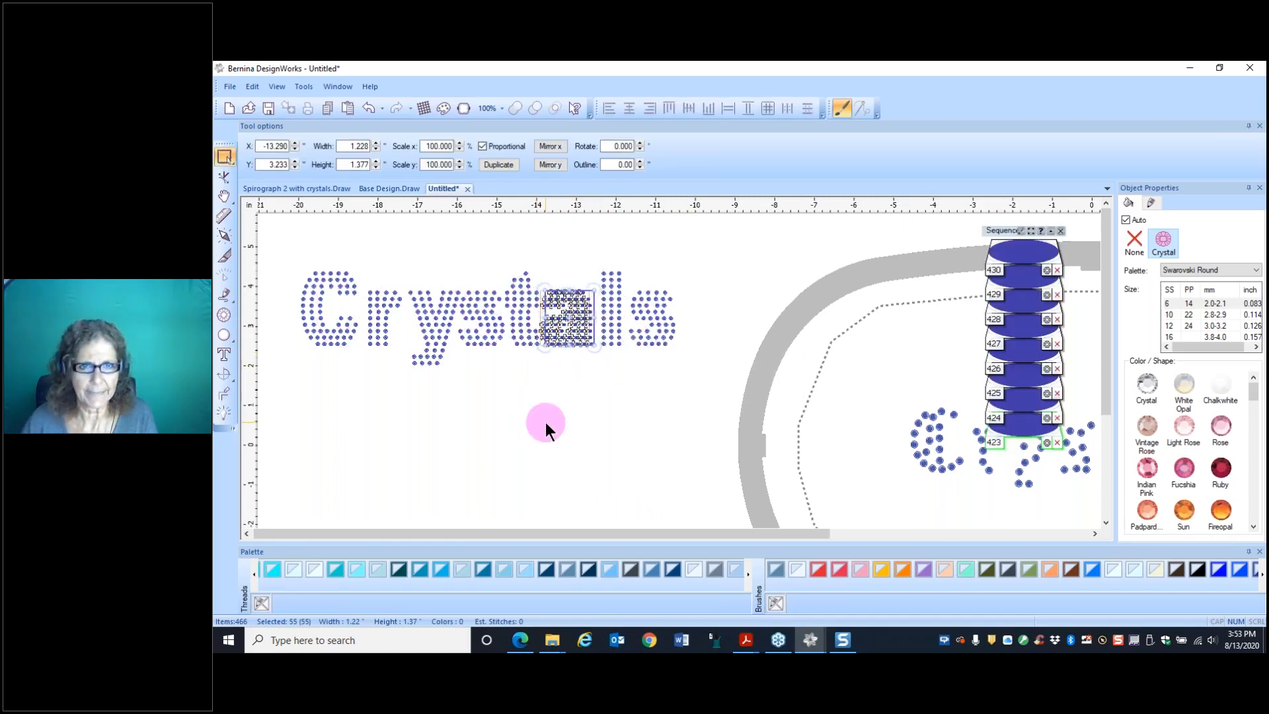
{"action": "key", "text": "Right"}
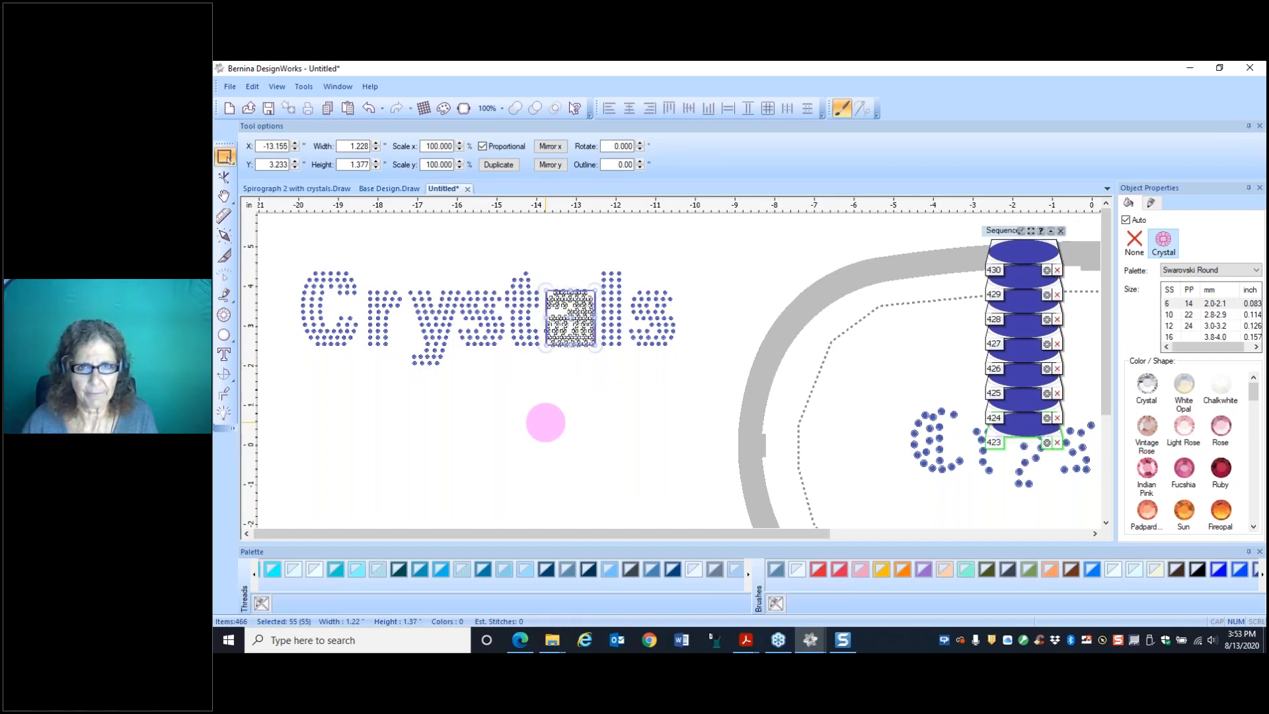
Step: Preview the crystal templates of both Crystals words in the Crystals to Machine export and close it without exporting
{"action": "left_click", "coordinate": [562, 415]}
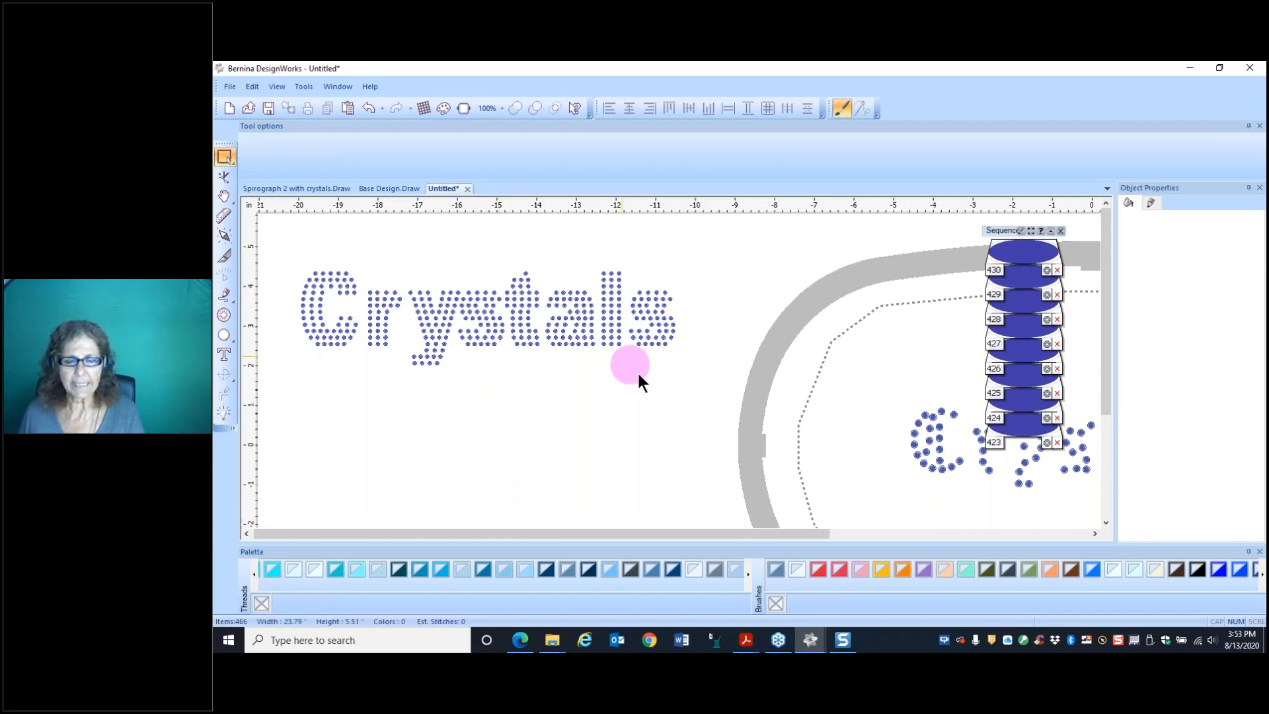
{"action": "scroll", "coordinate": [725, 360], "scroll_direction": "down", "scroll_amount": 1}
{"action": "scroll", "coordinate": [727, 364], "scroll_direction": "down", "scroll_amount": 2}
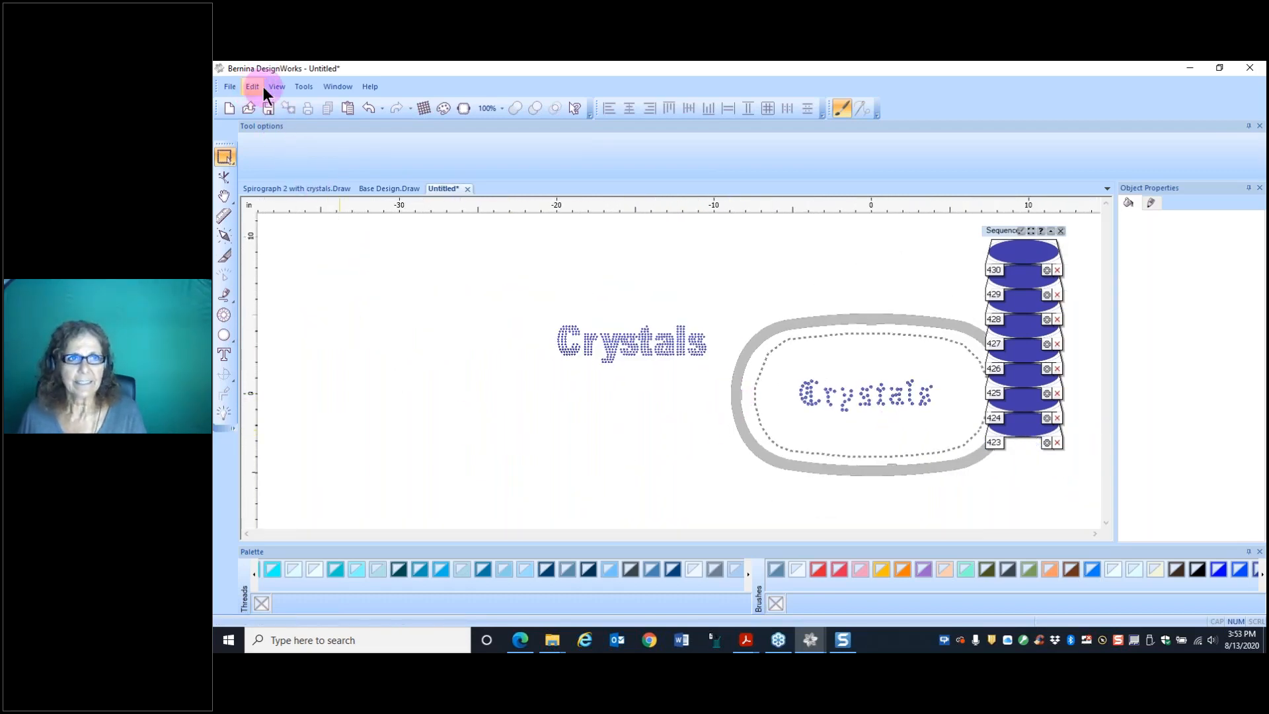
{"action": "left_click", "coordinate": [228, 86]}
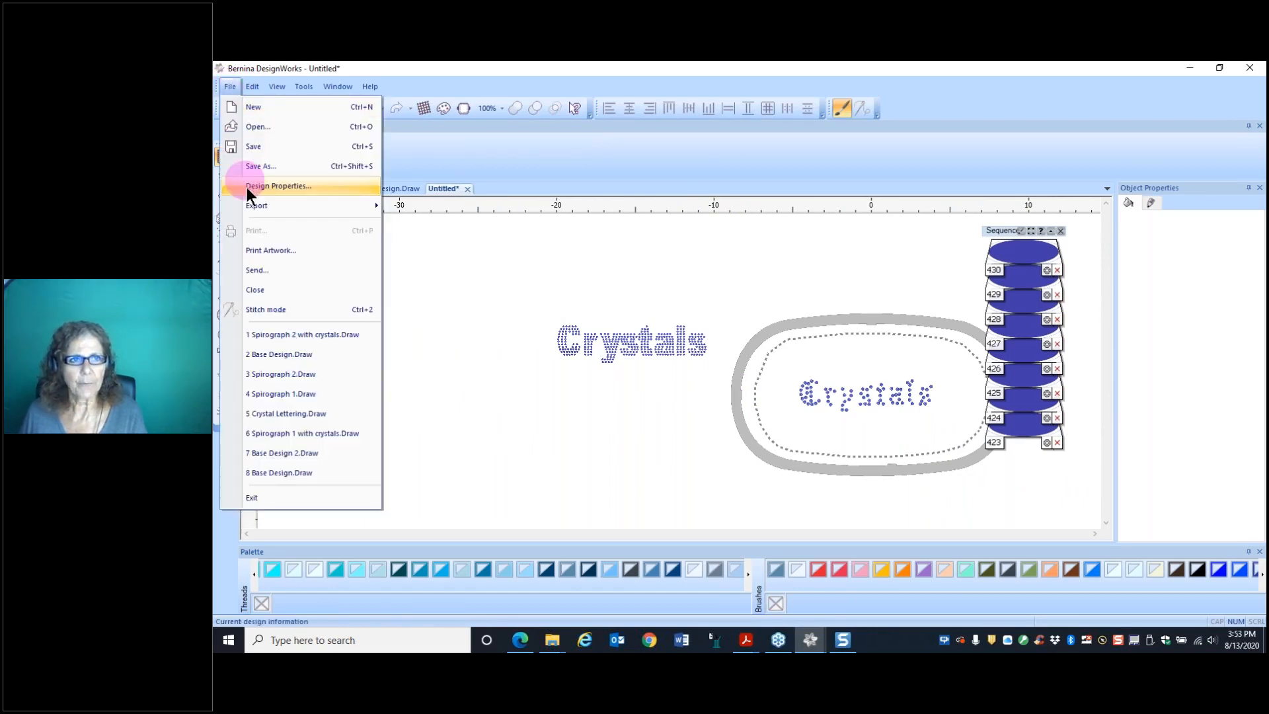
{"action": "mouse_move", "coordinate": [362, 209]}
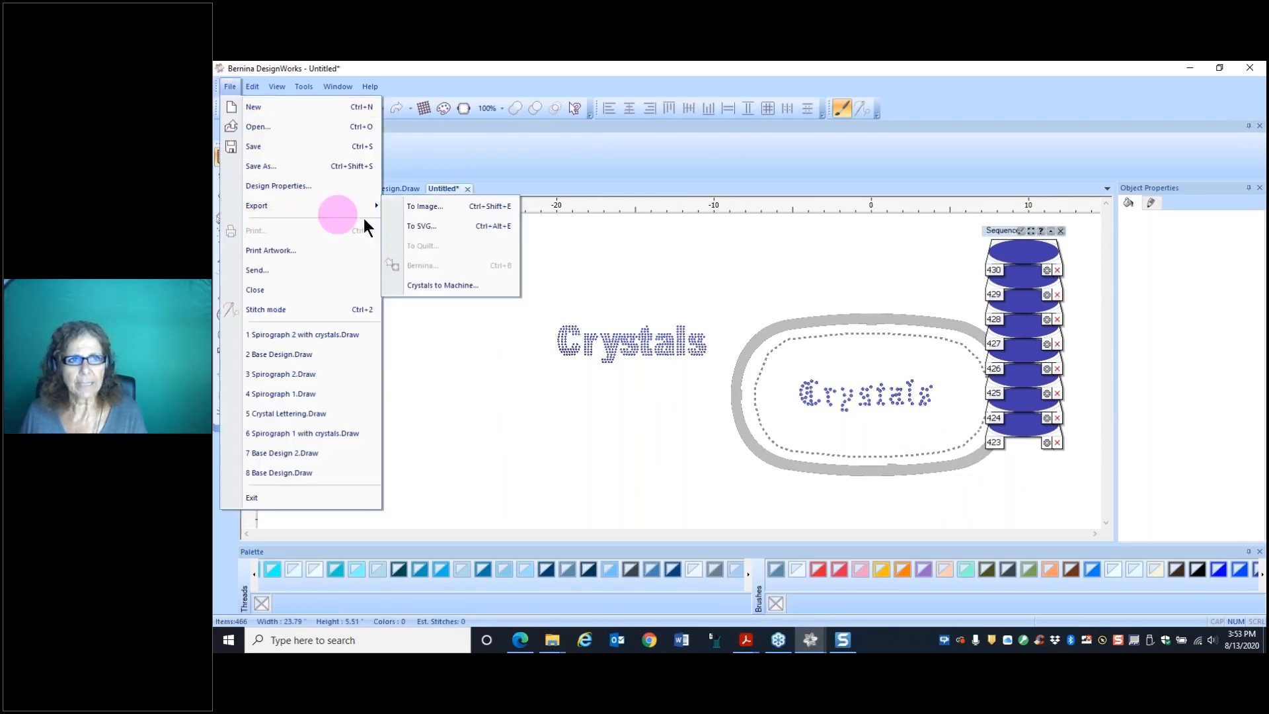
{"action": "left_click", "coordinate": [445, 286]}
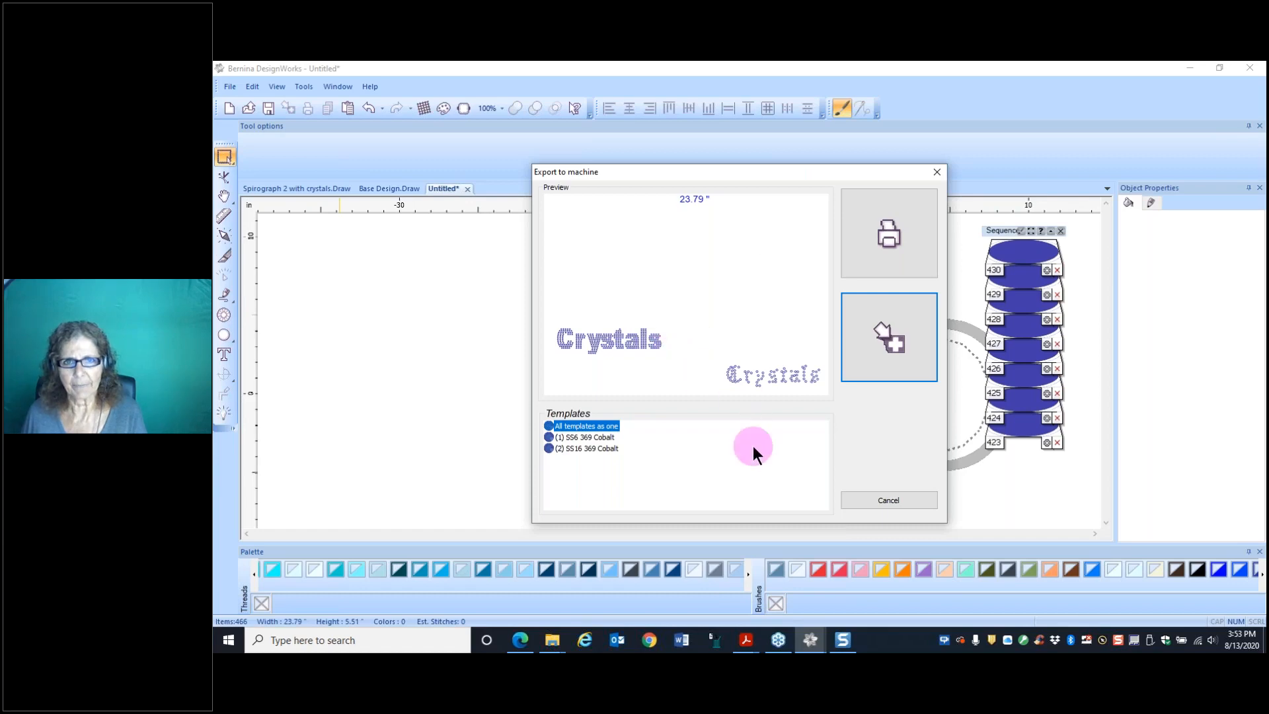
{"action": "left_click", "coordinate": [936, 170]}
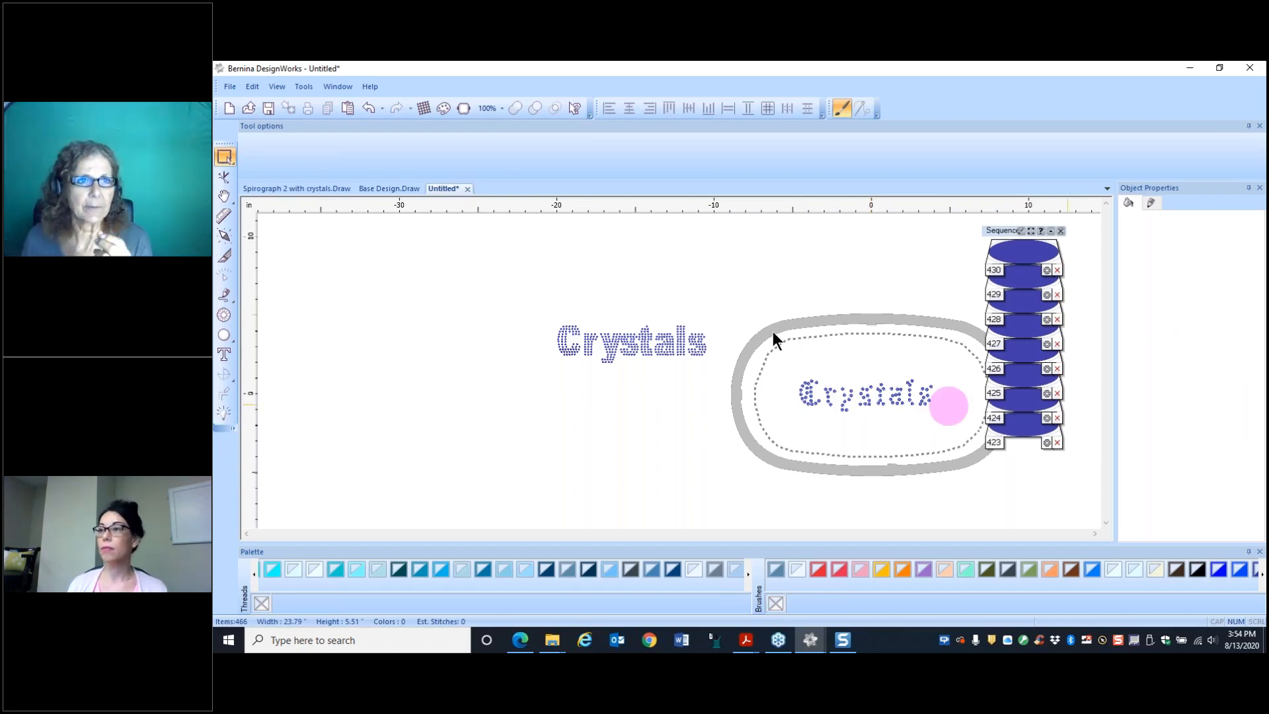
Step: Switch to the Spirograph 2 with crystals design and examine the stitching and crystals around its centre
{"action": "left_click", "coordinate": [300, 188]}
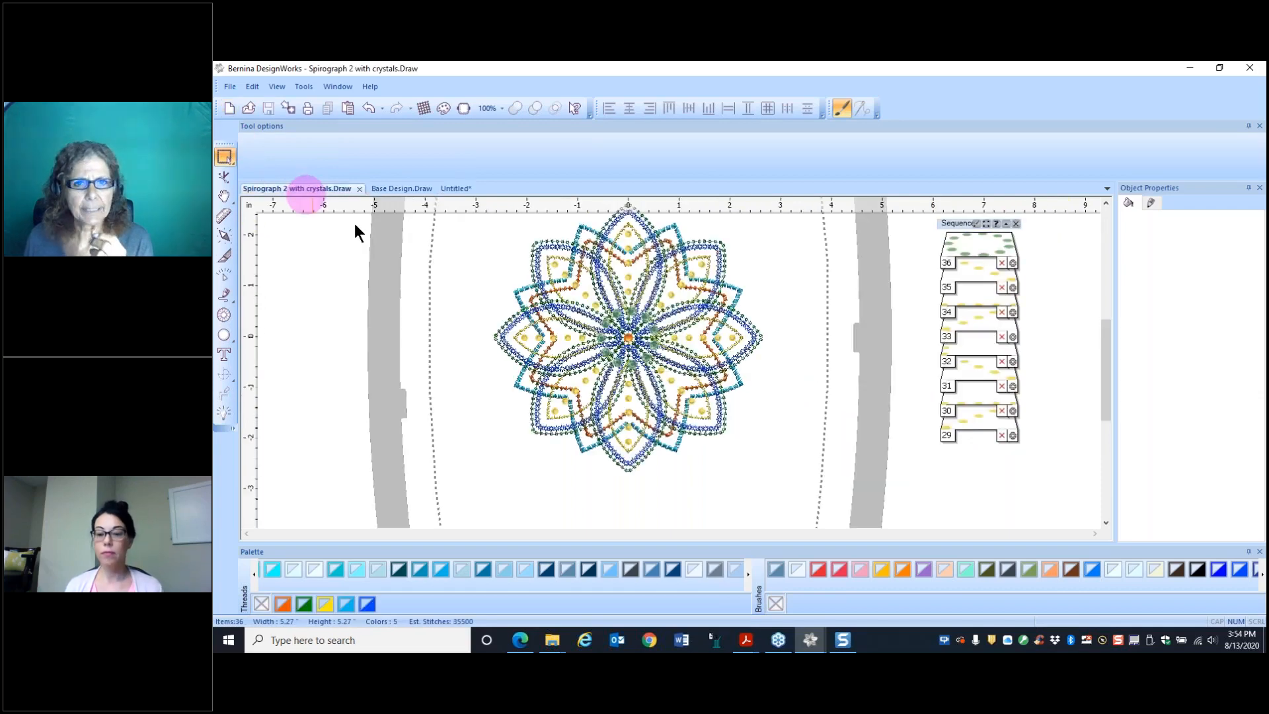
{"action": "scroll", "coordinate": [681, 340], "scroll_direction": "up", "scroll_amount": 2}
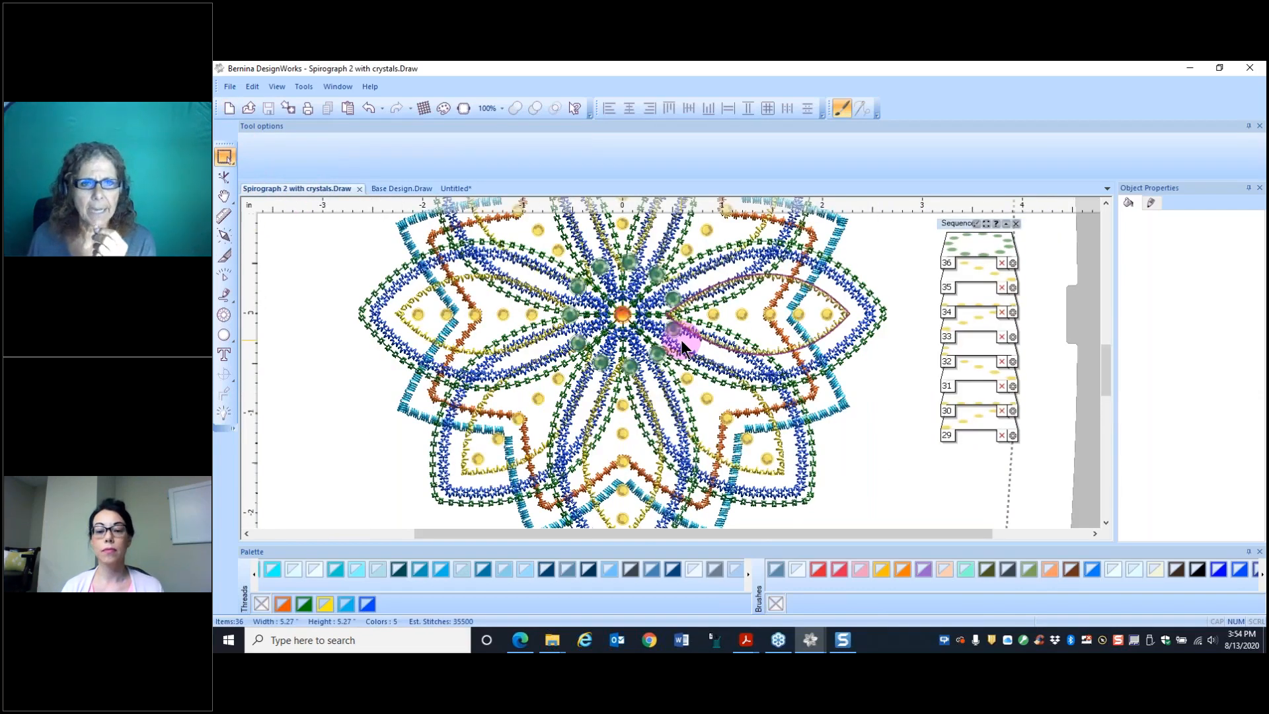
{"action": "scroll", "coordinate": [681, 340], "scroll_direction": "up", "scroll_amount": 2}
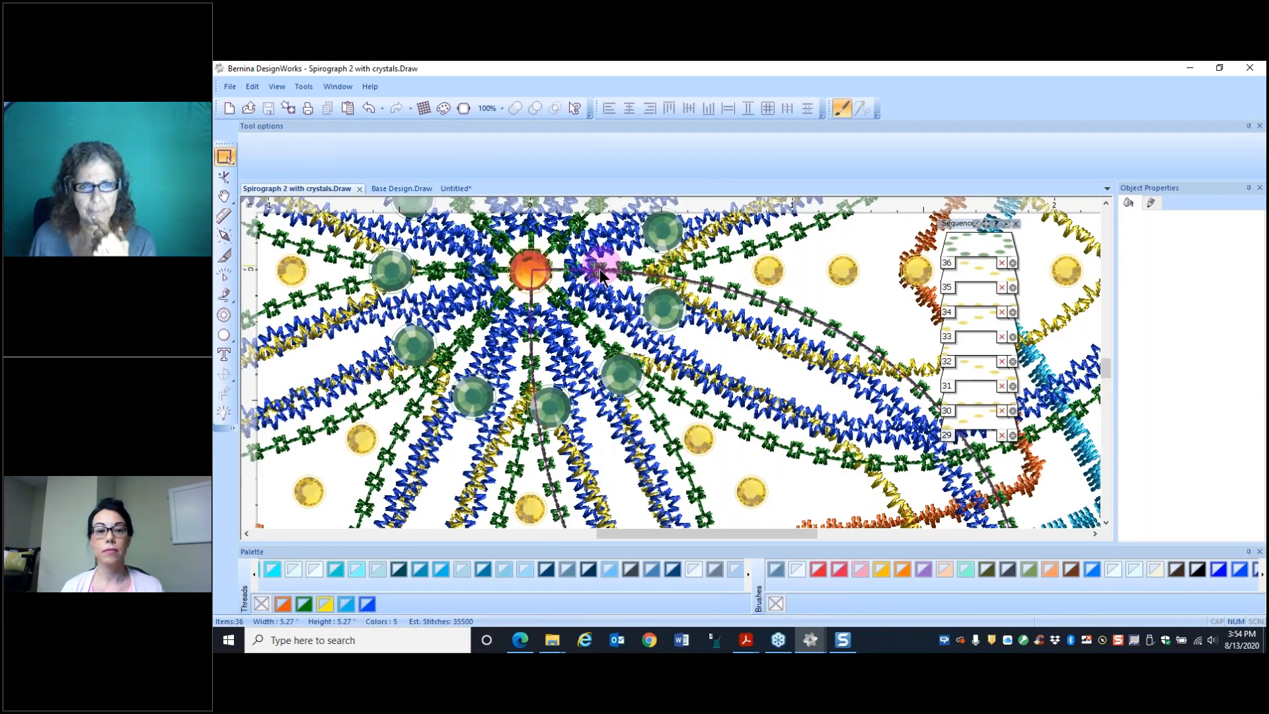
{"action": "mouse_move", "coordinate": [600, 269]}
{"action": "left_mouse_down"}
{"action": "mouse_move", "coordinate": [555, 361]}
{"action": "mouse_move", "coordinate": [514, 345]}
{"action": "mouse_move", "coordinate": [648, 287]}
{"action": "left_mouse_up"}
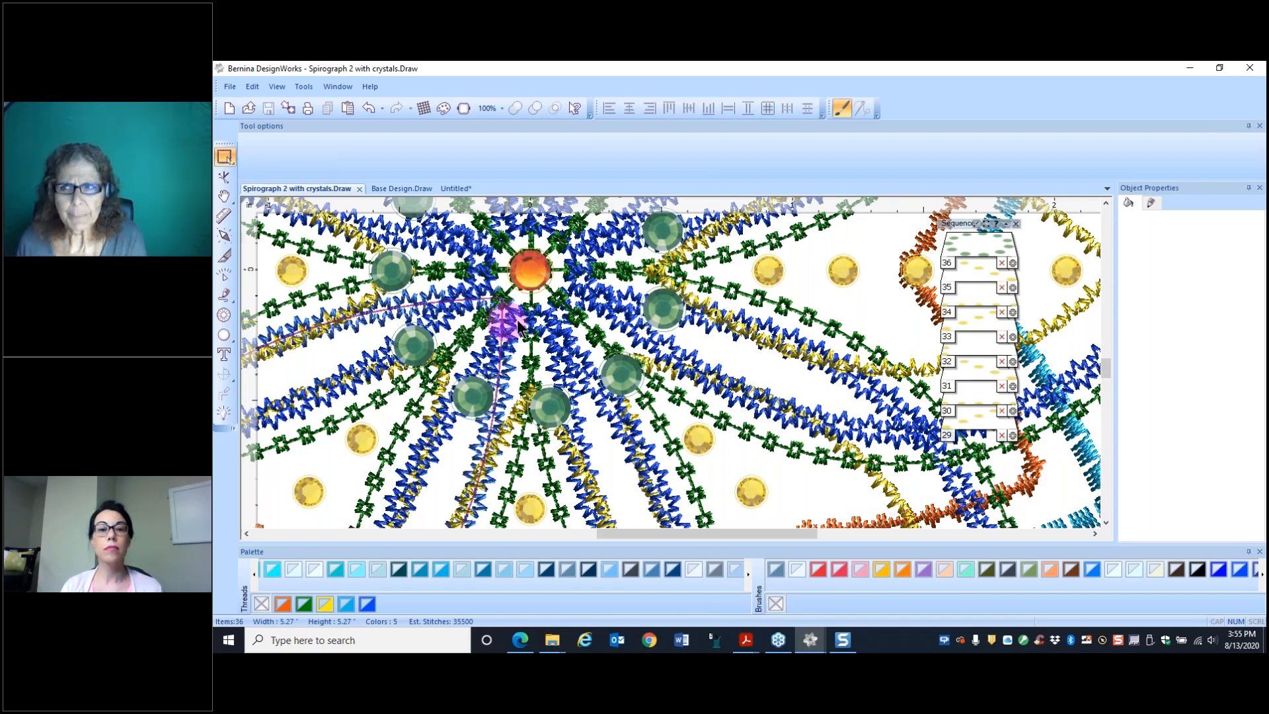
{"action": "left_click_drag", "start_coordinate": [517, 319], "coordinate": [858, 344]}
{"action": "scroll", "coordinate": [675, 362], "scroll_direction": "down", "scroll_amount": 3}
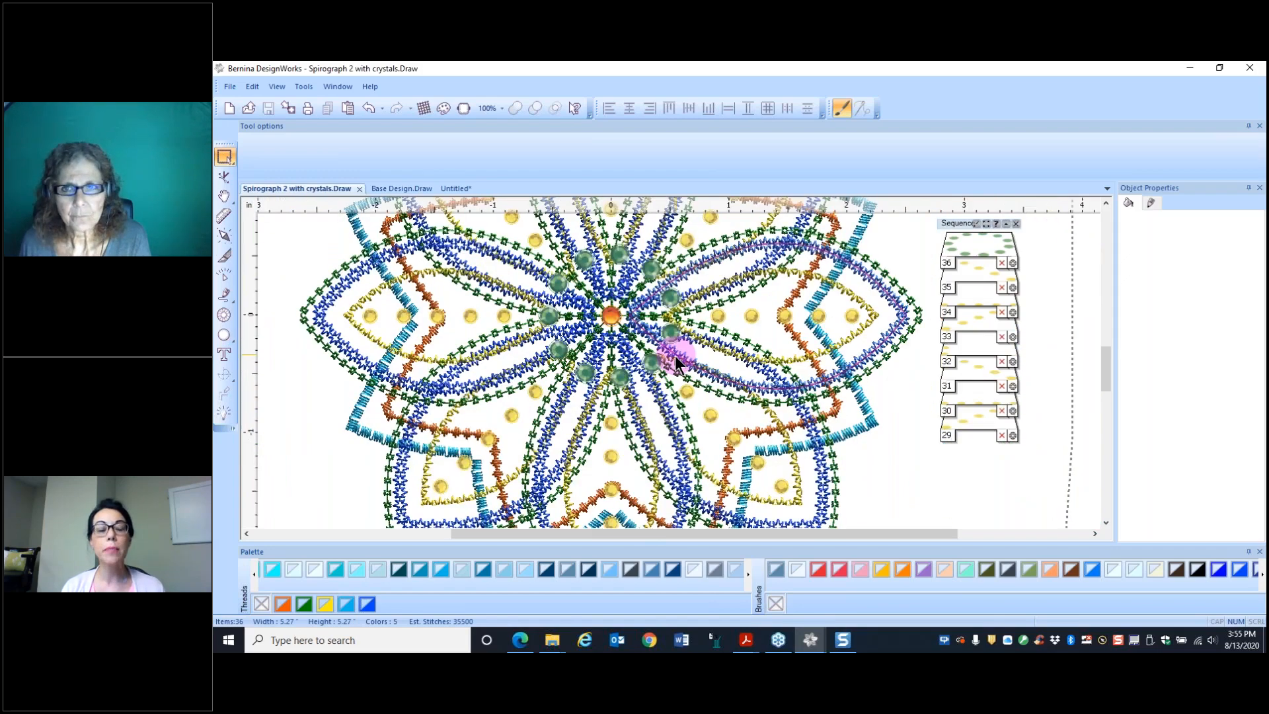
{"action": "scroll", "coordinate": [676, 362], "scroll_direction": "down", "scroll_amount": 2}
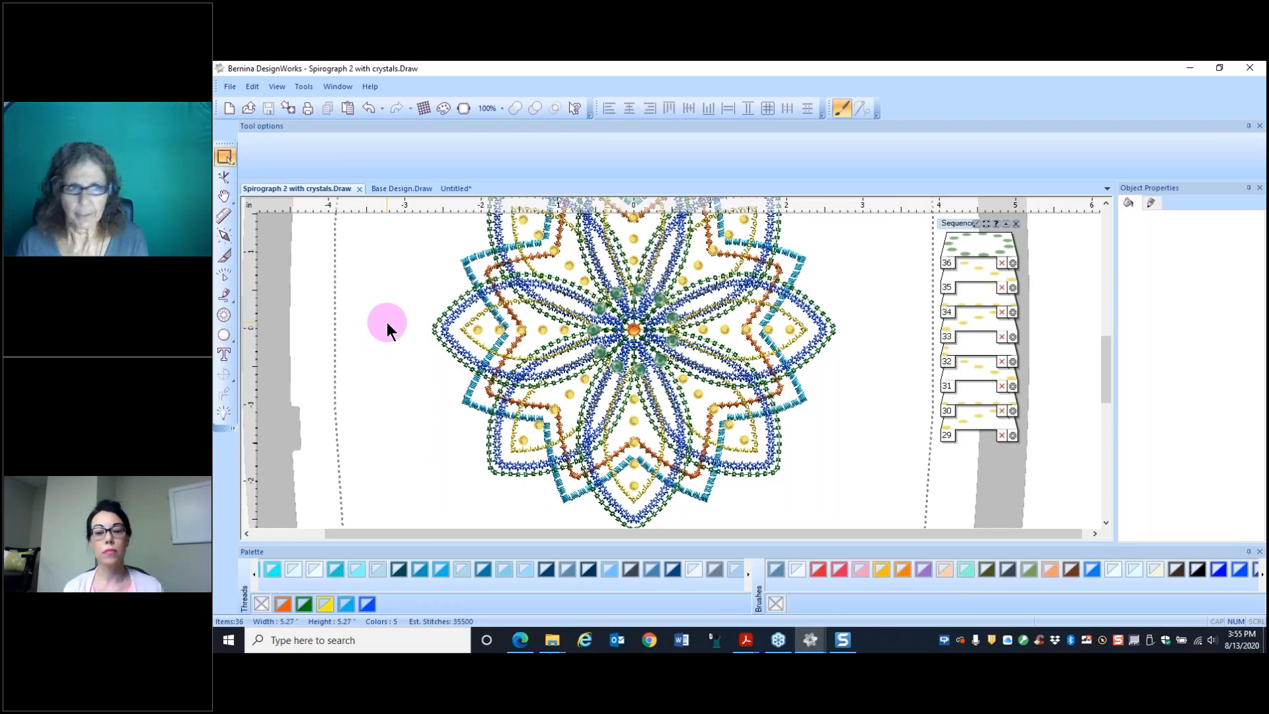
Step: Enable auto-sequence for the spirograph design and disable it again with the optimizer technique Nothing (Leave design as is)
{"action": "left_click", "coordinate": [225, 421]}
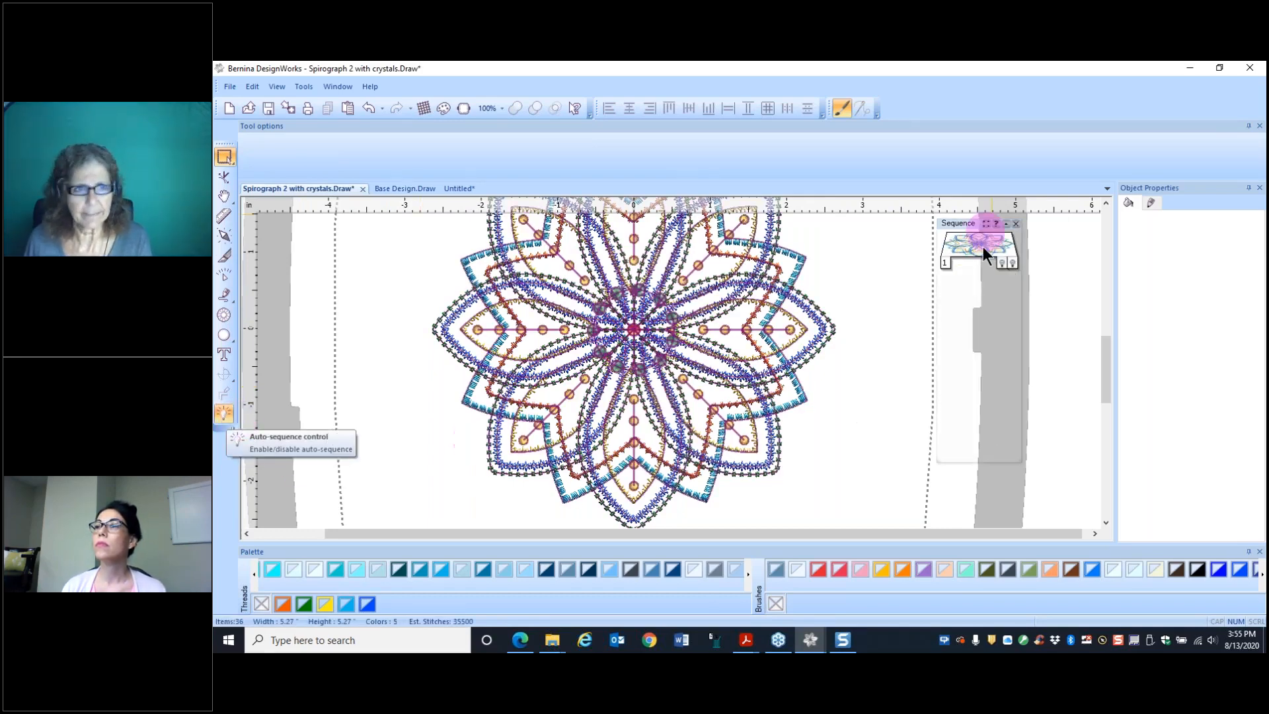
{"action": "left_click", "coordinate": [225, 414]}
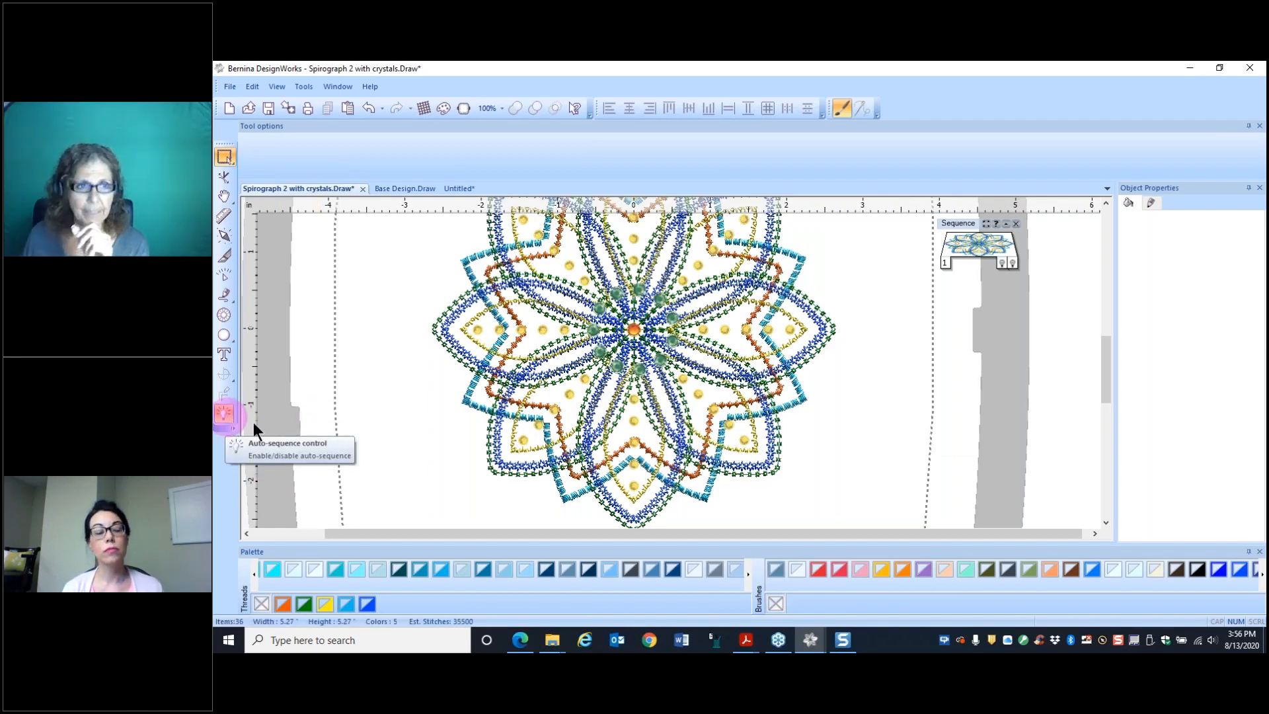
{"action": "left_click", "coordinate": [235, 417]}
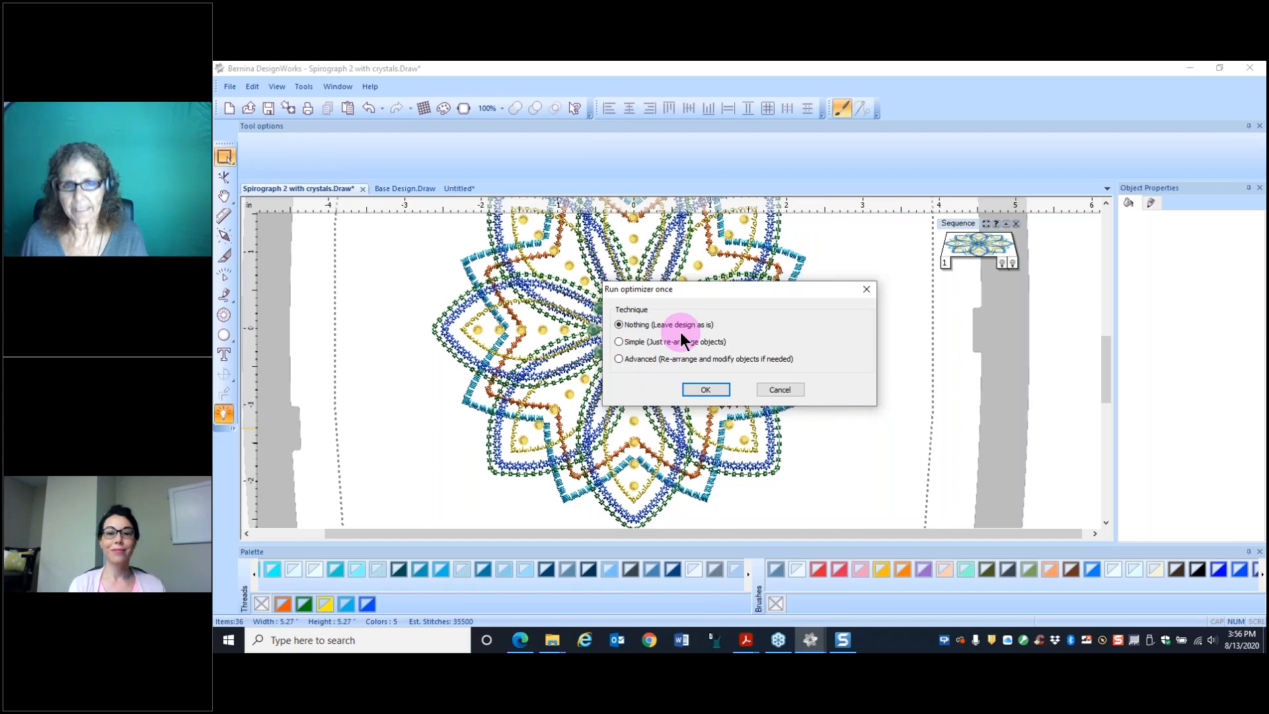
{"action": "left_click", "coordinate": [691, 390]}
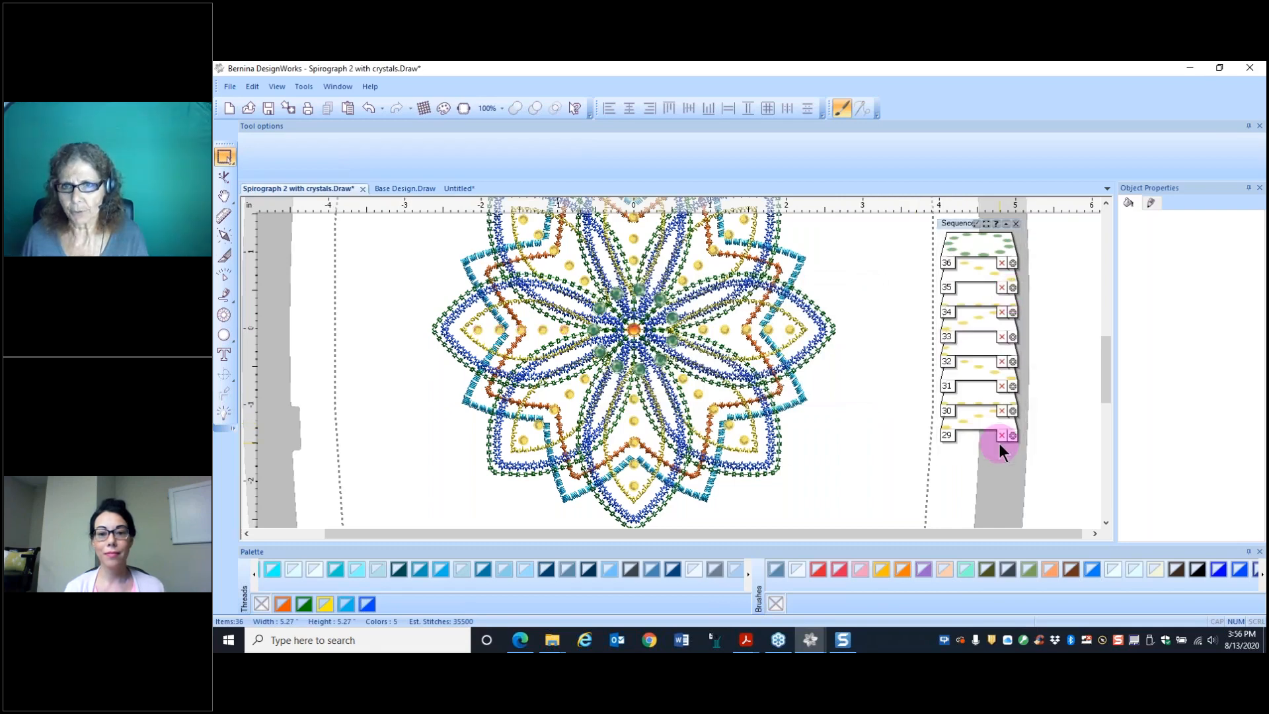
Step: Examine the first objects of the stitch sequence to identify which spirograph outline and colour each one is
{"action": "left_click_drag", "start_coordinate": [1026, 263], "coordinate": [1043, 454]}
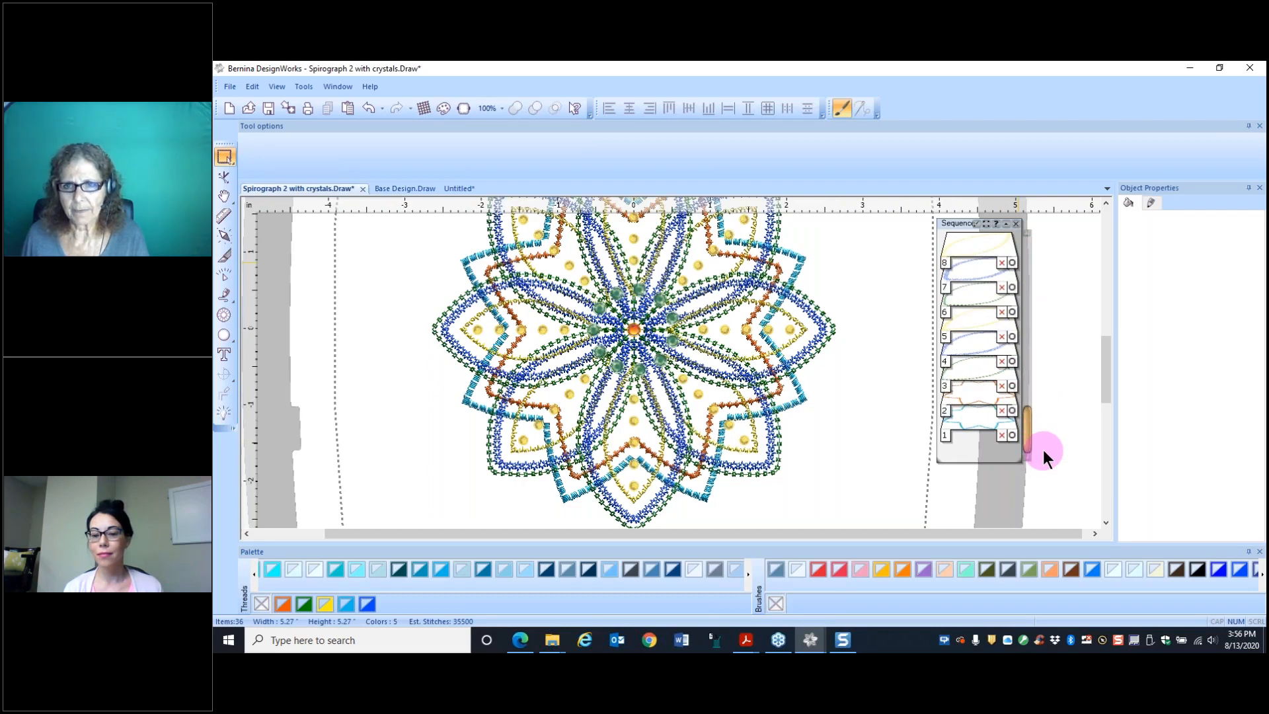
{"action": "left_click", "coordinate": [976, 423]}
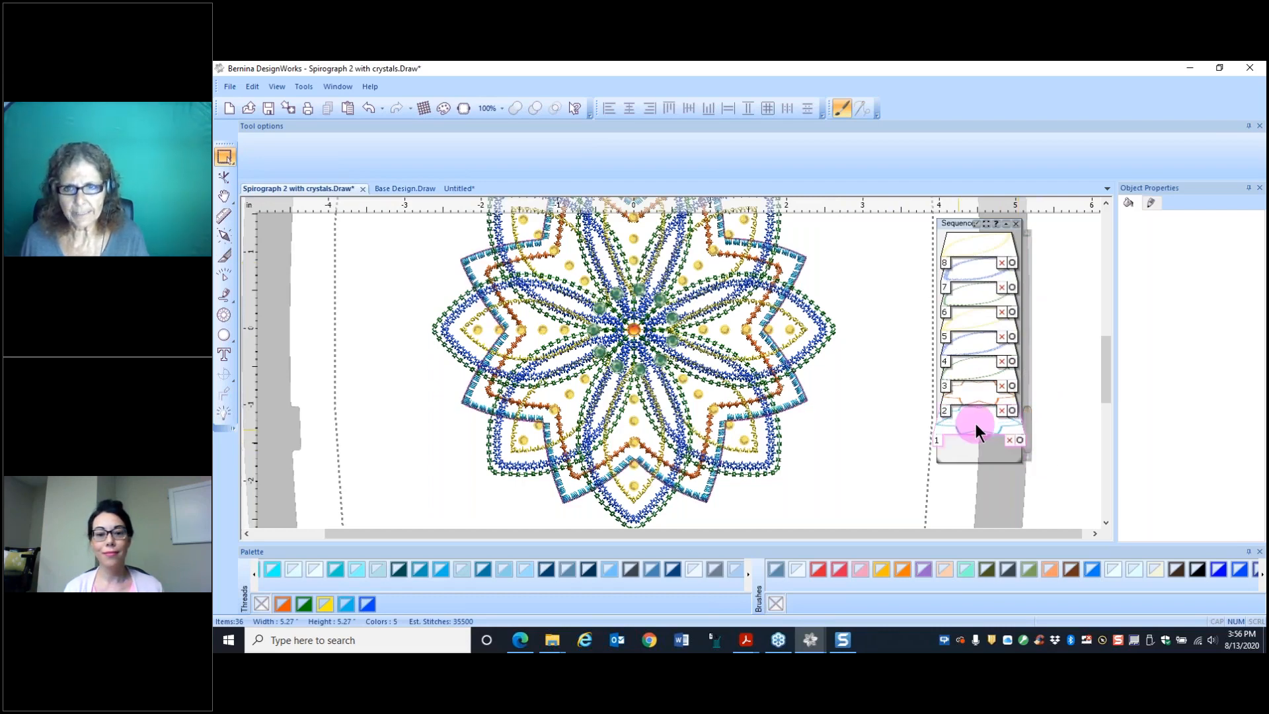
{"action": "left_click_drag", "start_coordinate": [977, 423], "coordinate": [985, 405]}
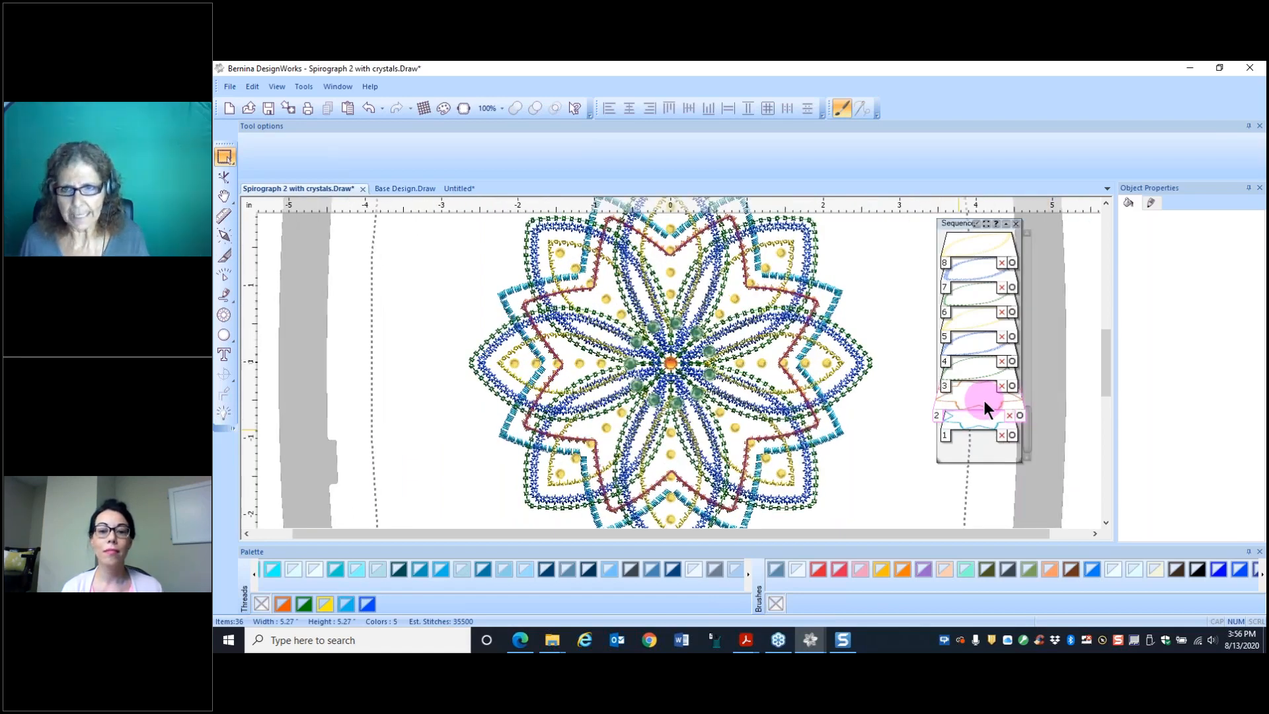
{"action": "left_click", "coordinate": [973, 379]}
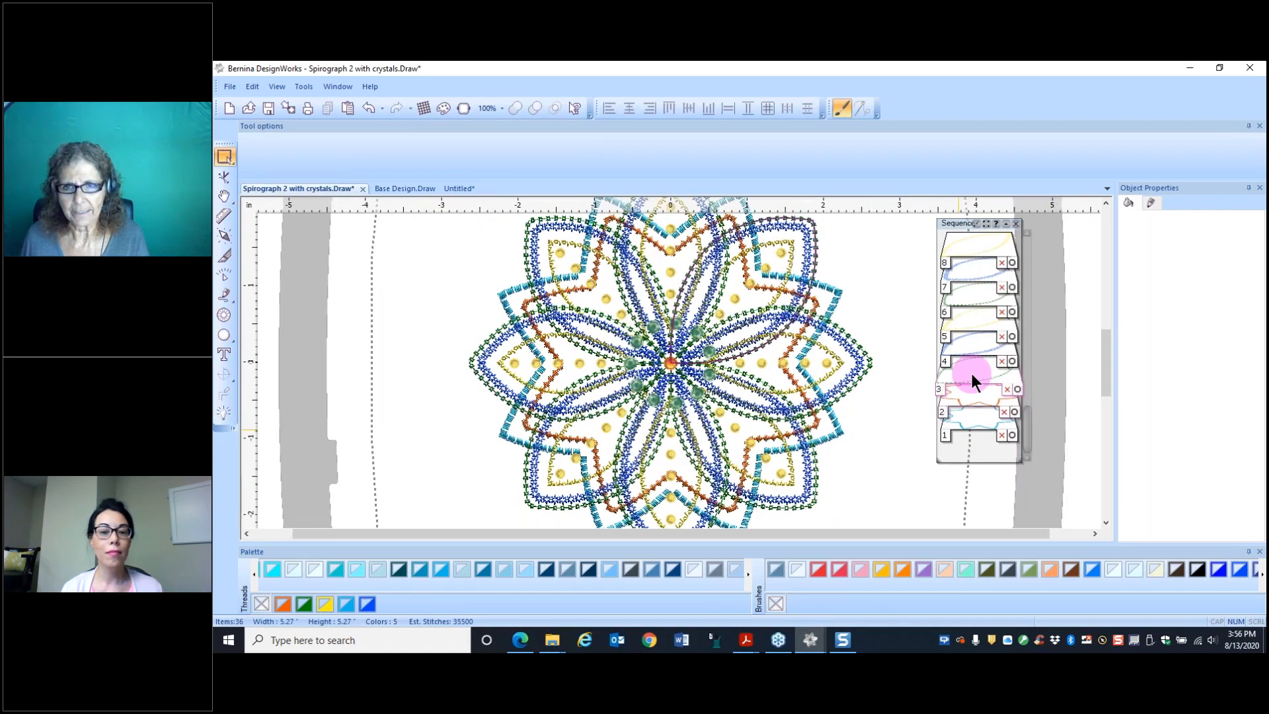
{"action": "scroll", "coordinate": [985, 370], "scroll_direction": "up", "scroll_amount": 1}
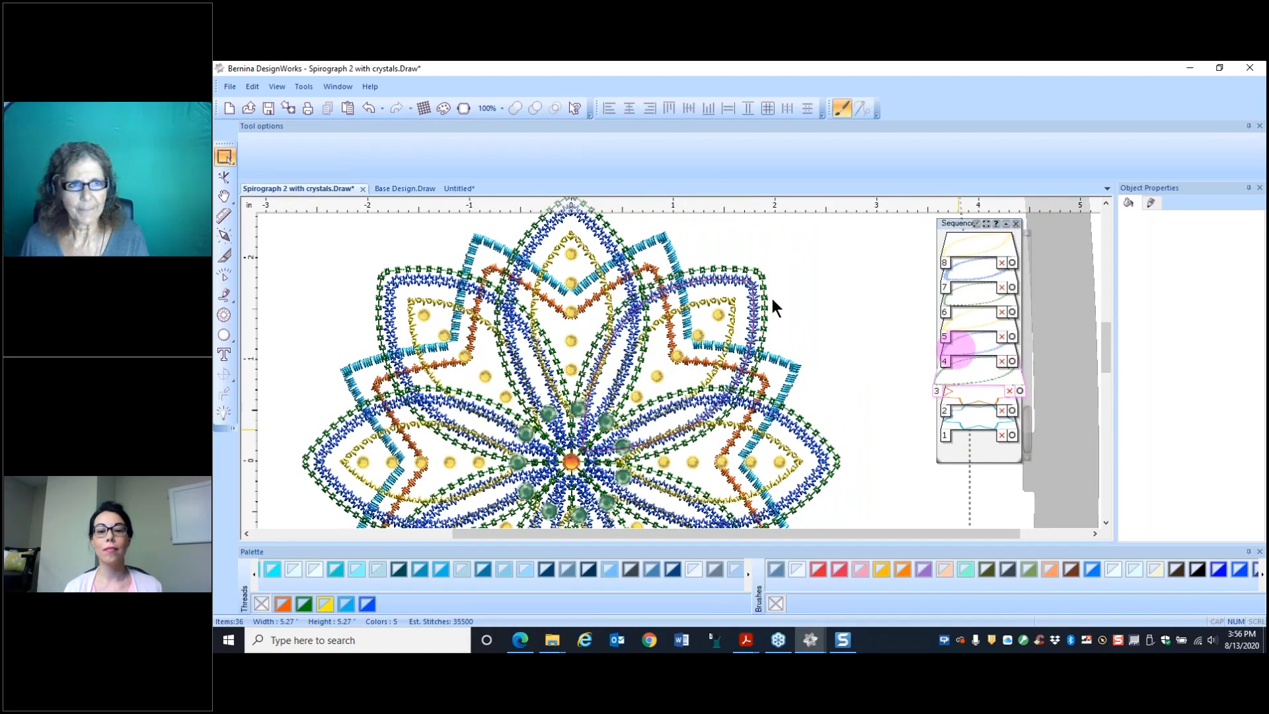
{"action": "scroll", "coordinate": [772, 299], "scroll_direction": "down", "scroll_amount": 1}
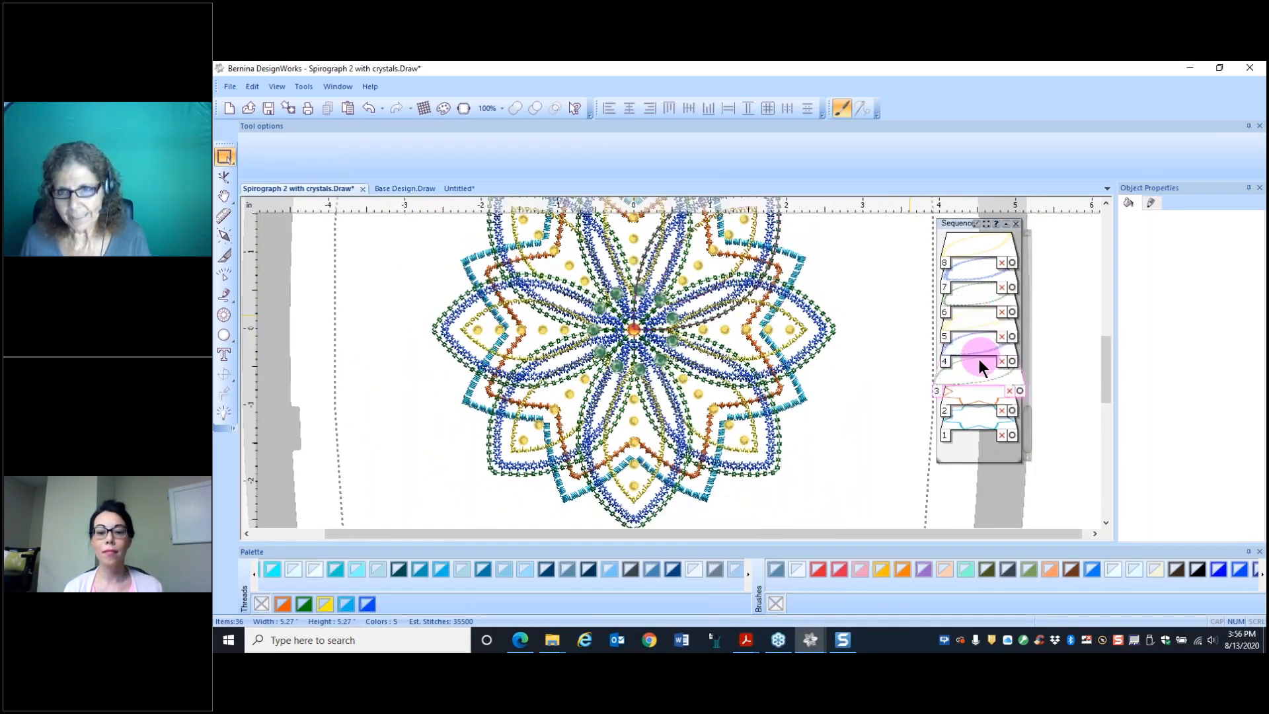
{"action": "scroll", "coordinate": [978, 358], "scroll_direction": "up", "scroll_amount": 1}
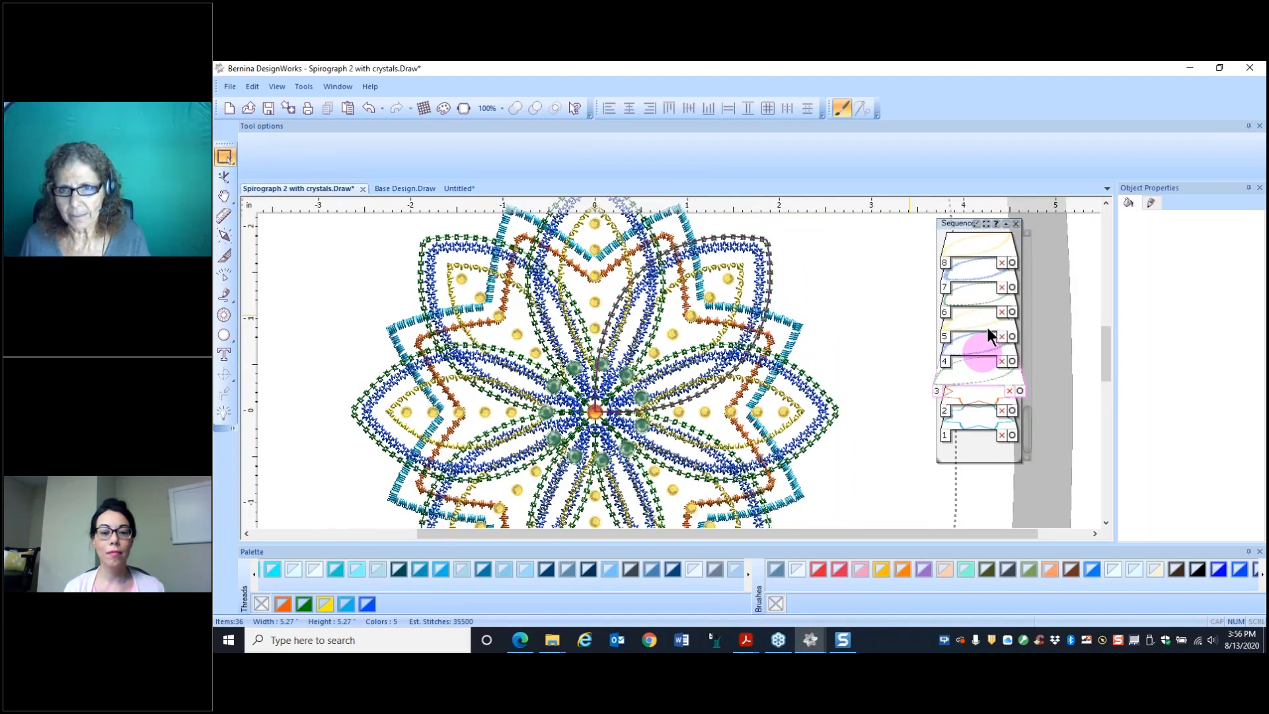
Step: Bring the eight green petal outlines and the eight yellow petal outlines together as separate colour blocks in the stitch sequence
{"action": "left_click", "coordinate": [980, 306]}
{"action": "left_click_drag", "start_coordinate": [979, 307], "coordinate": [982, 350]}
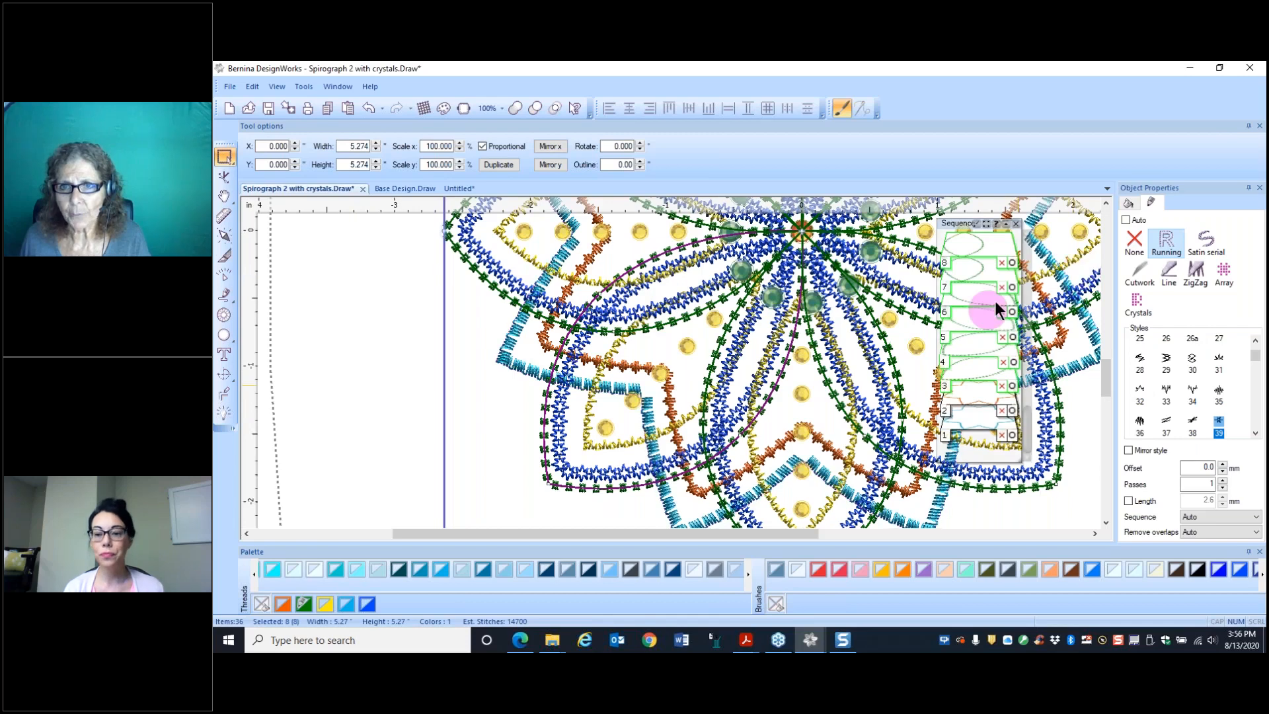
{"action": "left_click_drag", "start_coordinate": [995, 308], "coordinate": [972, 238]}
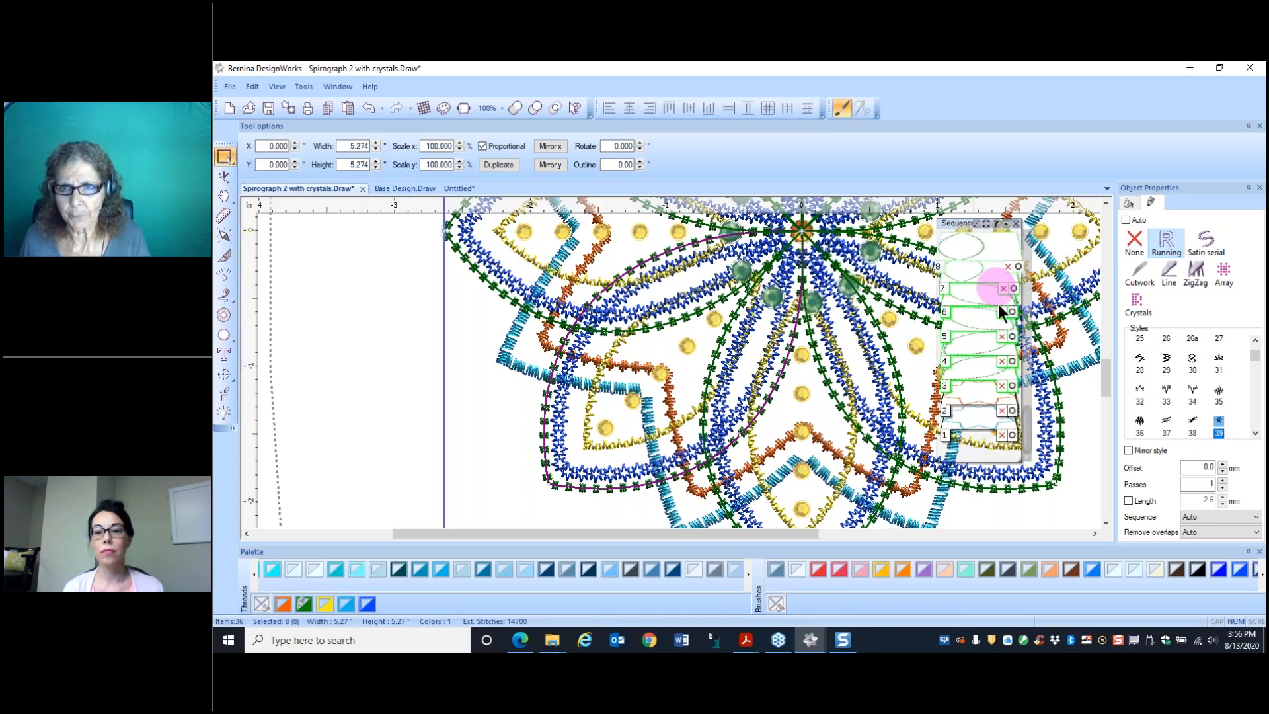
{"action": "left_click_drag", "start_coordinate": [1026, 413], "coordinate": [979, 251]}
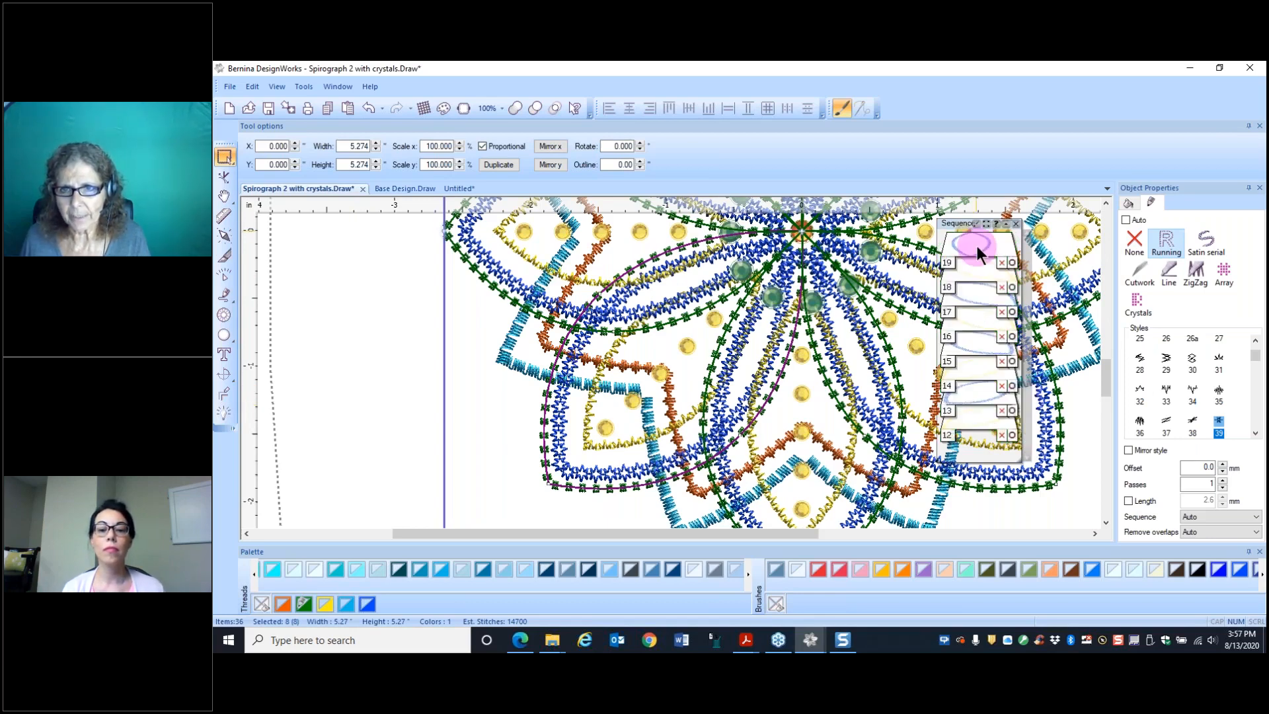
{"action": "left_click", "coordinate": [989, 292]}
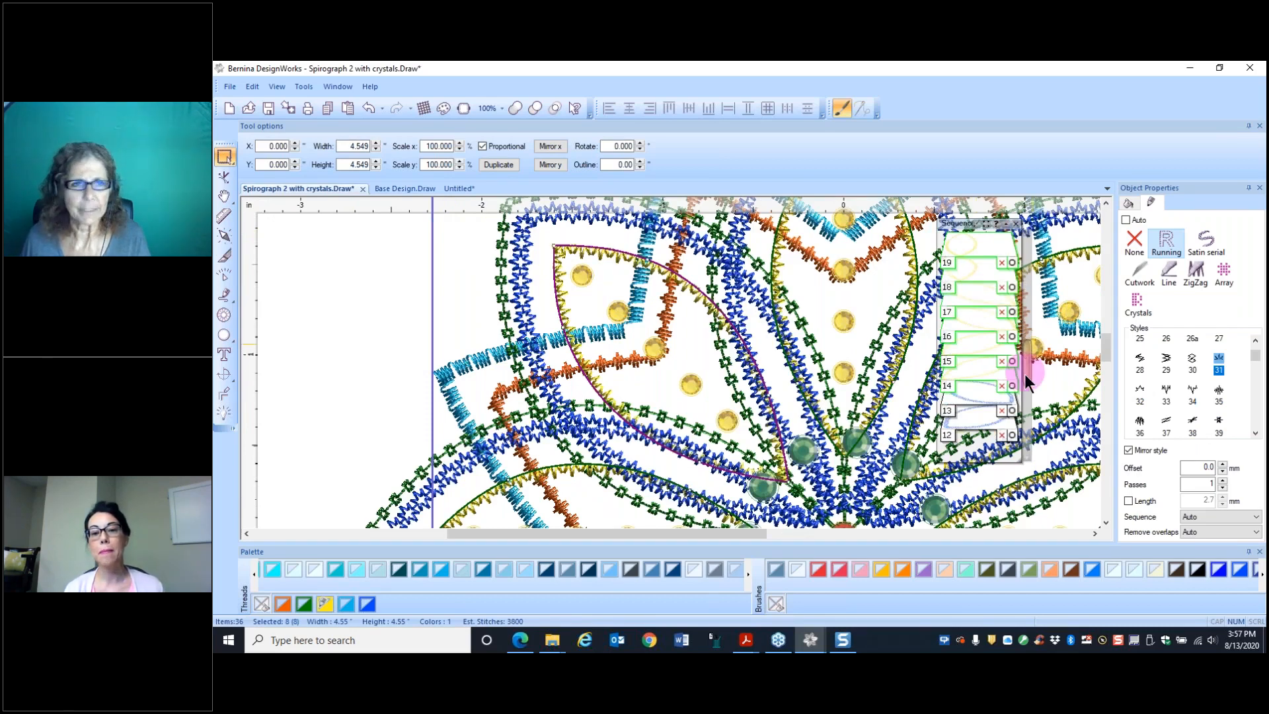
Step: Move the Sequence window off the design, collapse its list into colour groups and bring the eight blue petal outlines together
{"action": "left_click_drag", "start_coordinate": [1026, 376], "coordinate": [330, 231]}
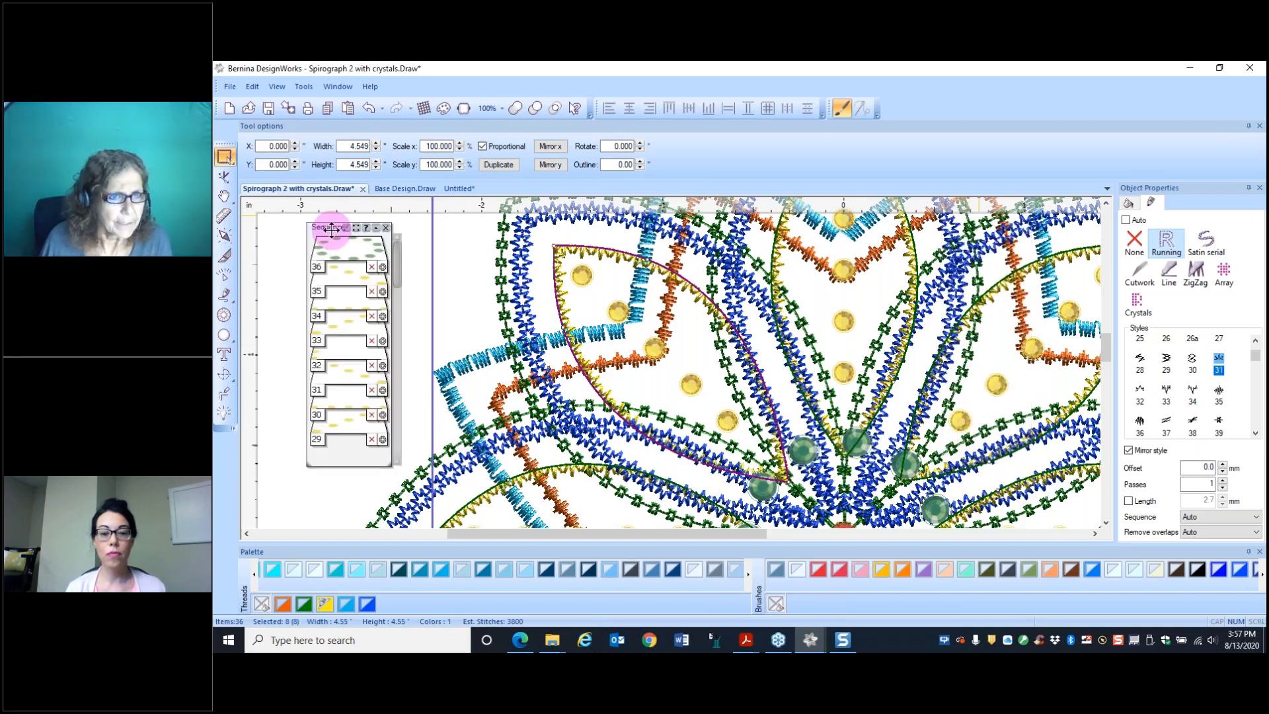
{"action": "left_click_drag", "start_coordinate": [397, 261], "coordinate": [398, 453]}
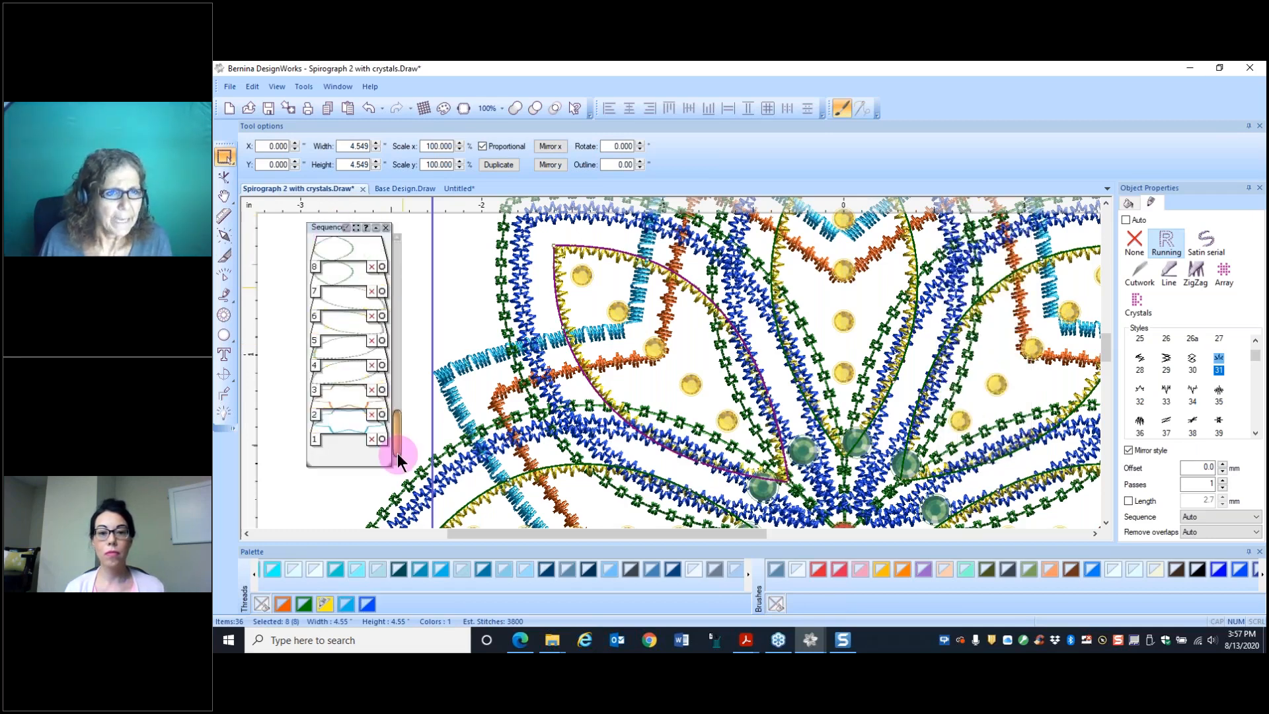
{"action": "left_click", "coordinate": [346, 230]}
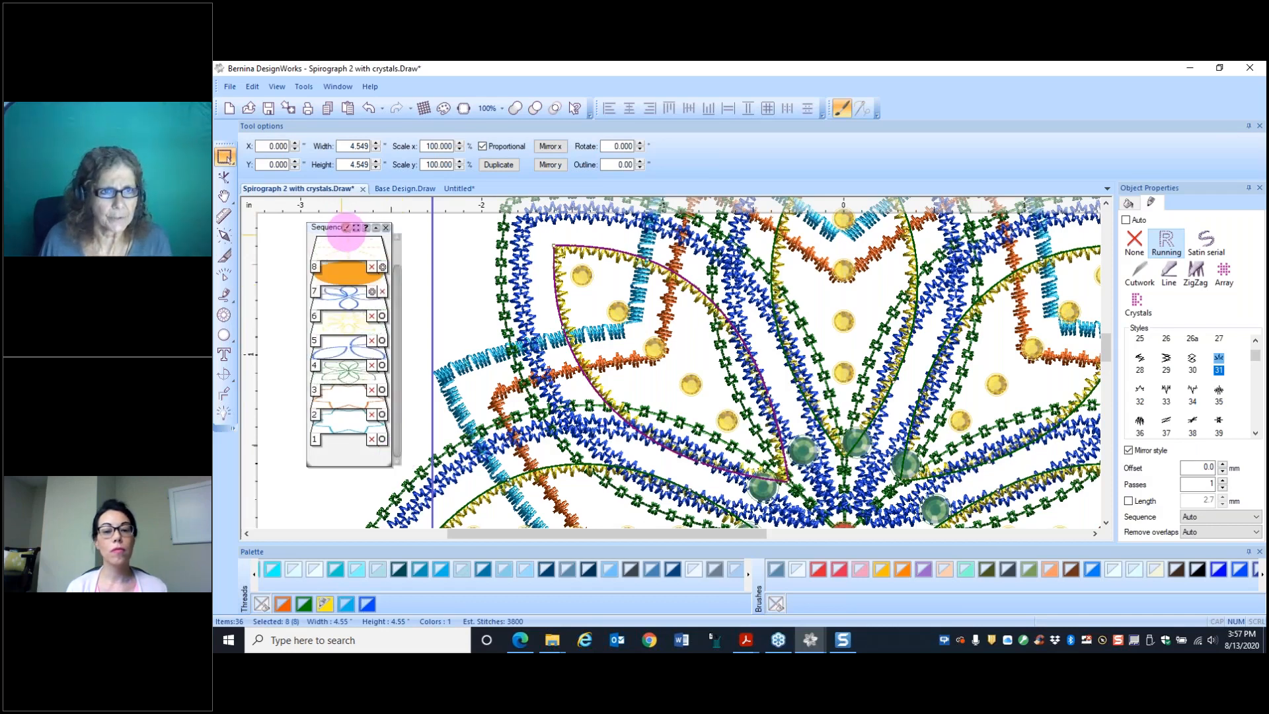
{"action": "left_click", "coordinate": [347, 236]}
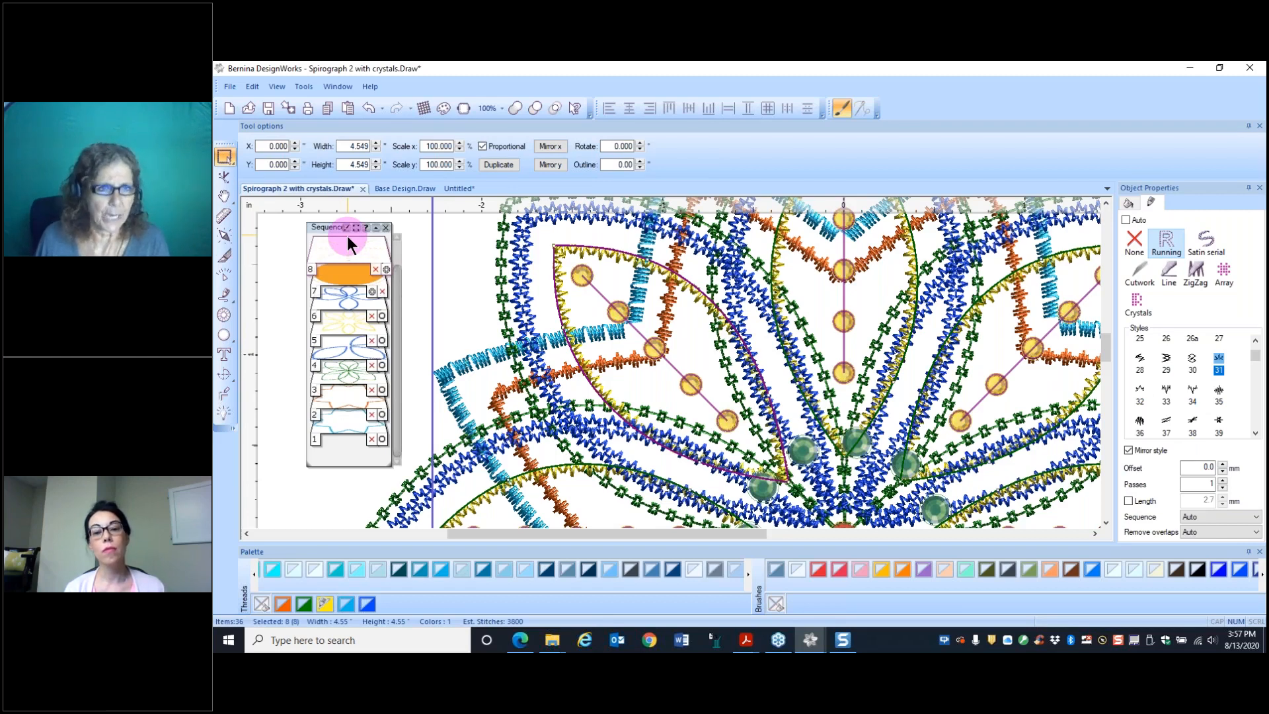
{"action": "left_click_drag", "start_coordinate": [347, 236], "coordinate": [354, 343]}
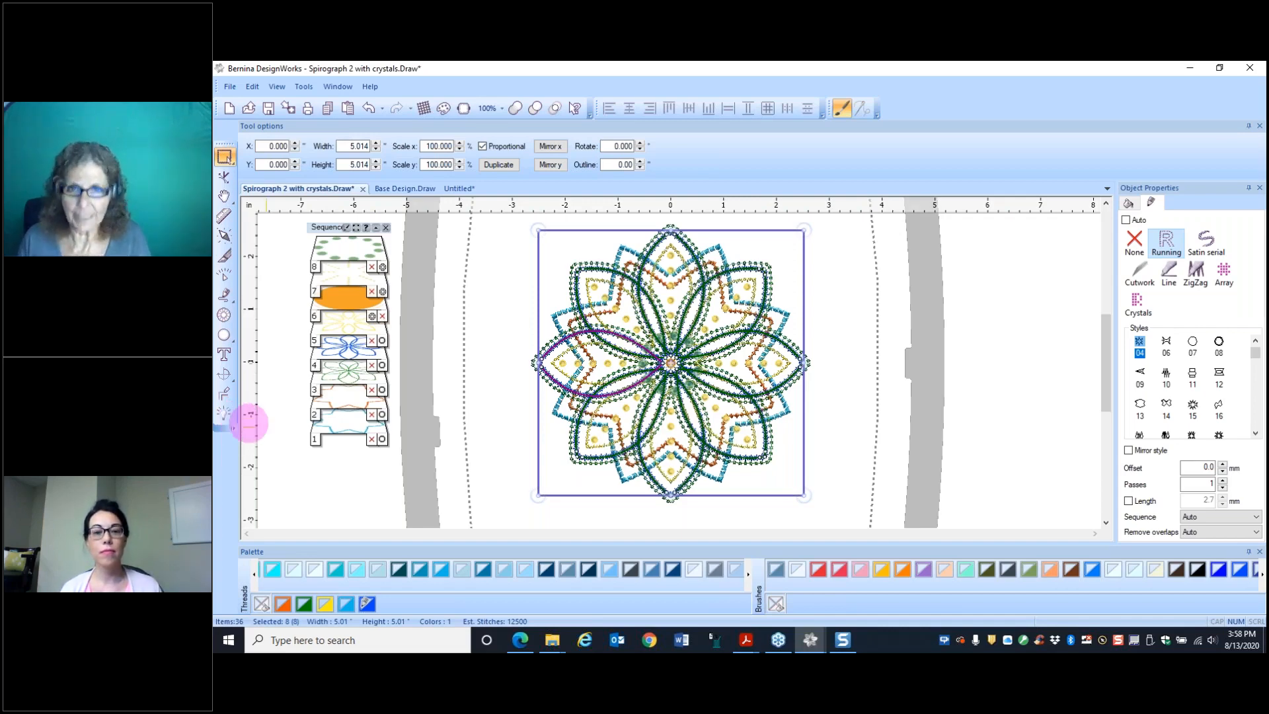
{"action": "scroll", "coordinate": [734, 345], "scroll_direction": "up", "scroll_amount": 3}
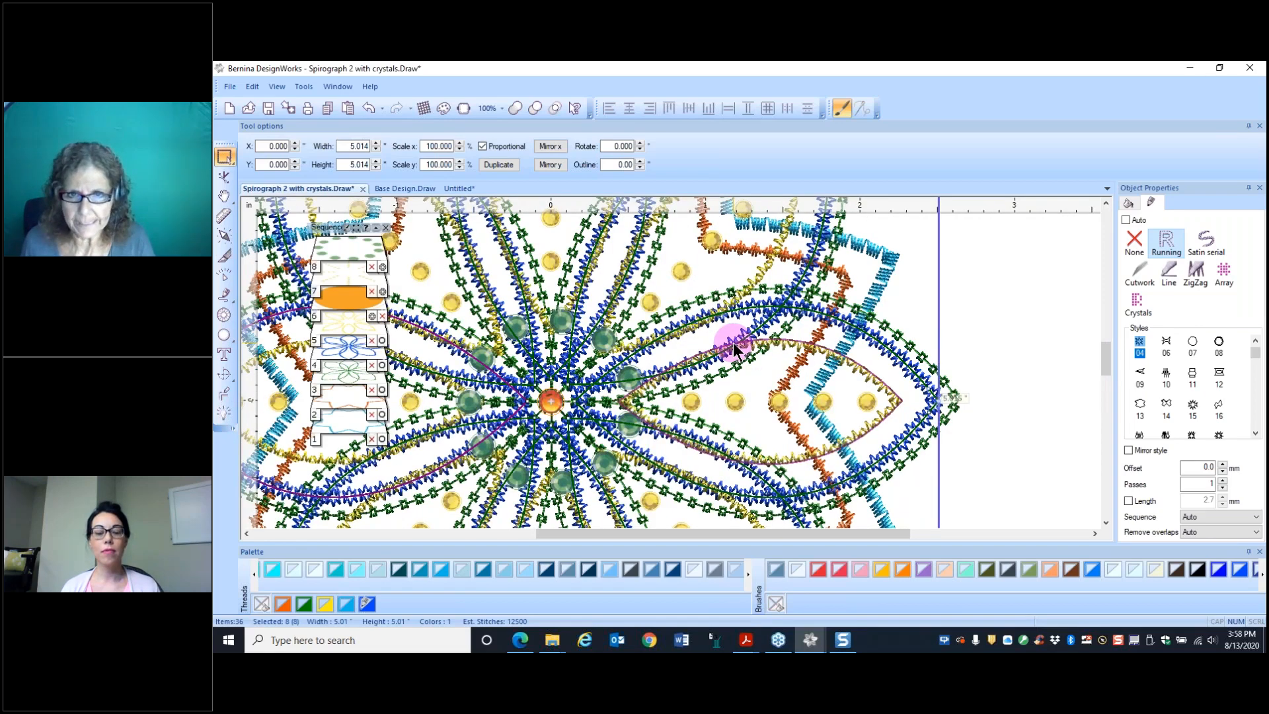
{"action": "scroll", "coordinate": [733, 342], "scroll_direction": "up", "scroll_amount": 1}
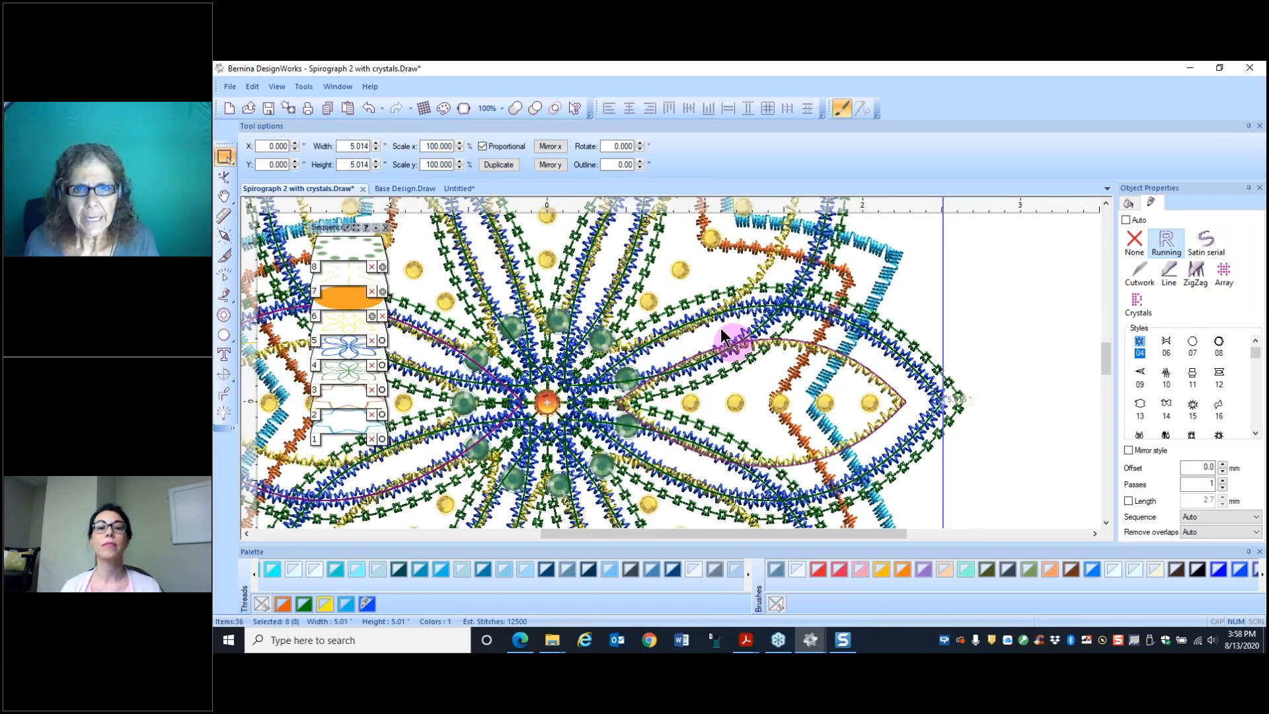
{"action": "scroll", "coordinate": [721, 328], "scroll_direction": "down", "scroll_amount": 2}
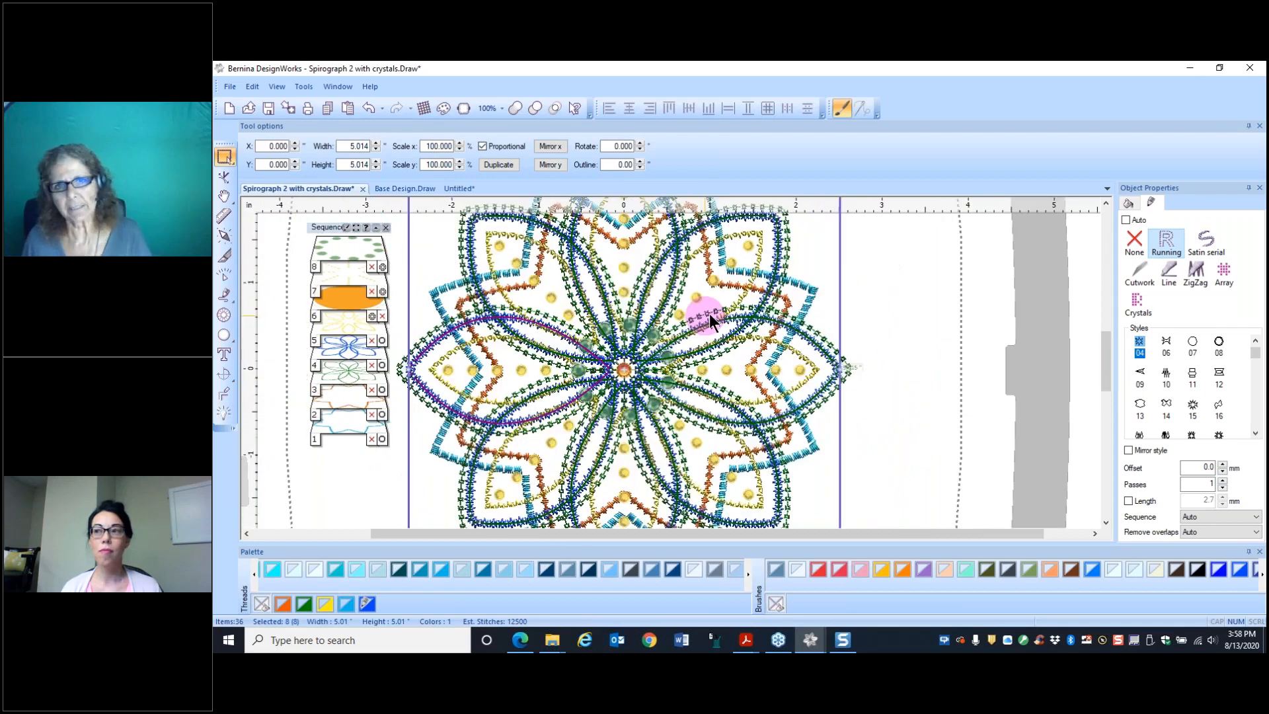
Step: Delete the group of eight yellow running-stitch petal outlines from the spirograph design, keeping the blue and green petals and the crystals
{"action": "scroll", "coordinate": [760, 311], "scroll_direction": "down", "scroll_amount": 1}
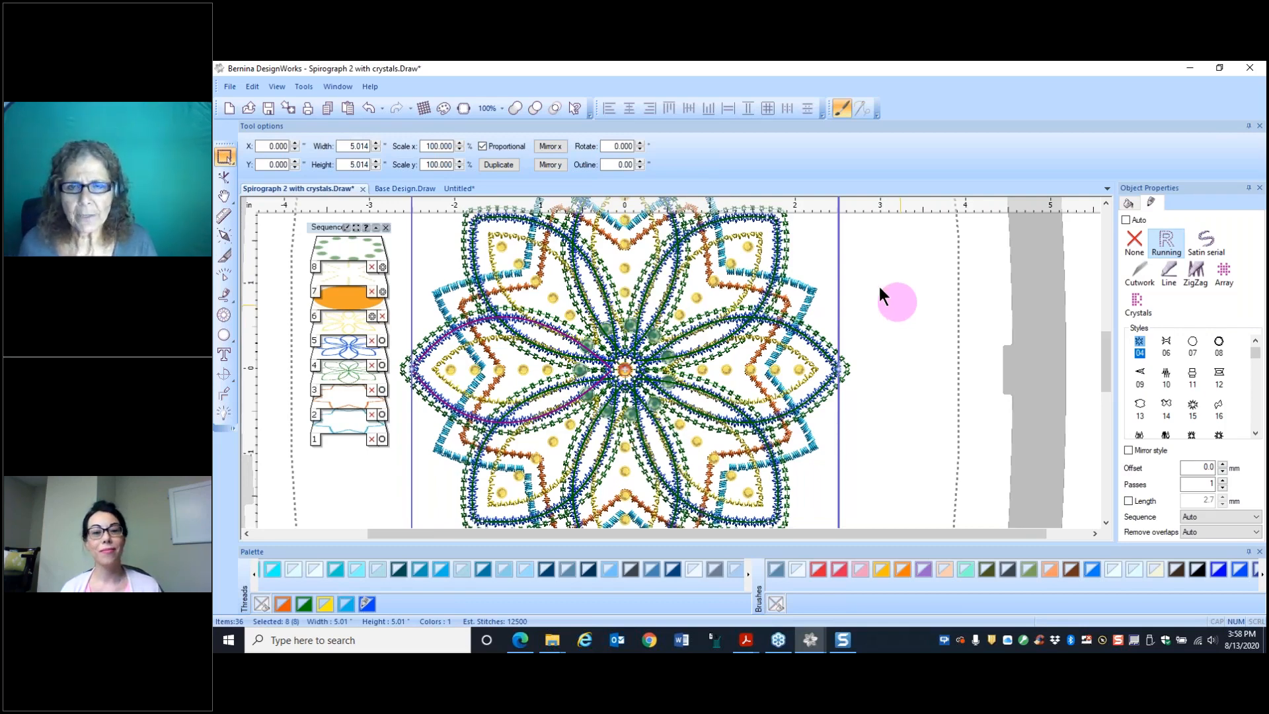
{"action": "scroll", "coordinate": [818, 274], "scroll_direction": "down", "scroll_amount": 1}
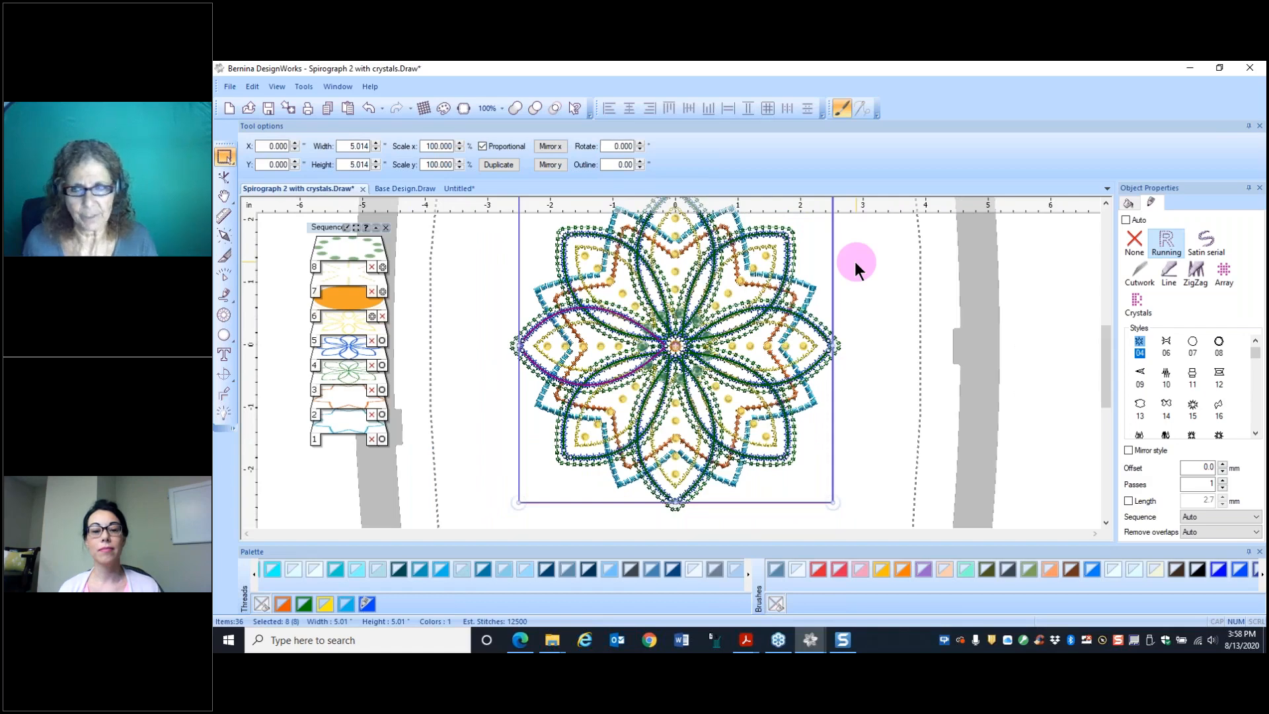
{"action": "scroll", "coordinate": [742, 347], "scroll_direction": "up", "scroll_amount": 1}
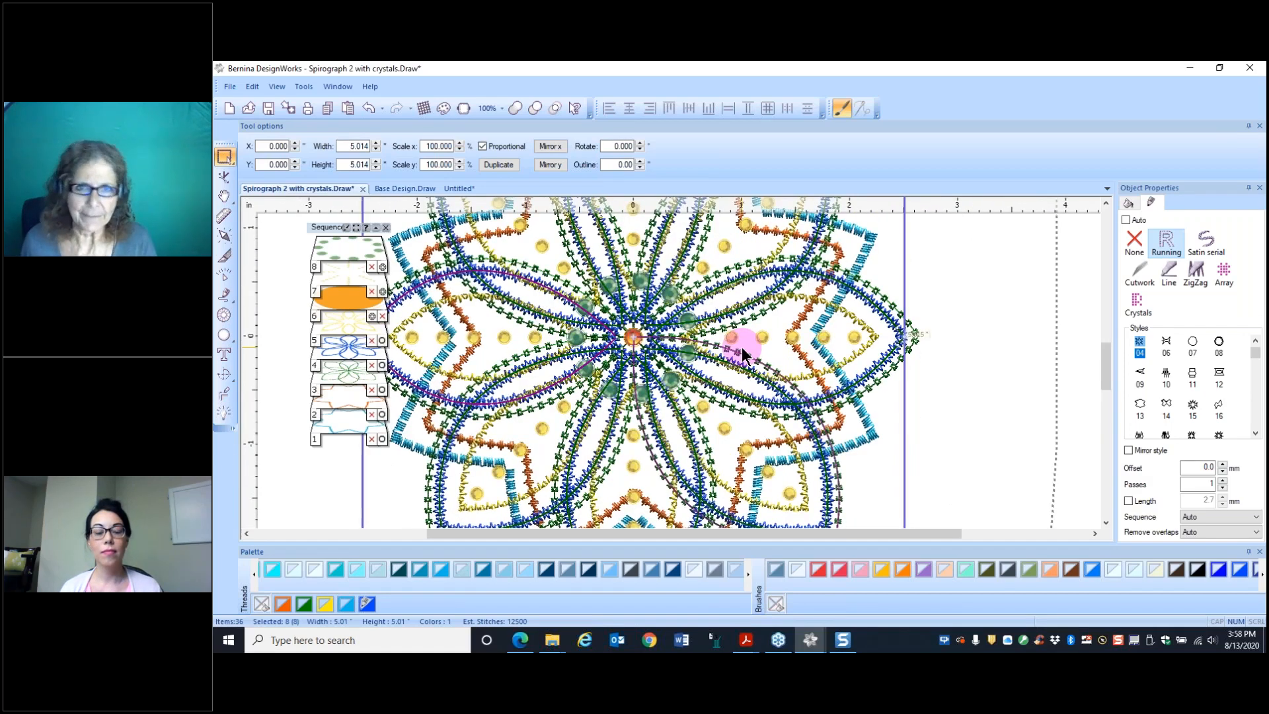
{"action": "left_click_drag", "start_coordinate": [741, 347], "coordinate": [754, 320]}
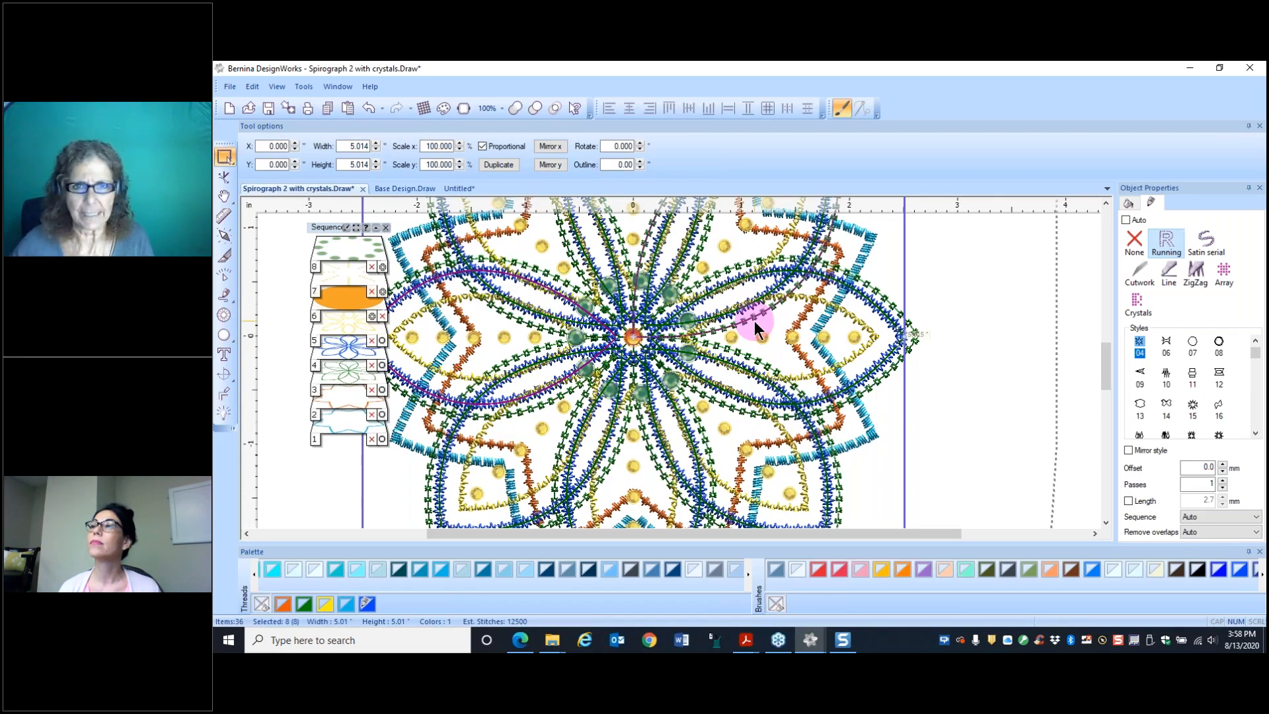
{"action": "left_click", "coordinate": [869, 330]}
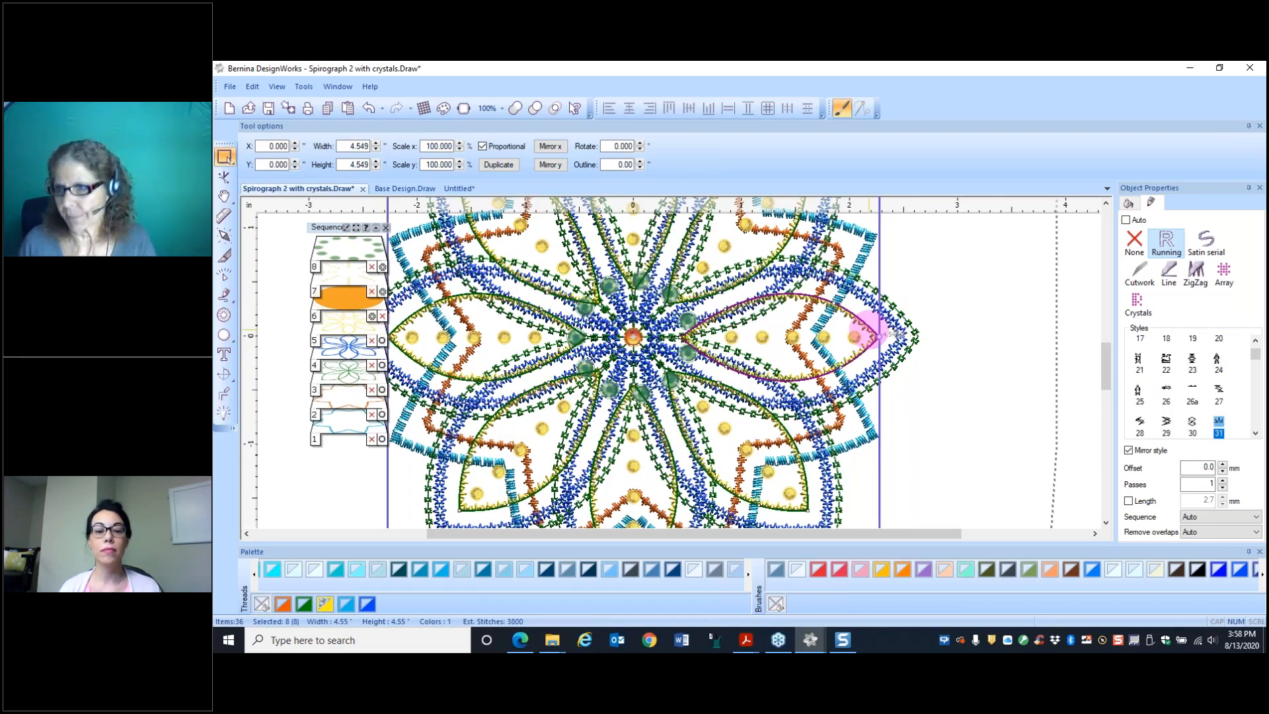
{"action": "key", "text": "Delete"}
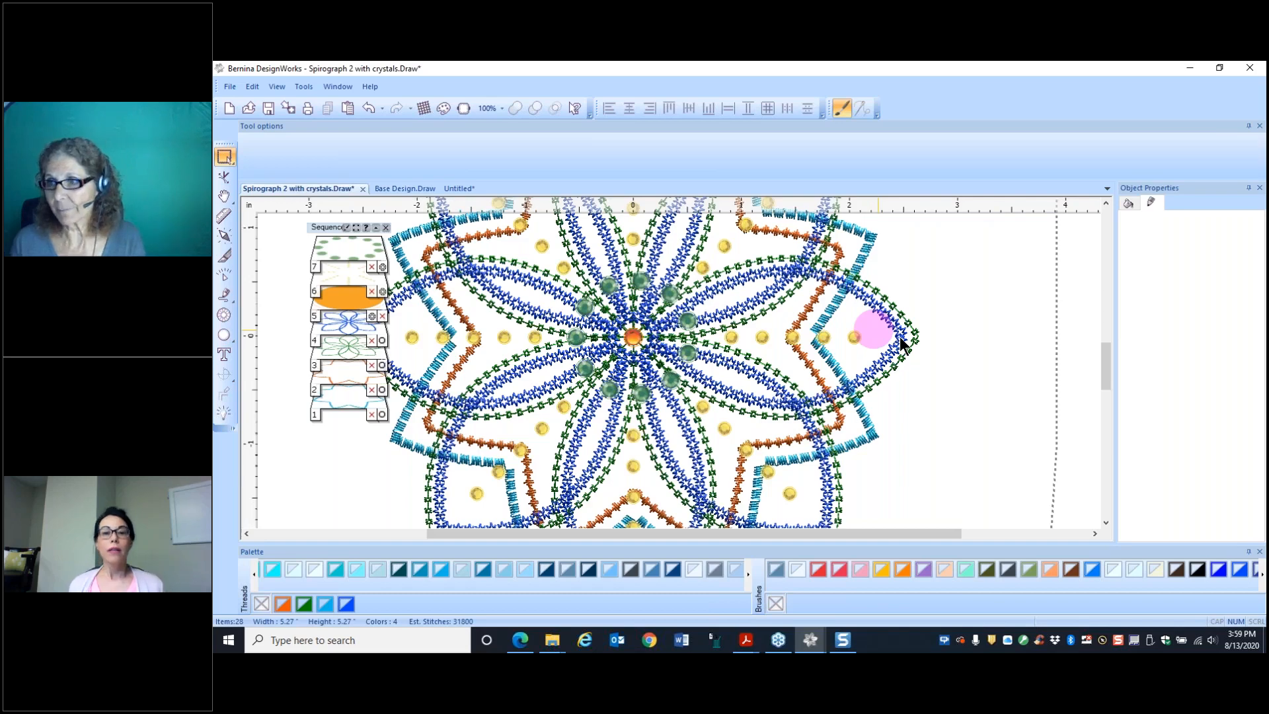
{"action": "scroll", "coordinate": [903, 344], "scroll_direction": "down", "scroll_amount": 2}
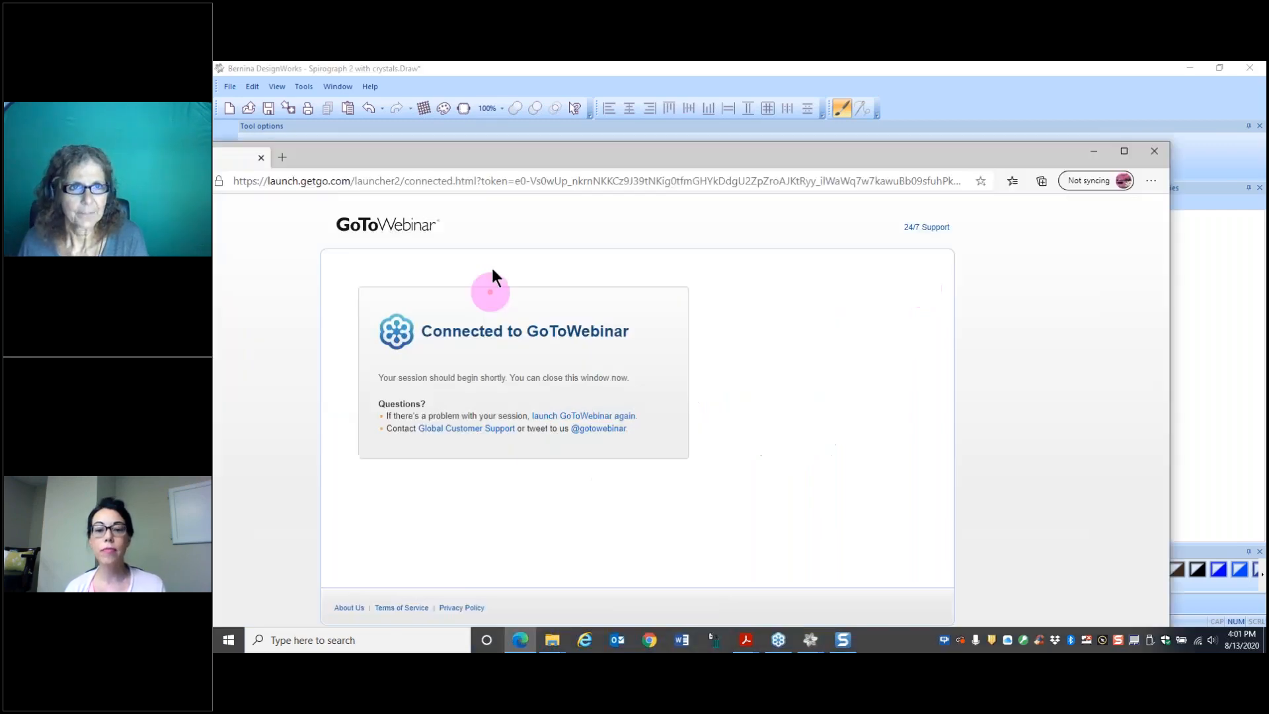
Step: Load bernina.com in the web browser and enlarge the browser window to fill the screen
{"action": "left_click", "coordinate": [463, 180]}
{"action": "type", "text": "bernina.com"}
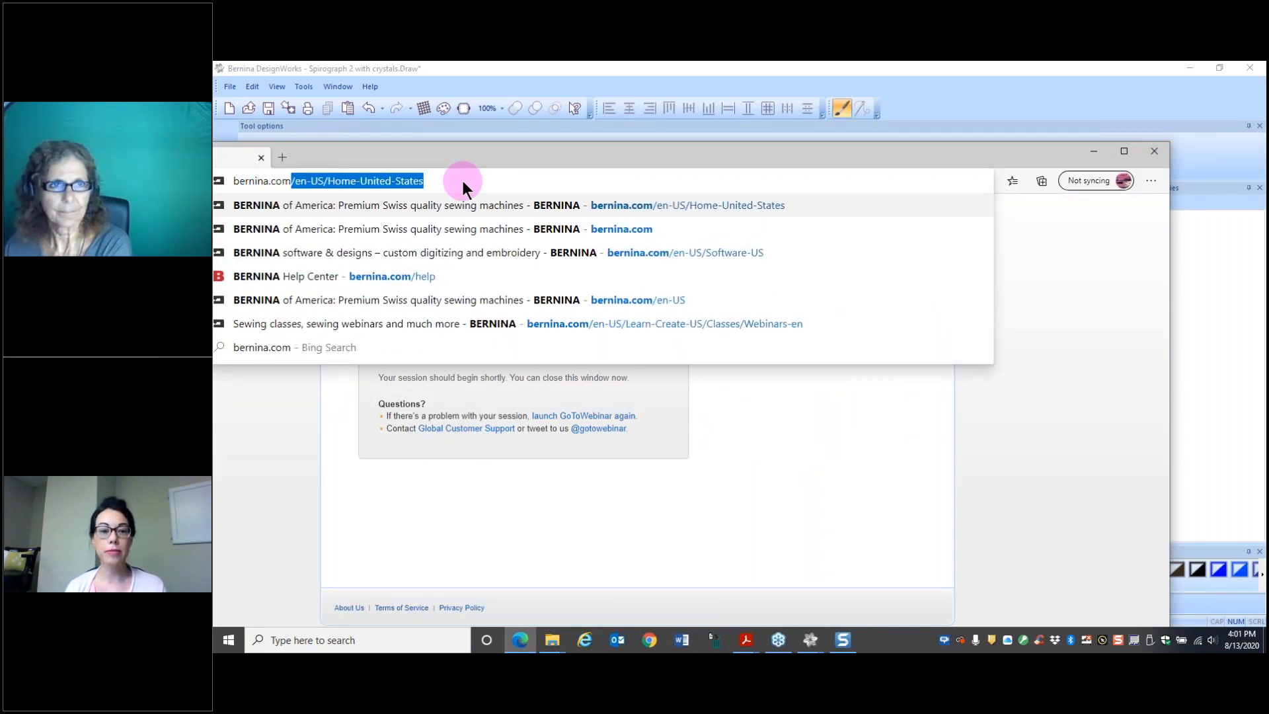
{"action": "key", "text": "Return"}
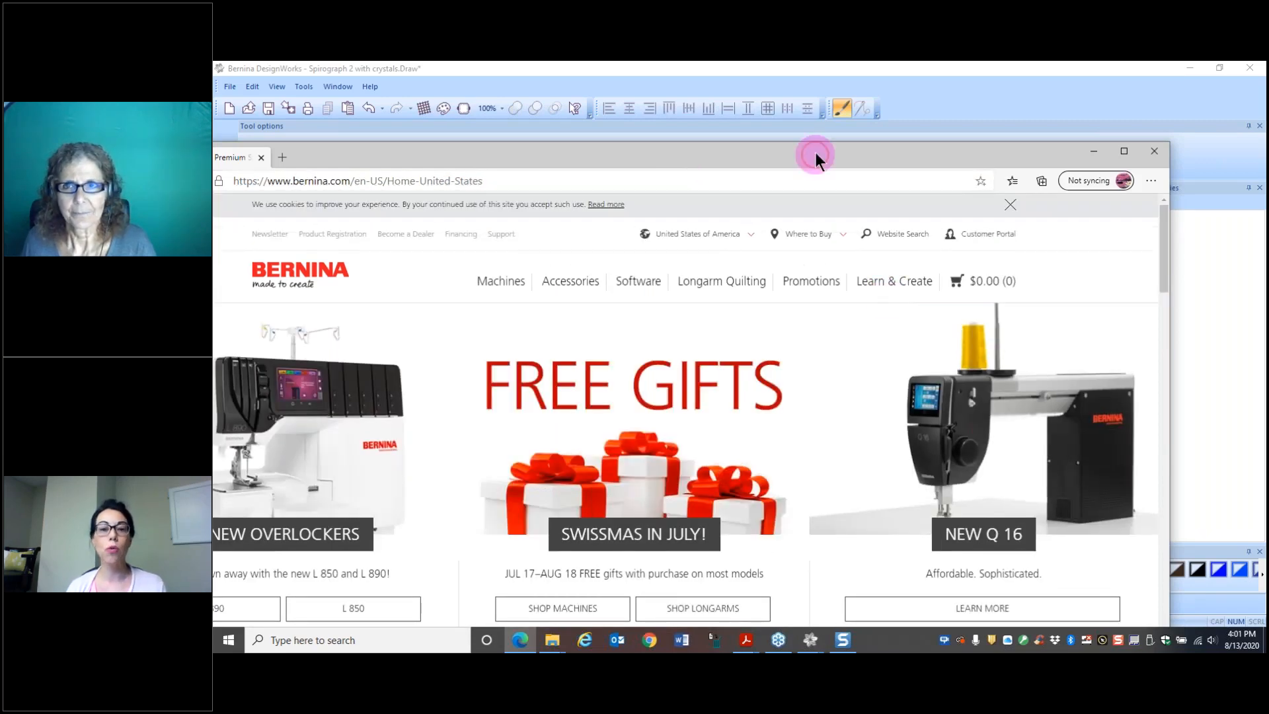
{"action": "double_click", "coordinate": [815, 152]}
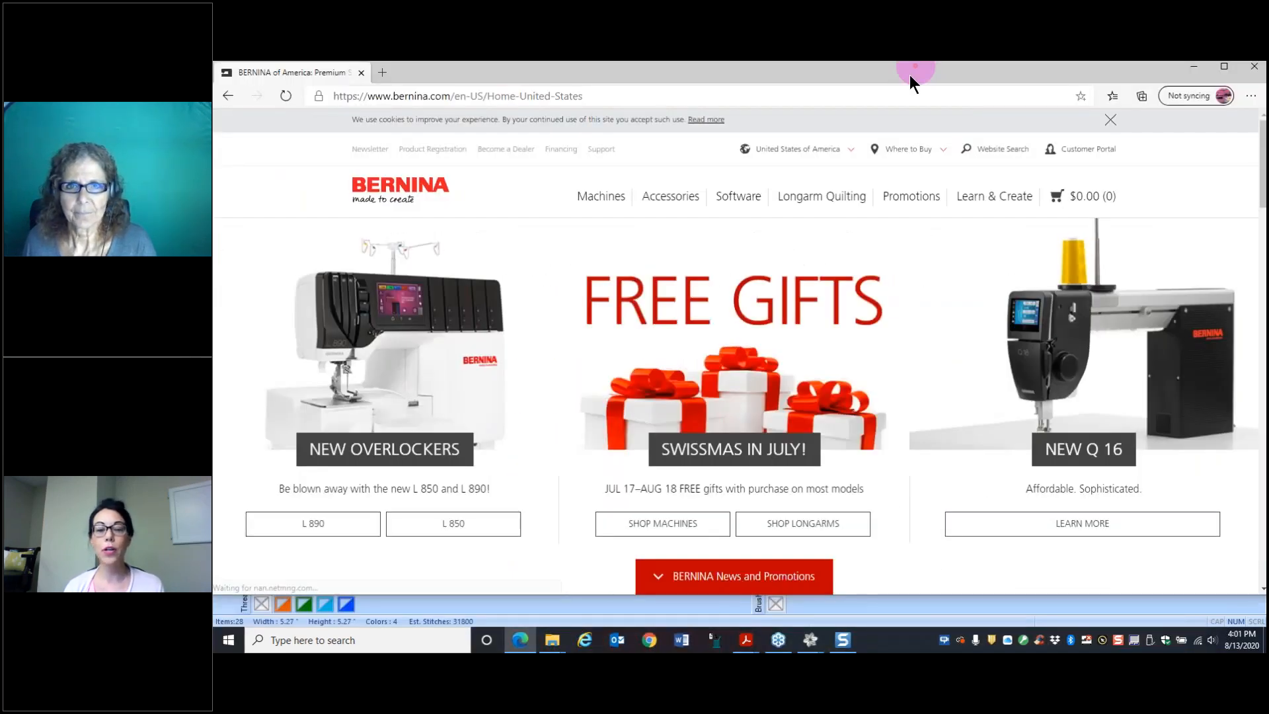
Step: Go to the site's Learn & Create section and open the Webinars page listed under Classes
{"action": "left_click", "coordinate": [982, 206]}
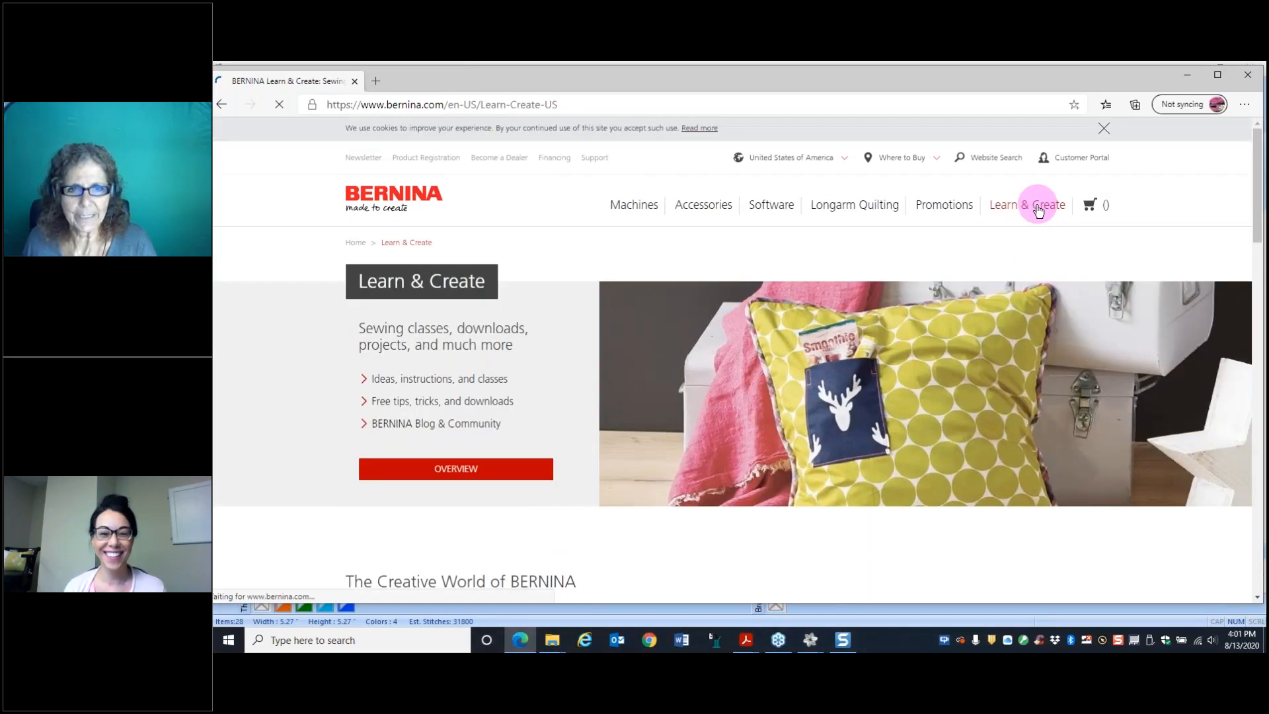
{"action": "mouse_move", "coordinate": [1038, 210]}
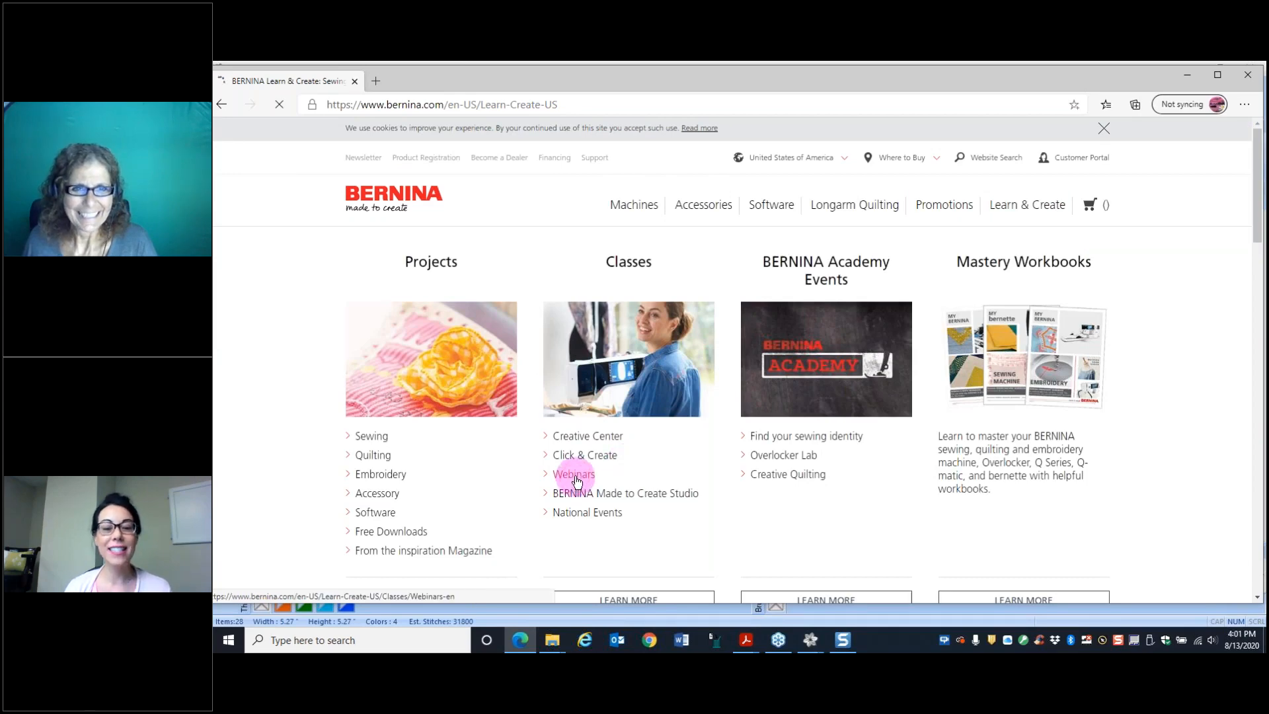
{"action": "left_click", "coordinate": [587, 476]}
{"action": "scroll", "coordinate": [683, 473], "scroll_direction": "down", "scroll_amount": 2}
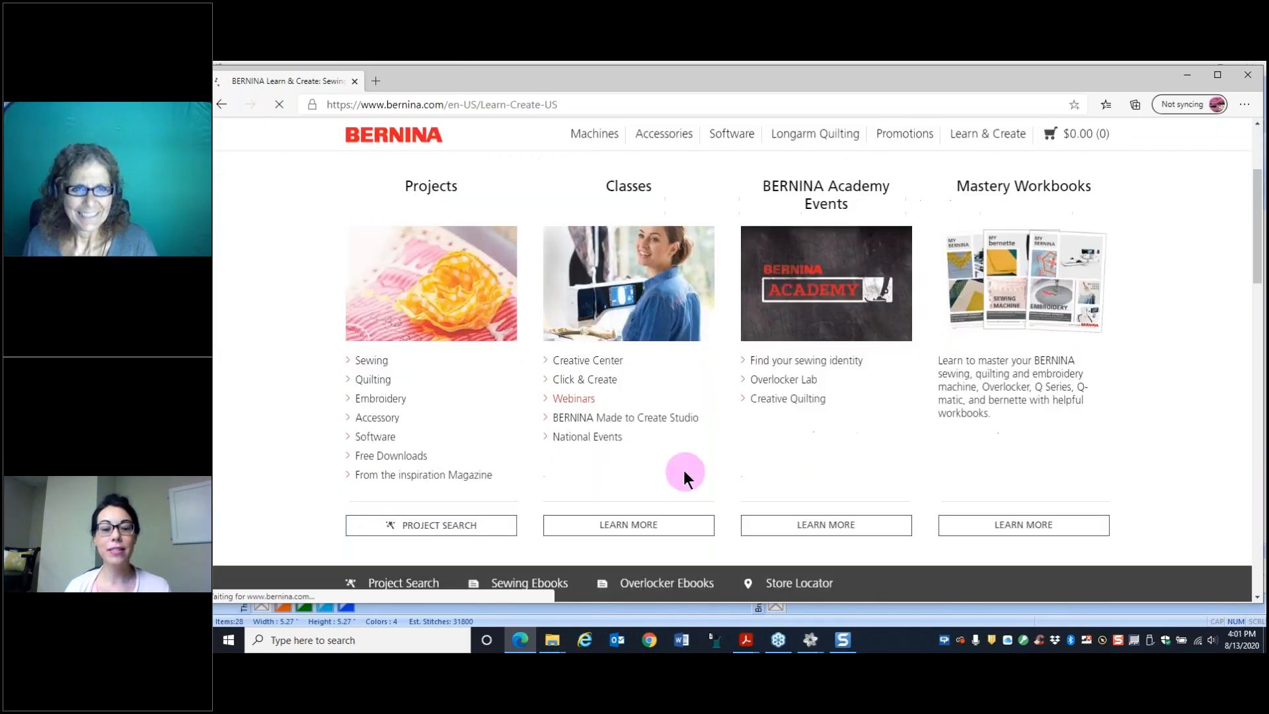
{"action": "left_click", "coordinate": [574, 400]}
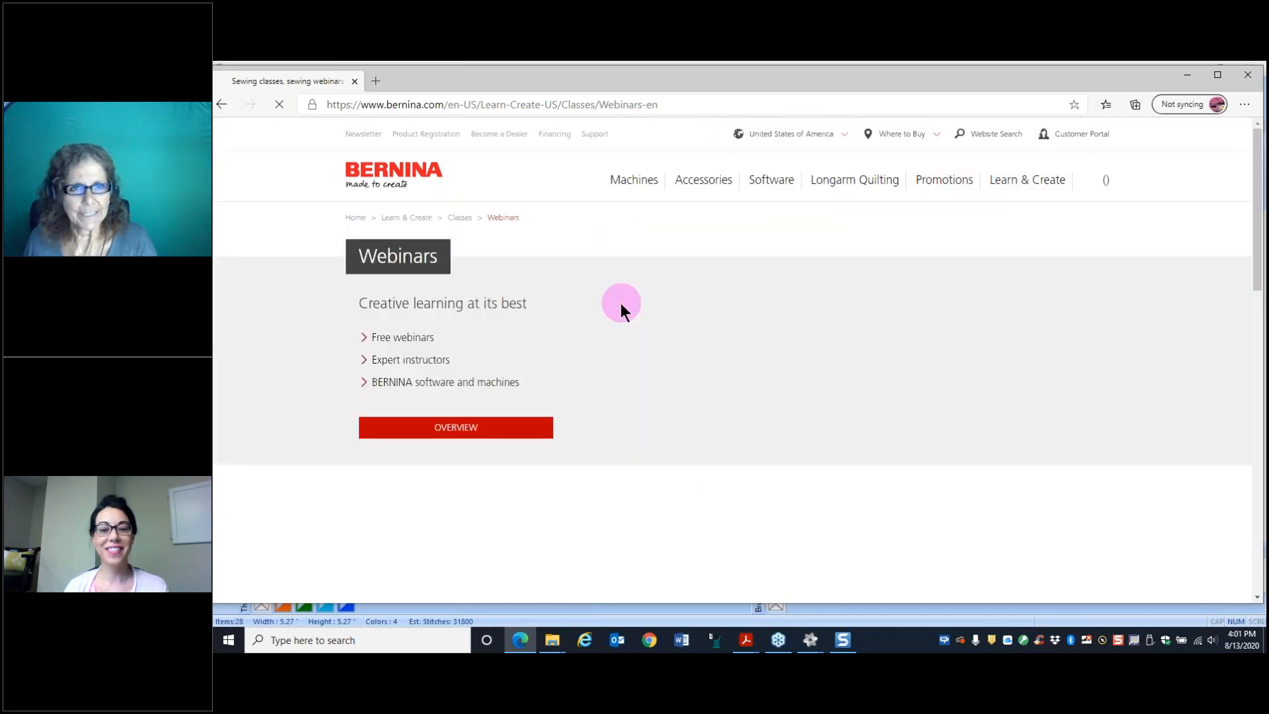
Step: Find the software offerings on the Webinars page and open the Recorded Software webinar list
{"action": "scroll", "coordinate": [620, 302], "scroll_direction": "down", "scroll_amount": 3}
{"action": "scroll", "coordinate": [618, 329], "scroll_direction": "down", "scroll_amount": 5}
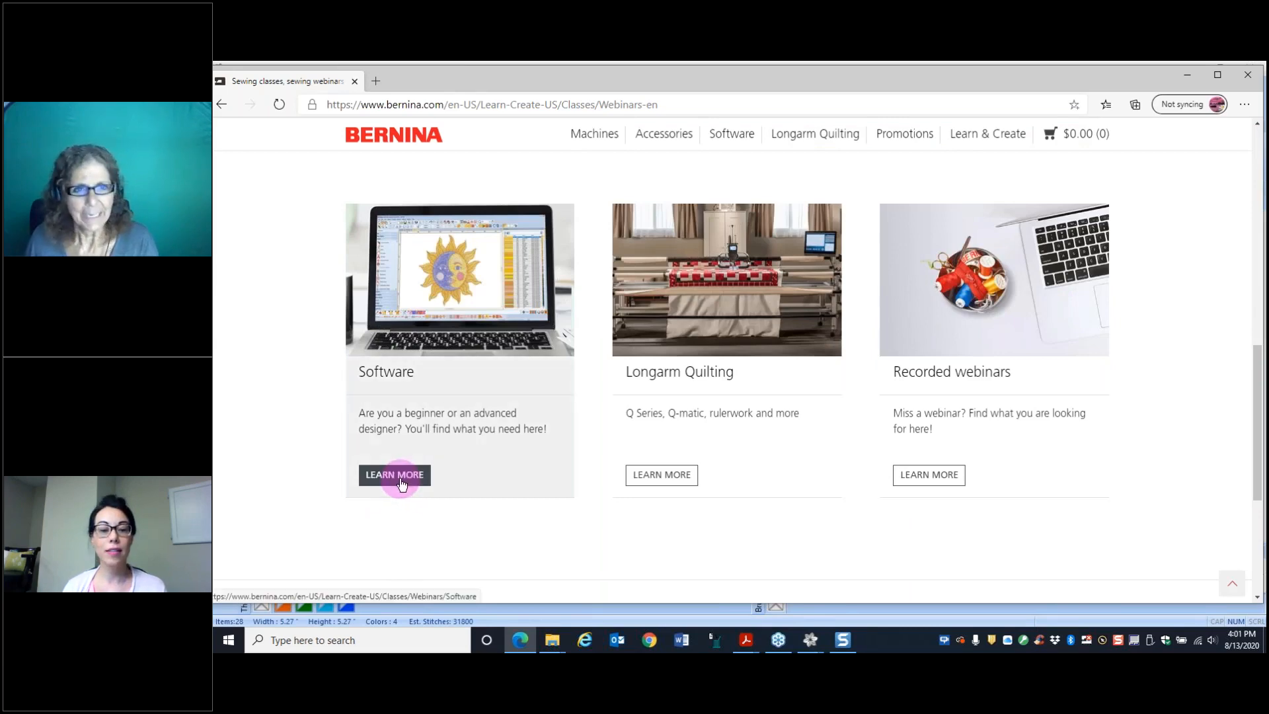
{"action": "left_click", "coordinate": [403, 484]}
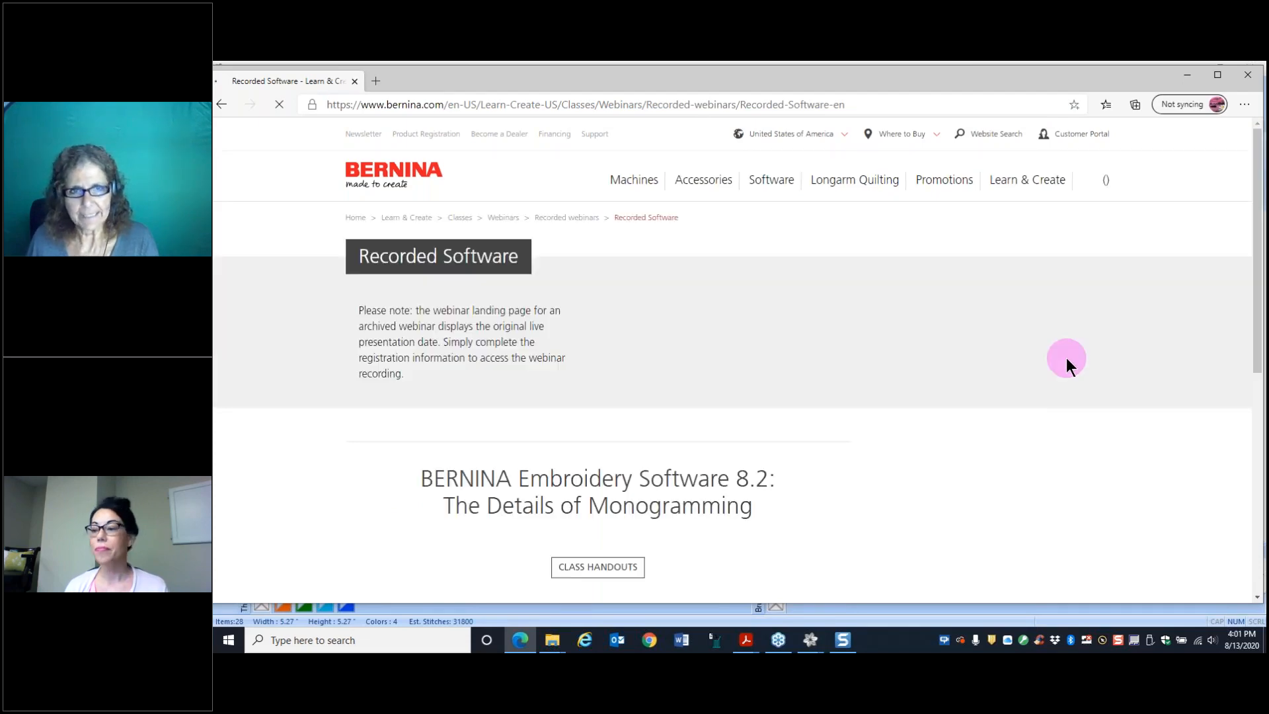
Step: Look through the recorded software webinars and their class handouts, including the DesignWorks titles, and return to the start of the page
{"action": "scroll", "coordinate": [1040, 403], "scroll_direction": "down", "scroll_amount": 4}
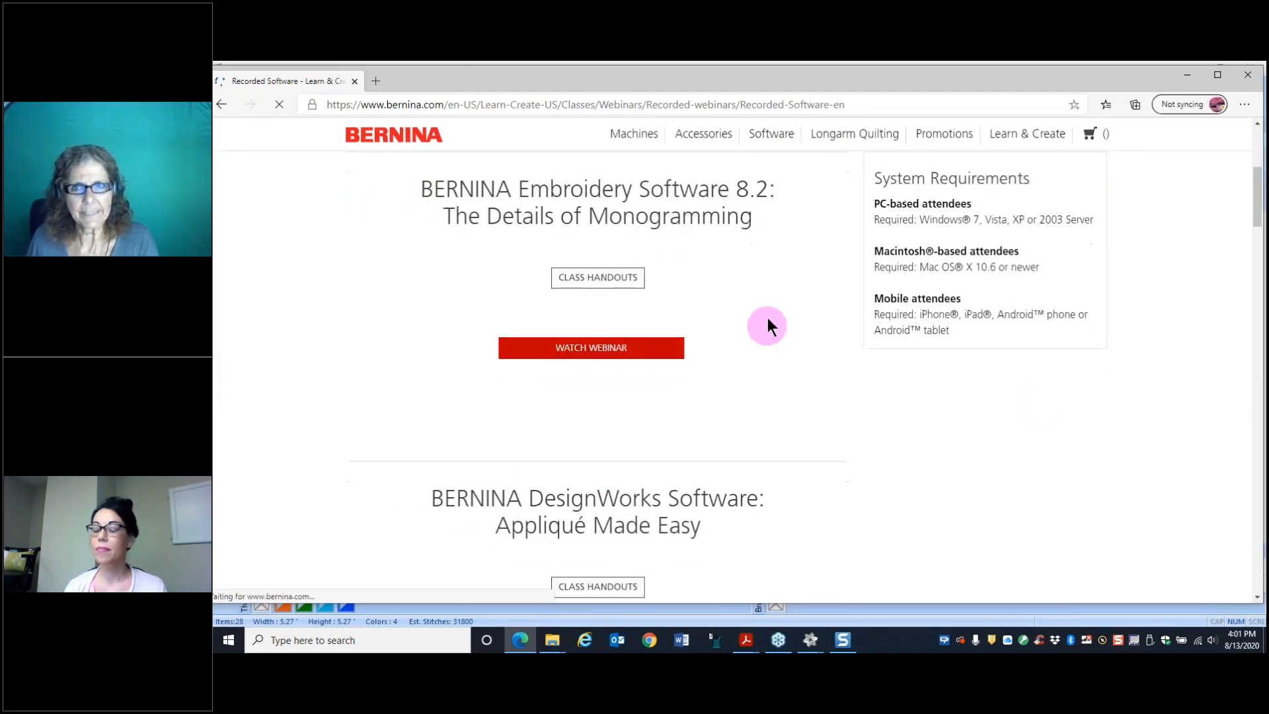
{"action": "scroll", "coordinate": [760, 304], "scroll_direction": "up", "scroll_amount": 2}
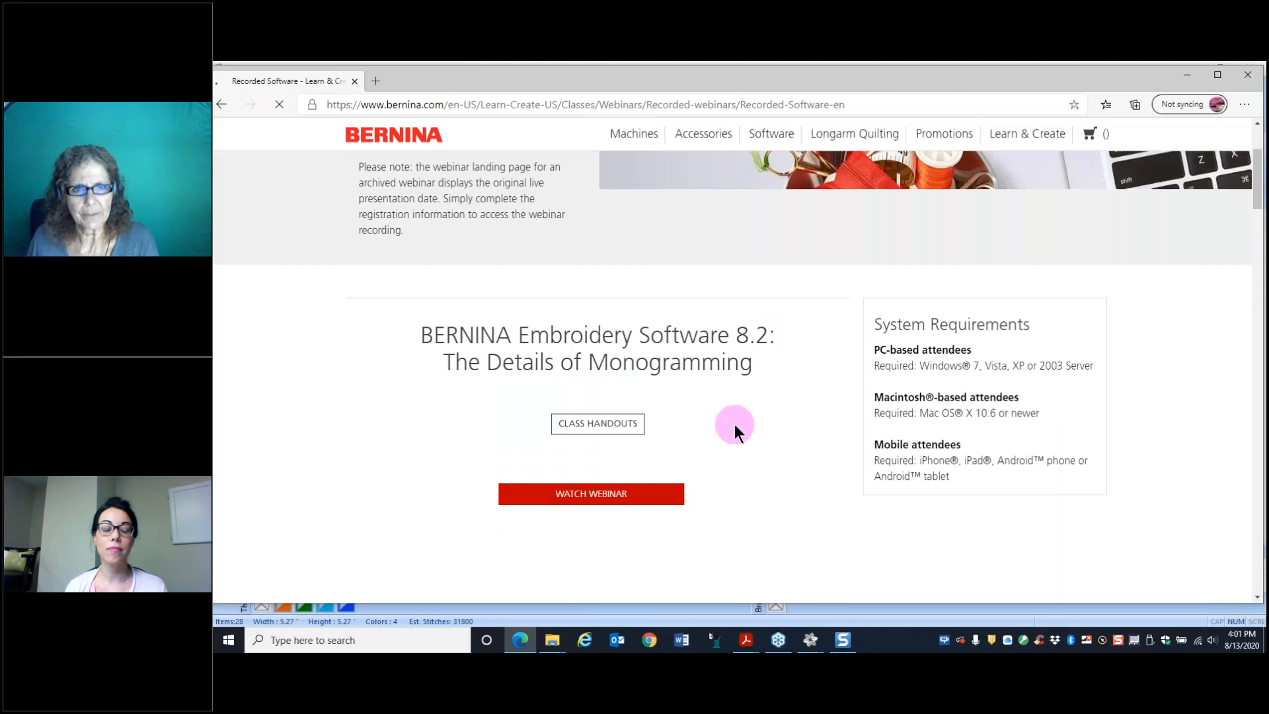
{"action": "scroll", "coordinate": [776, 320], "scroll_direction": "down", "scroll_amount": 10}
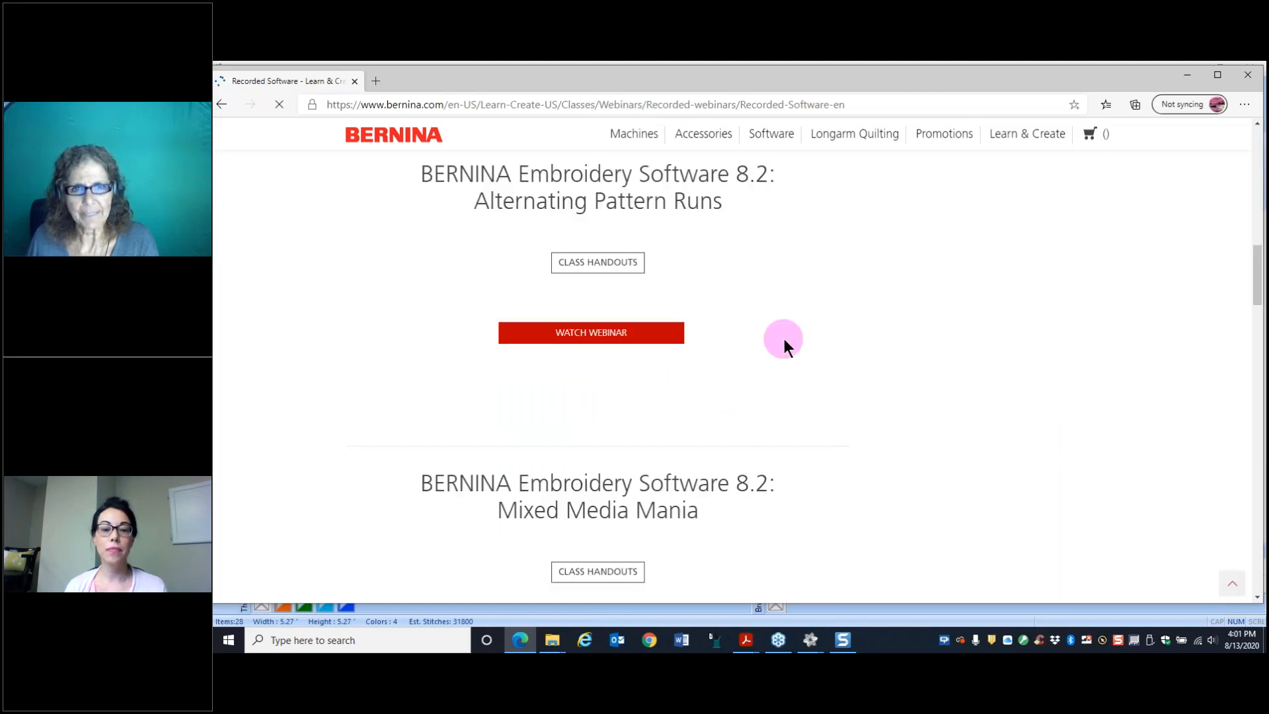
{"action": "scroll", "coordinate": [794, 363], "scroll_direction": "down", "scroll_amount": 12}
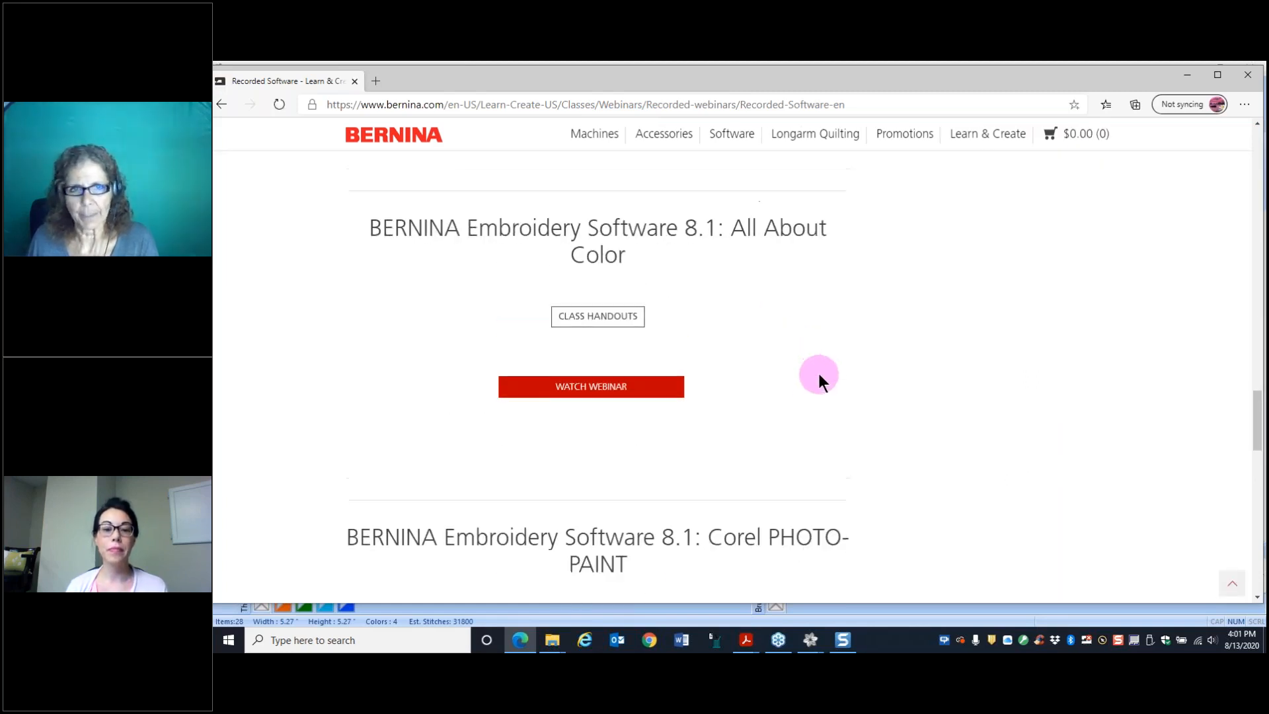
{"action": "scroll", "coordinate": [938, 251], "scroll_direction": "up", "scroll_amount": 12}
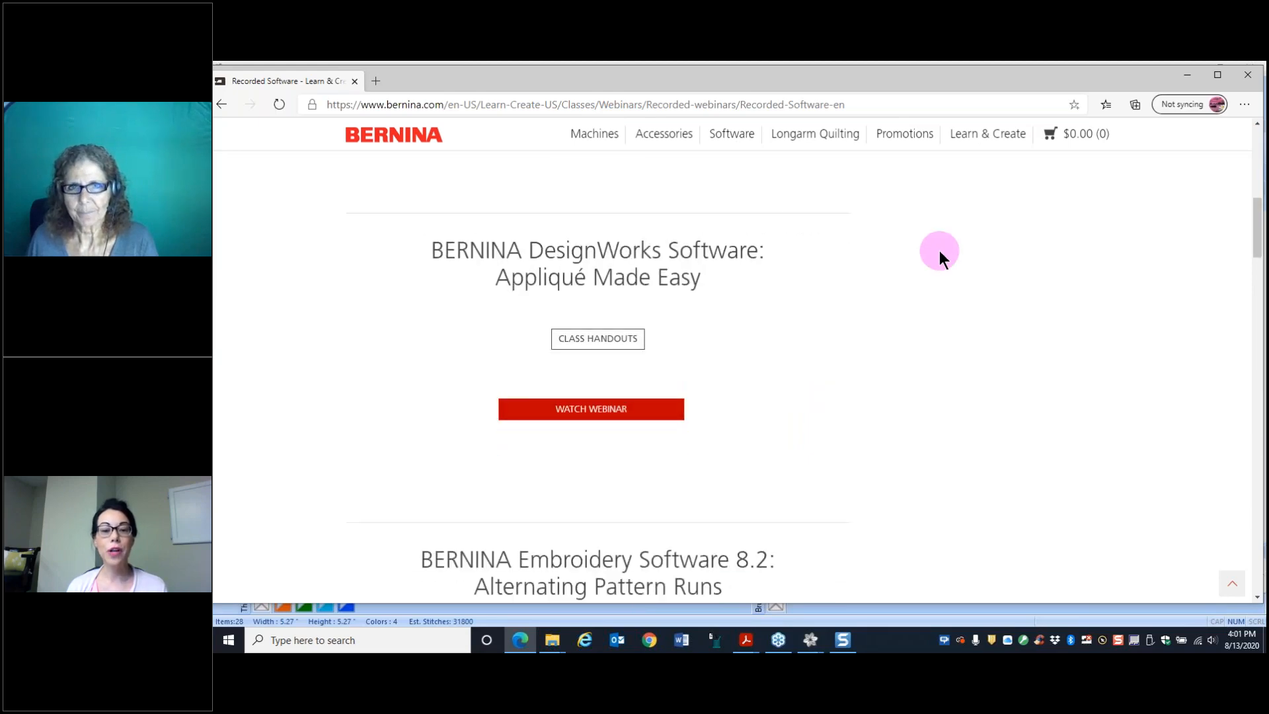
{"action": "scroll", "coordinate": [939, 251], "scroll_direction": "up", "scroll_amount": 5}
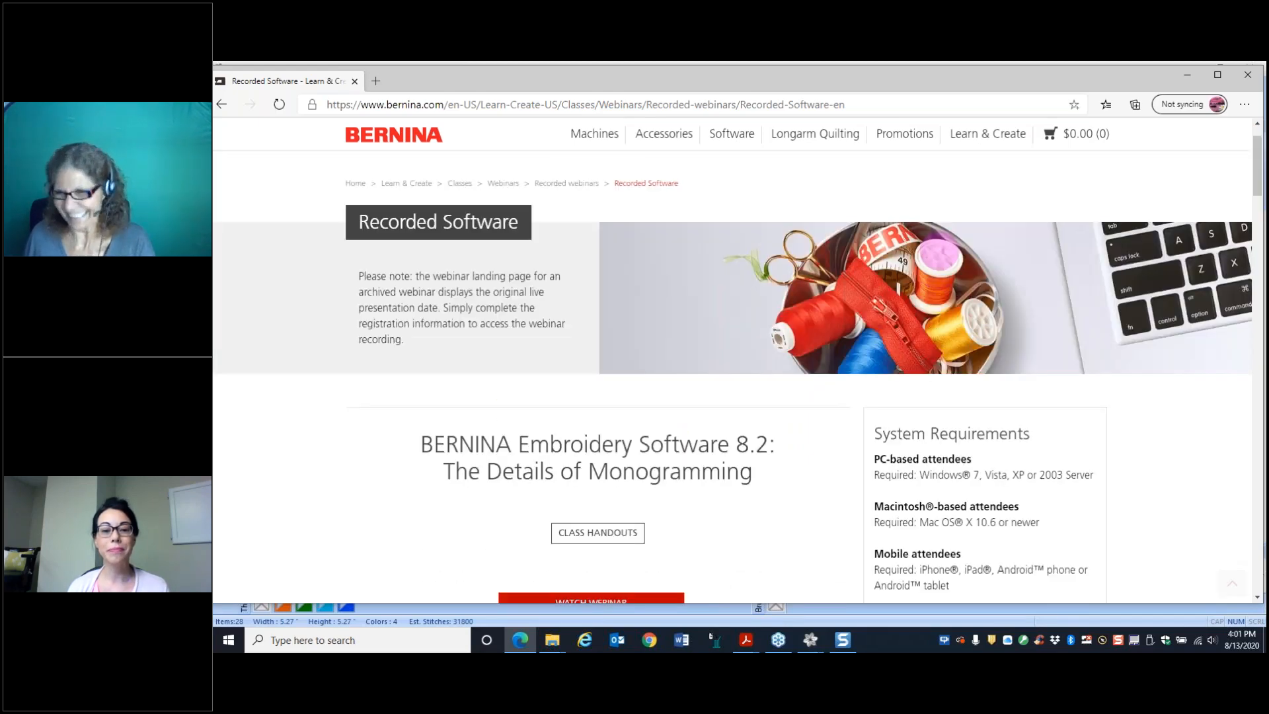
{"action": "scroll", "coordinate": [938, 251], "scroll_direction": "up", "scroll_amount": 2}
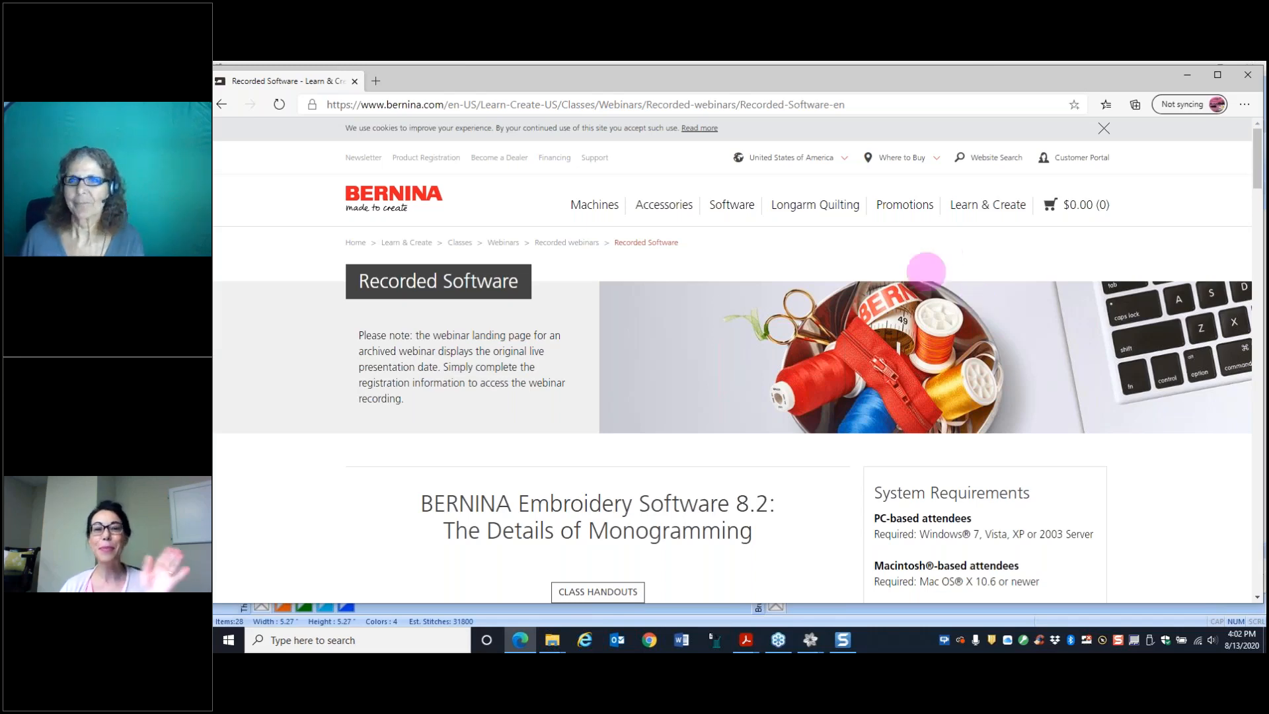
Step: Close the browser and start exiting Bernina DesignWorks, discarding the changes to Spirograph 2 with crystals.Draw
{"action": "left_click", "coordinate": [1248, 77]}
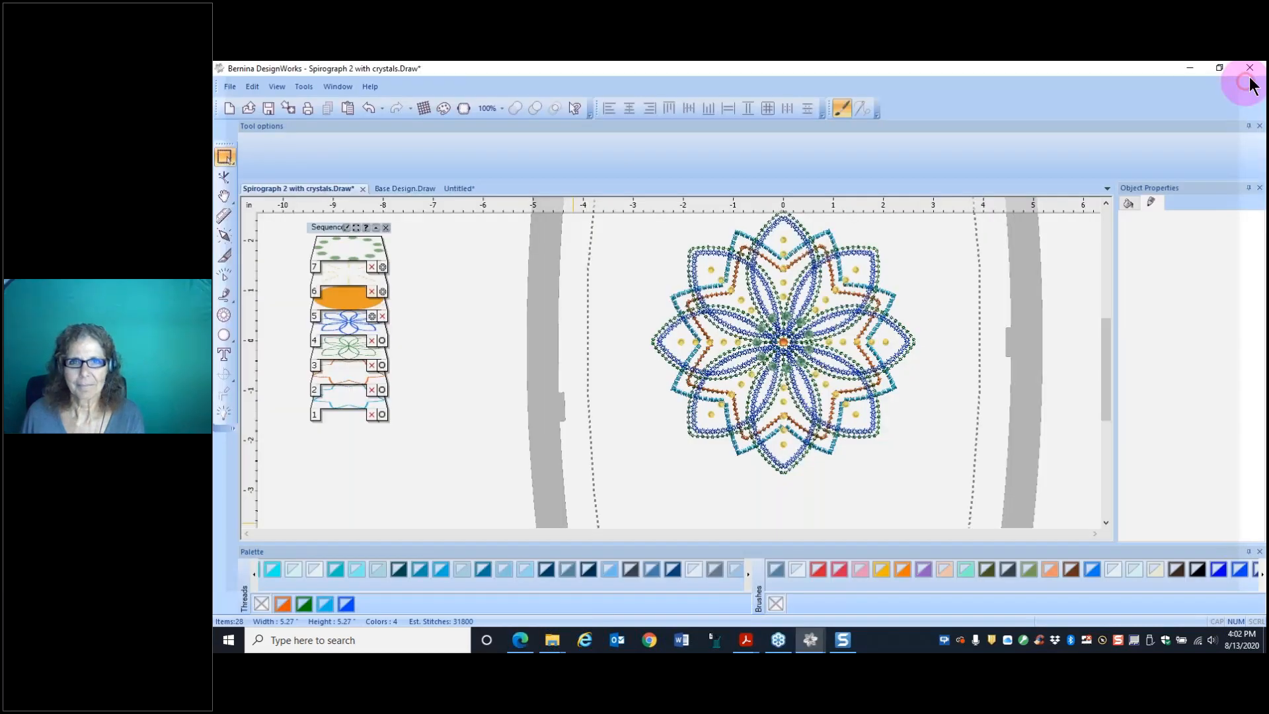
{"action": "left_click", "coordinate": [1249, 71]}
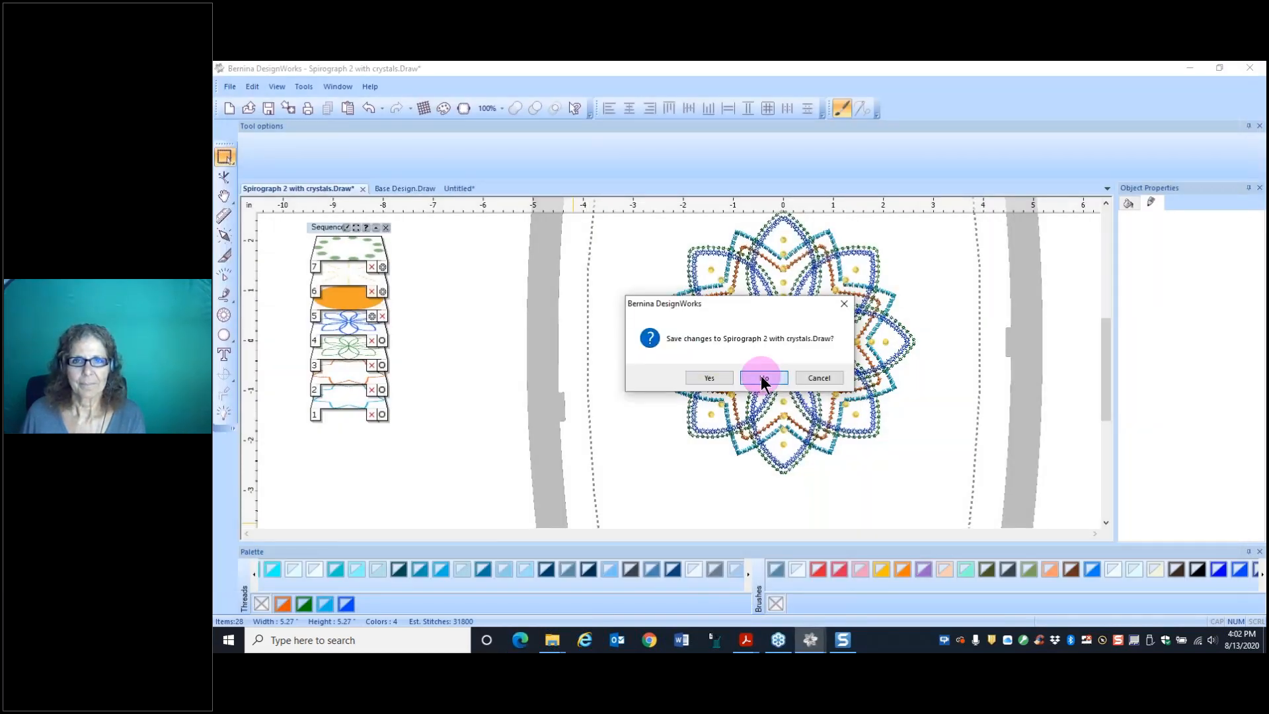
{"action": "left_click", "coordinate": [763, 378]}
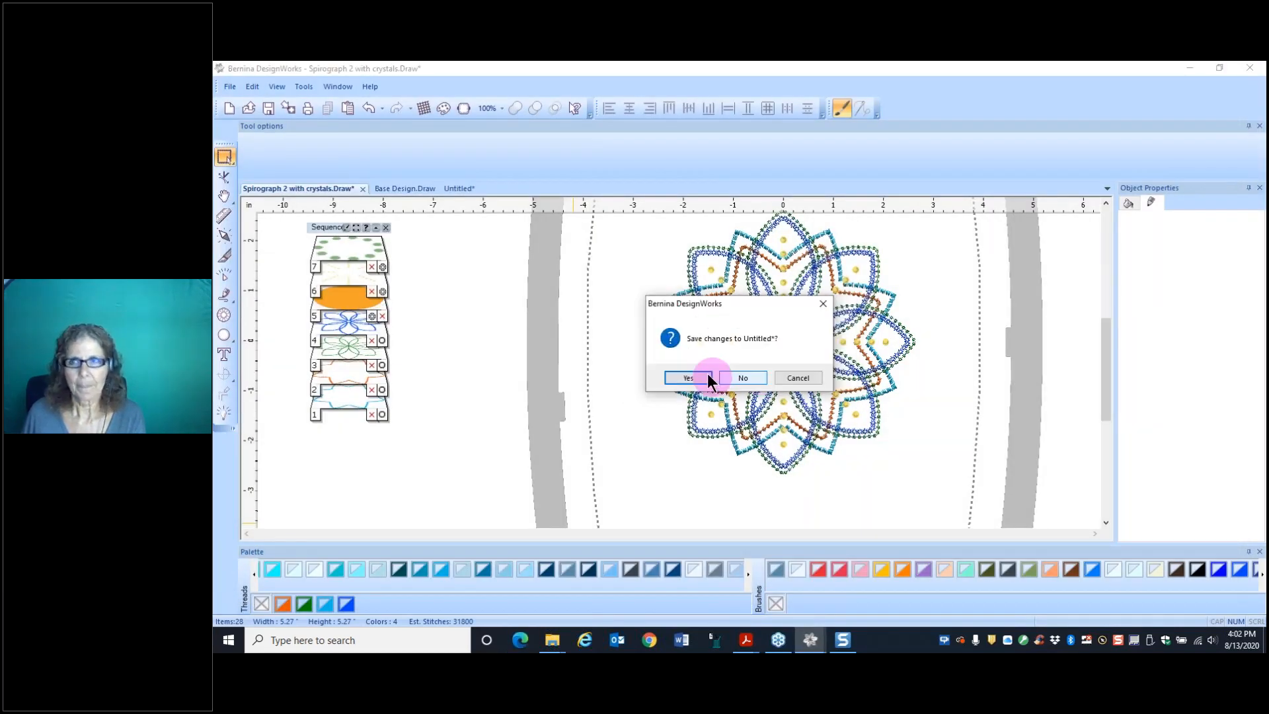
{"action": "left_click", "coordinate": [1250, 70]}
{"action": "left_click", "coordinate": [1251, 69]}
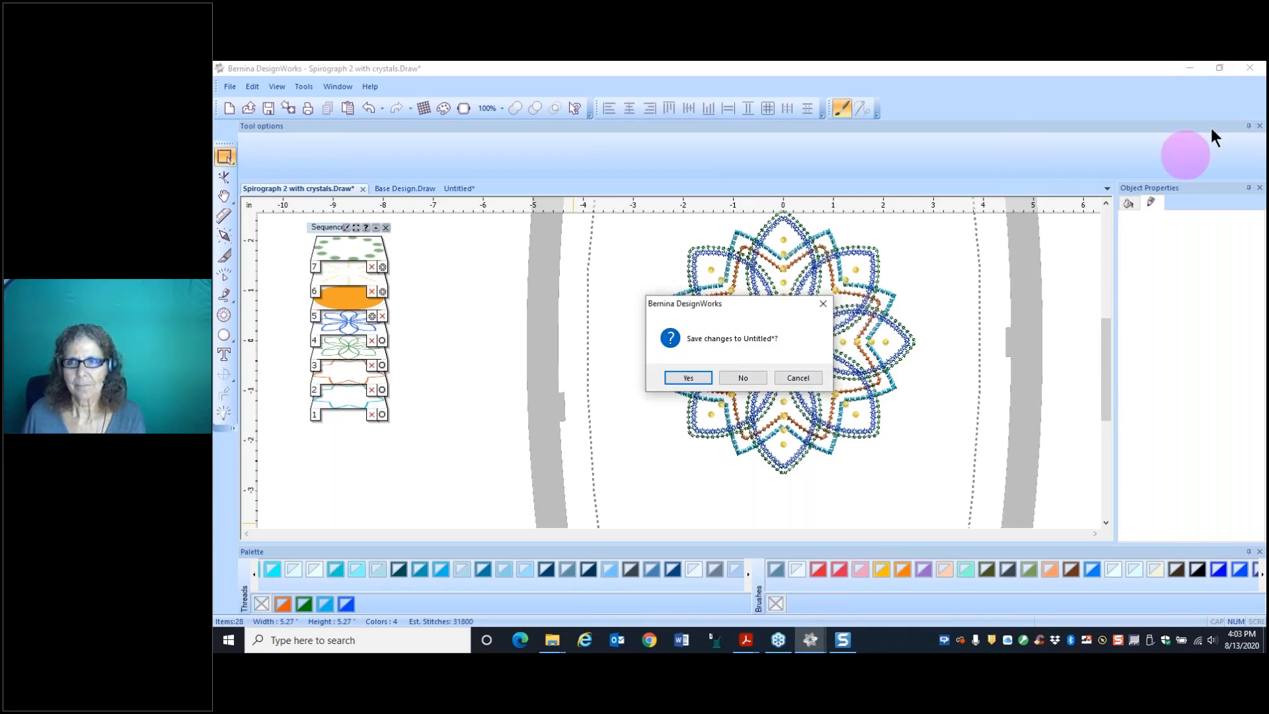
{"action": "left_click", "coordinate": [1258, 104]}
{"action": "left_click", "coordinate": [1262, 84]}
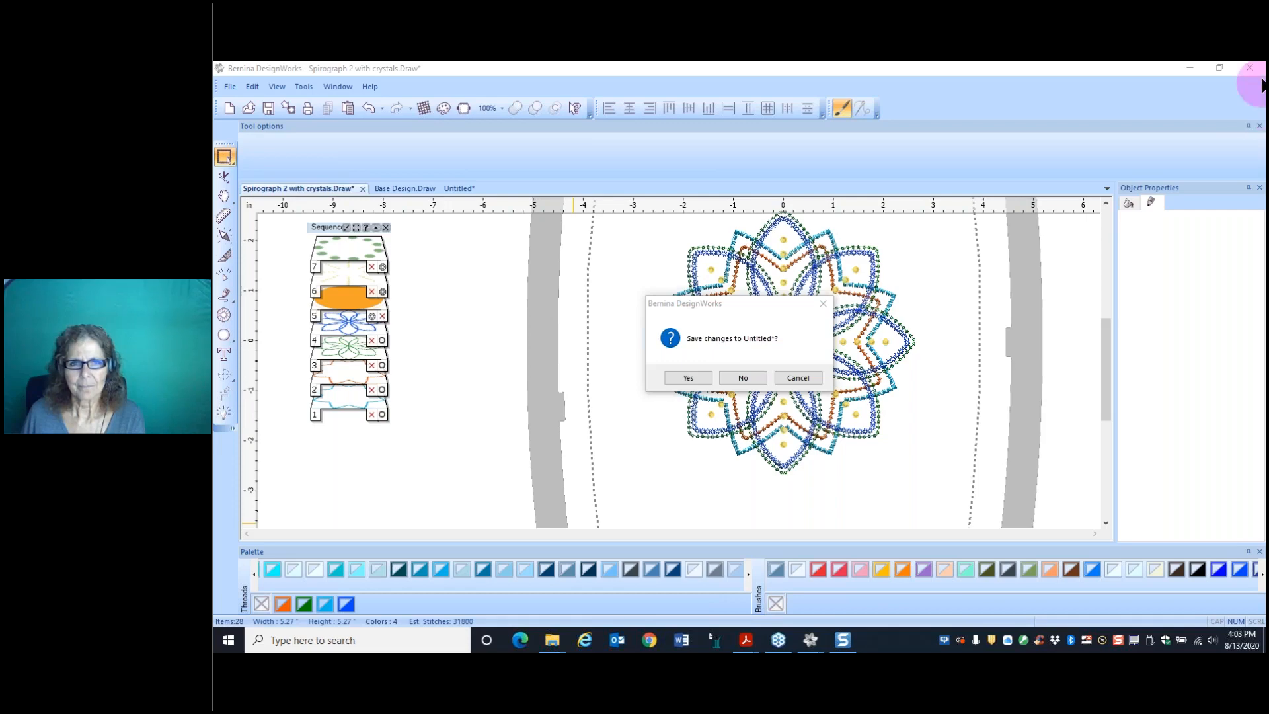